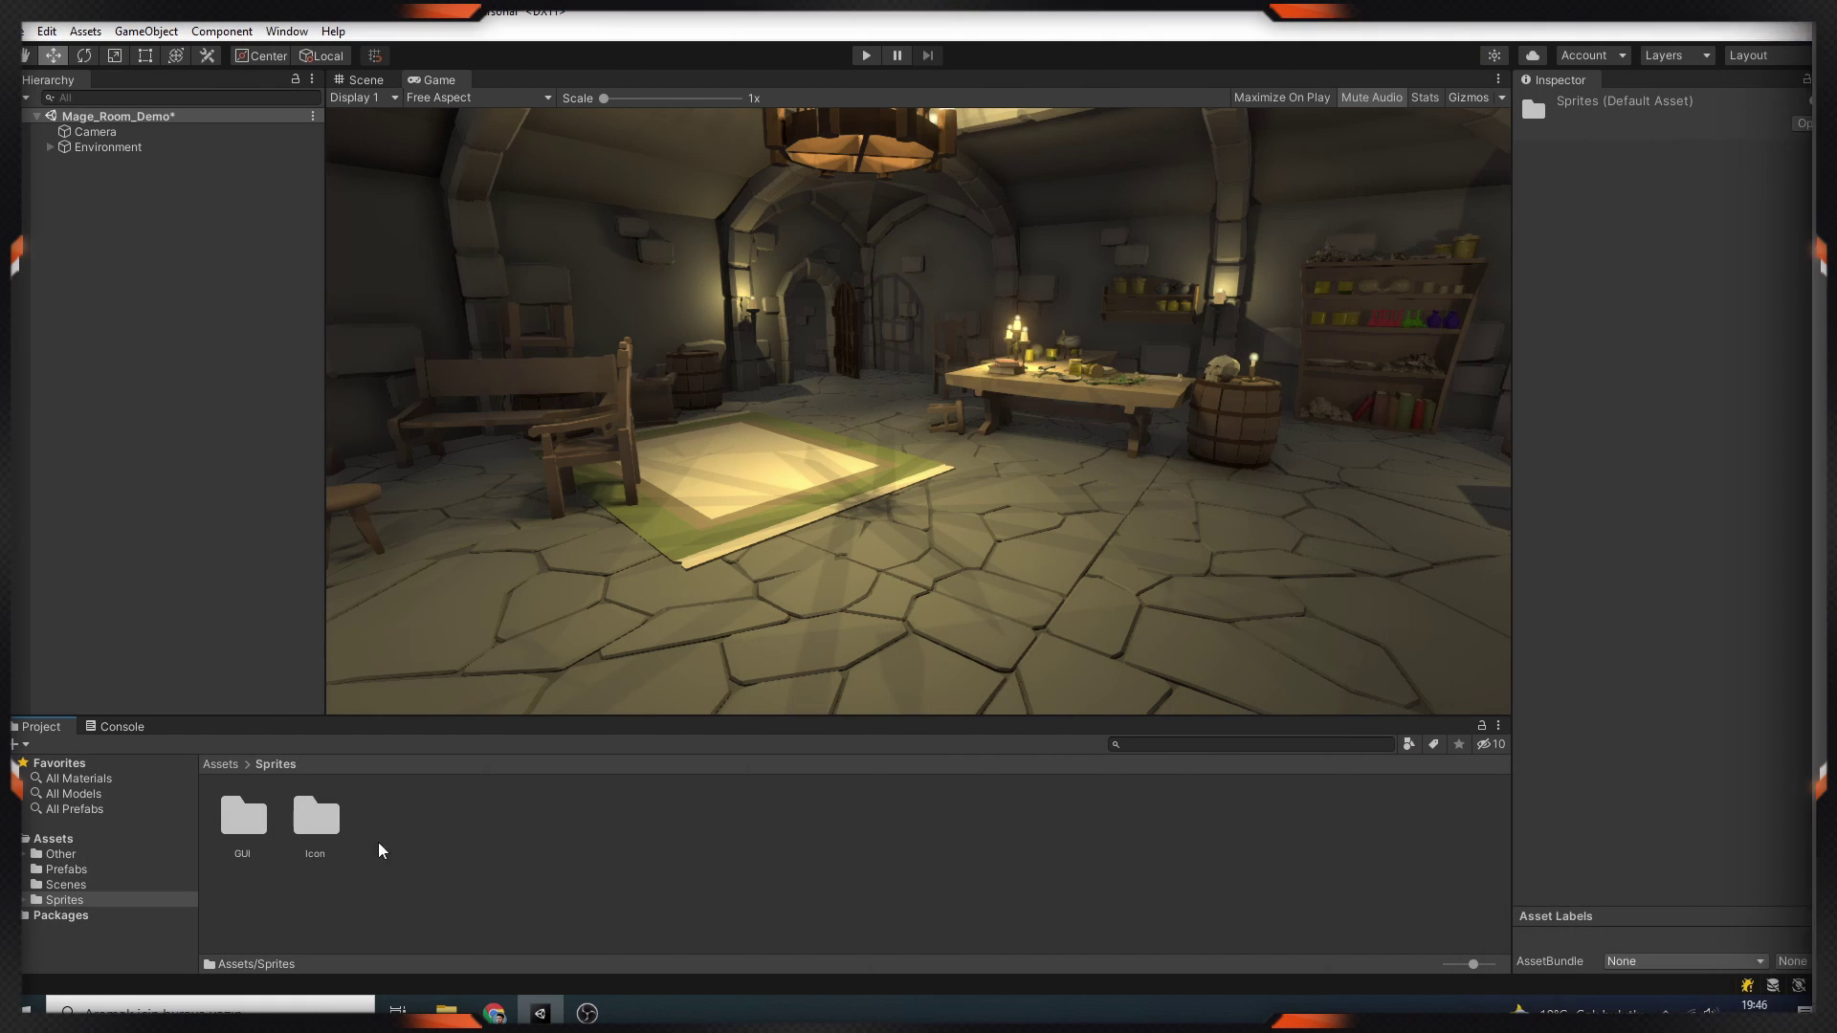
Browse the Sprites/GUI and Sprites/Icon folders, then show the Prefabs folder with Book and potion prefabs.
double_click(237, 813)
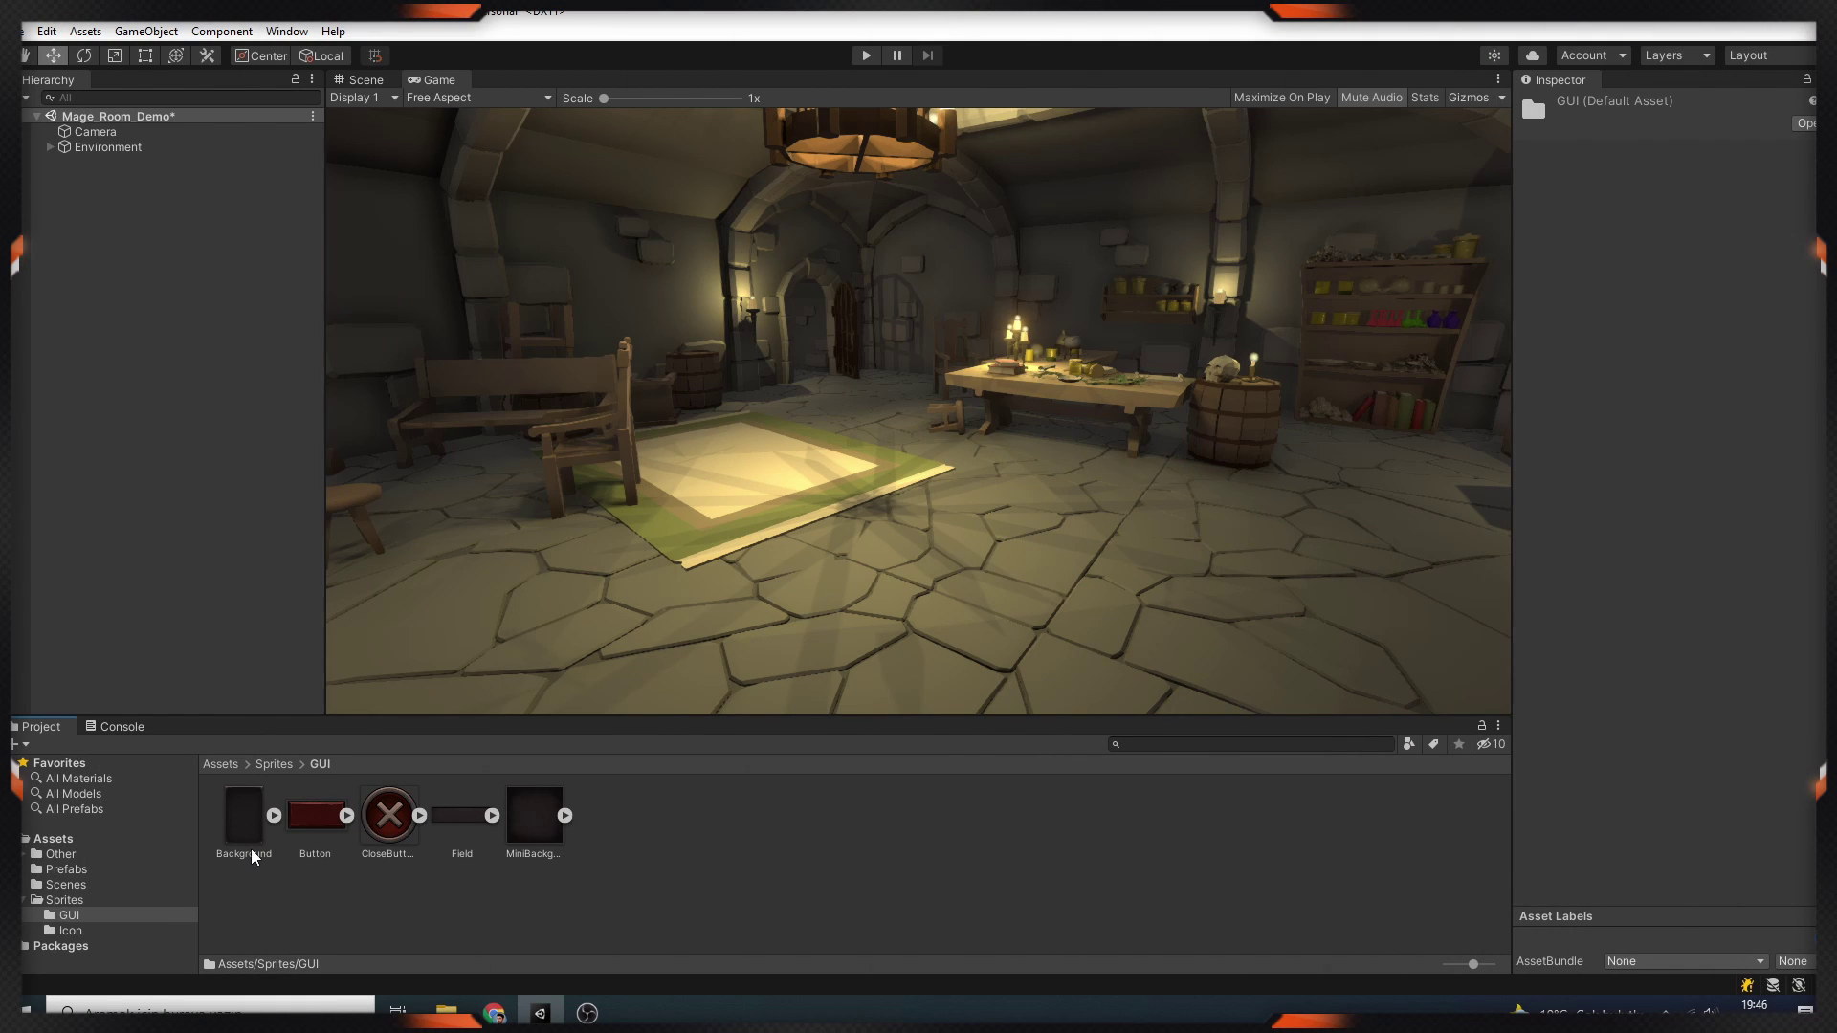
key("Down")
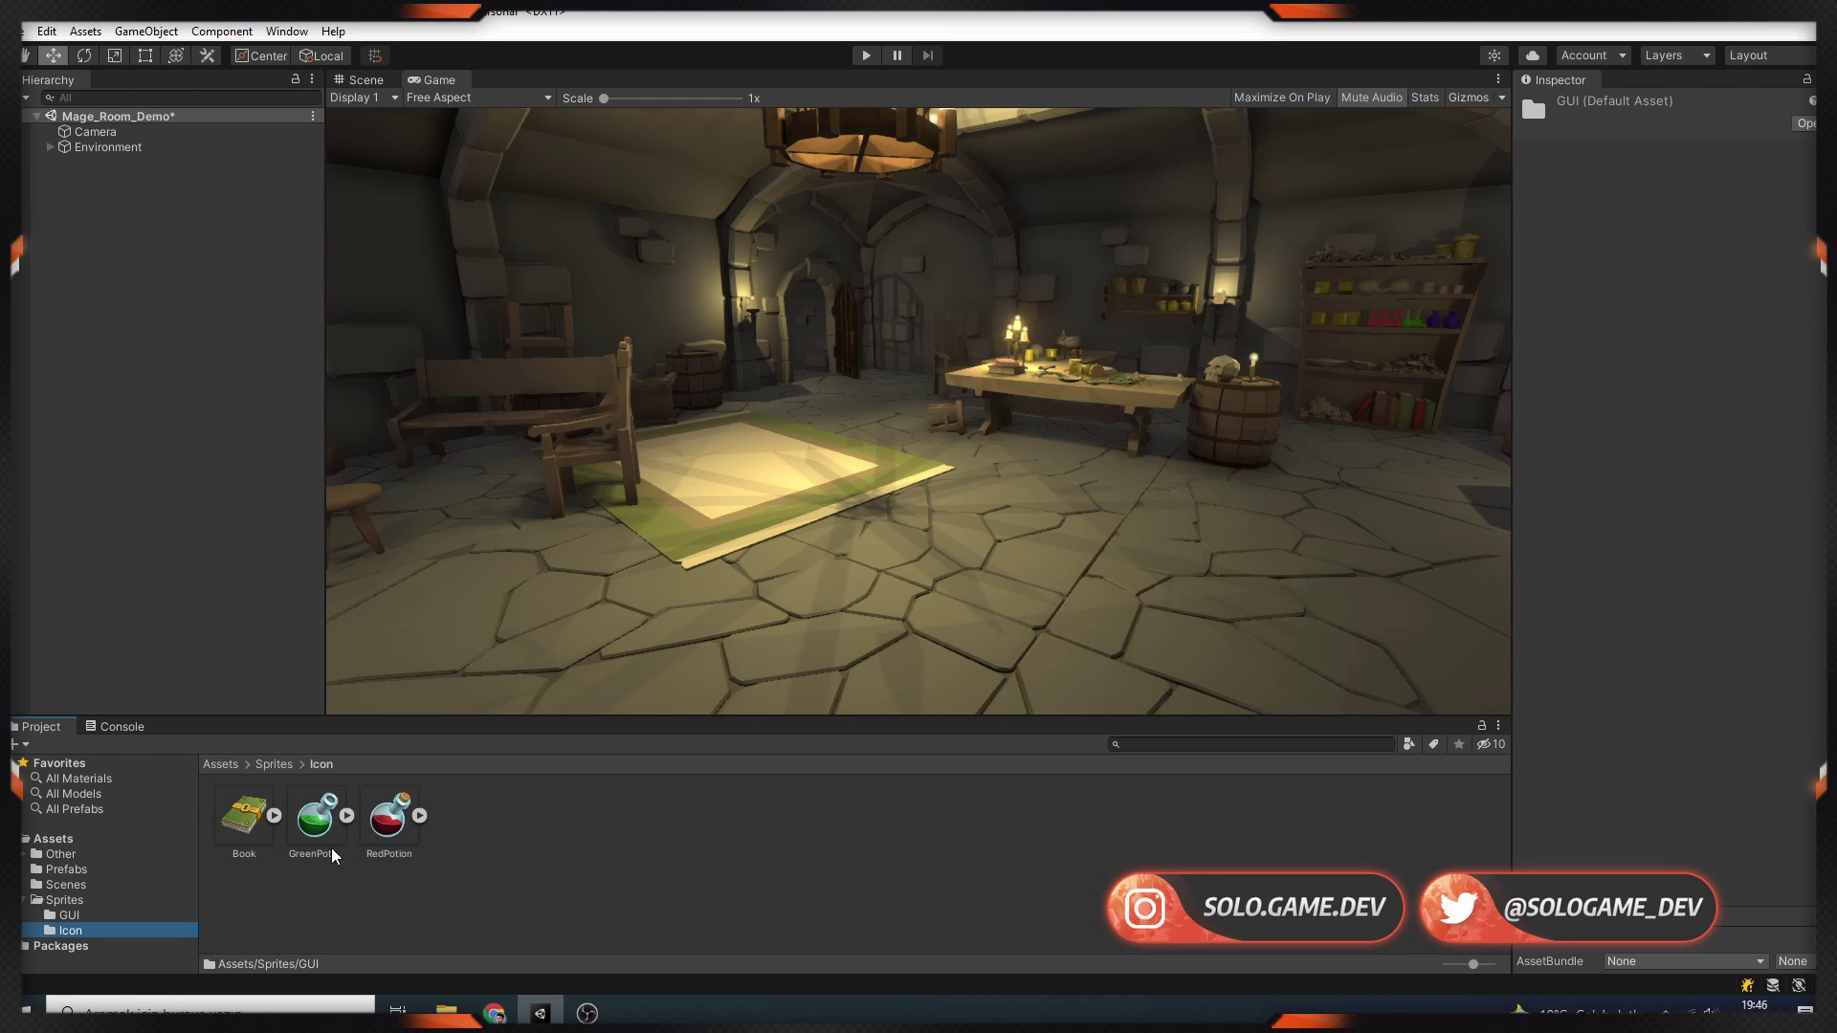
left_click(77, 870)
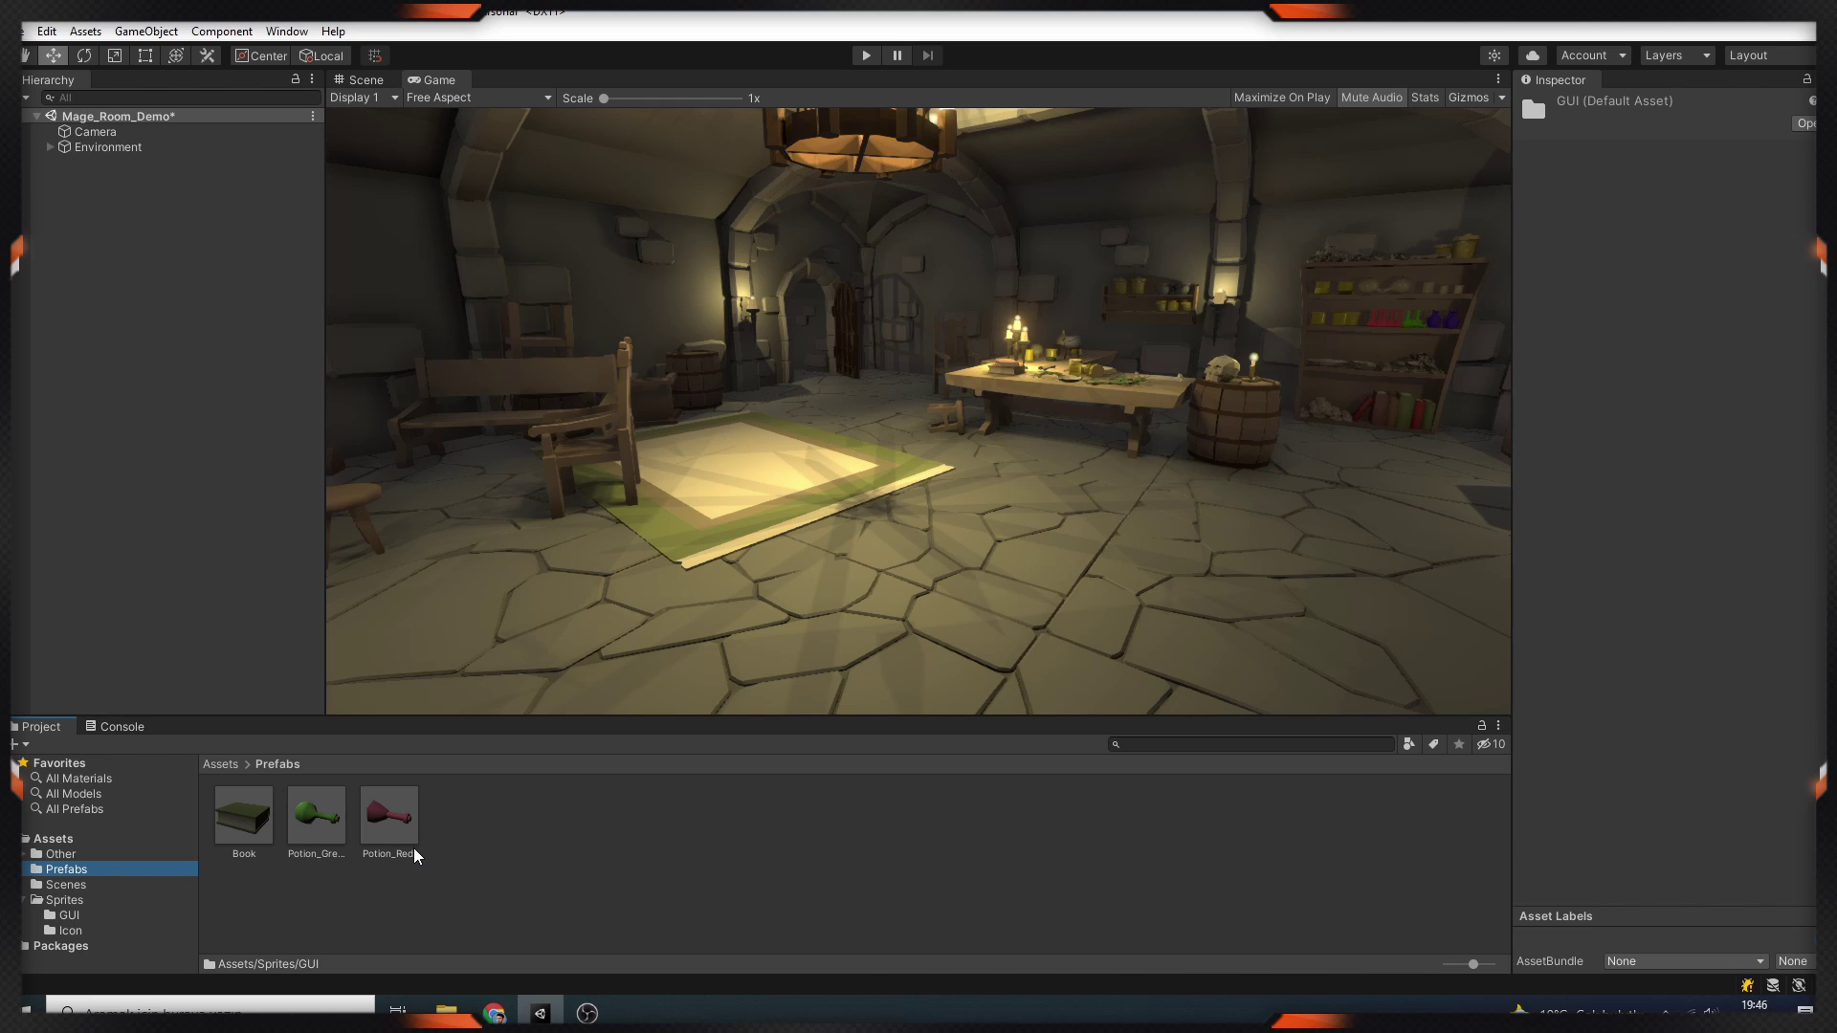
Create a UI Scroll View in the Hierarchy and name it Inventory.
right_click(146, 212)
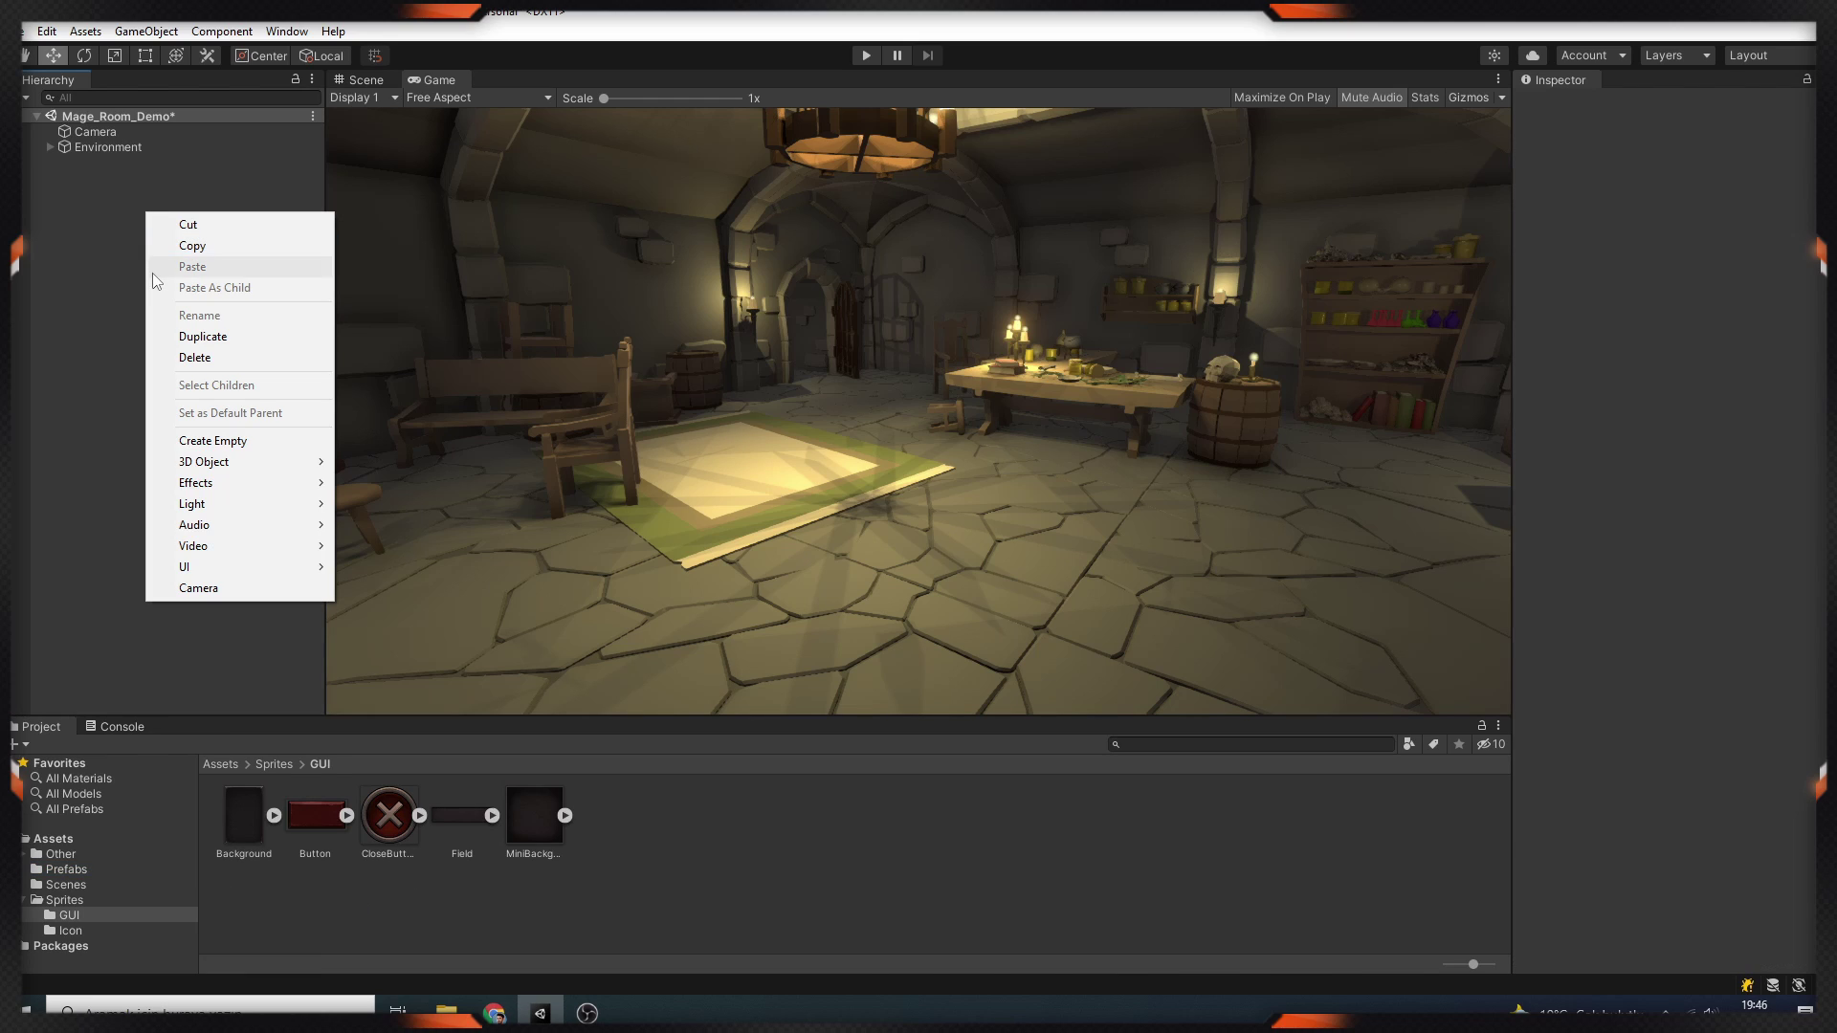
mouse_move(287, 567)
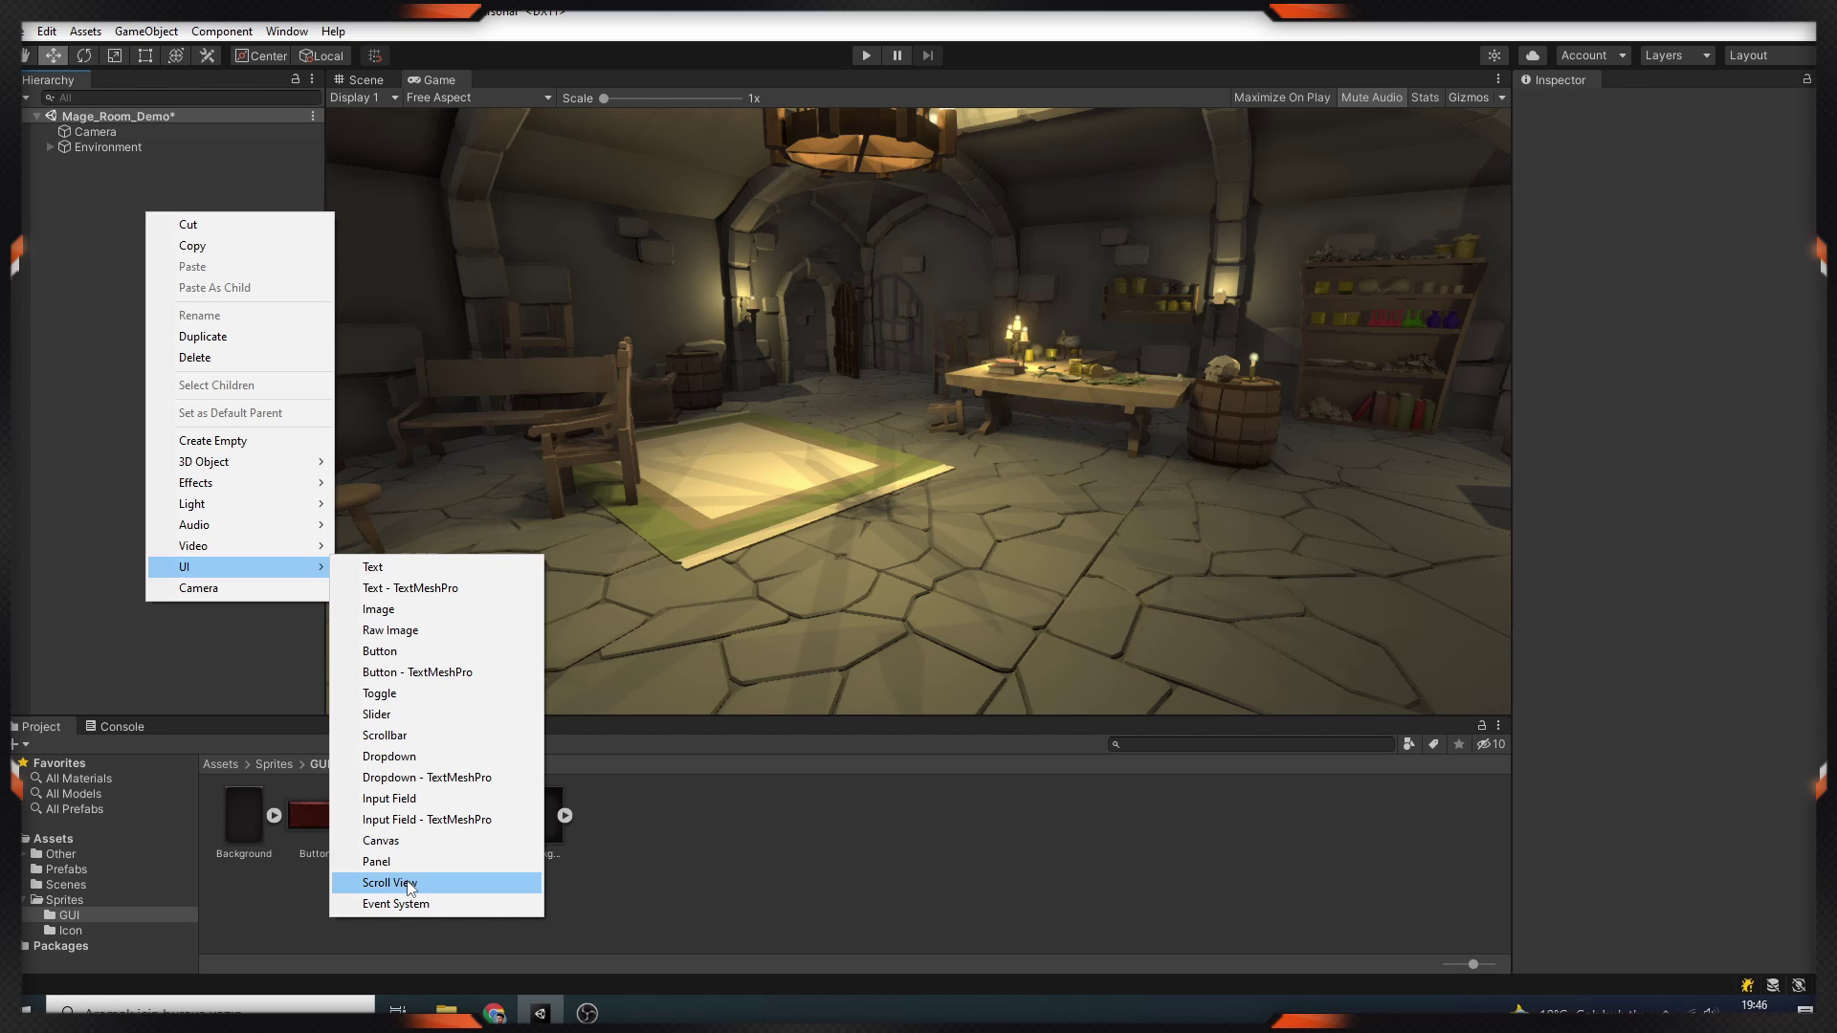
left_click(409, 882)
left_click(110, 177)
type("Inventory")
Set the Canvas Scaler to Scale With Screen Size at a 1920×1080 reference resolution.
left_click(94, 162)
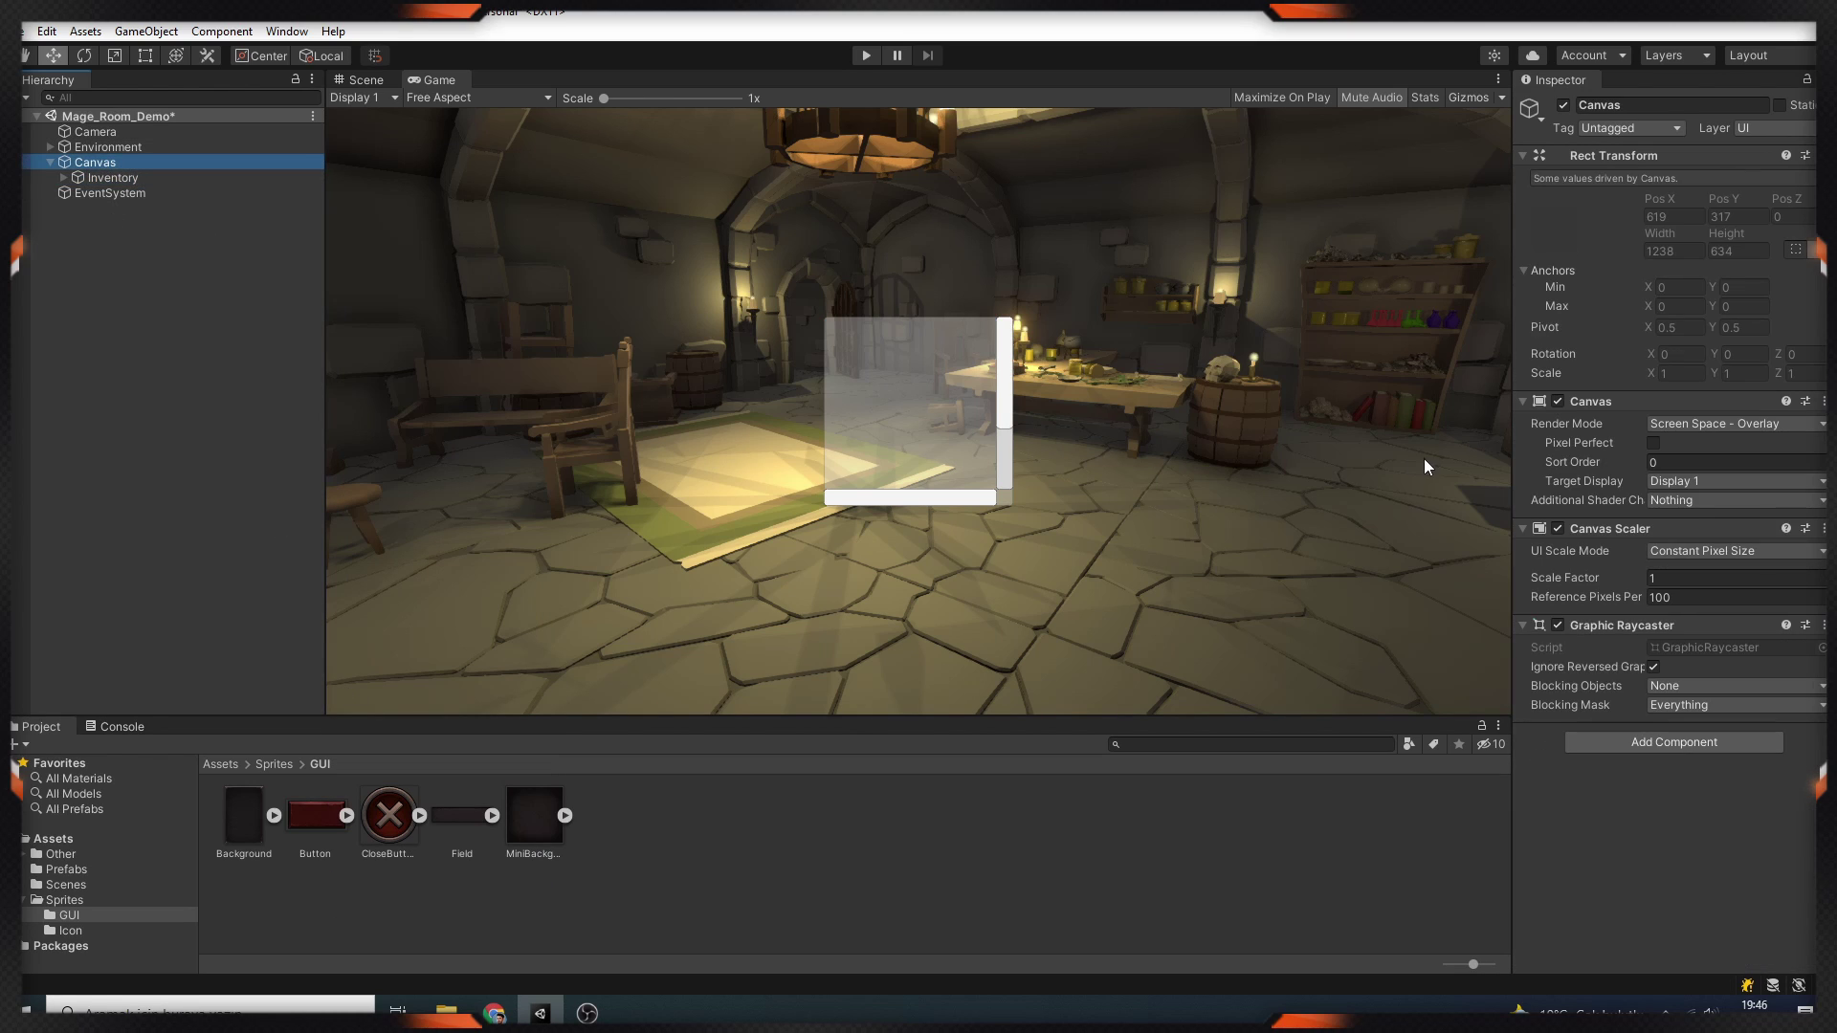
left_click(1675, 555)
left_click(1684, 593)
left_click(1681, 578)
type("1920")
key("Tab")
type("1")
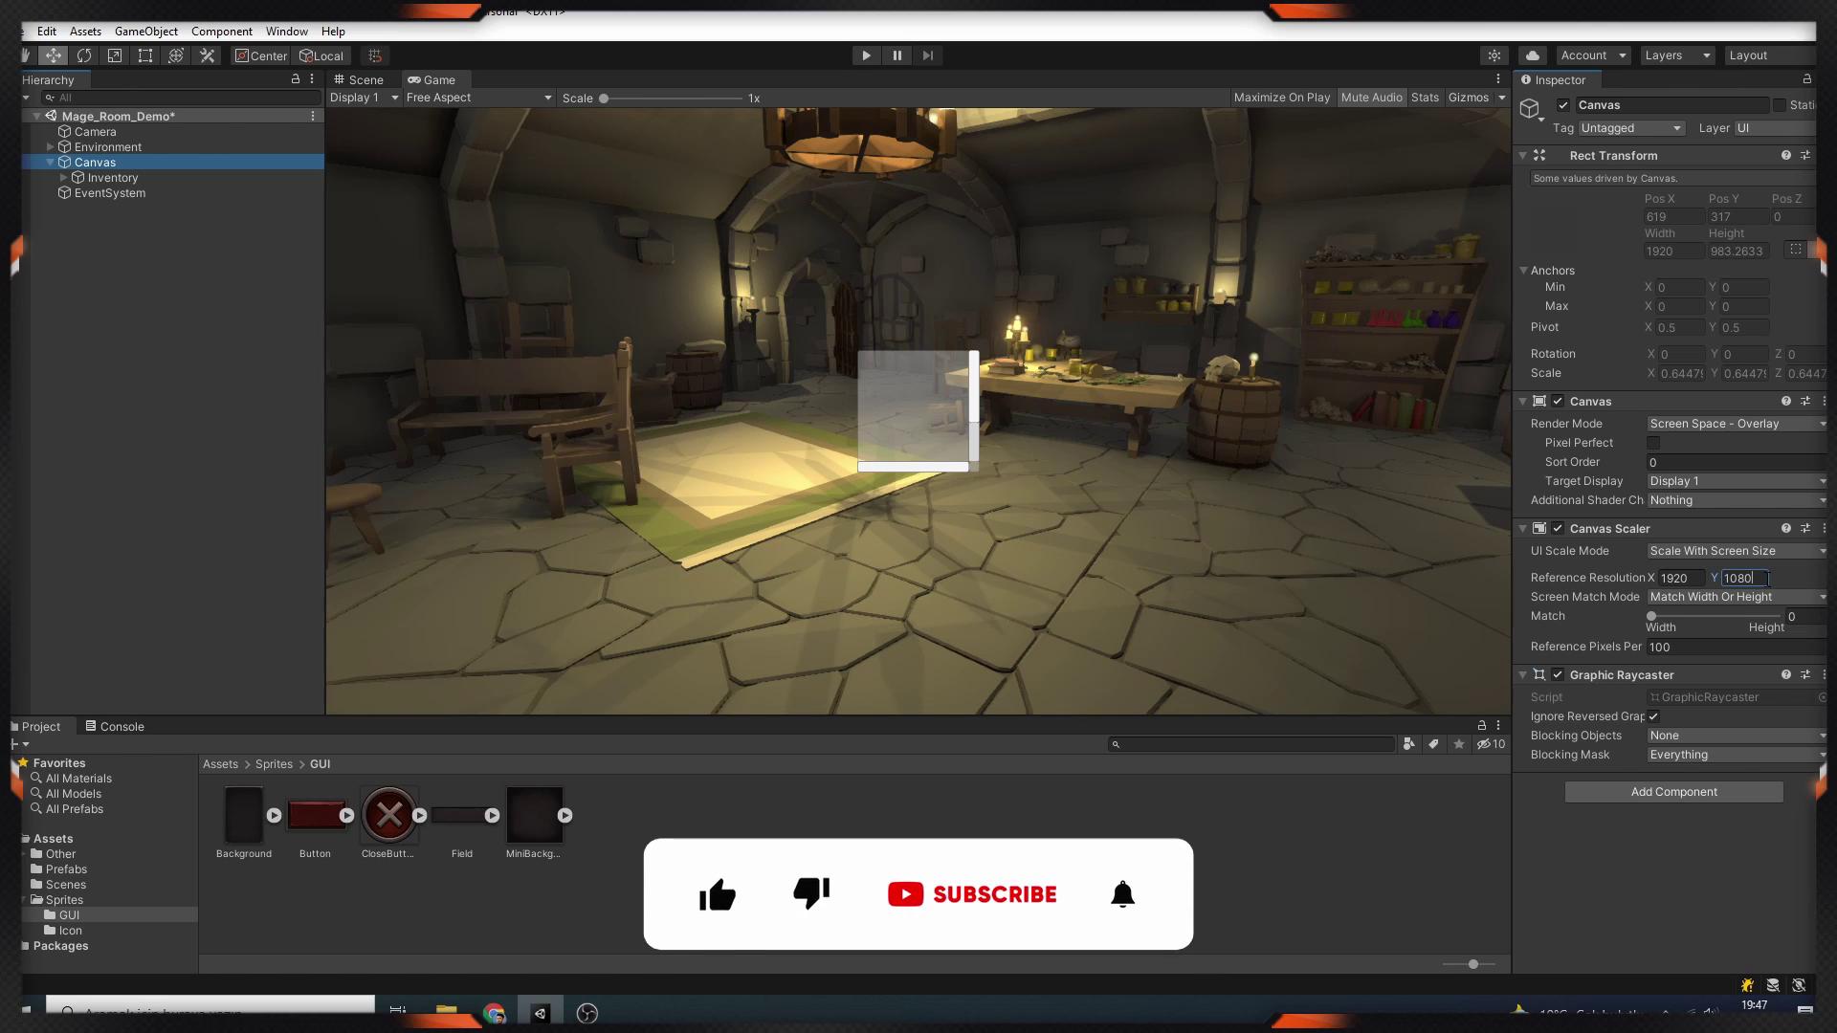
Anchor the Inventory panel to the right middle and size it 600×750.
left_click(172, 258)
left_click(113, 177)
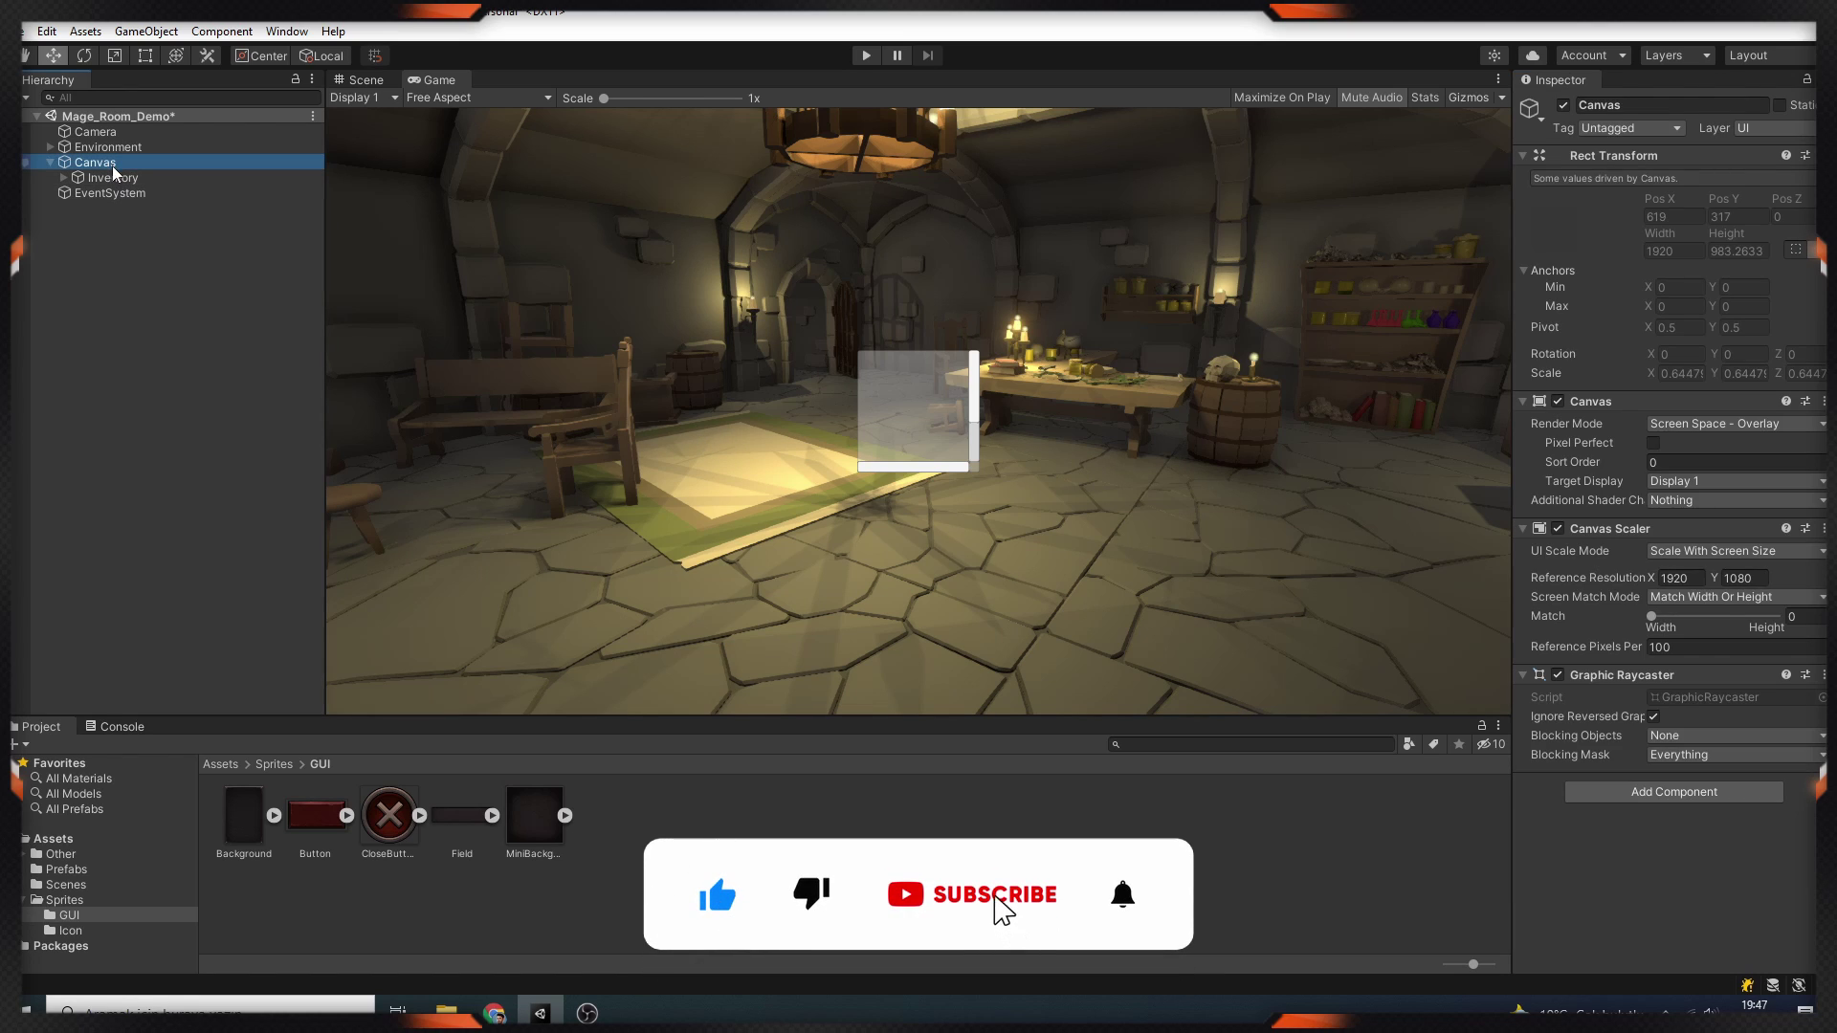
double_click(1679, 232)
type("500")
key("Tab")
type("700")
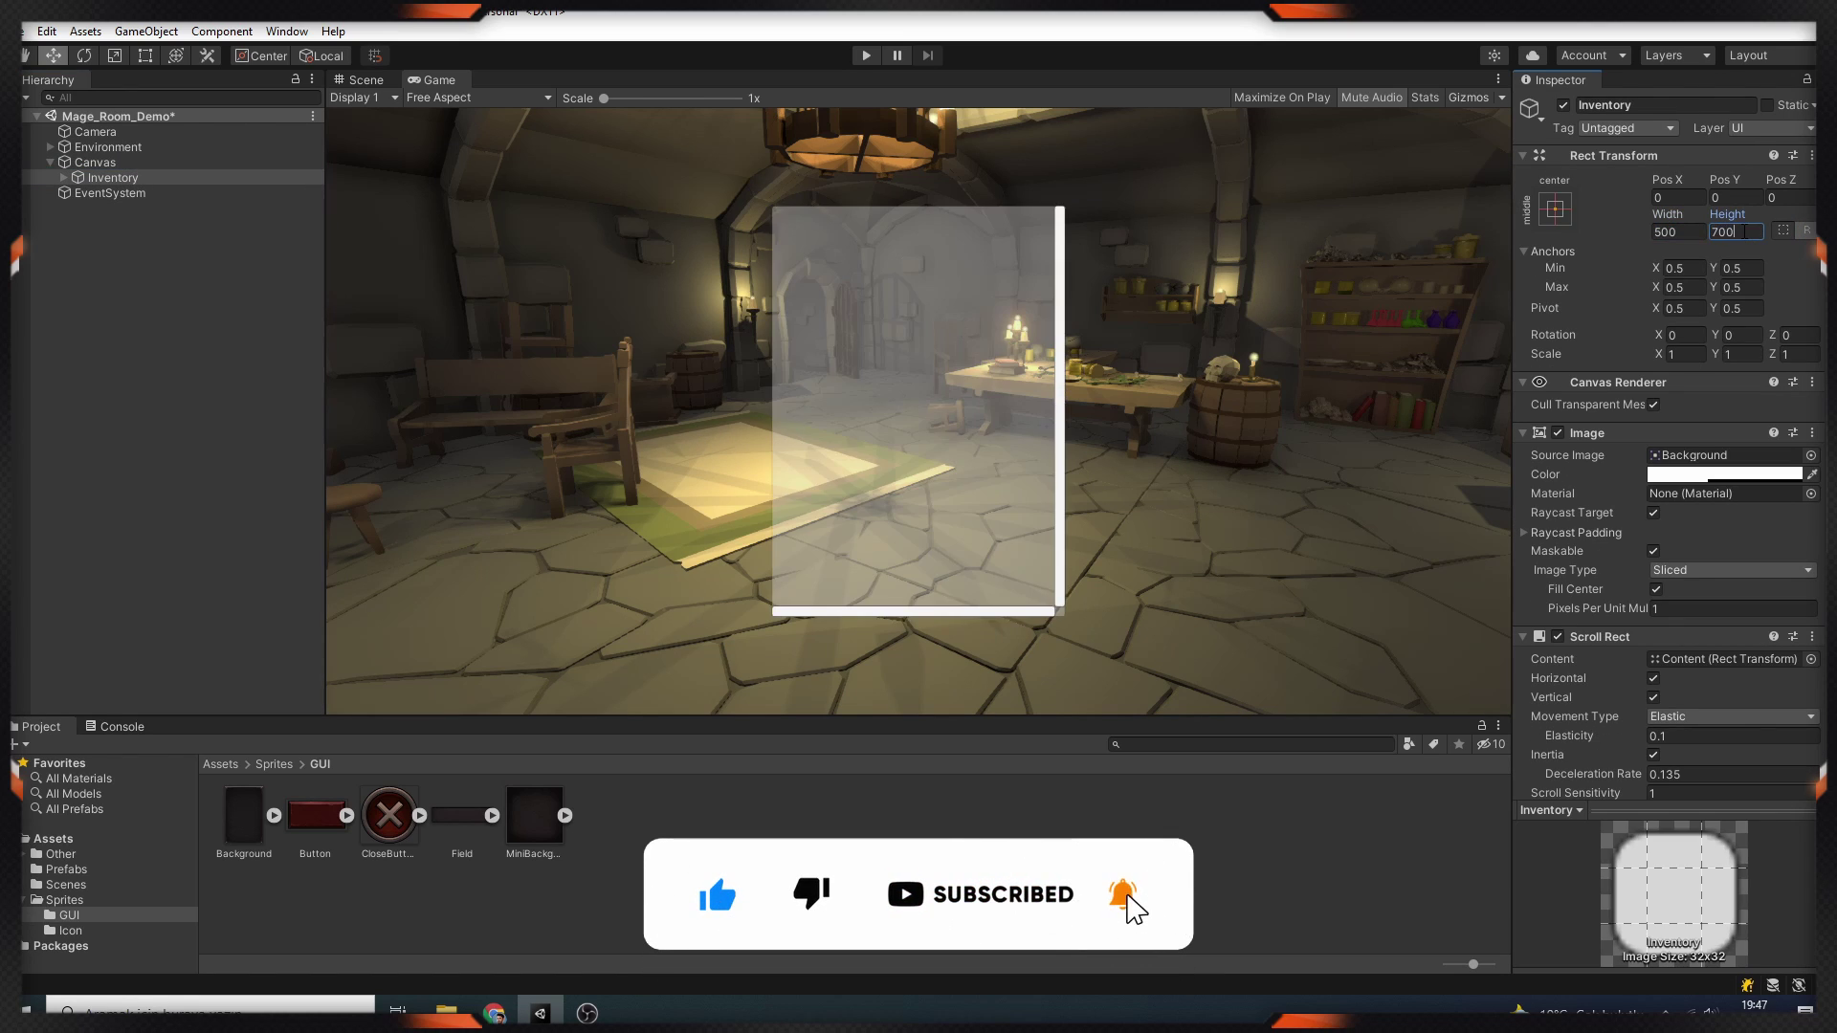
left_click(1555, 209)
left_click(1554, 329)
double_click(1680, 232)
type("600")
key("Tab")
type("750")
Clear the scrollbar references and delete the horizontal and vertical scrollbar objects.
left_click(64, 177)
scroll(1720, 658, "down", 3)
left_click(1703, 652)
key("Delete")
left_click(1709, 673)
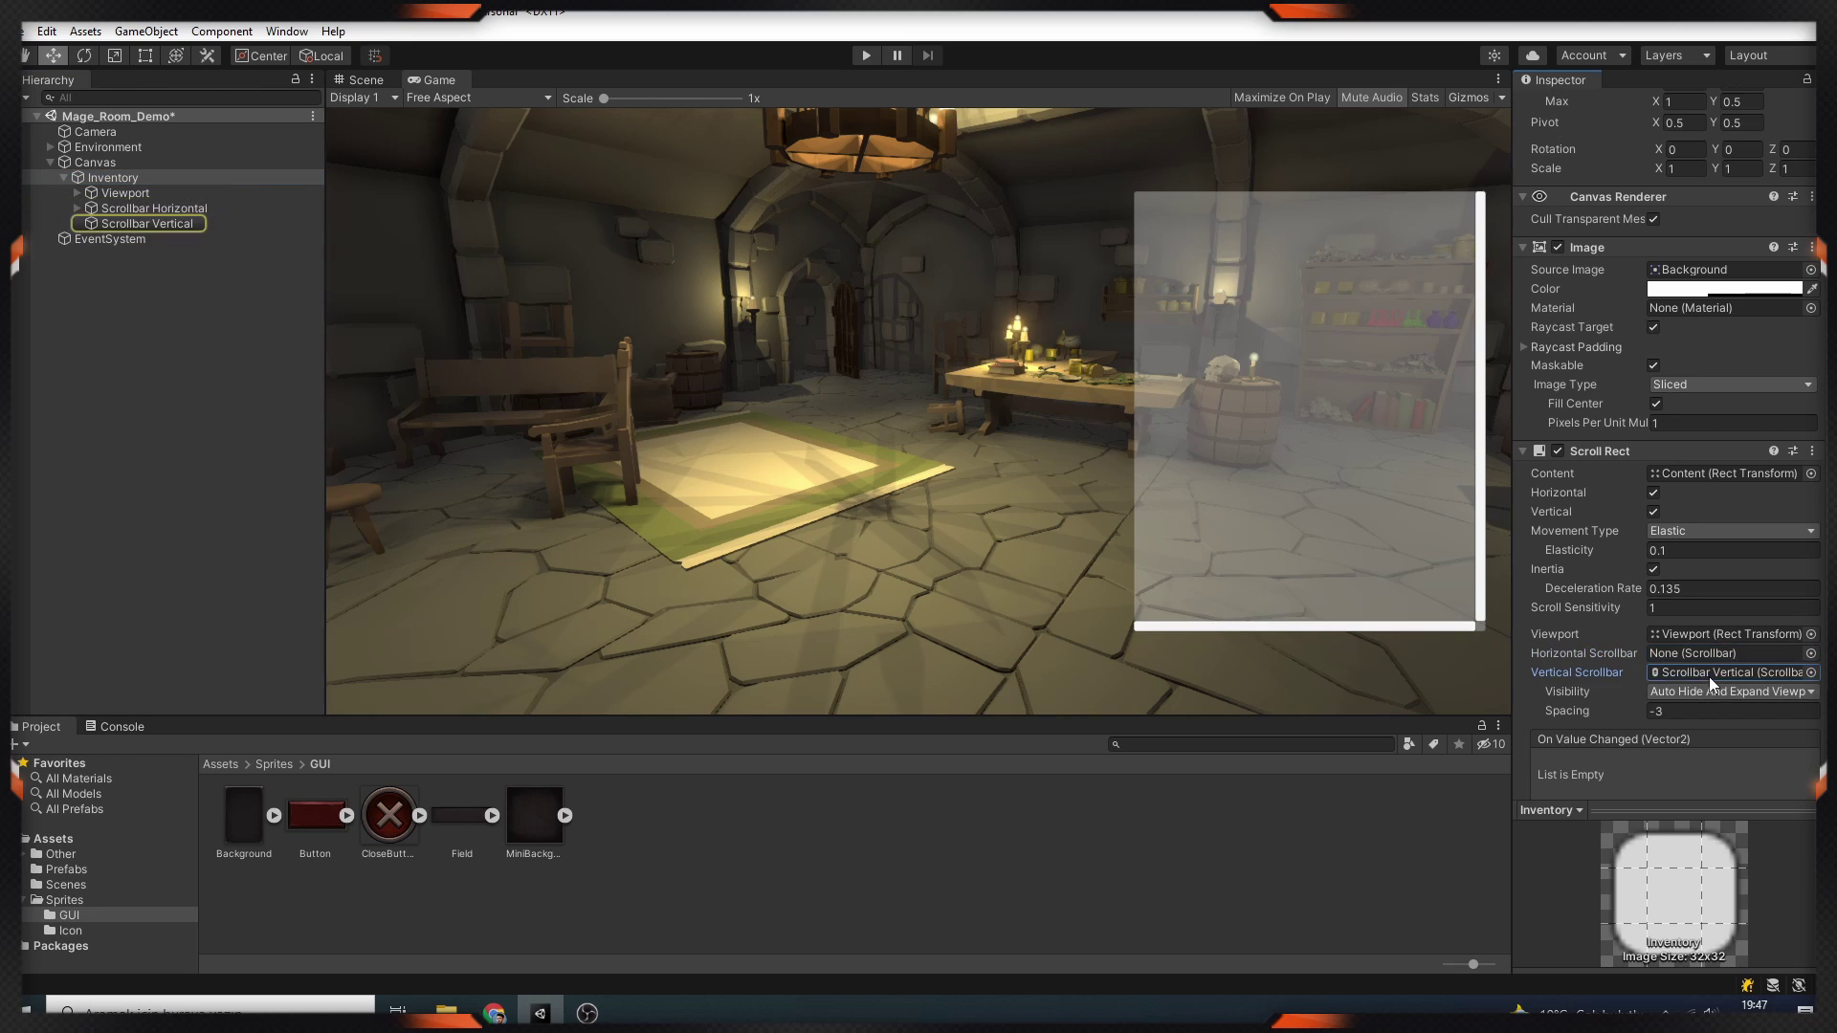
left_click(153, 207)
left_click(172, 221, "shift")
key("Delete")
left_click(99, 178)
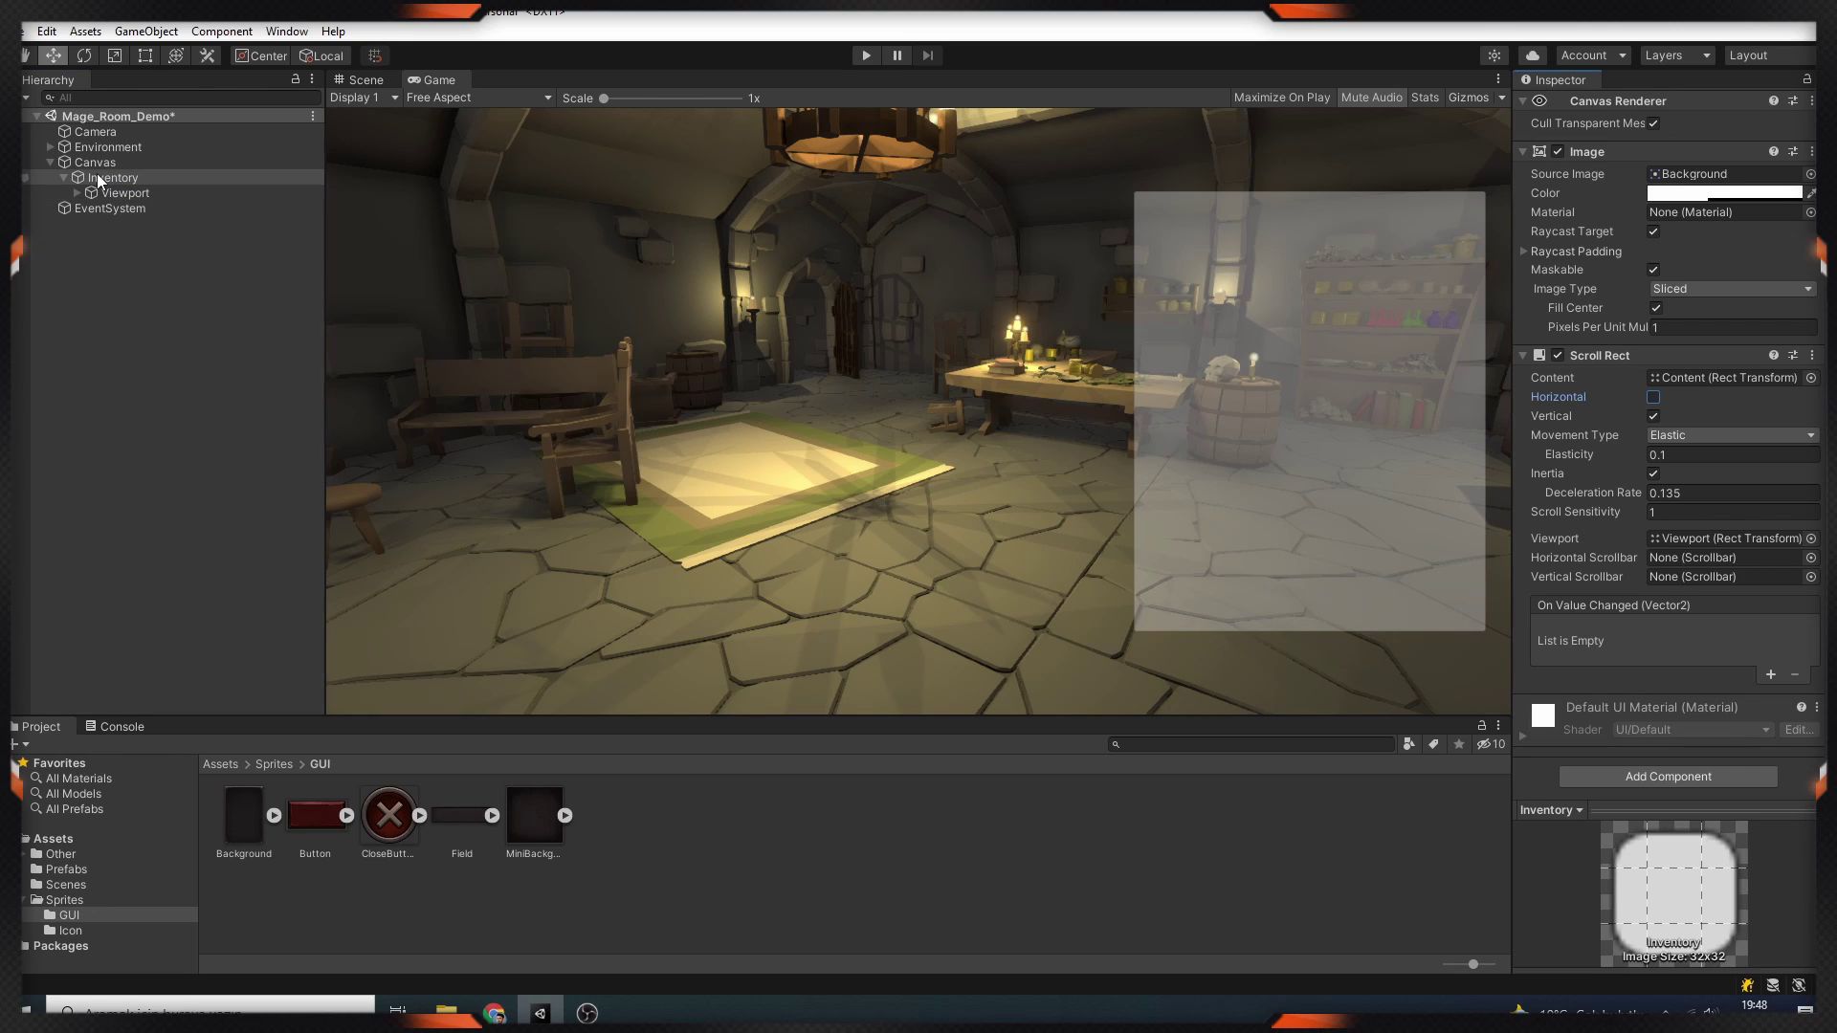
Set the Inventory image alpha to 255 and assign the Background sprite as Source Image.
left_click(1677, 195)
left_click_drag(1703, 565, 1825, 522)
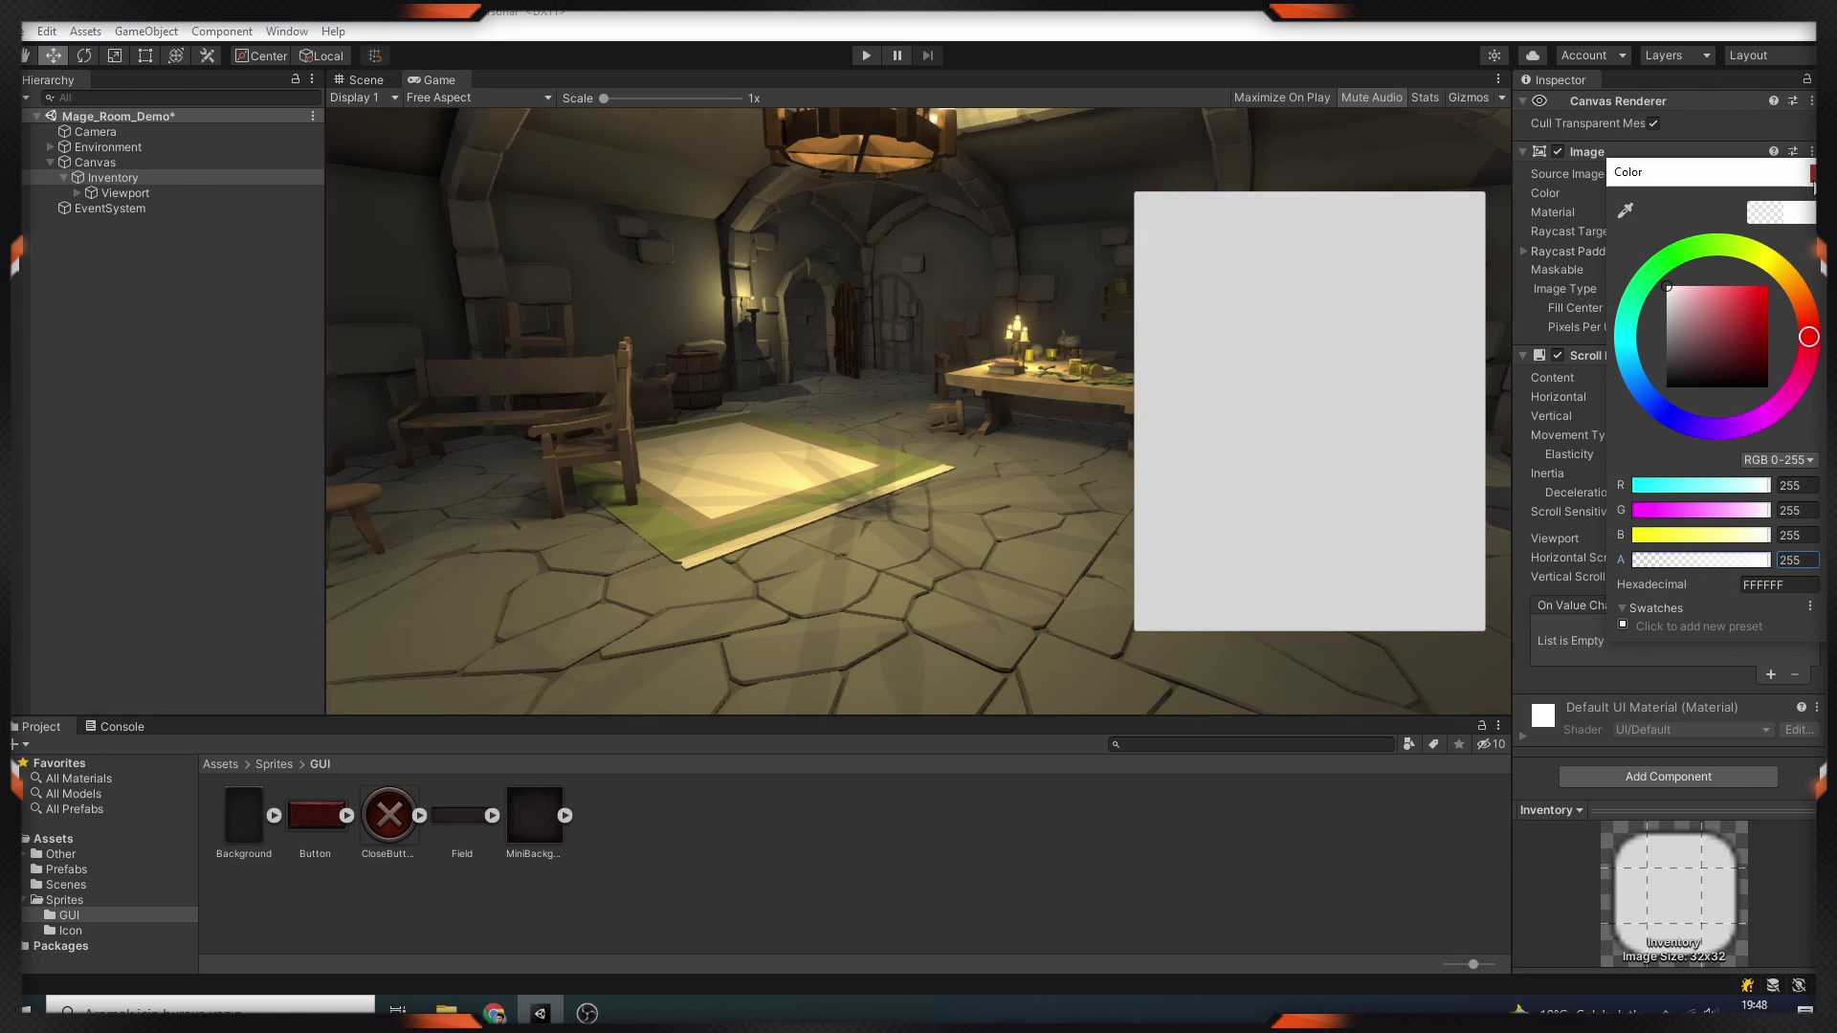
left_click(260, 876)
left_click_drag(239, 817, 1692, 457)
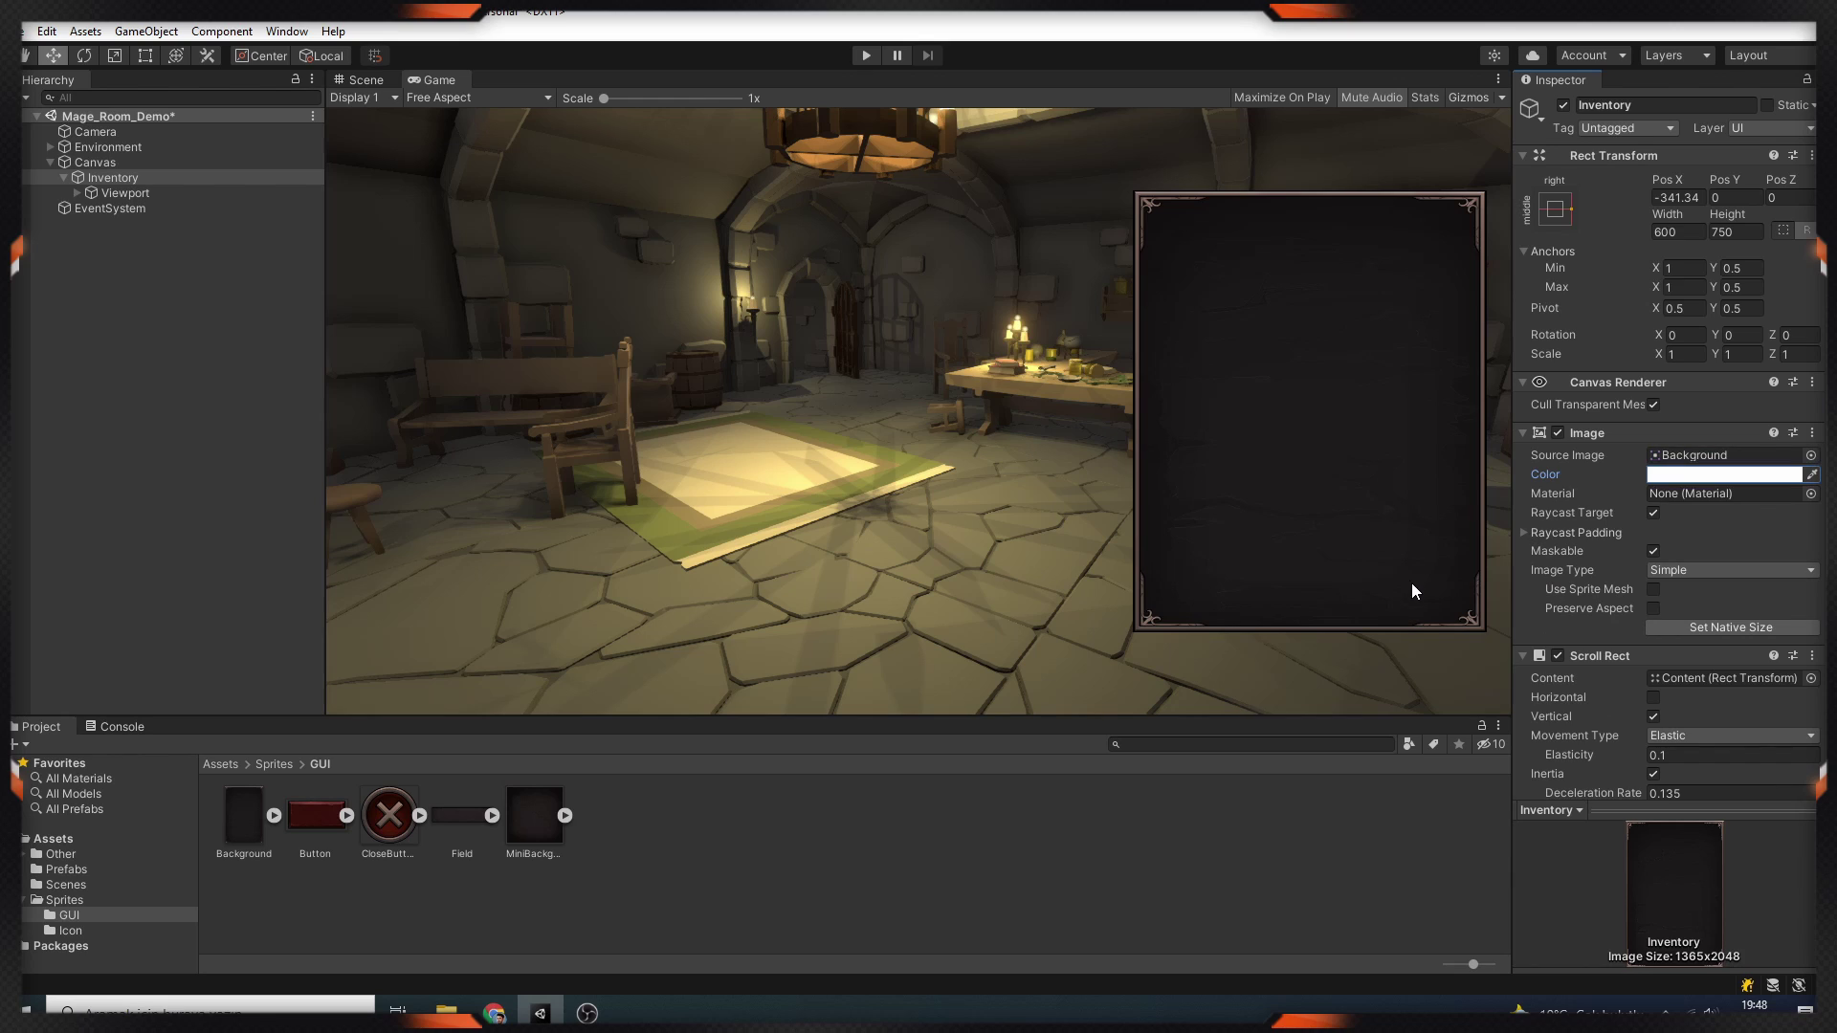
Add a Button inside Inventory, anchored top-right and sized 60×60.
right_click(42, 174)
mouse_move(281, 565)
left_click(344, 640)
left_click(1555, 208)
left_click(1708, 361)
left_click(1688, 196)
type("0")
key("Tab")
type("0")
key("Tab")
key("Tab")
type("60")
Rename the button CloseButton and give it its cross sprite.
left_click(77, 209)
key("F2")
type("CloseButton")
key("Return")
left_click_drag(393, 802, 1712, 455)
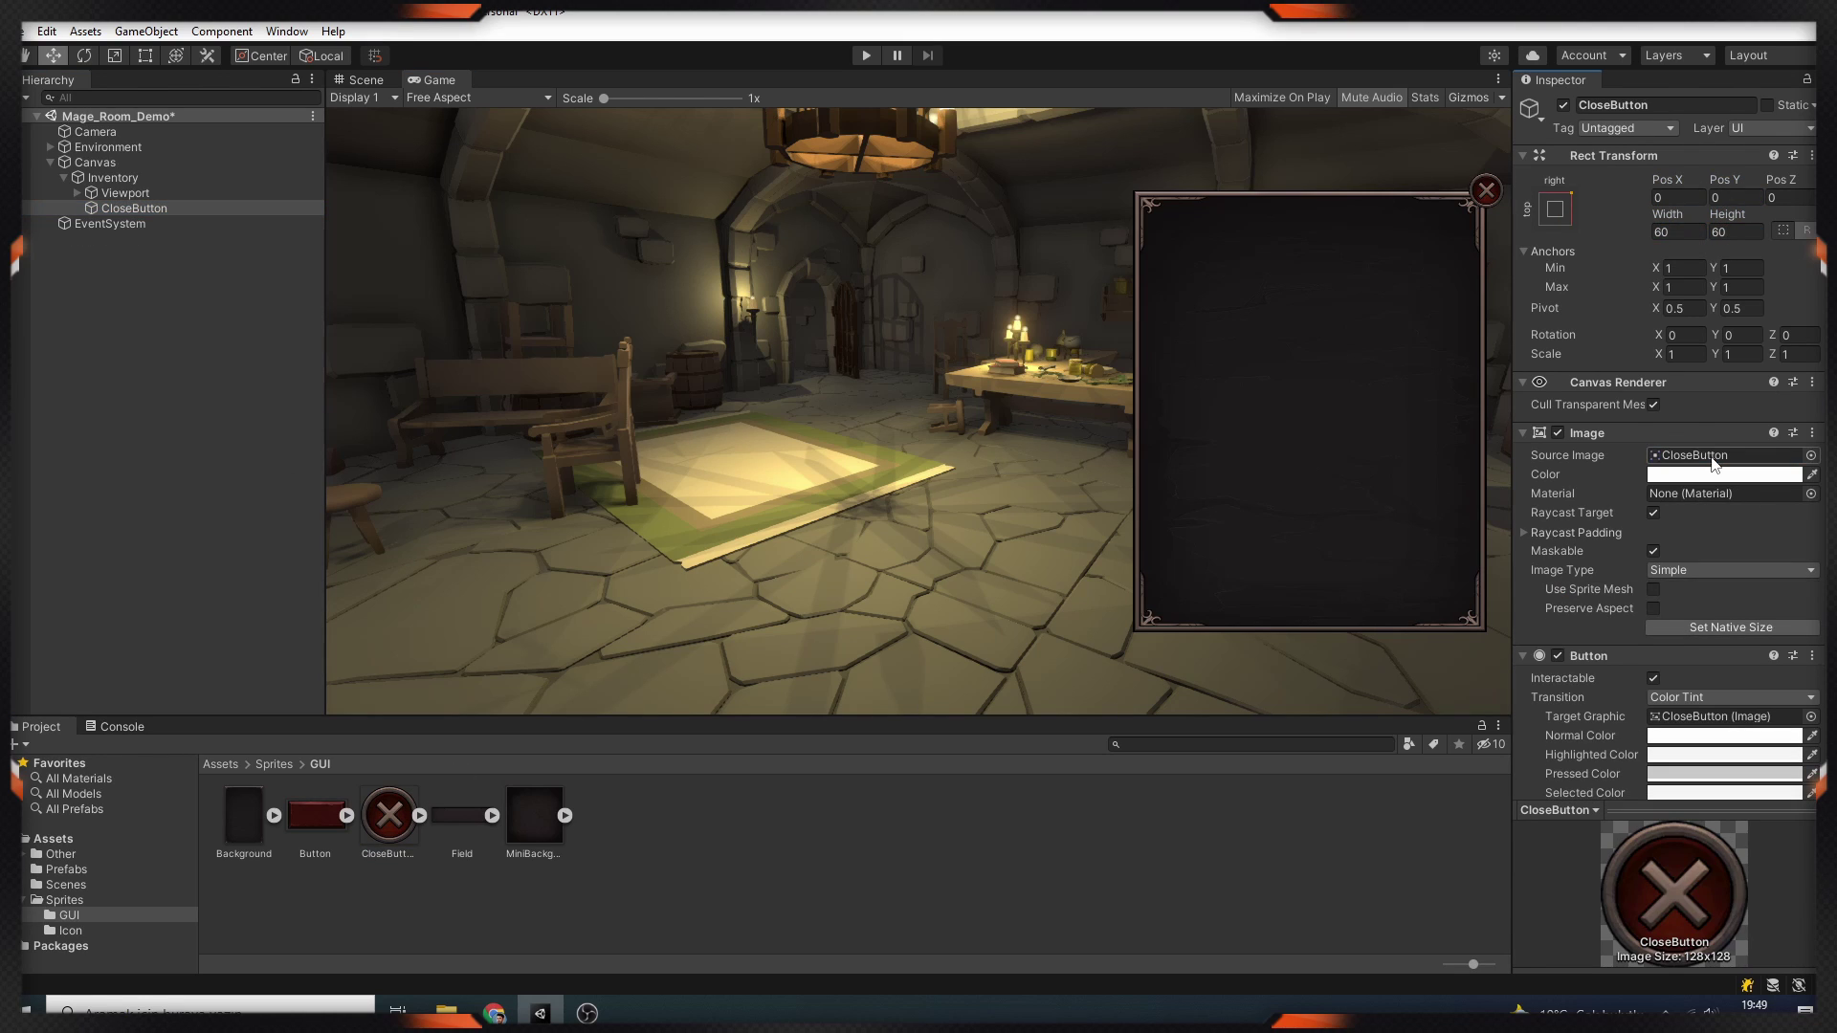
Add an On Click action calling GameObject.SetActive on the Inventory object.
scroll(1669, 423, "down", 3)
scroll(1582, 498, "down", 3)
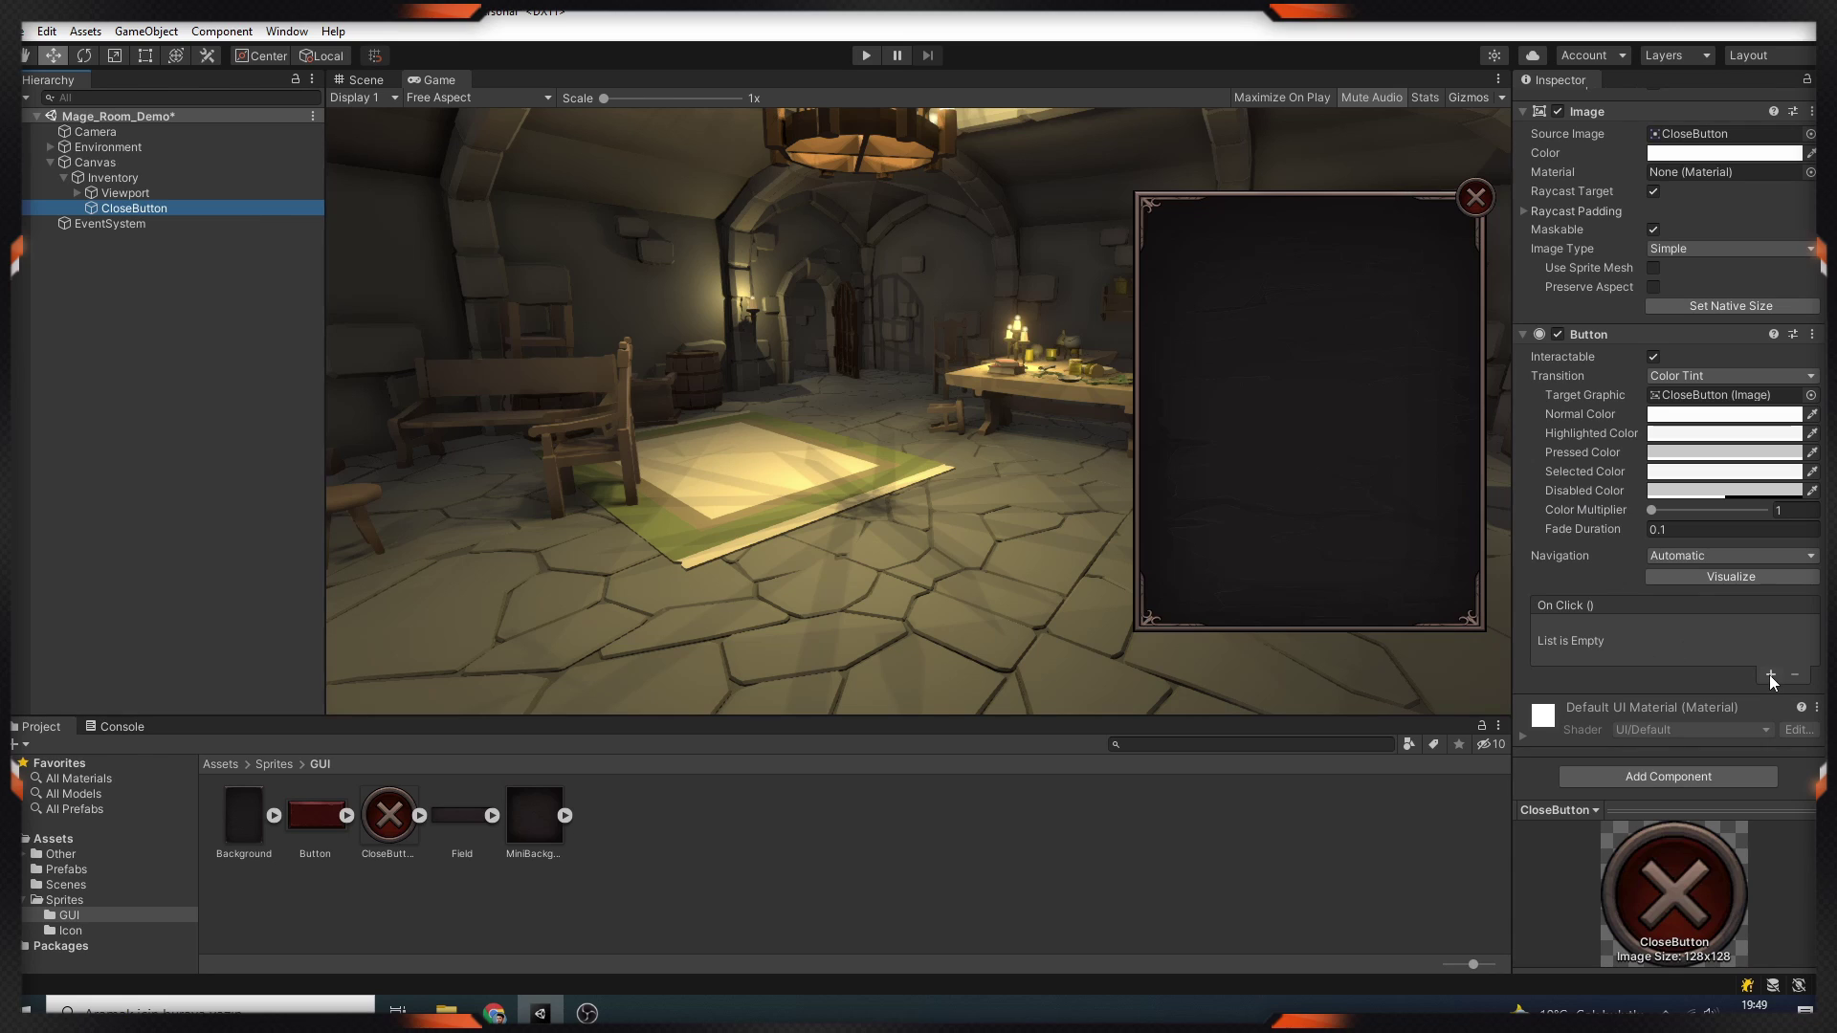
left_click(1772, 677)
left_click_drag(99, 177, 1564, 656)
left_click(1684, 628)
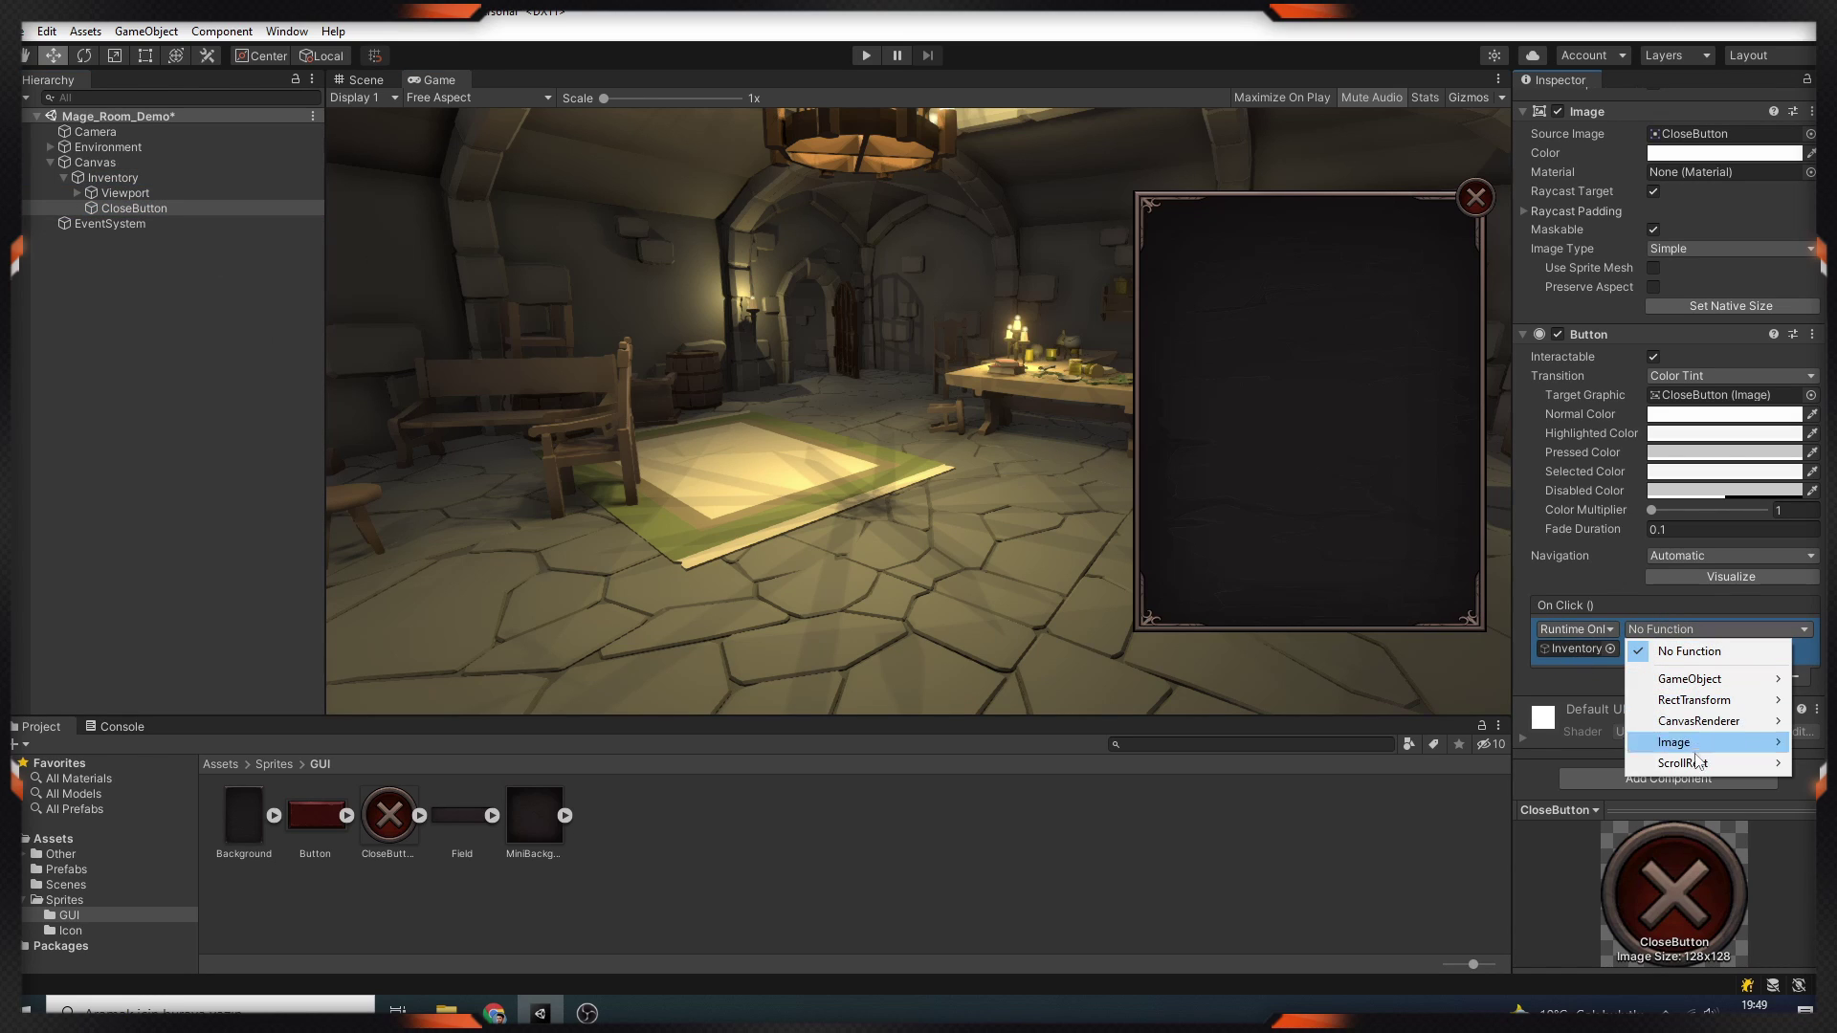
mouse_move(1689, 679)
left_click(1464, 826)
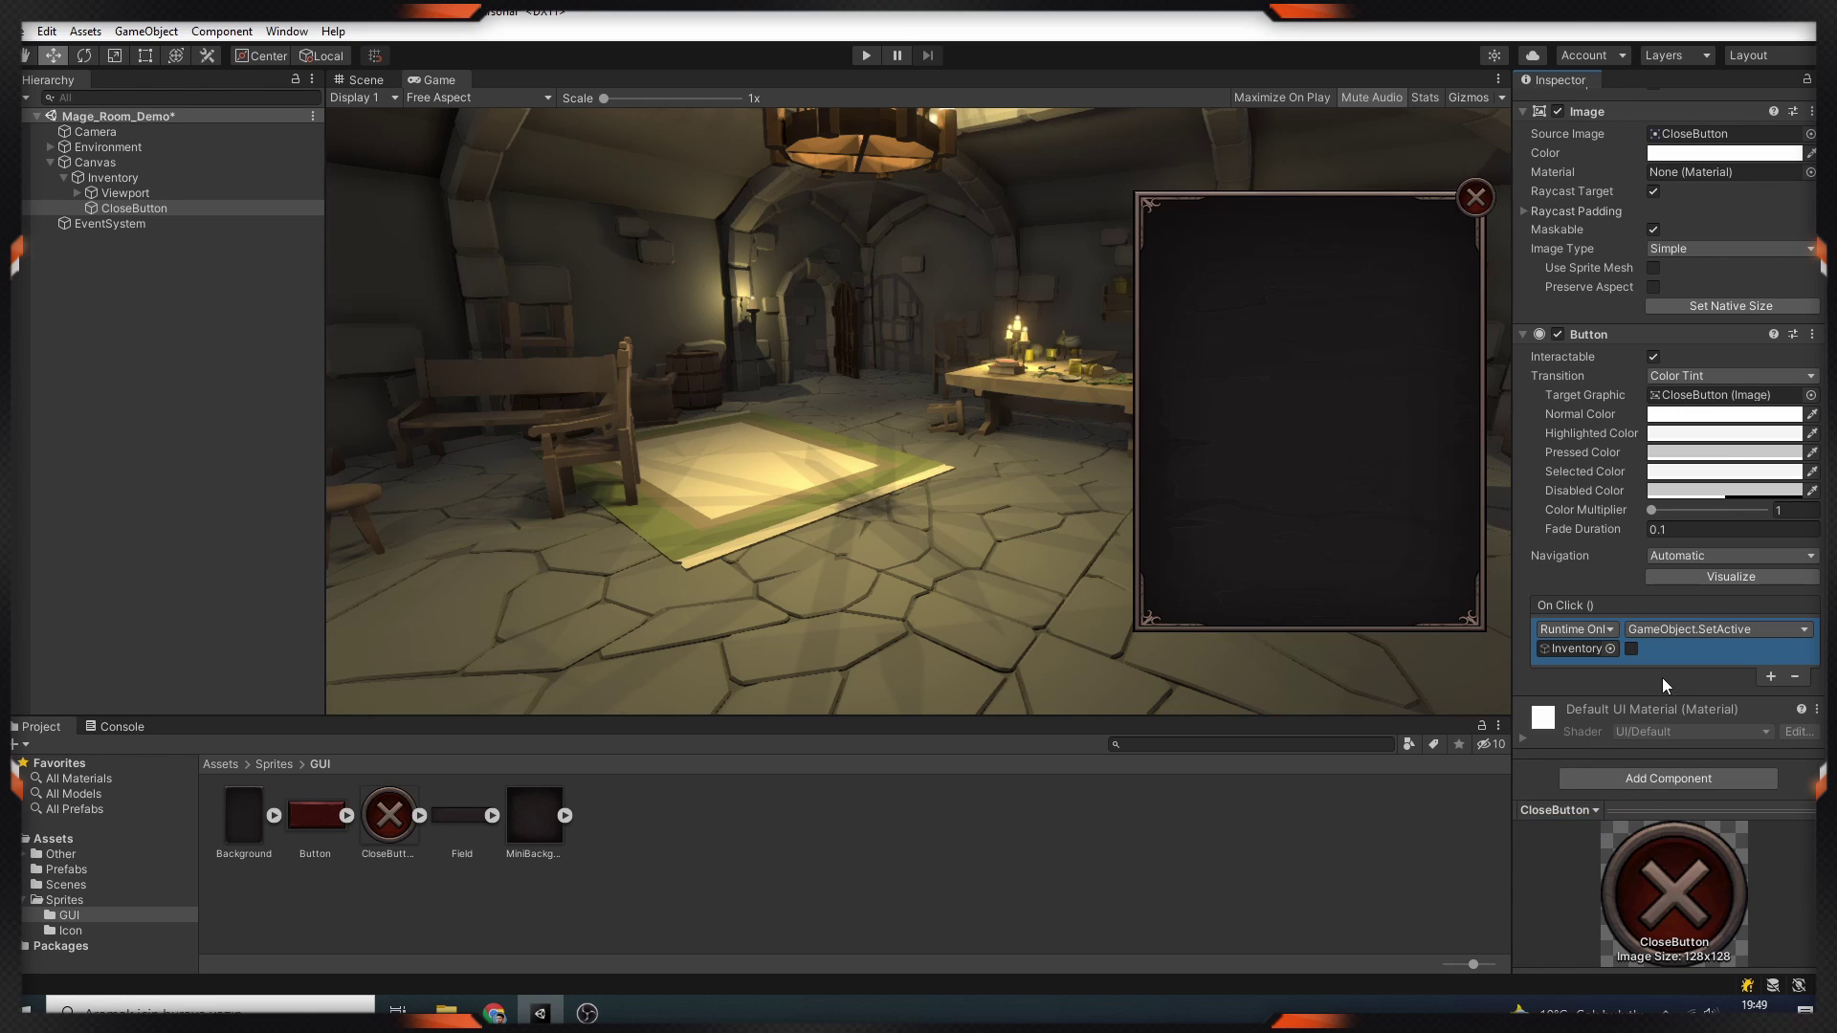
Add a 200×50 Button under Canvas, anchored bottom-right, named InventoryButton.
right_click(92, 160)
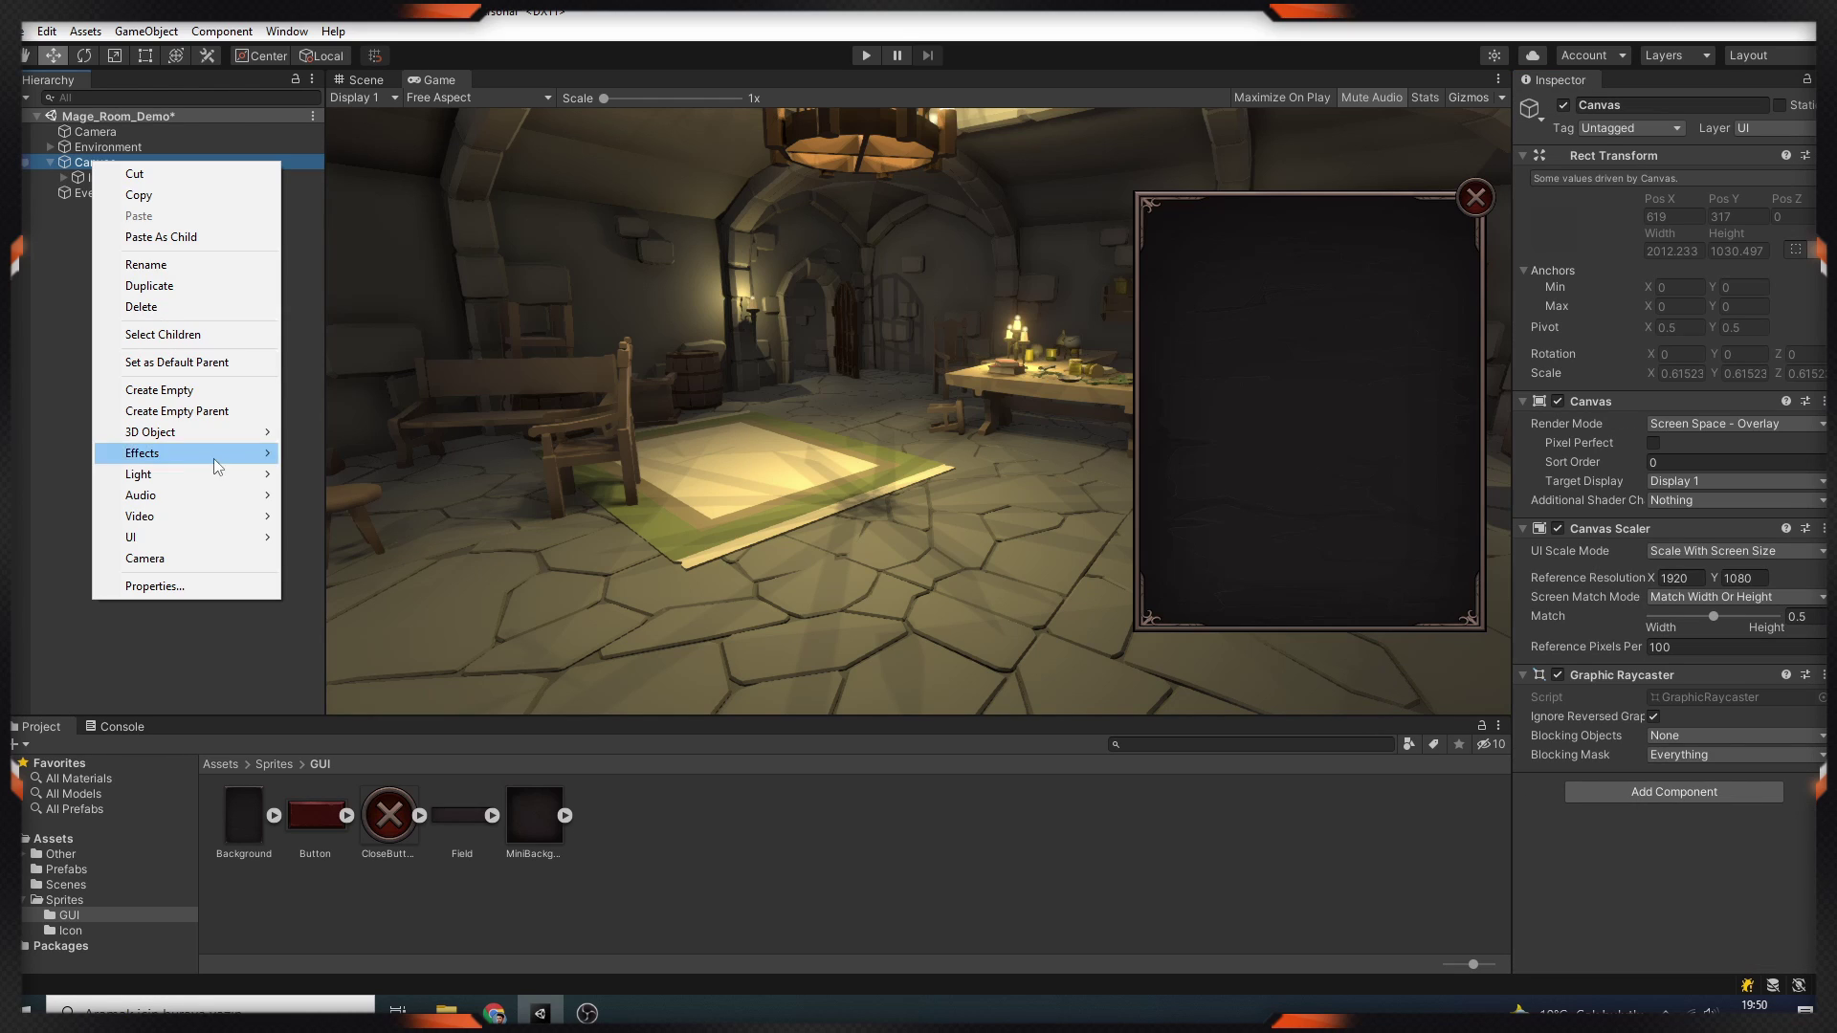
mouse_move(192, 543)
left_click(312, 623)
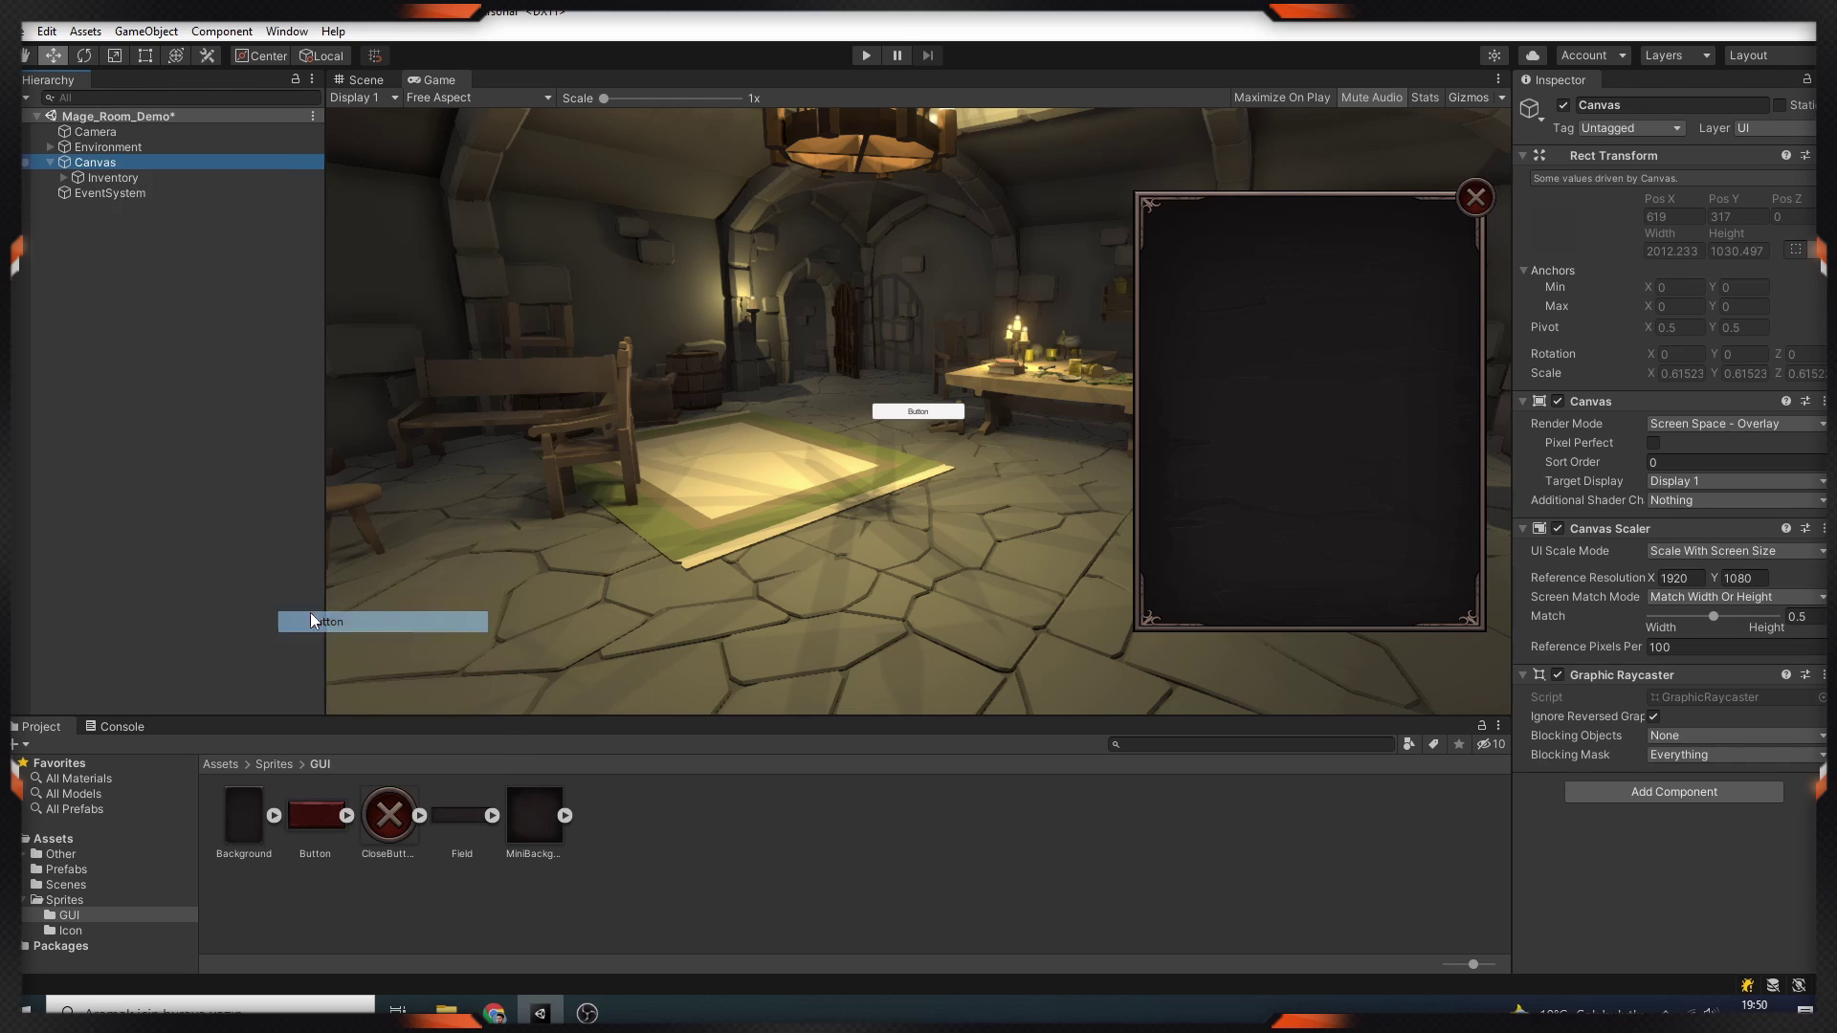
left_click(1692, 233)
type("200")
left_click(1736, 233)
type("50")
left_click(1556, 208)
left_click(1716, 436)
type("Invento")
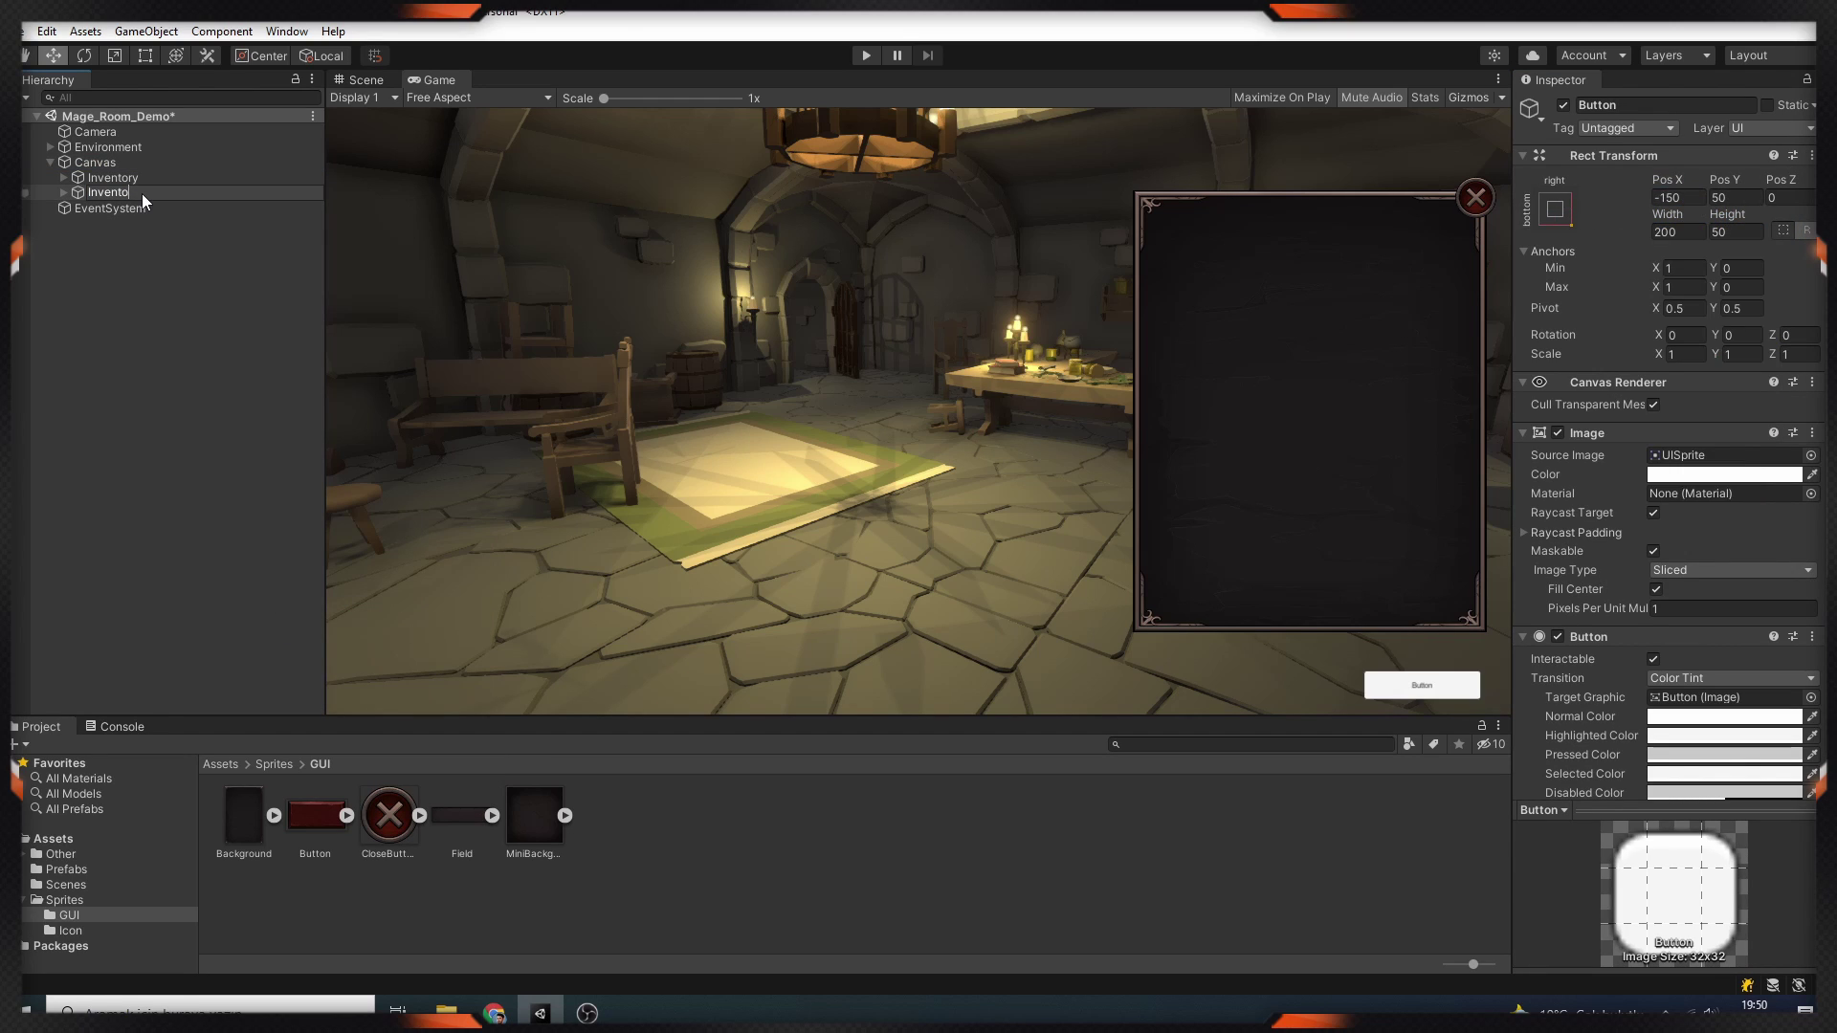
type("ryButton")
key("Return")
Give InventoryButton the red Button sprite and an On Click calling Inventory SetActive.
left_click_drag(313, 816, 1734, 457)
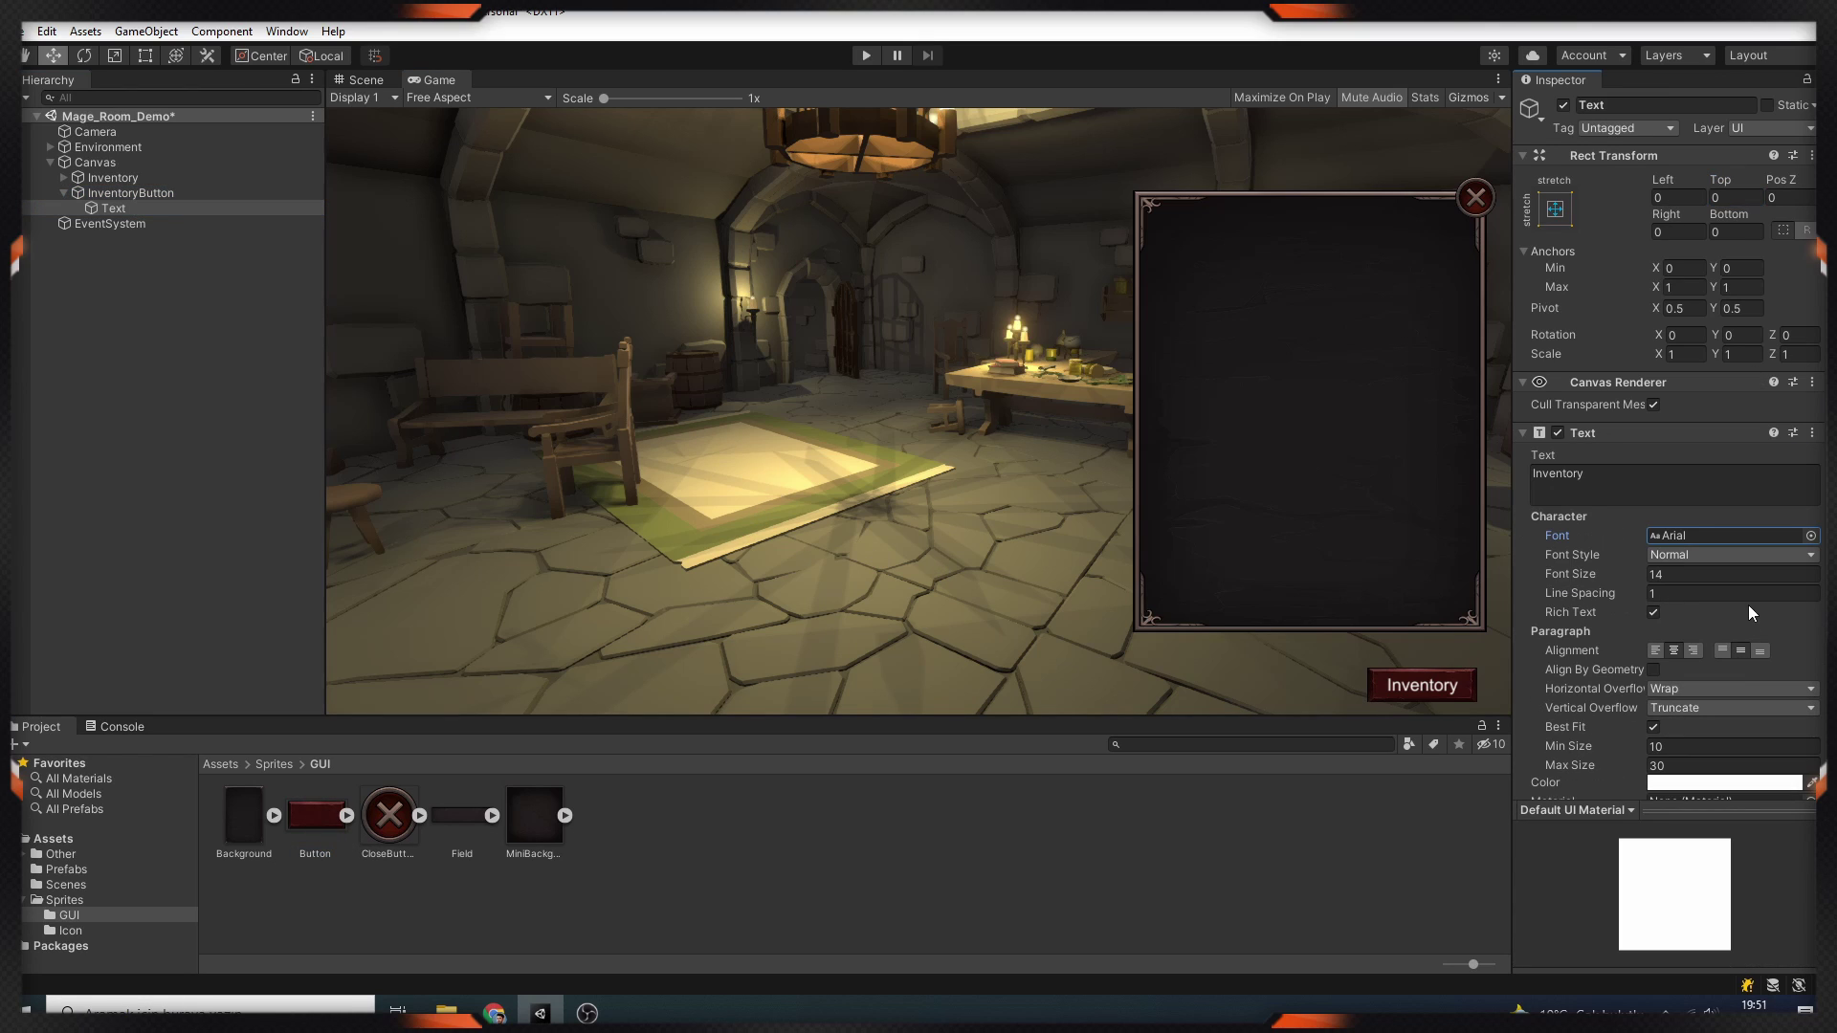
scroll(1750, 612, "down", 3)
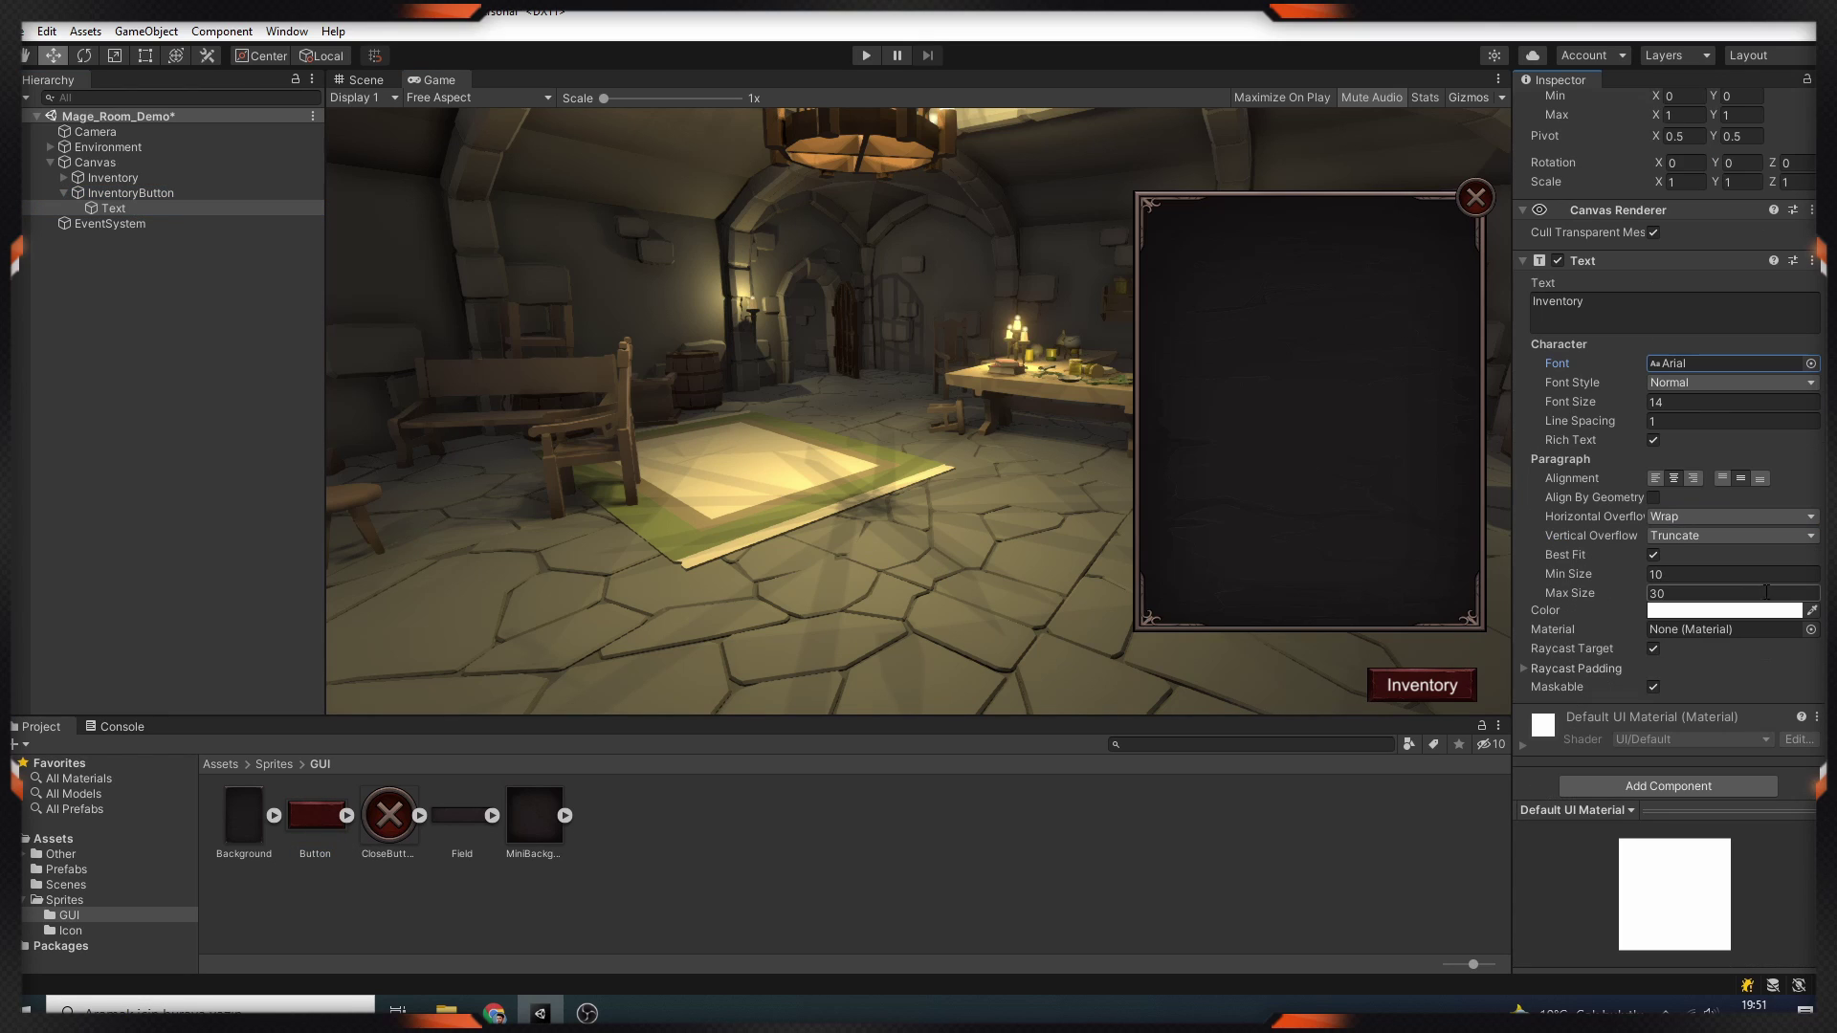
left_click(125, 193)
key("Left")
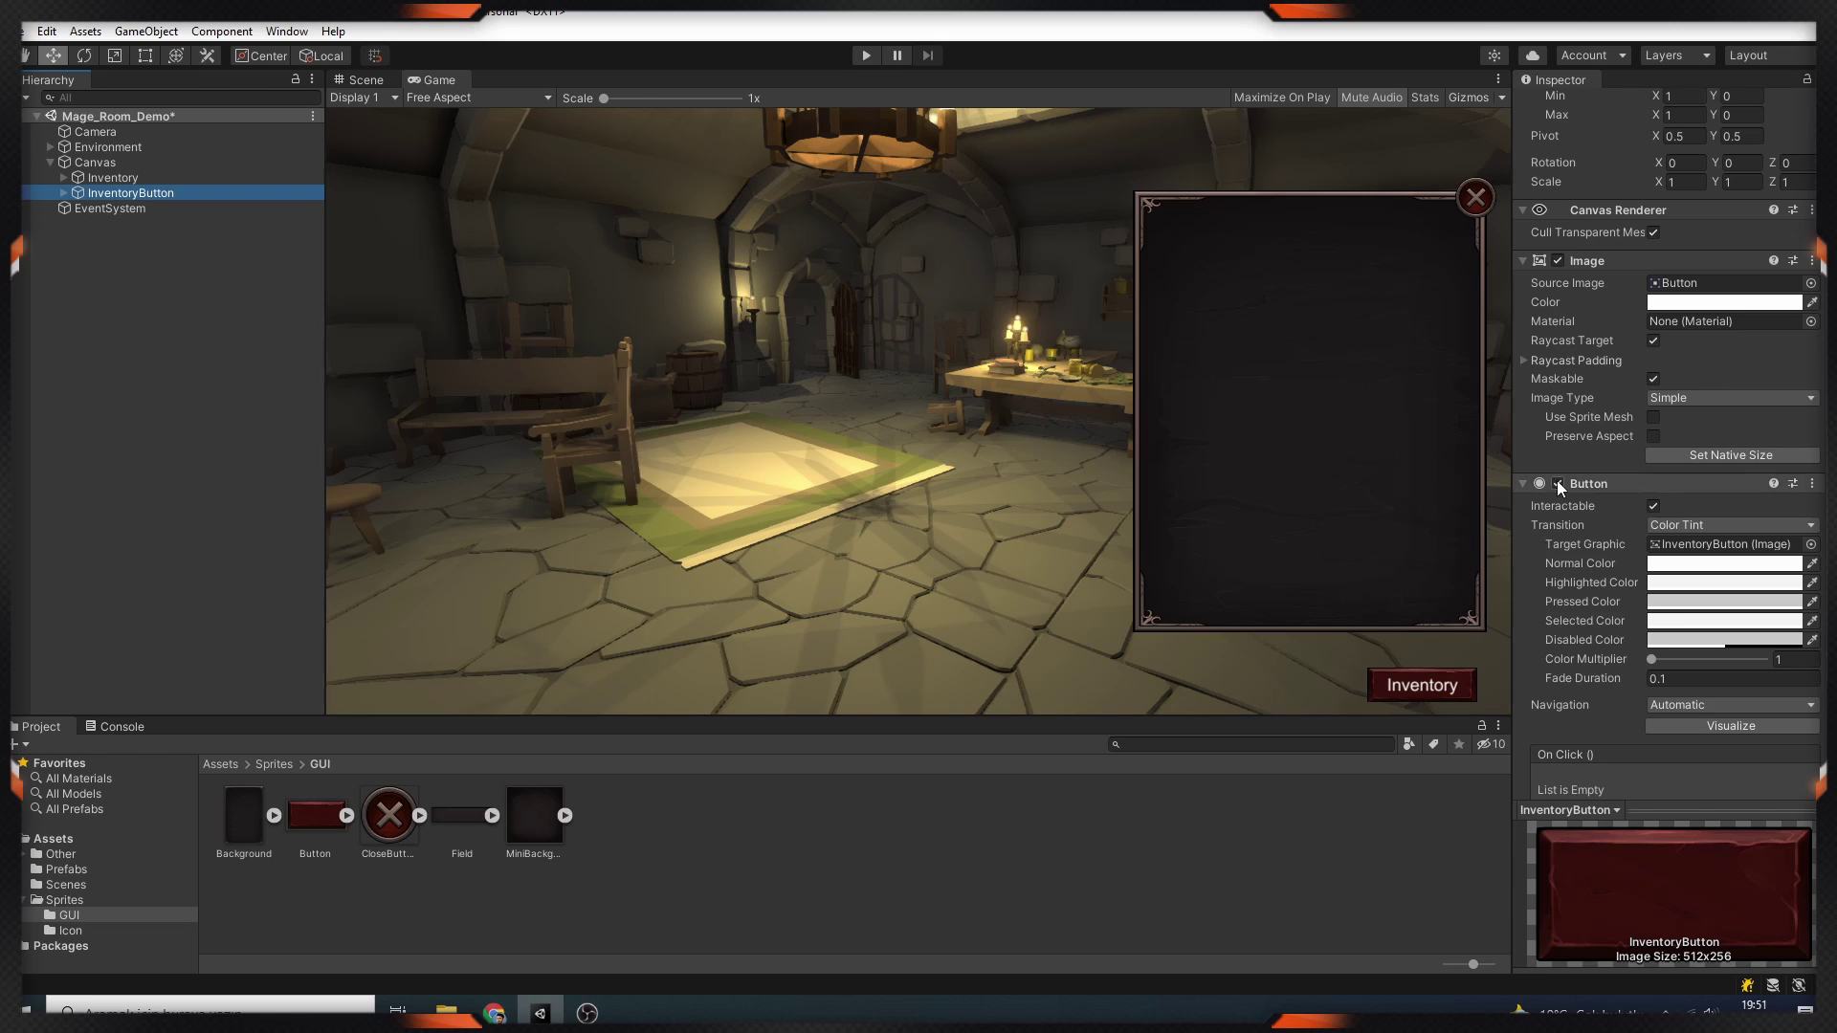
scroll(1557, 480, "down", 5)
left_click(1770, 677)
left_click_drag(111, 180, 1575, 649)
left_click(1717, 629)
left_click(1462, 826)
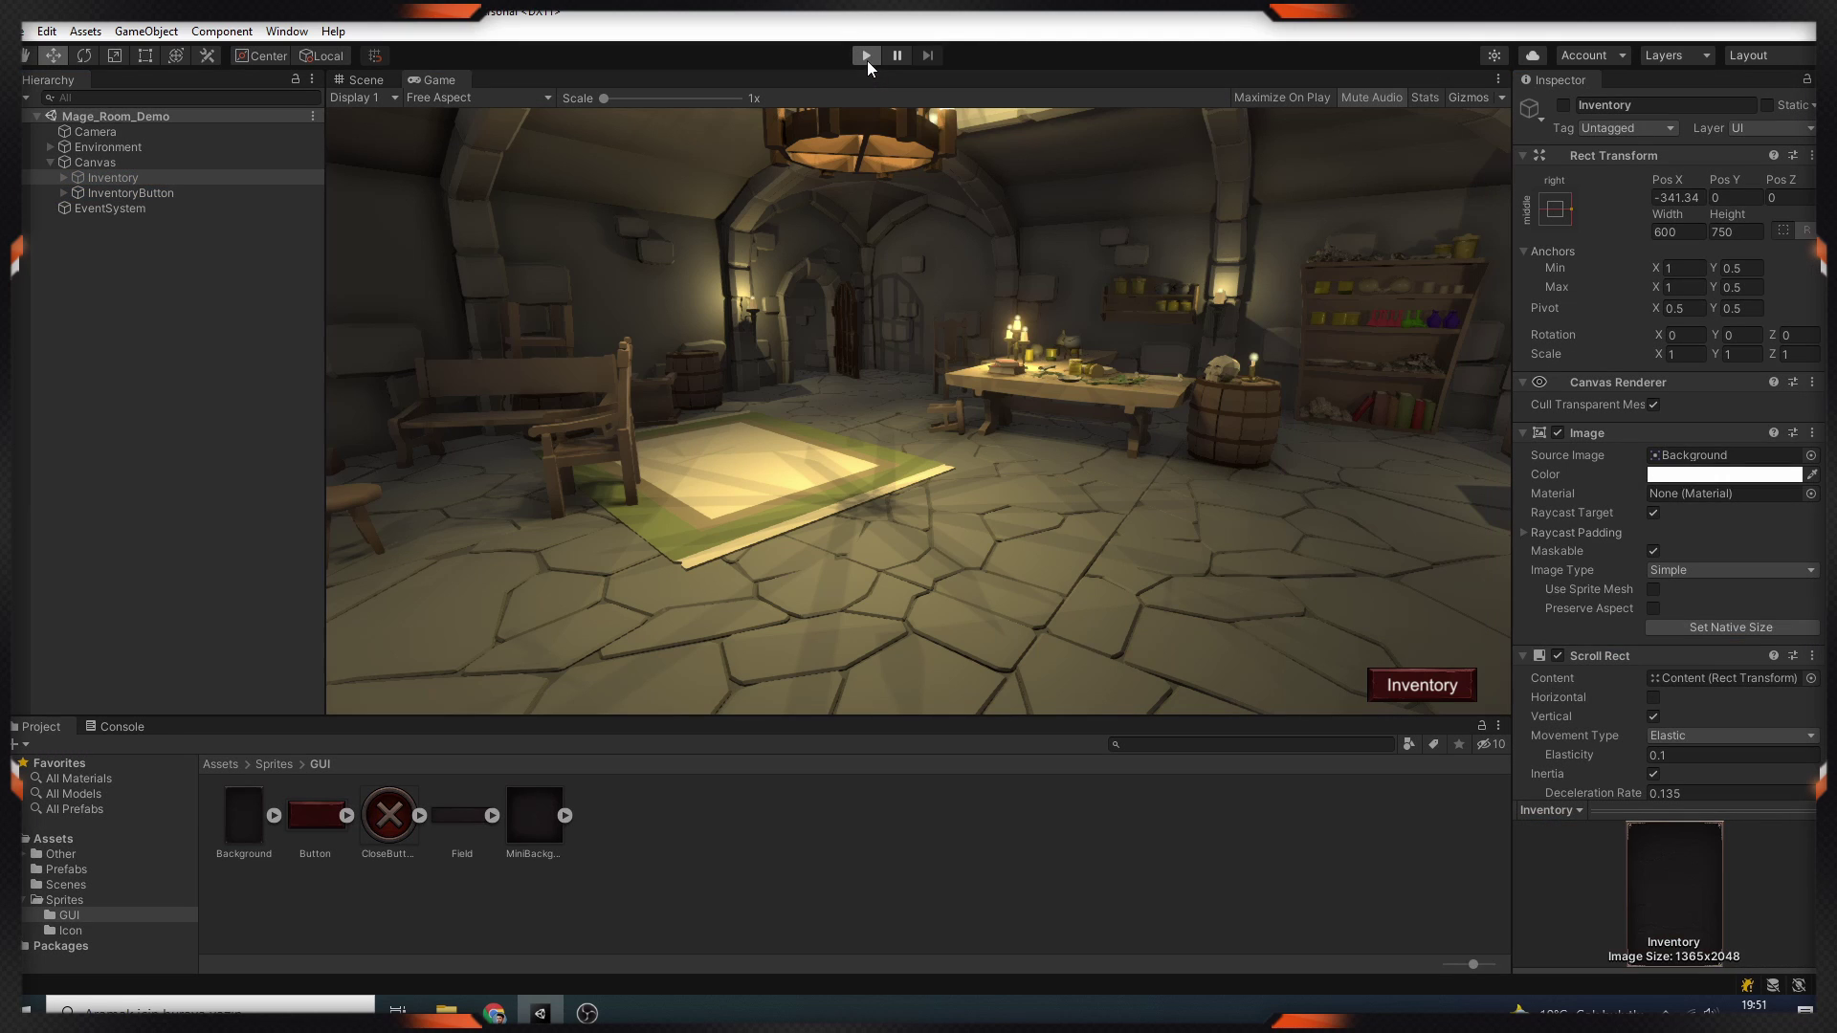
Enter Play mode and open then close the Inventory panel with the buttons.
left_click(866, 55)
left_click(1400, 689)
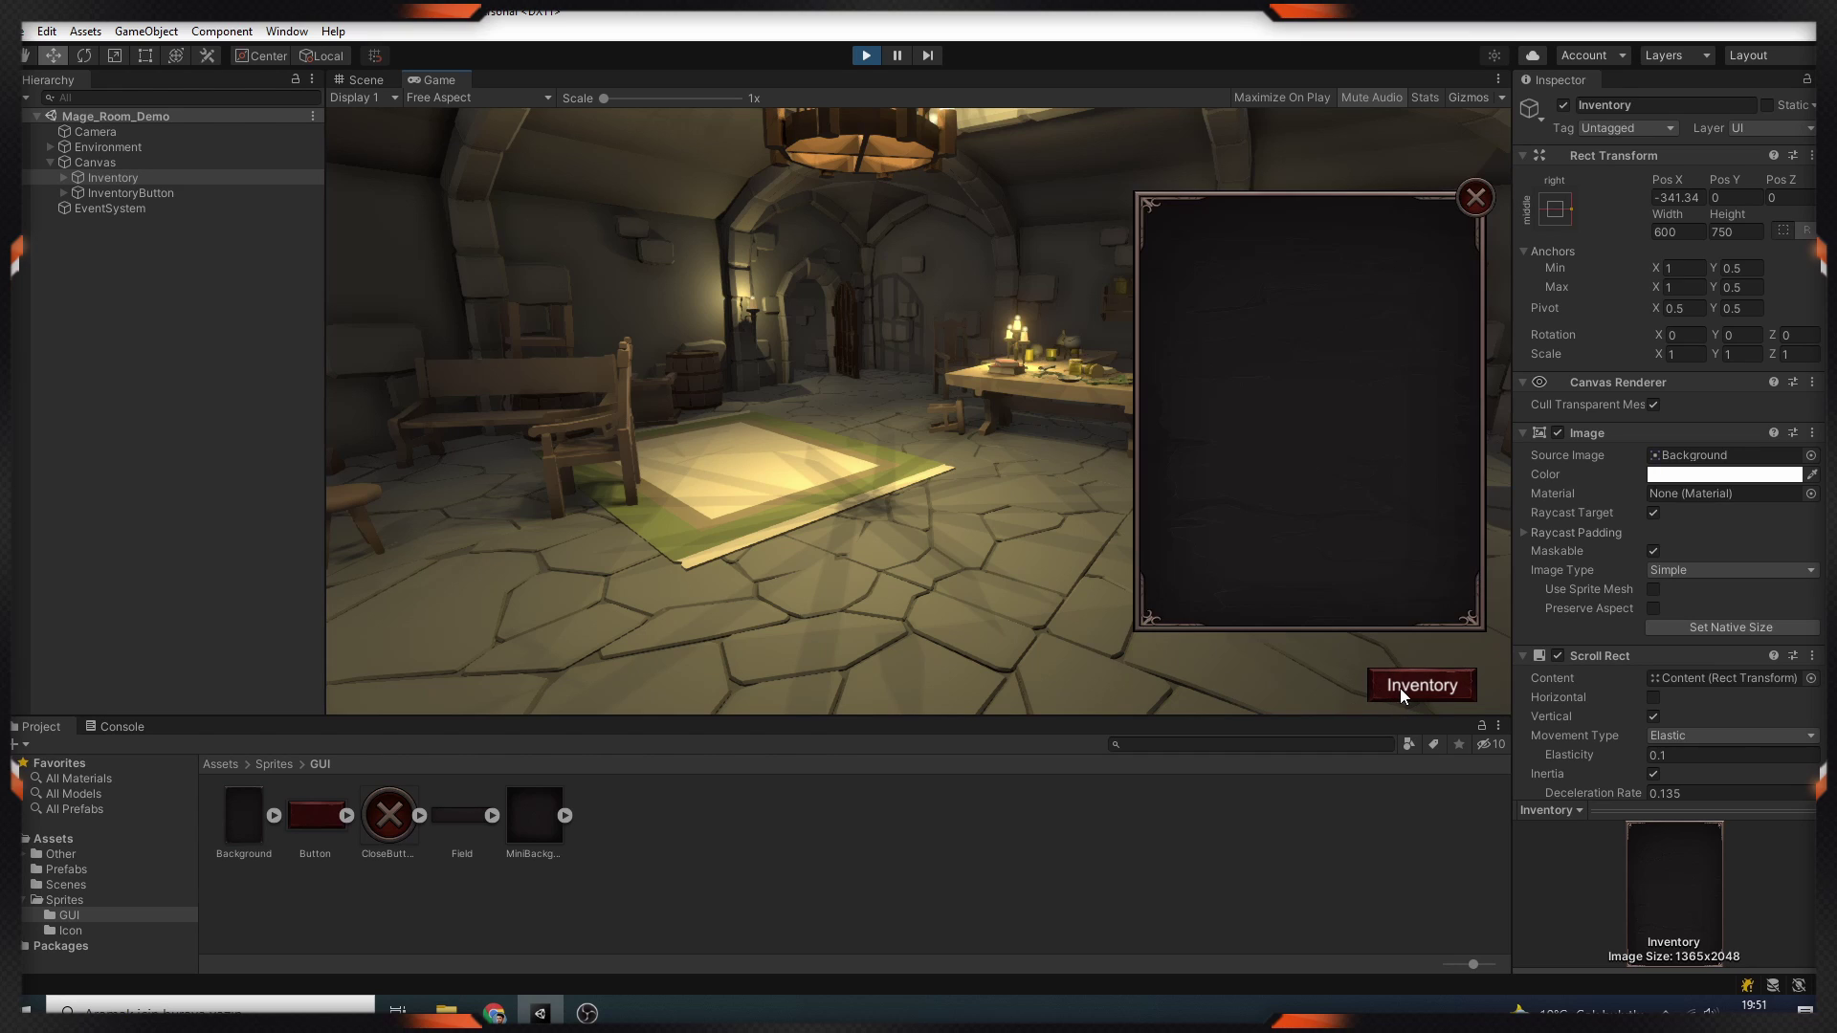
left_click(1474, 199)
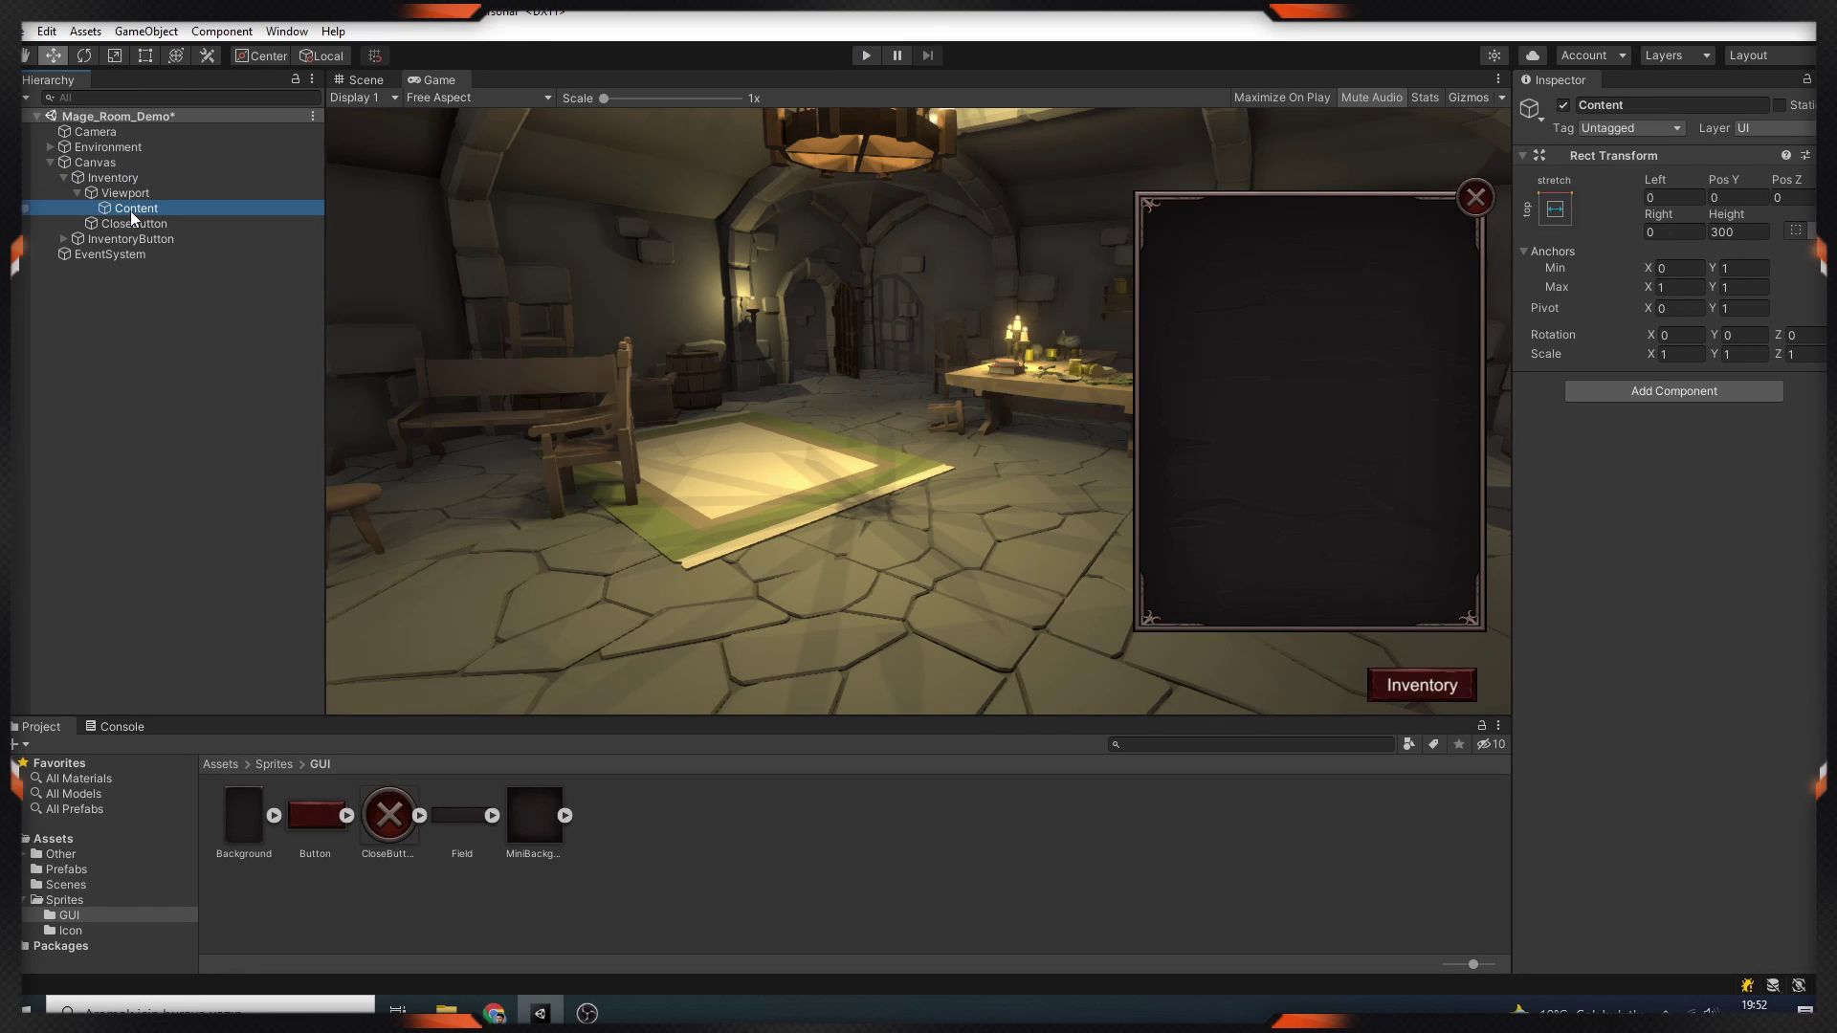
Add a 100×100 Button named Item inside the Inventory Content.
right_click(131, 211)
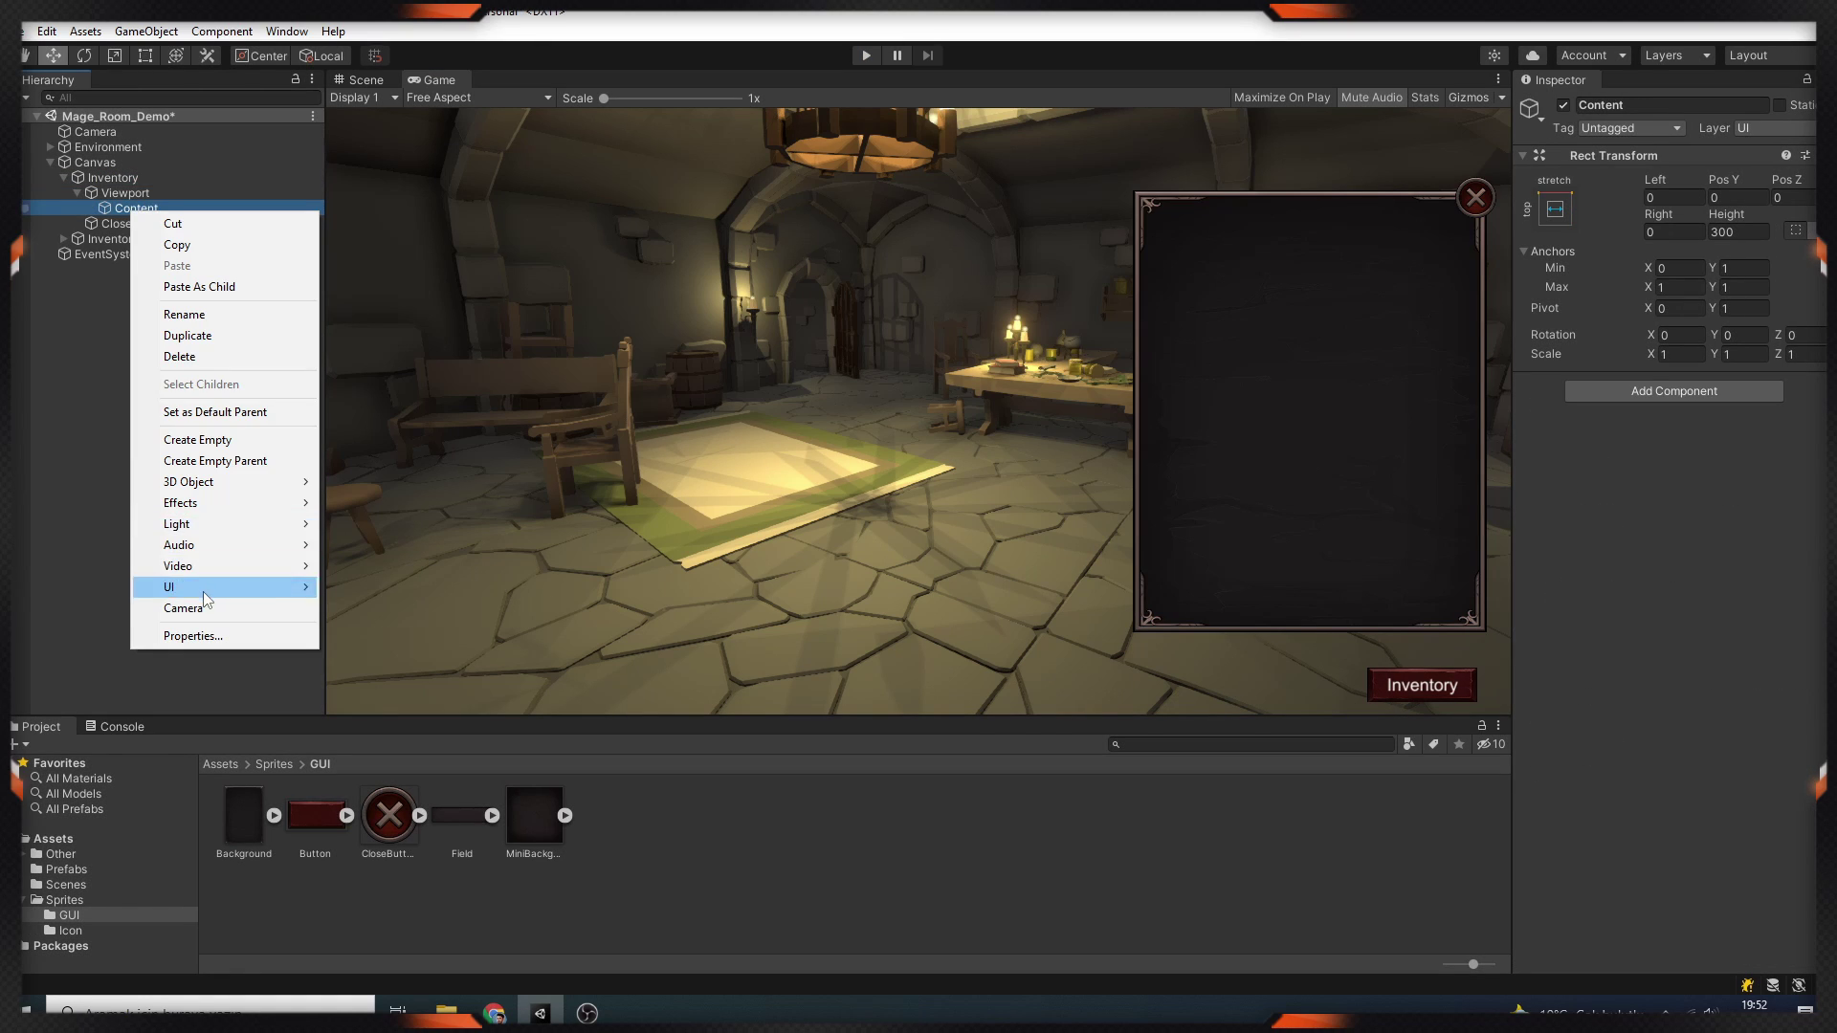
mouse_move(203, 587)
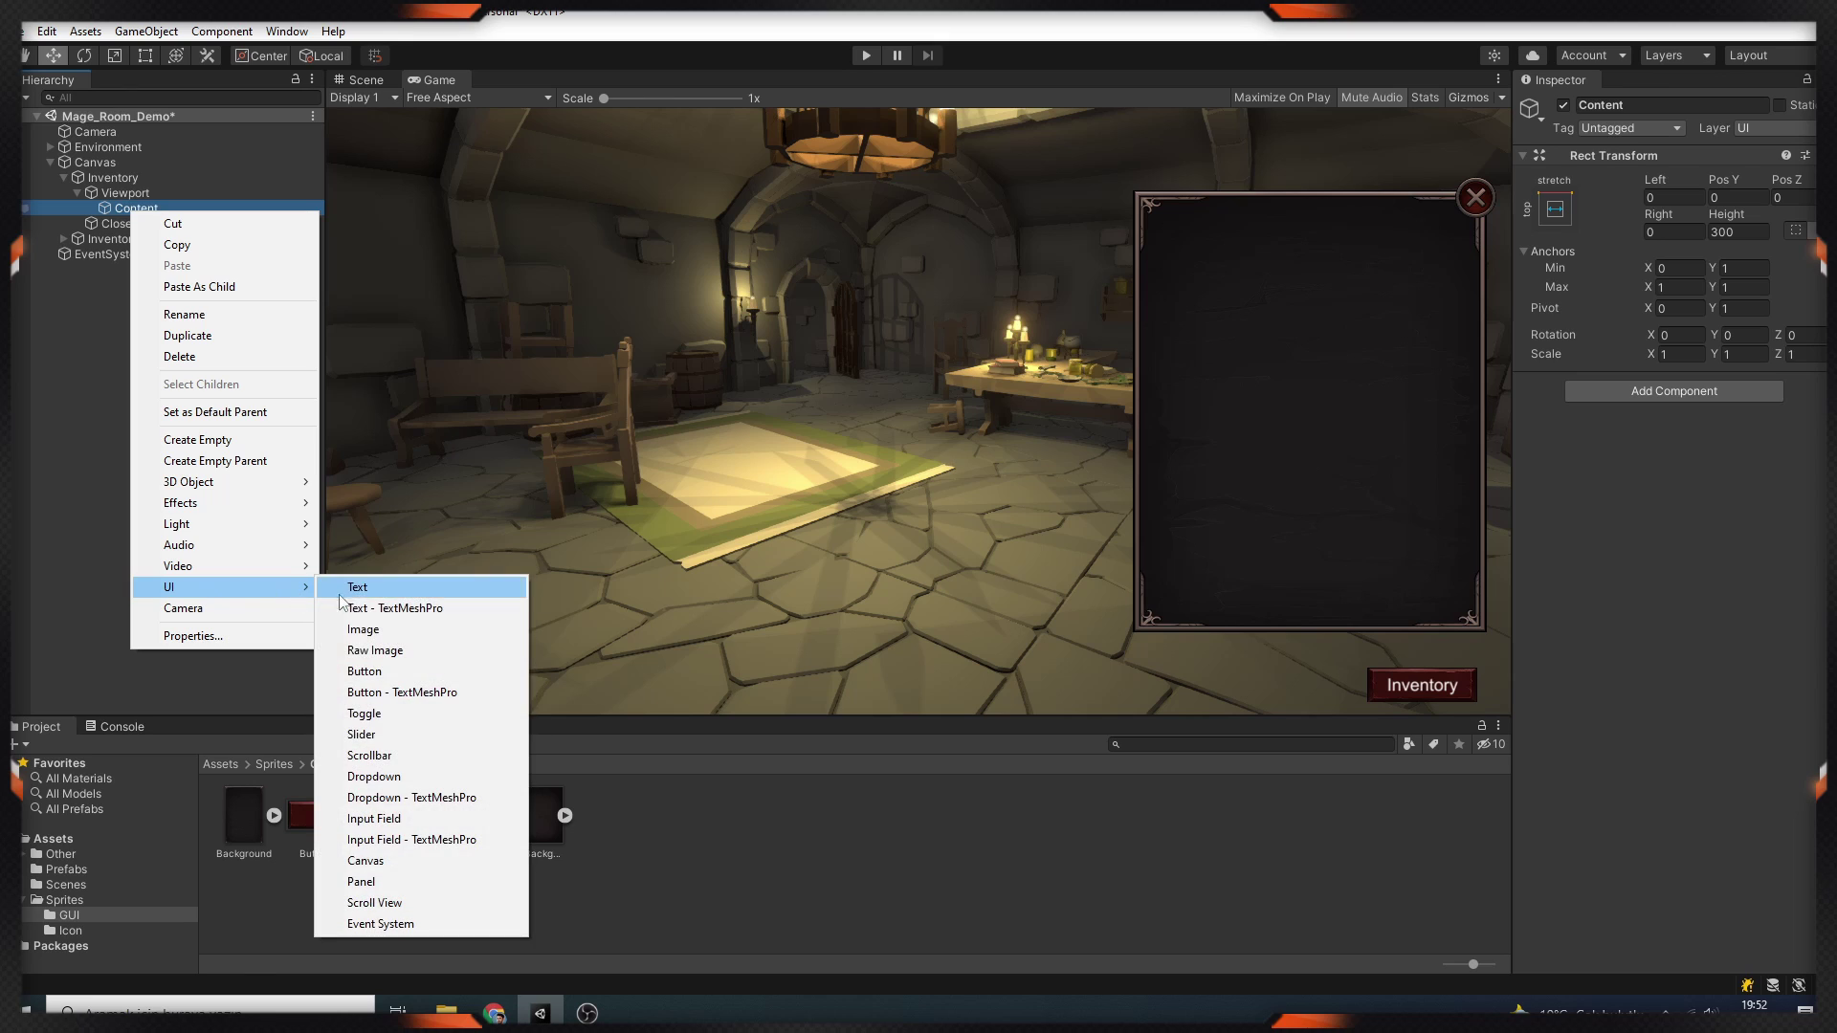
left_click(383, 671)
left_click(1679, 232)
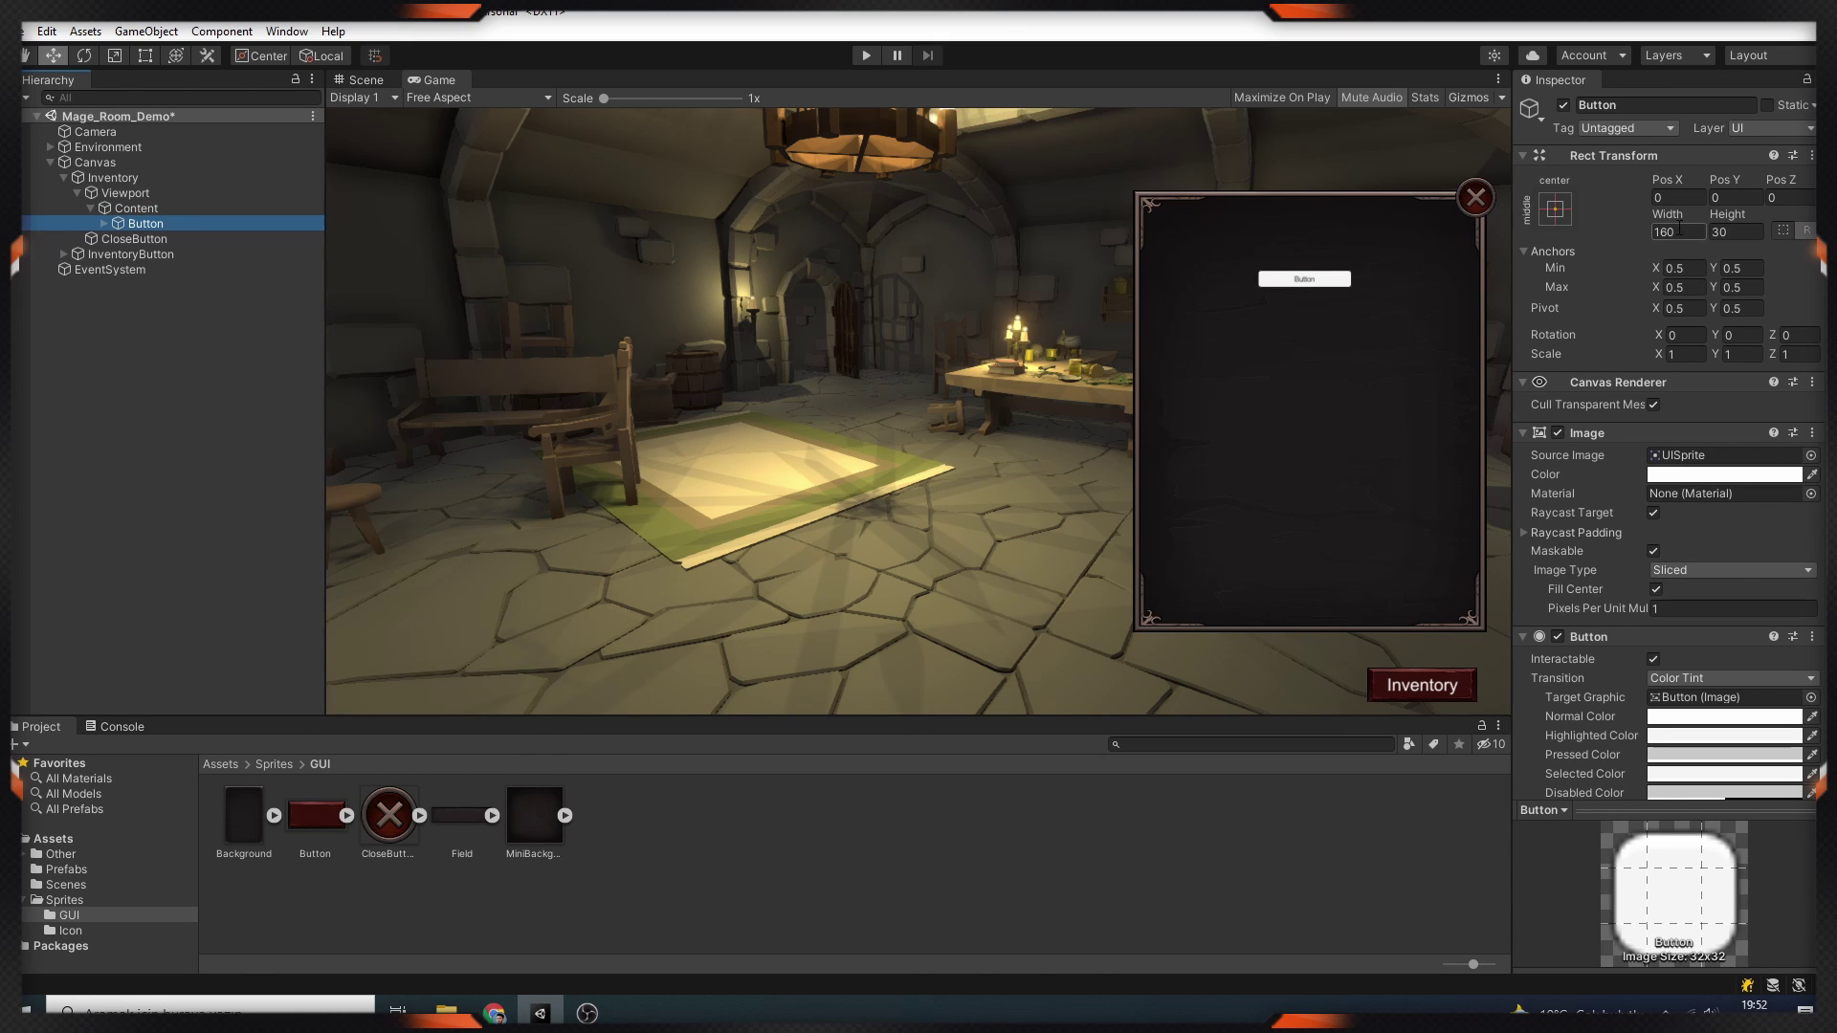
type("100")
left_click(1730, 232)
type("100")
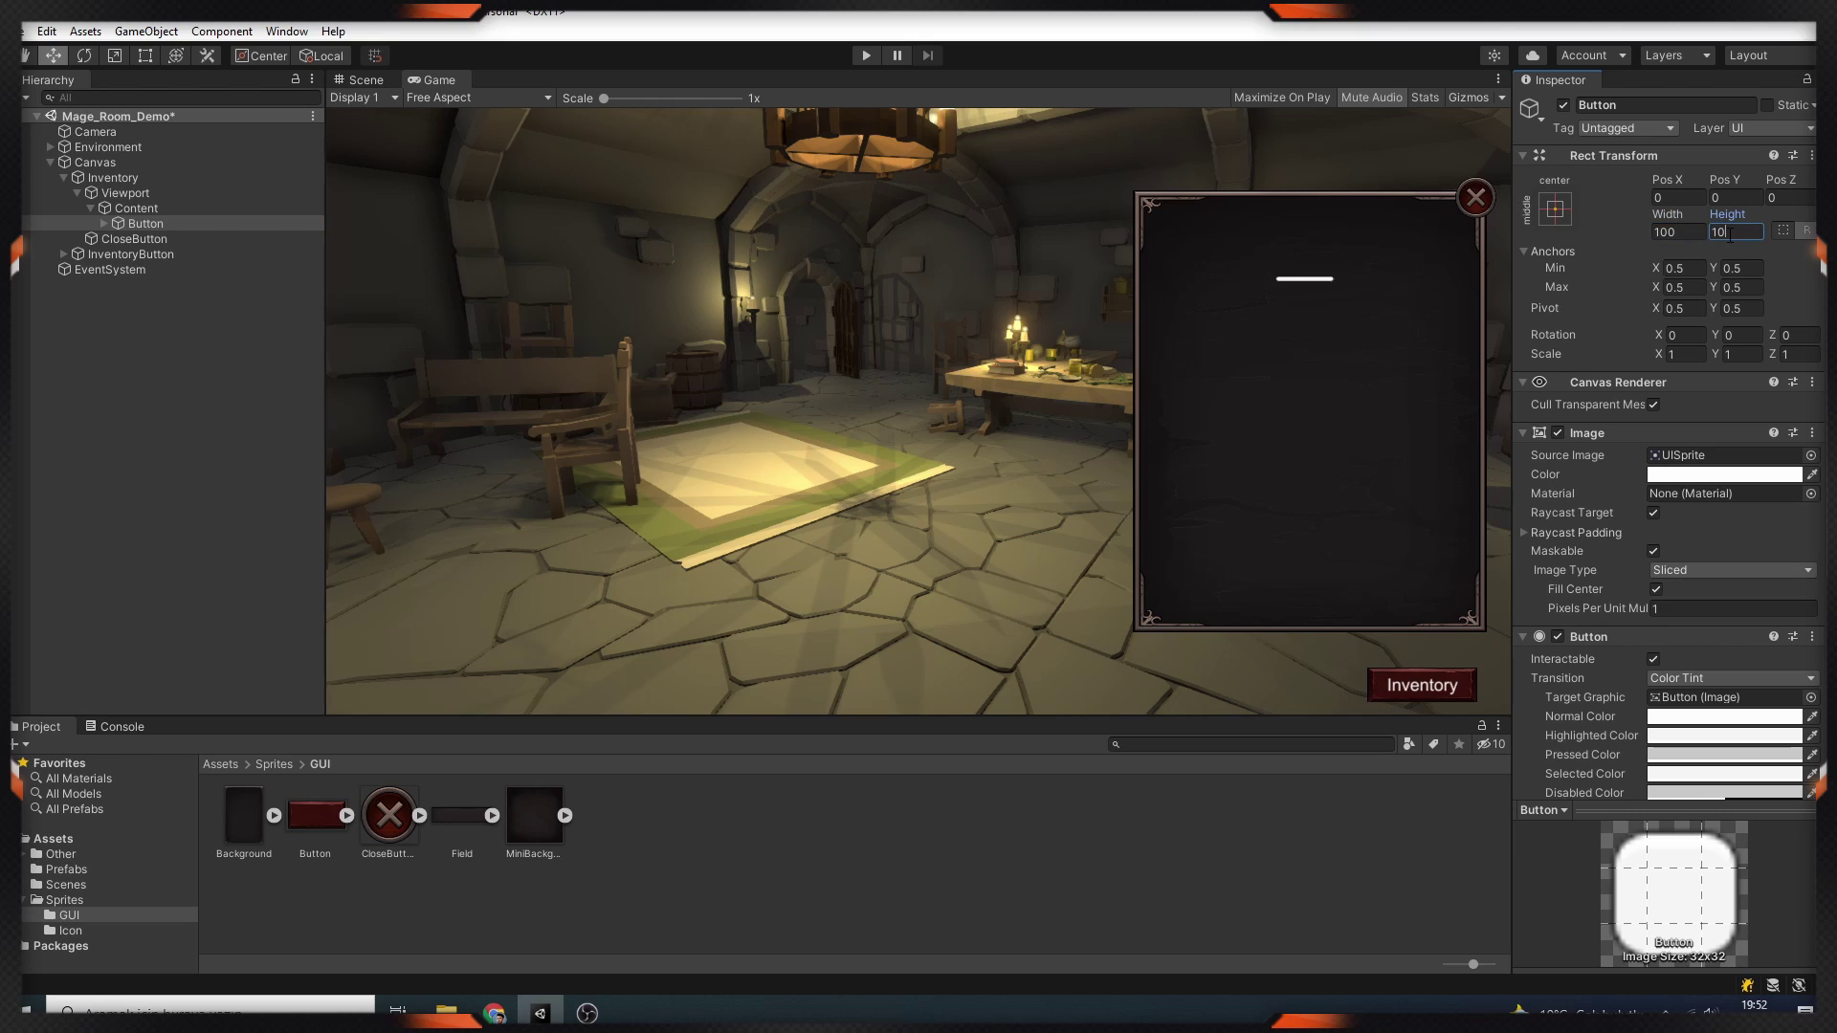
left_click(144, 224)
type("Item")
key("Return")
Set the Item label's font size to 20 and Pos Y to 15, and rename it ItemName.
left_click(103, 223)
left_click(153, 238)
left_click(1686, 575)
type("20")
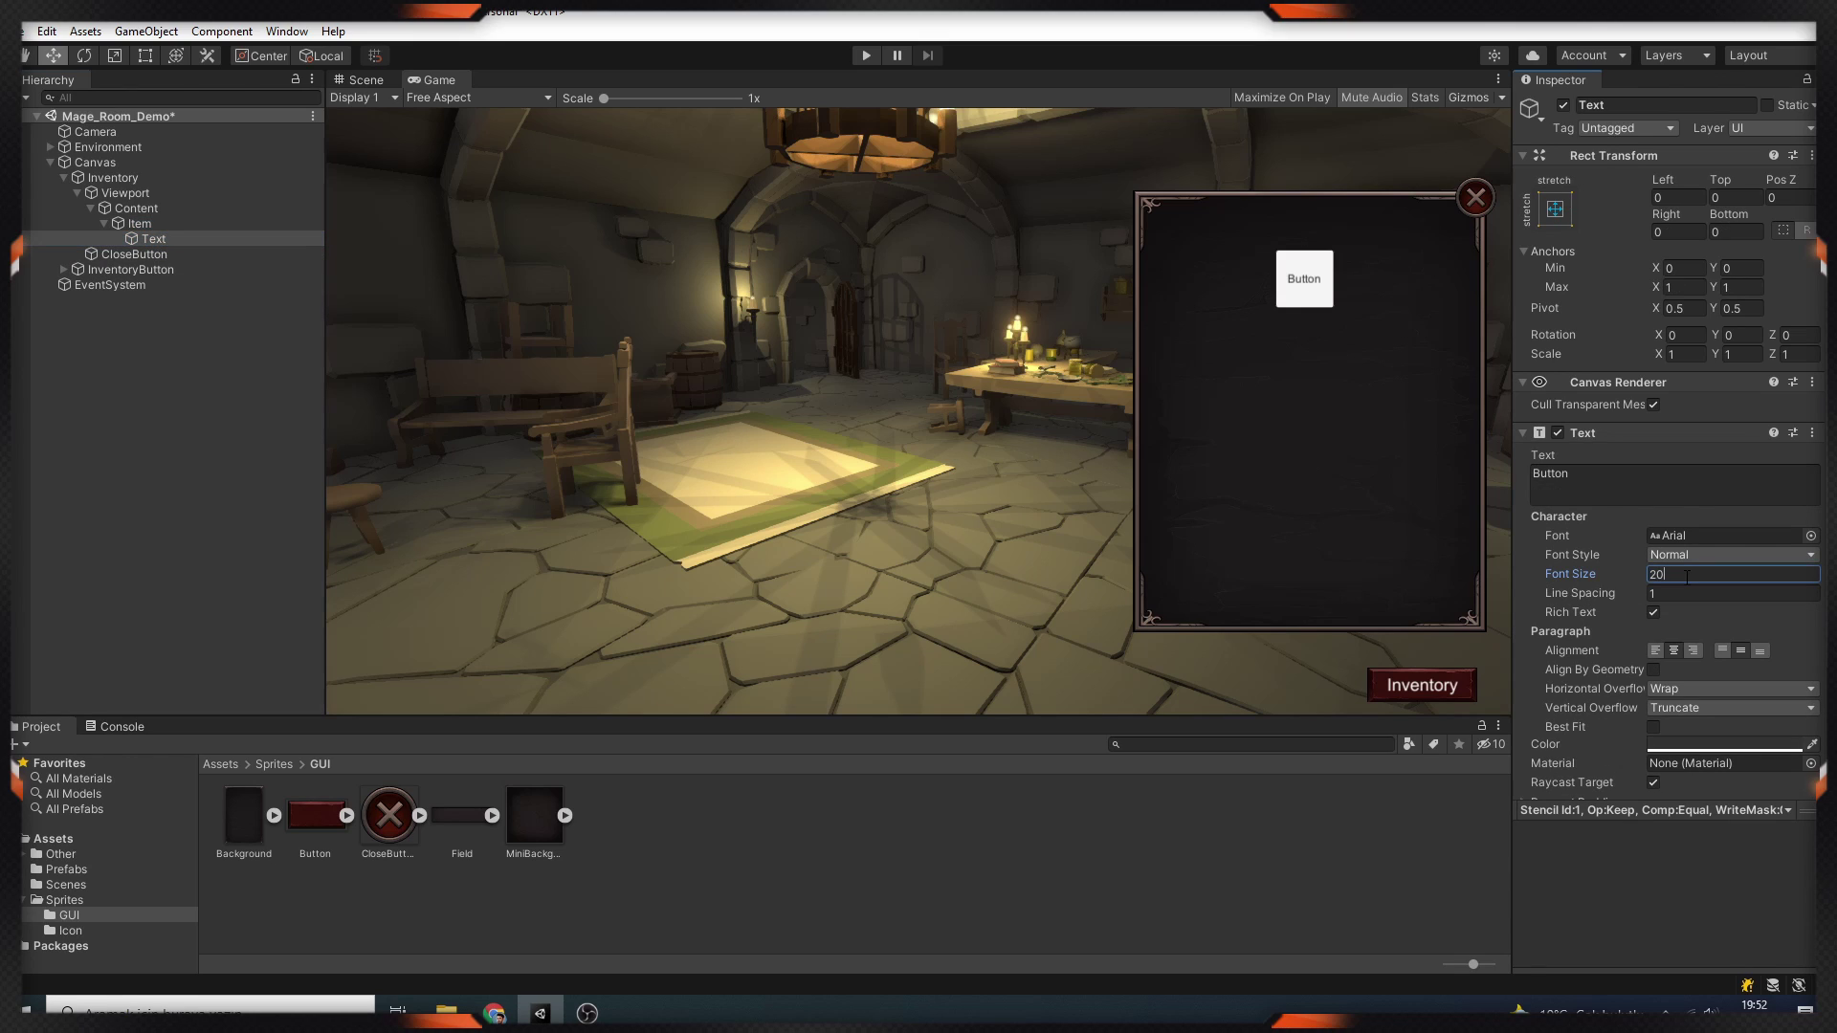
double_click(1686, 576)
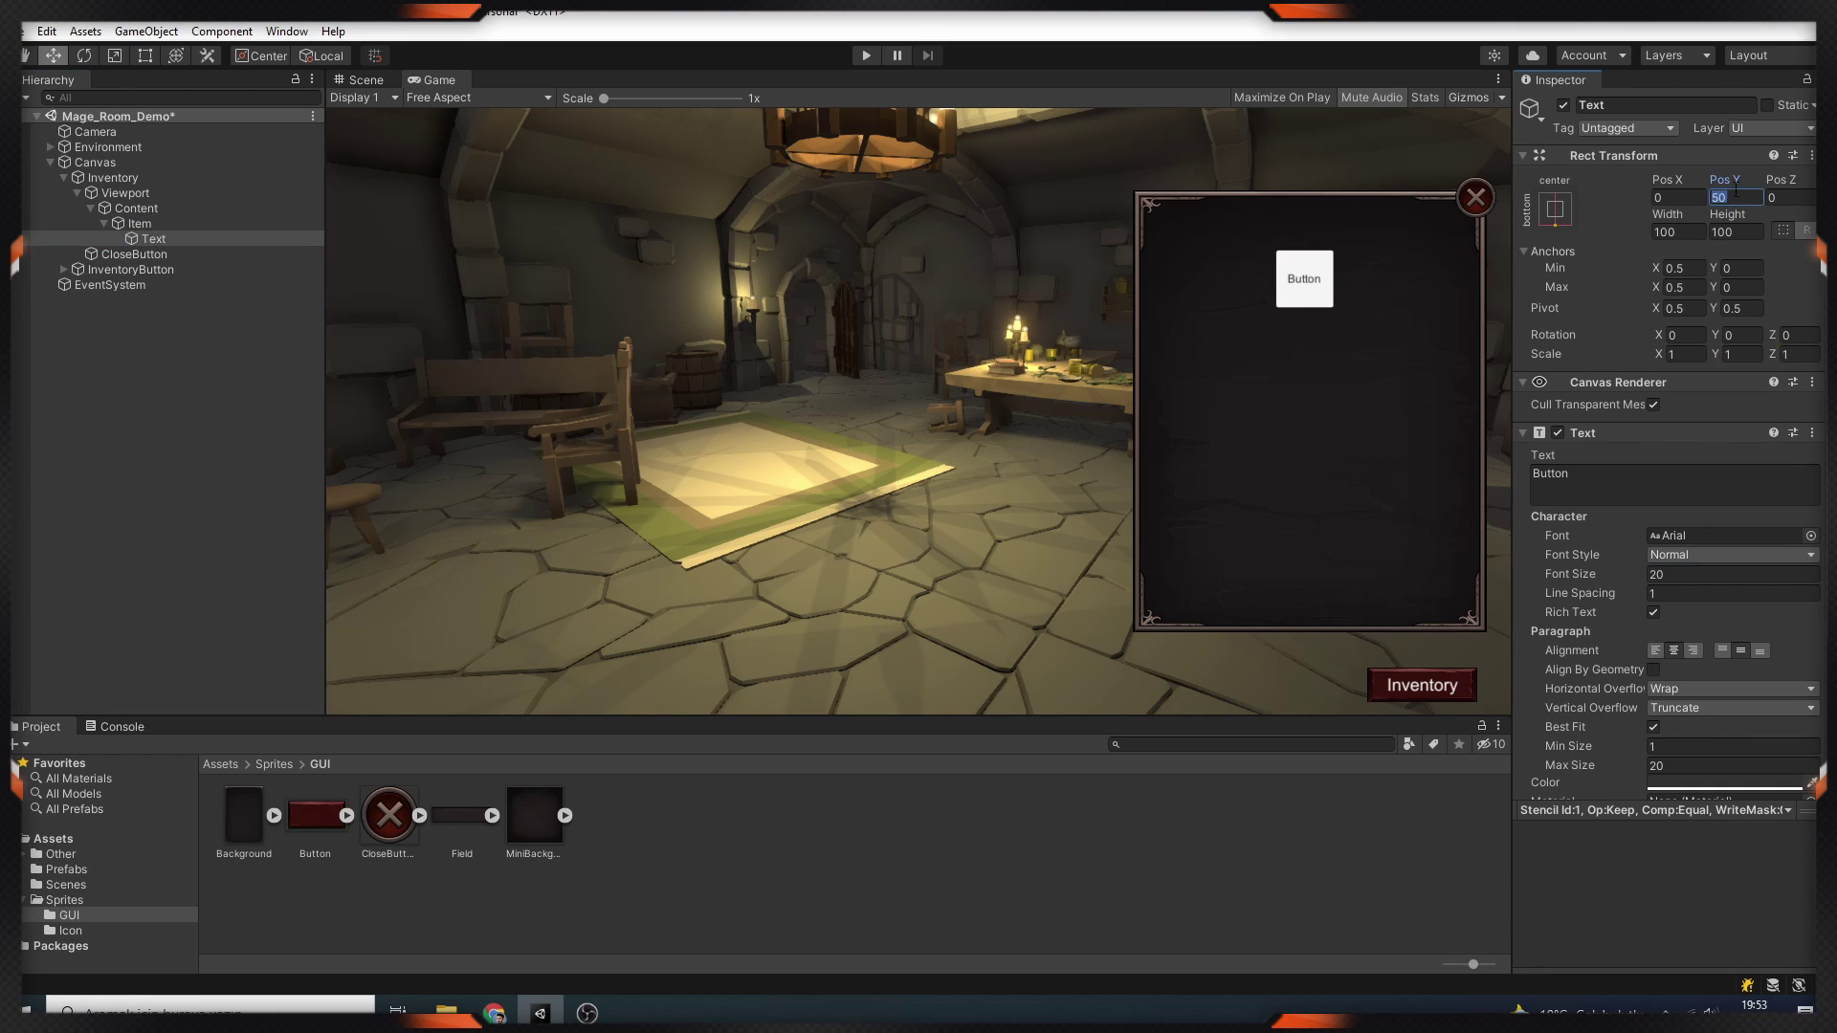
double_click(1747, 196)
type("15")
left_click(143, 239)
key("F2")
type("Item")
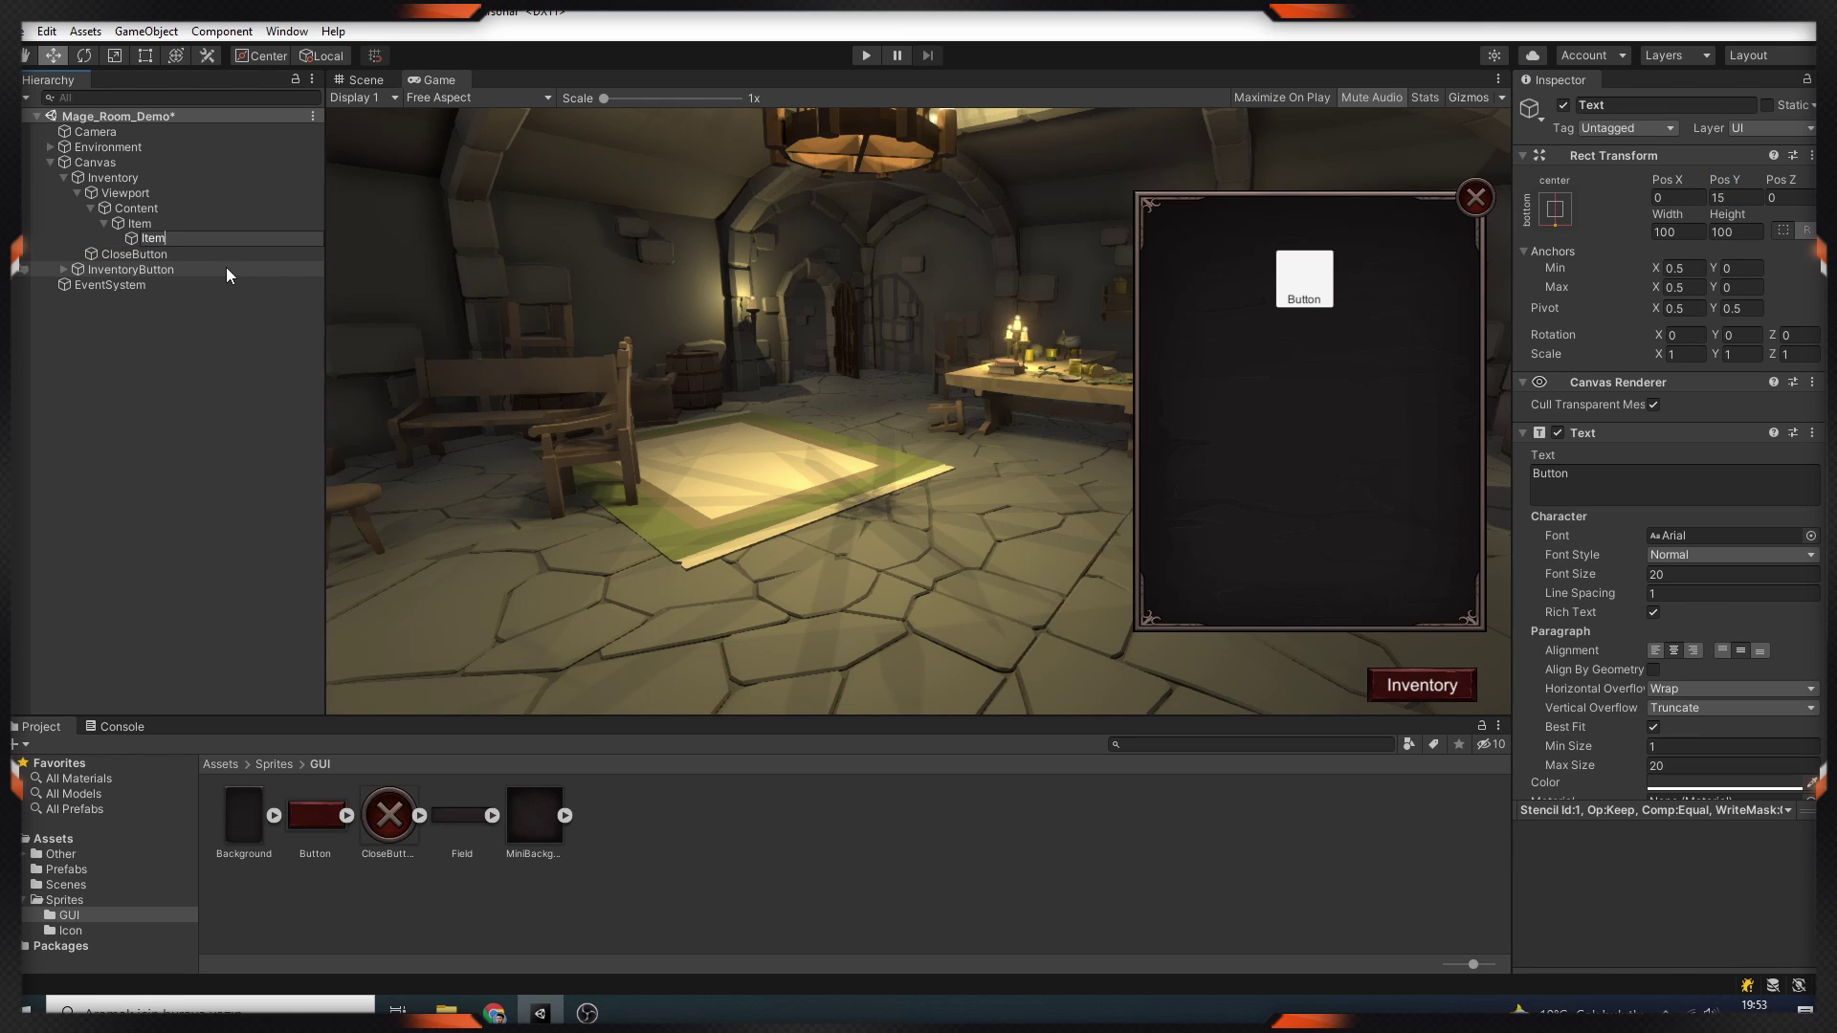
type("Name")
key("Return")
Give the Item slot the MiniBackground sprite and set ItemName's text colour to 323232.
left_click(140, 222)
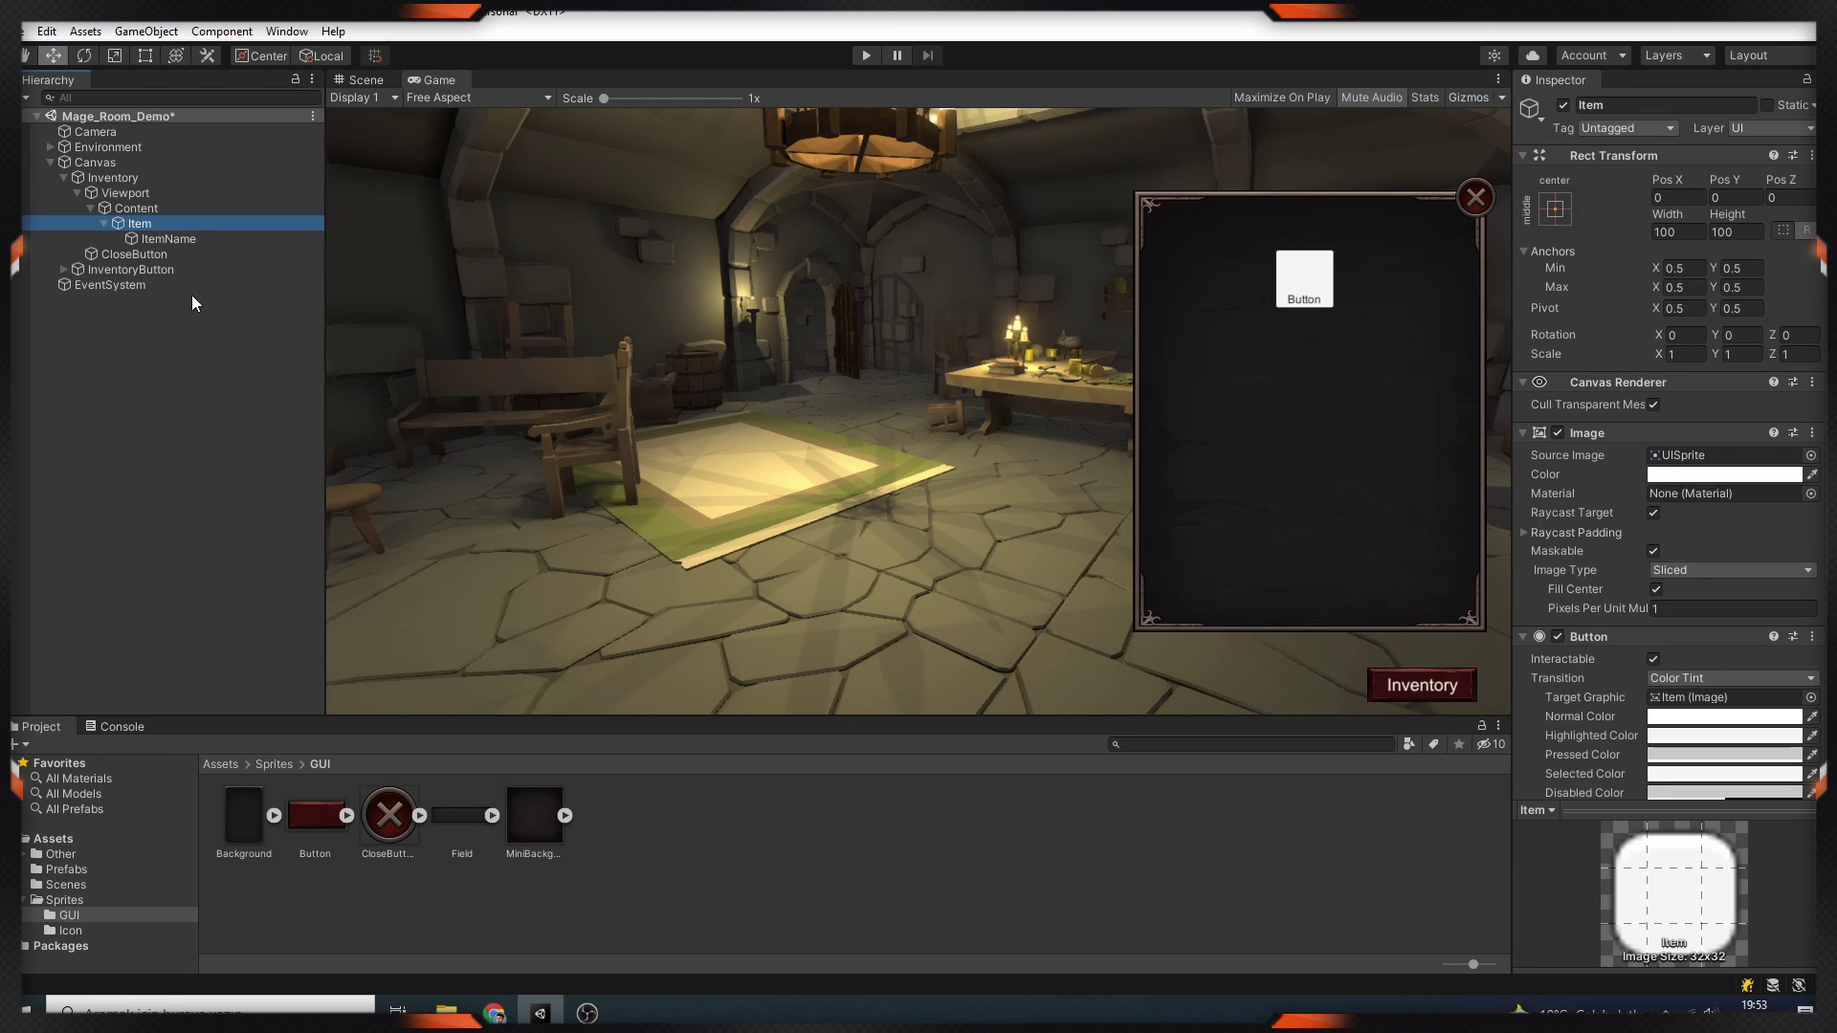
left_click_drag(532, 815, 1659, 460)
left_click(169, 238)
scroll(1675, 574, "down", 3)
left_click(1703, 610)
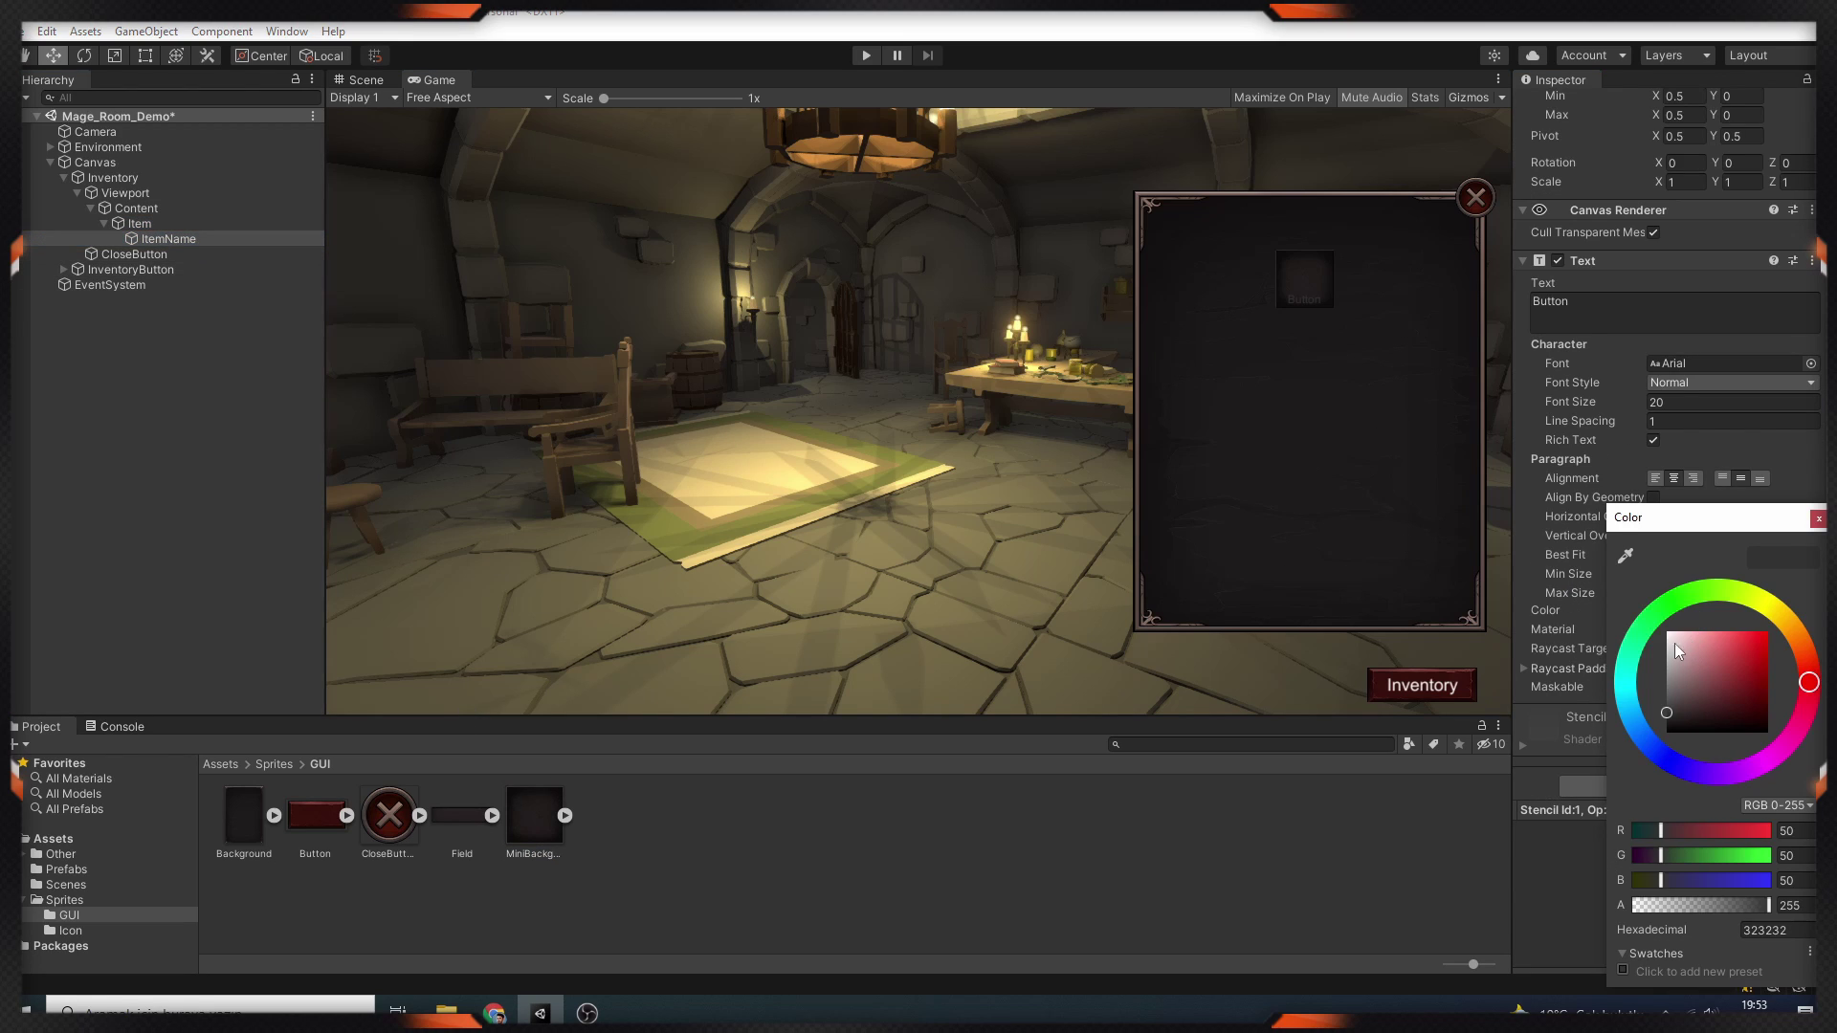
Add a 50×50 ItemIcon image under Item at Pos Y 5, placed above ItemName.
left_click(1818, 519)
right_click(136, 225)
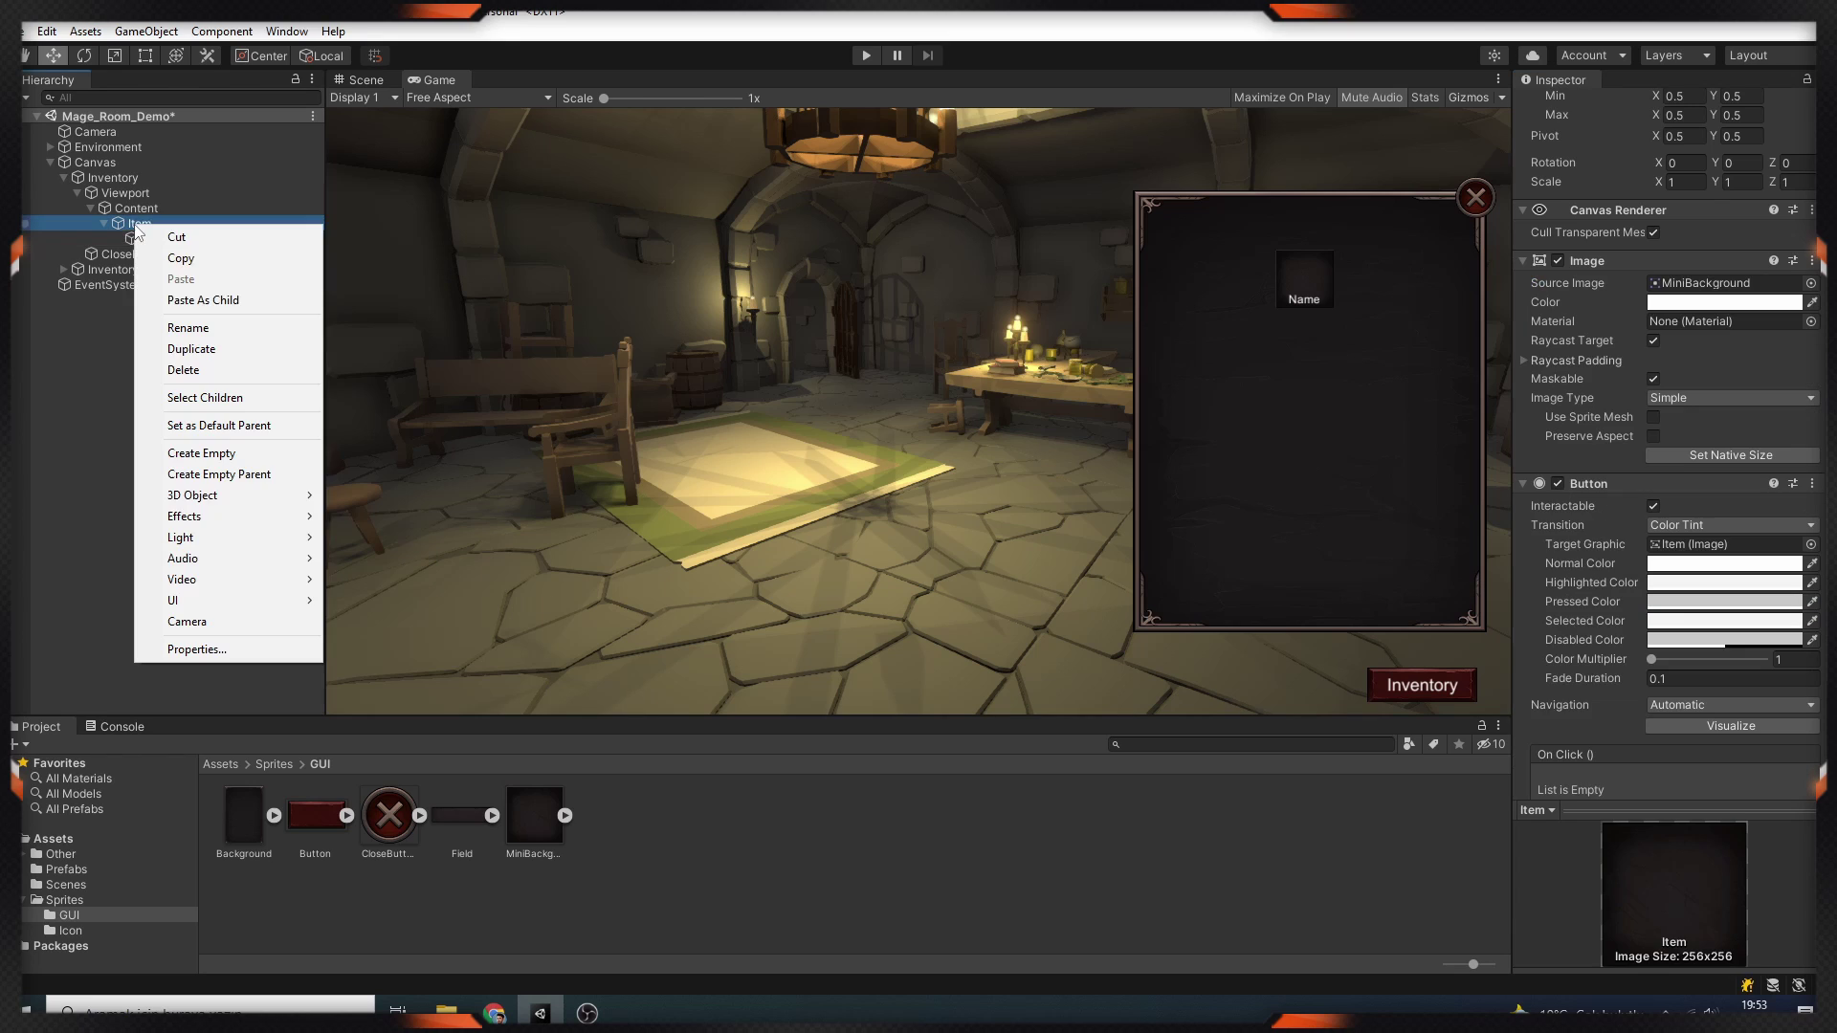
mouse_move(288, 603)
left_click(367, 643)
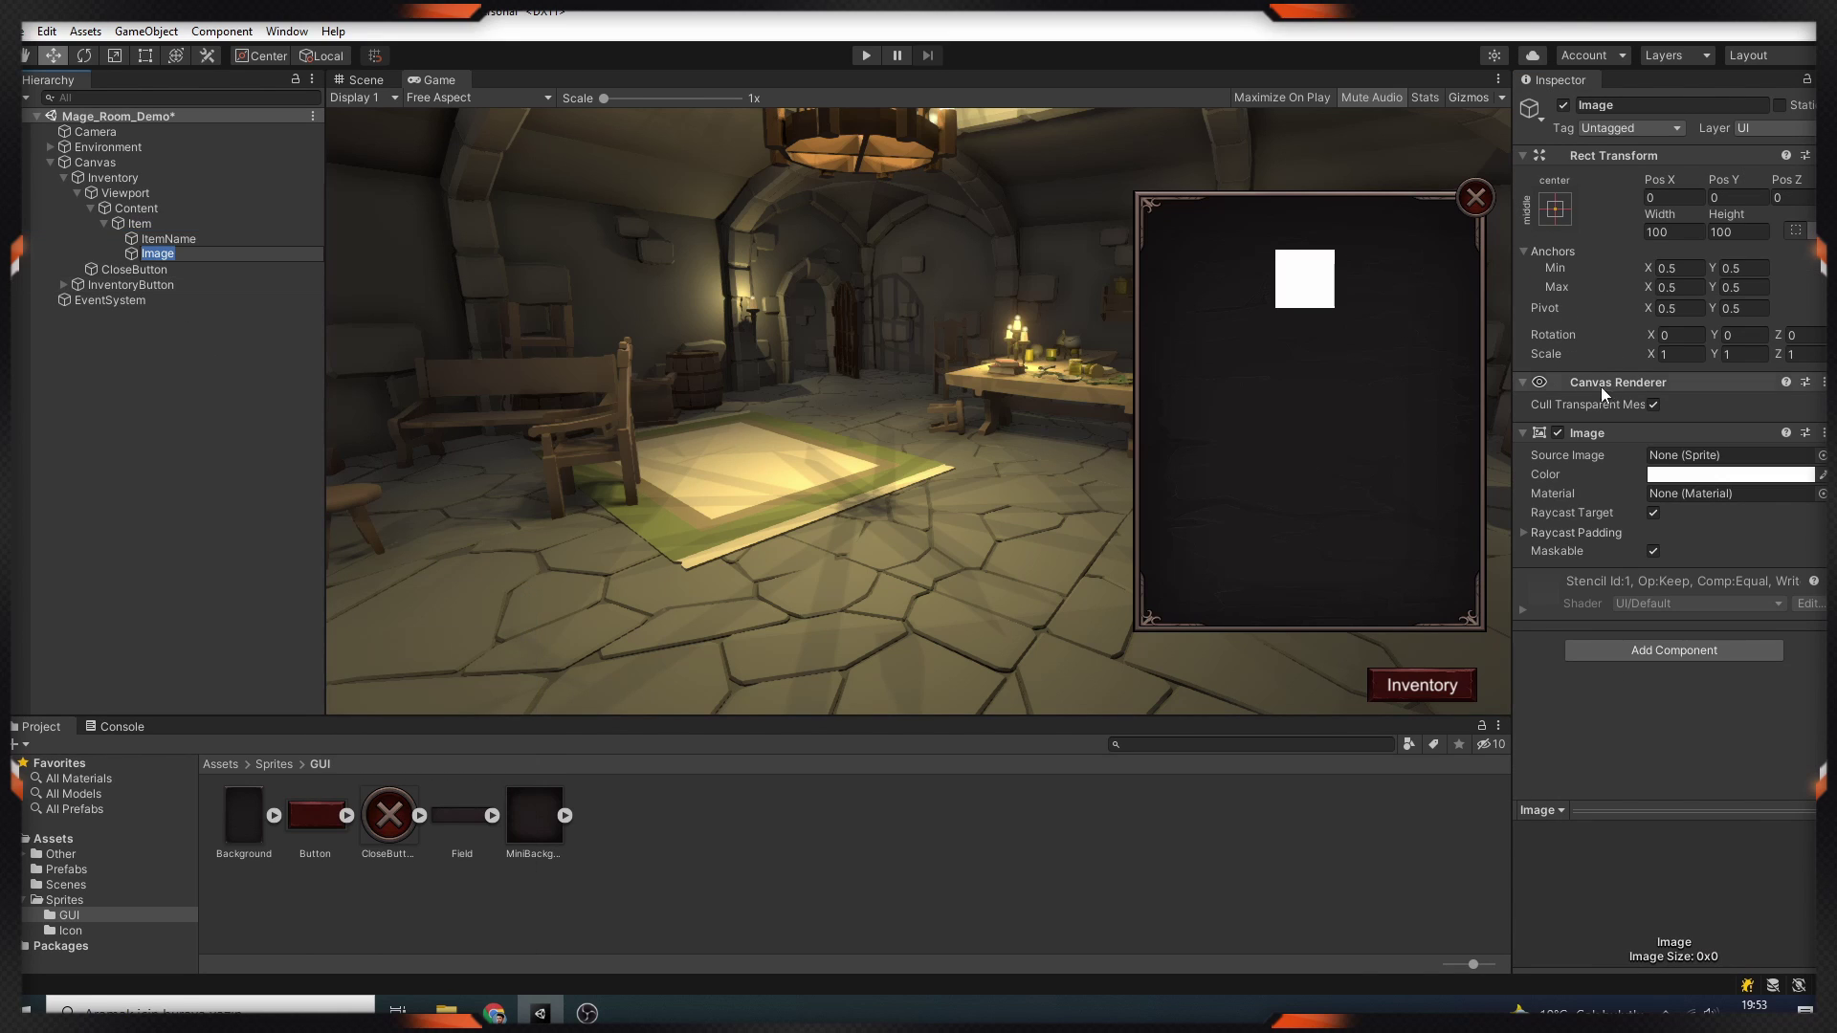
left_click(1673, 232)
type("50")
left_click(1738, 232)
type("50")
left_click(1738, 197)
type("5")
left_click_drag(158, 254, 178, 243)
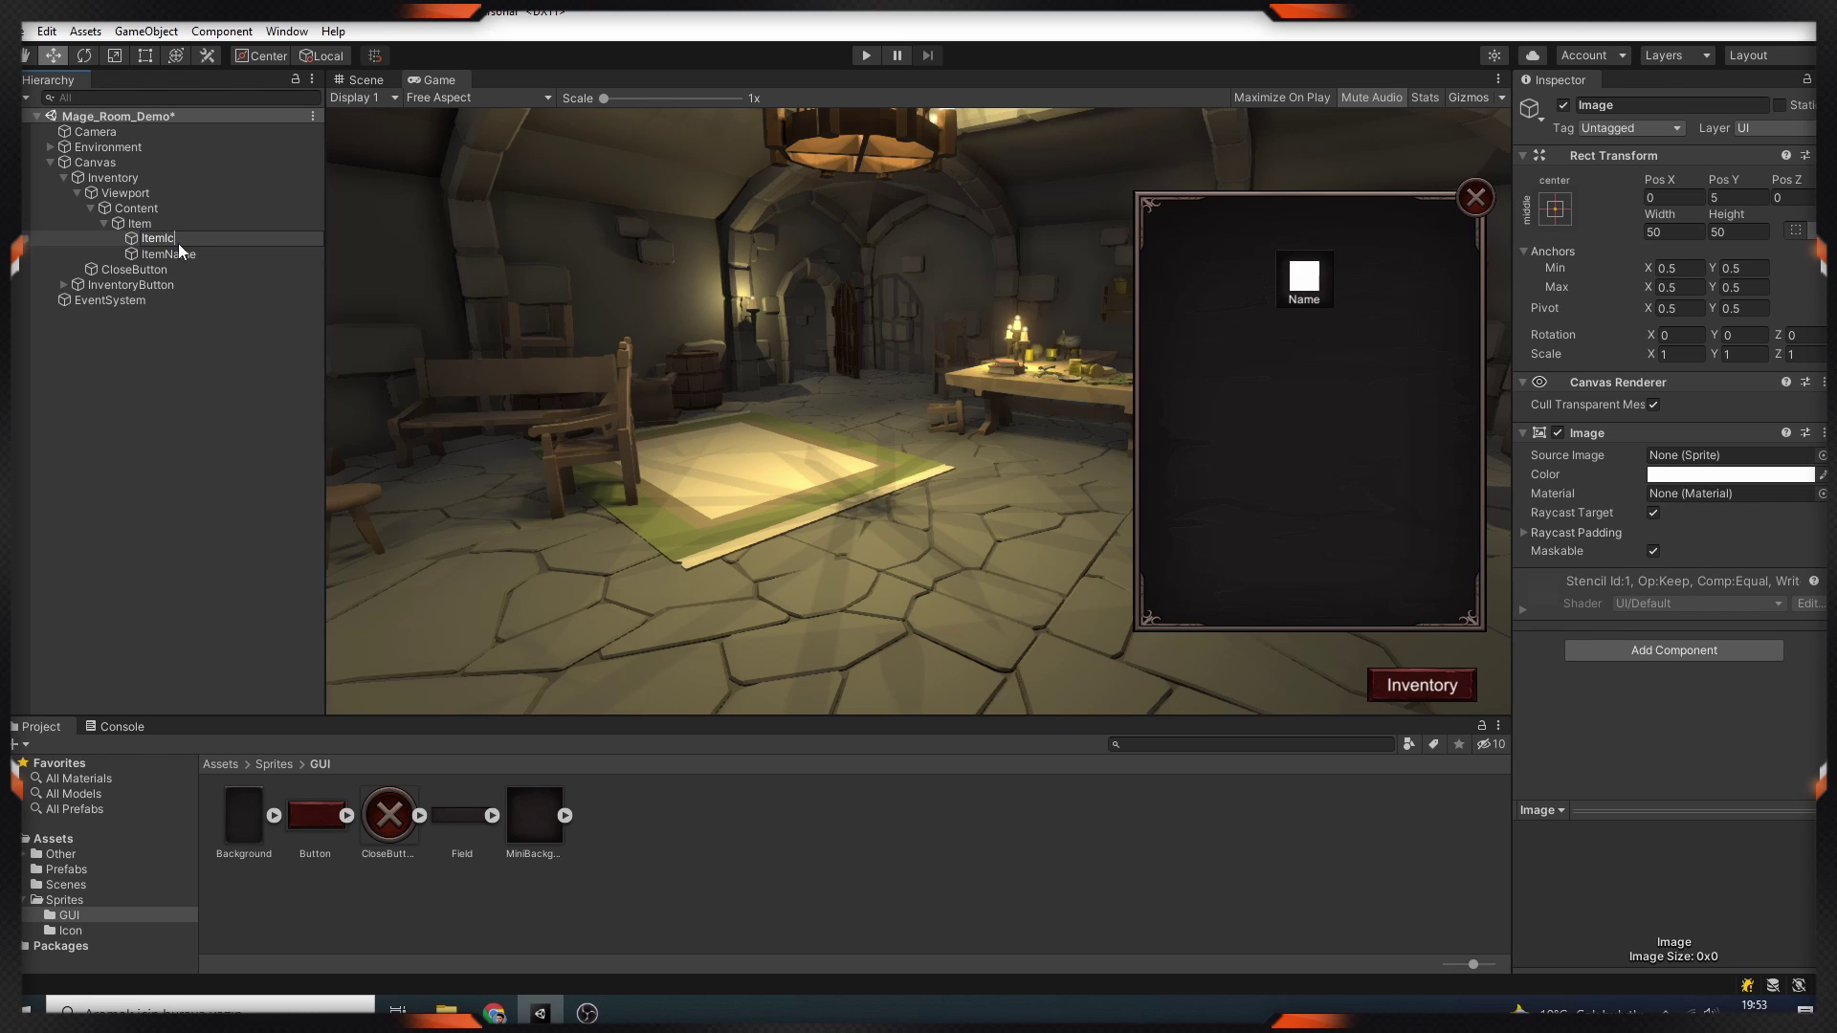
key("Return")
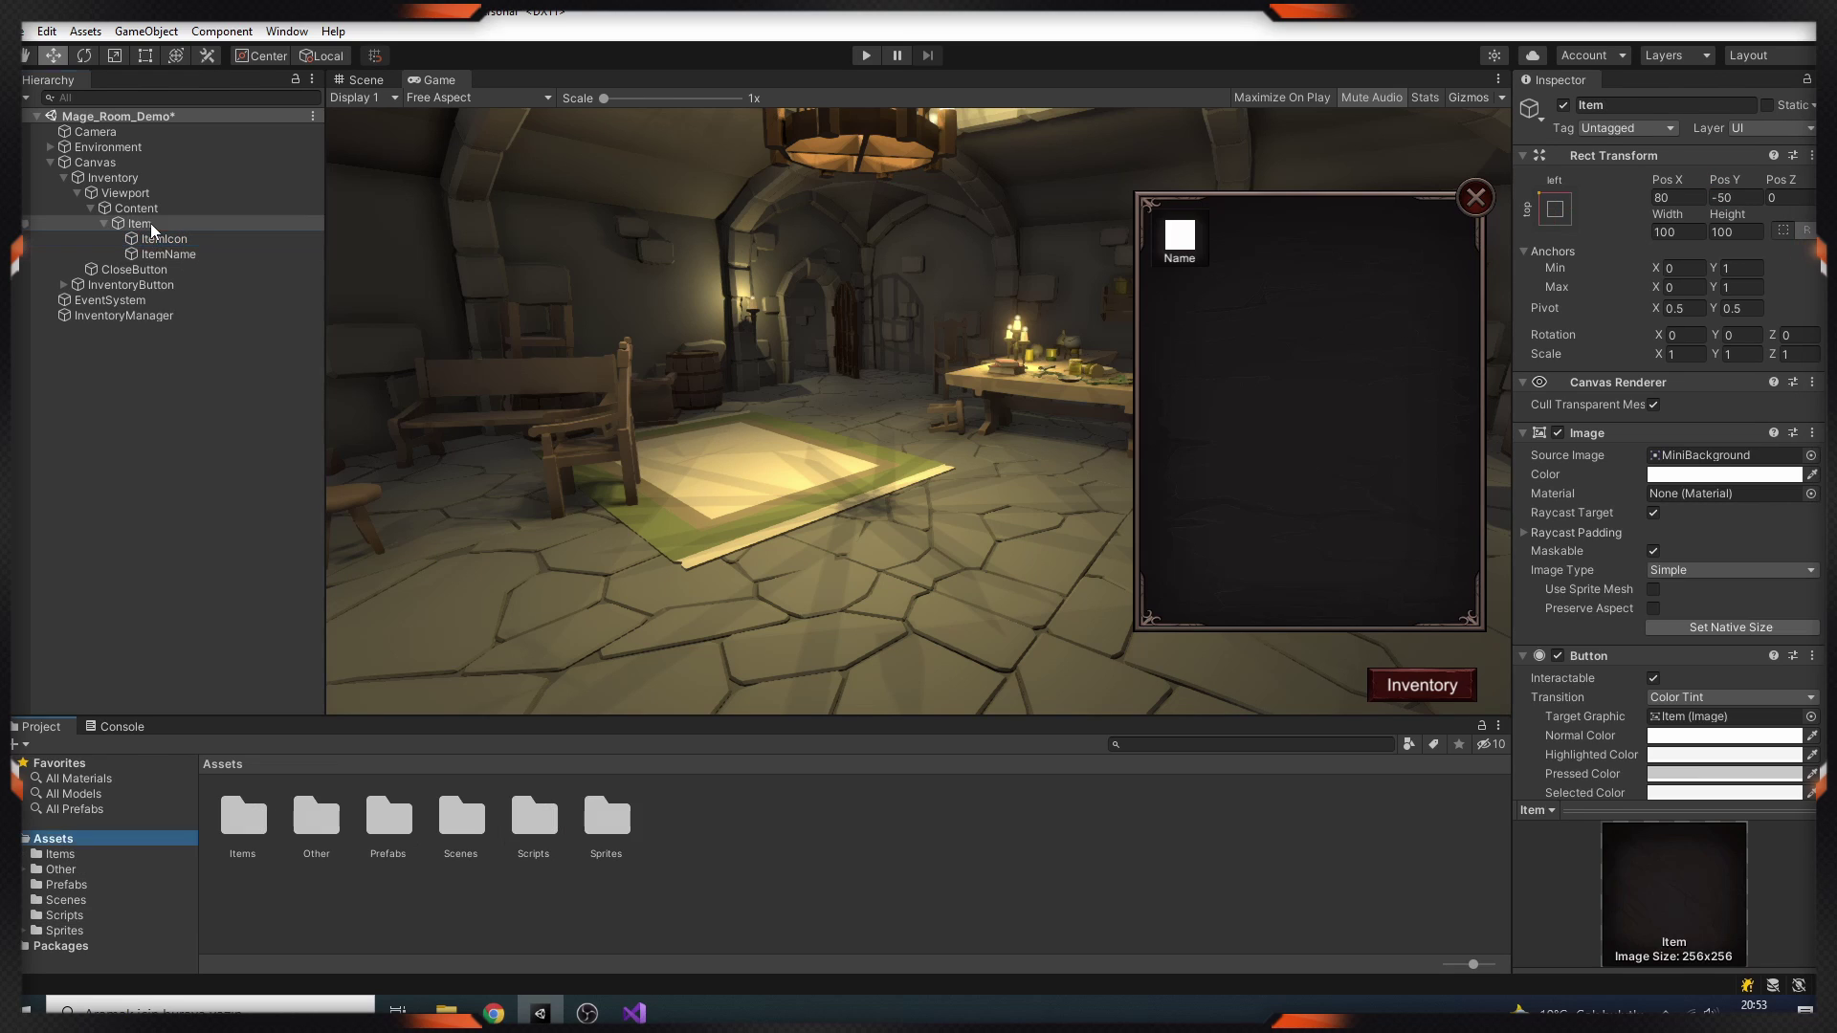
Add a 30×30 RemoveButton under Item anchored to the top-right corner.
right_click(152, 230)
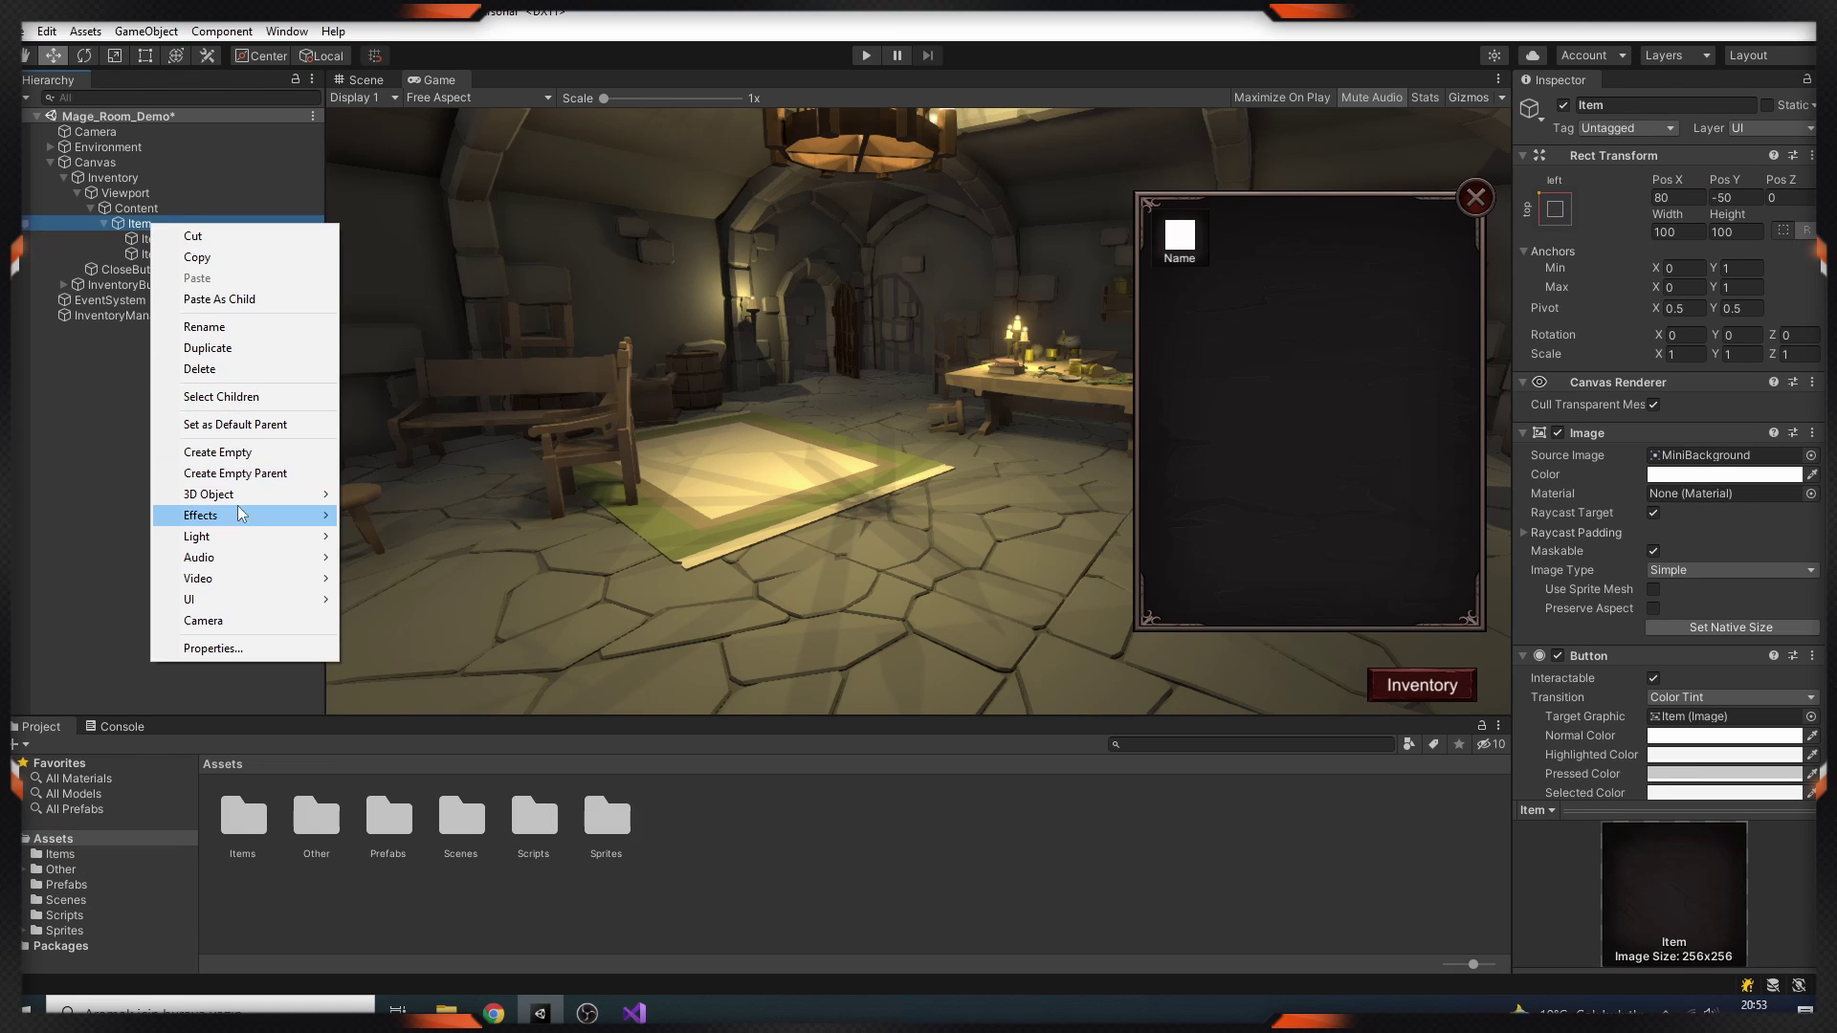
mouse_move(226, 603)
left_click(396, 691)
type("RemoveButton")
key("Return")
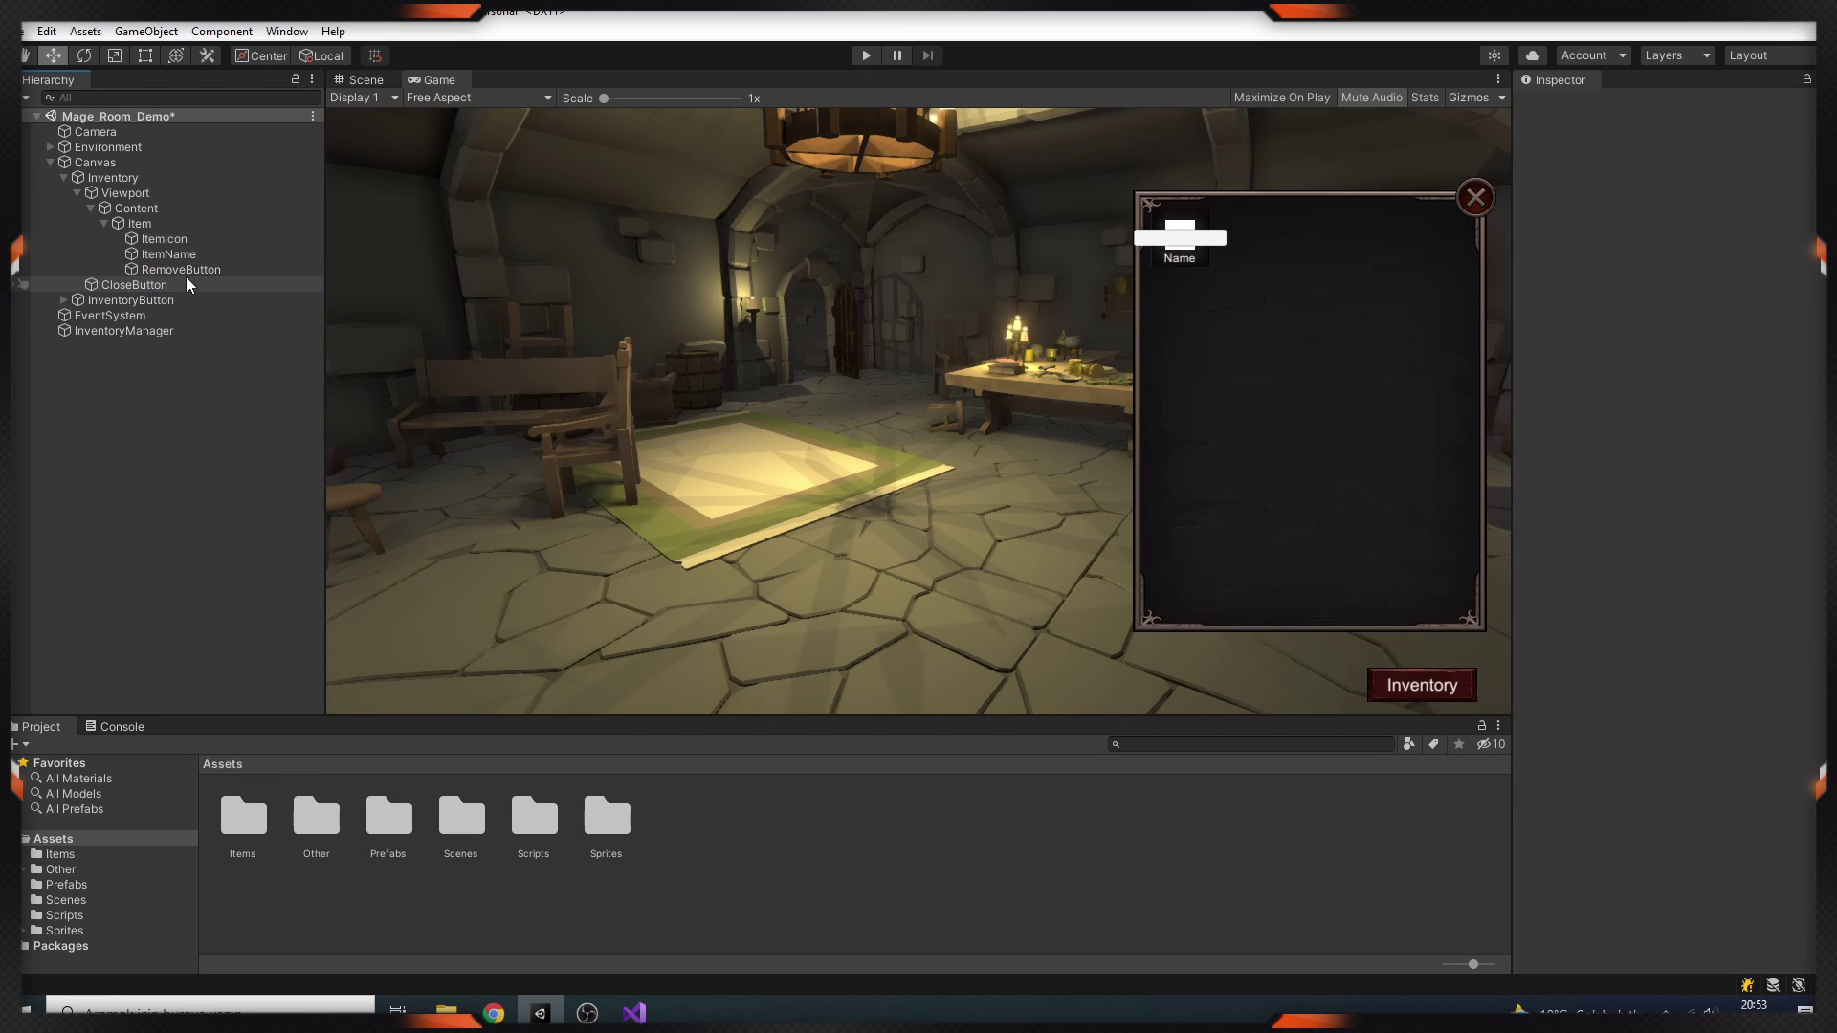
left_click(1678, 232)
type("30")
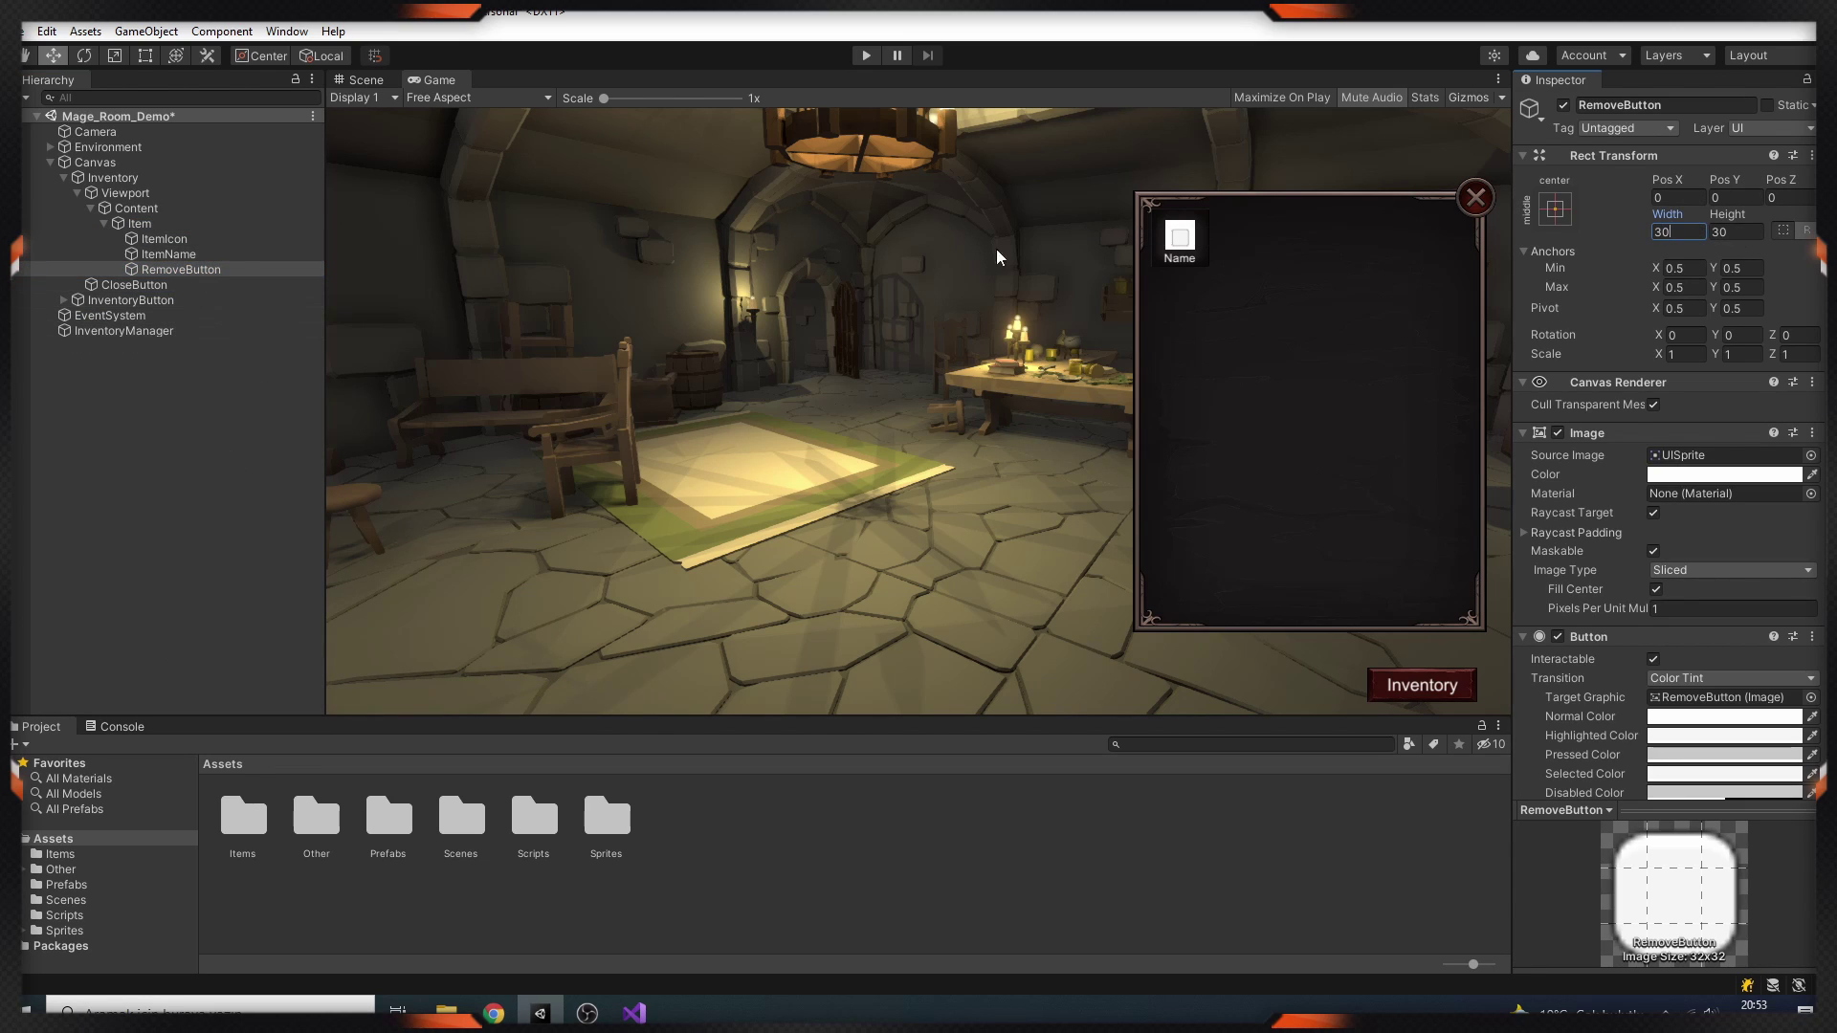
left_click(1555, 209)
left_click(1706, 303)
left_click(1680, 197)
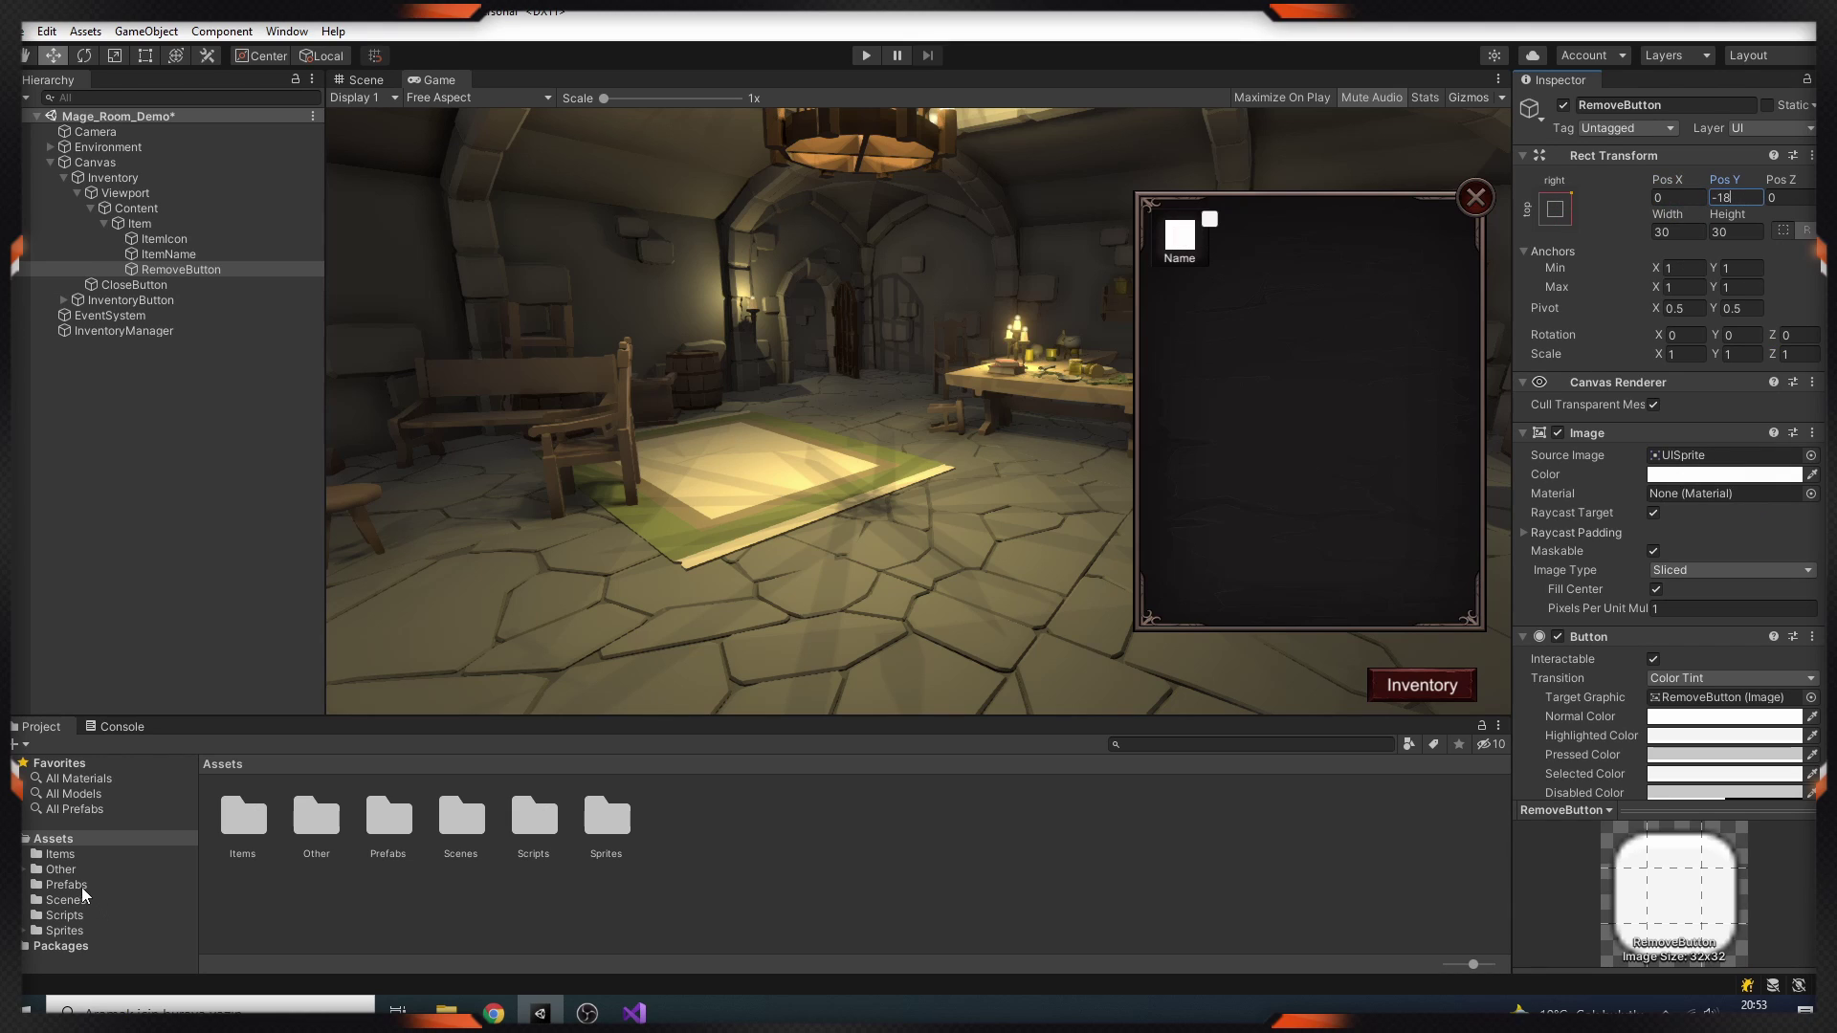
Give RemoveButton the CloseButton cross sprite and deactivate it.
left_click(24, 930)
left_click(69, 946)
left_click_drag(389, 823, 1710, 466)
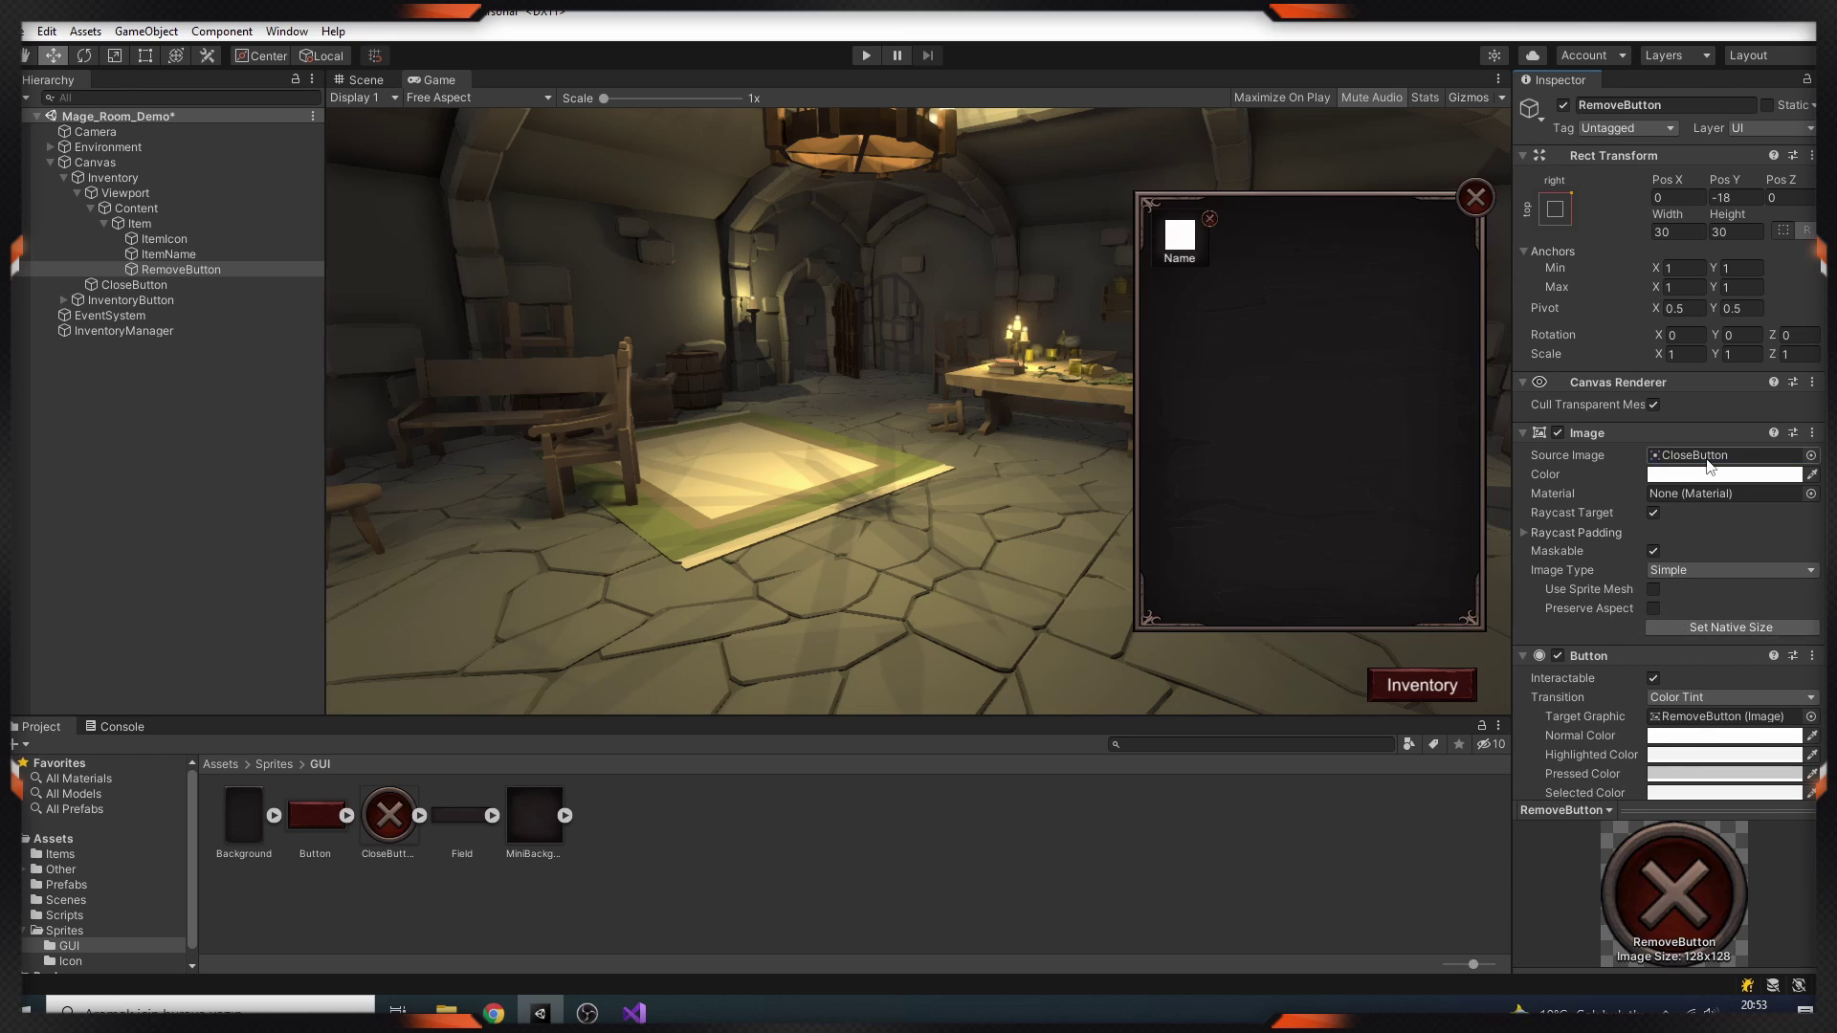
left_click(1563, 105)
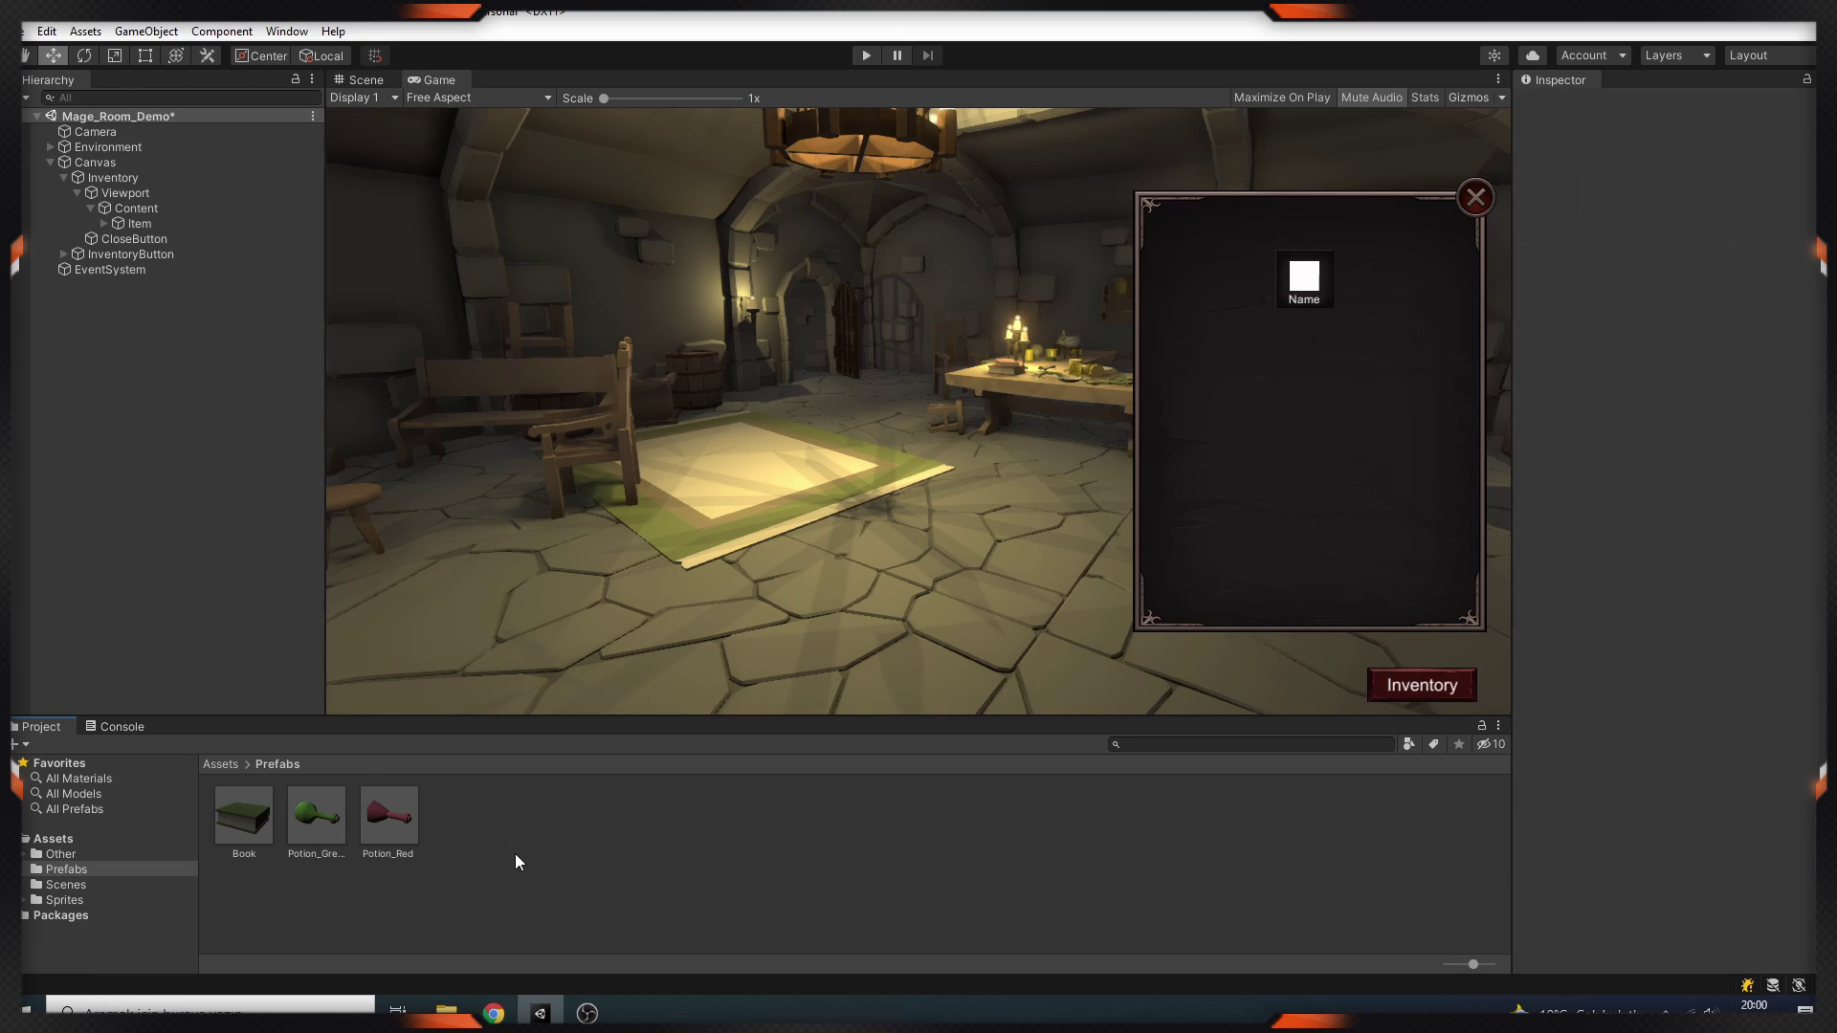
Create a new folder named 2D inside the Prefabs folder.
right_click(515, 848)
mouse_move(670, 343)
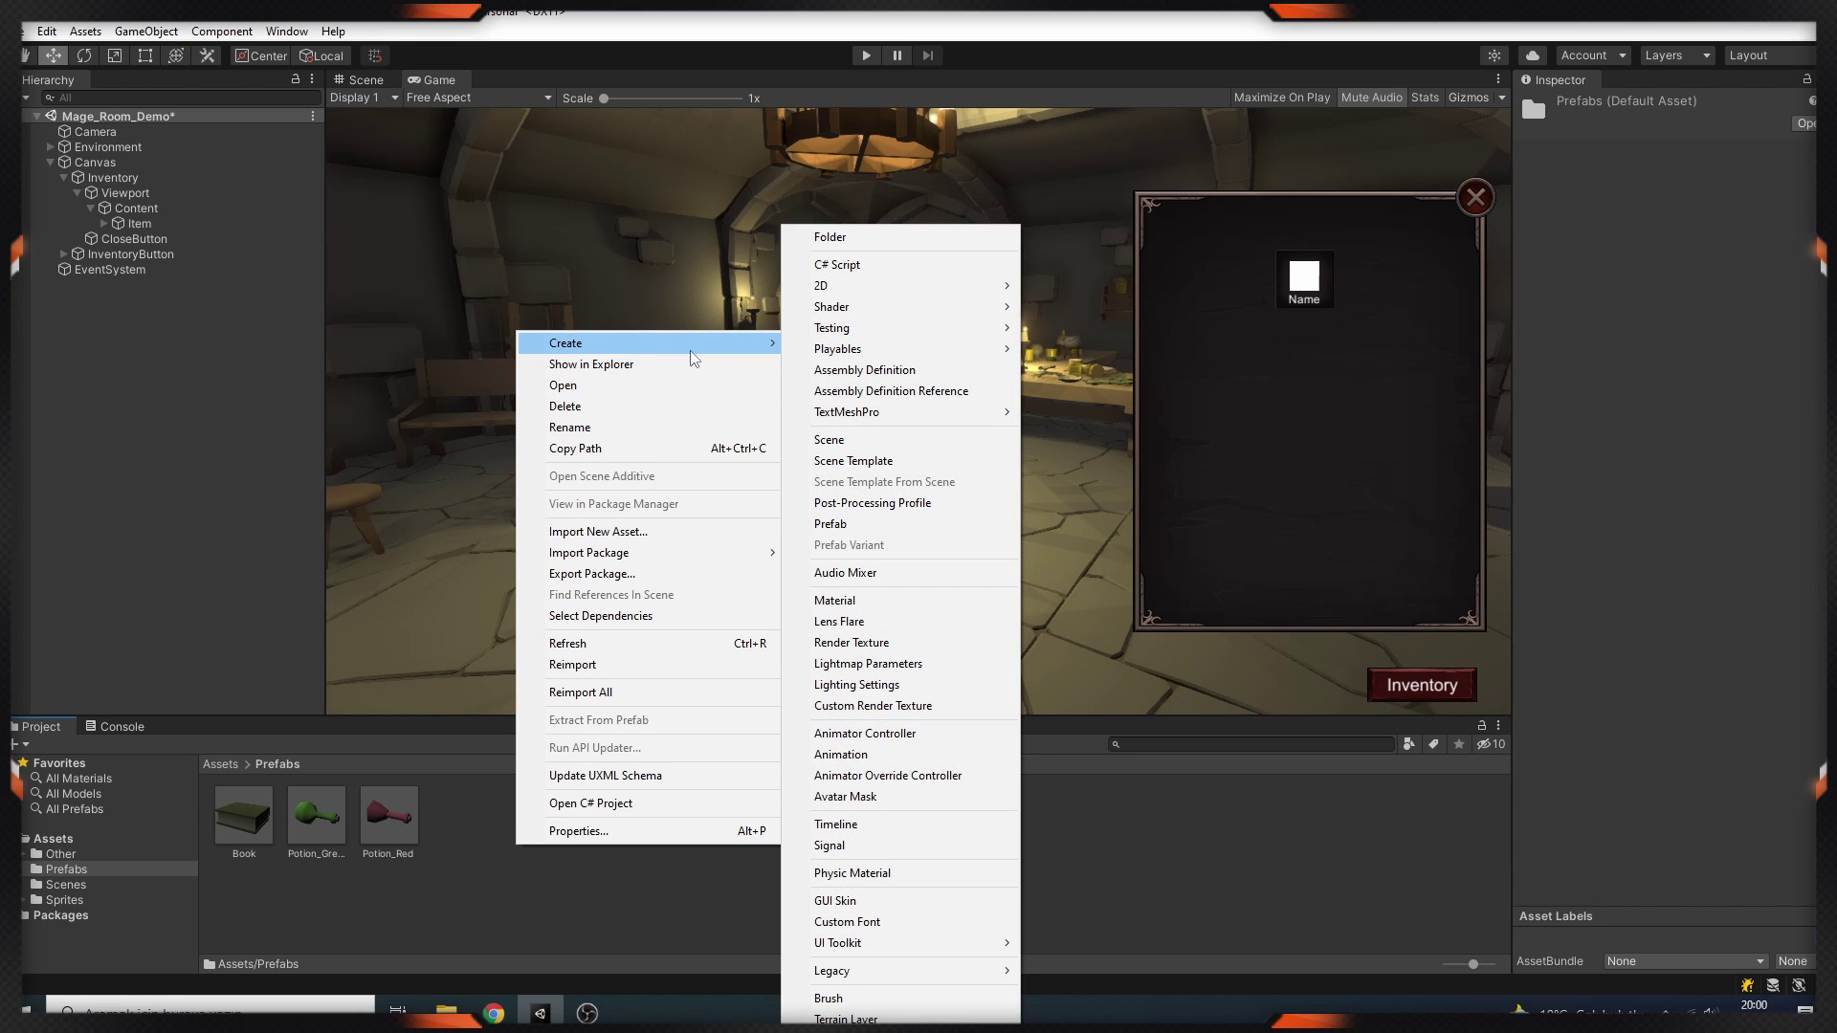
left_click(932, 233)
type("2D")
key("Return")
Make the Item slot a prefab in the 2D folder and reselect its scene instance.
left_click_drag(139, 226, 252, 817)
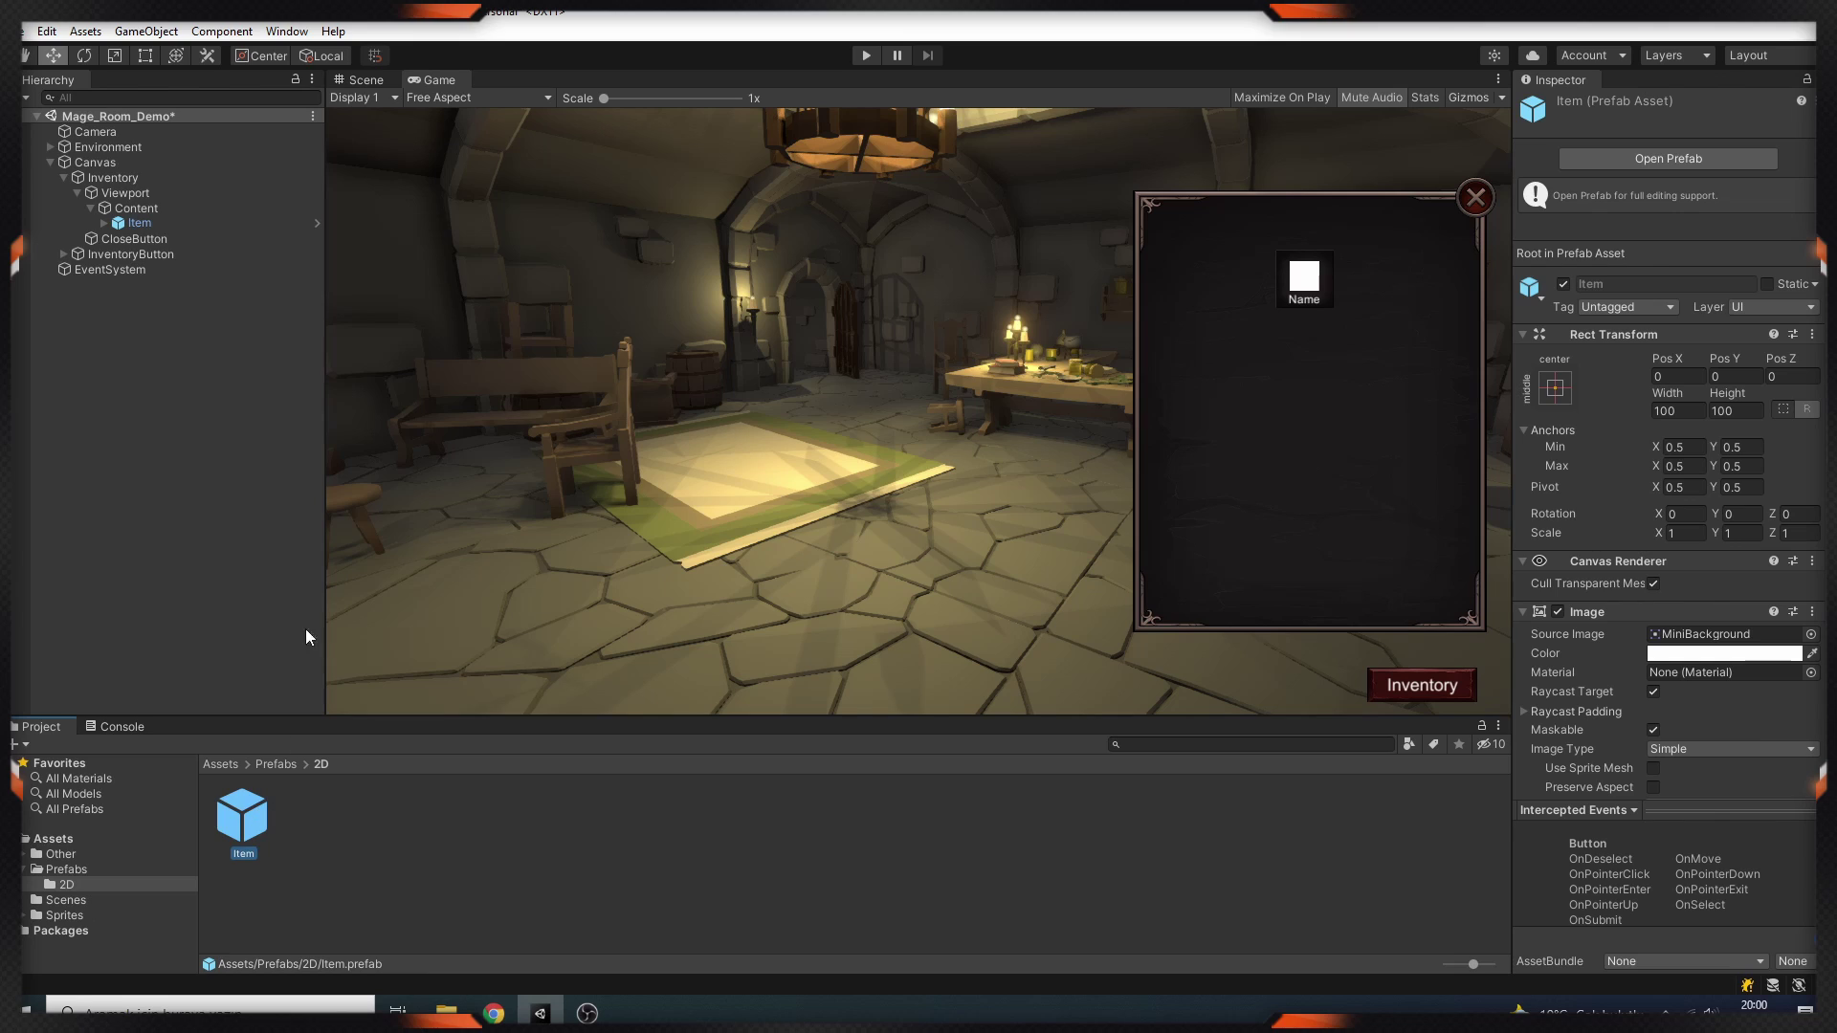
left_click(73, 873)
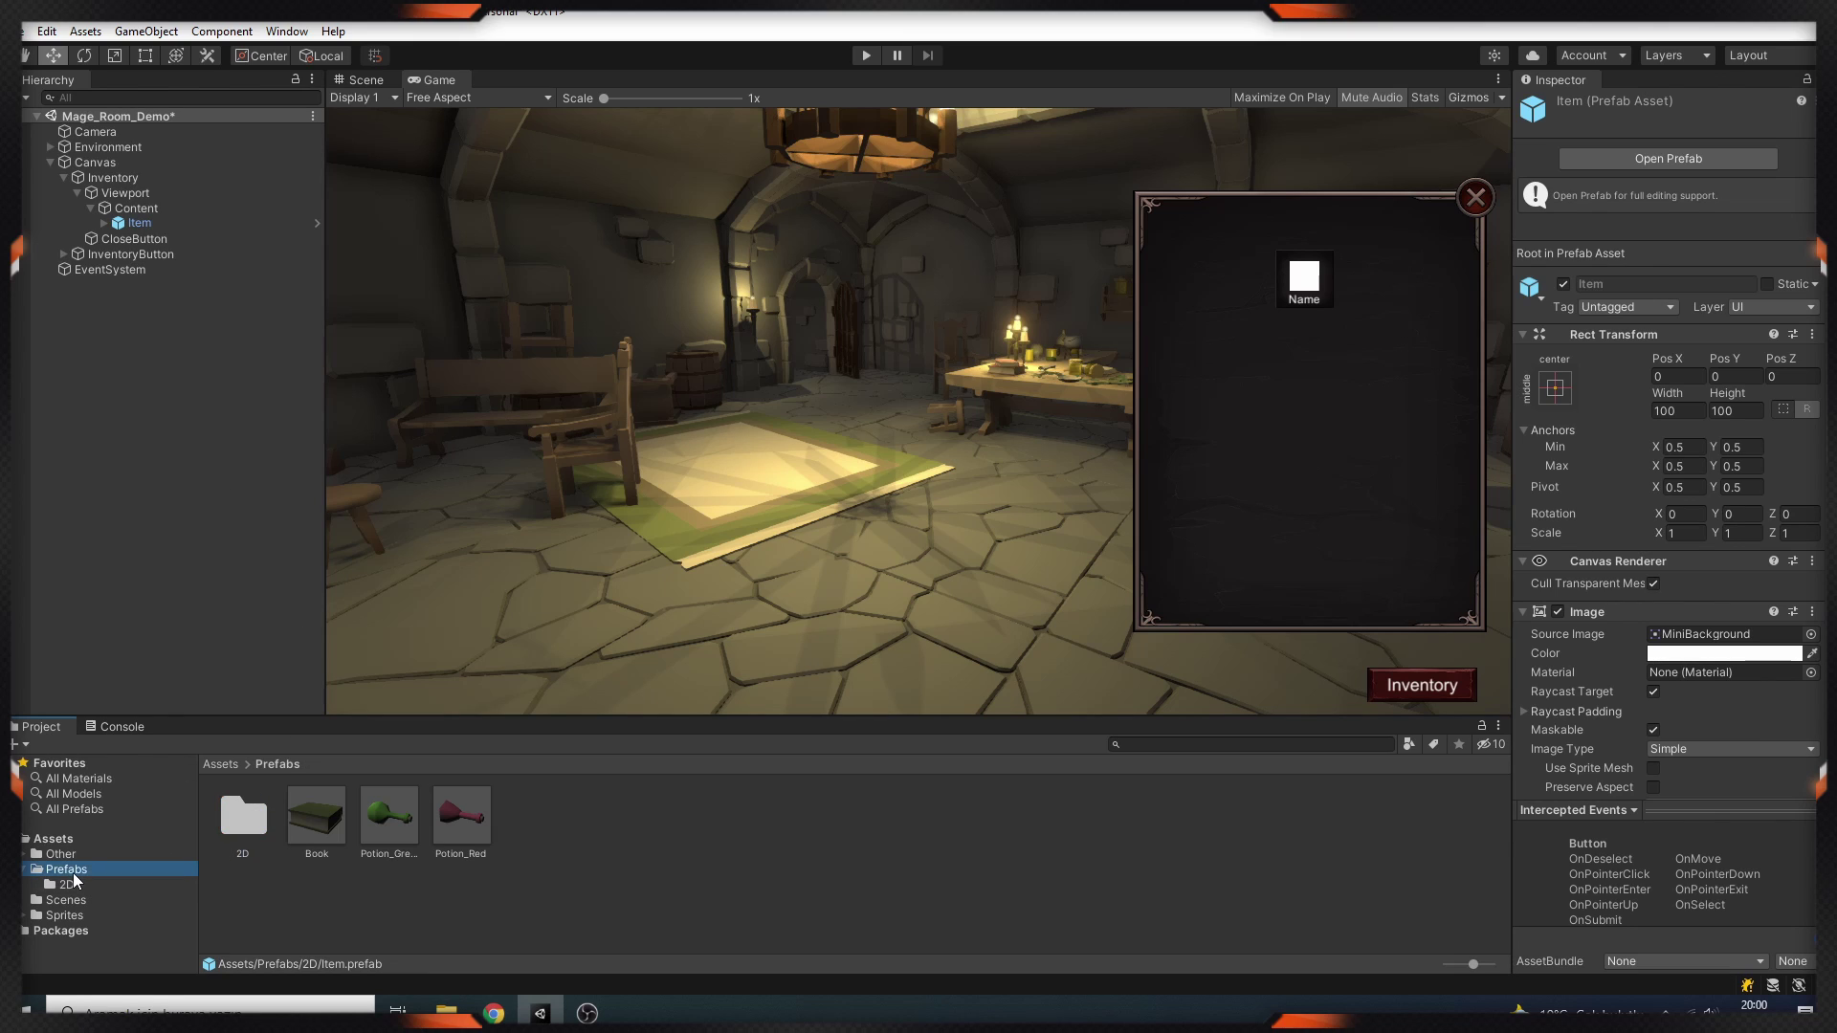
left_click(149, 223)
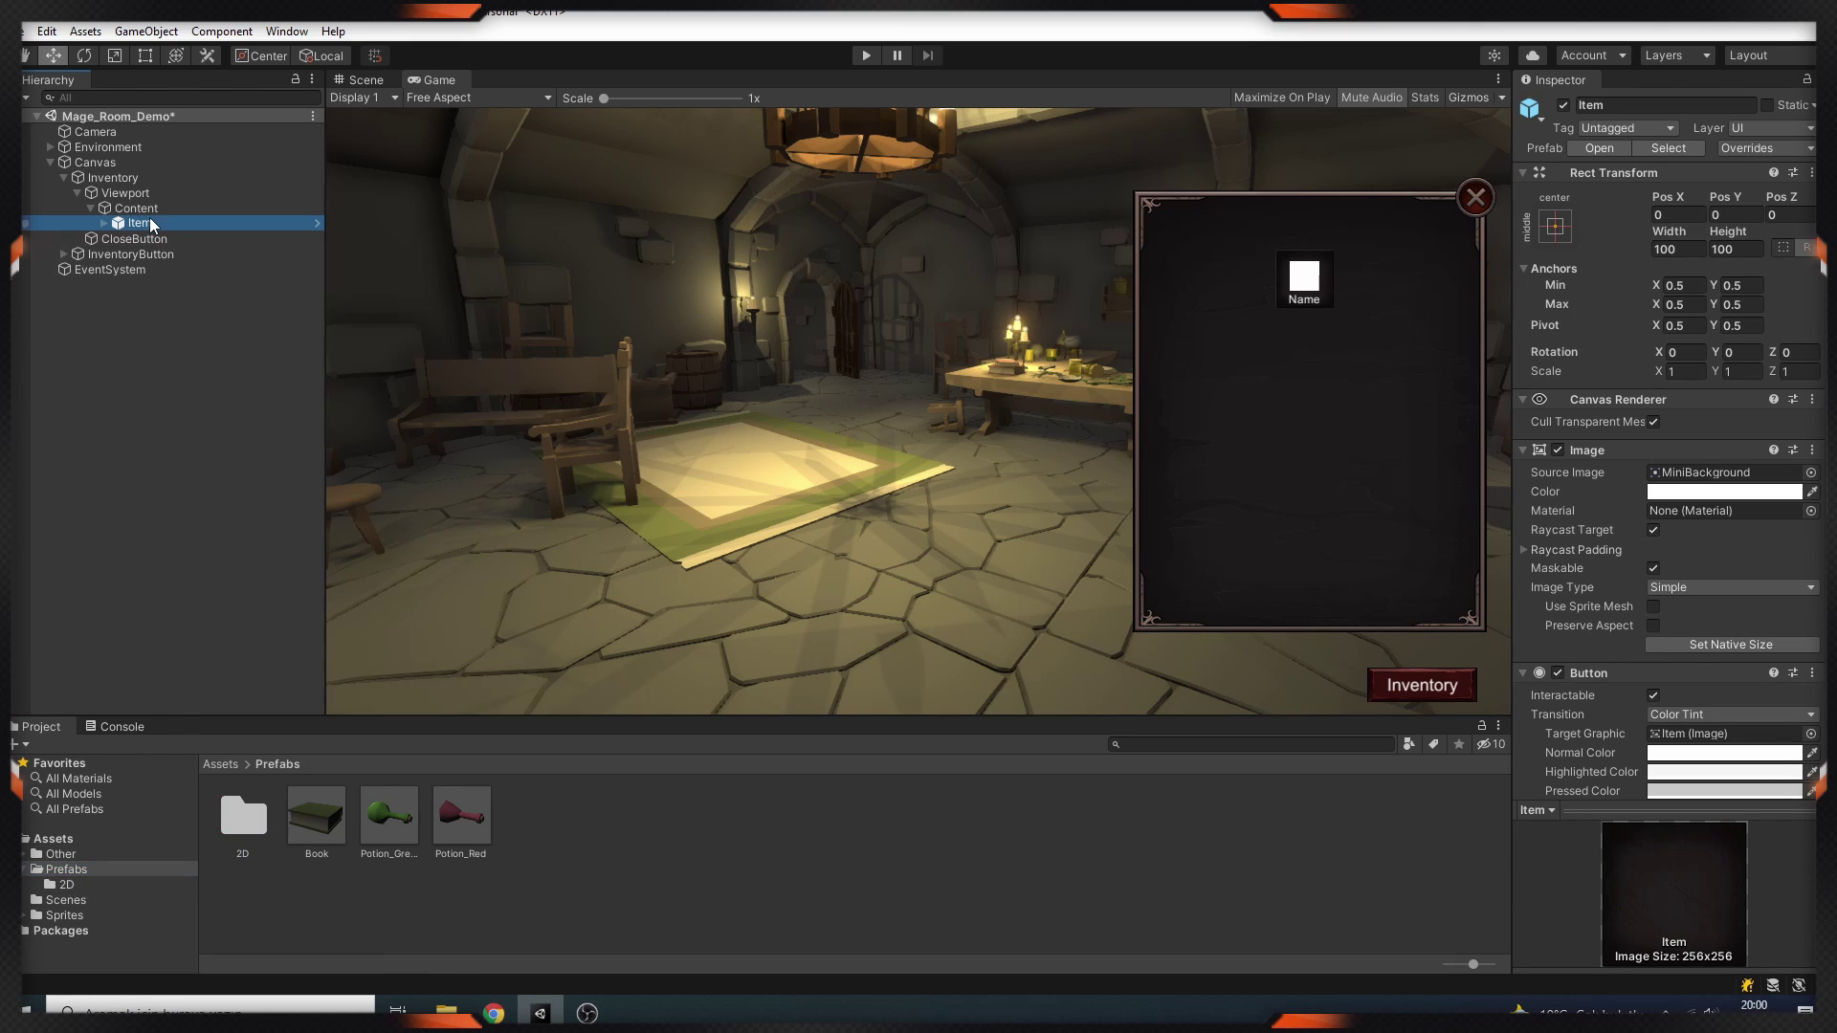
Delete the Item instance and add a Grid Layout Group to Content.
key("Delete")
left_click(158, 210)
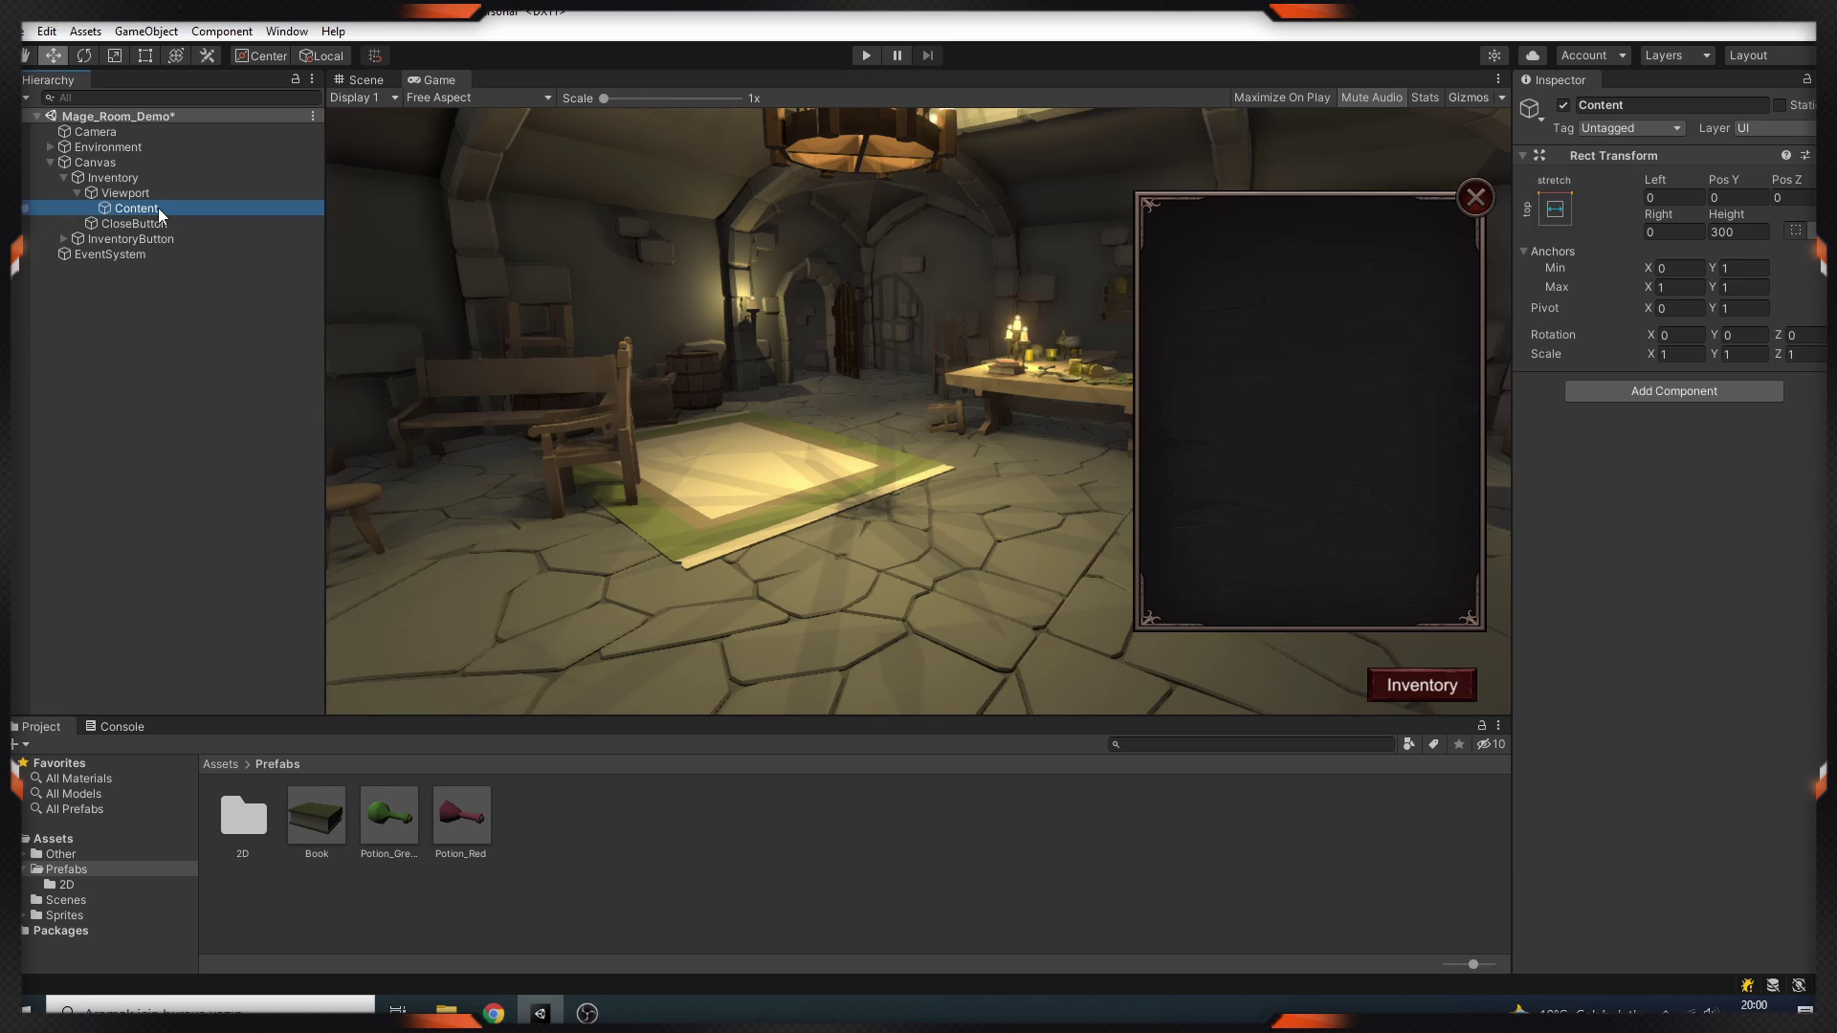
left_click(1663, 394)
type("layo")
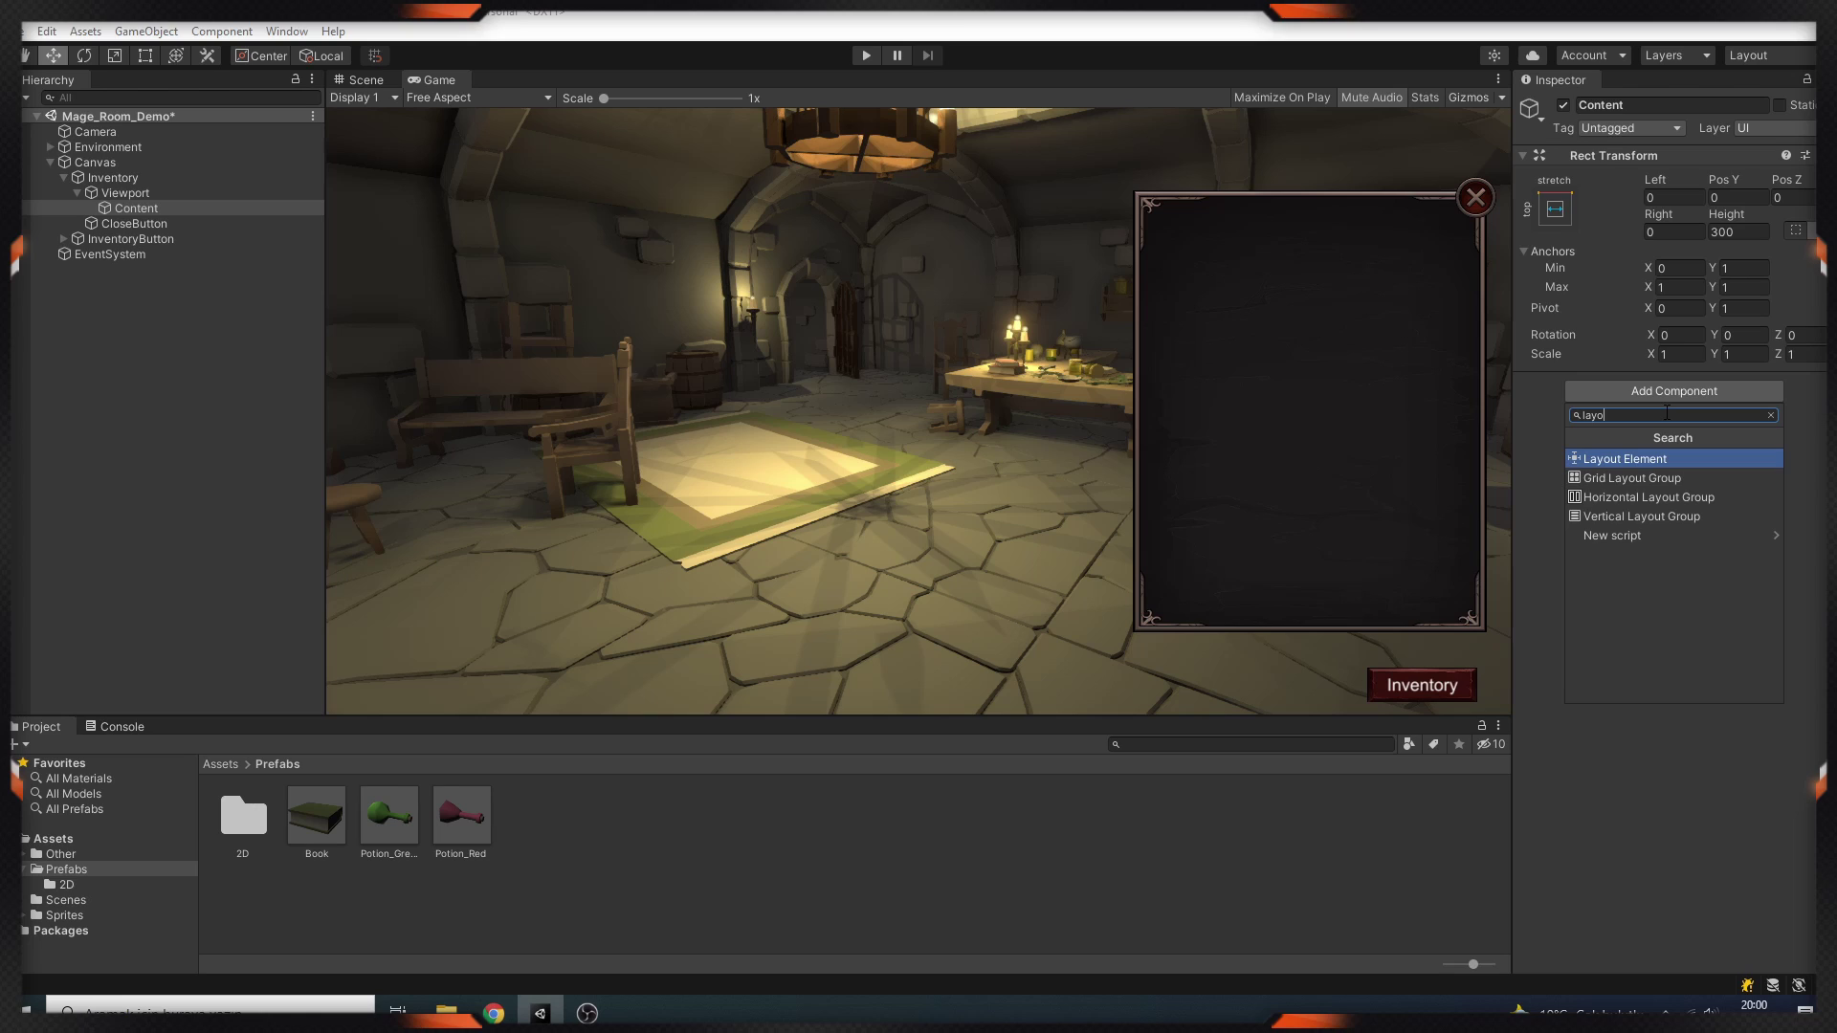
key("Down")
key("Return")
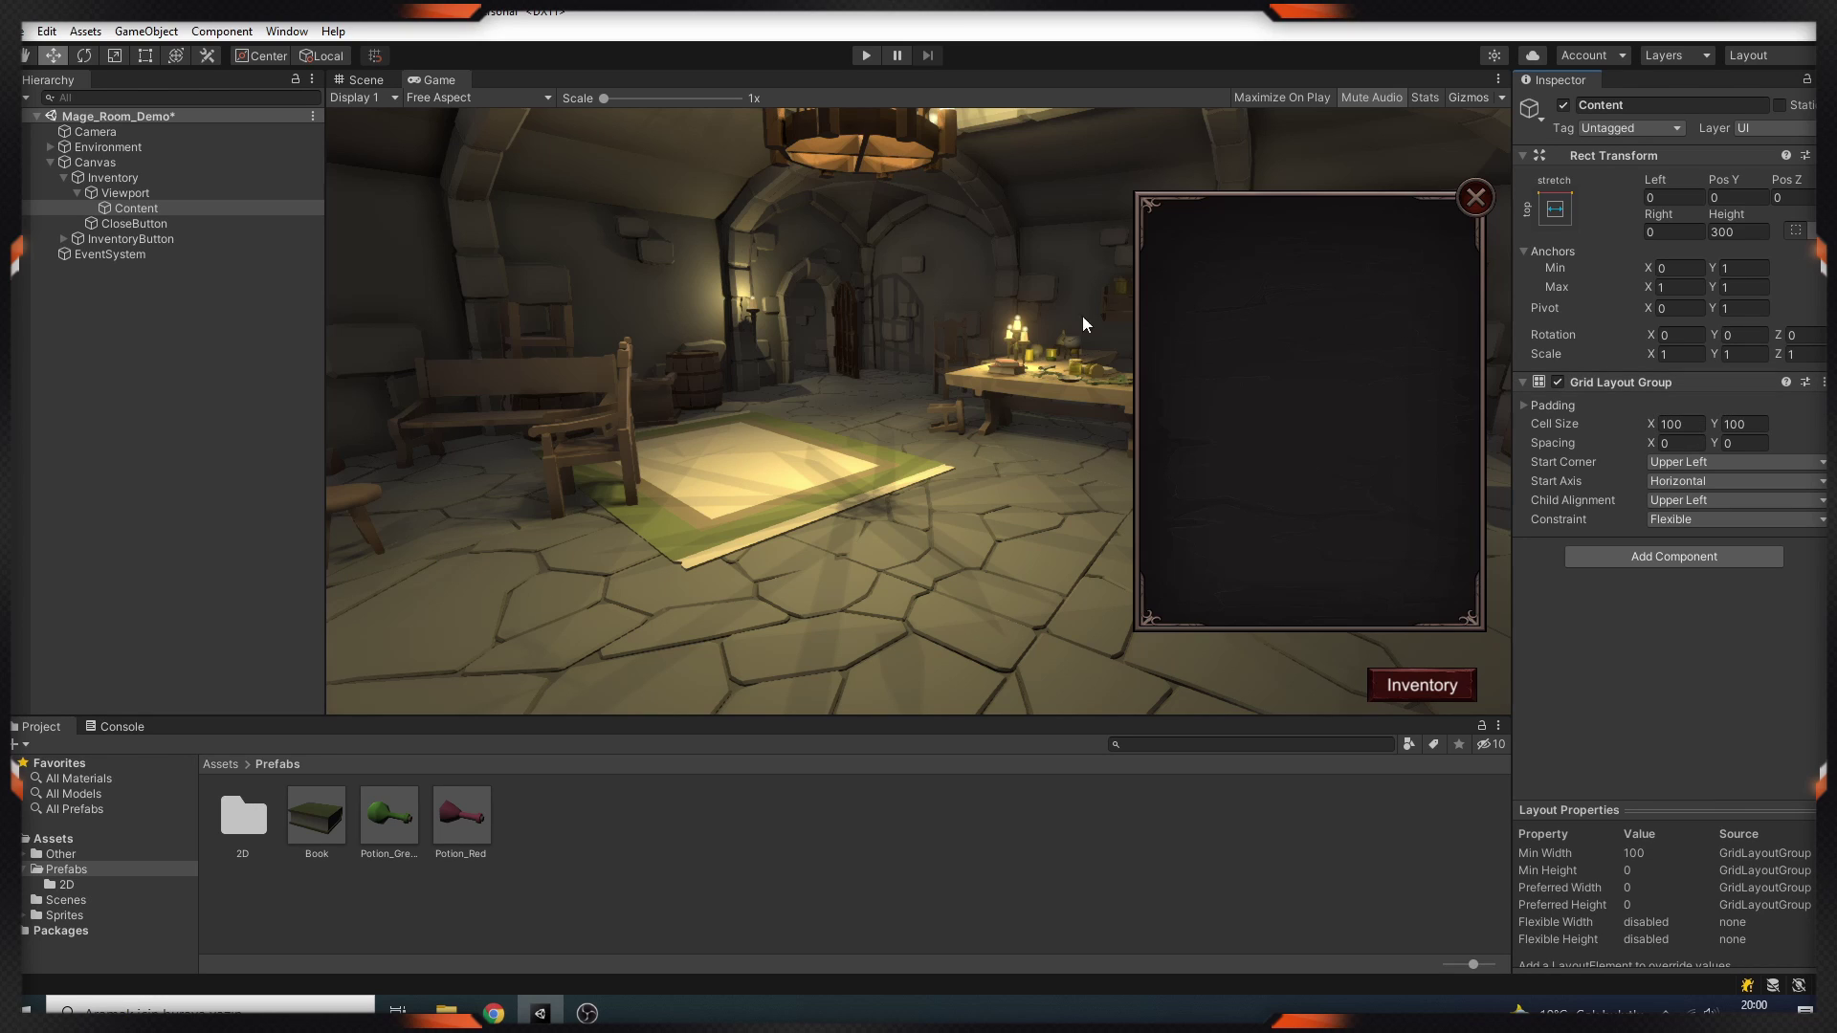
Place an Item prefab instance from the 2D folder under Content and duplicate it.
double_click(246, 821)
left_click_drag(254, 820, 164, 213)
key("ctrl+d")
left_click(151, 206)
Set grid padding to 30 and horizontal spacing to 5, then duplicate slots to fill the grid.
left_click(1526, 405)
left_click(1692, 424)
type("20")
type("30")
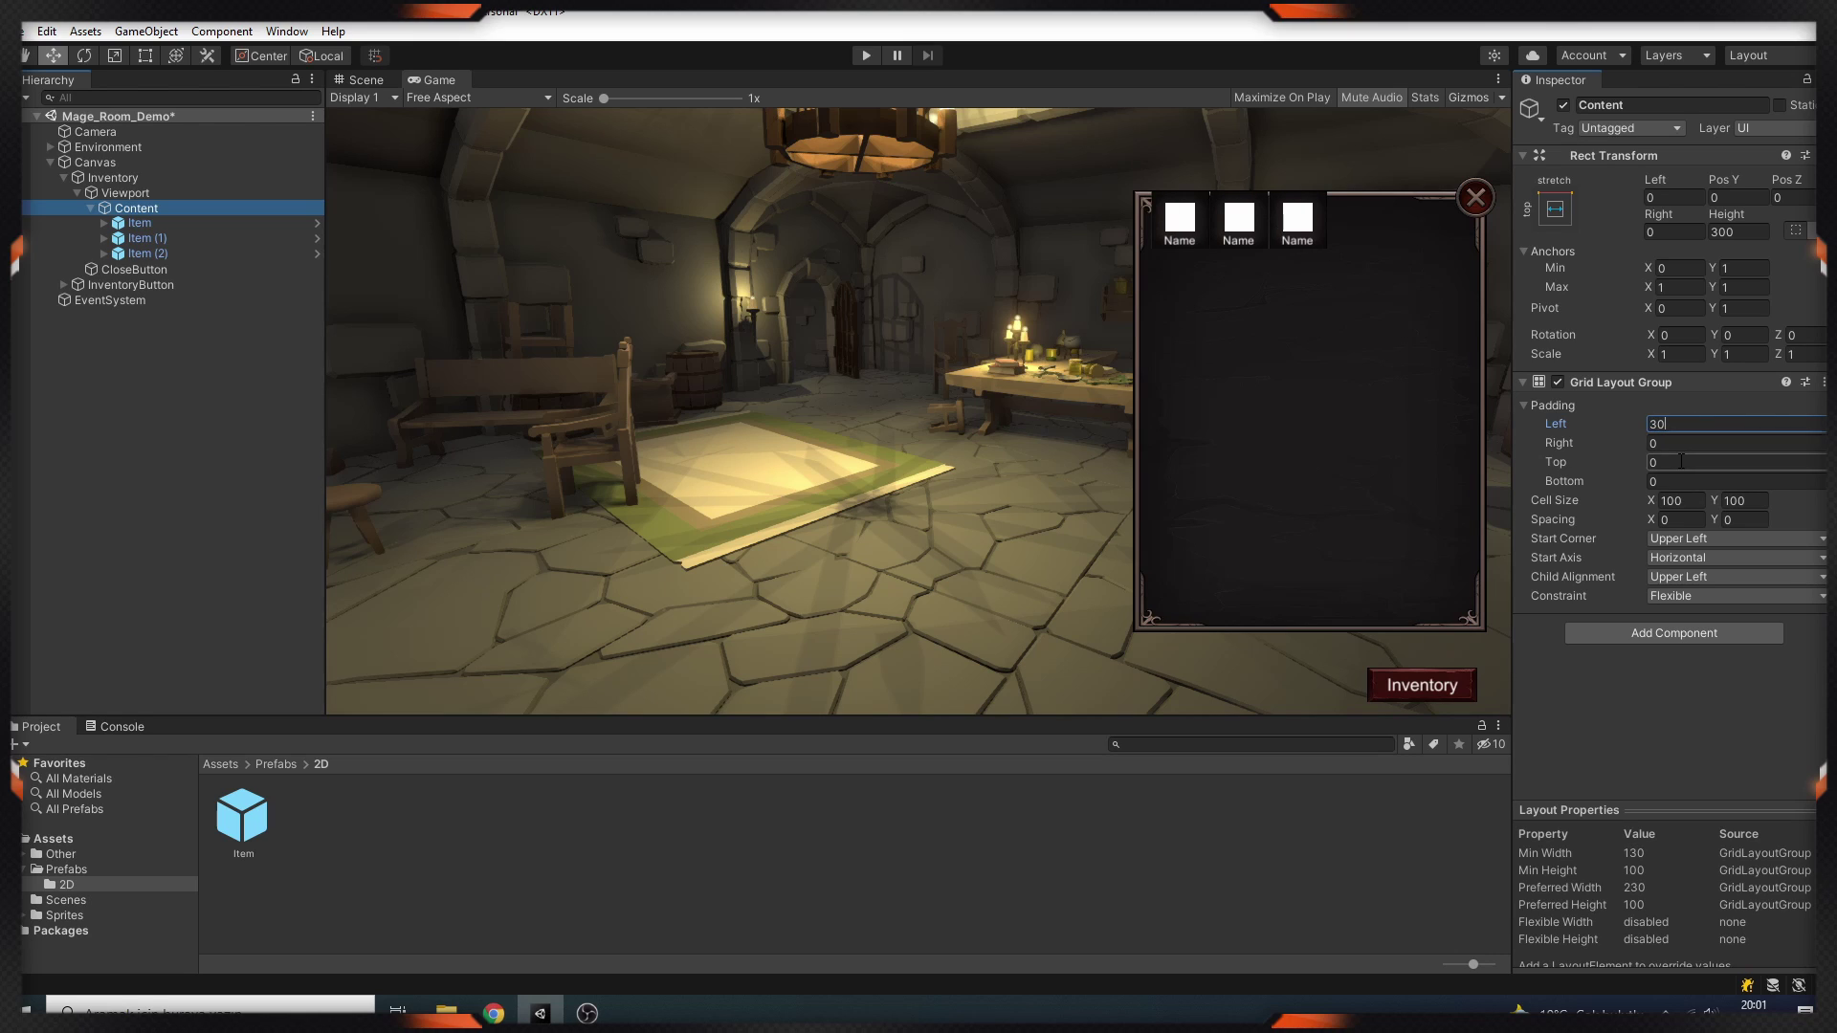
left_click(1692, 462)
type("30")
left_click(1684, 520)
type("5")
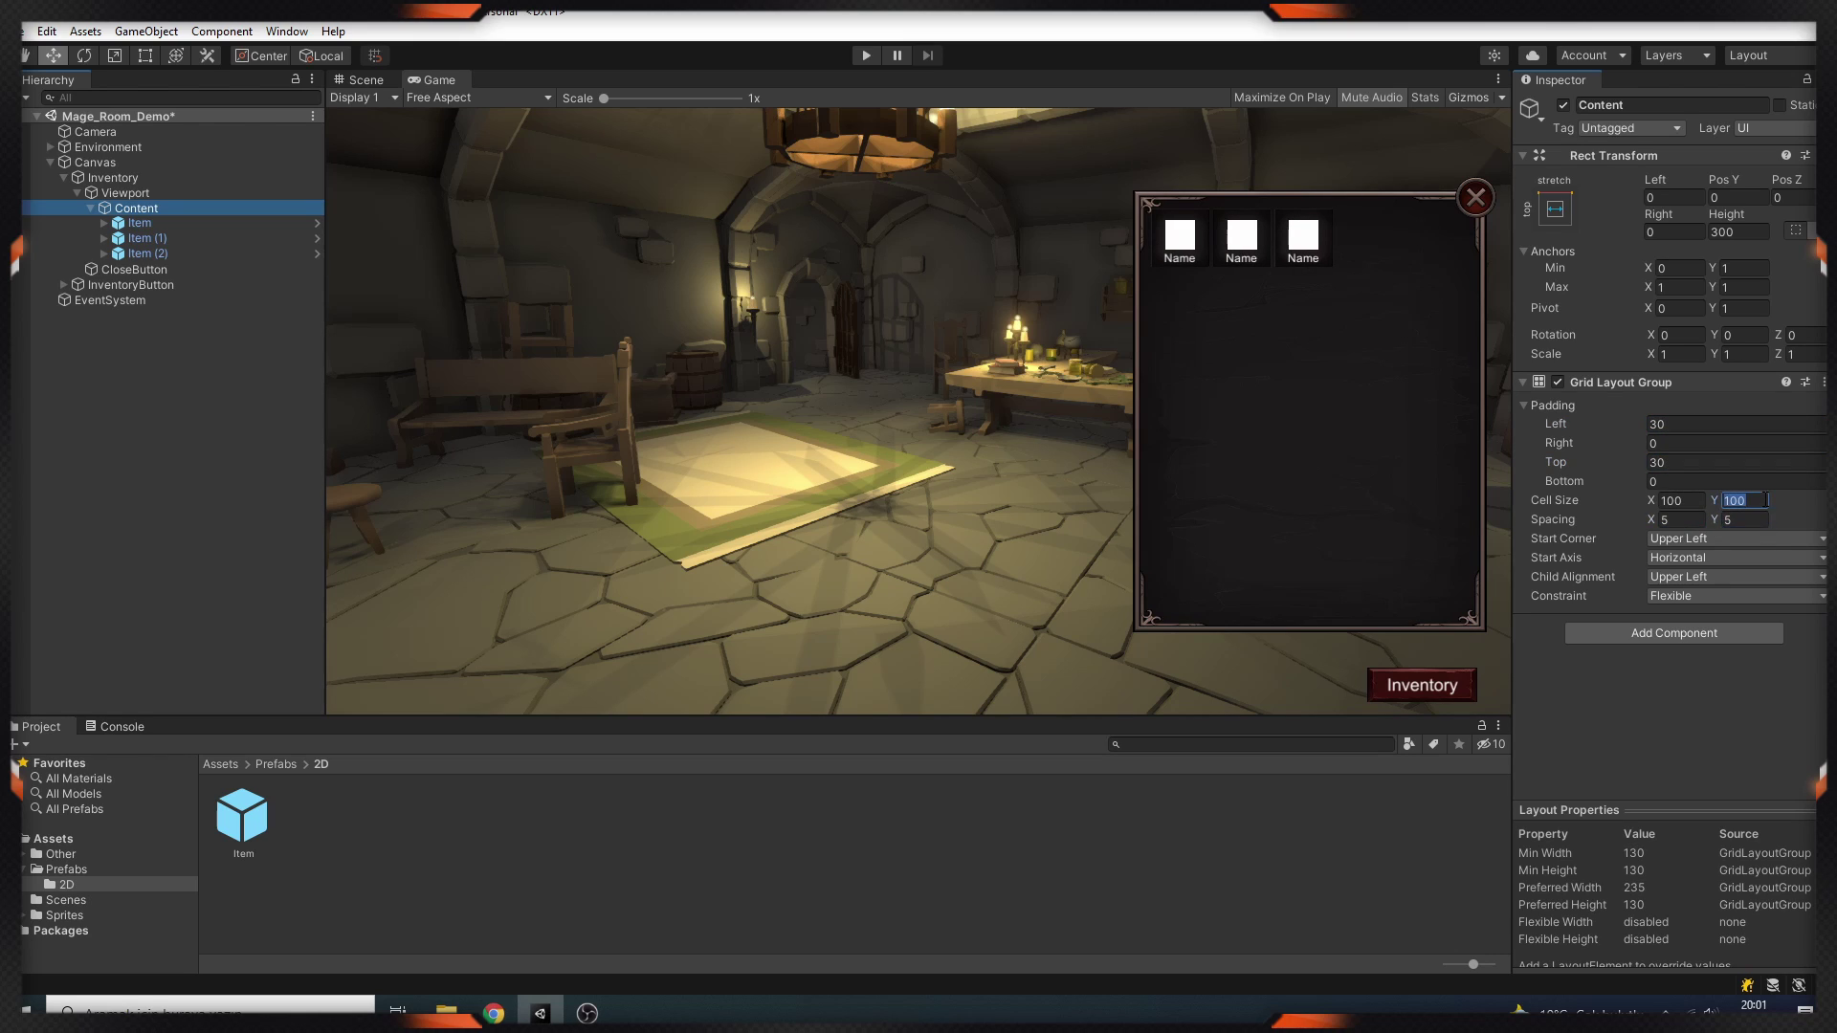
key("ctrl+d")
key("ctrl+d")
key("ctrl+d")
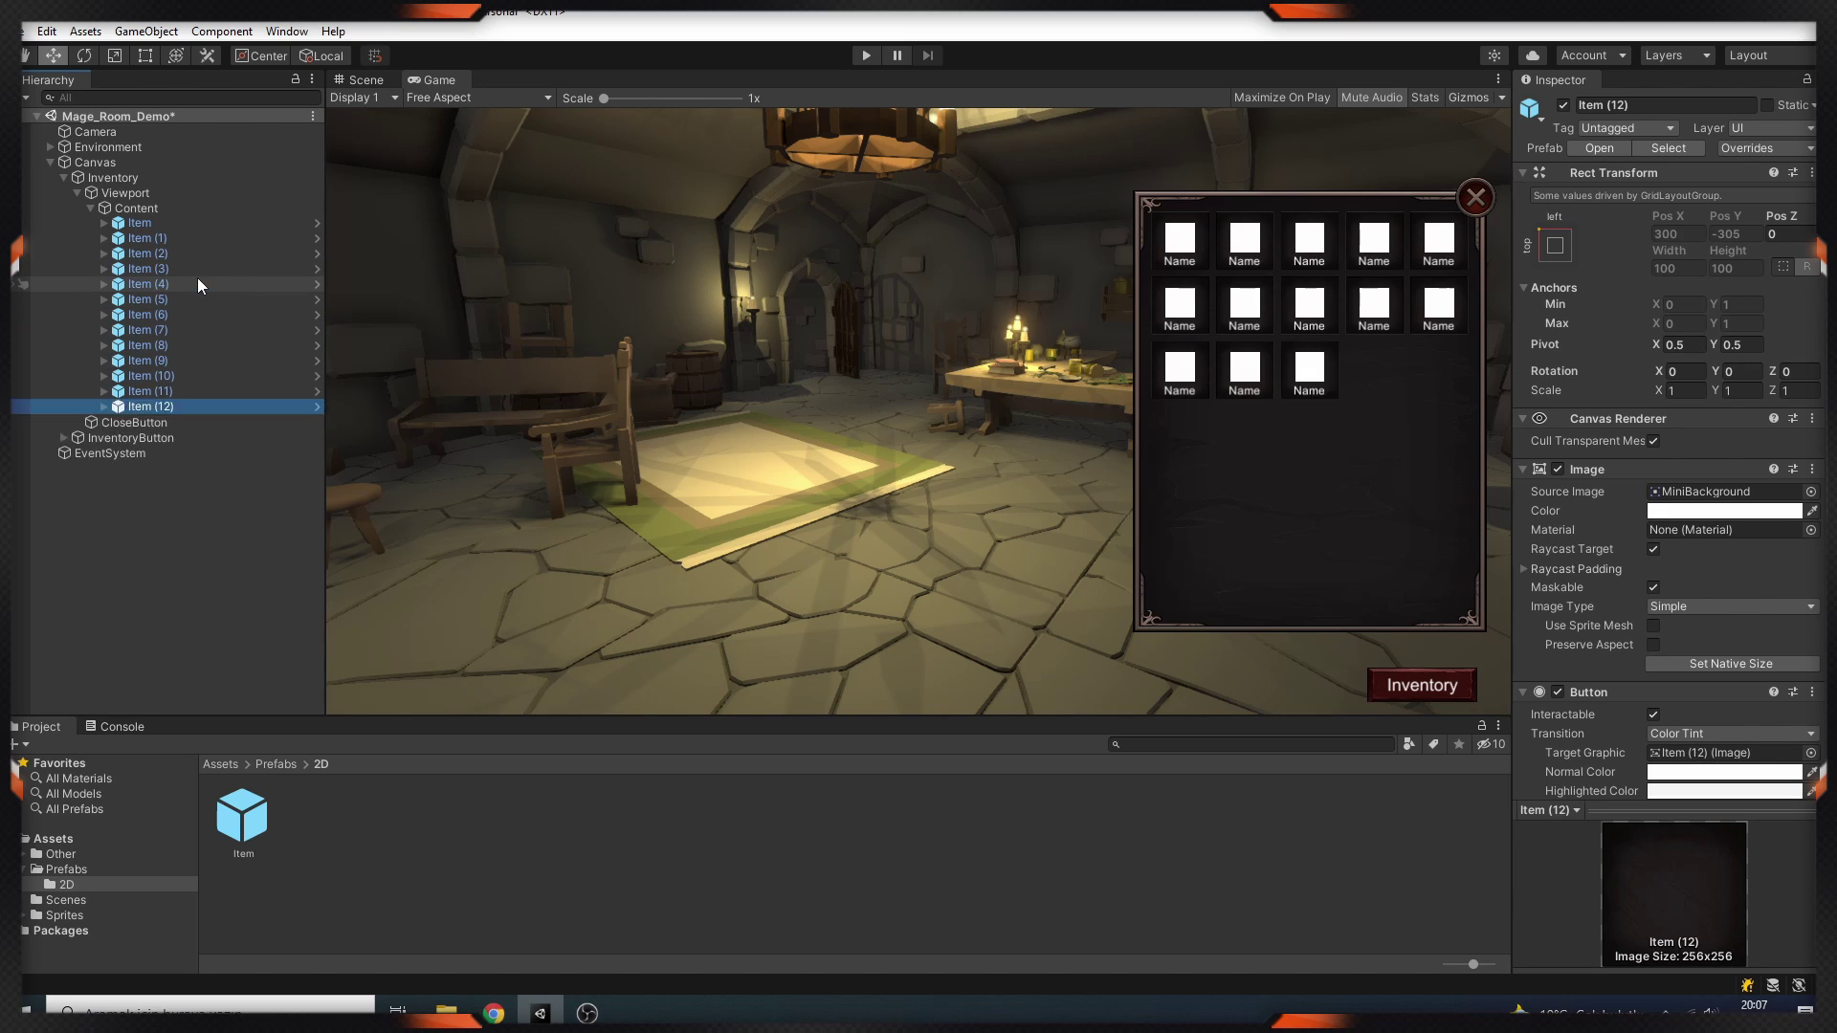
key("ctrl+d")
key("ctrl+d")
key("ctrl+d")
key("ctrl+d")
key("ctrl+d")
key("ctrl+d")
key("ctrl+d")
key("ctrl+d")
key("ctrl+d")
key("ctrl+d")
key("ctrl+d")
key("ctrl+d")
key("ctrl+d")
key("ctrl+d")
key("ctrl+d")
key("ctrl+d")
key("ctrl+d")
key("ctrl+d")
key("ctrl+d")
key("ctrl+d")
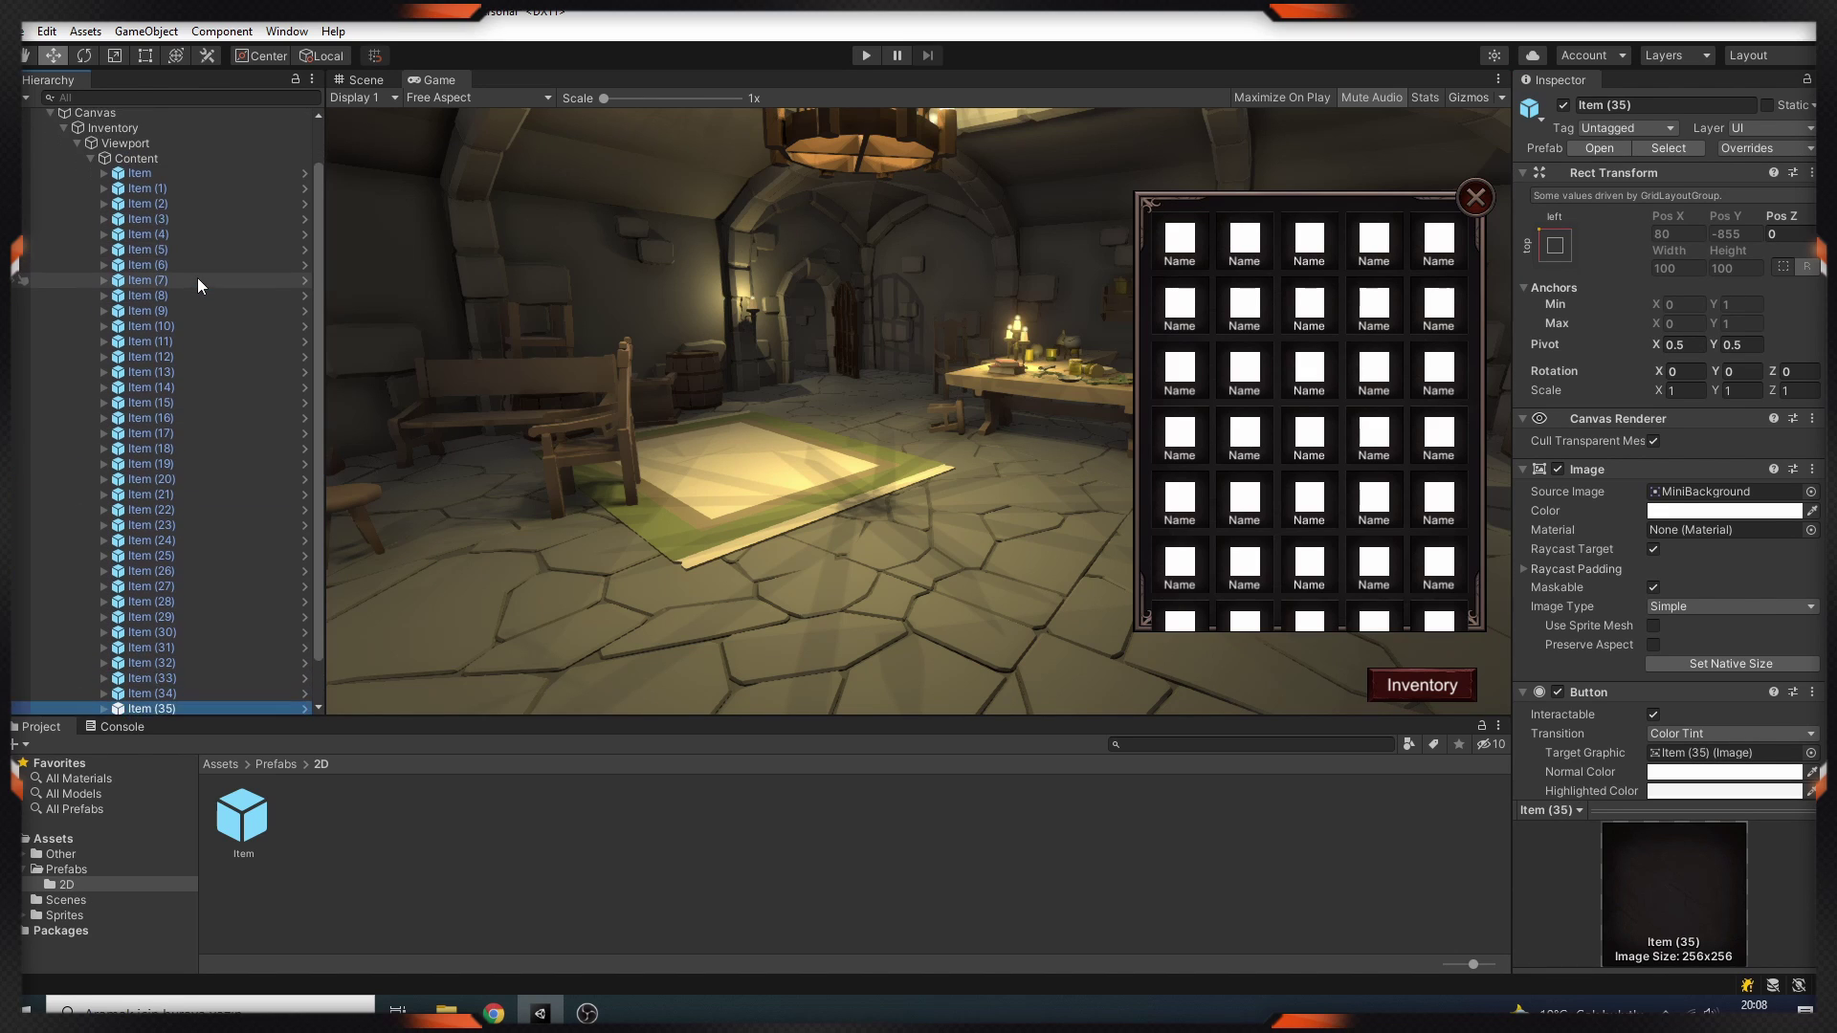
Inset the Viewport's bottom by 30 and start Play mode to test.
key("Left")
key("Up")
left_click(1725, 232)
type("30")
key("ctrl+p")
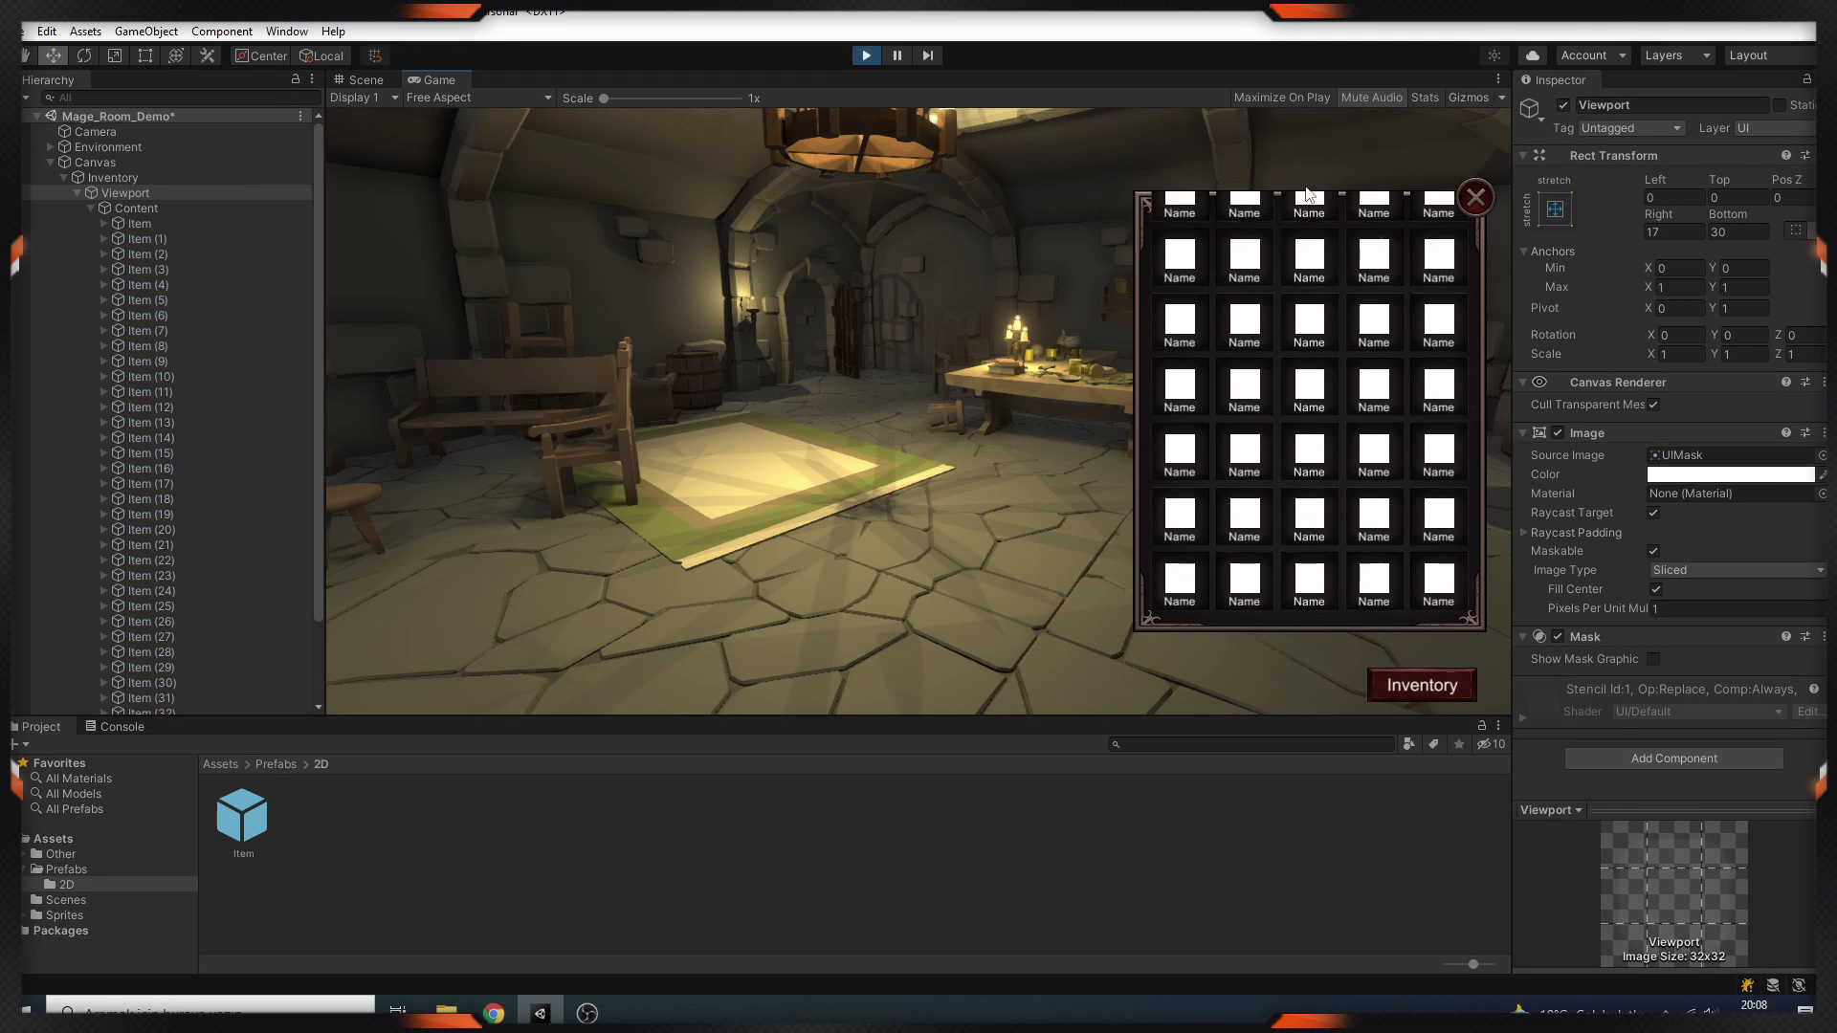
Stop the run and give Content a Content Size Fitter with Vertical Fit set to Min Size.
scroll(1330, 352, "up", 2)
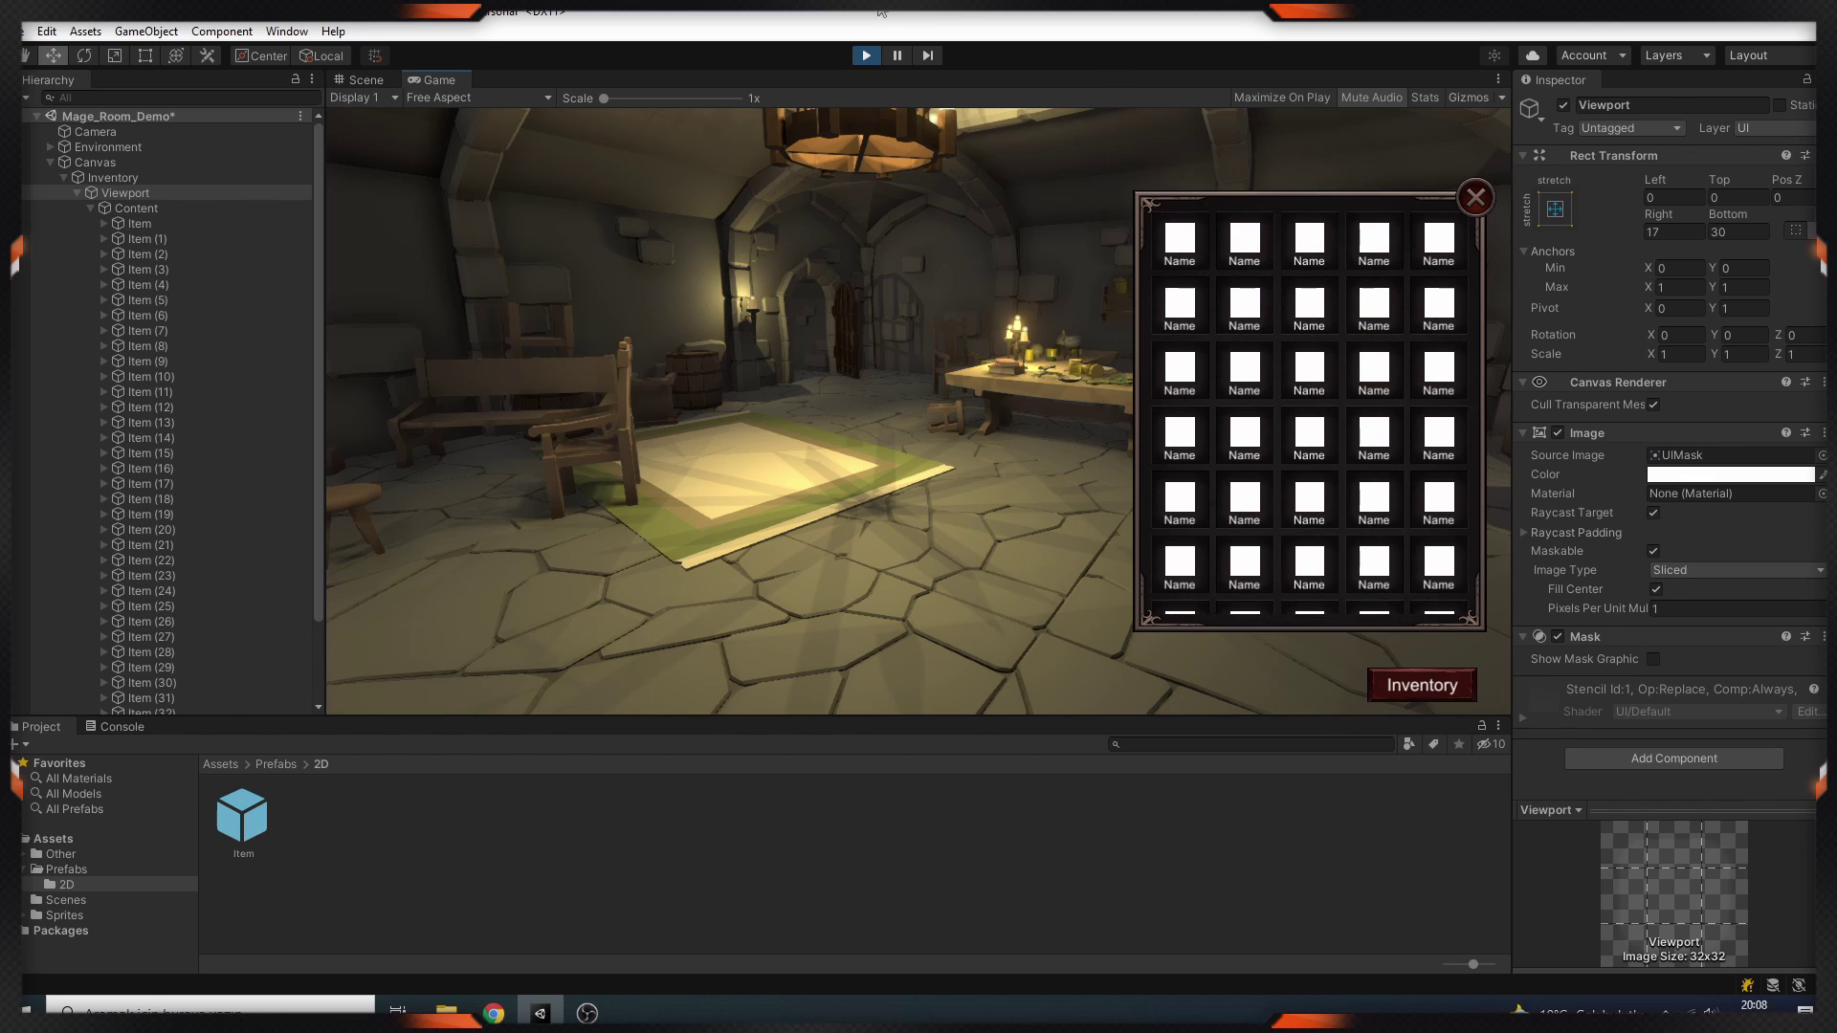
left_click(871, 56)
left_click(136, 208)
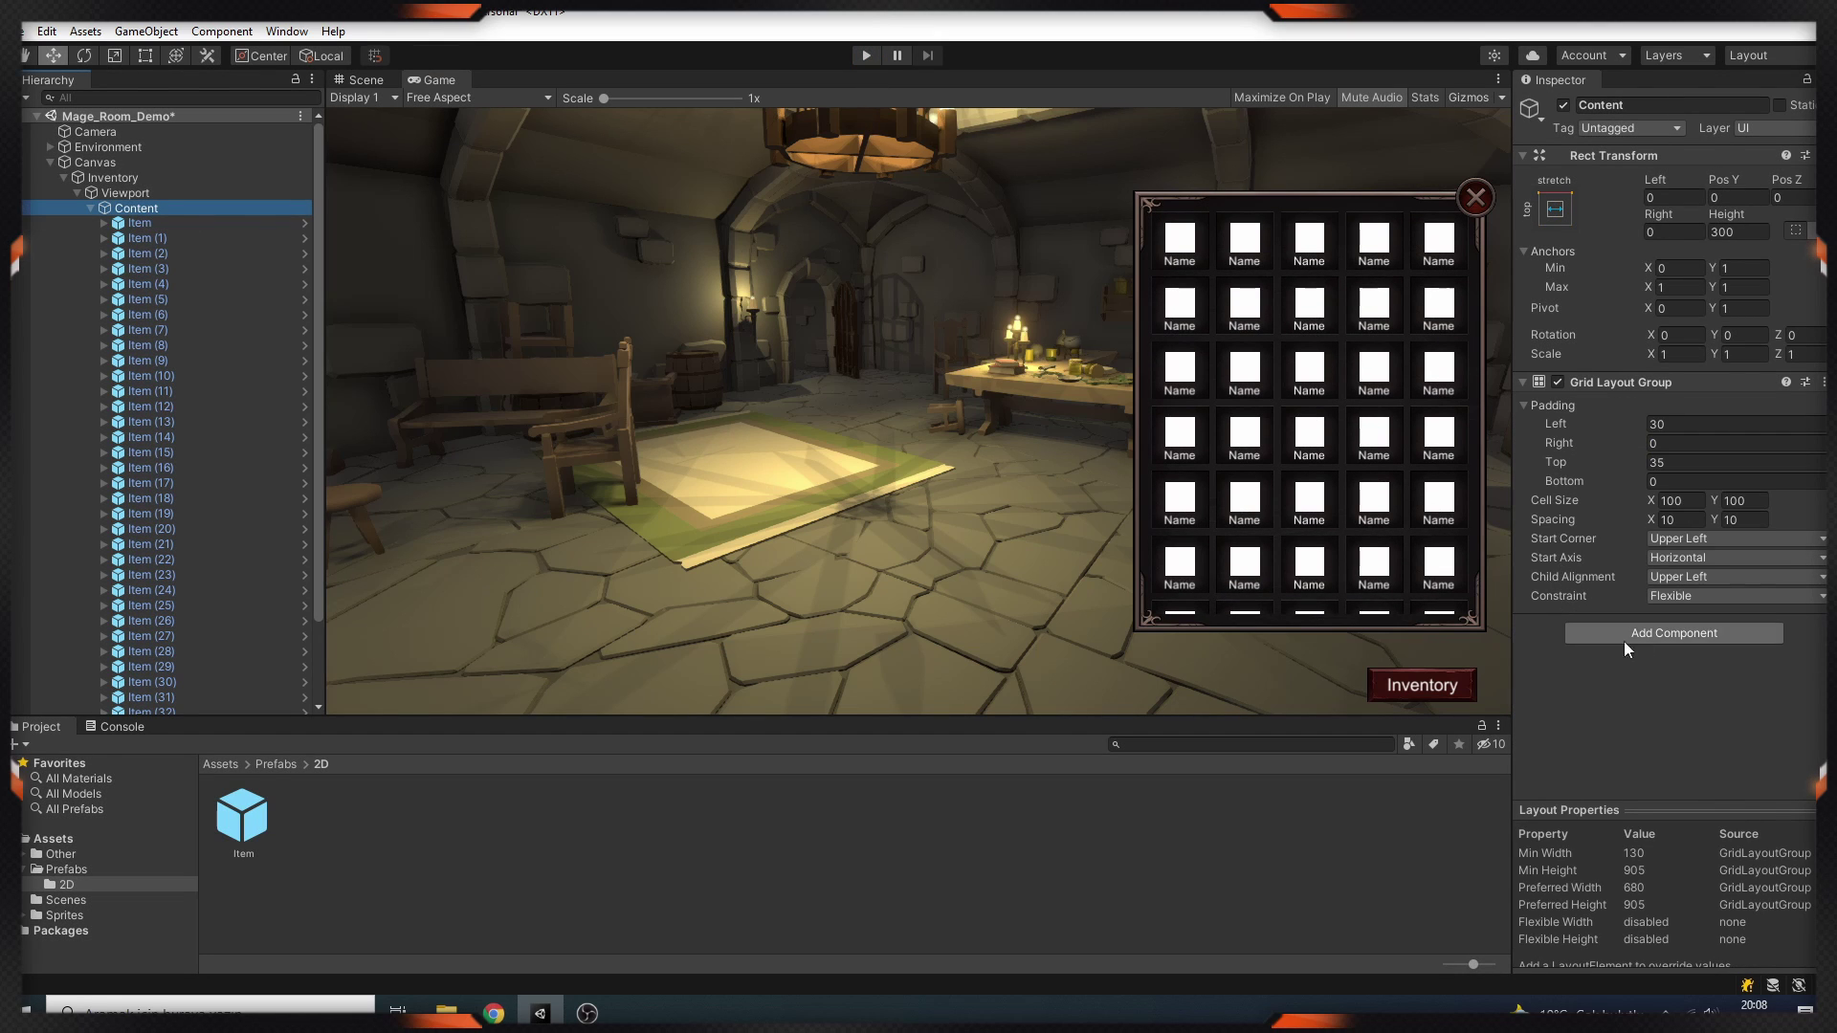
left_click(1665, 634)
type("conte")
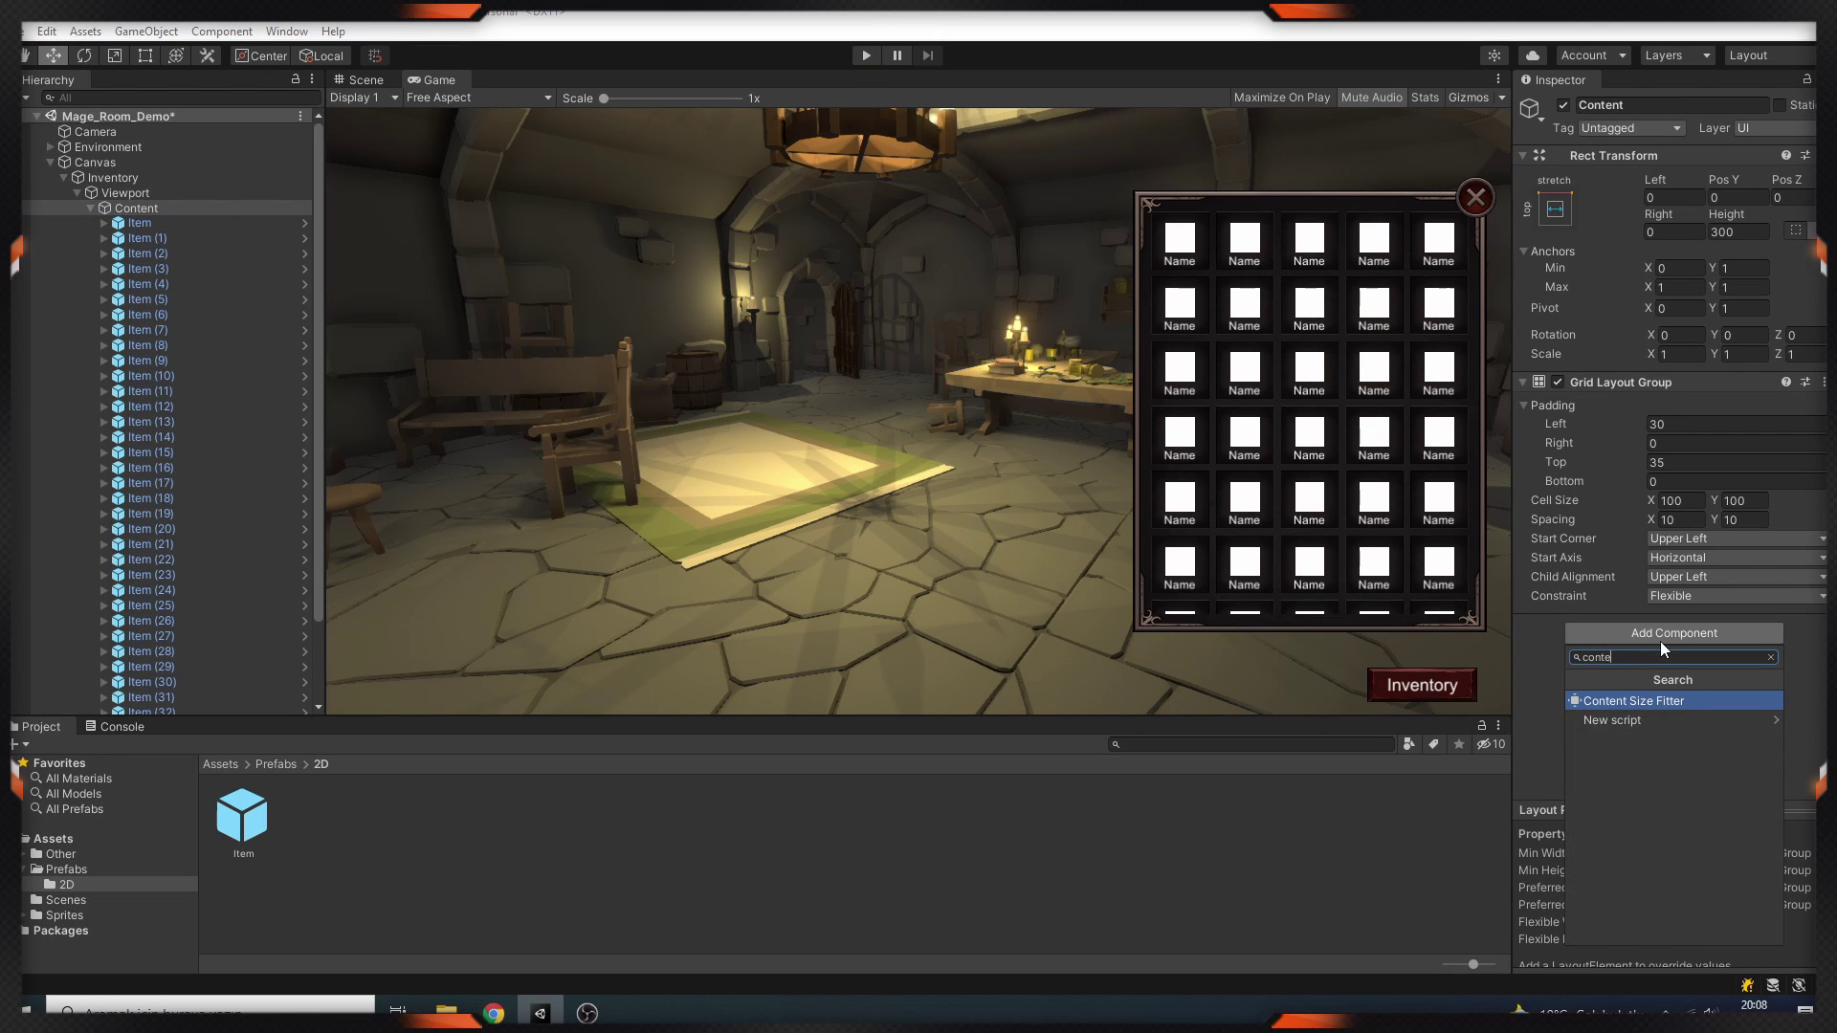
left_click(1650, 702)
left_click(1700, 686)
left_click(1707, 729)
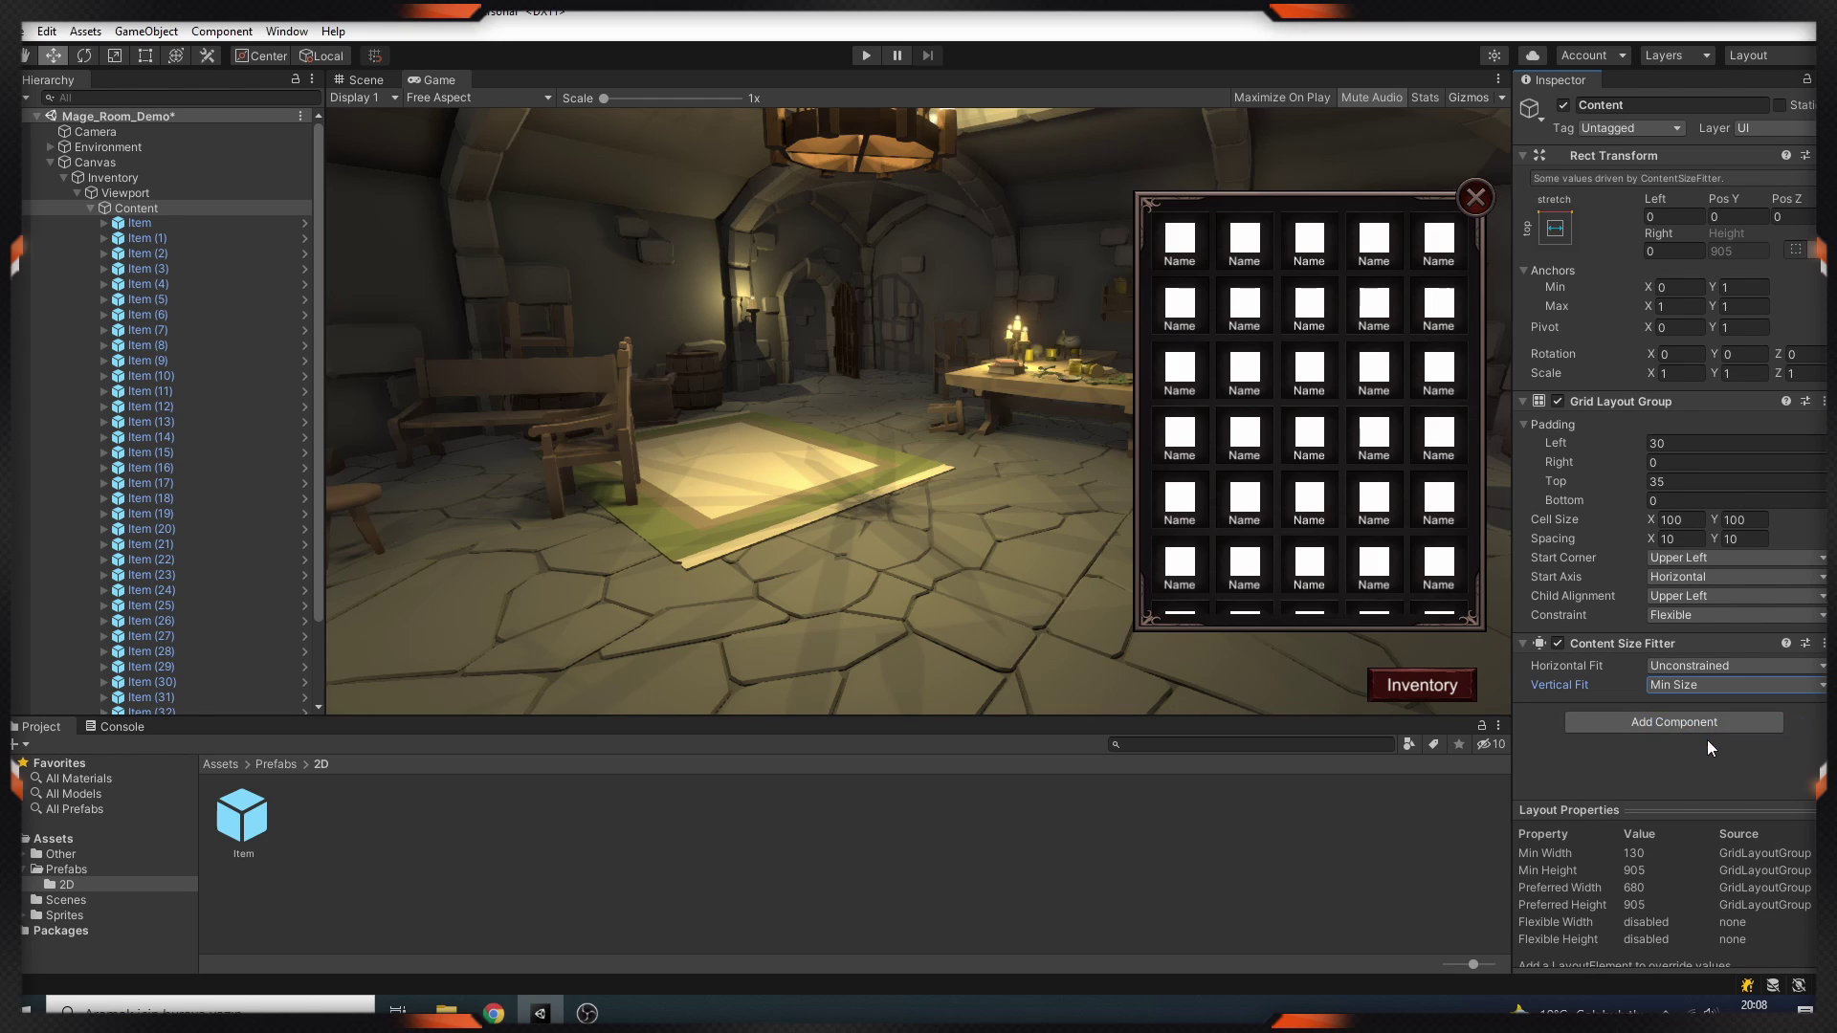
Set the Viewport's top inset to 30 and the grid's top padding to 0.
left_click(866, 57)
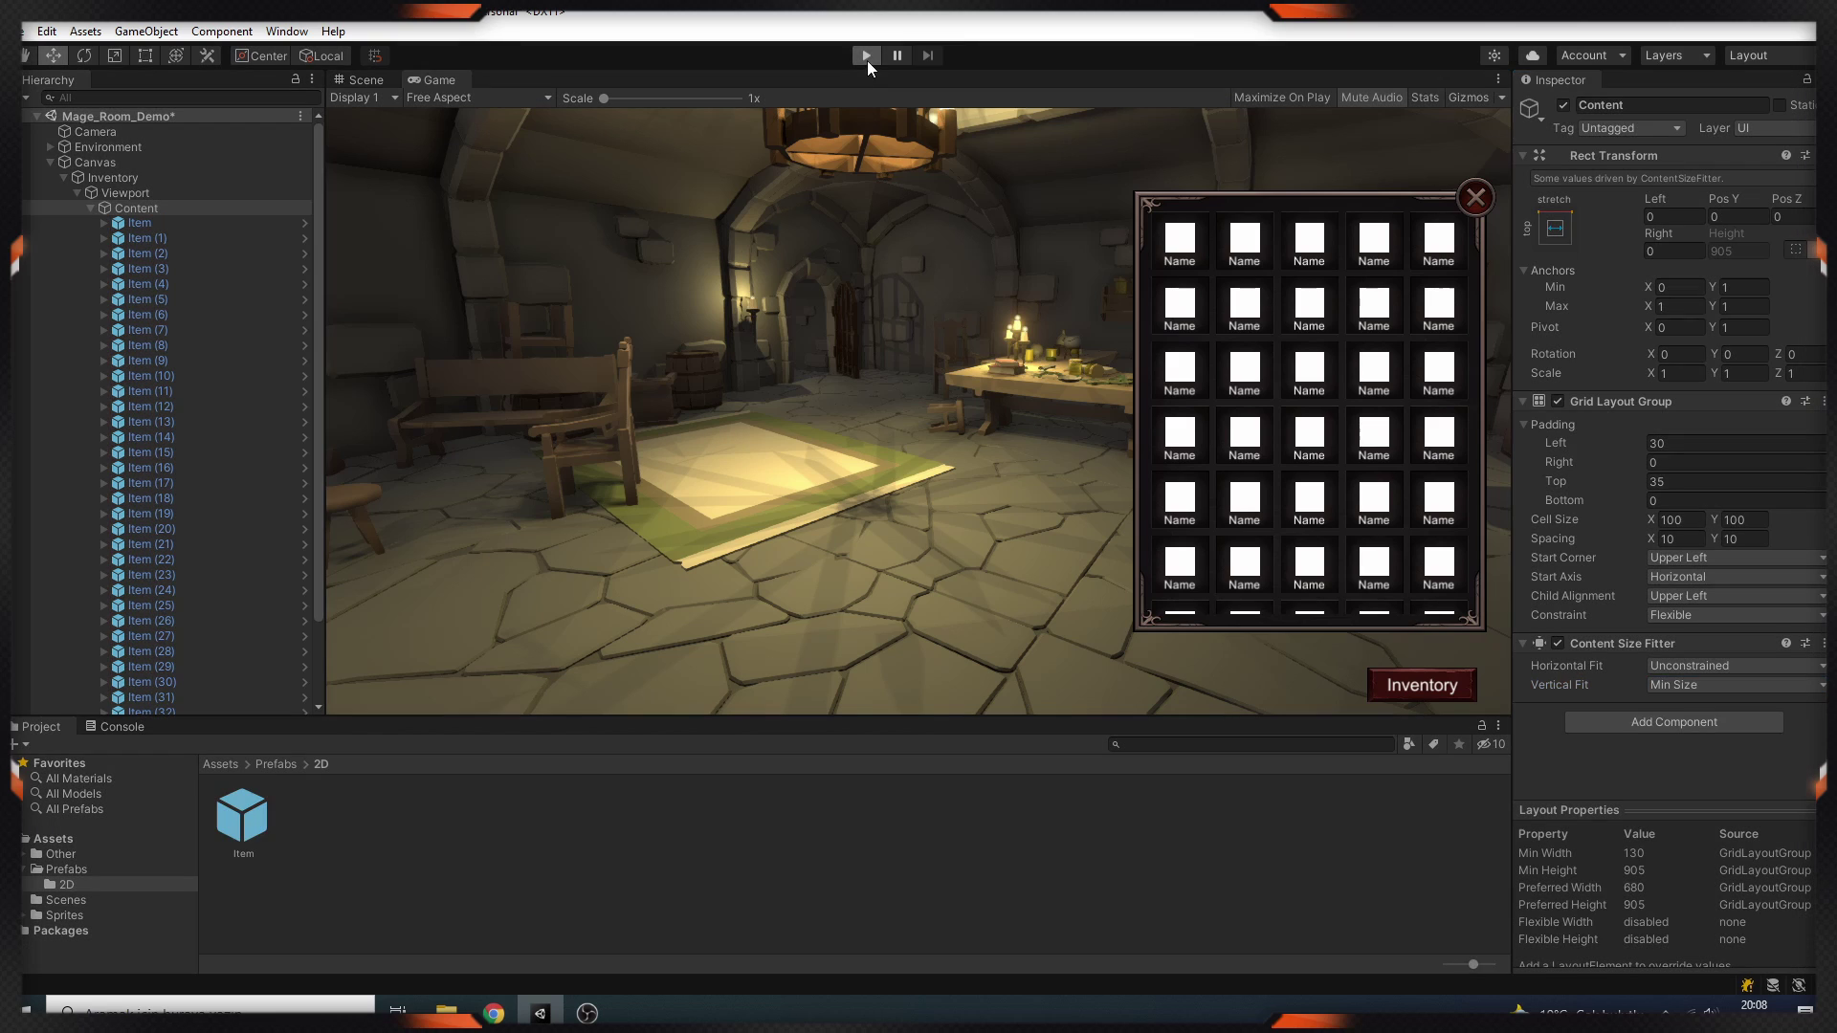
left_click_drag(1358, 527, 1365, 331)
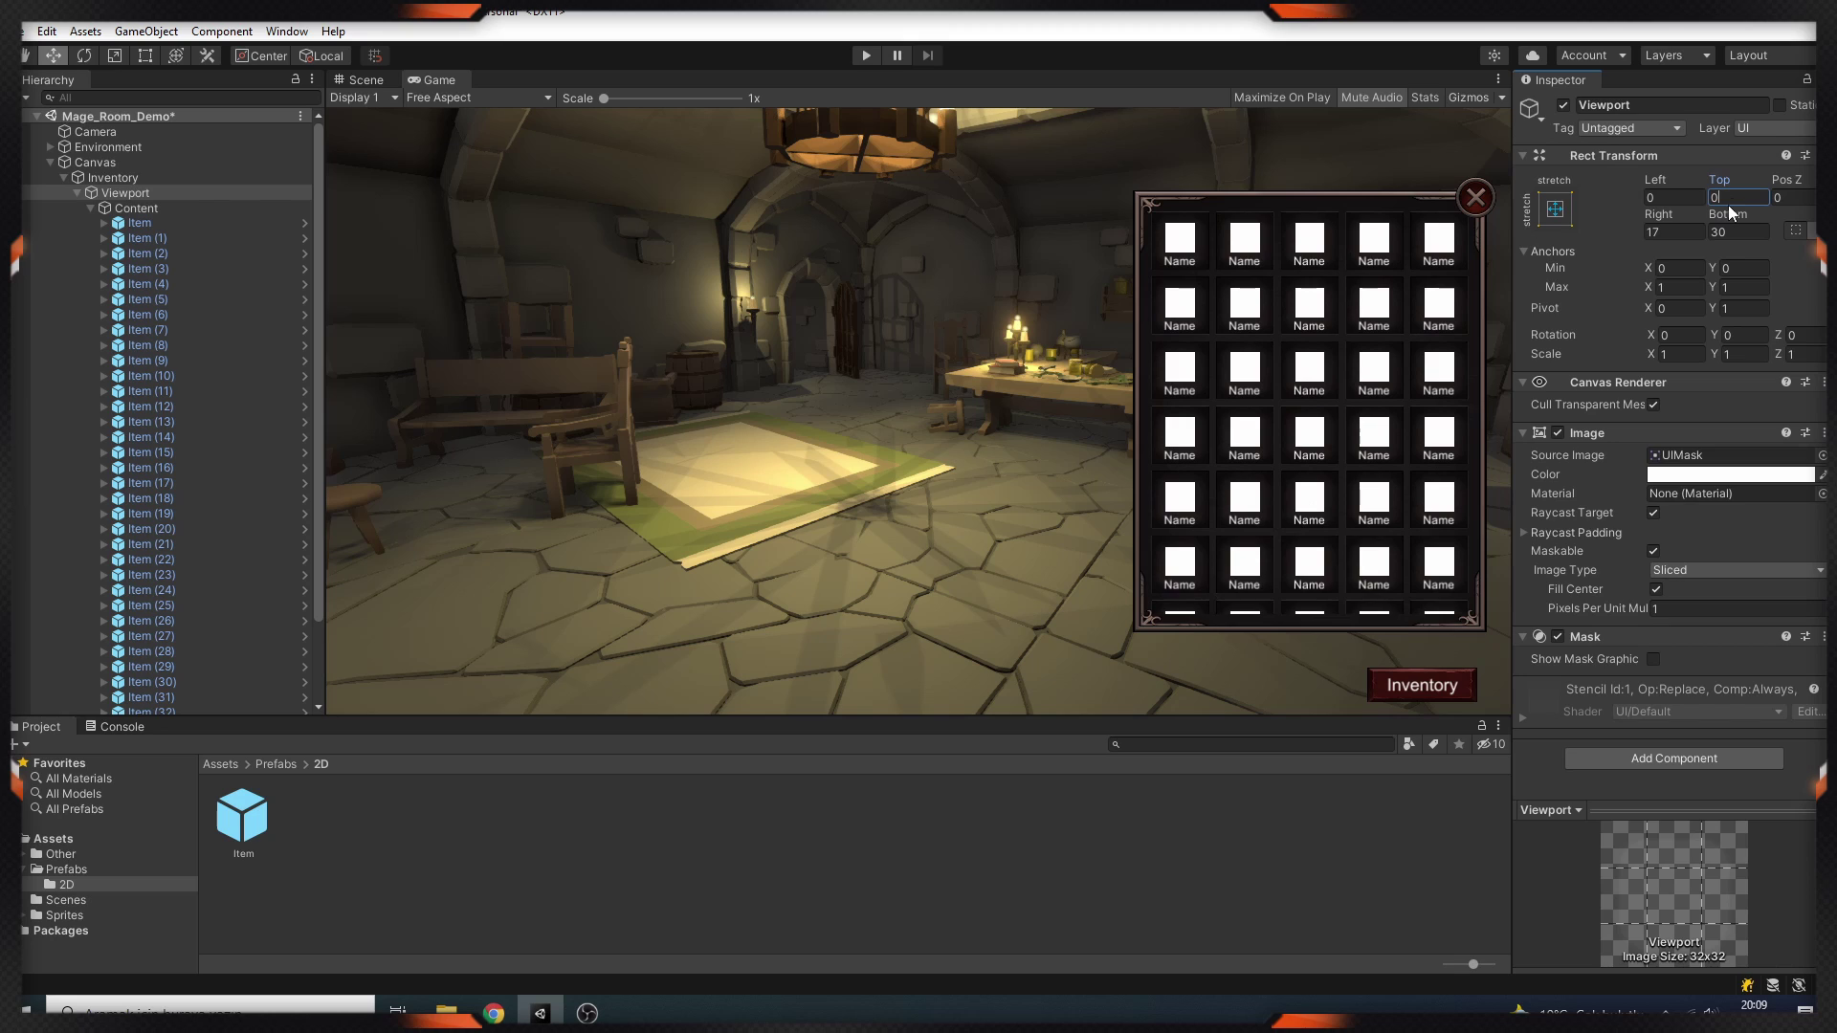
type("30")
left_click(136, 209)
left_click(1687, 481)
Play again to test scrolling the item grid, then stop the run.
left_click(864, 55)
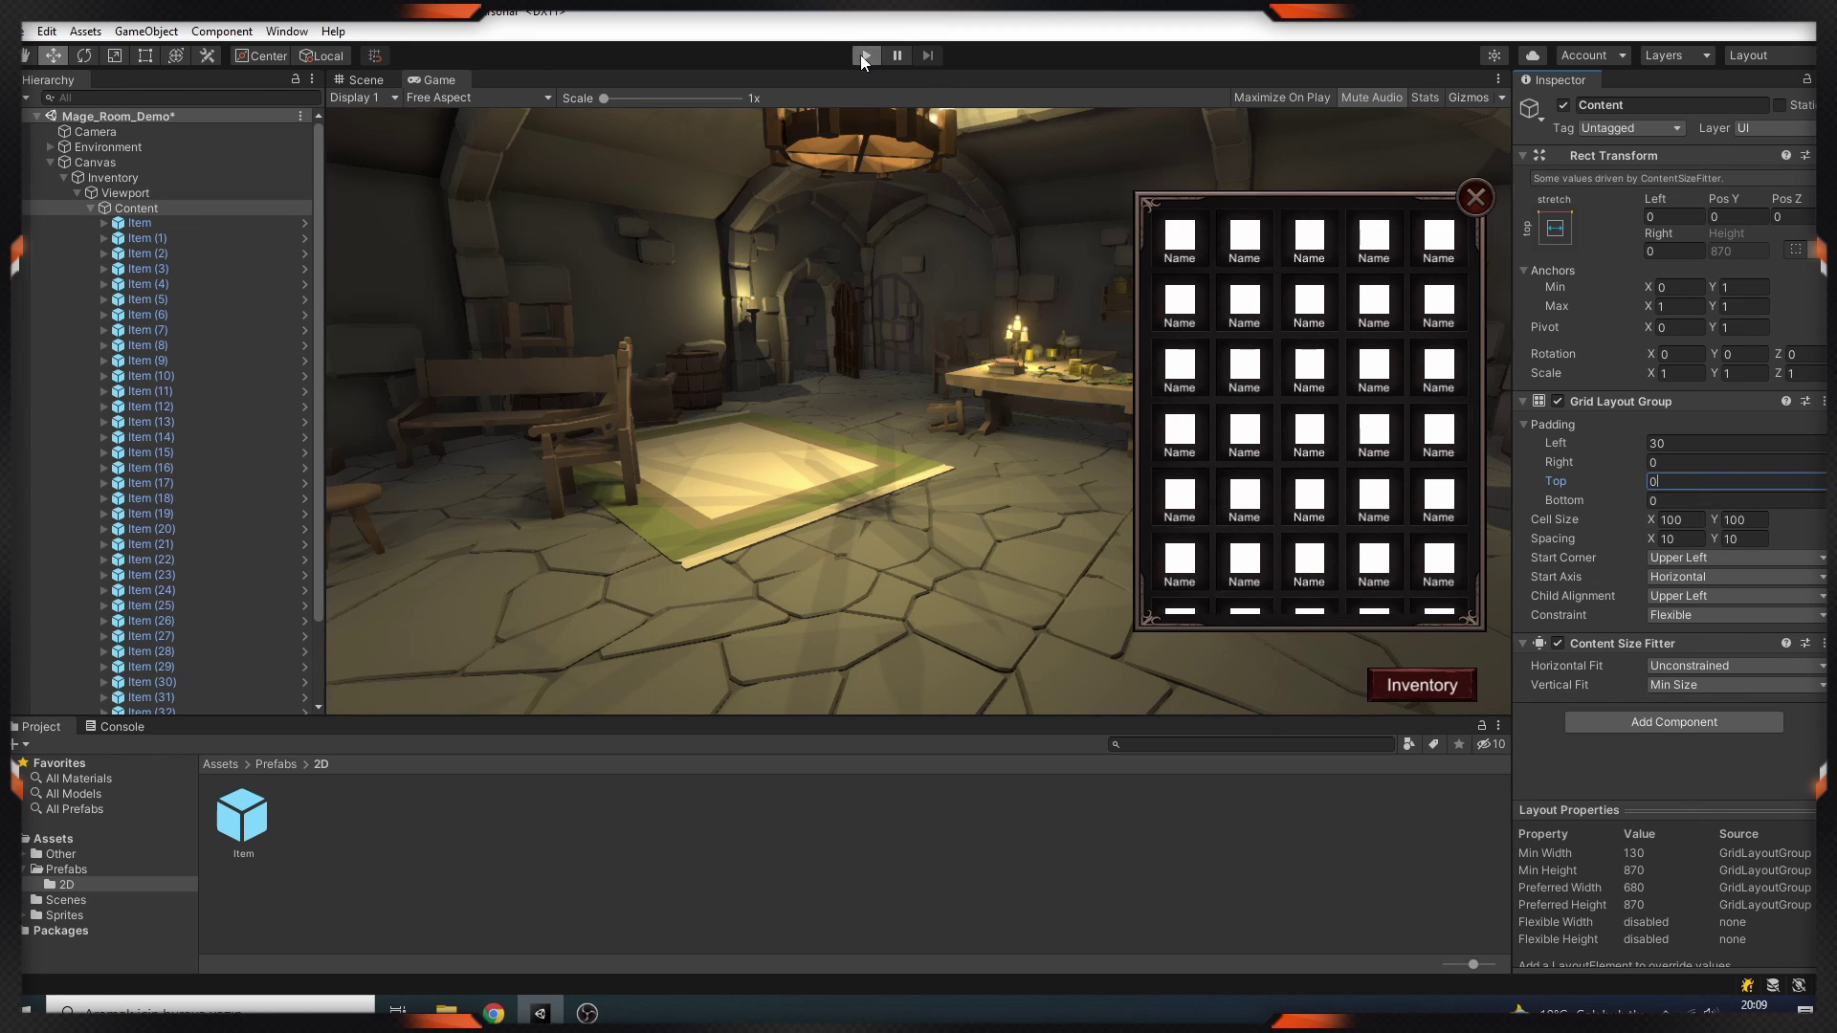
scroll(1319, 320, "down", 3)
scroll(1320, 315, "up", 3)
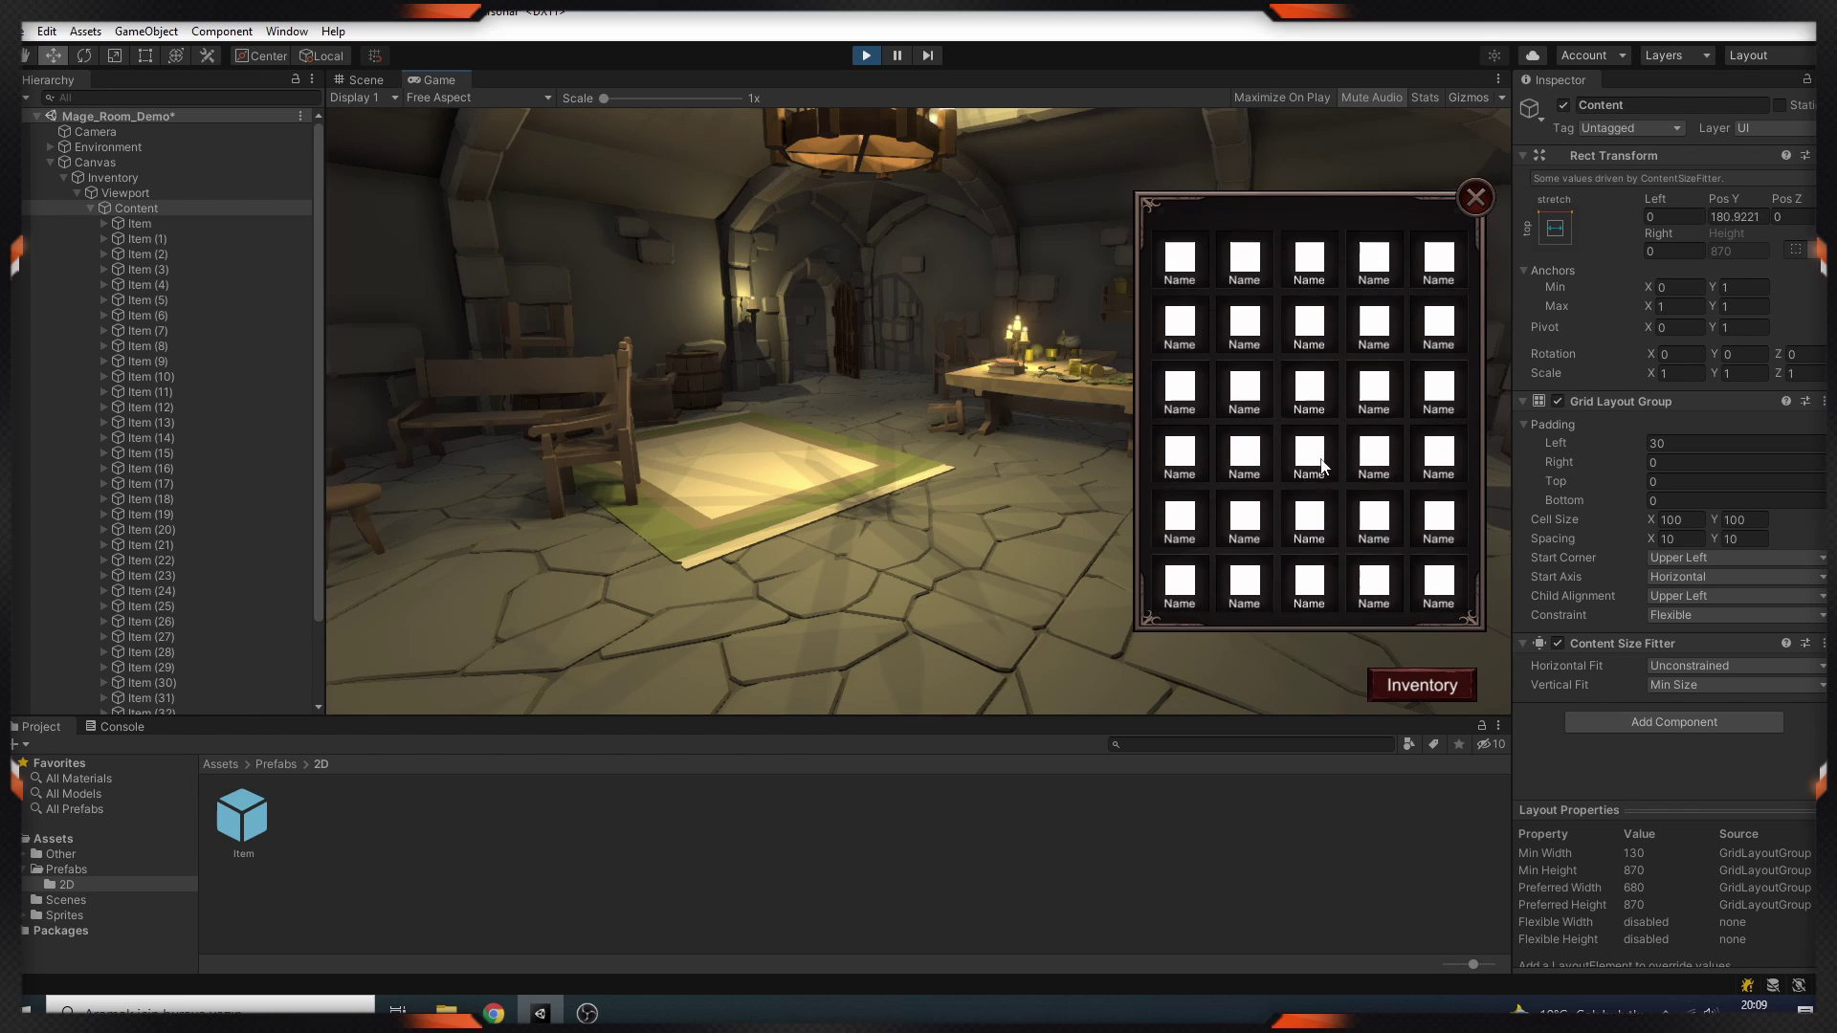
key("ctrl+p")
left_click(84, 870)
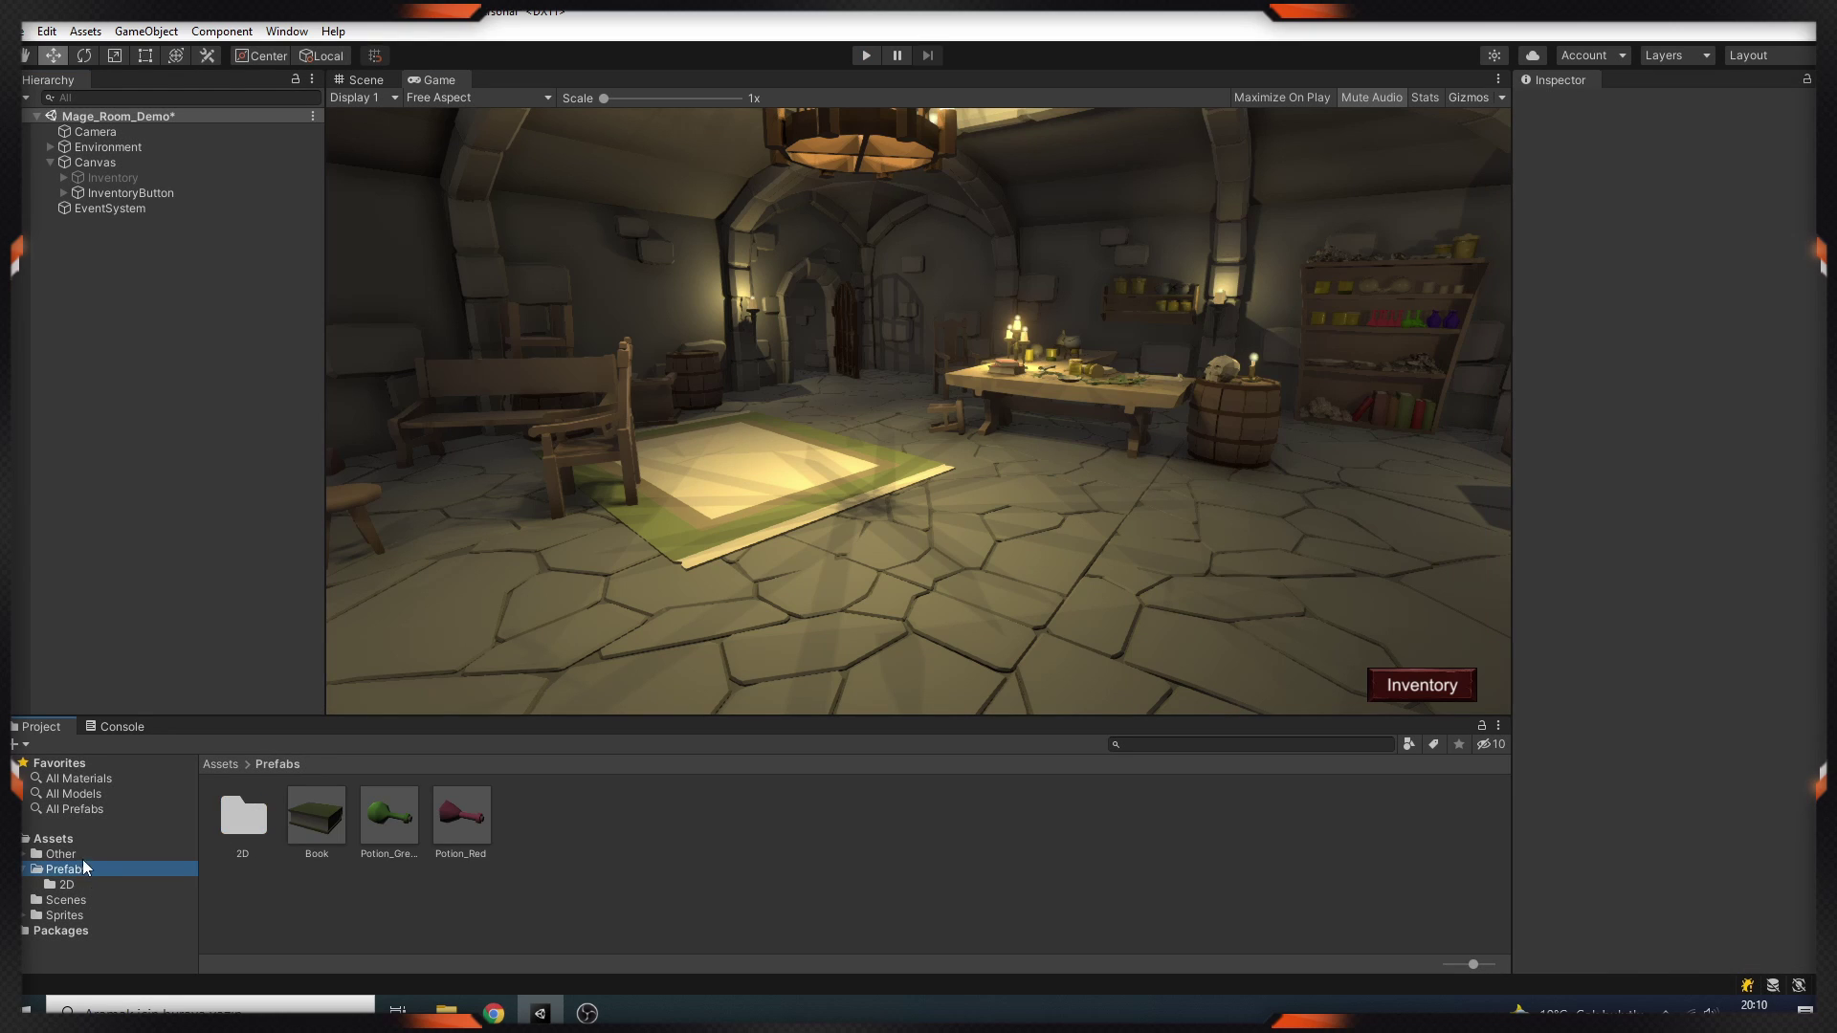
Drop the Potion_Red, Potion_Green and Book prefabs into the Hierarchy and inspect each one.
left_click_drag(468, 827, 281, 587)
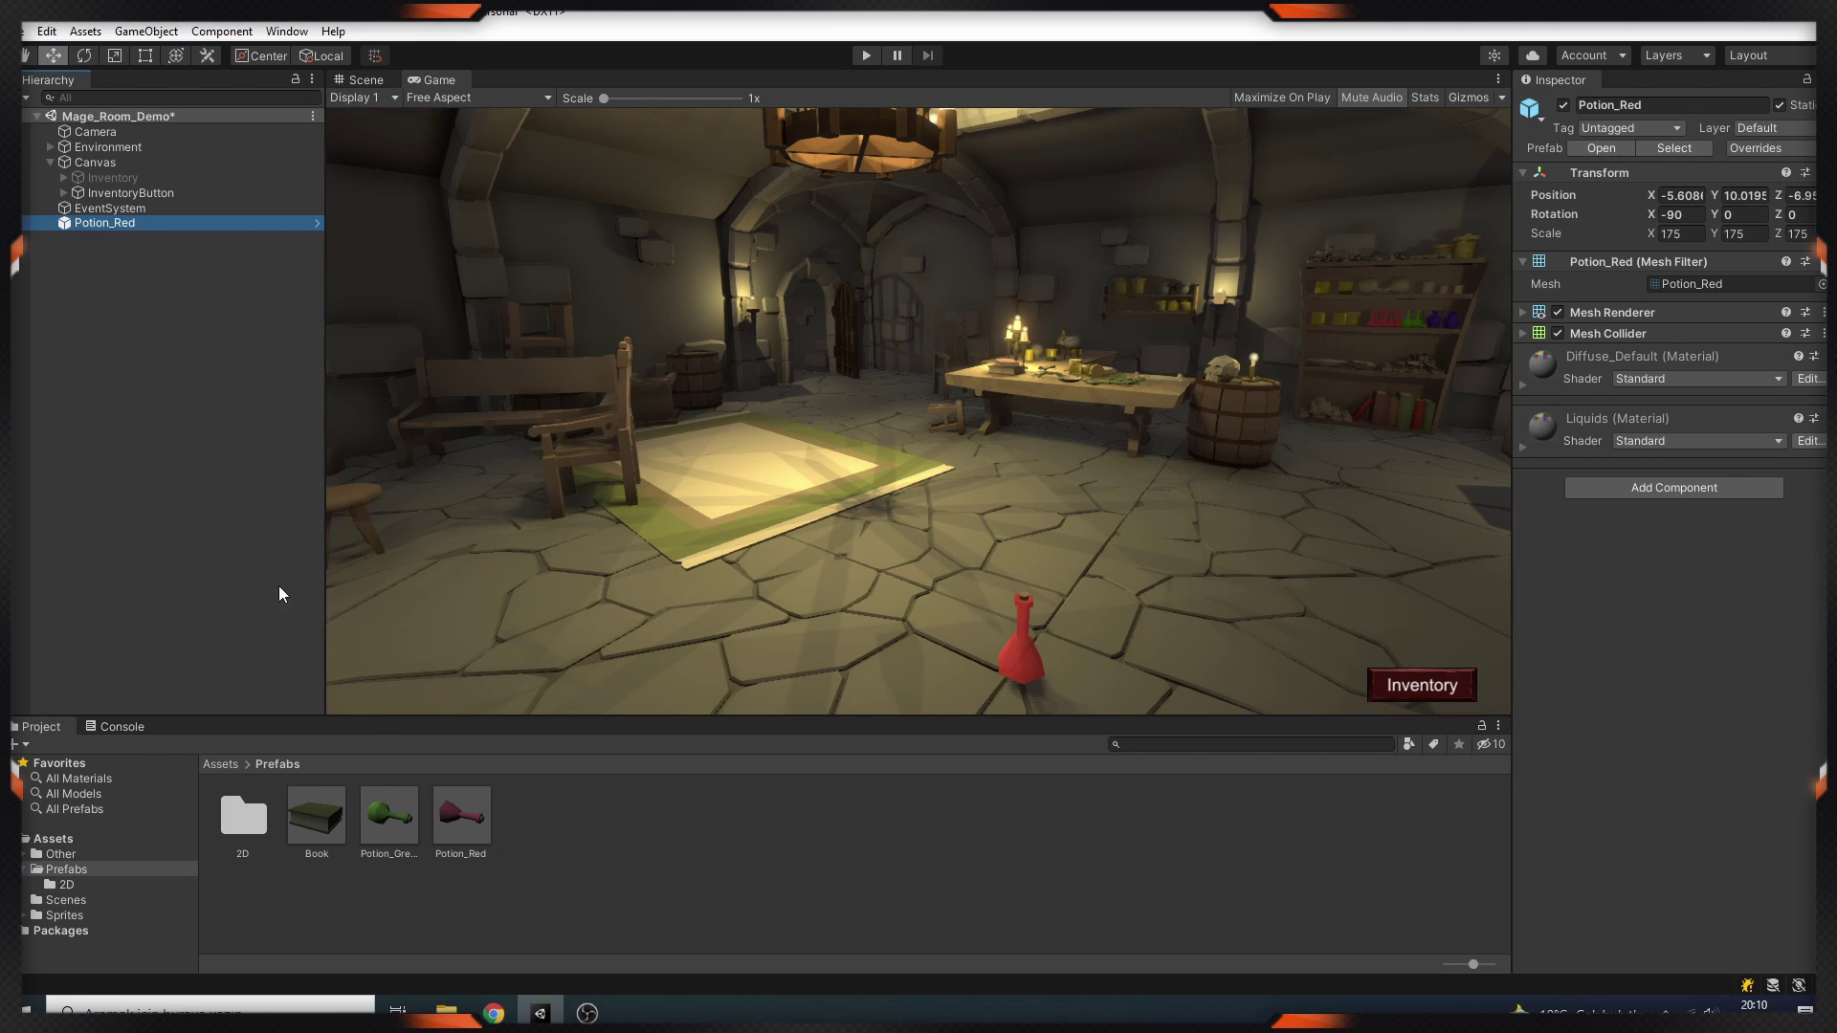
left_click_drag(392, 844, 238, 552)
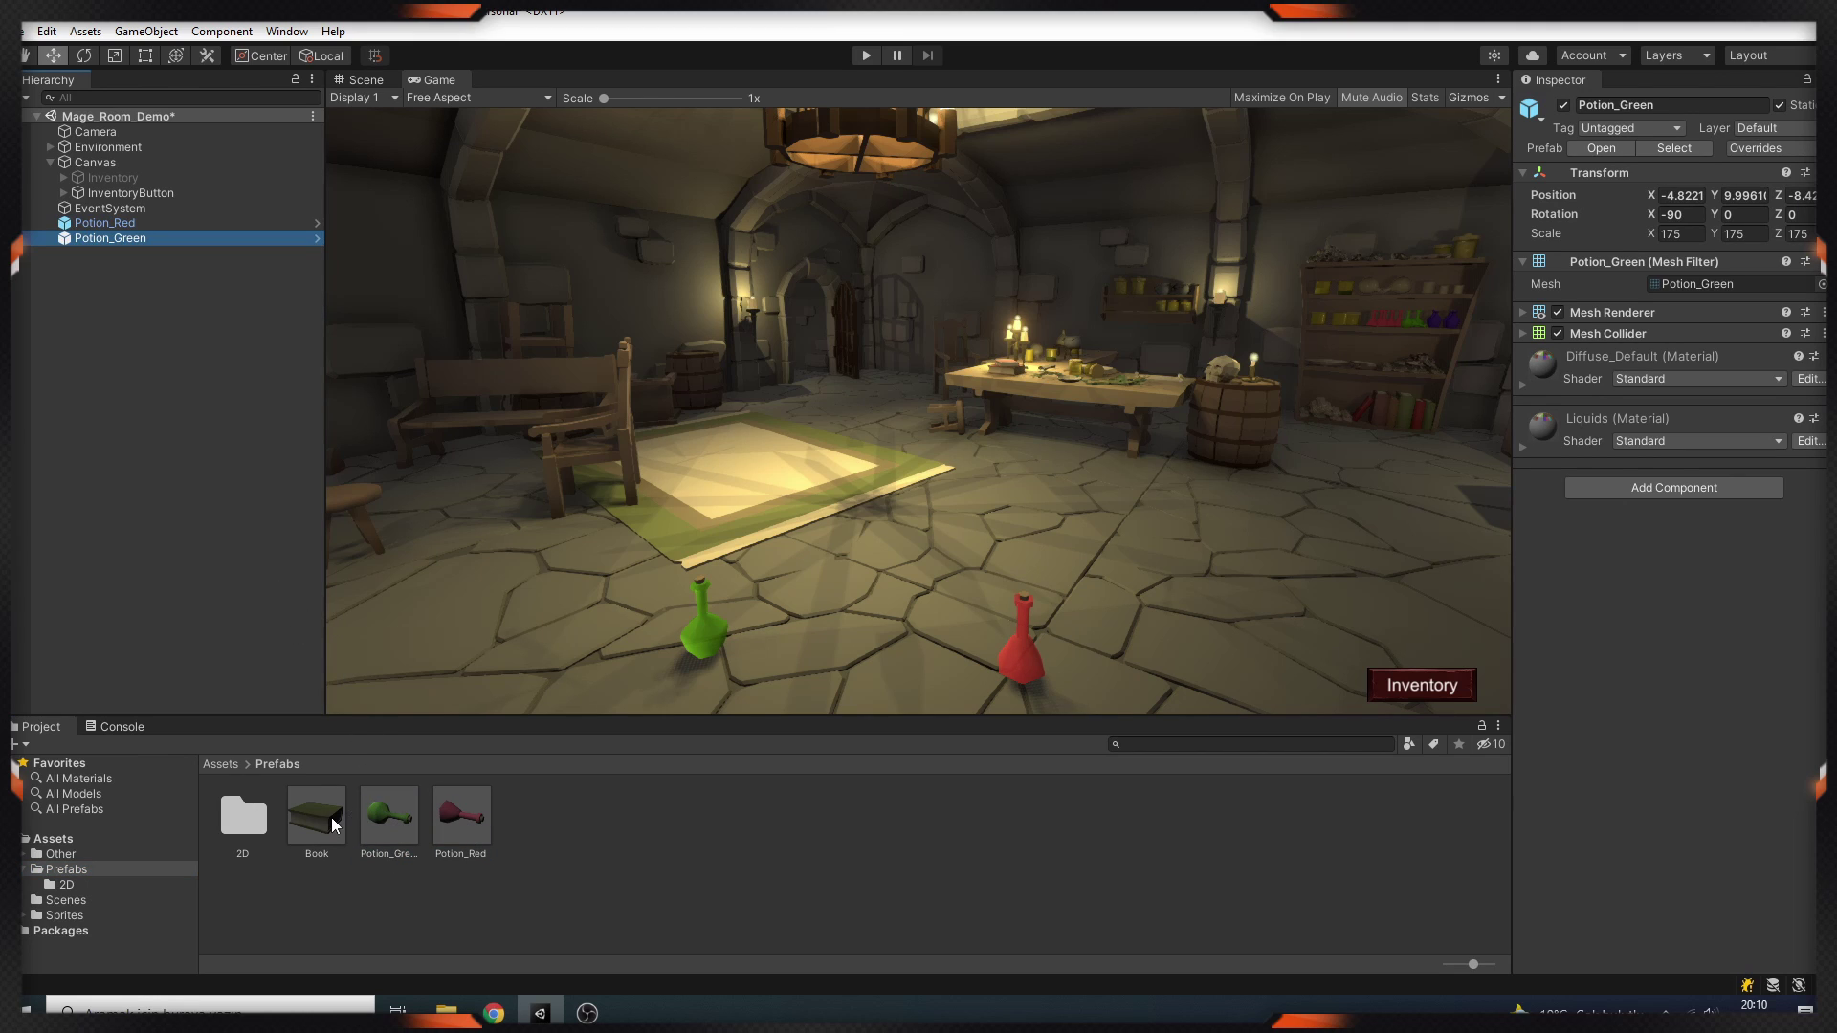
left_click_drag(336, 823, 279, 646)
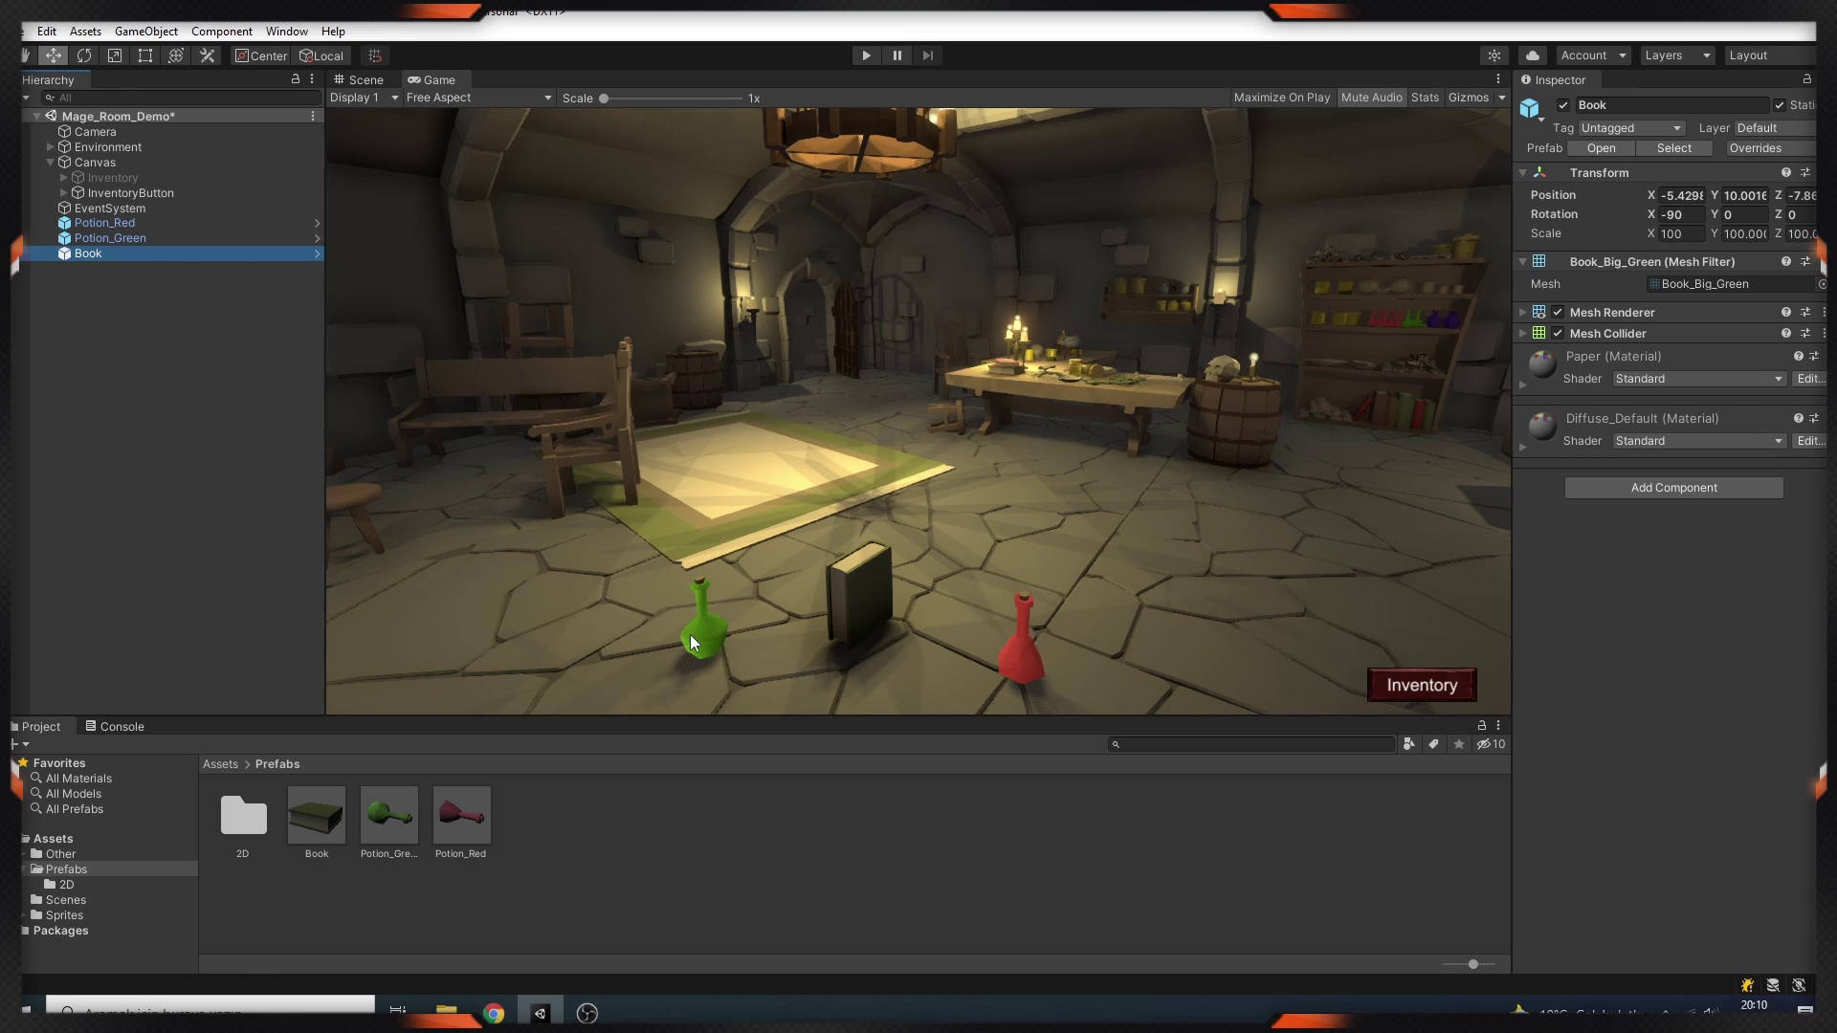
left_click(94, 223)
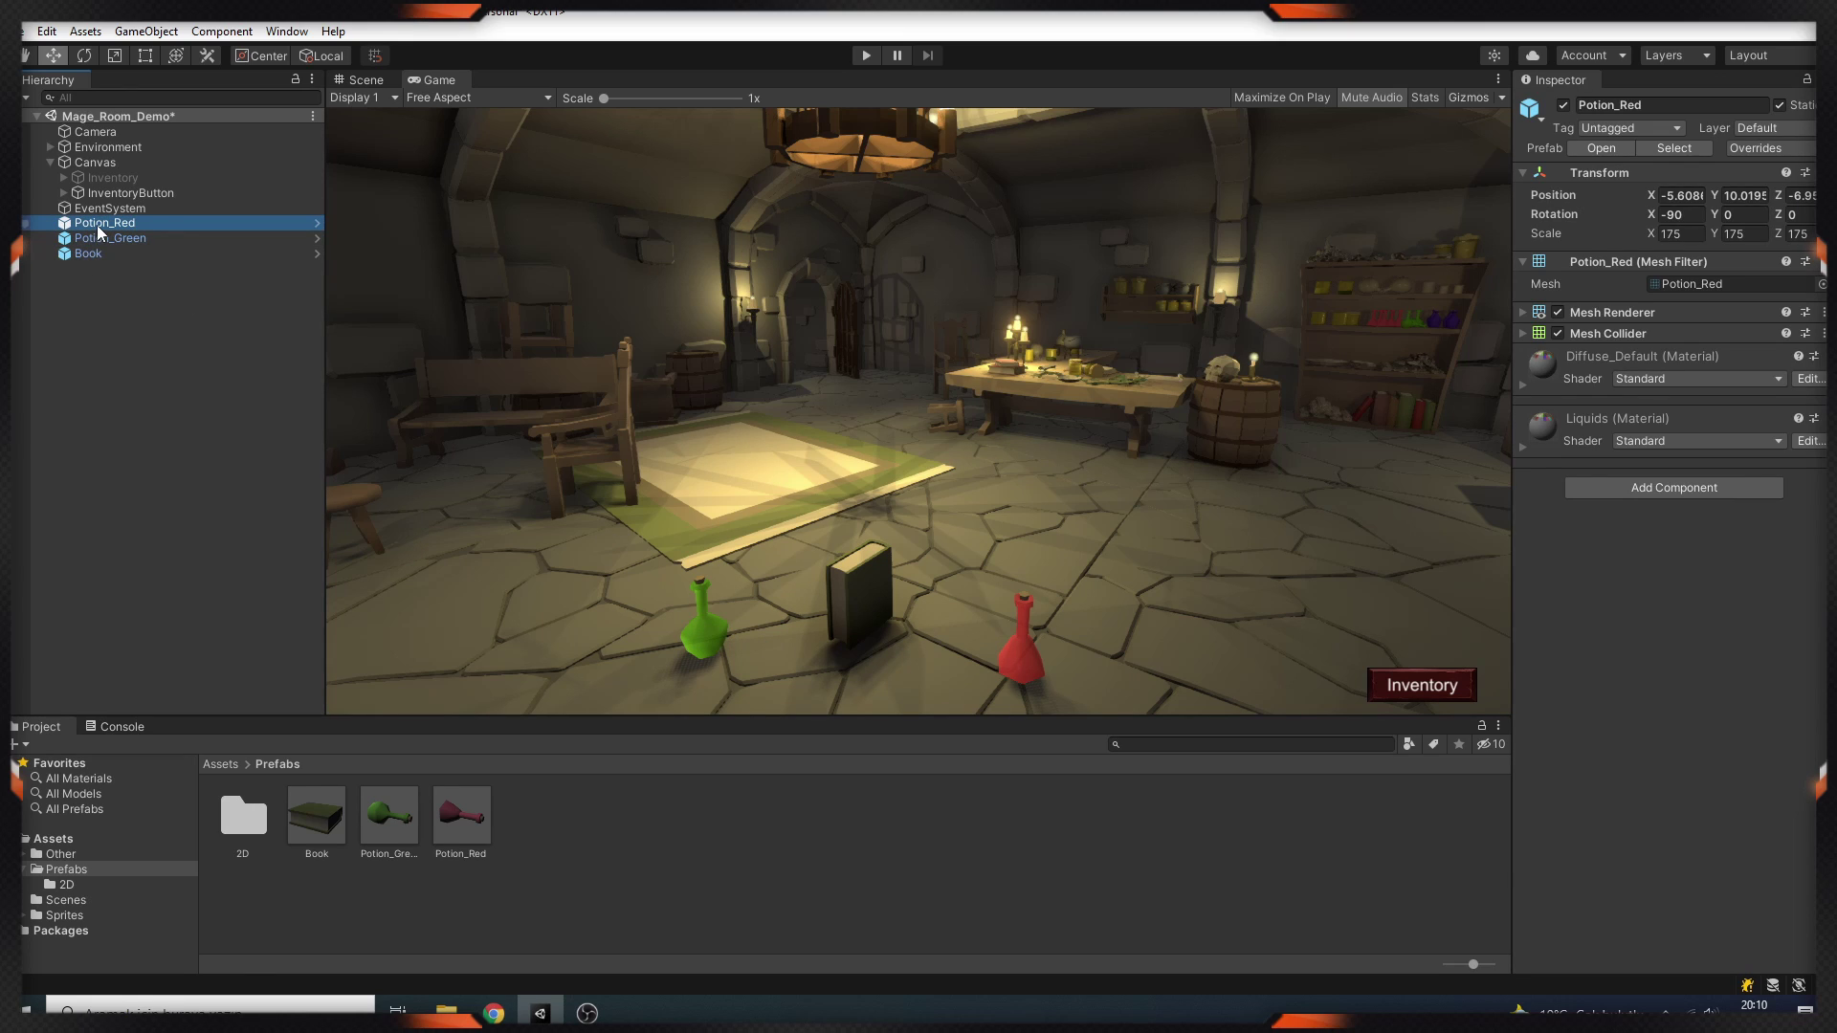
left_click(119, 253)
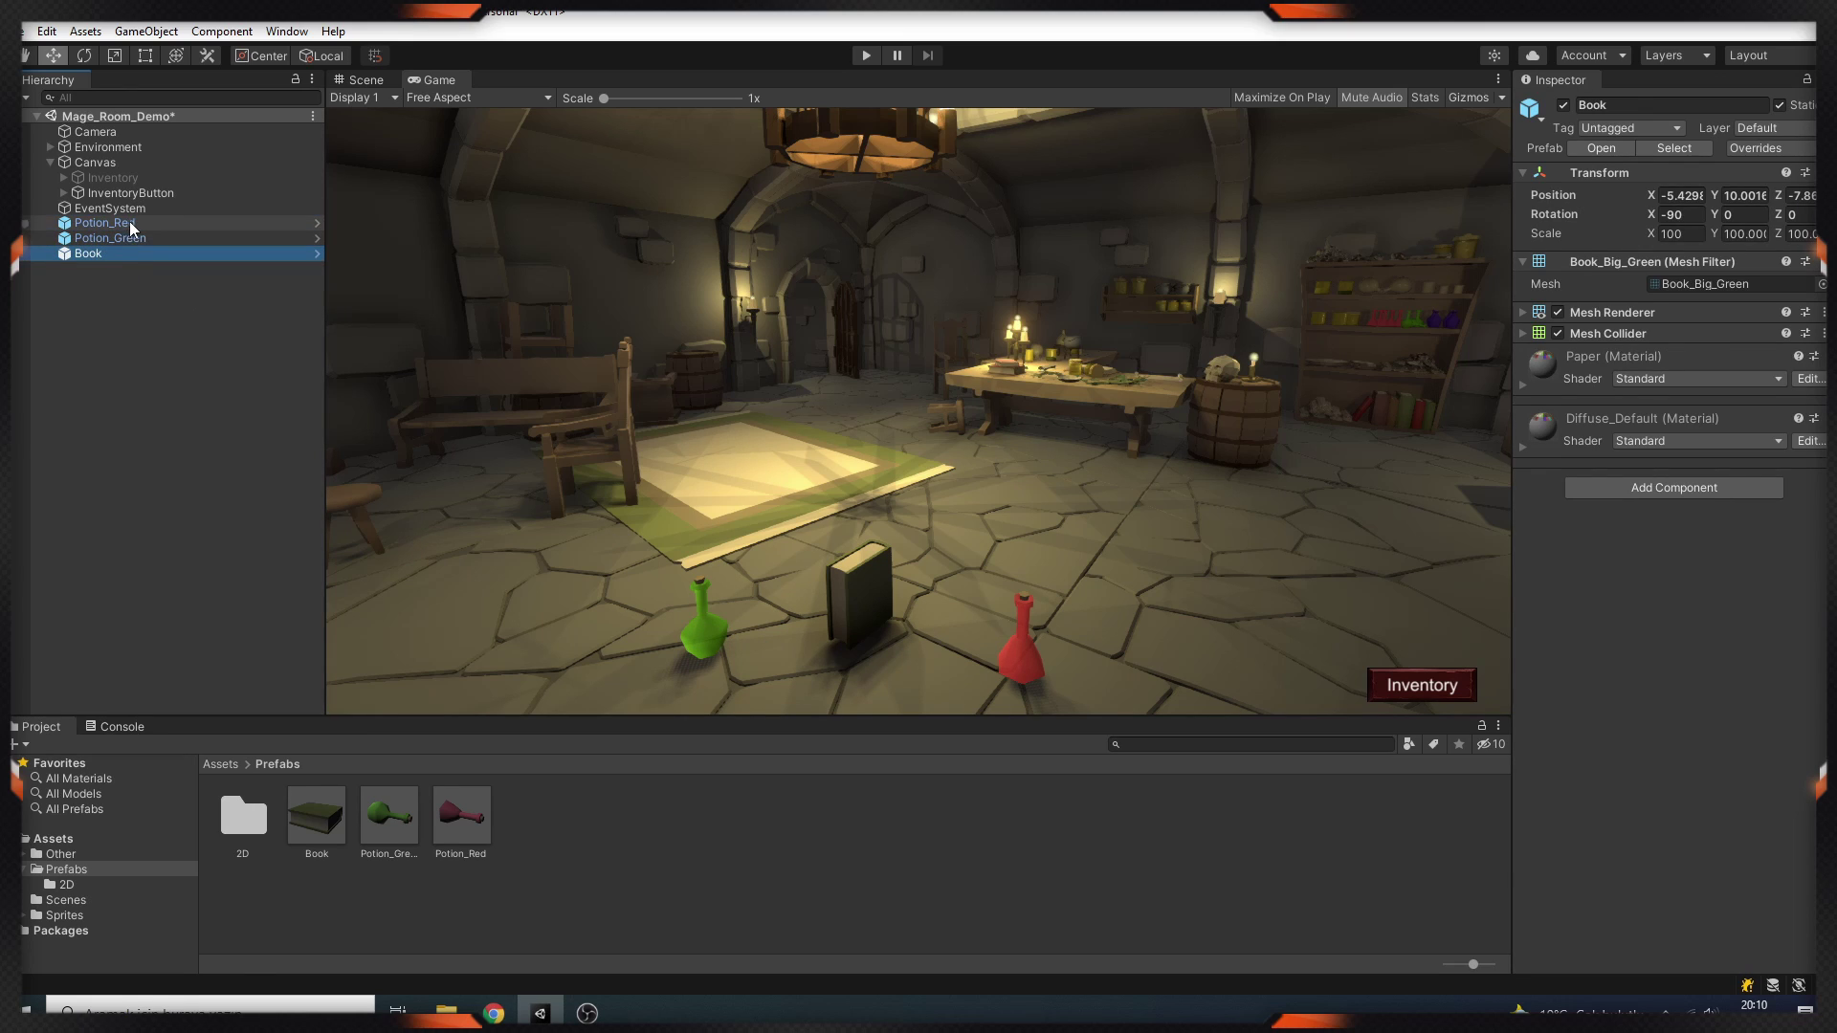
left_click(129, 222)
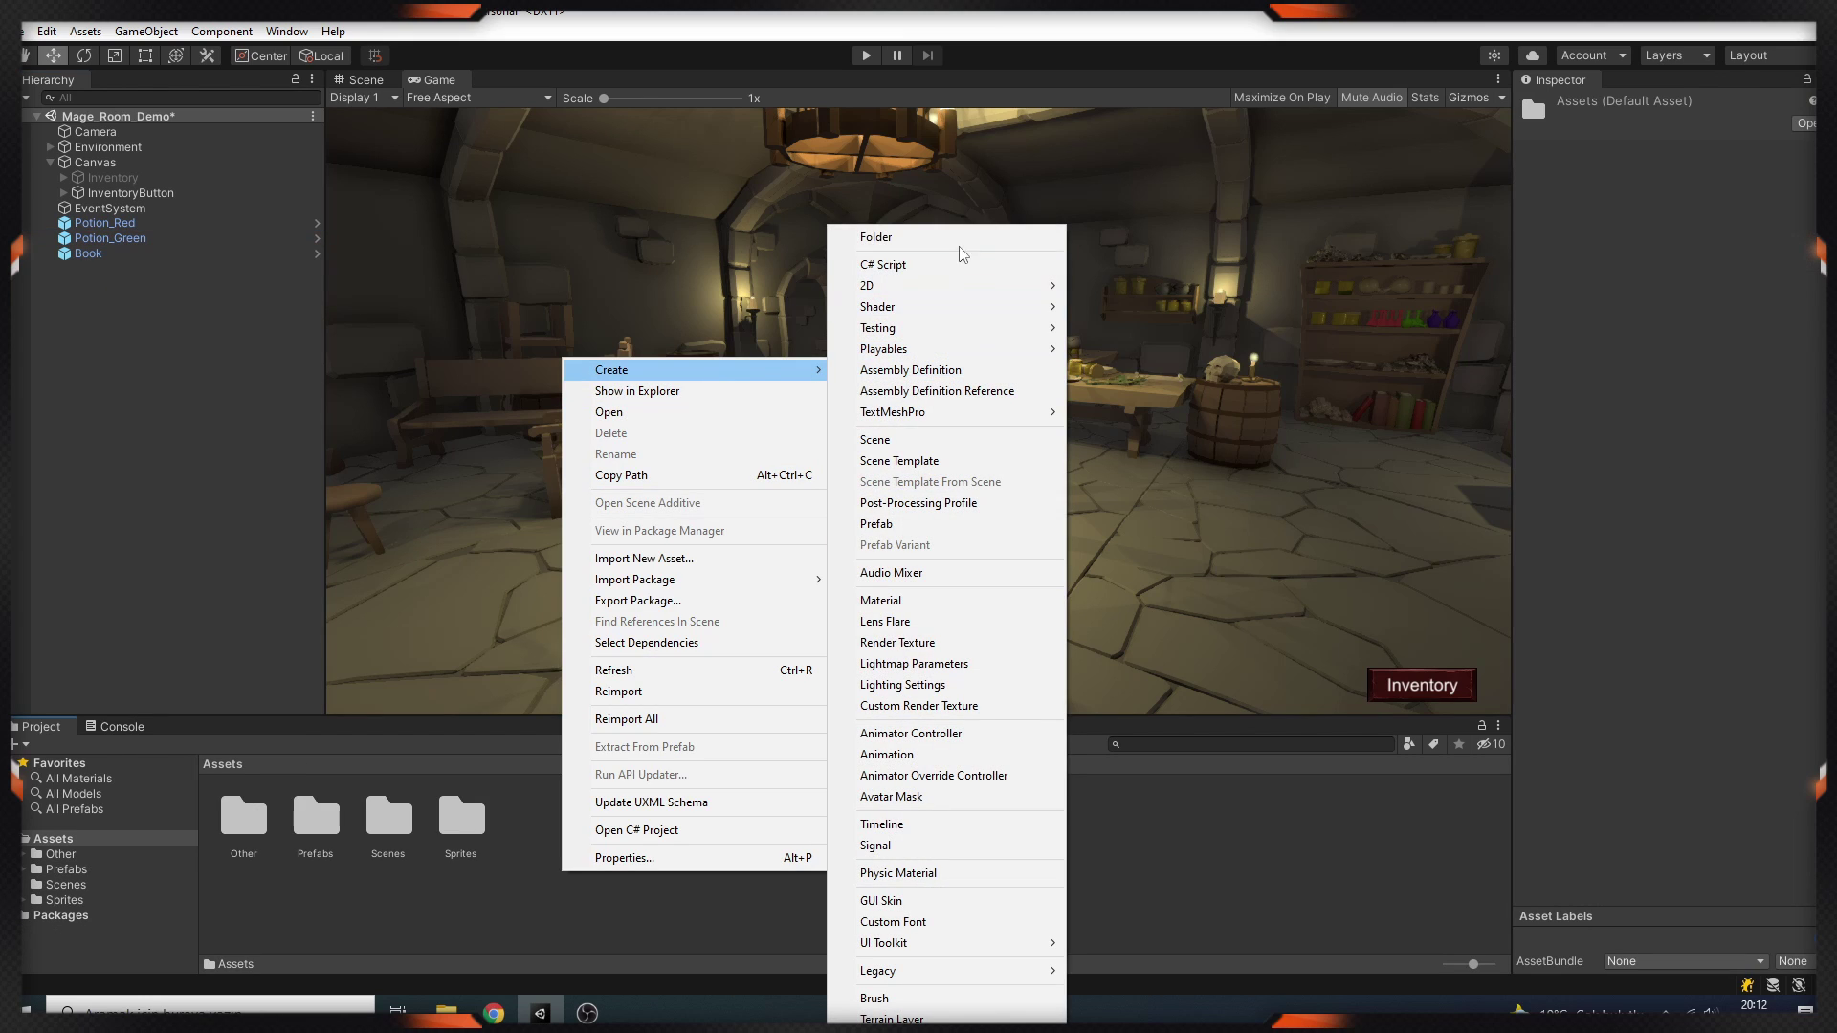
Name the new folder Scripts and open it.
key("Escape")
type("Scripts")
key("Return")
double_click(479, 838)
Create a C# script named Item in Scripts and open it in the code editor.
right_click(496, 854)
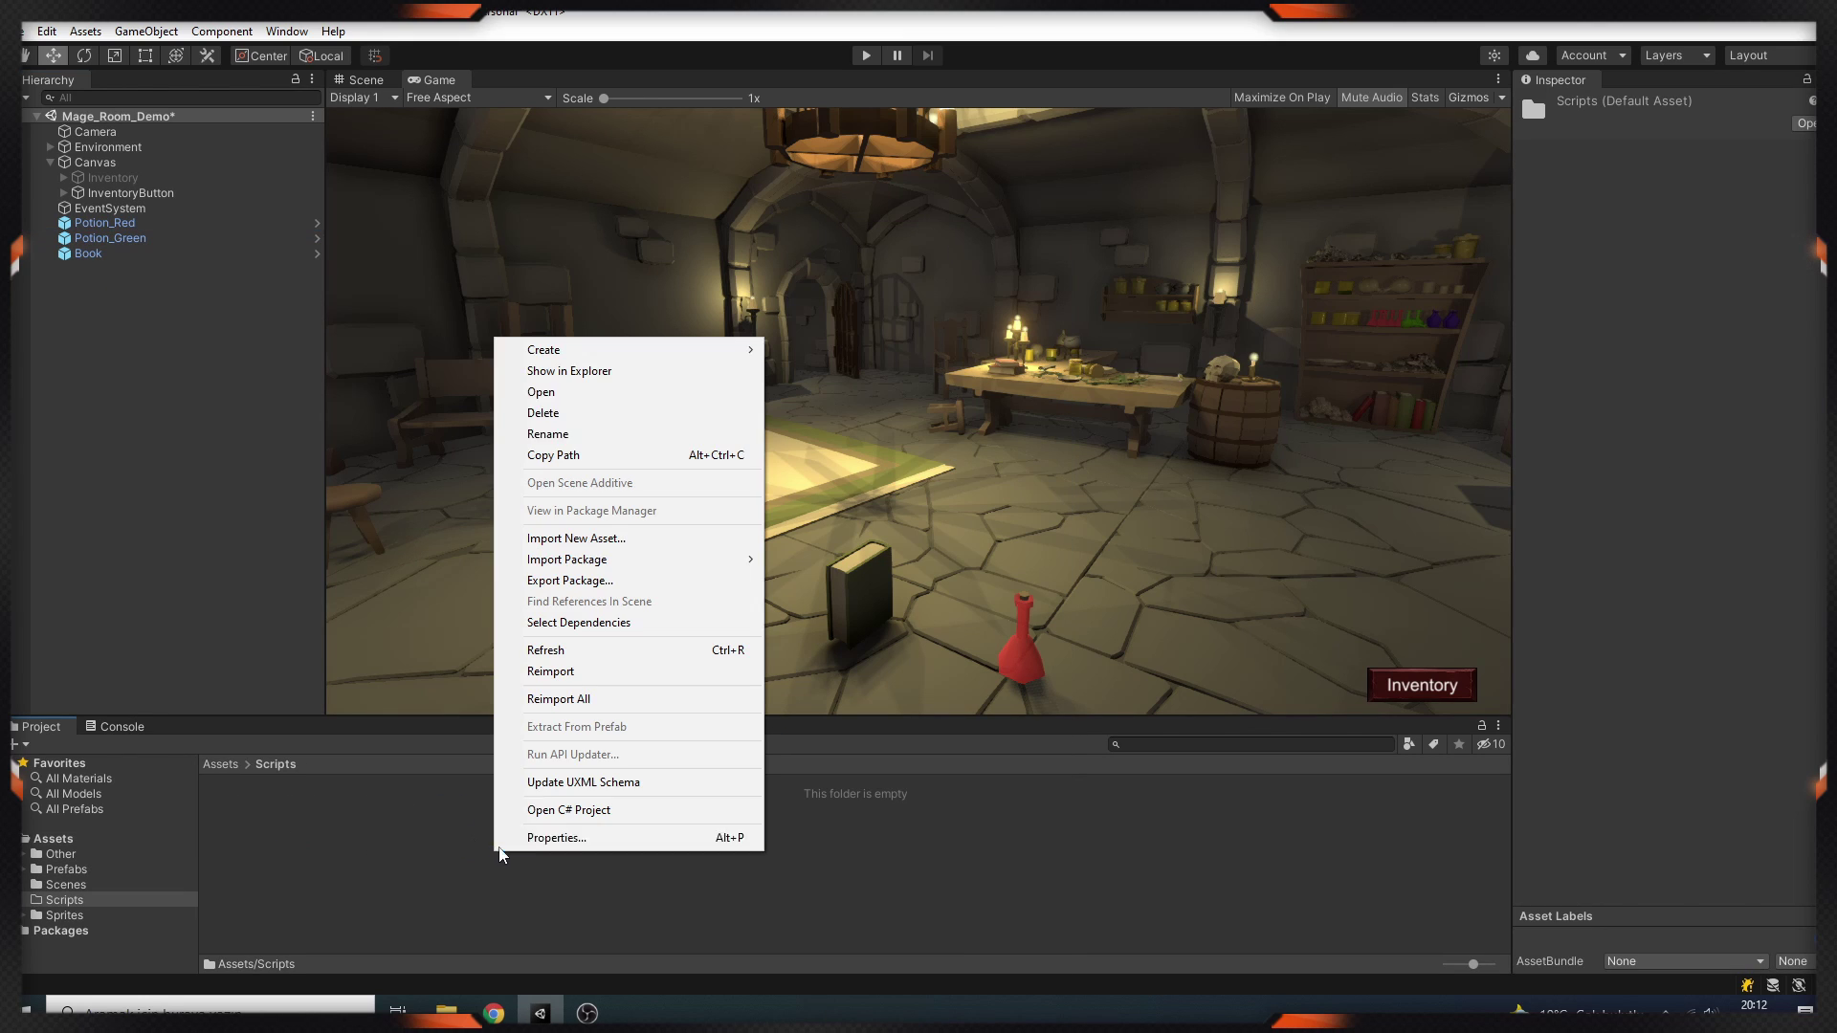
mouse_move(650, 350)
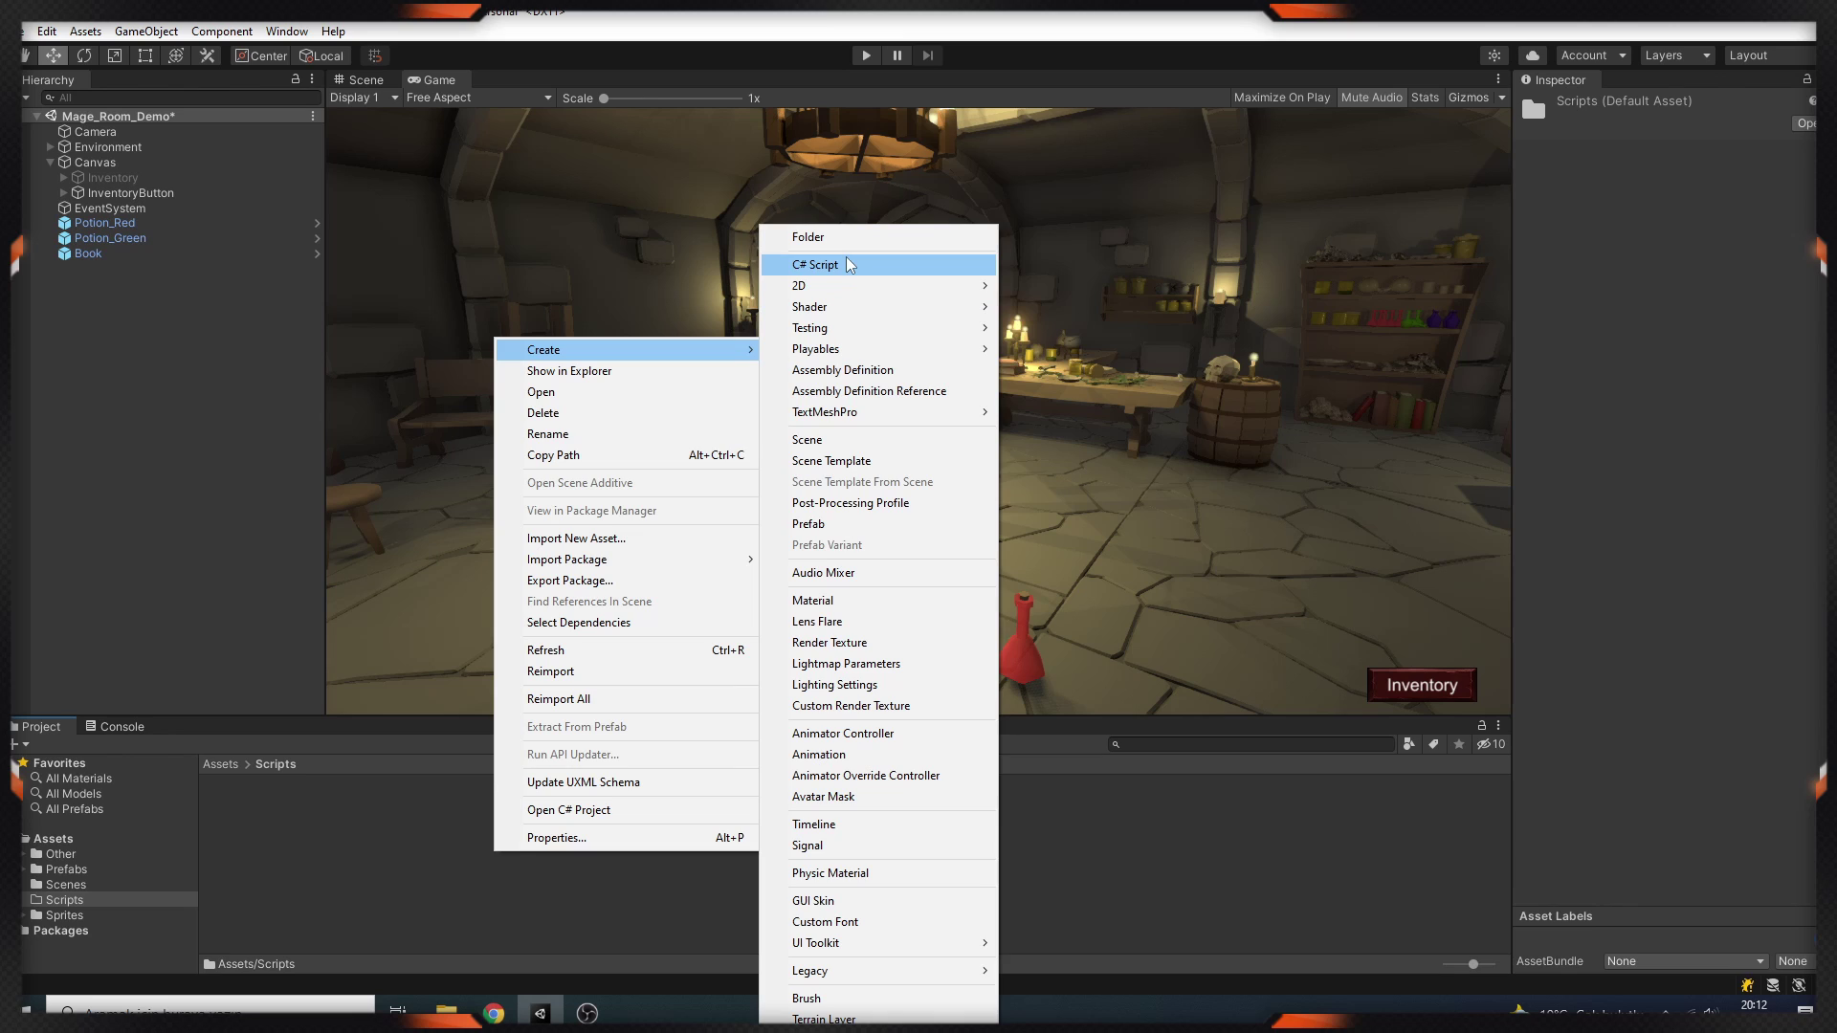
left_click(848, 265)
type("It")
key("Return")
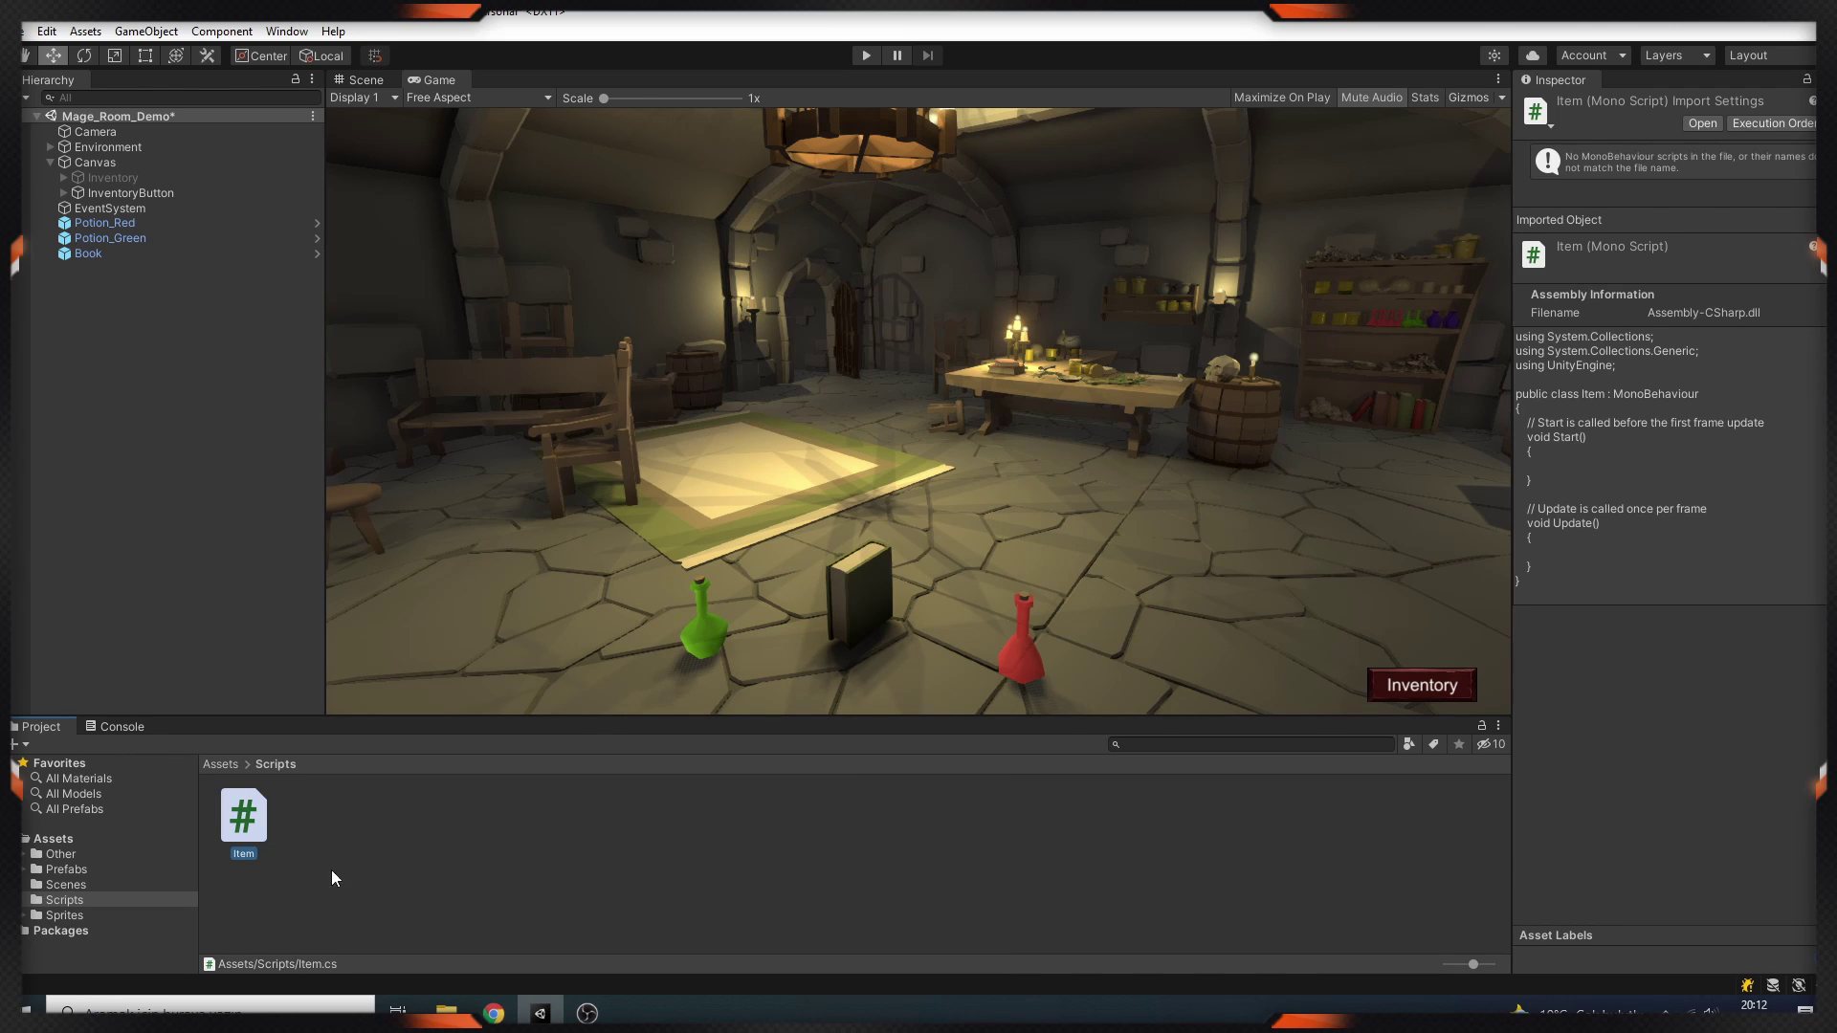
double_click(245, 818)
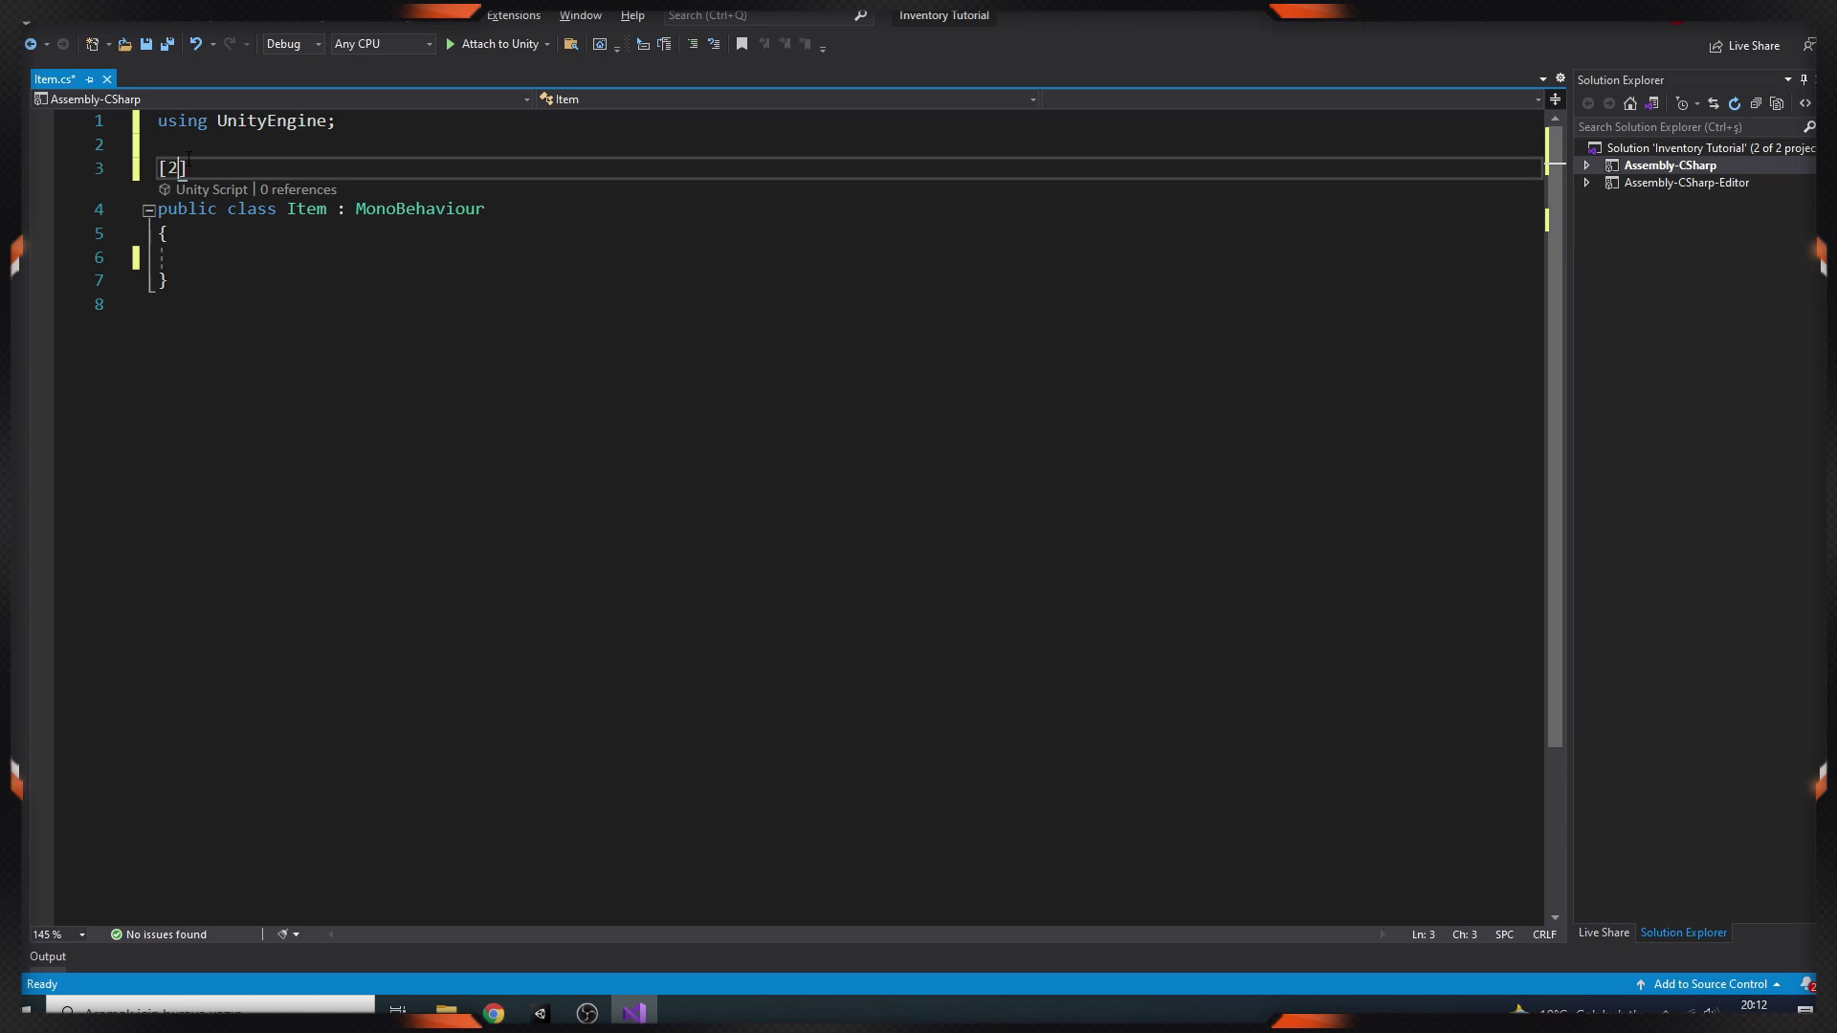
Add CreateAssetMenu with fileName 'New Item', menuName 'Item/Create New Item', and derive from ScriptableObject.
key("BackSpace")
type("CreateAssetMenu")
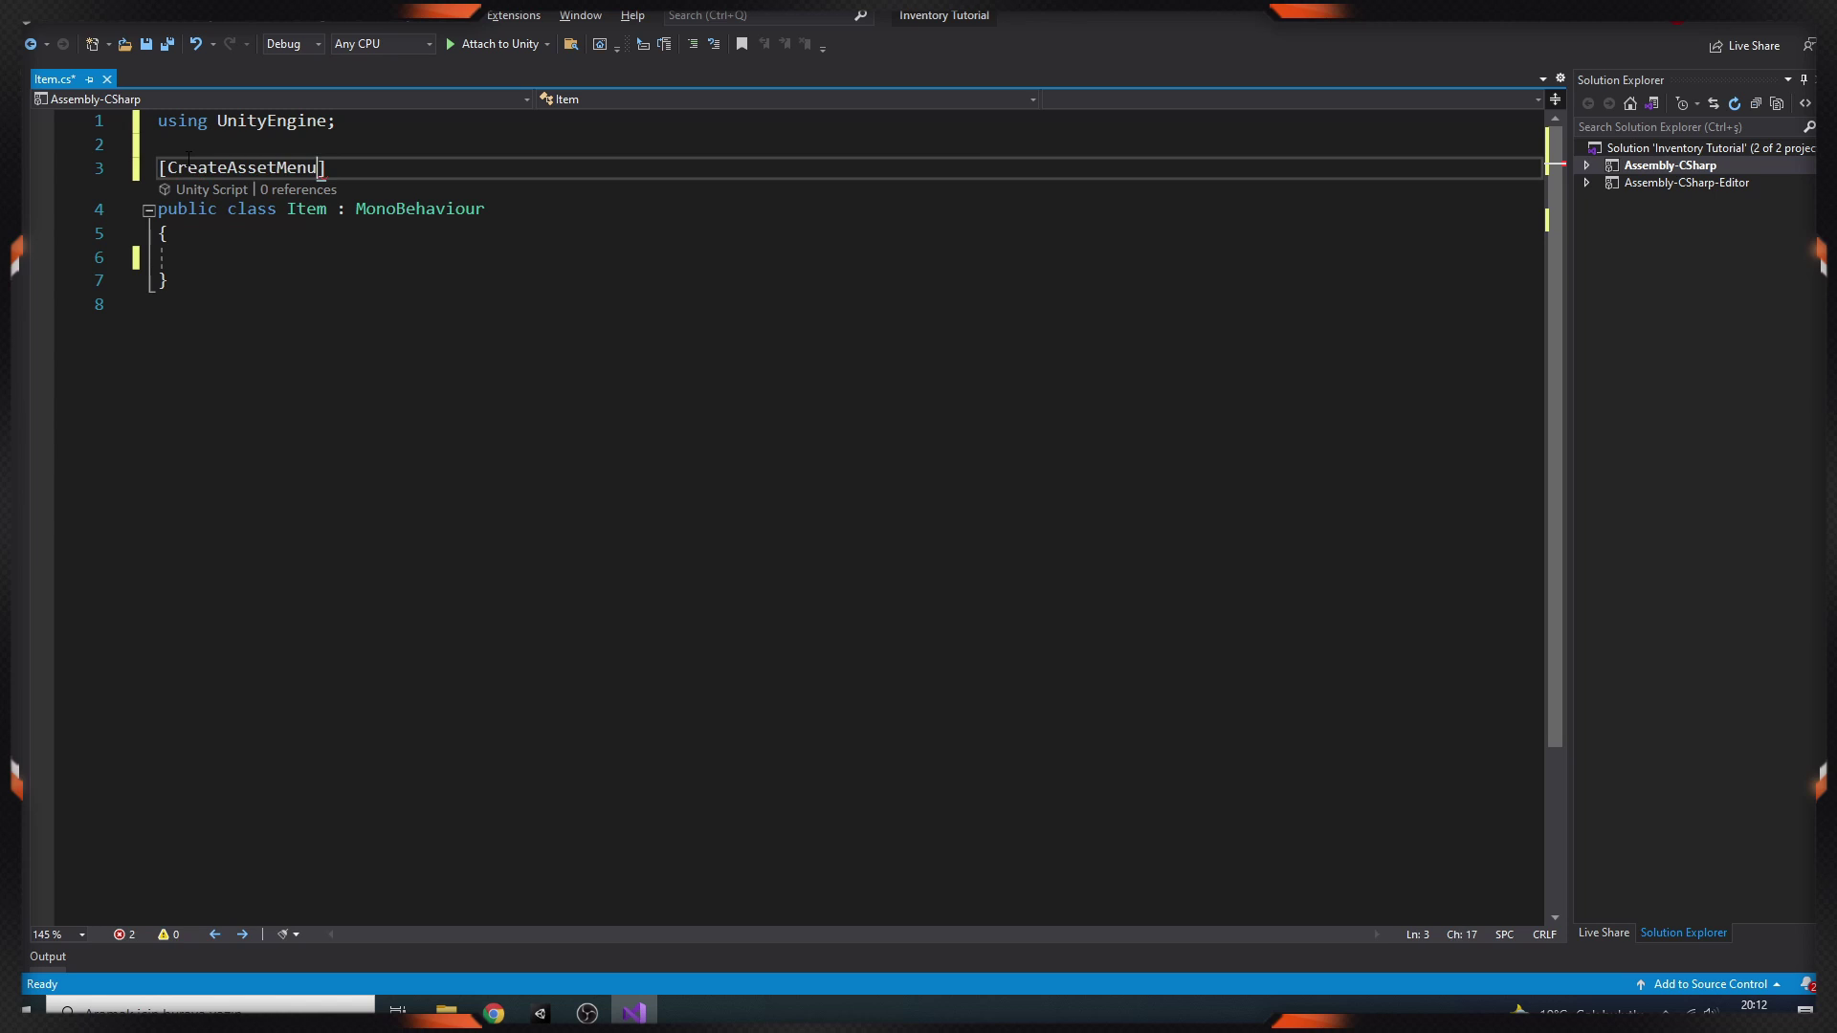
type("(fileName =\"New Item\",menuName =\"Item/Creat")
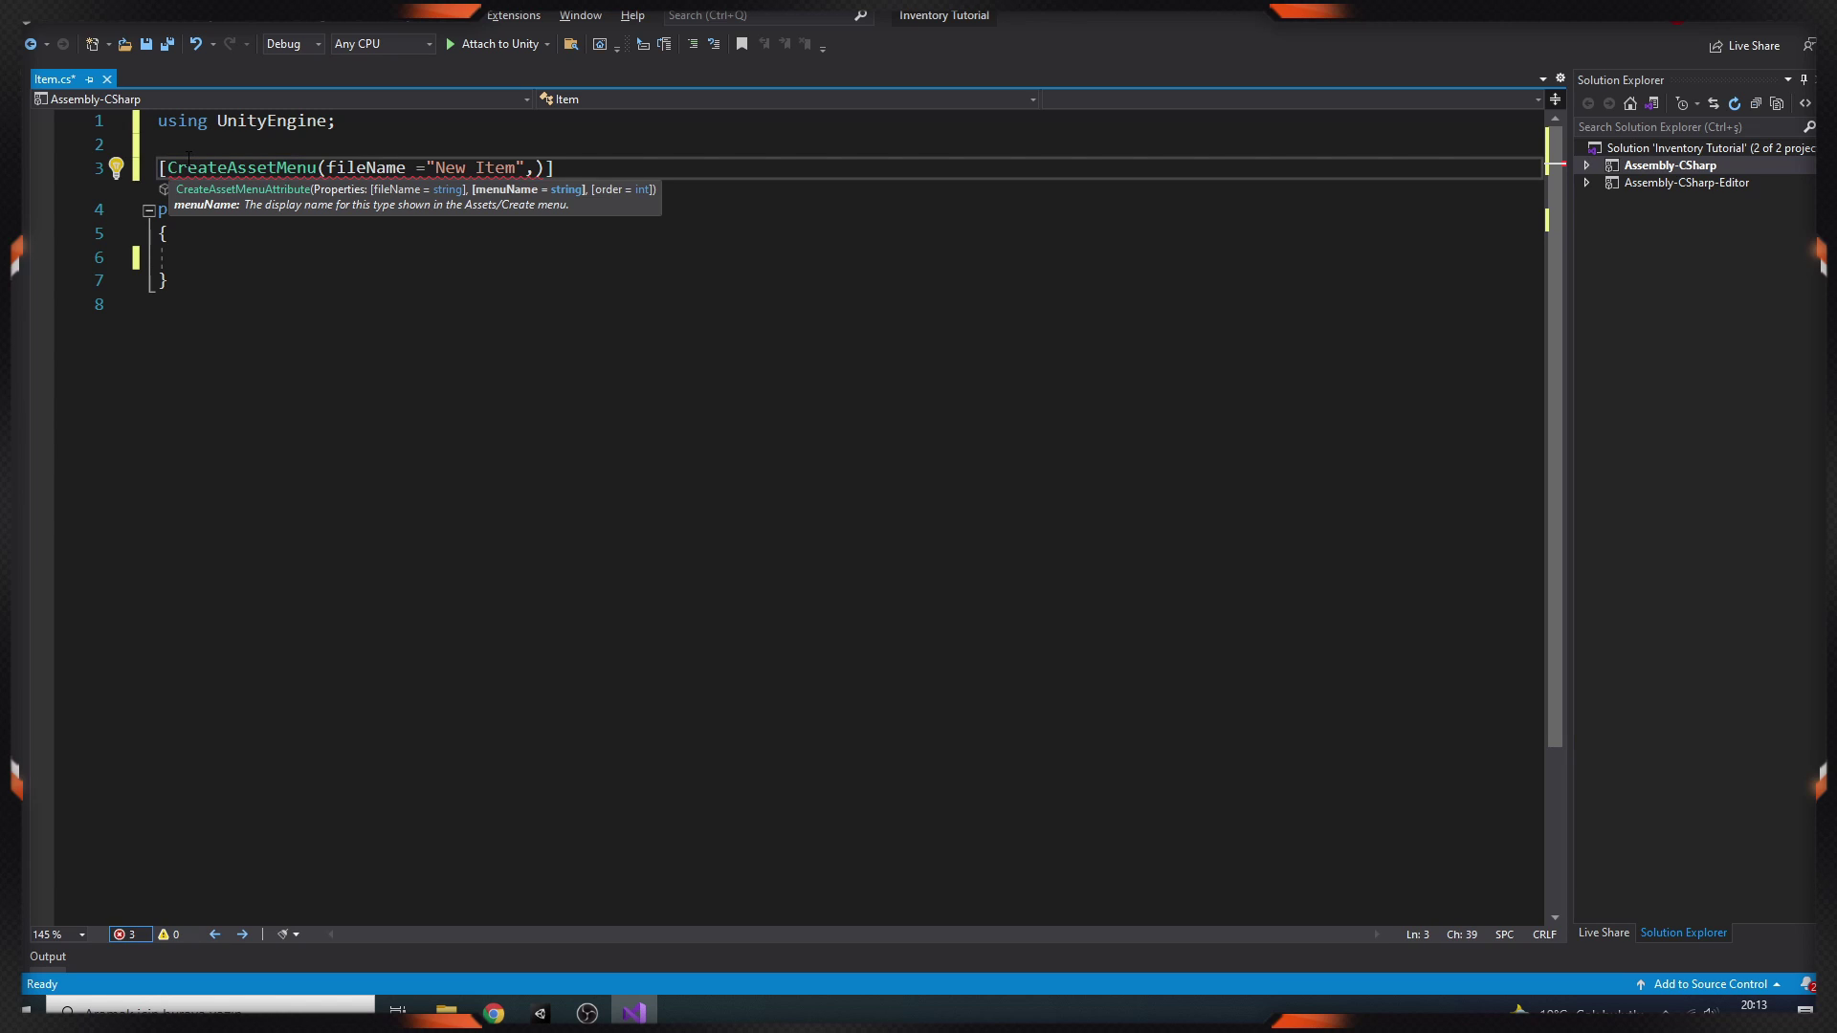
type("e")
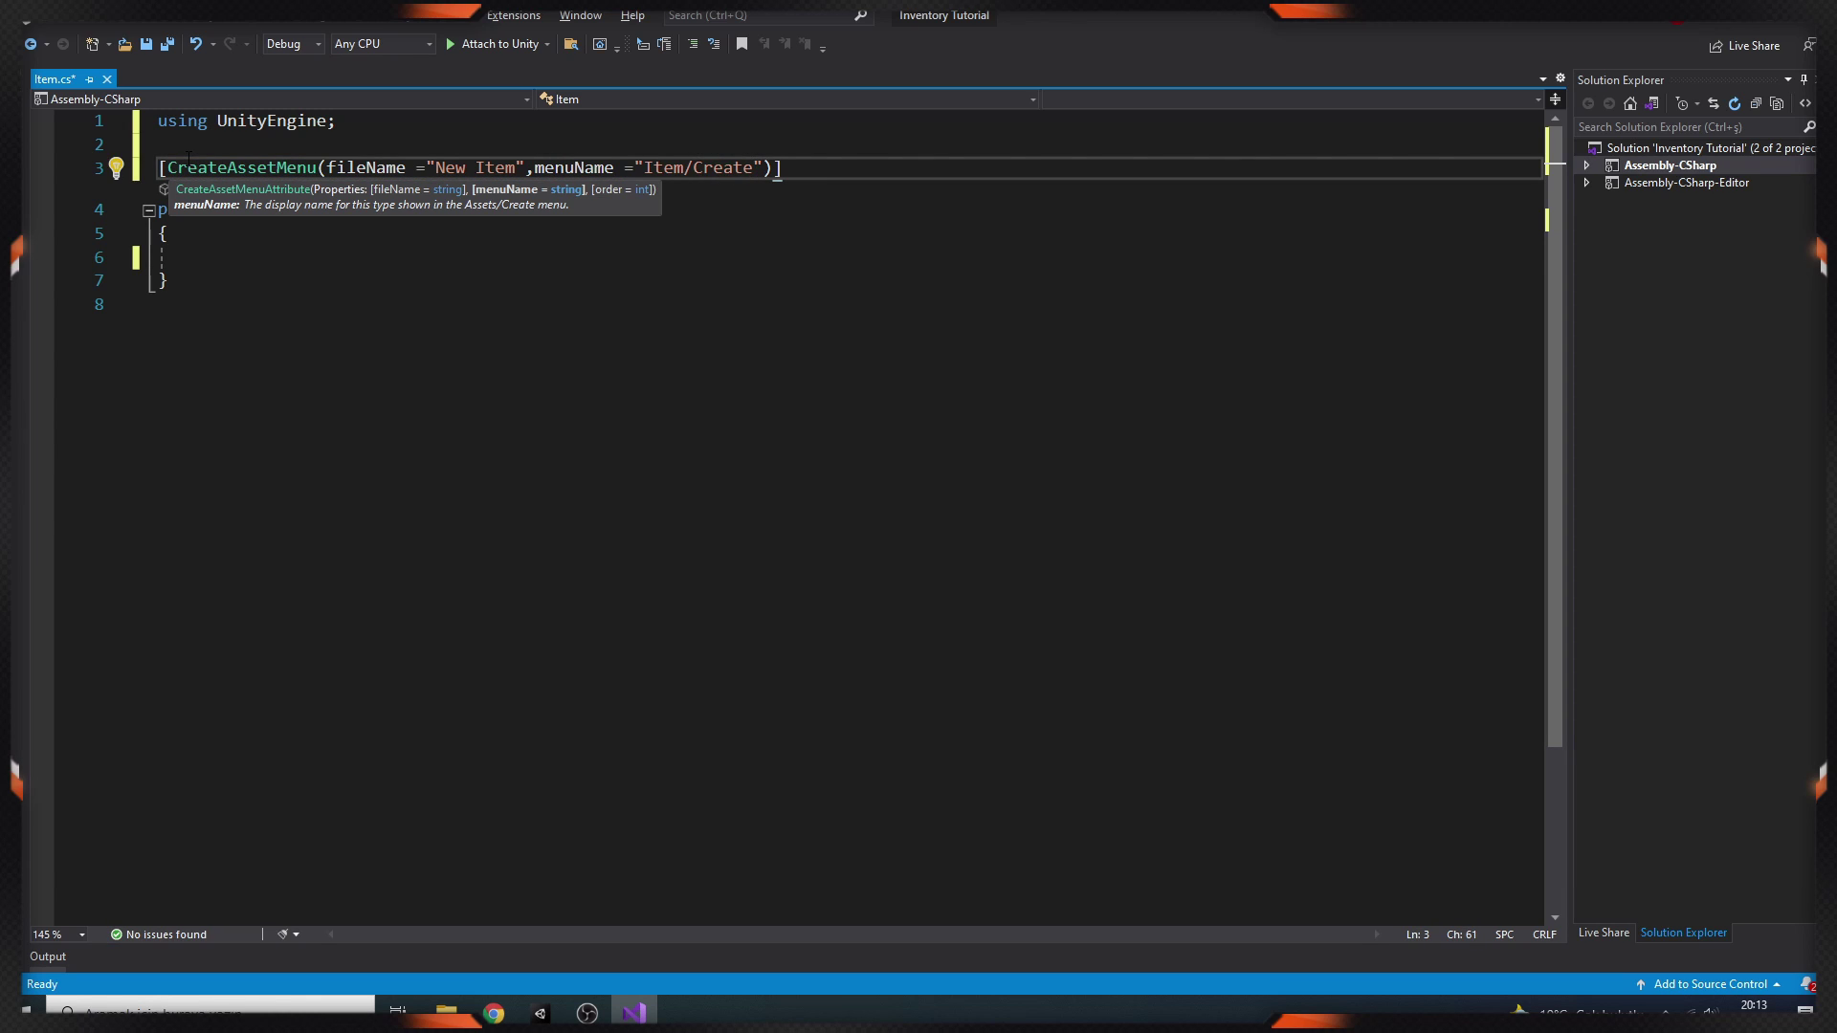
type(" New Item")
key("ctrl+s")
left_click(287, 304)
double_click(421, 208)
type("ScriptableObject")
key("Tab")
Add public id, itemName, value and Sprite icon fields, save, and return to Unity.
left_click(603, 258)
type("public int id;")
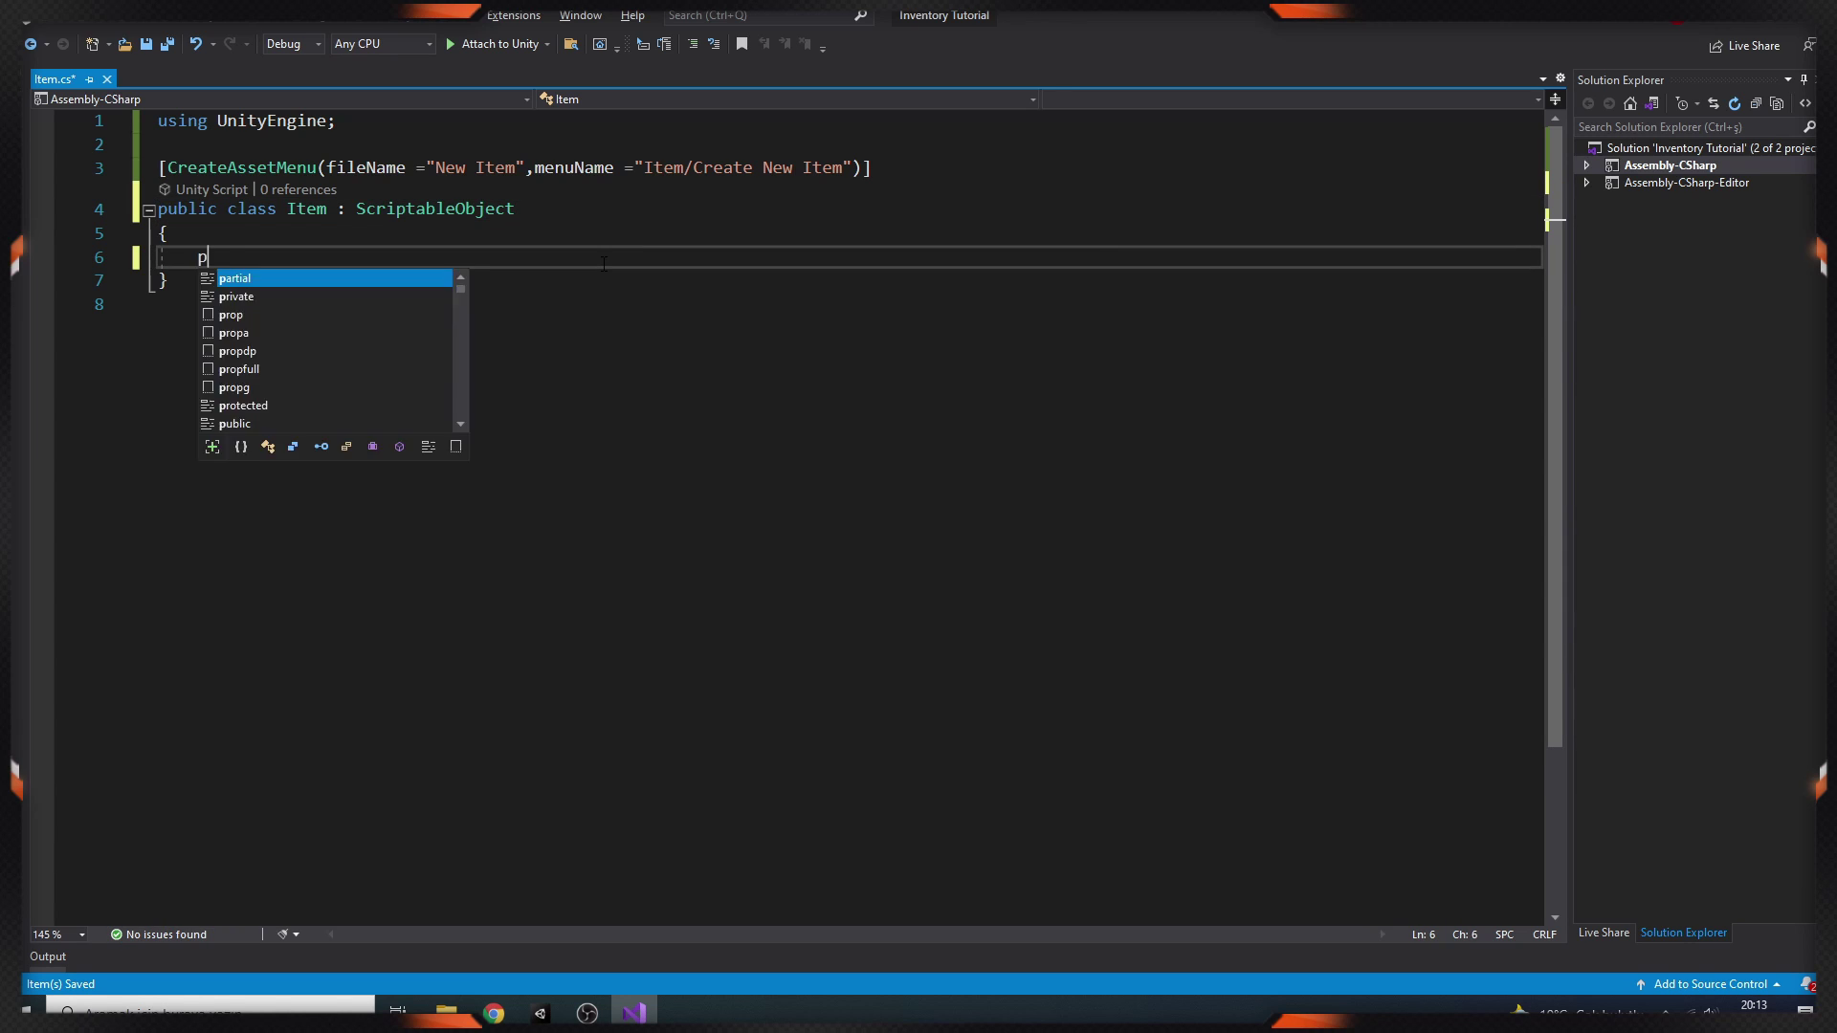
key("Return")
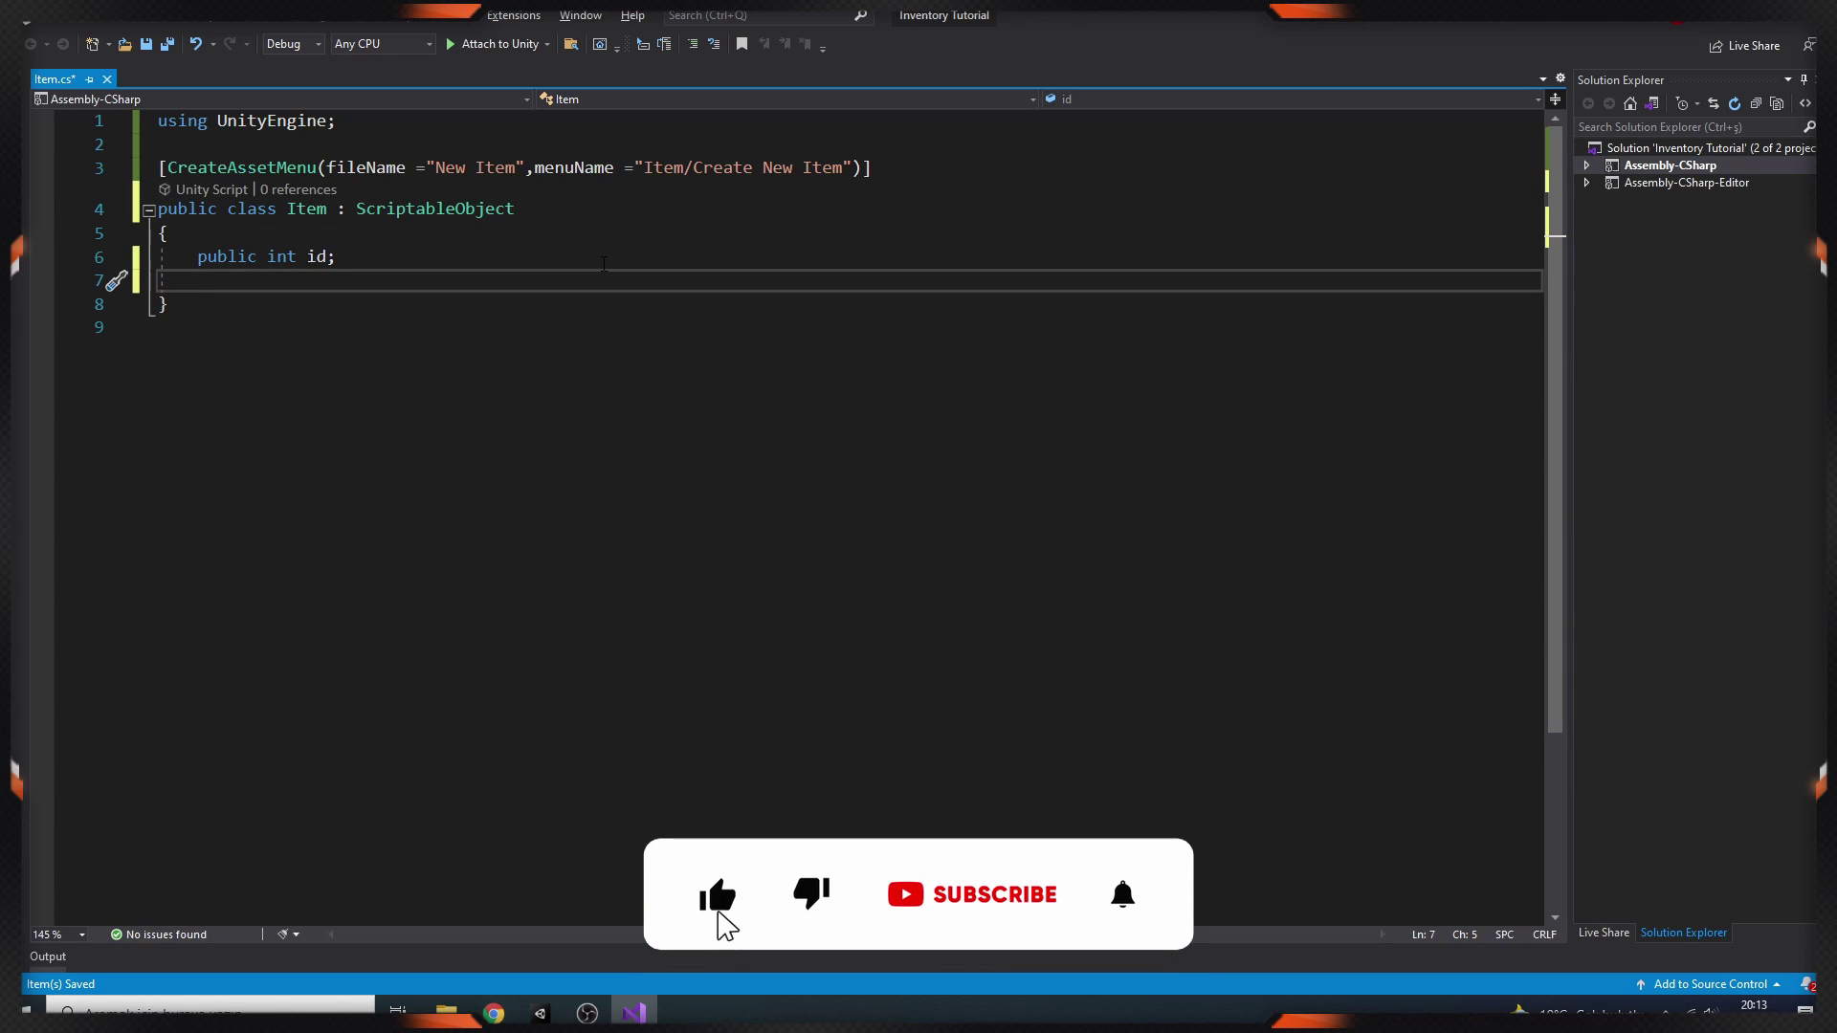
type("public string itemName;")
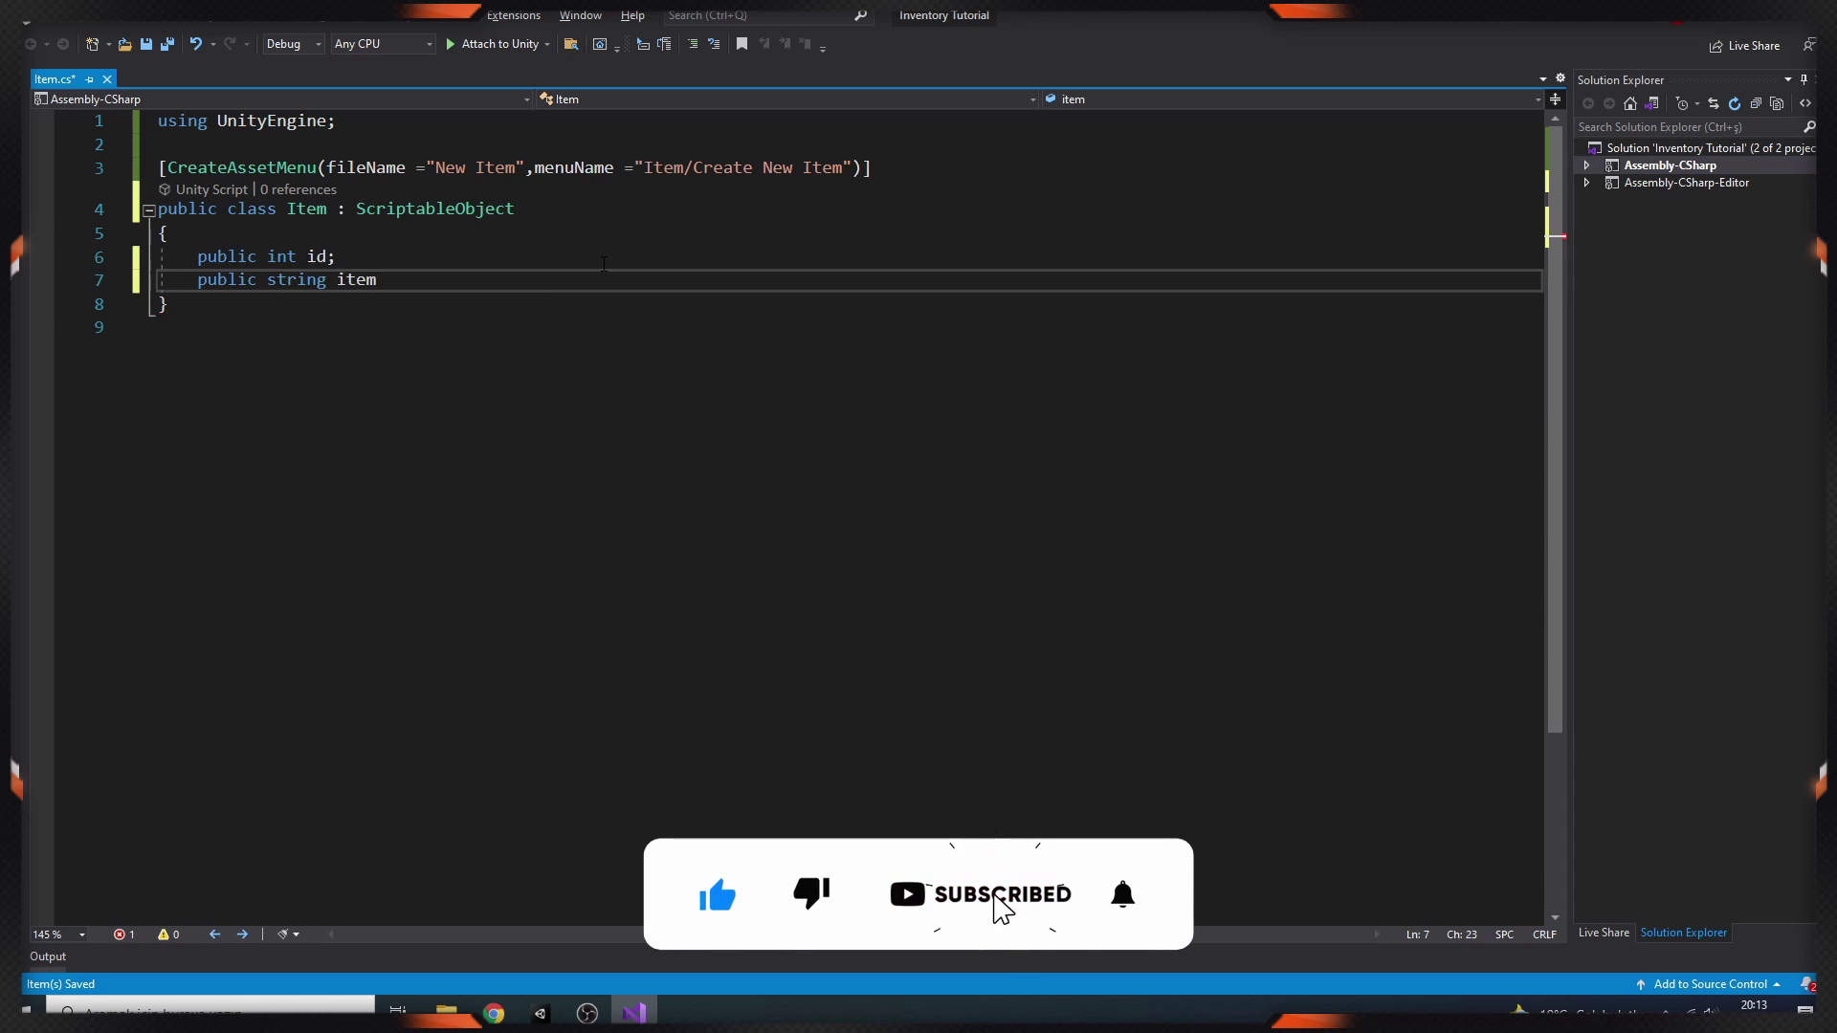
key("Return")
type("public int value;")
key("Return")
type("public int")
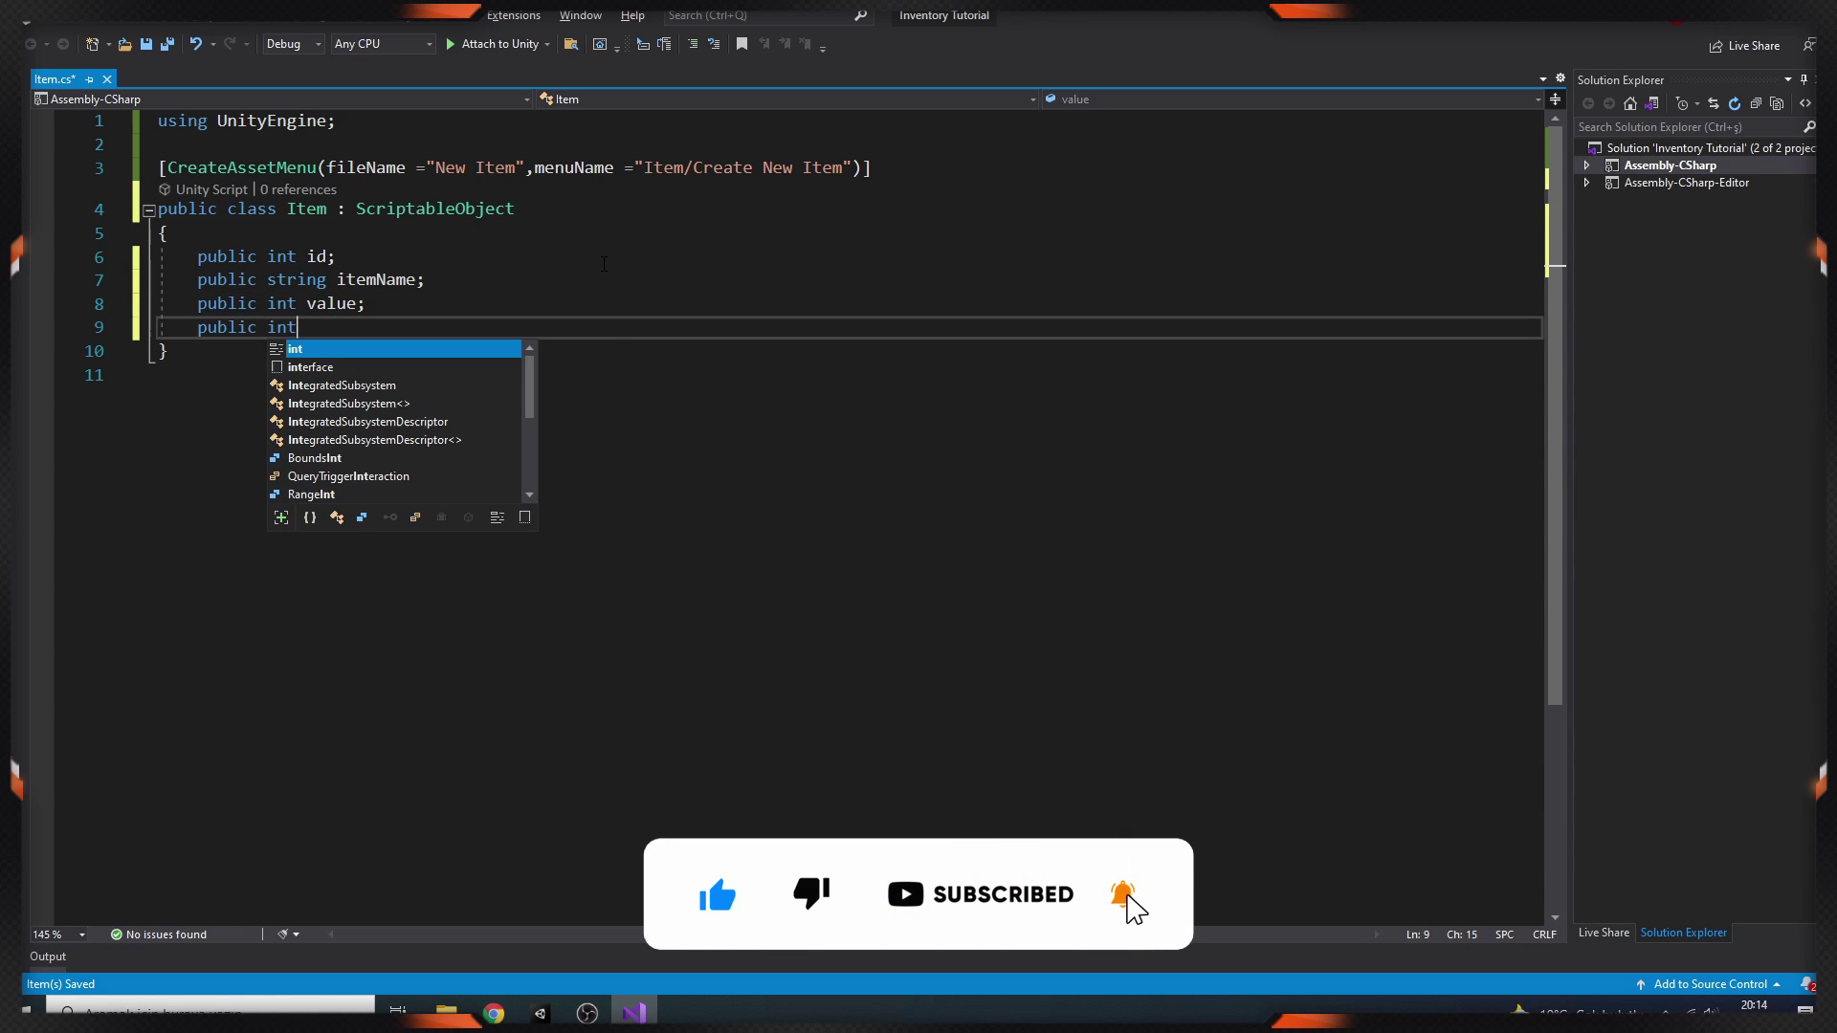
key("BackSpace")
key("BackSpace")
key("BackSpace")
type("spr")
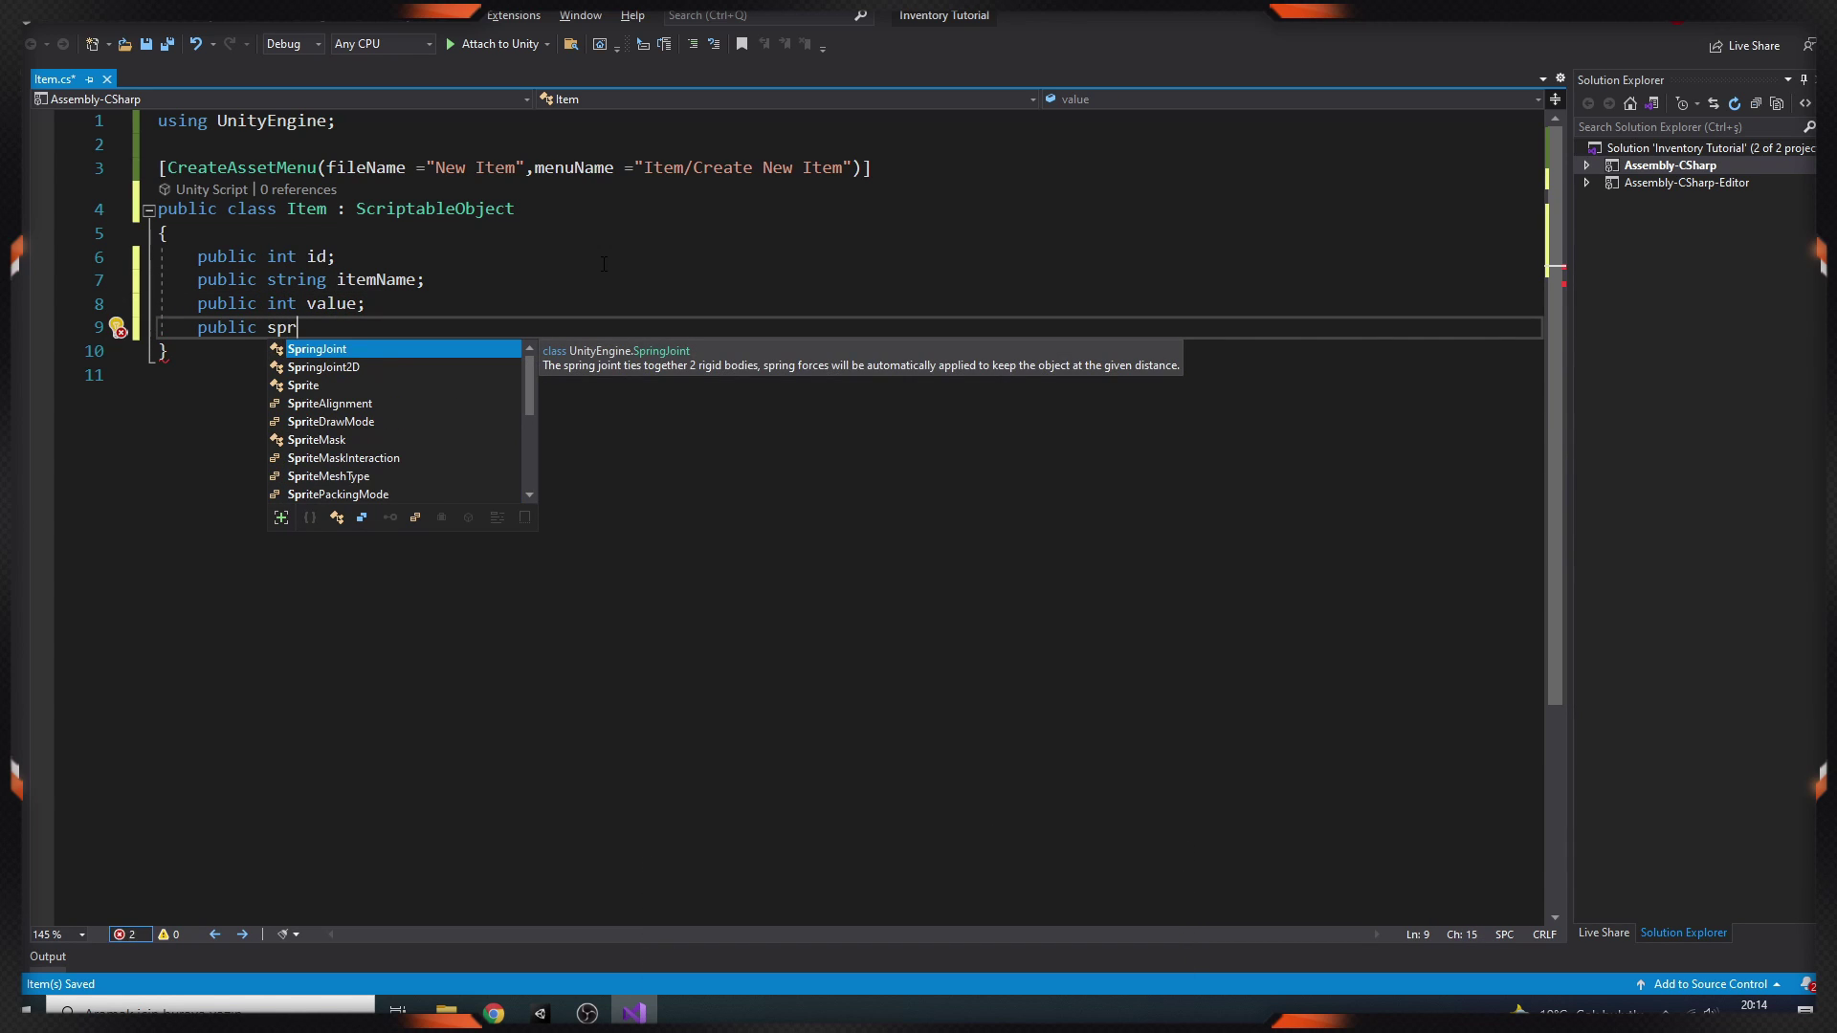
type("ite icon")
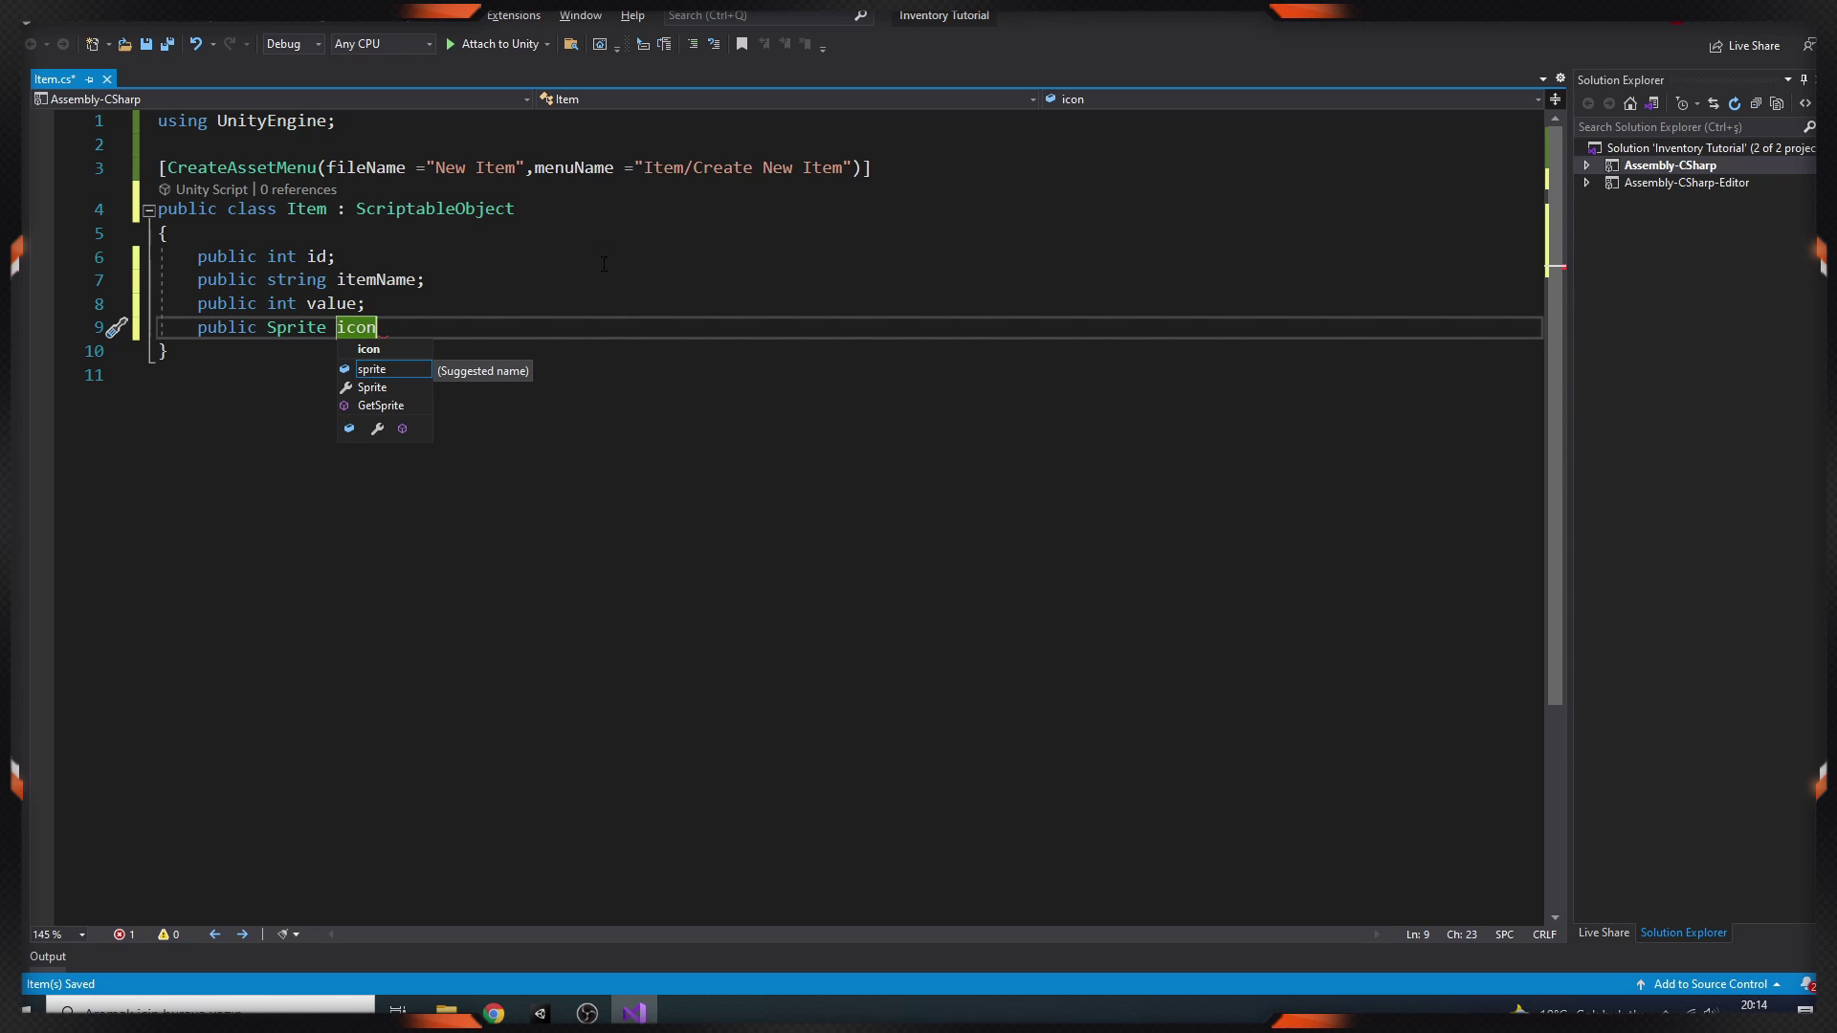
type(";")
key("ctrl+s")
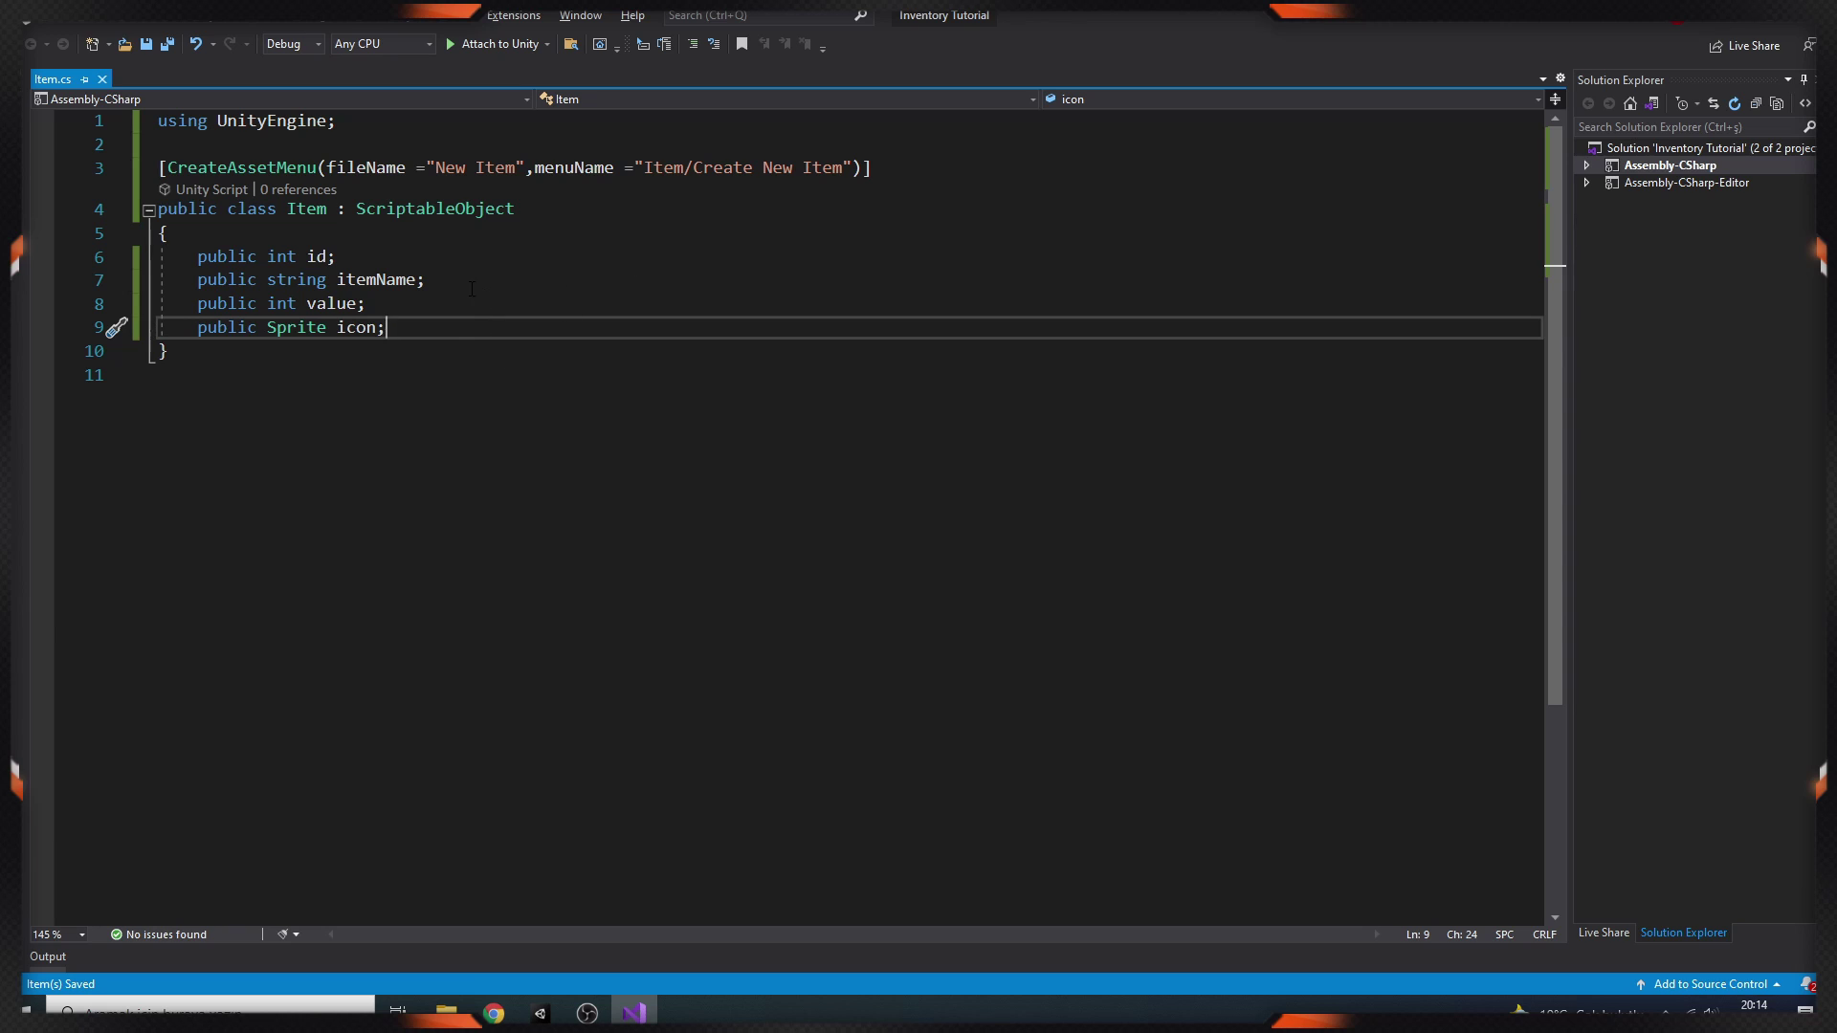
key("alt+Tab")
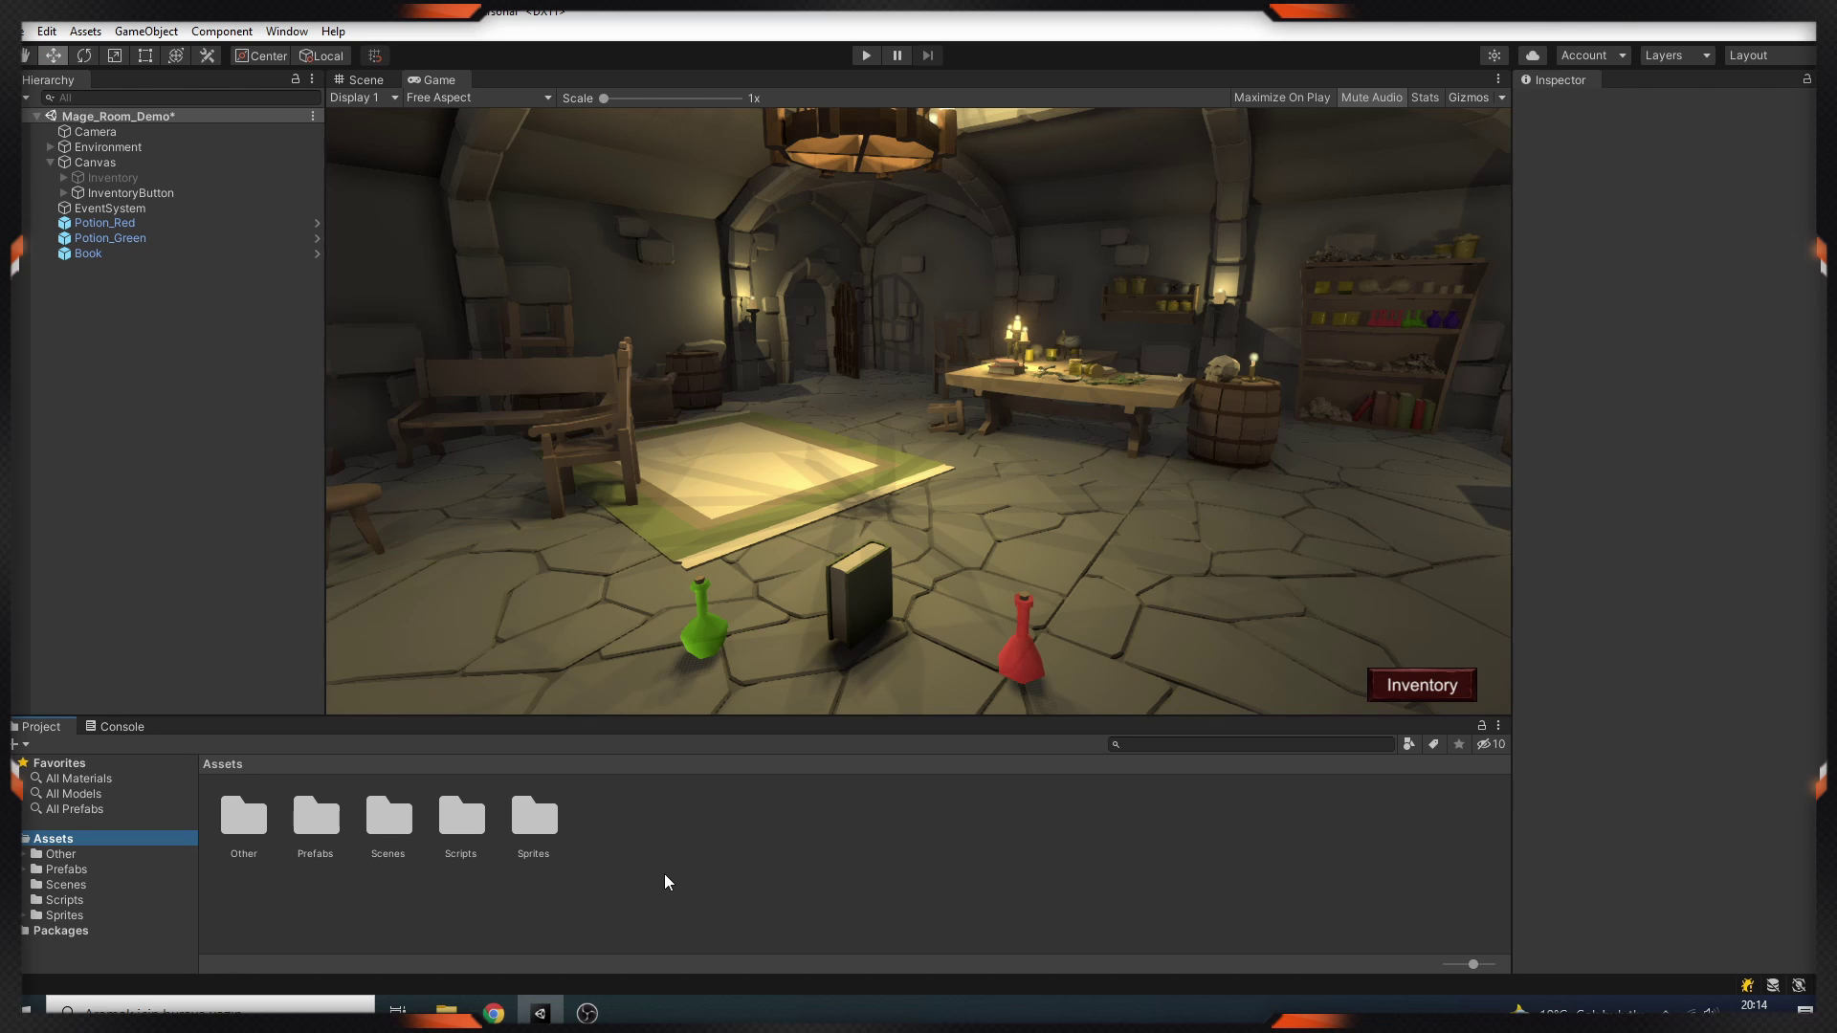
Create a new Items folder in Assets and open it.
right_click(636, 887)
mouse_move(689, 377)
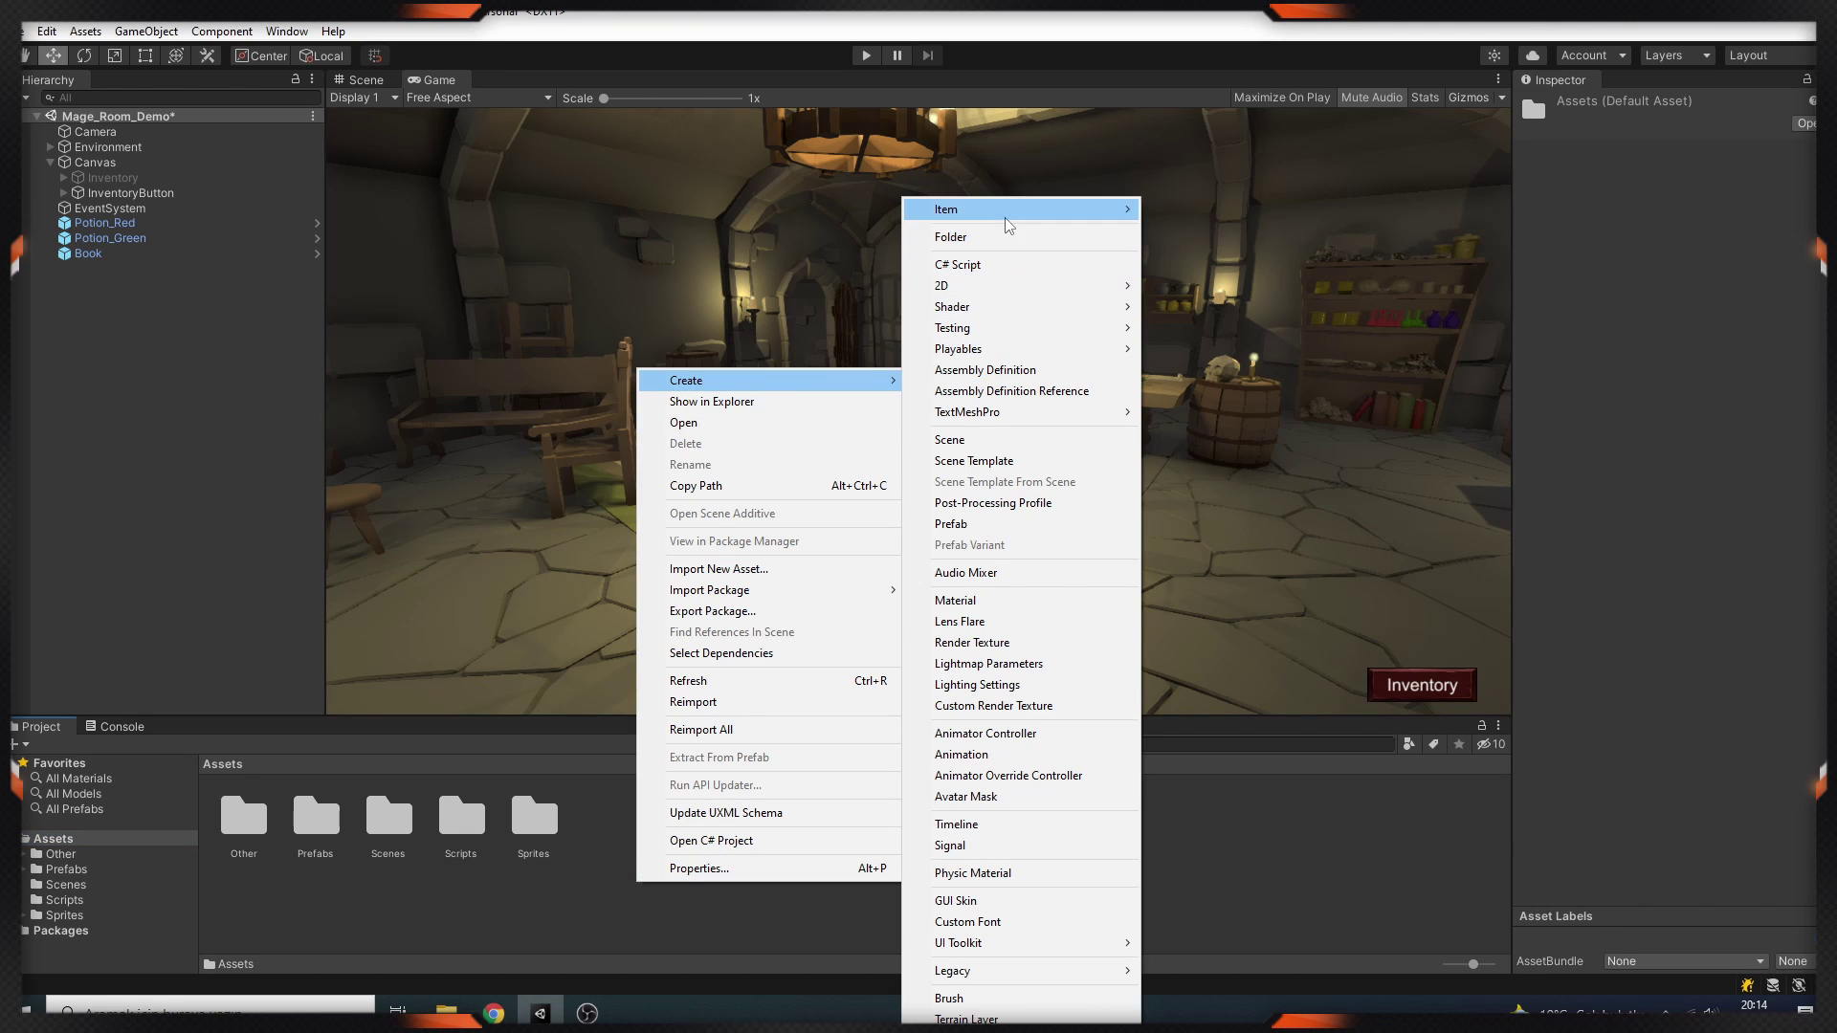
left_click(947, 209)
type("Items")
key("Return")
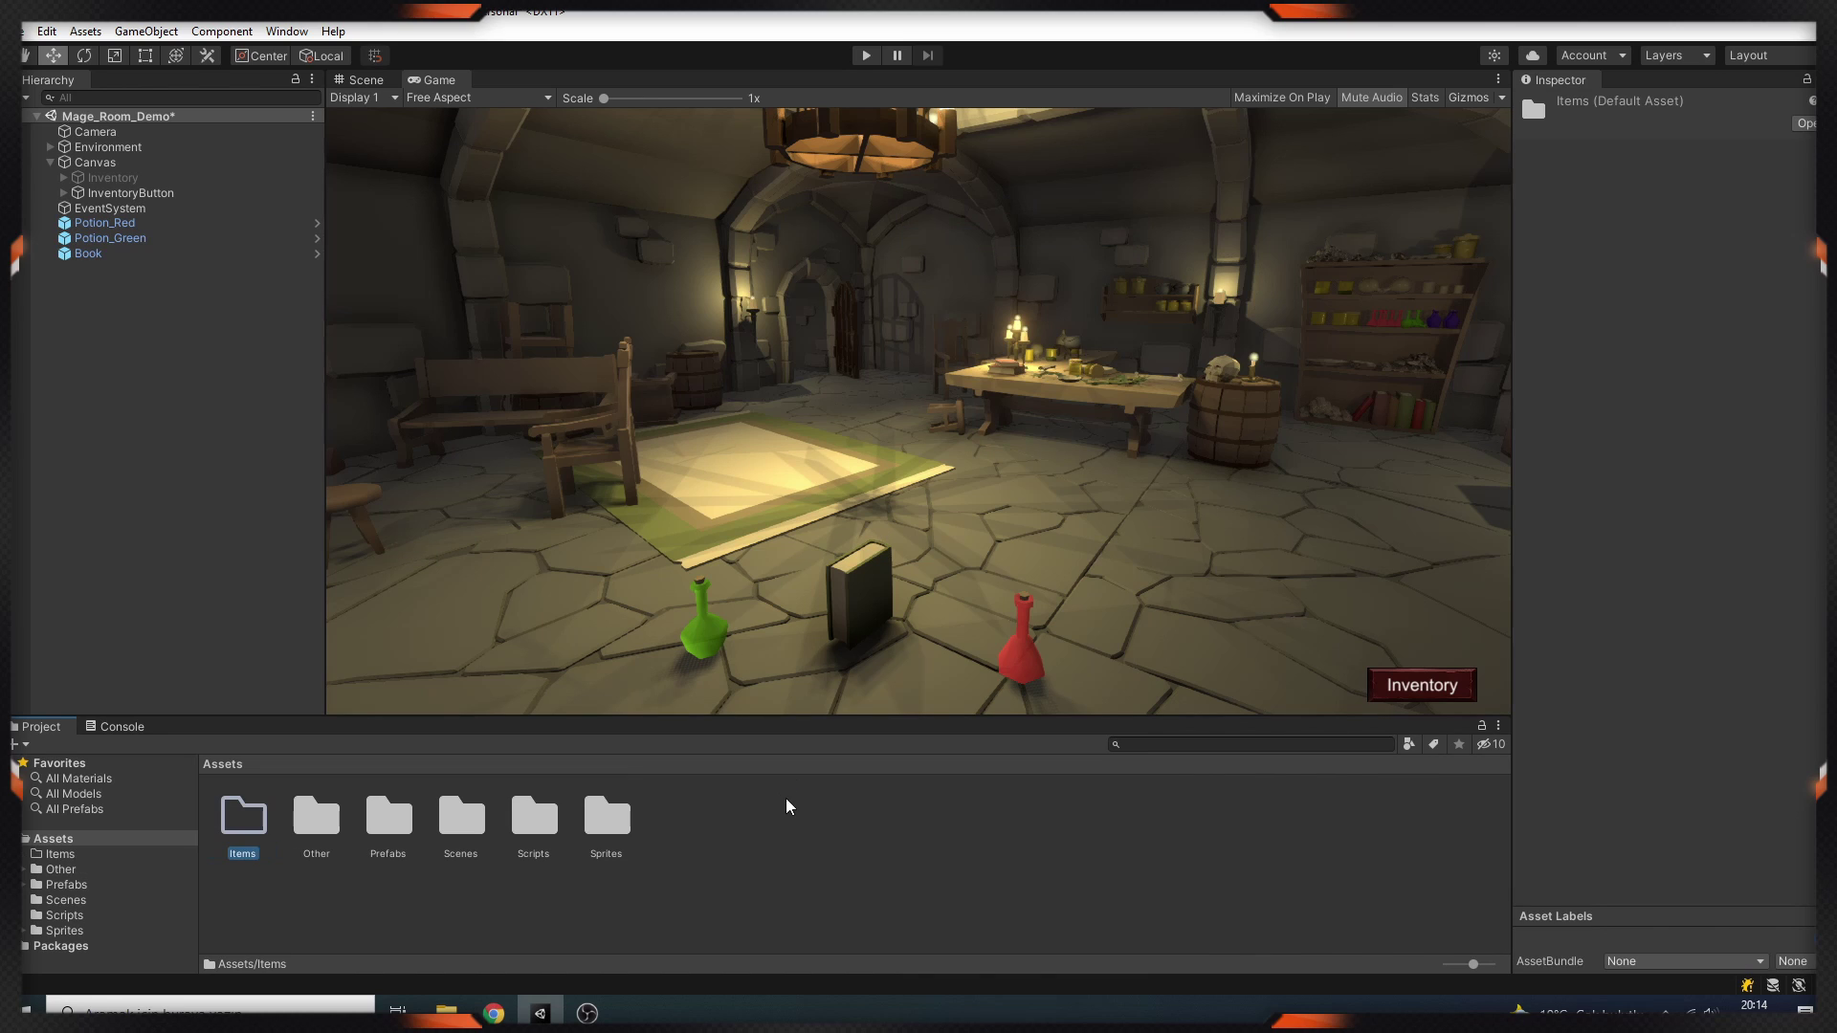
double_click(250, 818)
Create an Item asset named RedPotion in the Items folder.
right_click(356, 854)
mouse_move(520, 353)
mouse_move(729, 206)
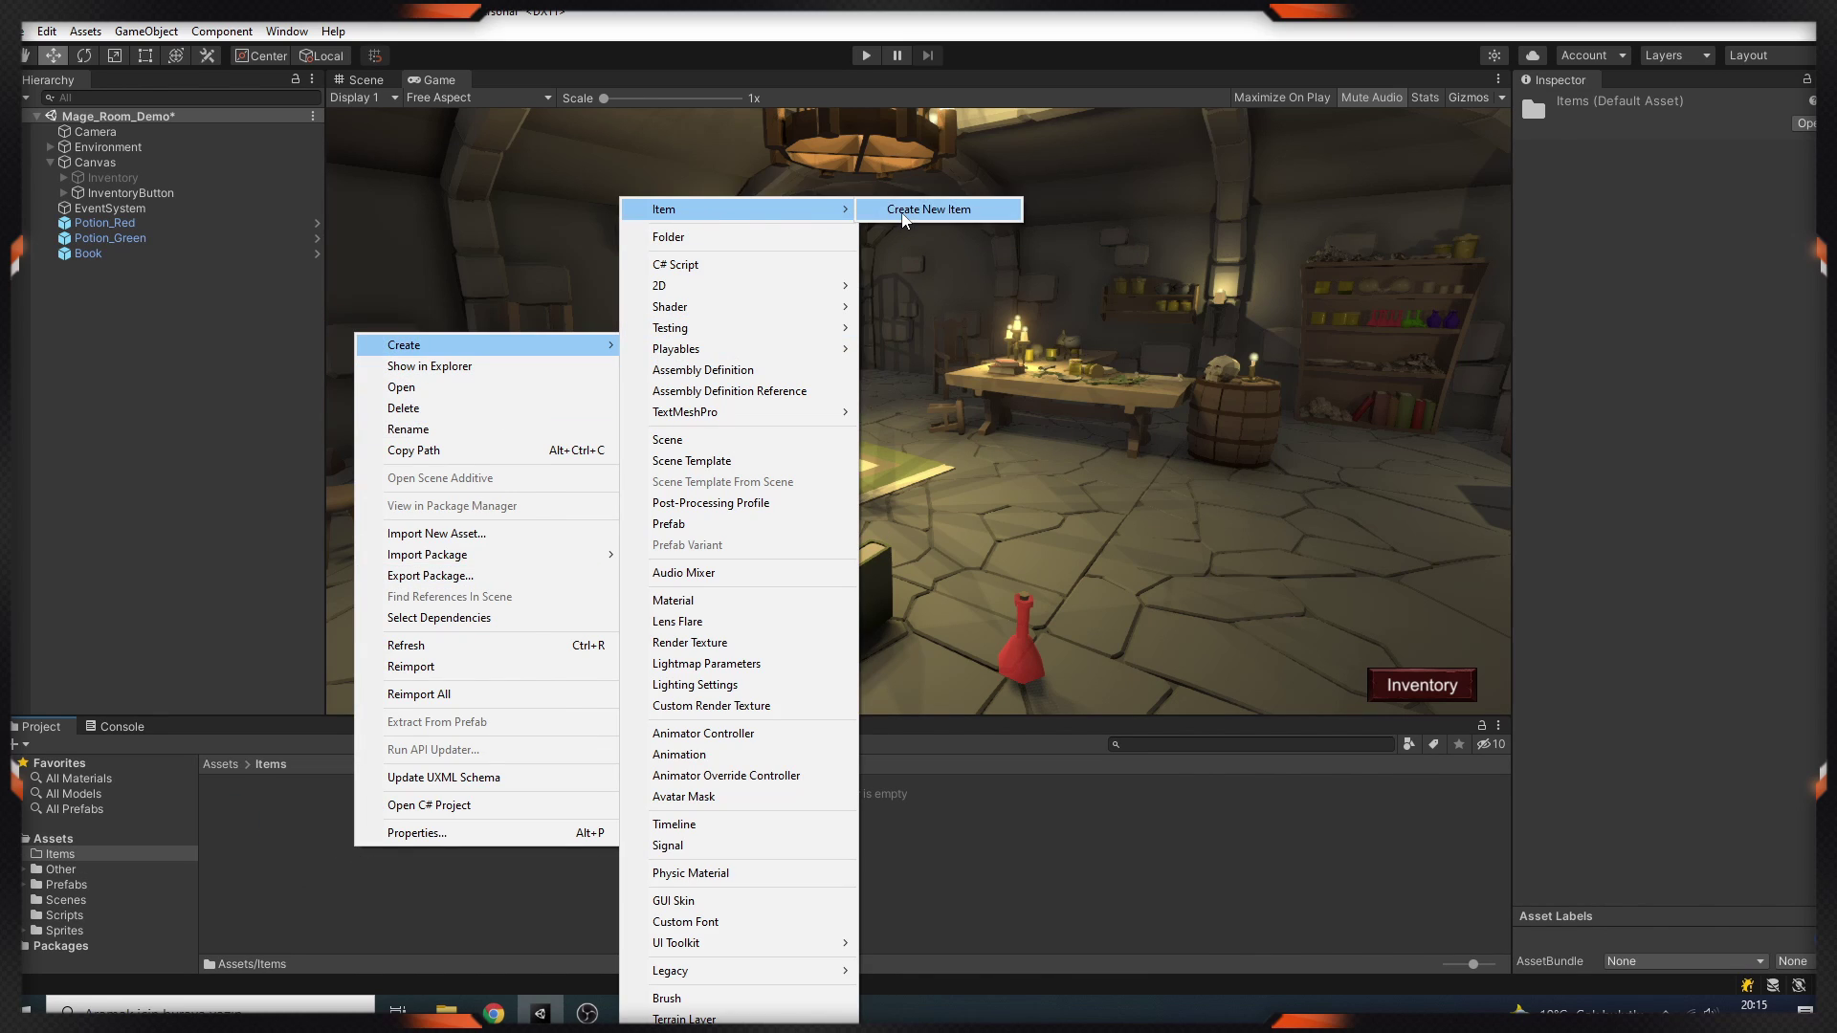
left_click(937, 209)
type("RedPot")
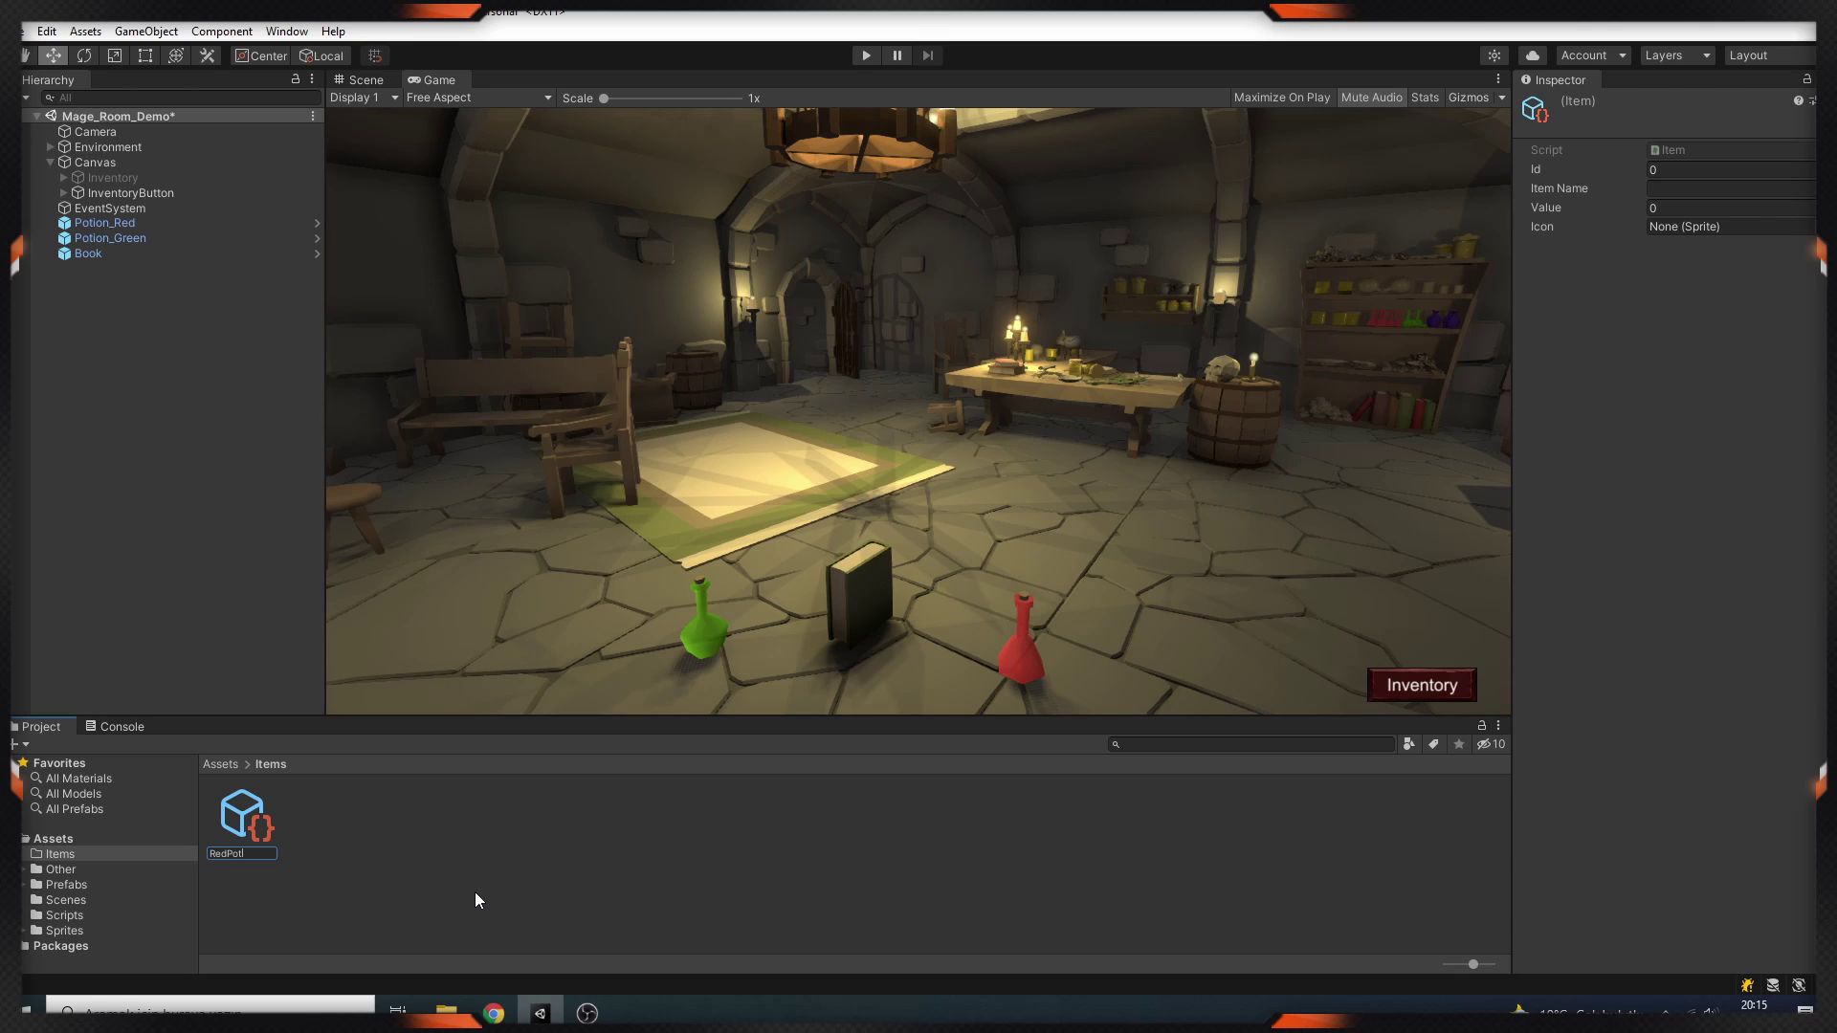
type("ion")
key("Return")
Give RedPotion Id 1, Item Name 'Red Pot' and the RedPotion icon sprite.
left_click(1690, 173)
type("1")
left_click(1676, 188)
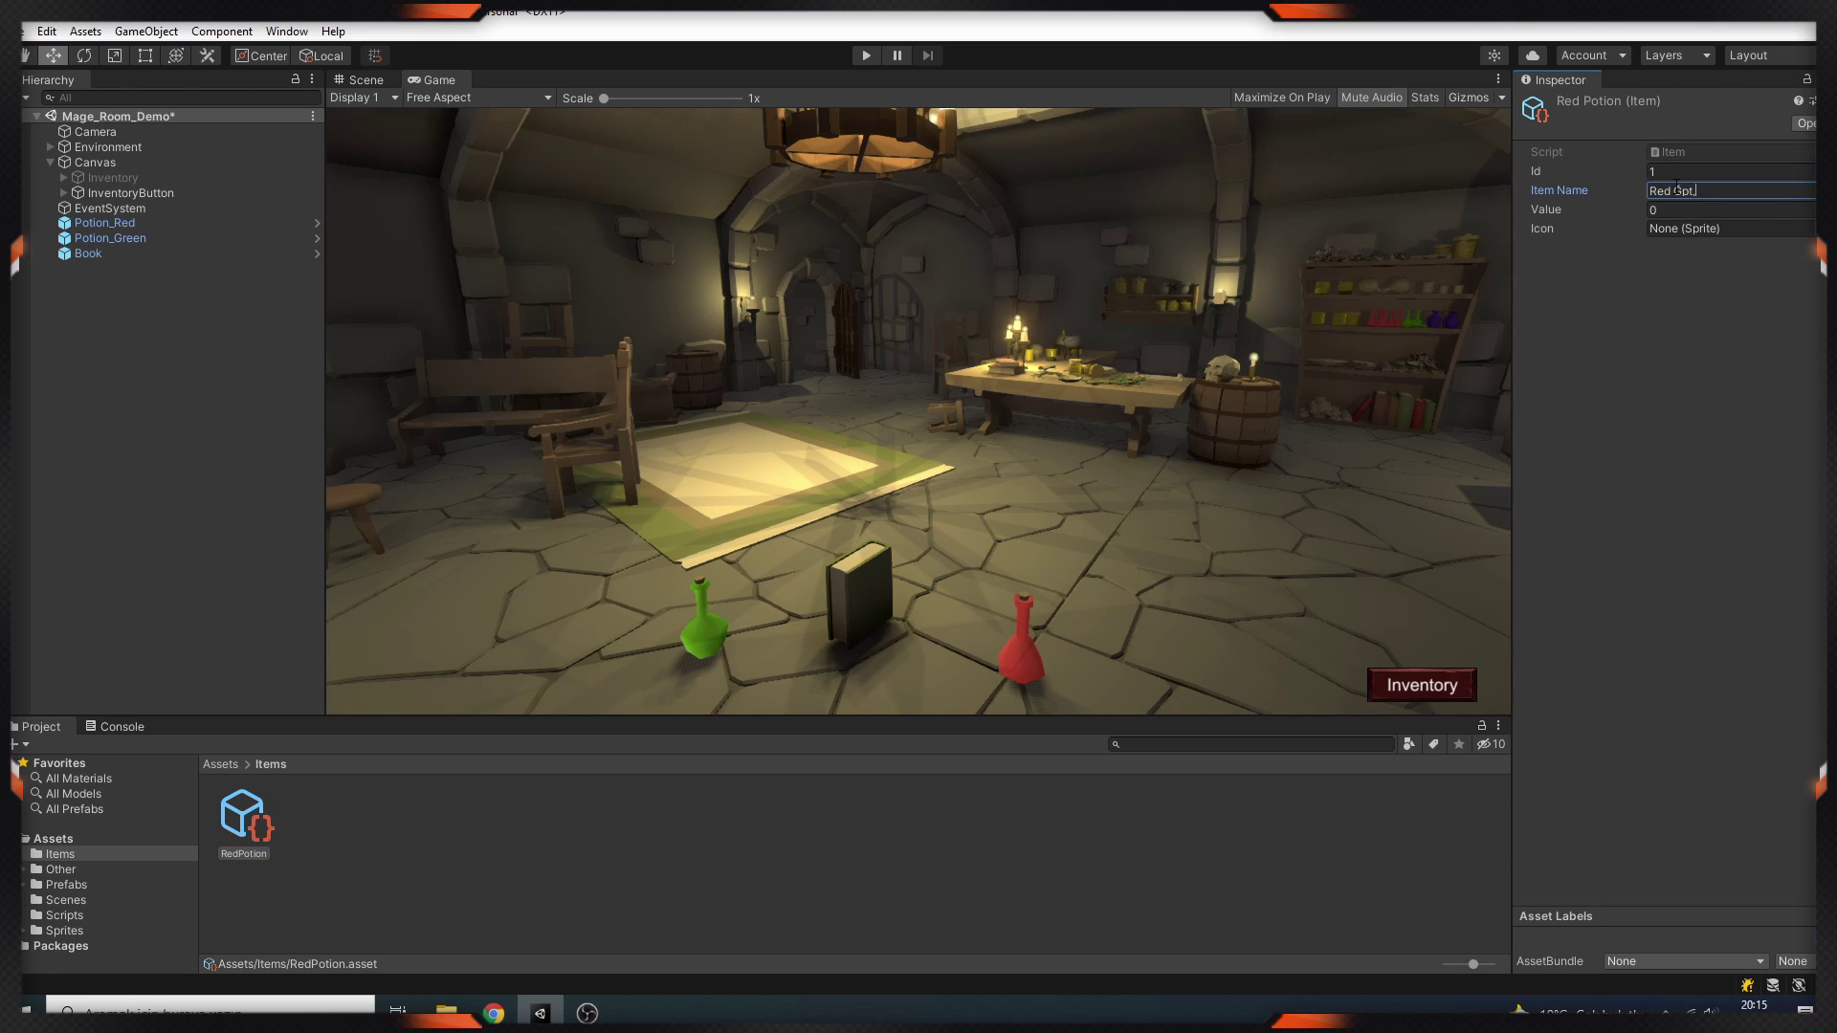
type("Red Pot")
left_click(1675, 210)
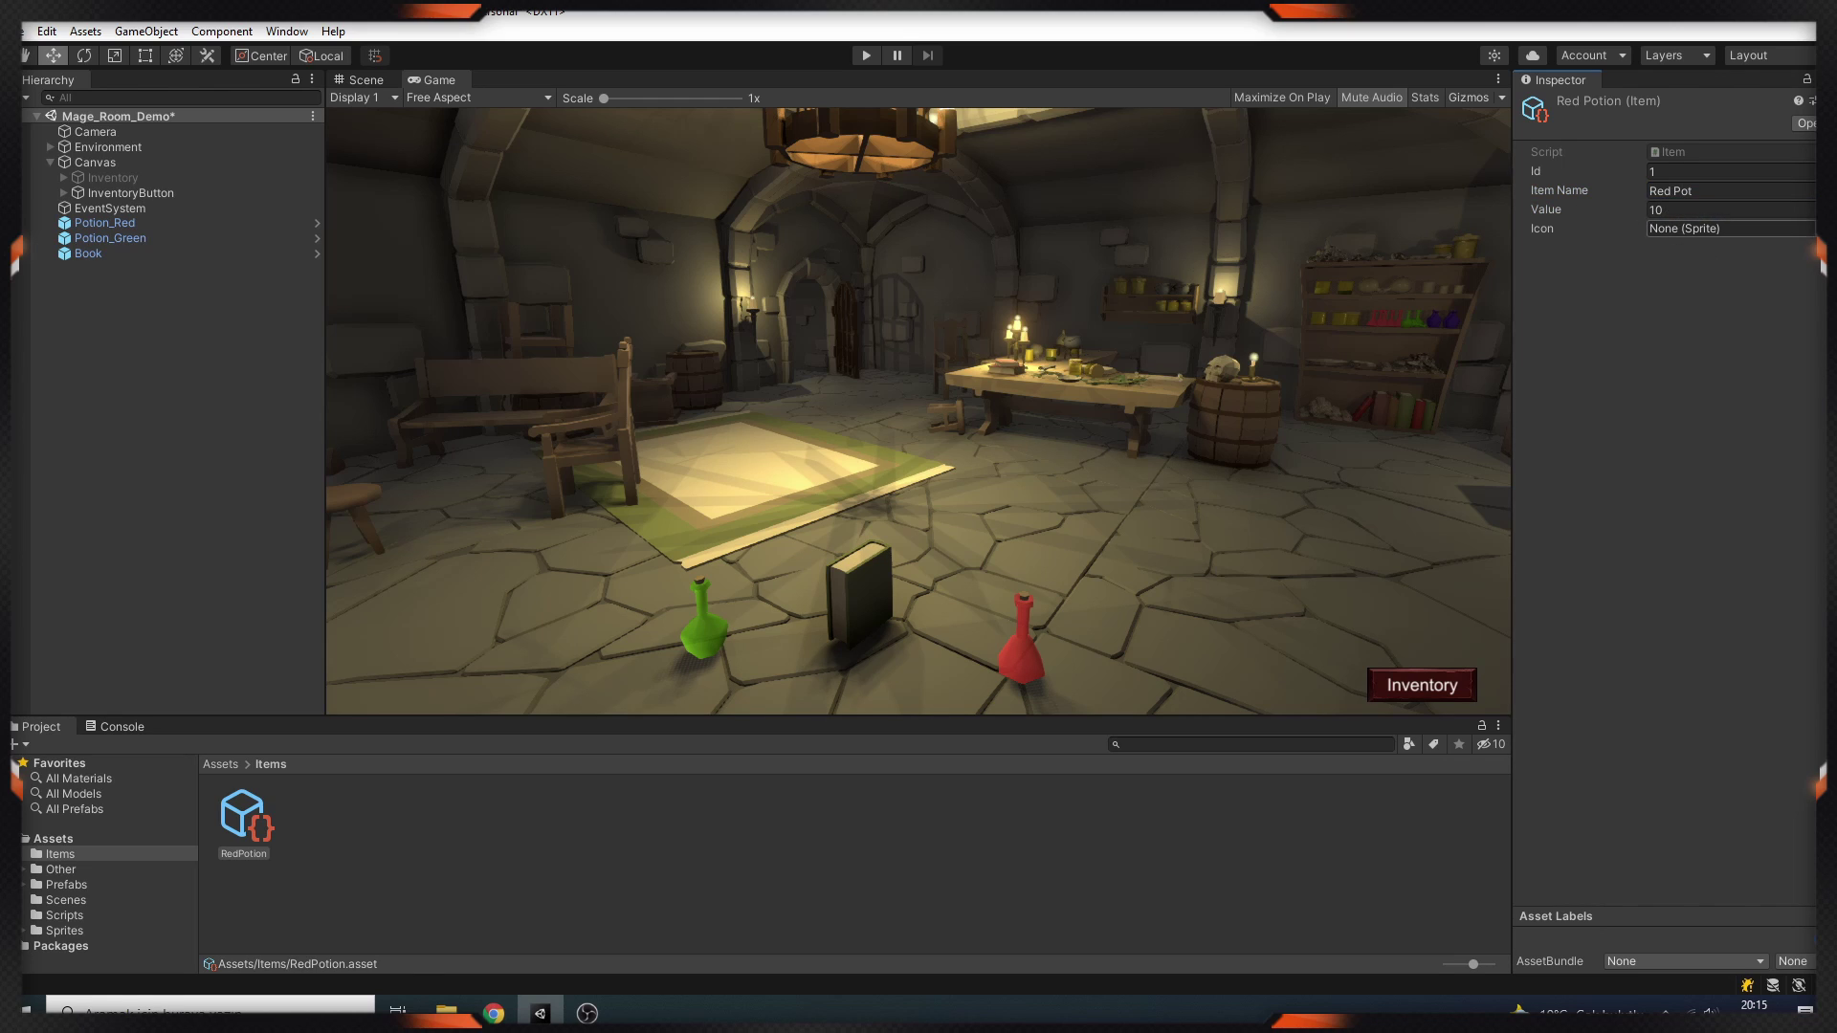
double_click(1285, 409)
left_click(564, 823)
Create a second Item asset named GreenPotion.
right_click(414, 860)
mouse_move(545, 356)
mouse_move(727, 205)
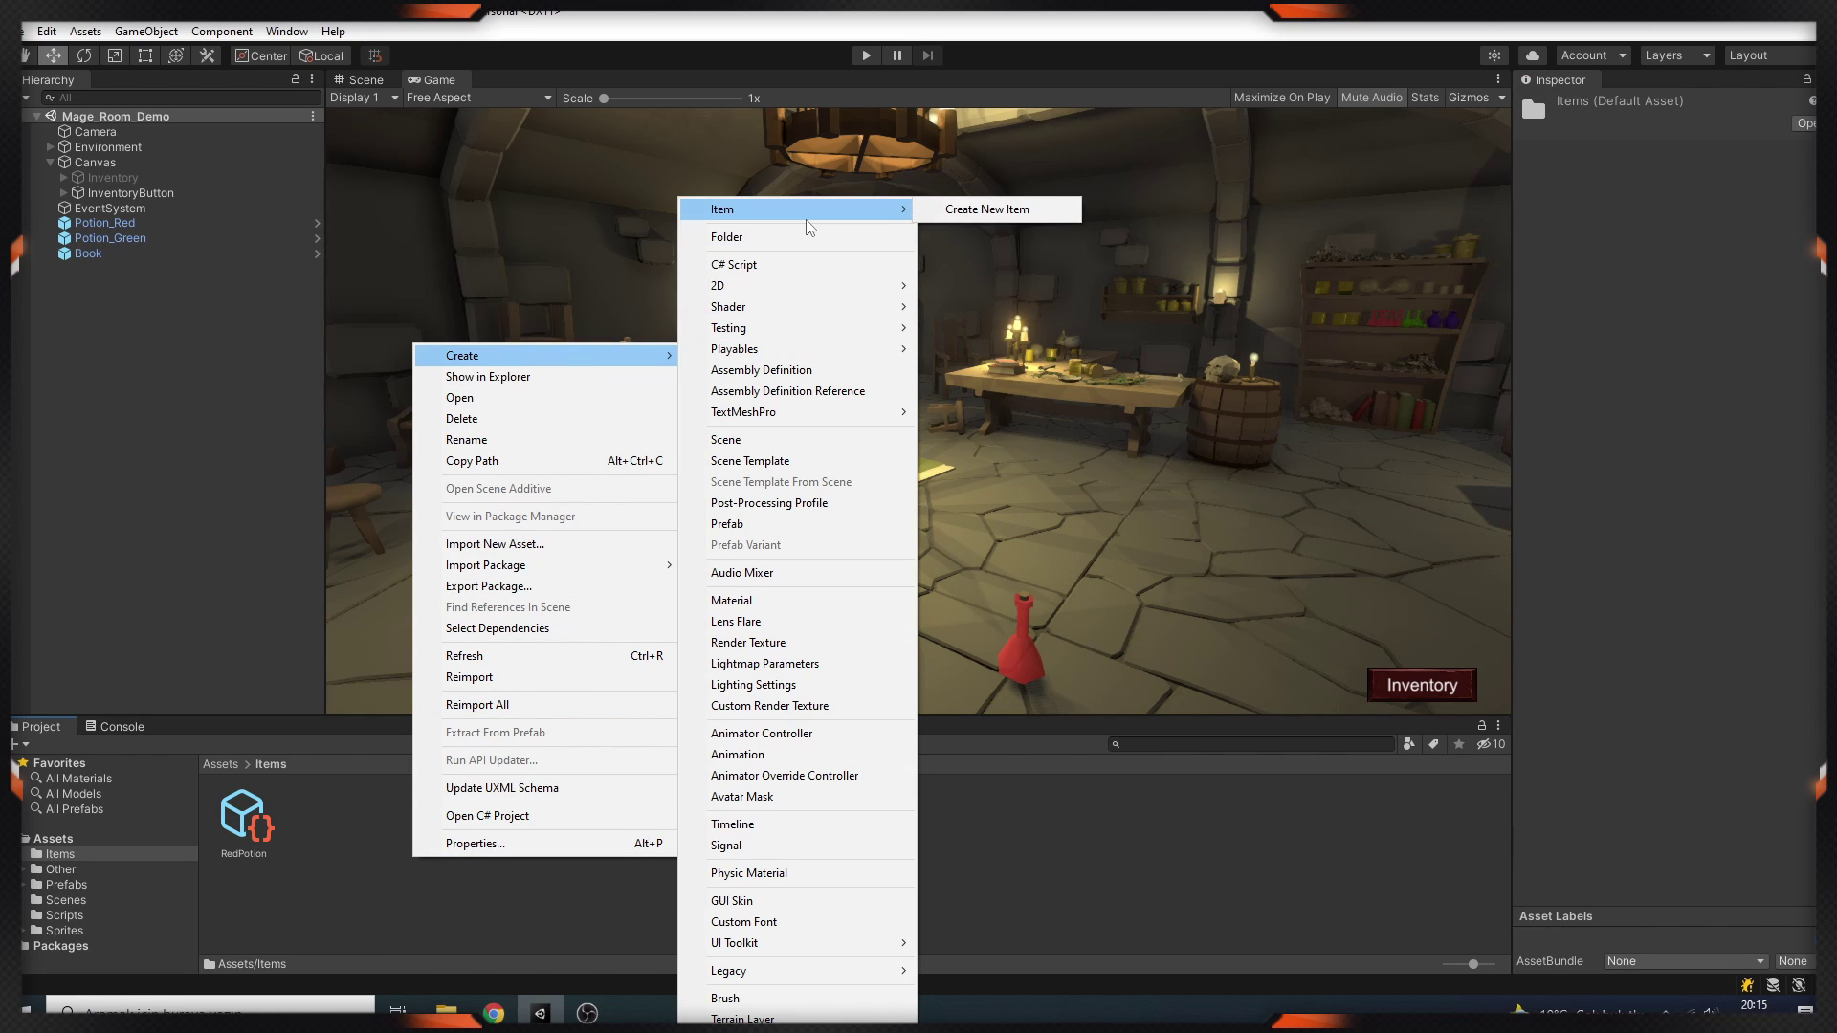
left_click(985, 205)
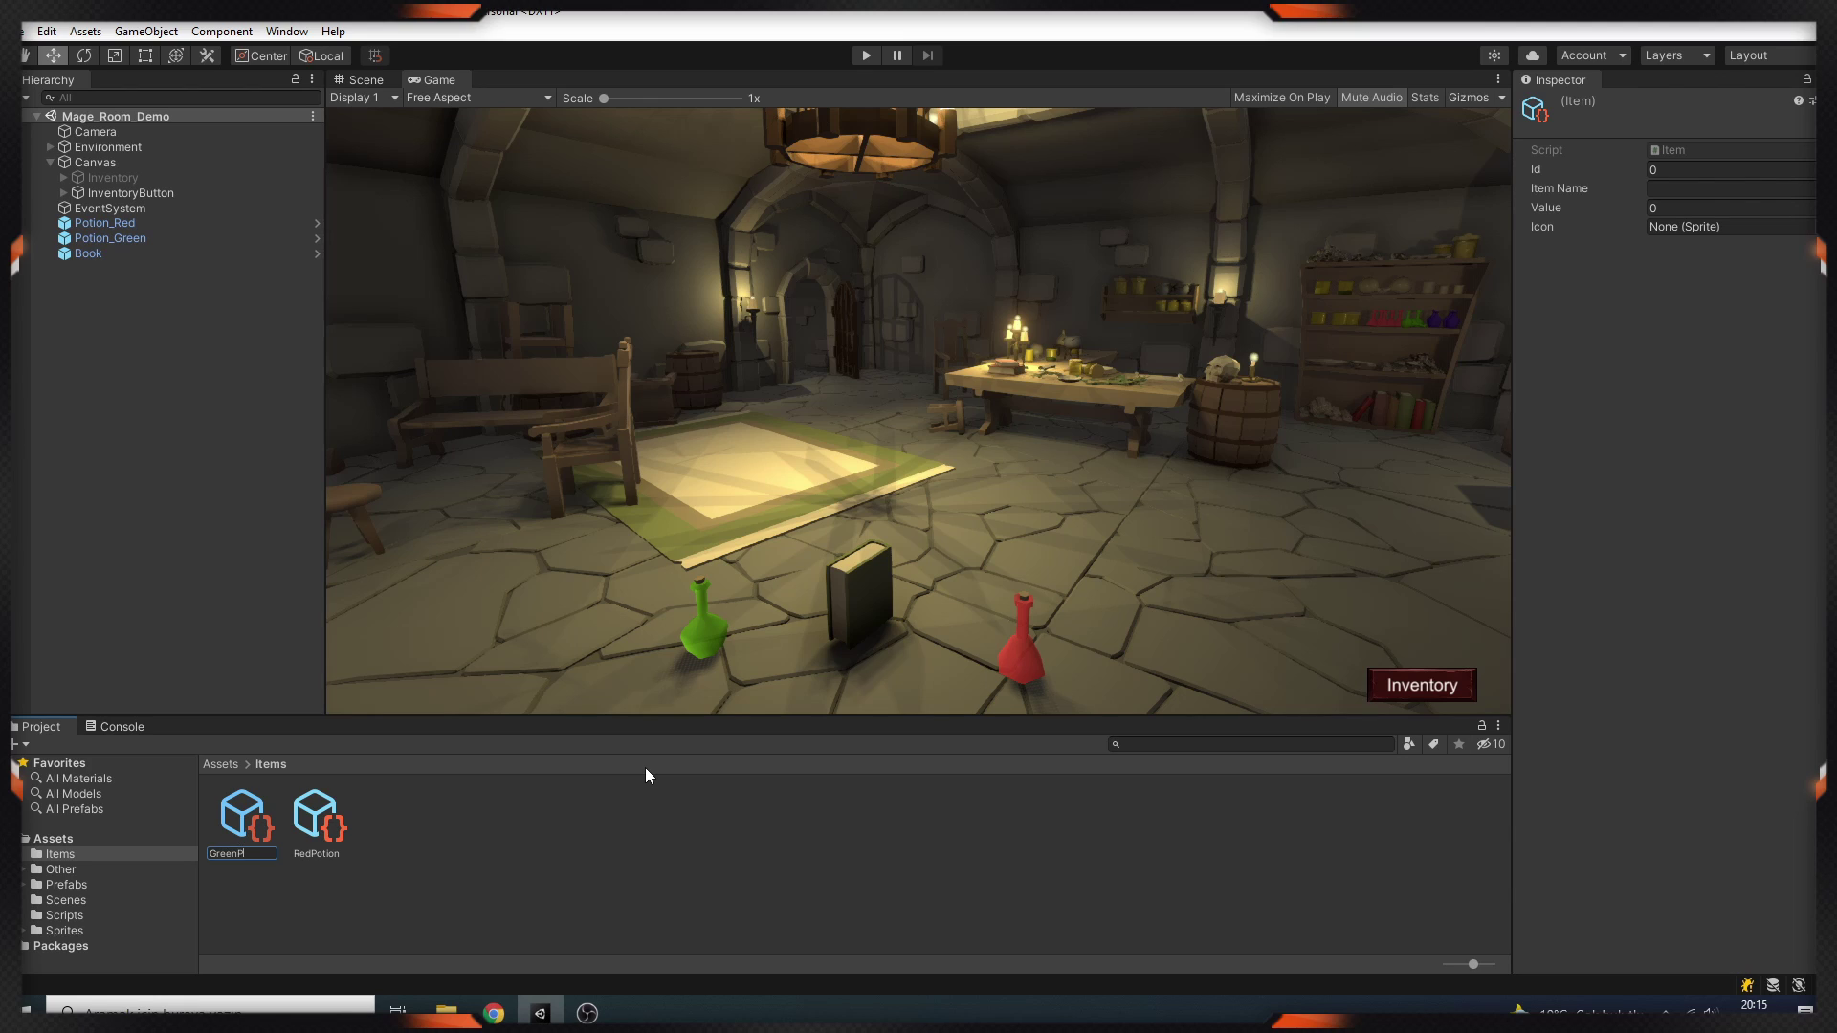
key("Return")
Give GreenPotion Id 2, Item Name 'Green Pot', Value 5 and the GreenPotion icon sprite.
left_click(1675, 171)
type("2")
left_click(1675, 190)
type("Green Pot")
left_click(1705, 211)
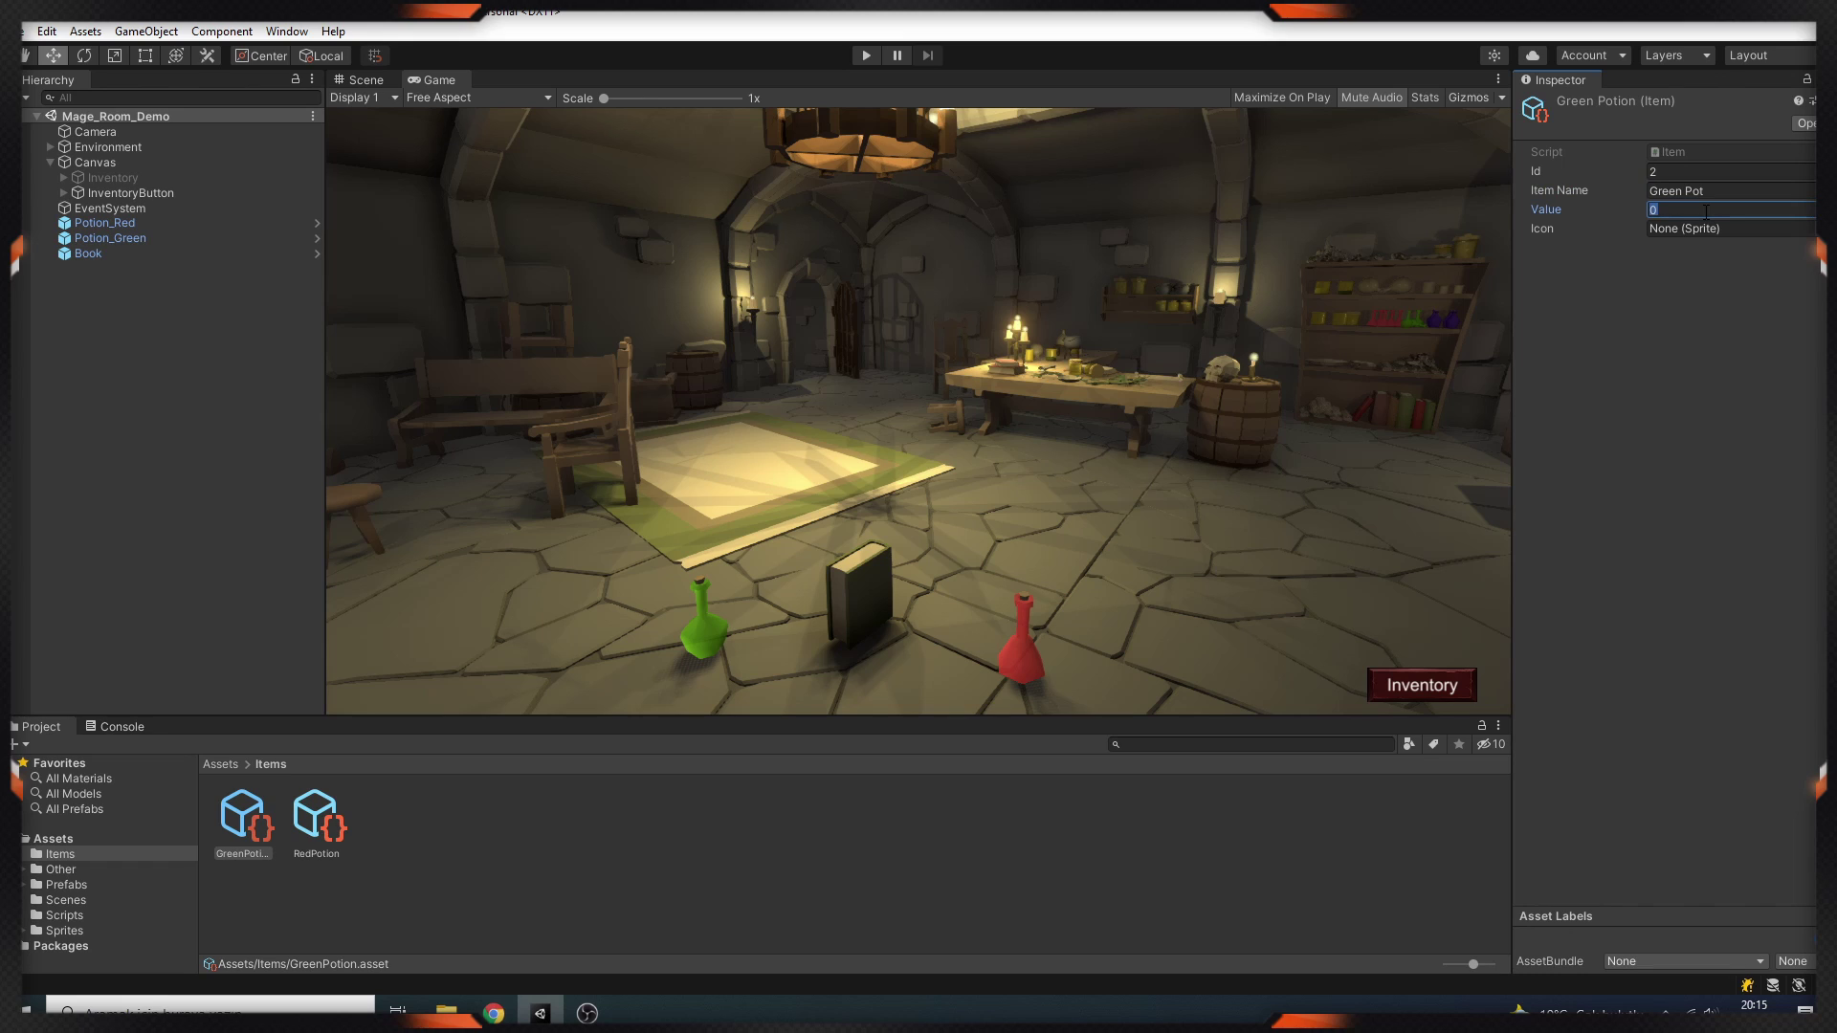
type("5")
left_click(1695, 233)
left_click(1809, 228)
left_click(1698, 320)
double_click(1699, 321)
Create a third Item asset named Book.
right_click(430, 841)
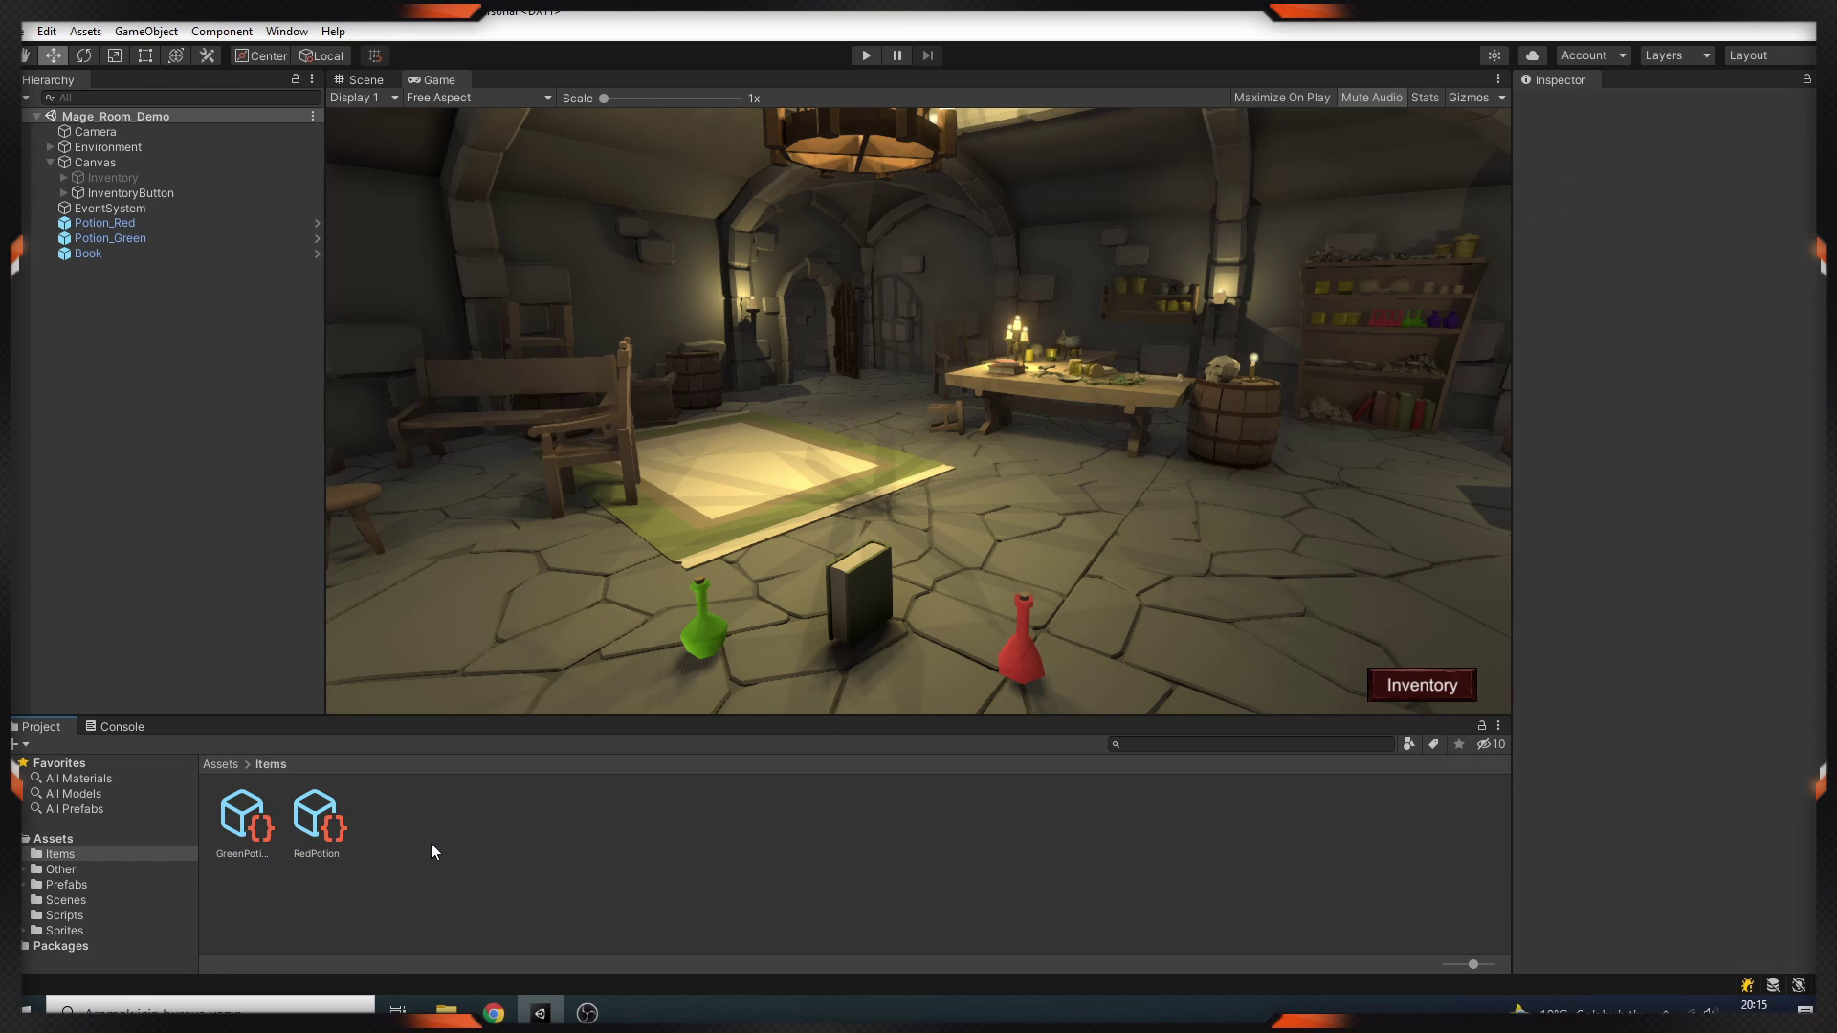
mouse_move(603, 343)
mouse_move(765, 210)
left_click(1004, 209)
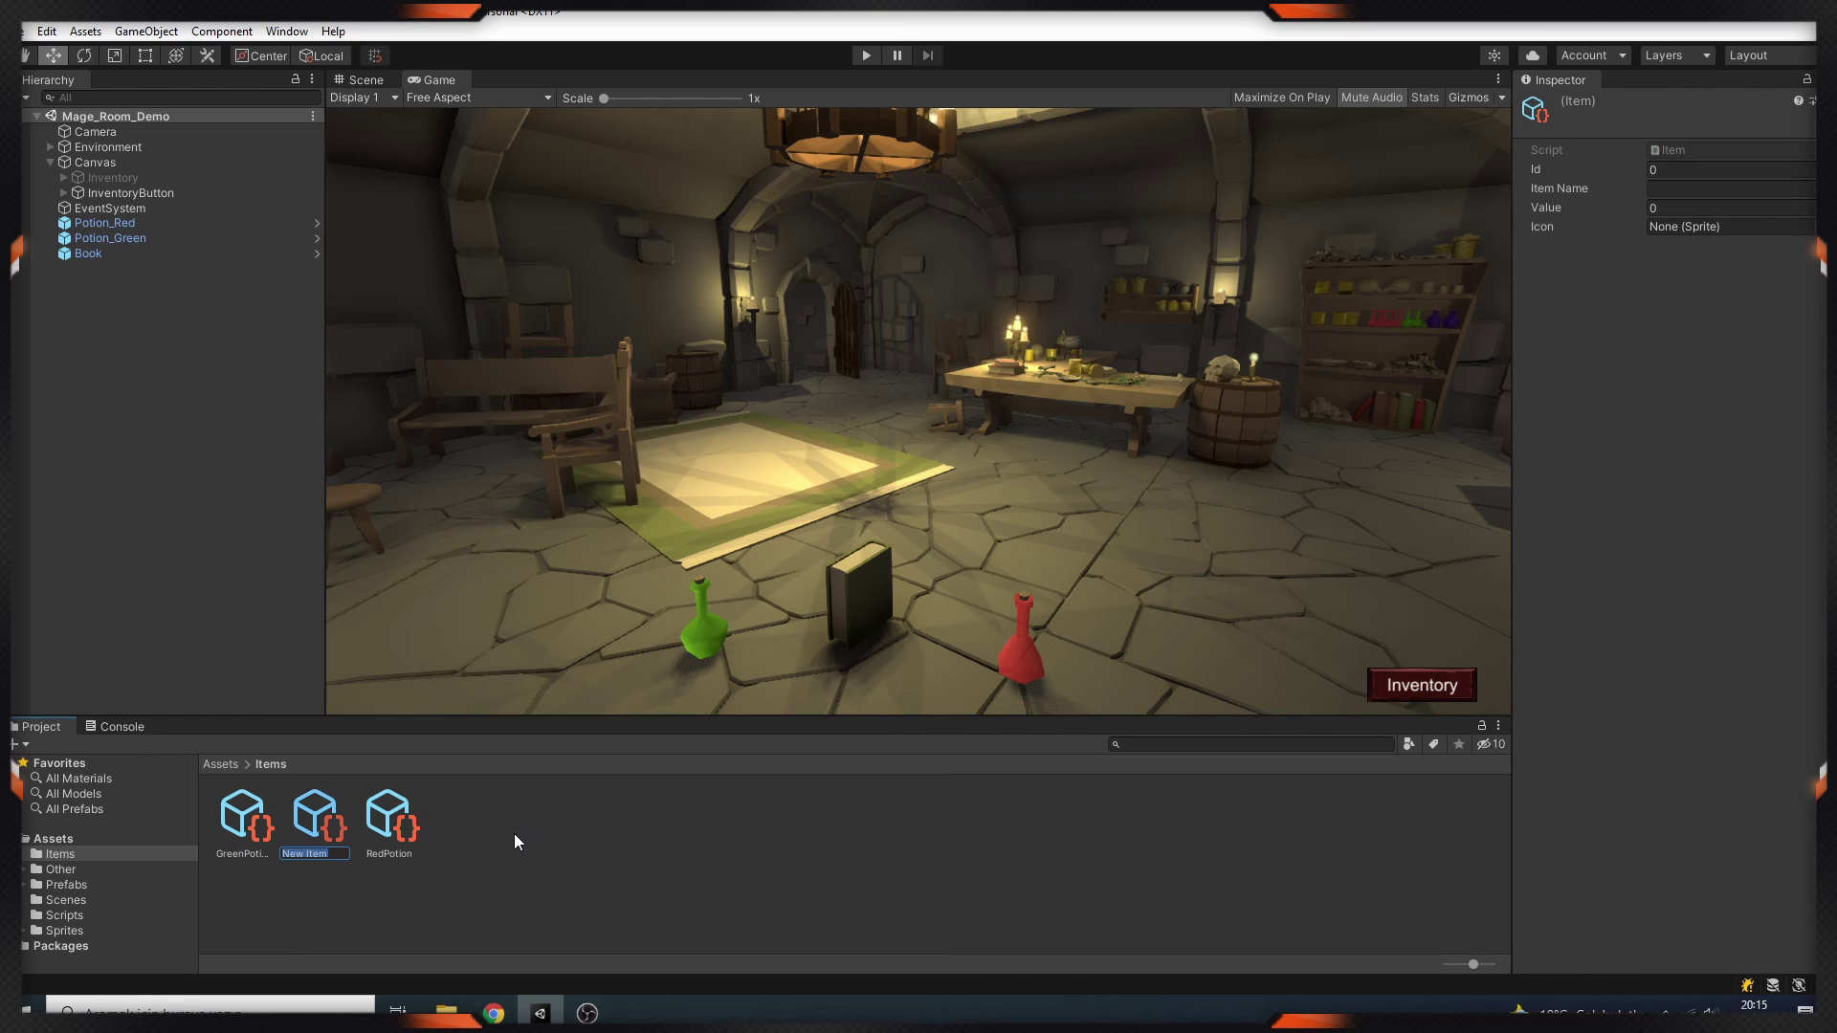
type("Book")
key("Return")
Give Book Id 3 and Item Name 'Book', and choose the Book sprite for its icon.
left_click(1679, 173)
type("3")
left_click(1674, 190)
type("Book")
key("Tab")
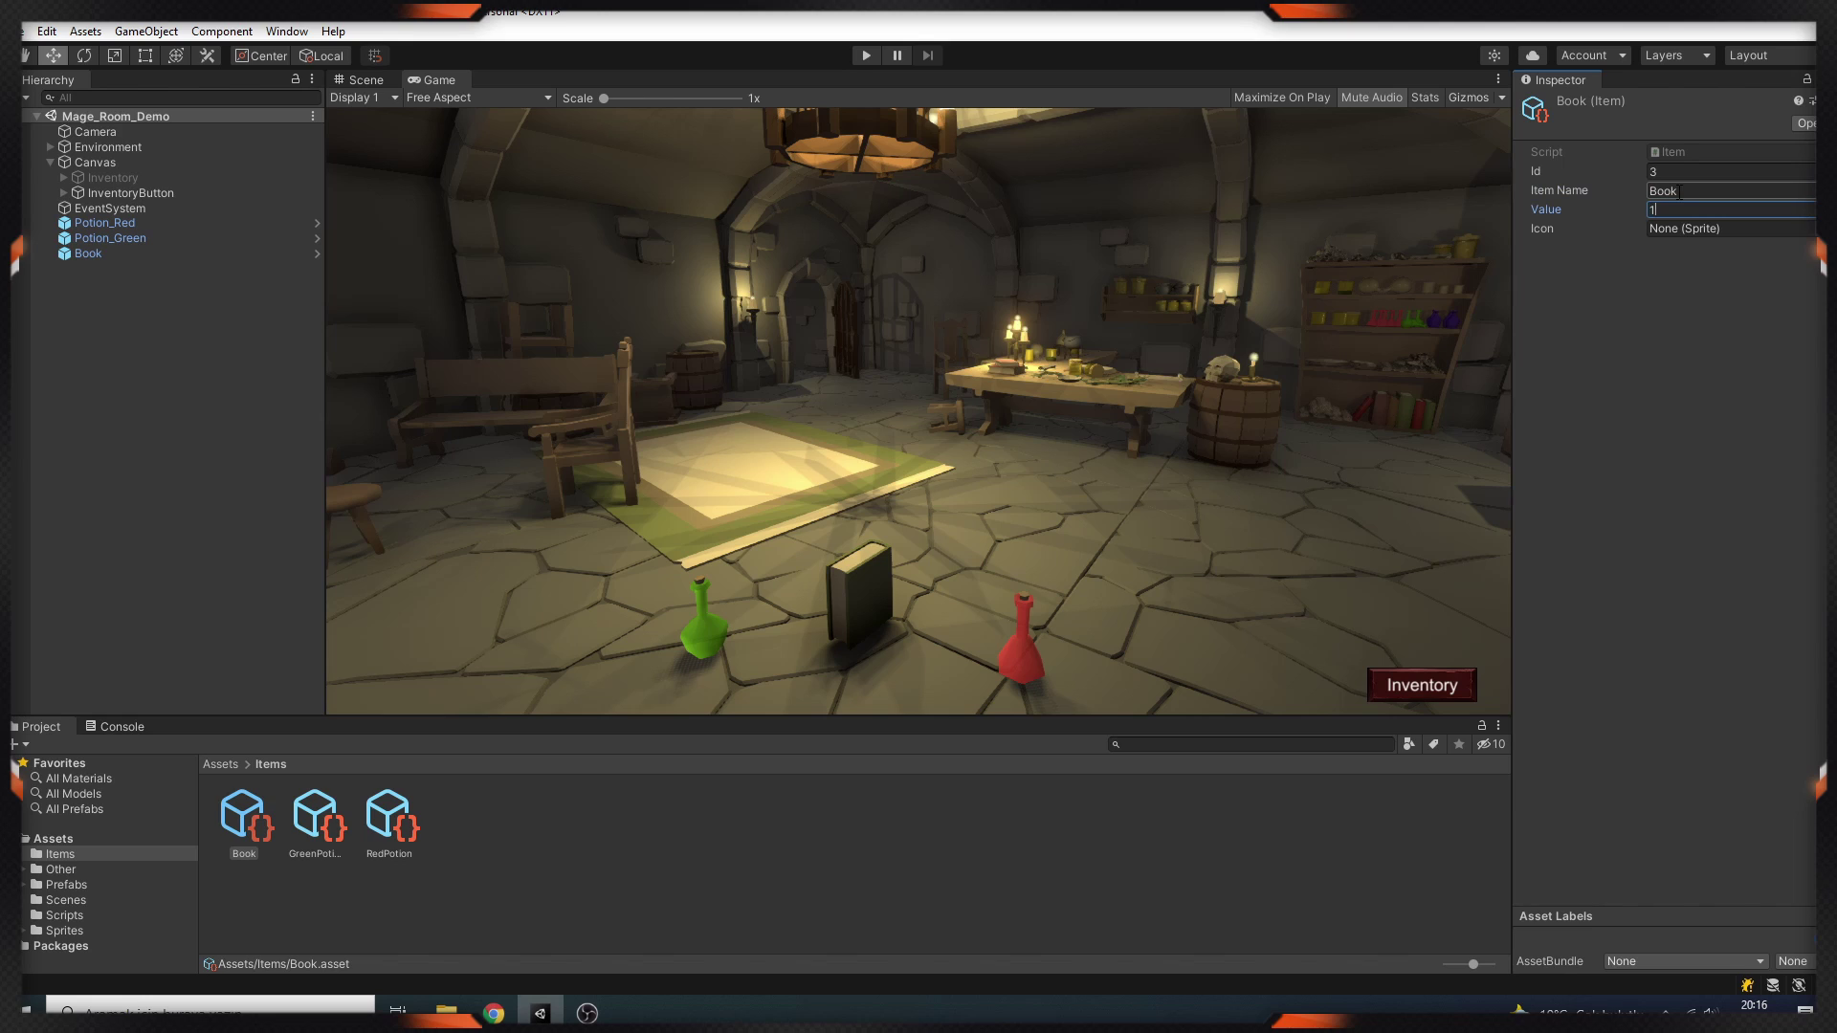
left_click(1809, 228)
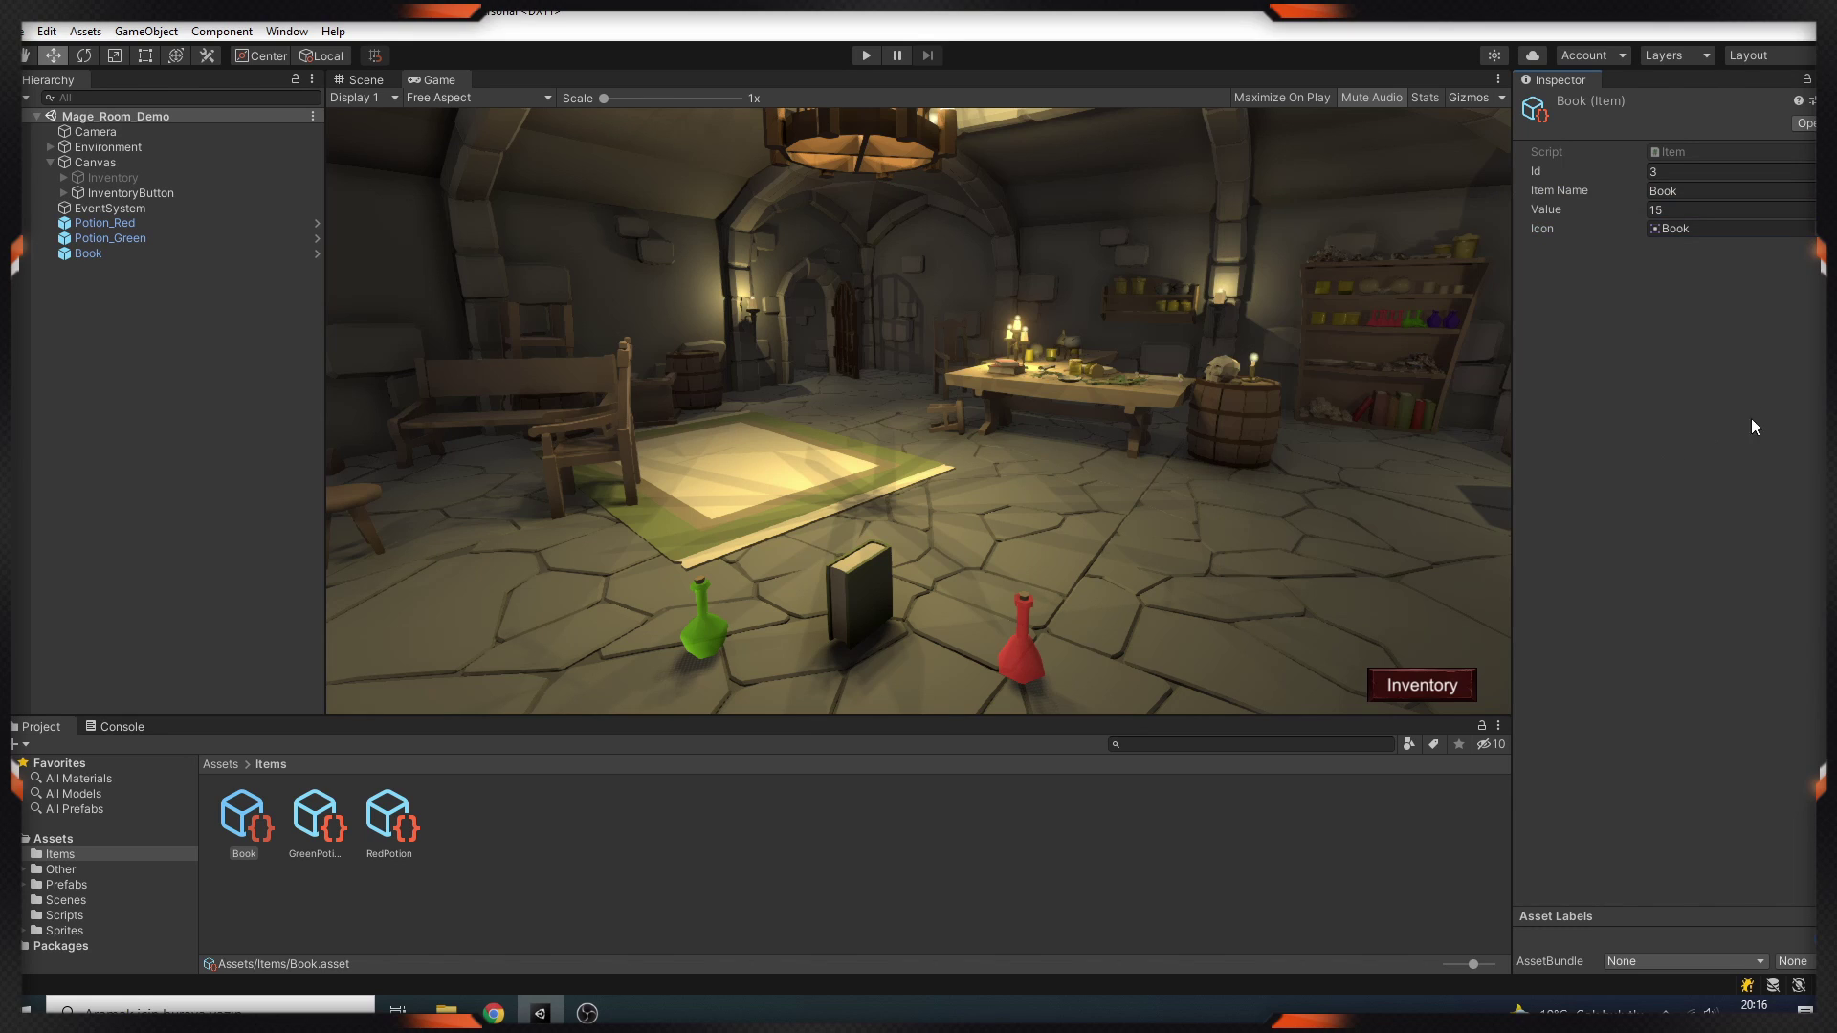
left_click(595, 874)
left_click(112, 932)
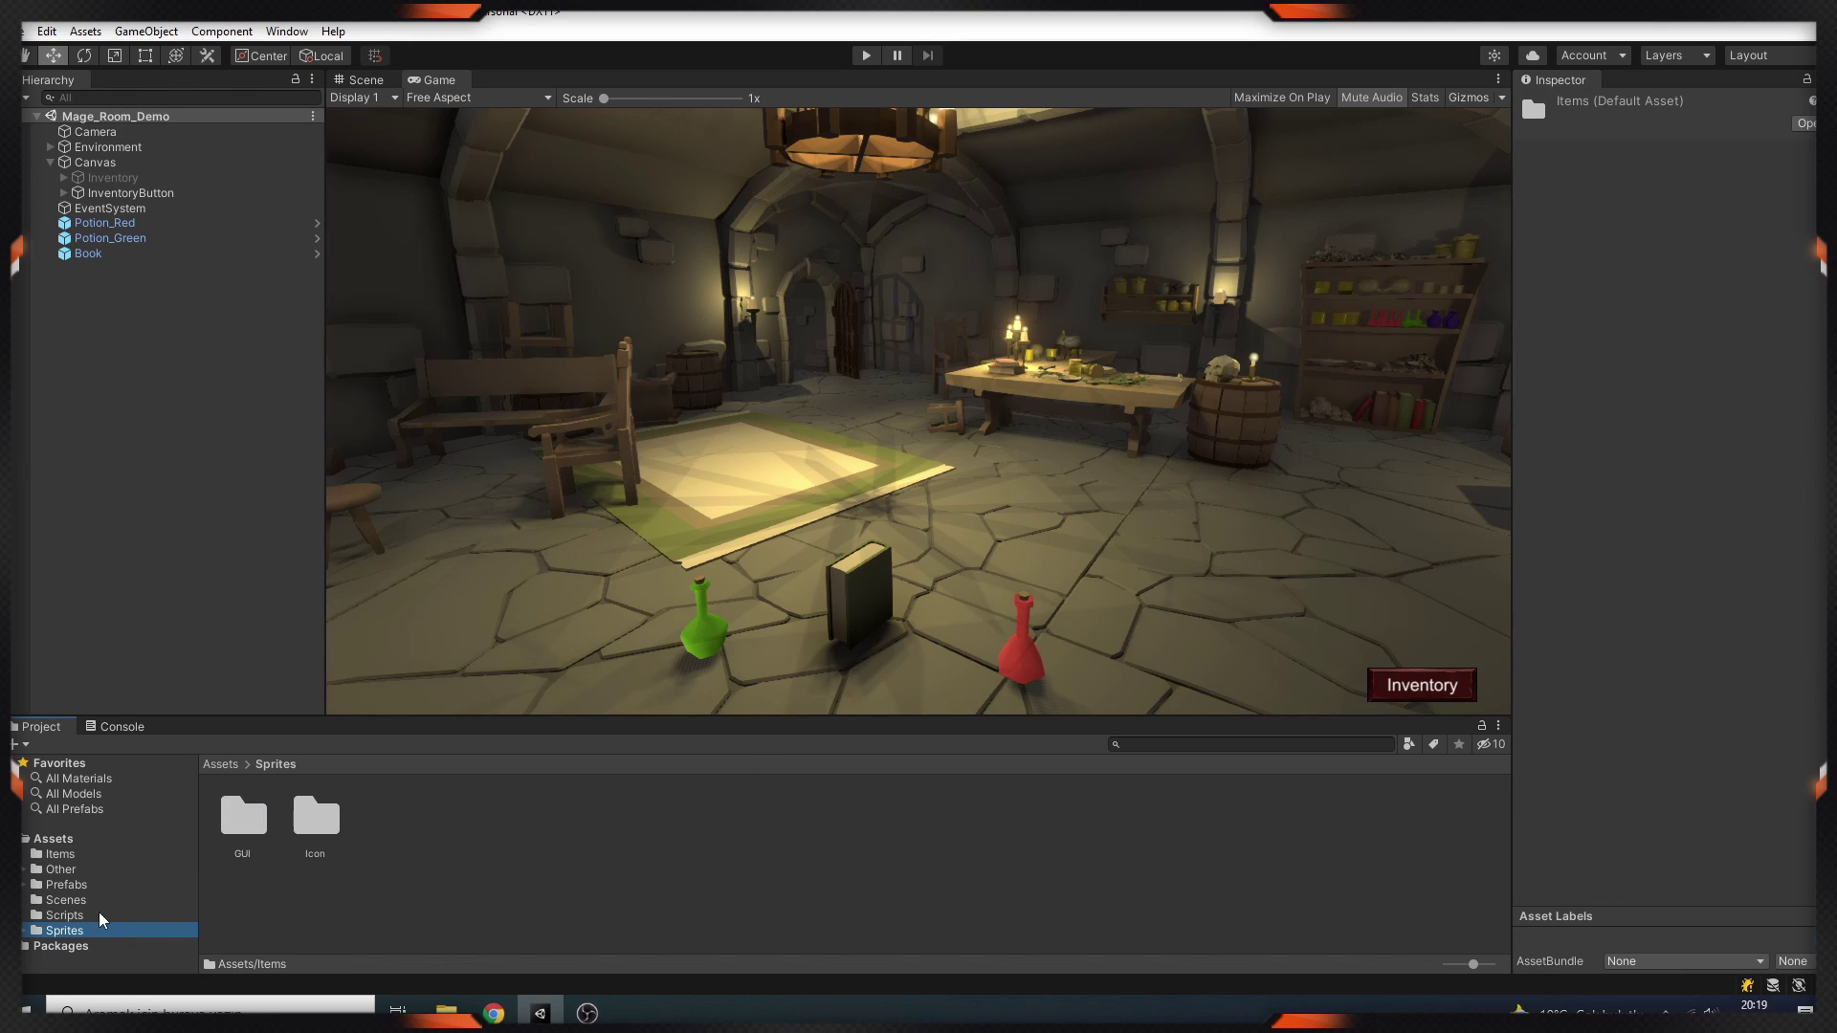
Create an ItemController C# script in Scripts with a 'public Item Item;' field and save it.
left_click(122, 917)
right_click(403, 895)
mouse_move(560, 400)
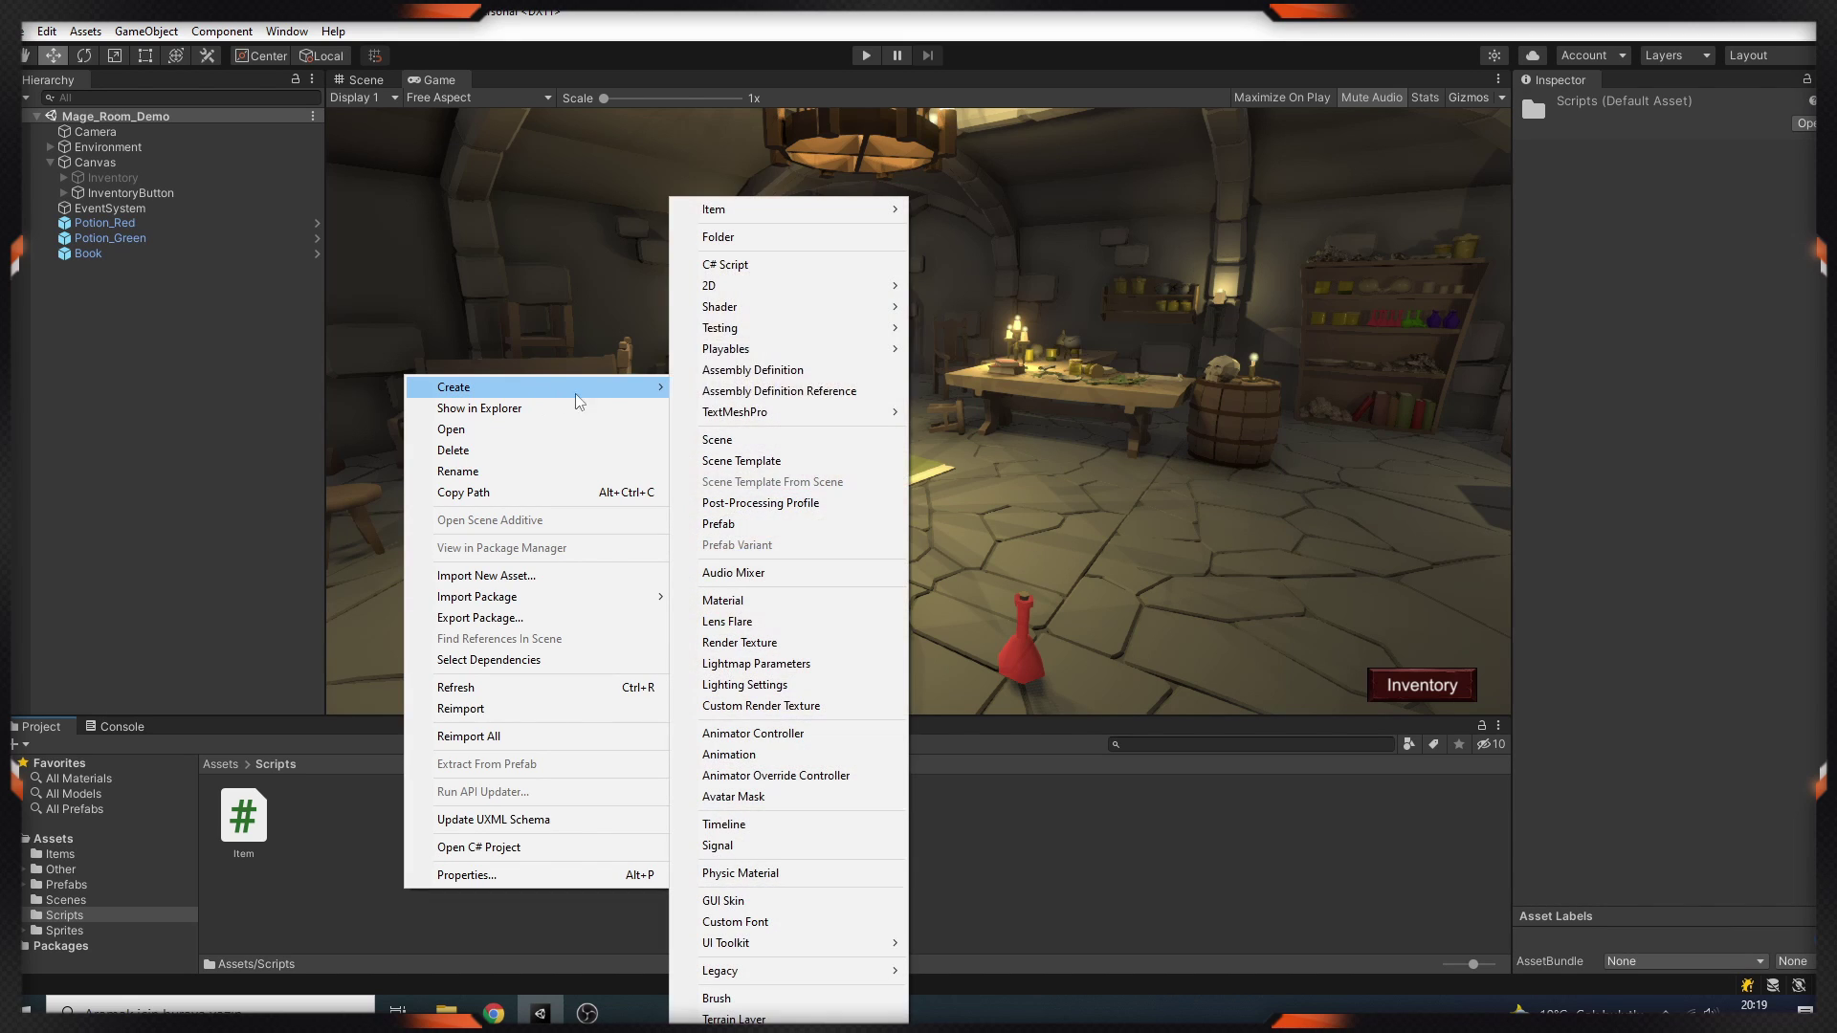
left_click(756, 264)
type("ItemController")
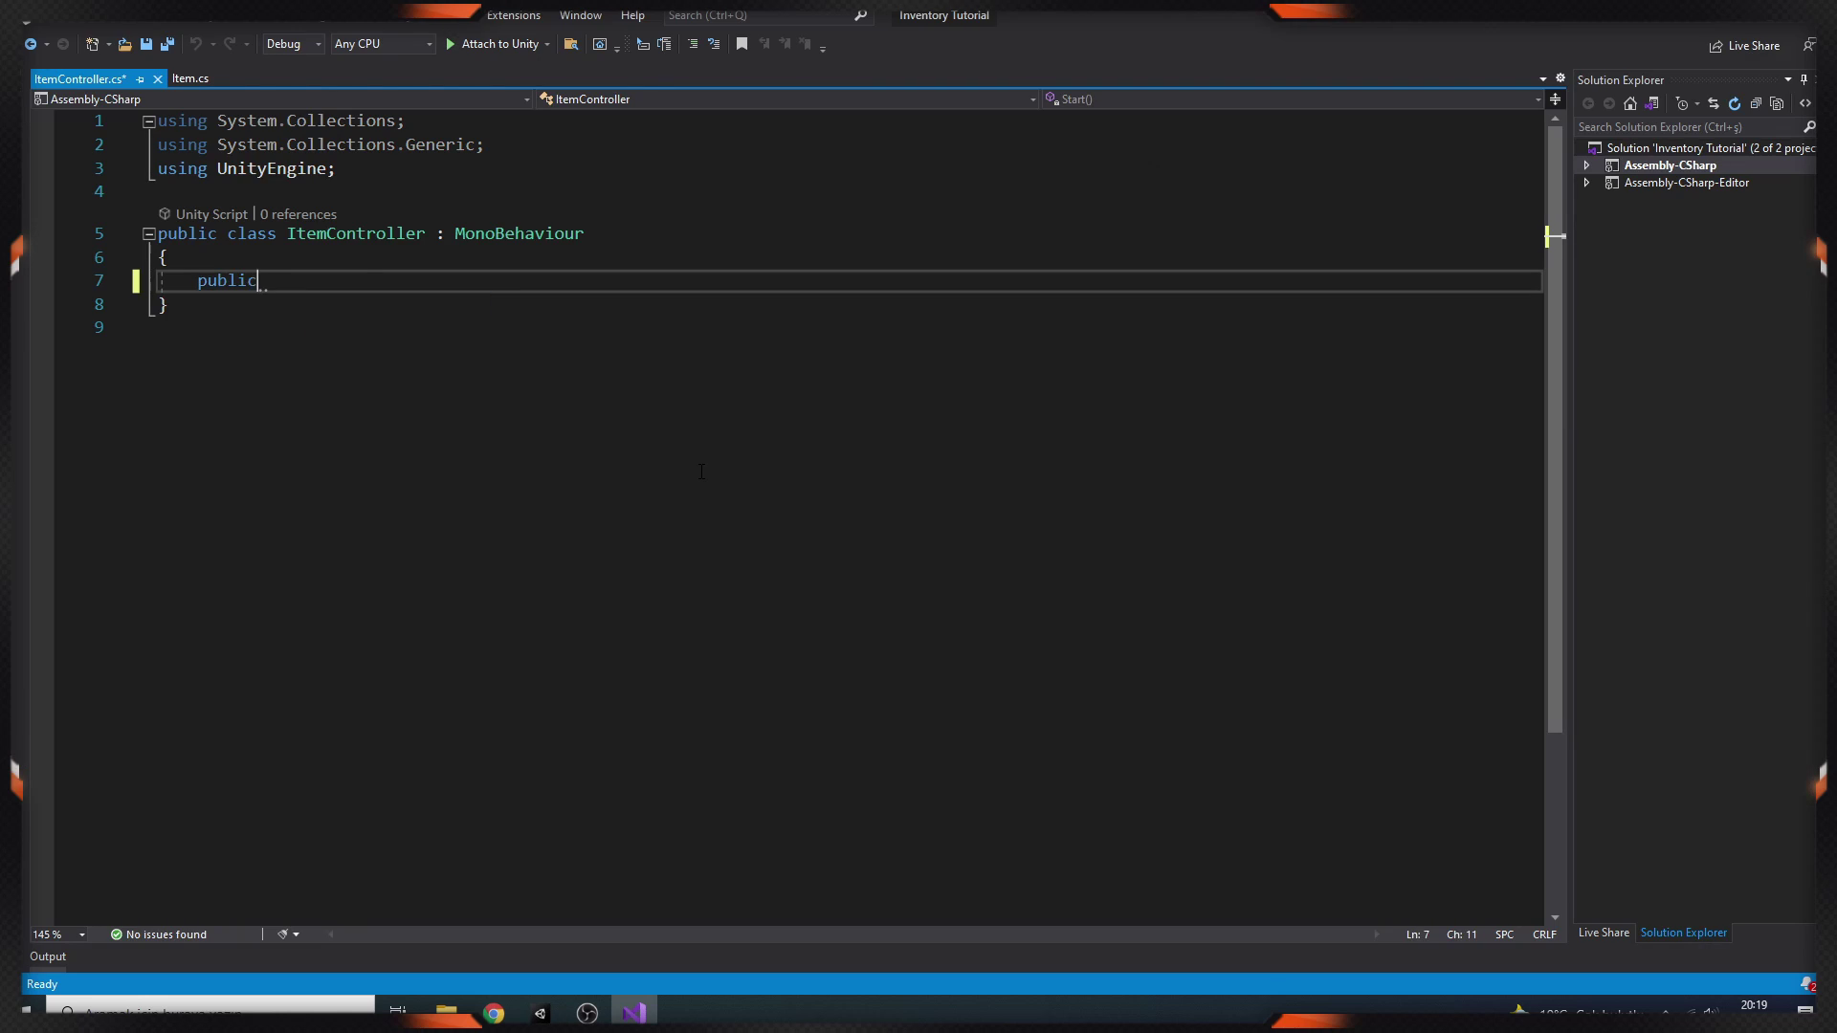
type("Item Item;")
key("ctrl+s")
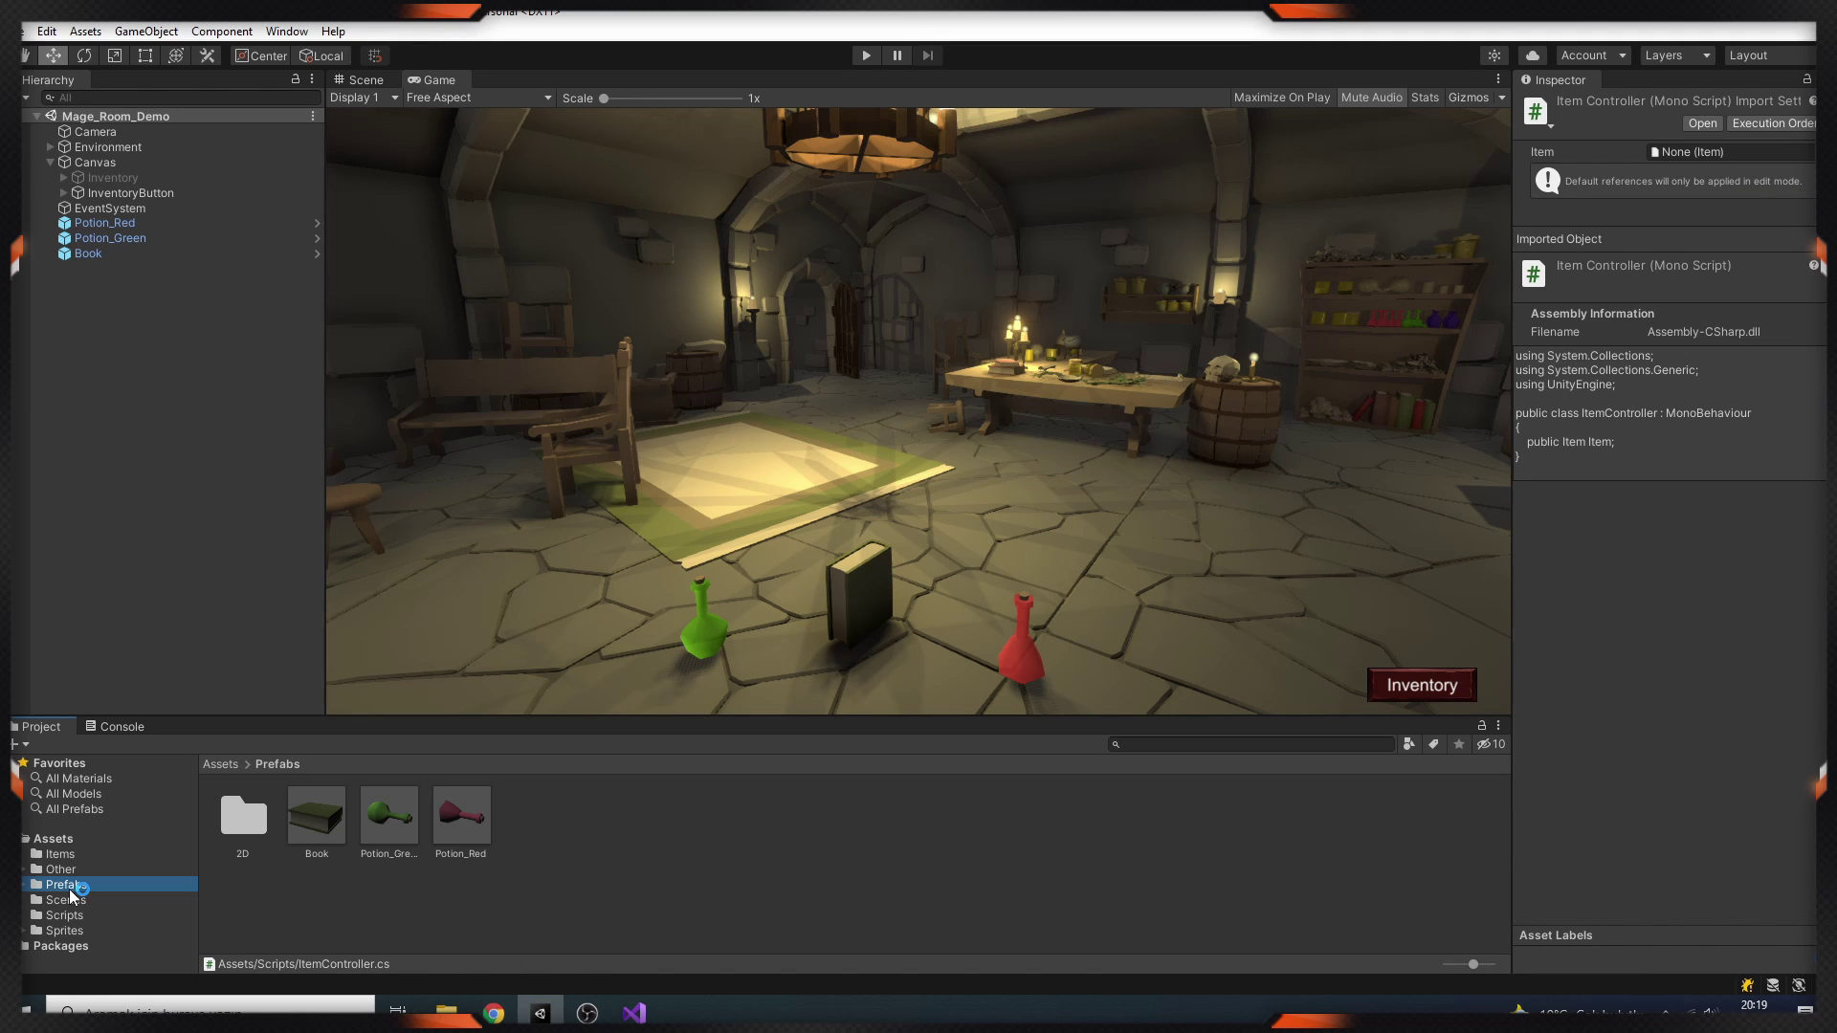
Add an Item Controller component to the Book prefab and link it to the Book item asset.
left_click(332, 835)
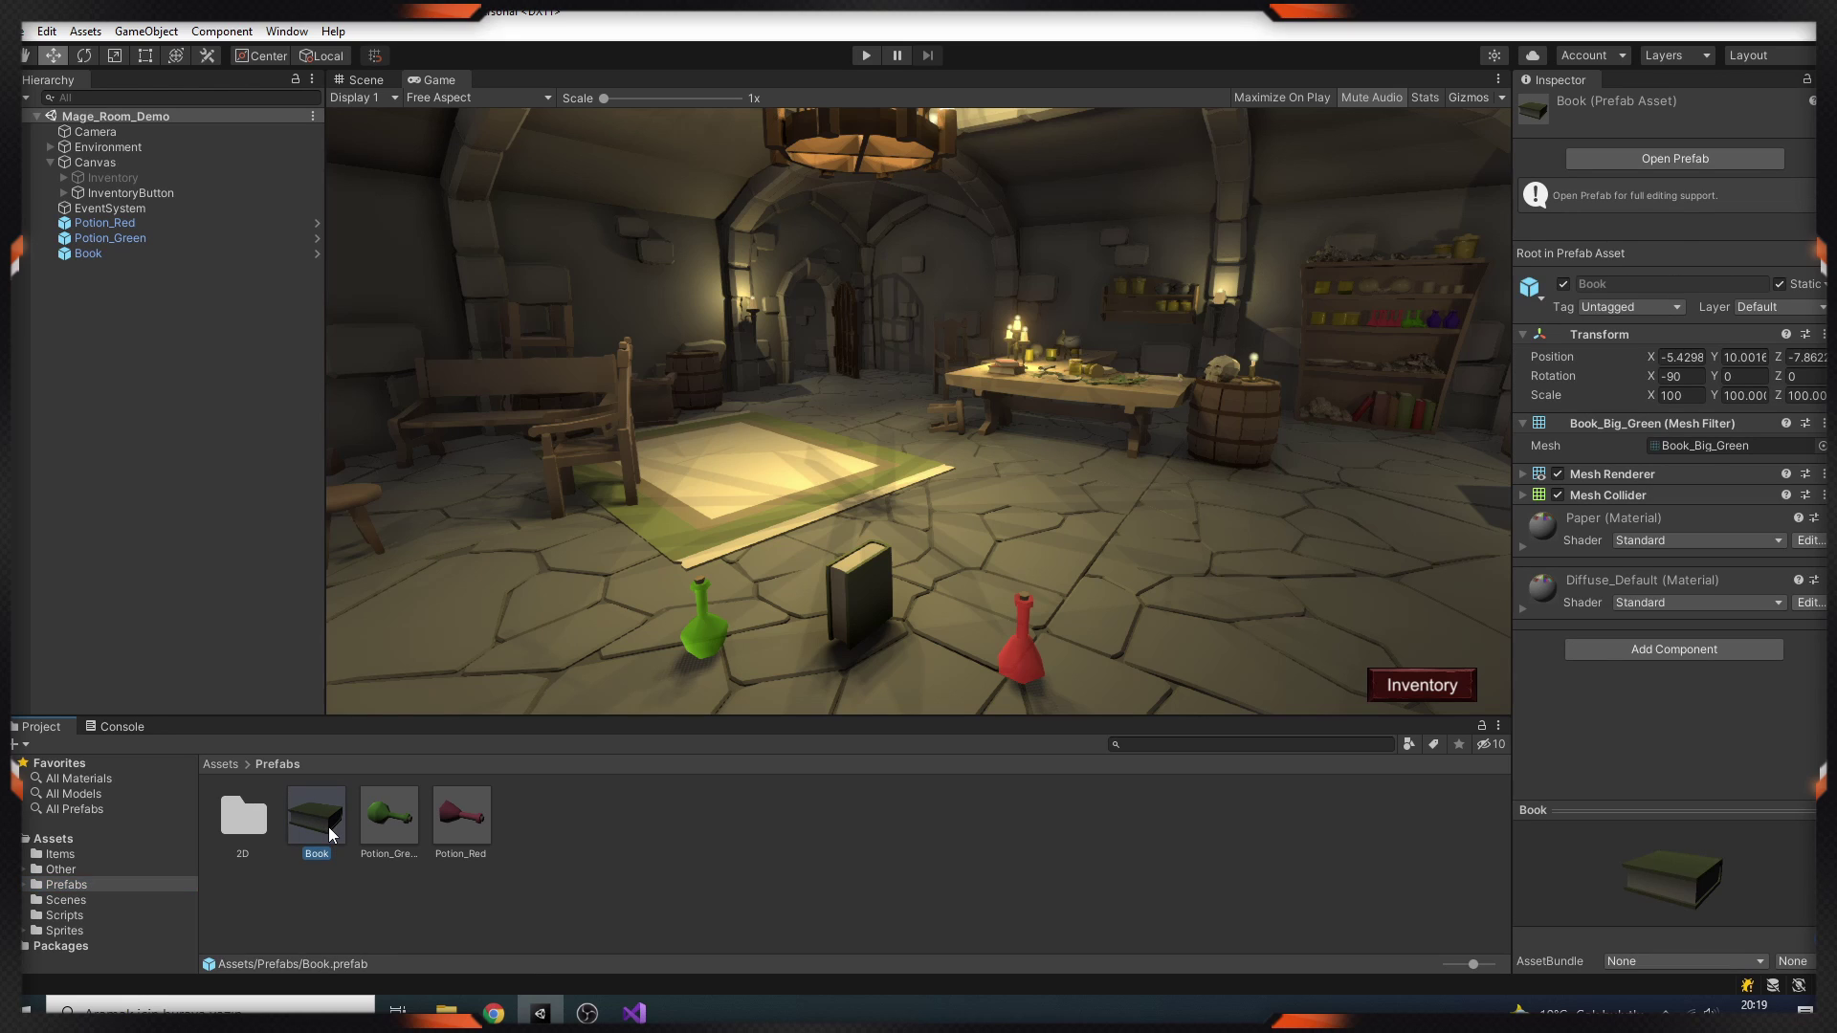
left_click(1713, 650)
type("it")
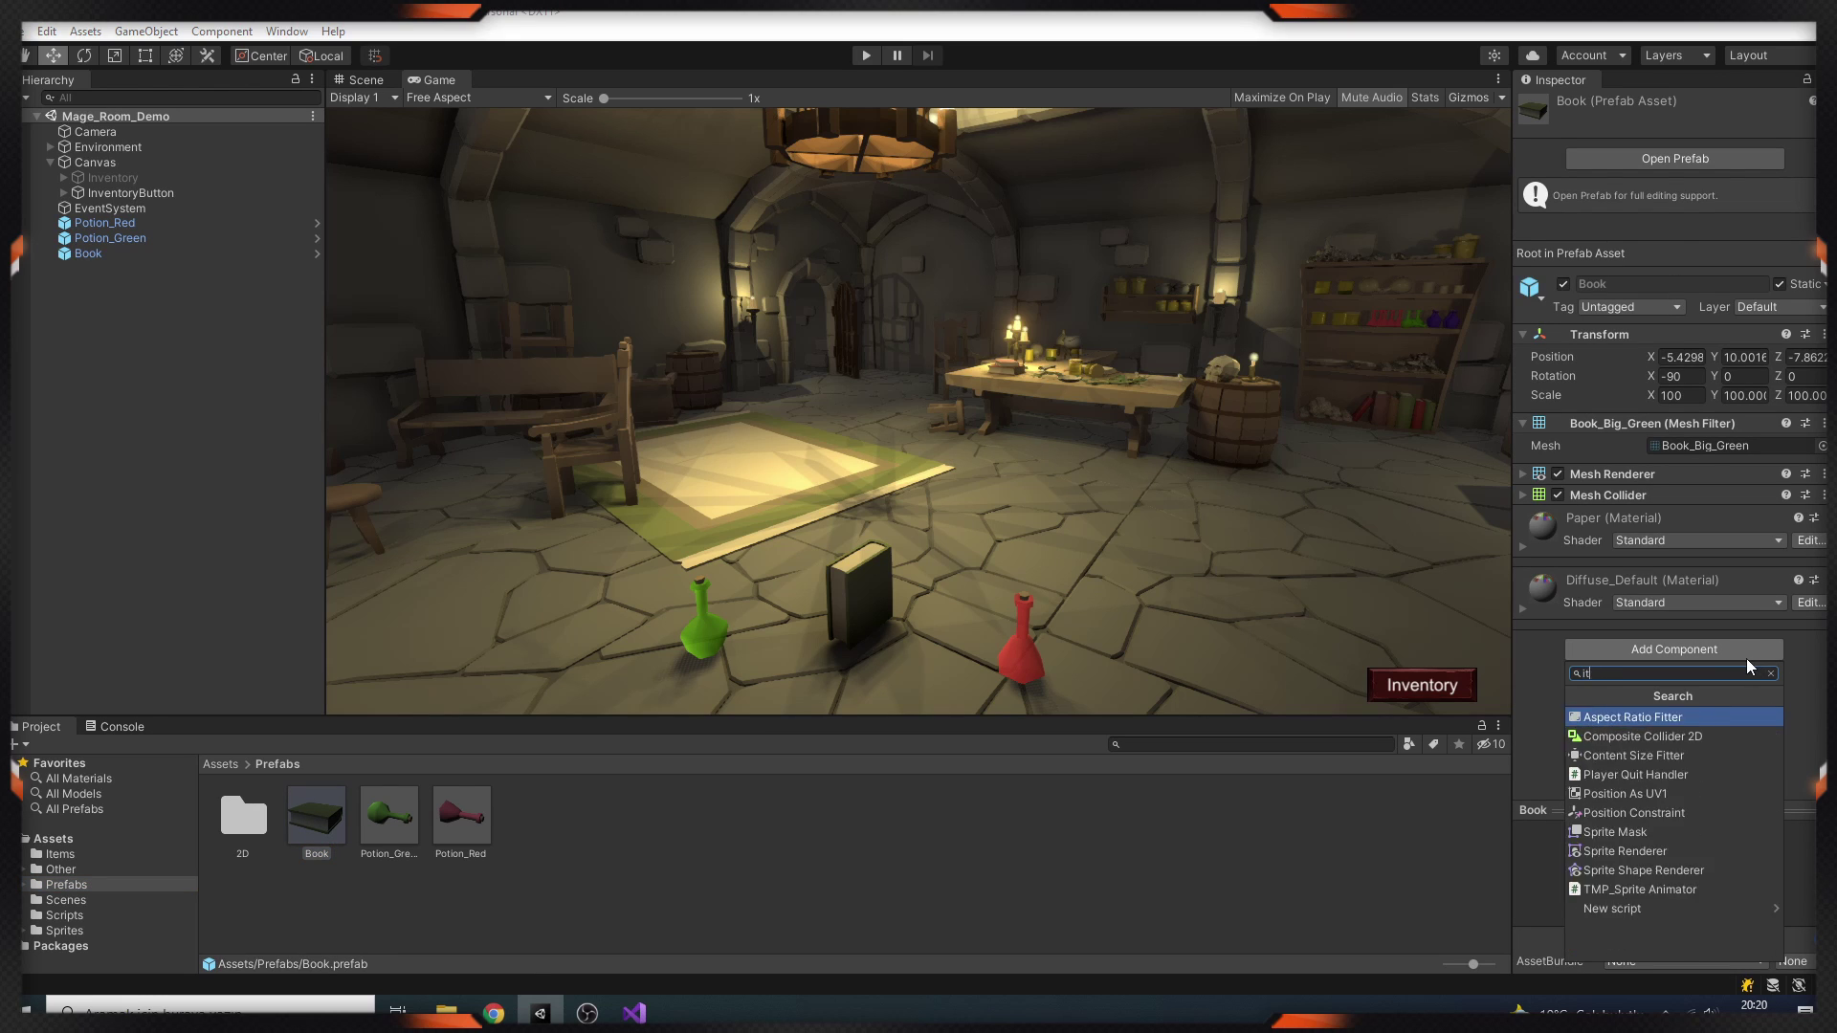
left_click(1636, 774)
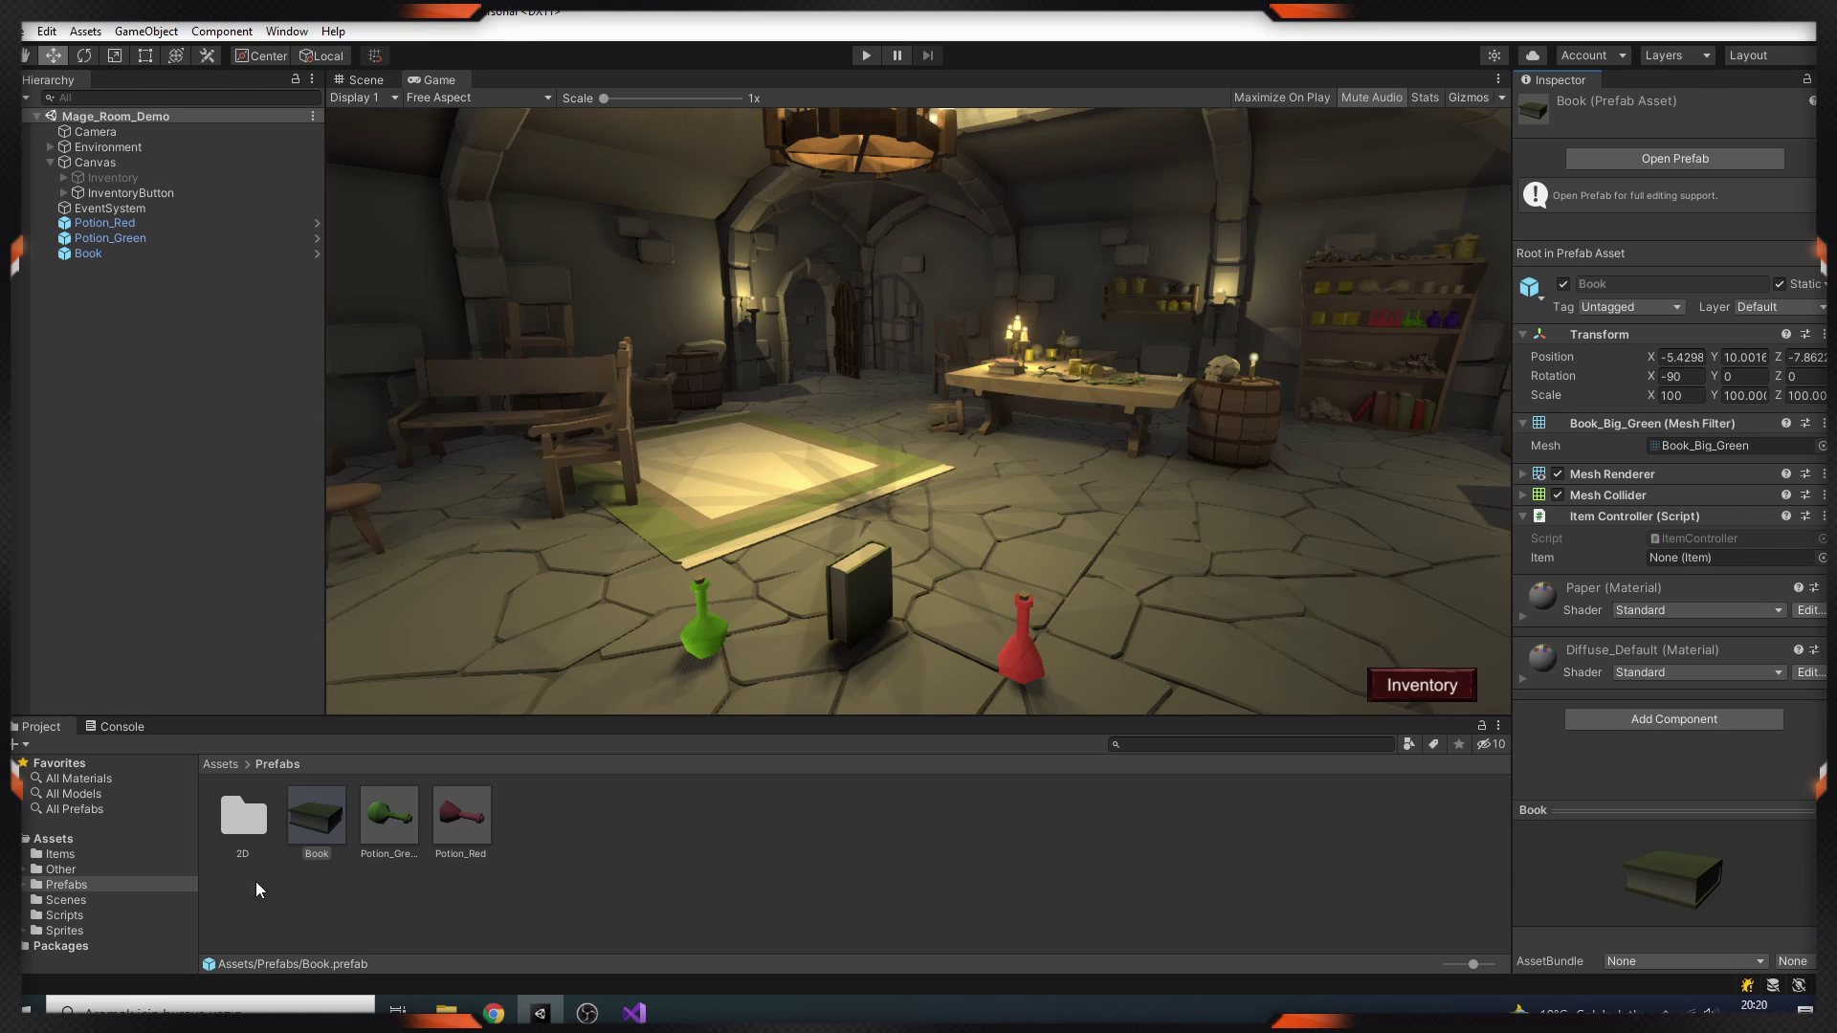
left_click(61, 854)
left_click_drag(244, 823, 1686, 559)
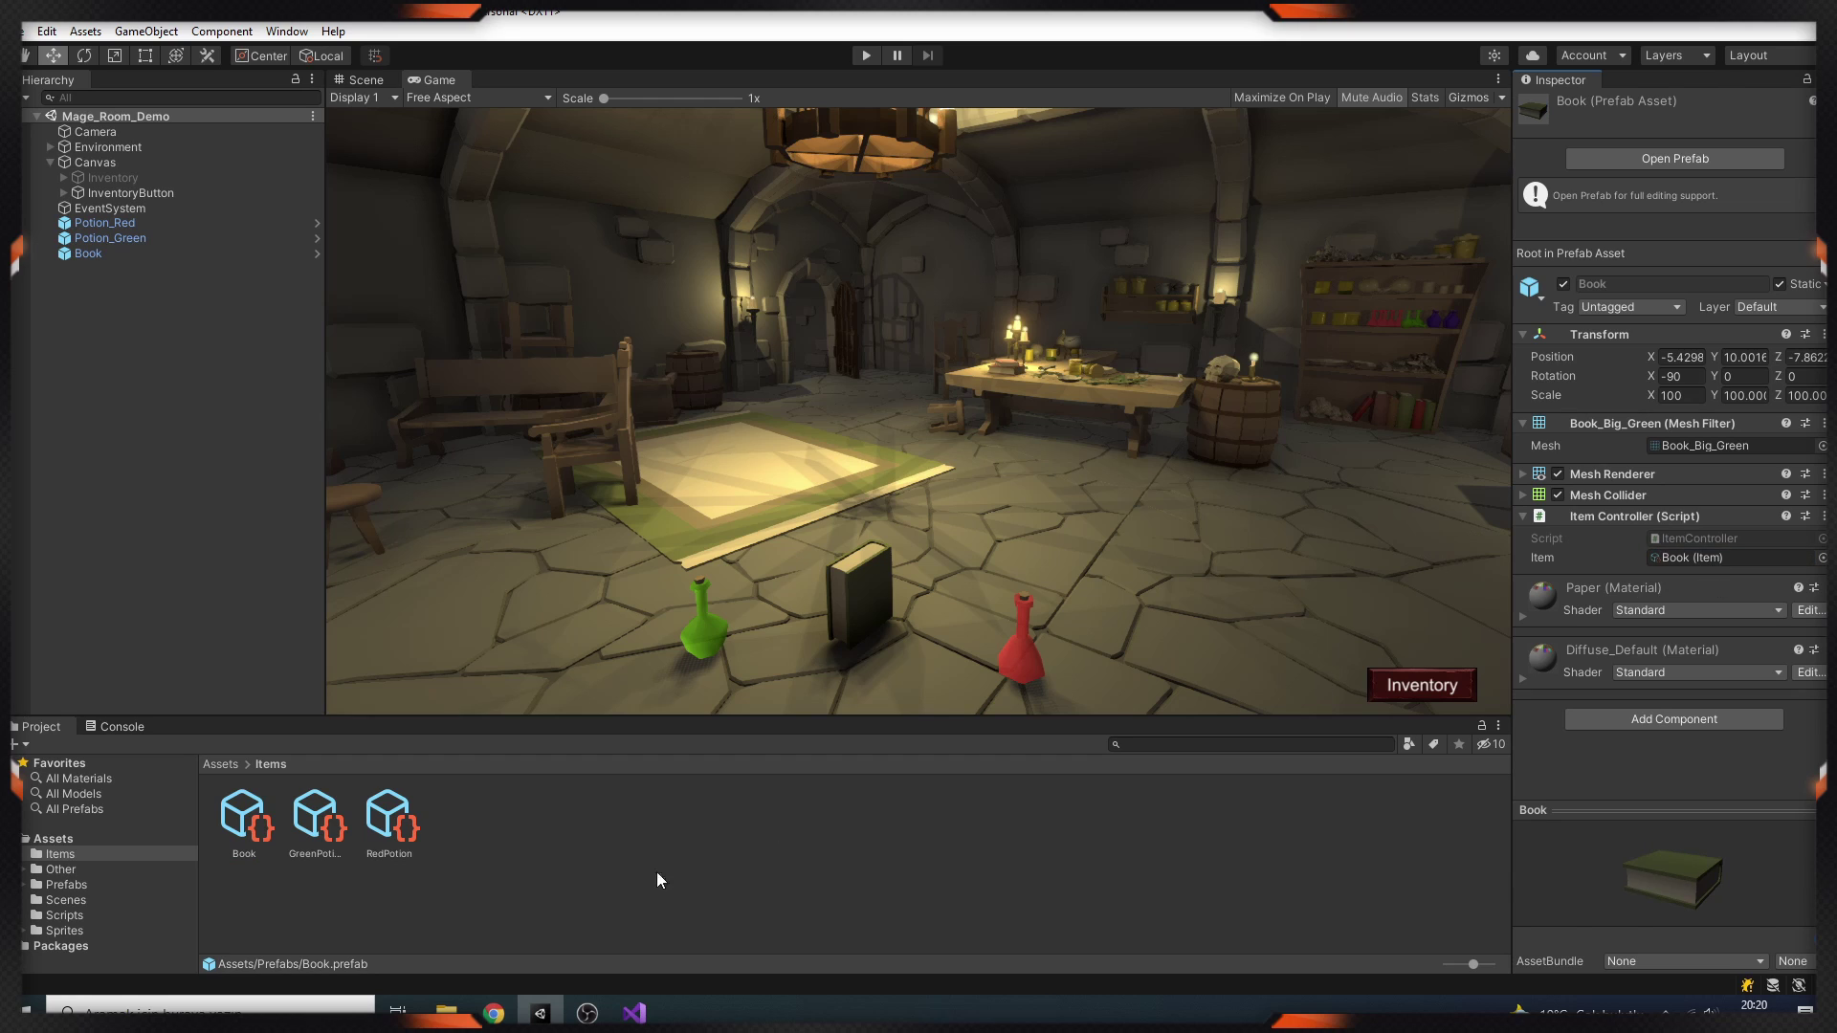
Link the GreenPotion item asset to the Potion_Green prefab's Item Controller.
left_click(67, 885)
left_click(390, 815)
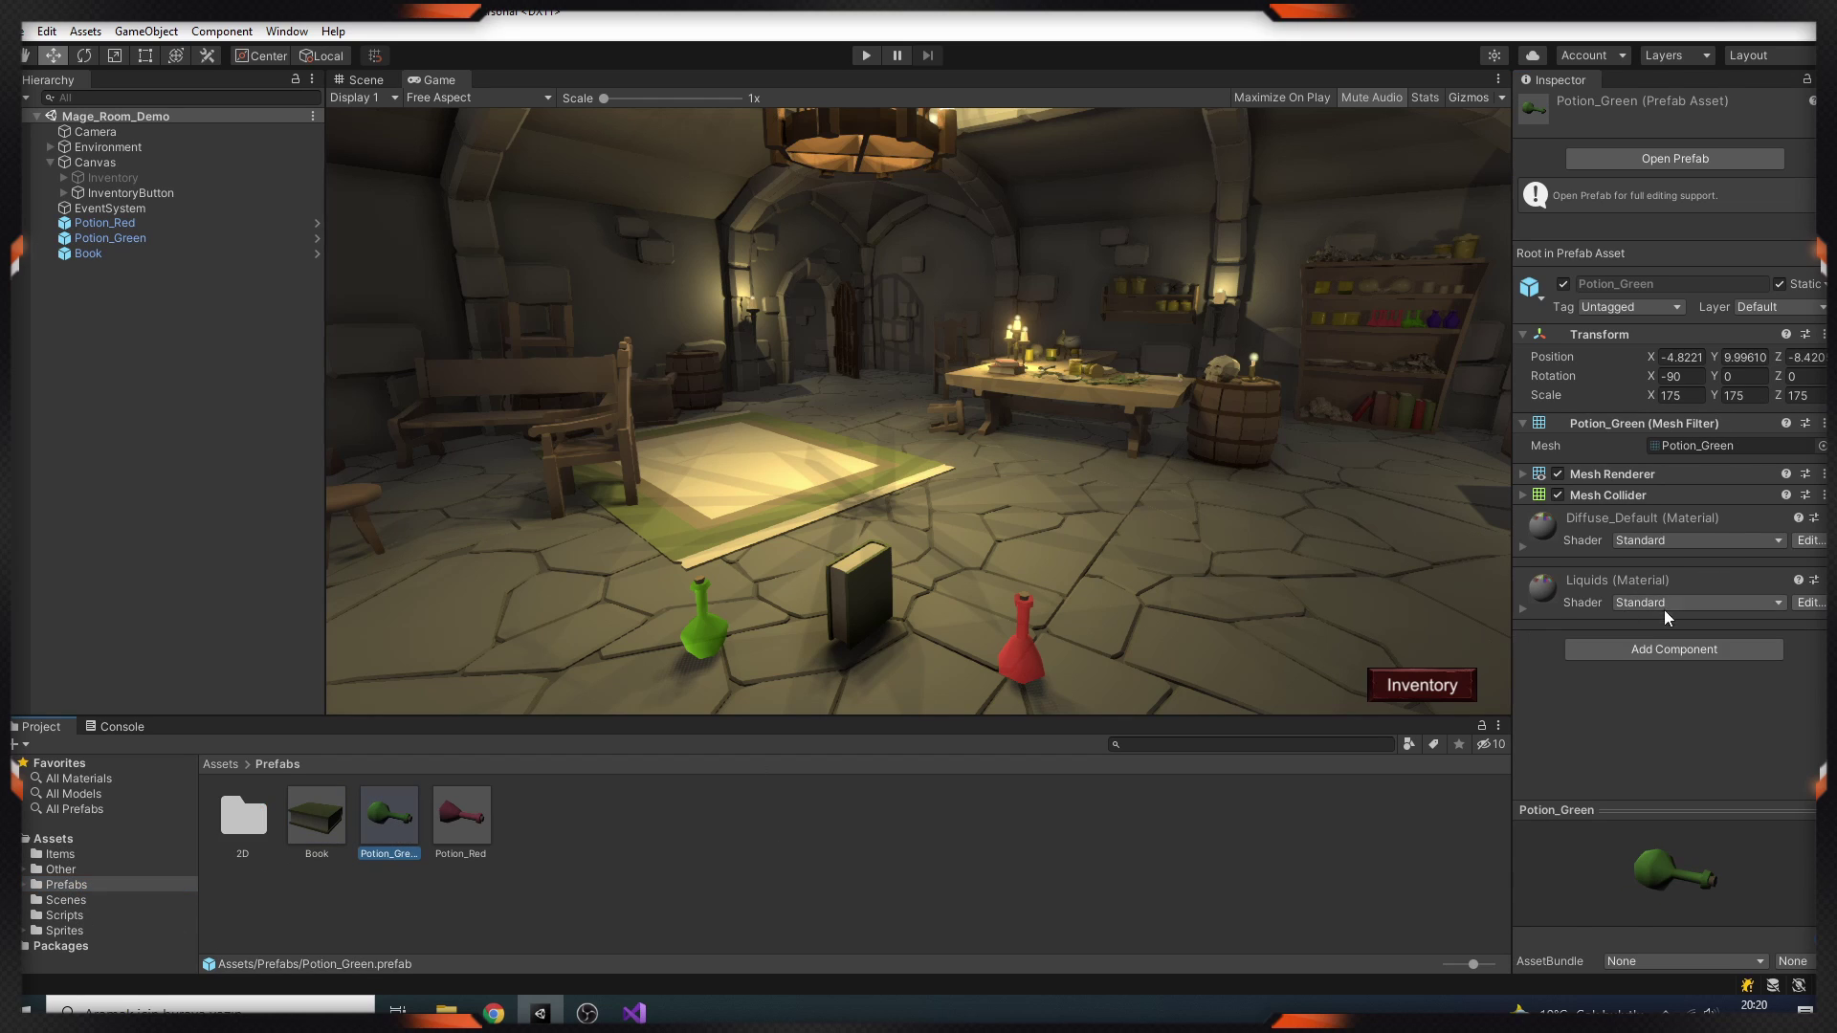
left_click(60, 854)
left_click_drag(318, 832, 1684, 560)
Add an Item Controller to the Potion_Red prefab and link it to the RedPotion item.
left_click(66, 885)
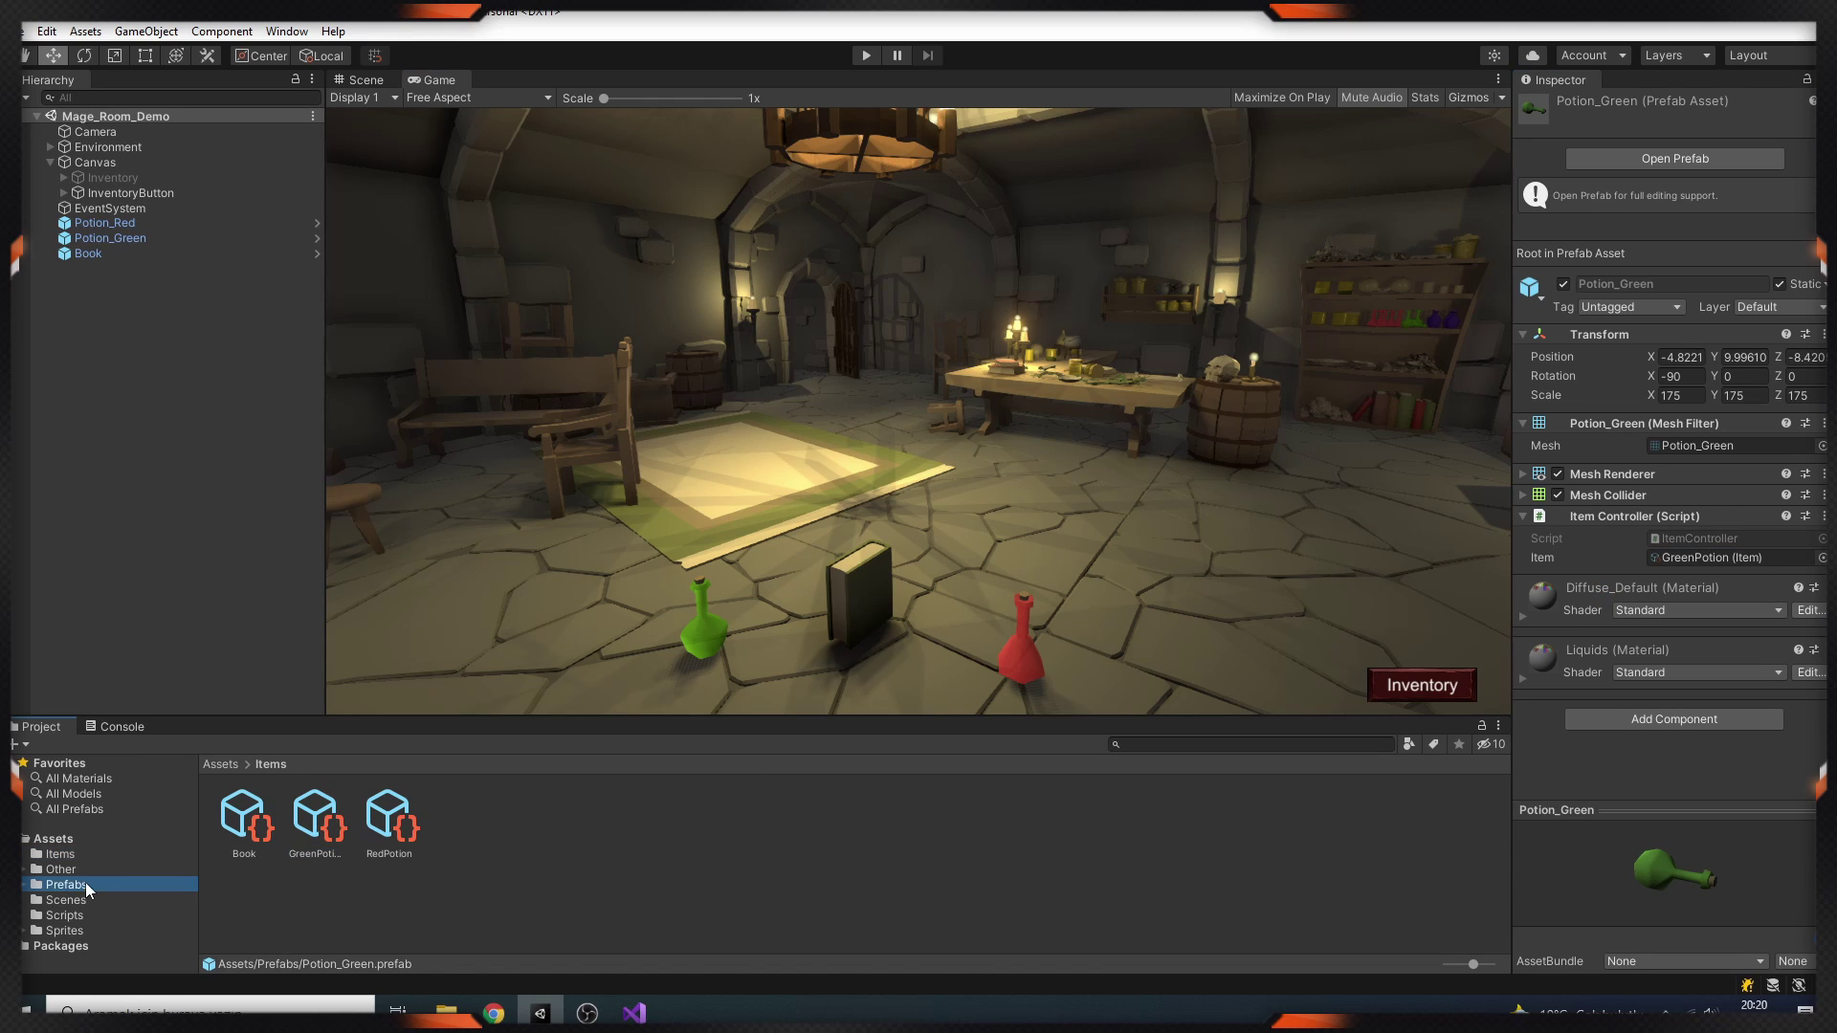
left_click(462, 815)
left_click(1632, 649)
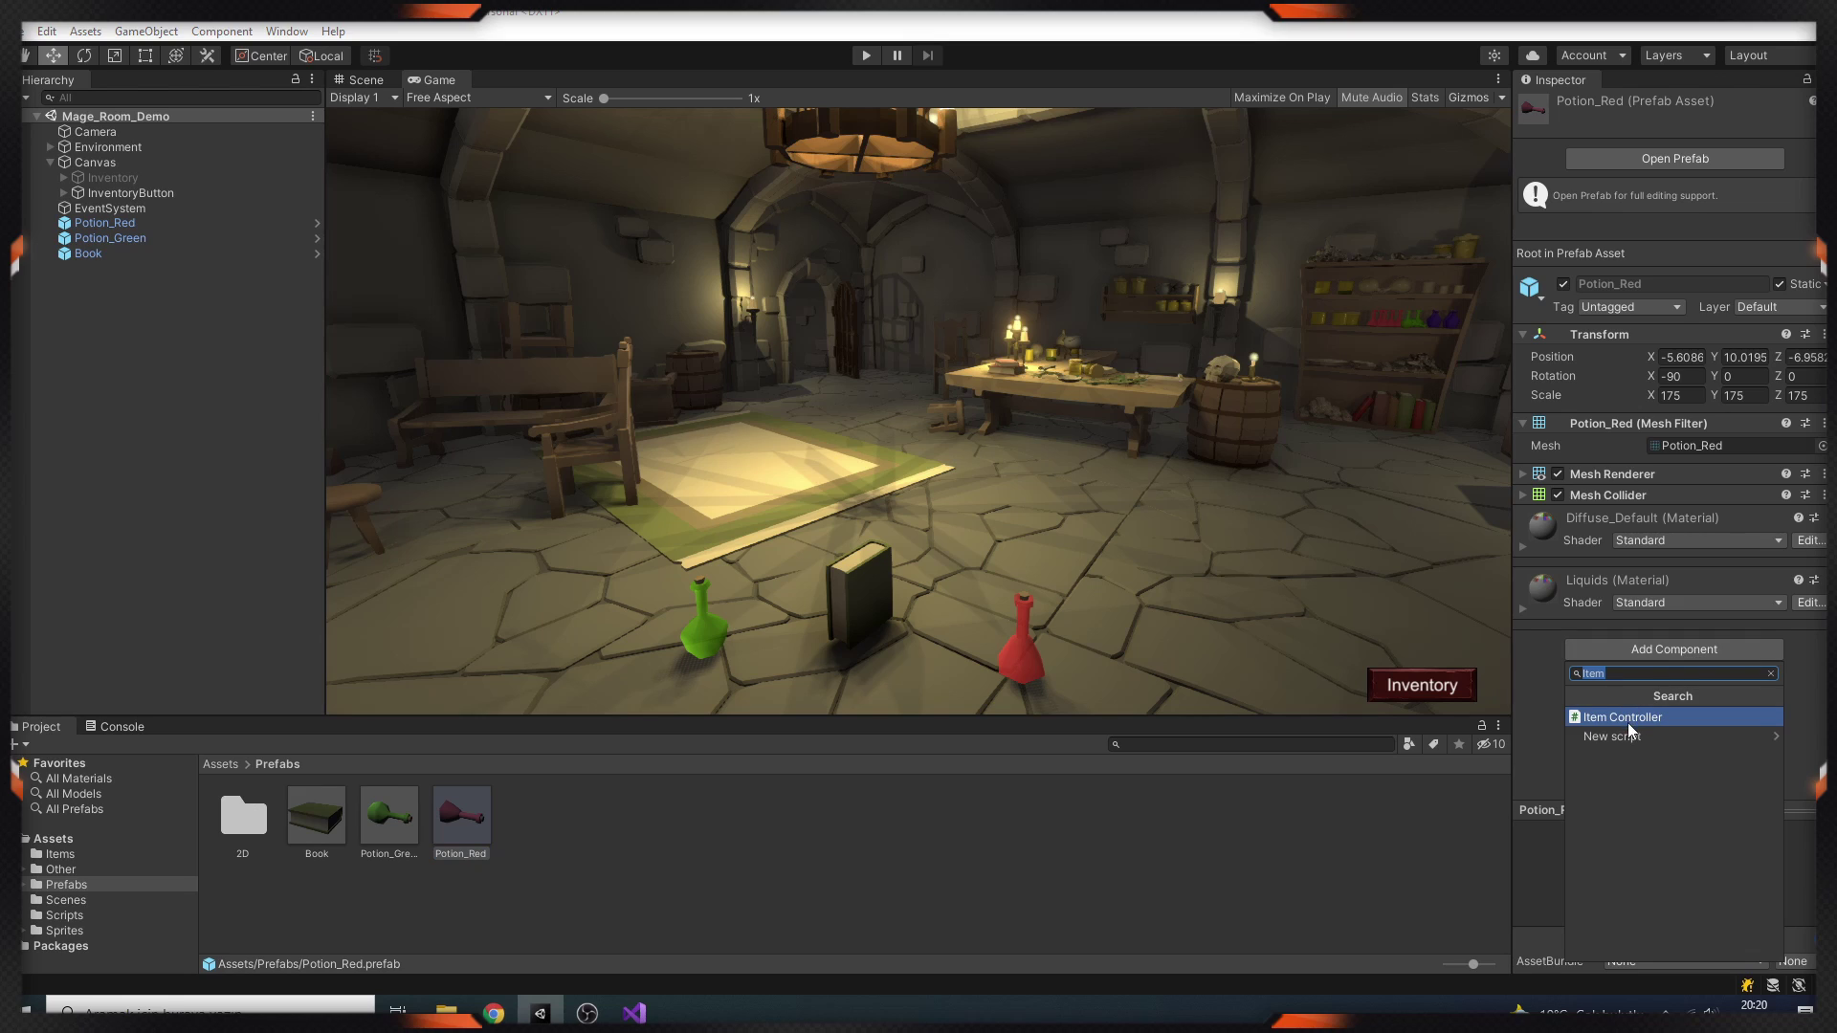
left_click(1632, 718)
left_click(60, 854)
left_click_drag(415, 833, 1686, 570)
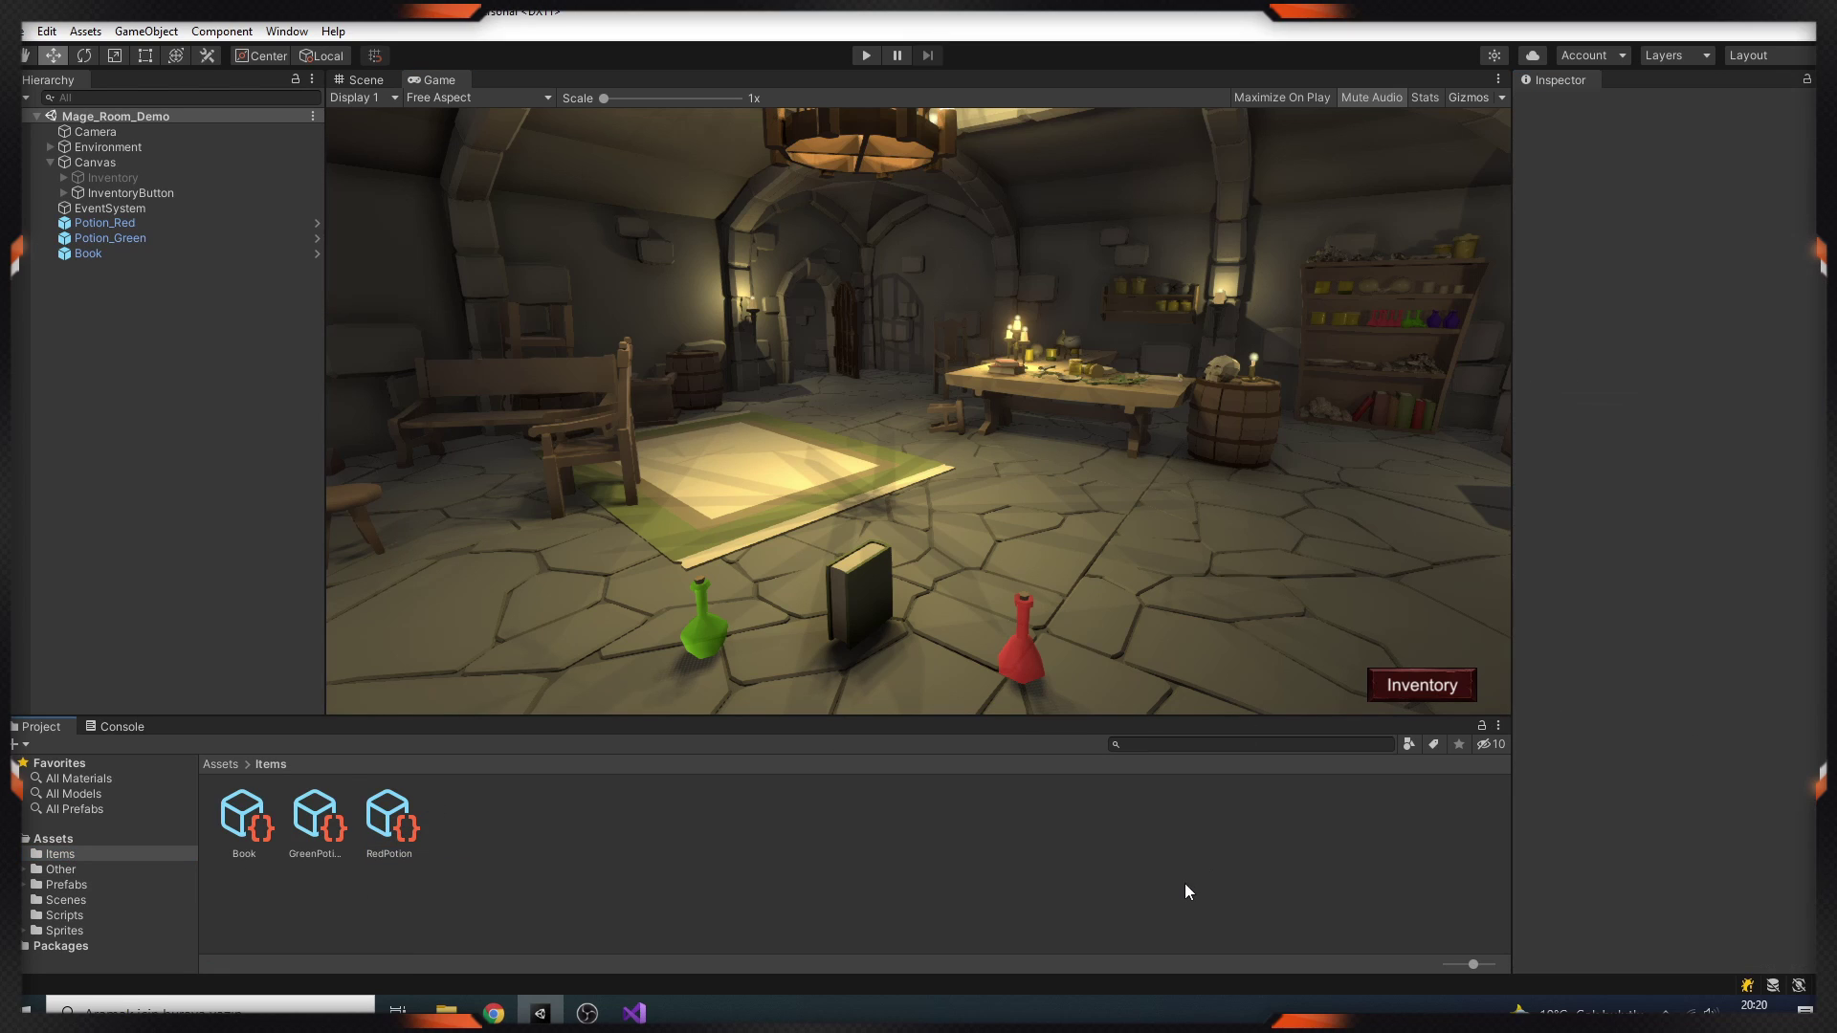
left_click(173, 919)
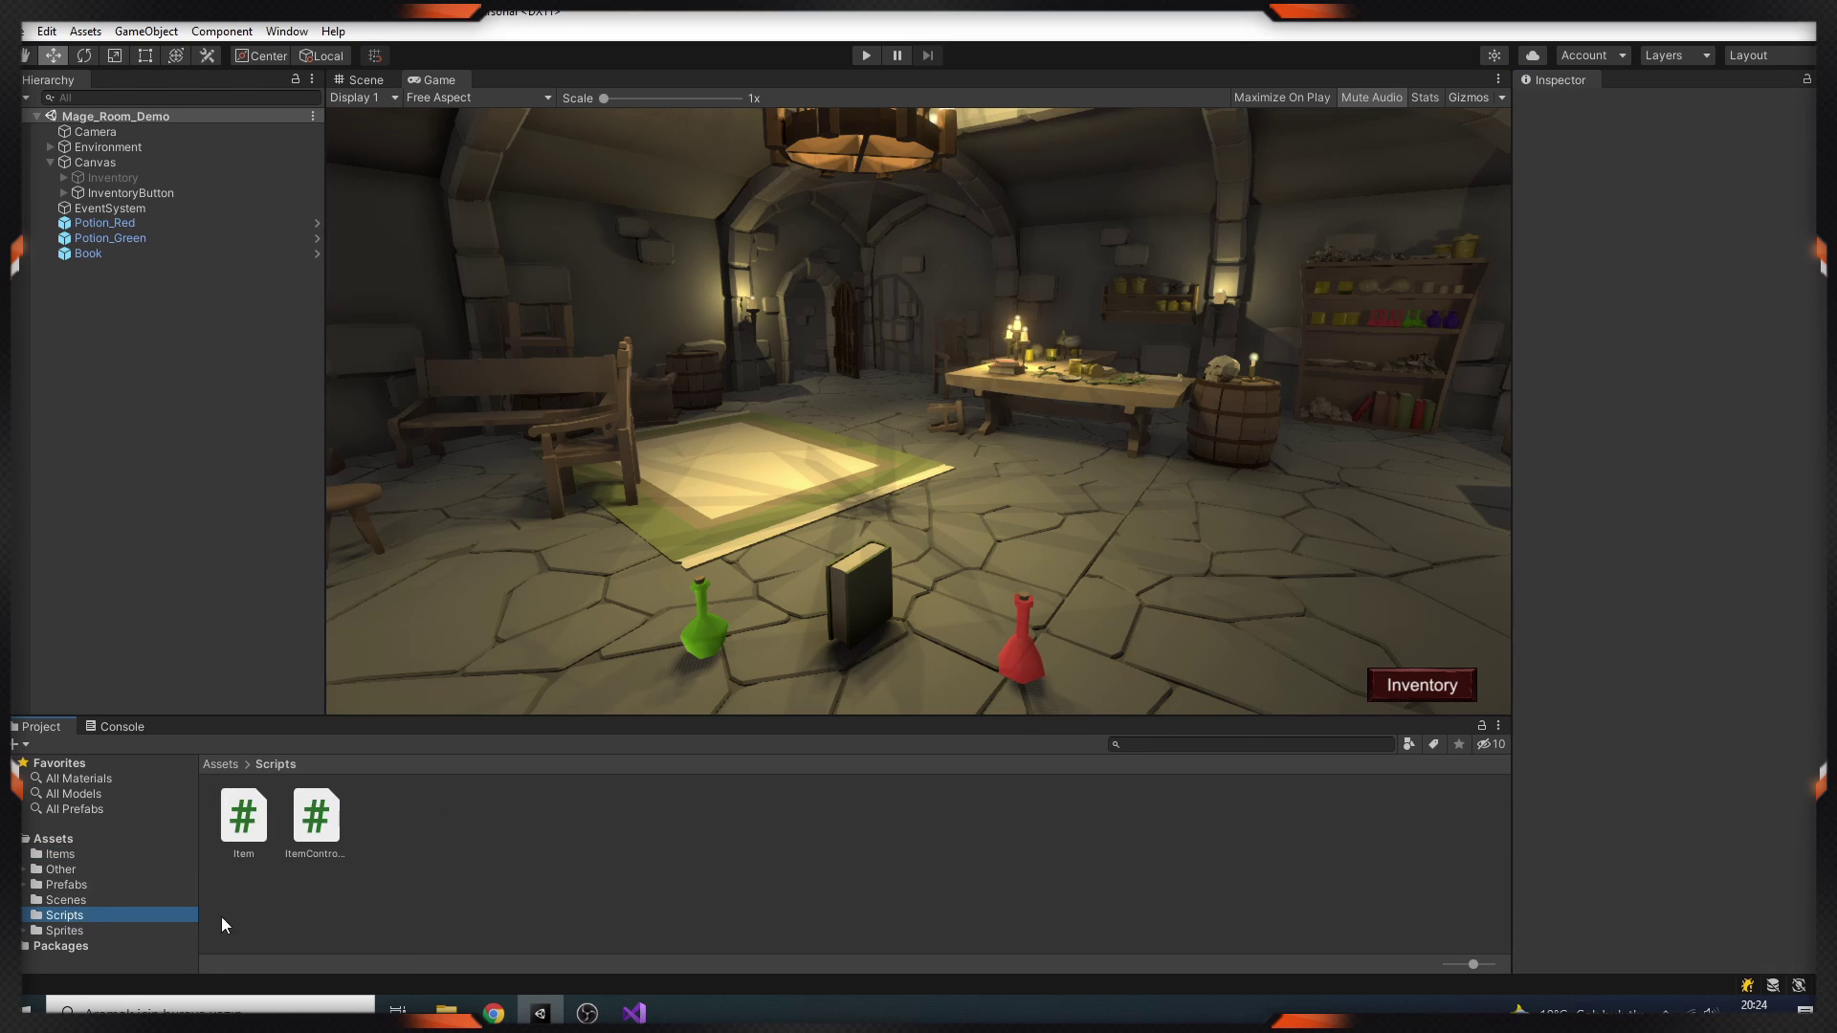
Create a new C# script named InventoryManager in the Scripts folder.
right_click(377, 918)
mouse_move(536, 412)
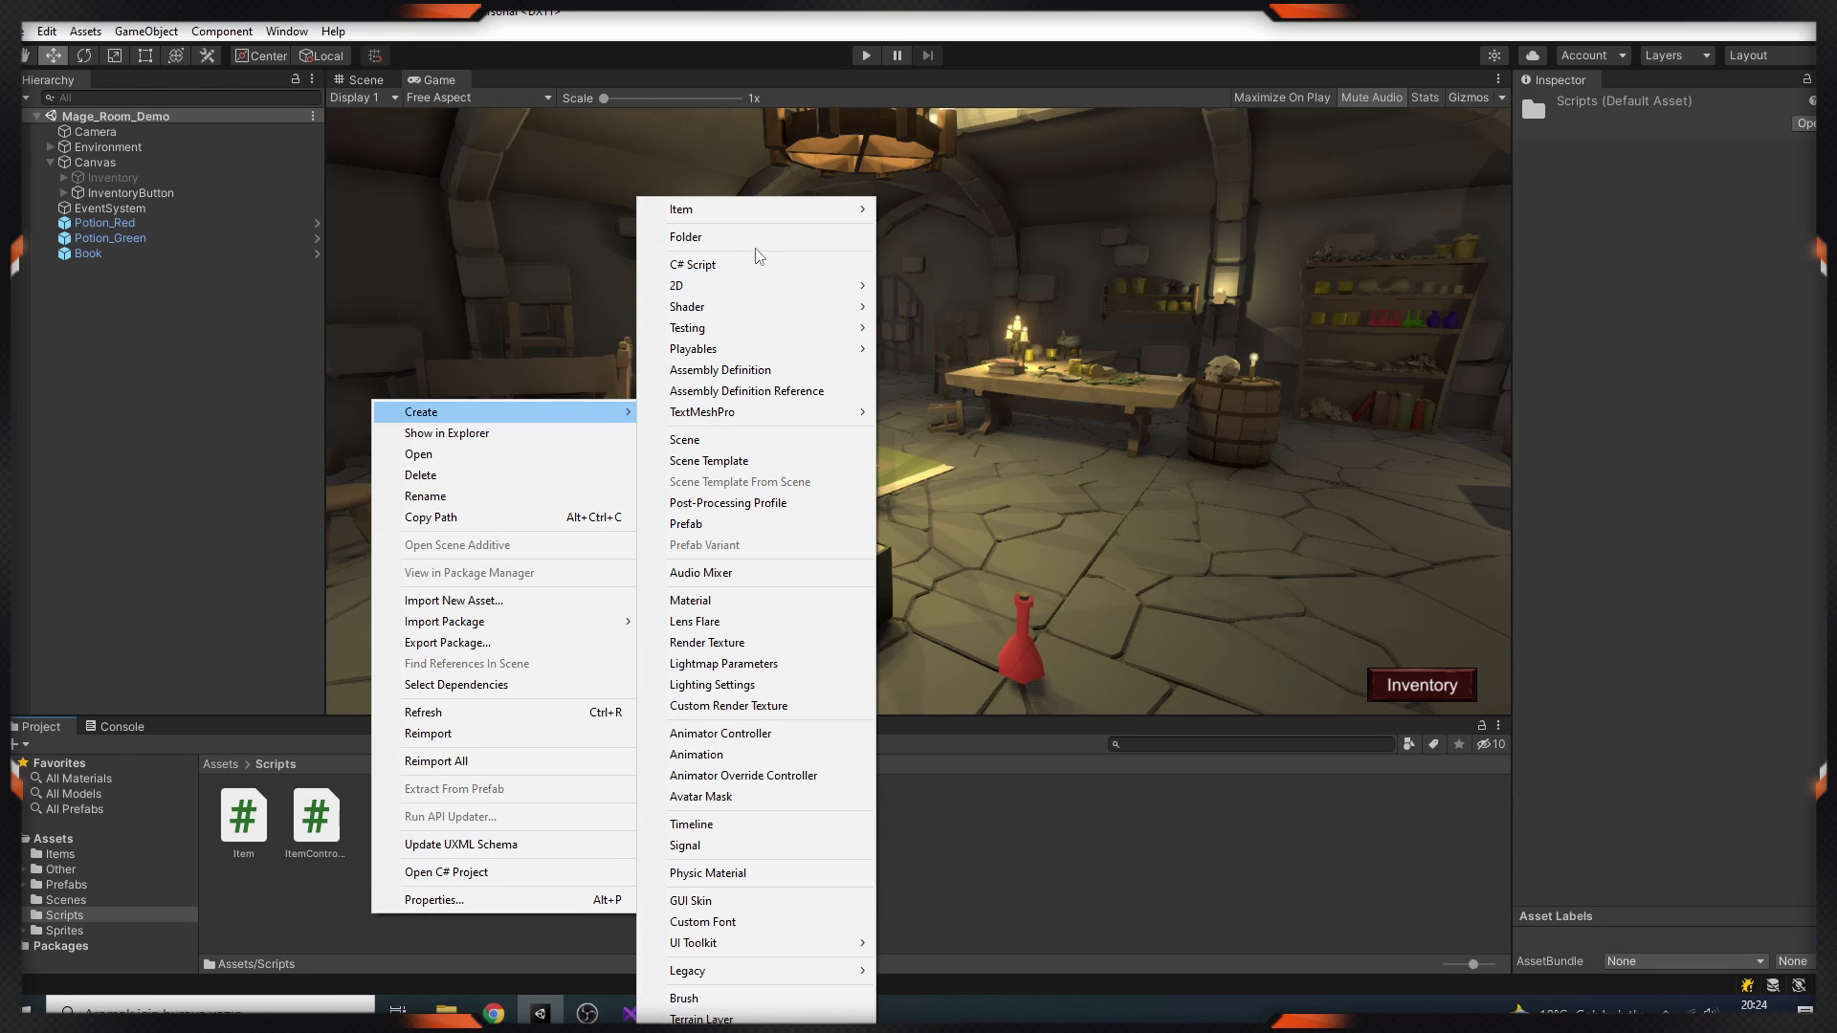
left_click(693, 264)
type("InventoryManager")
key("Return")
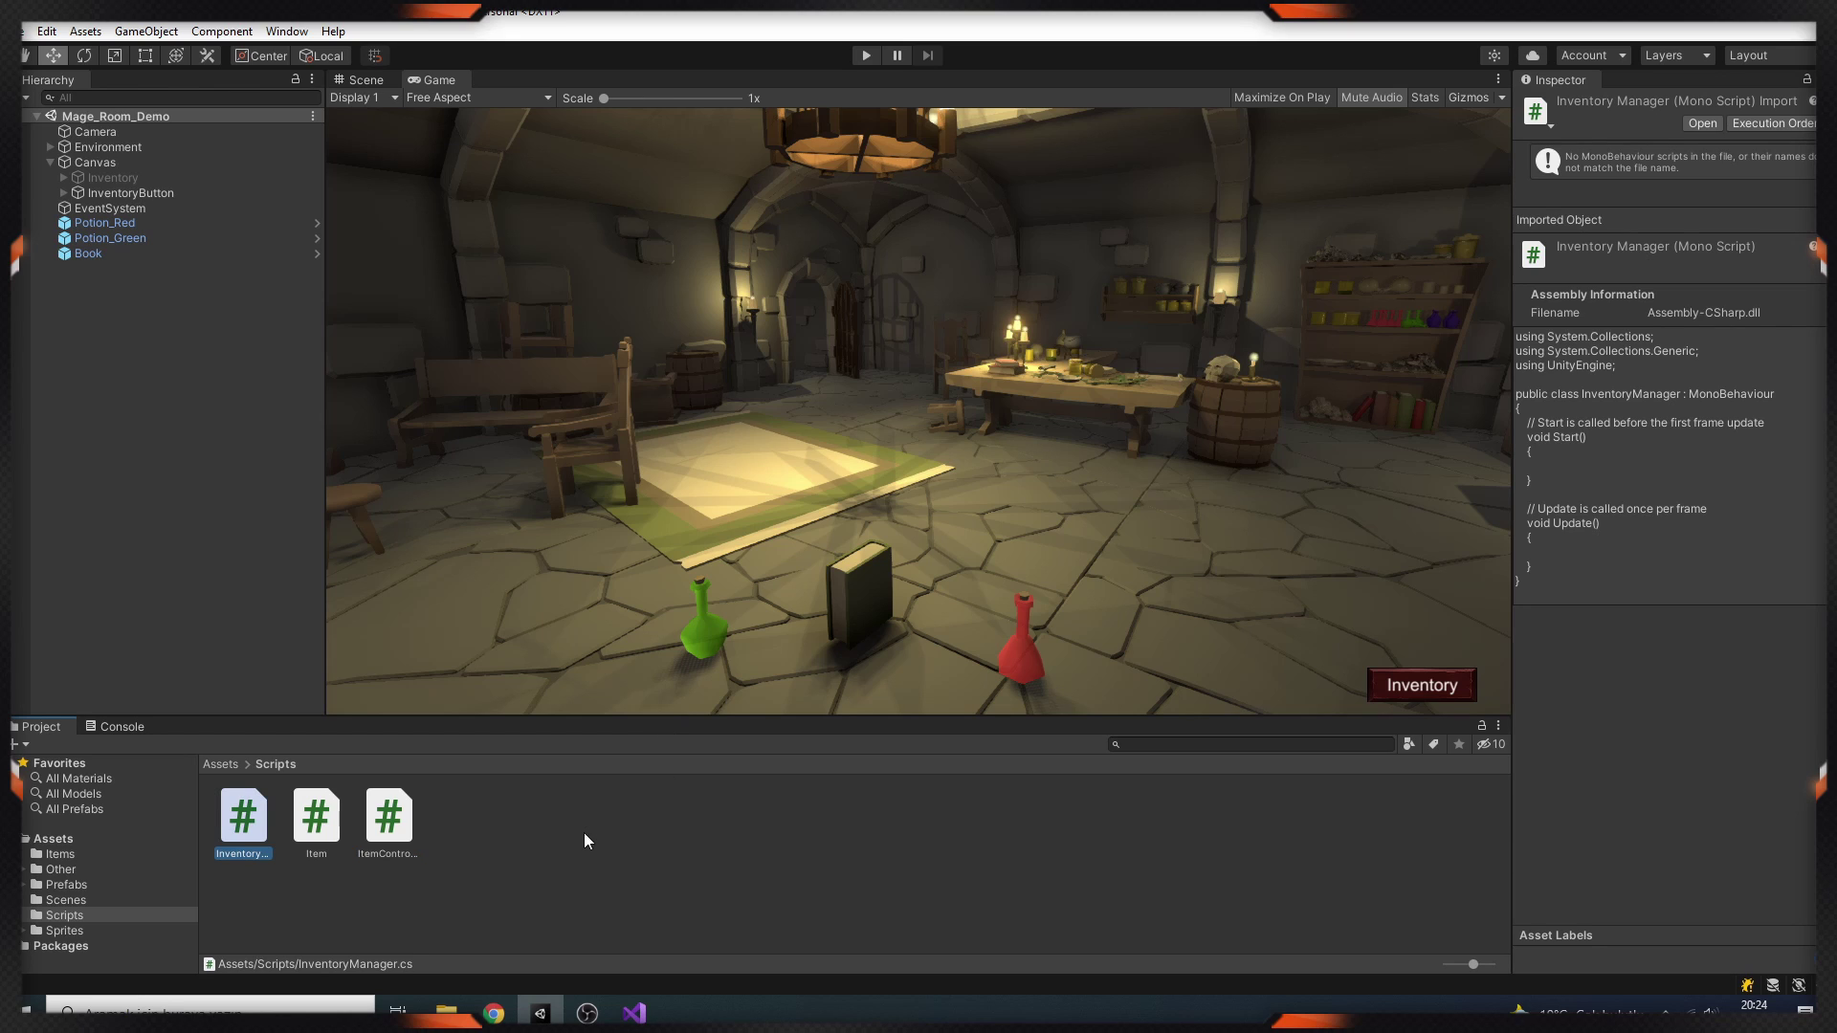
Create an empty scene object named InventoryManager and attach the InventoryManager script to it.
right_click(71, 302)
left_click(148, 531)
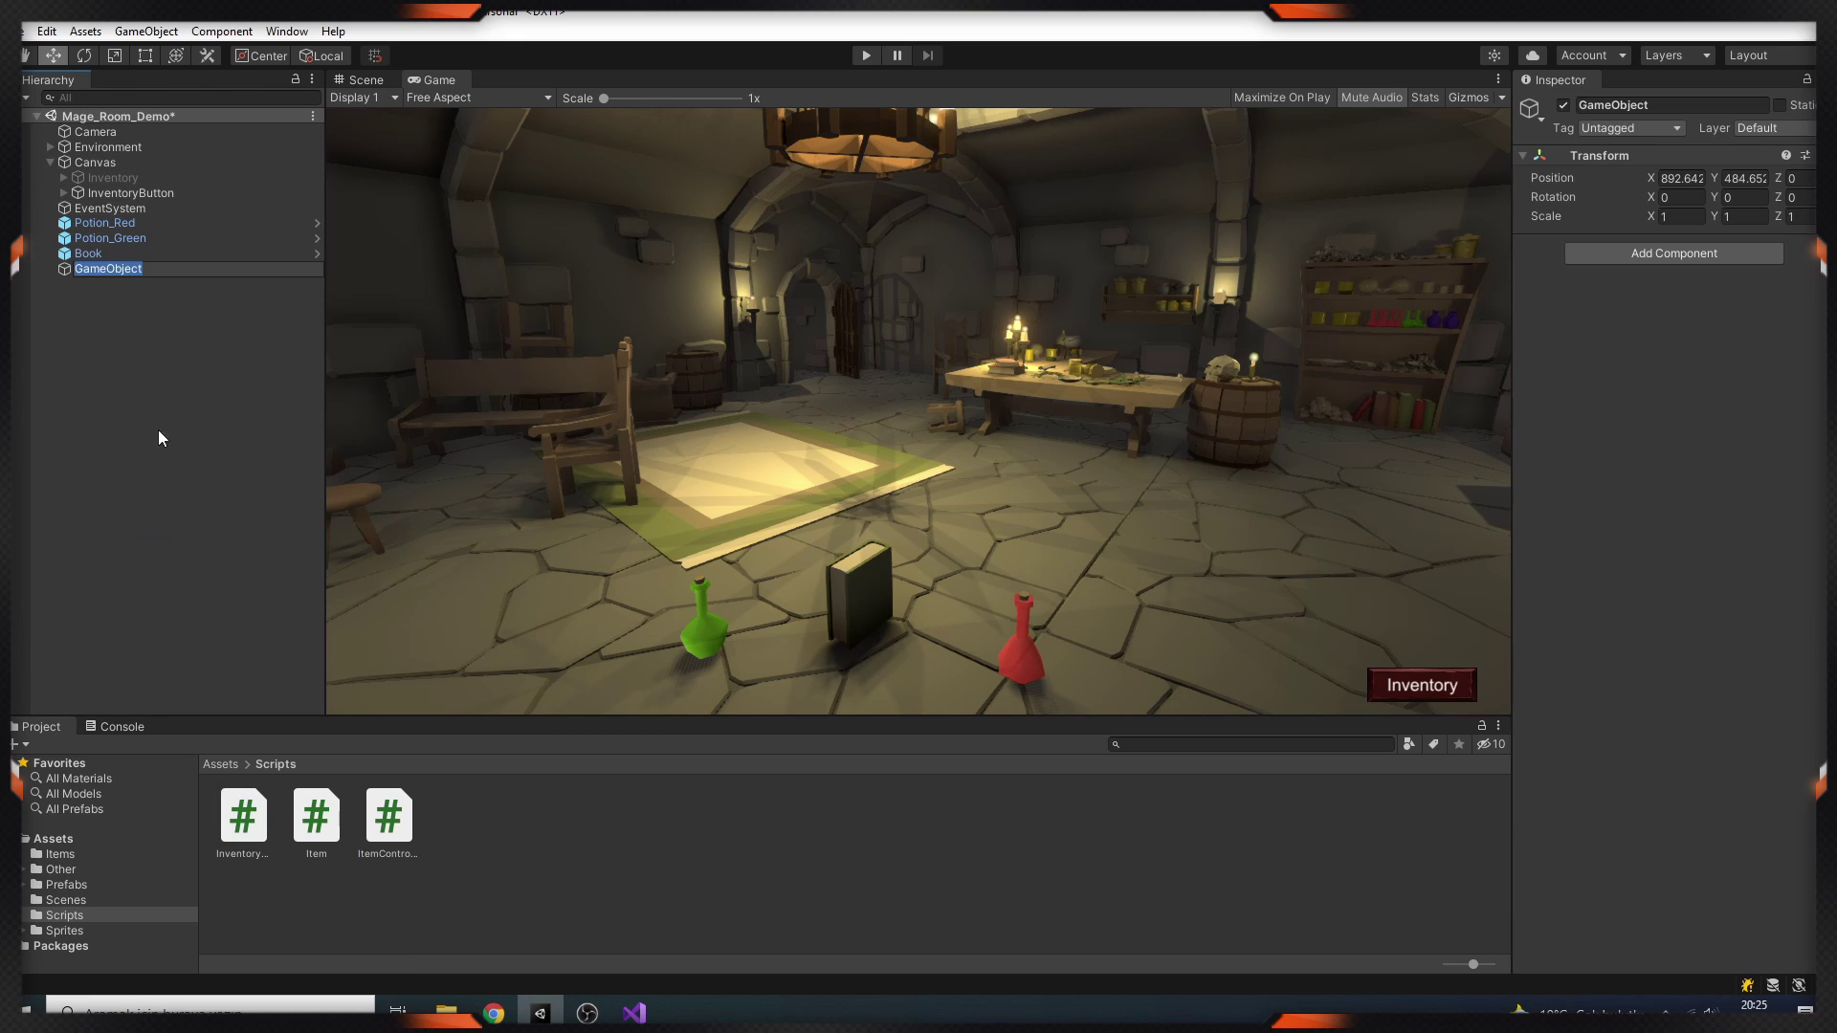
type("InventoryManager")
key("Return")
left_click(1715, 323)
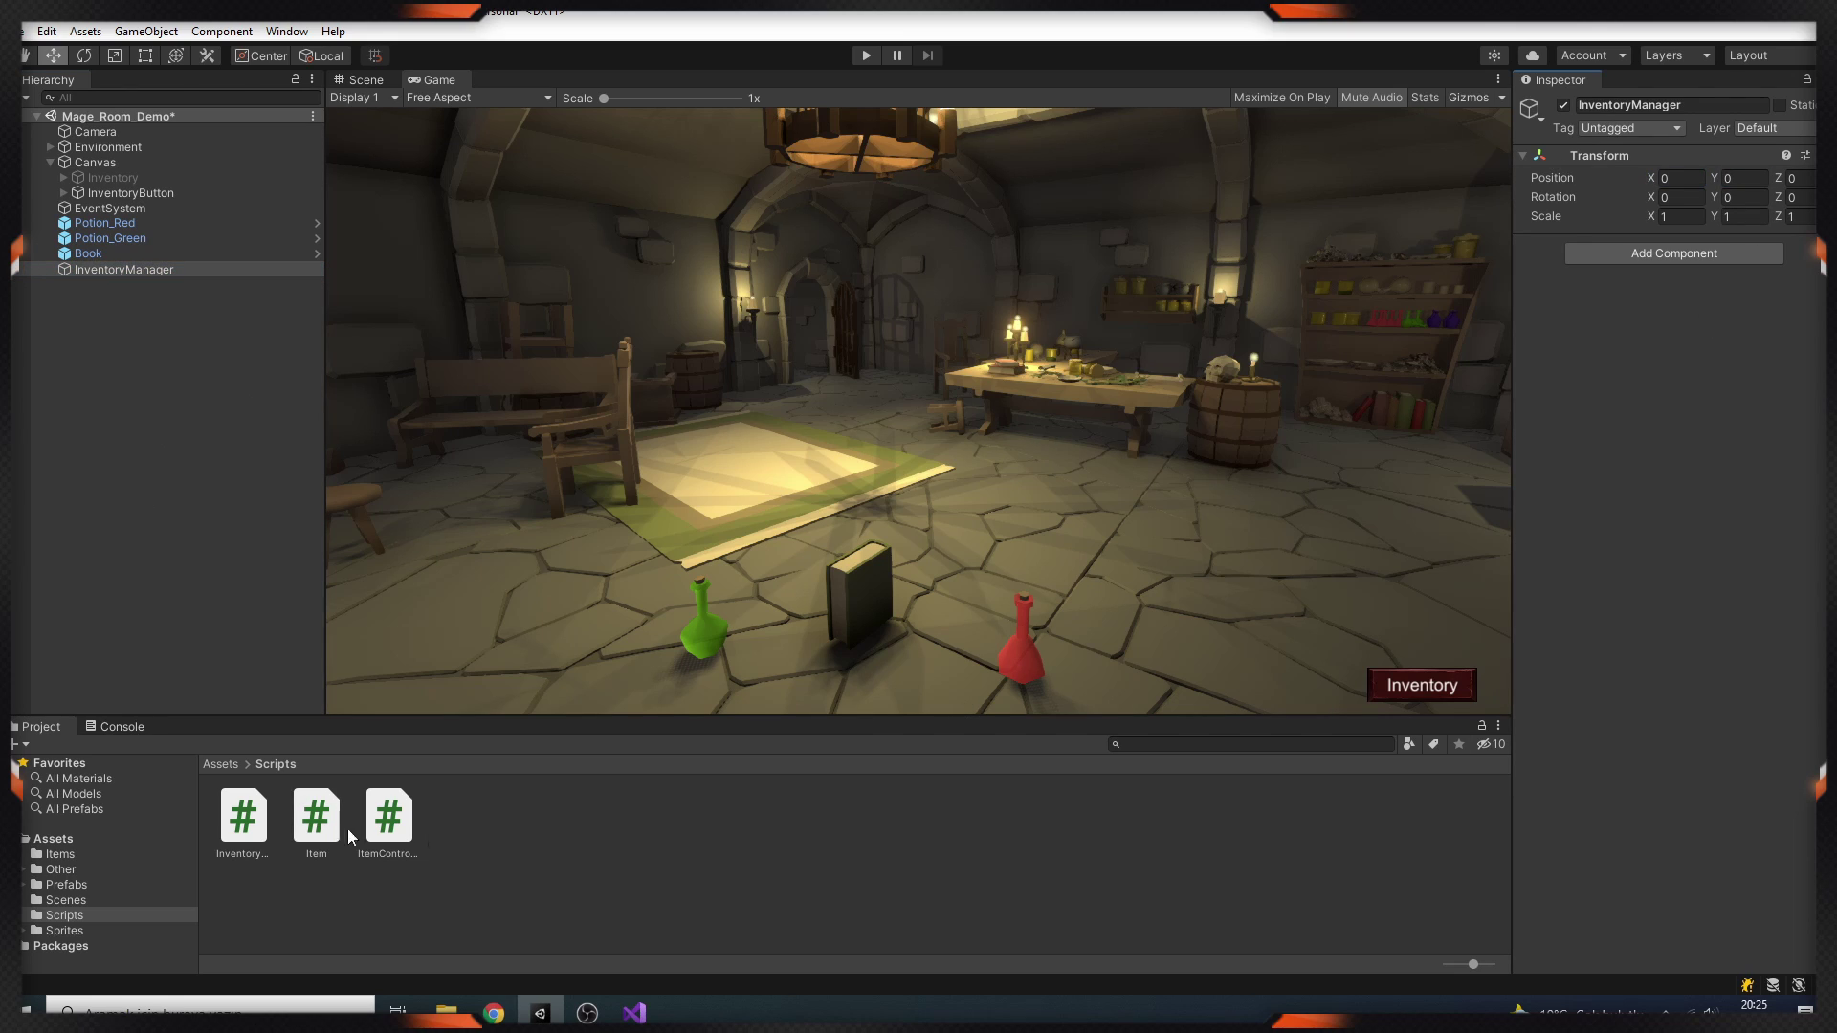
left_click_drag(241, 834, 1727, 363)
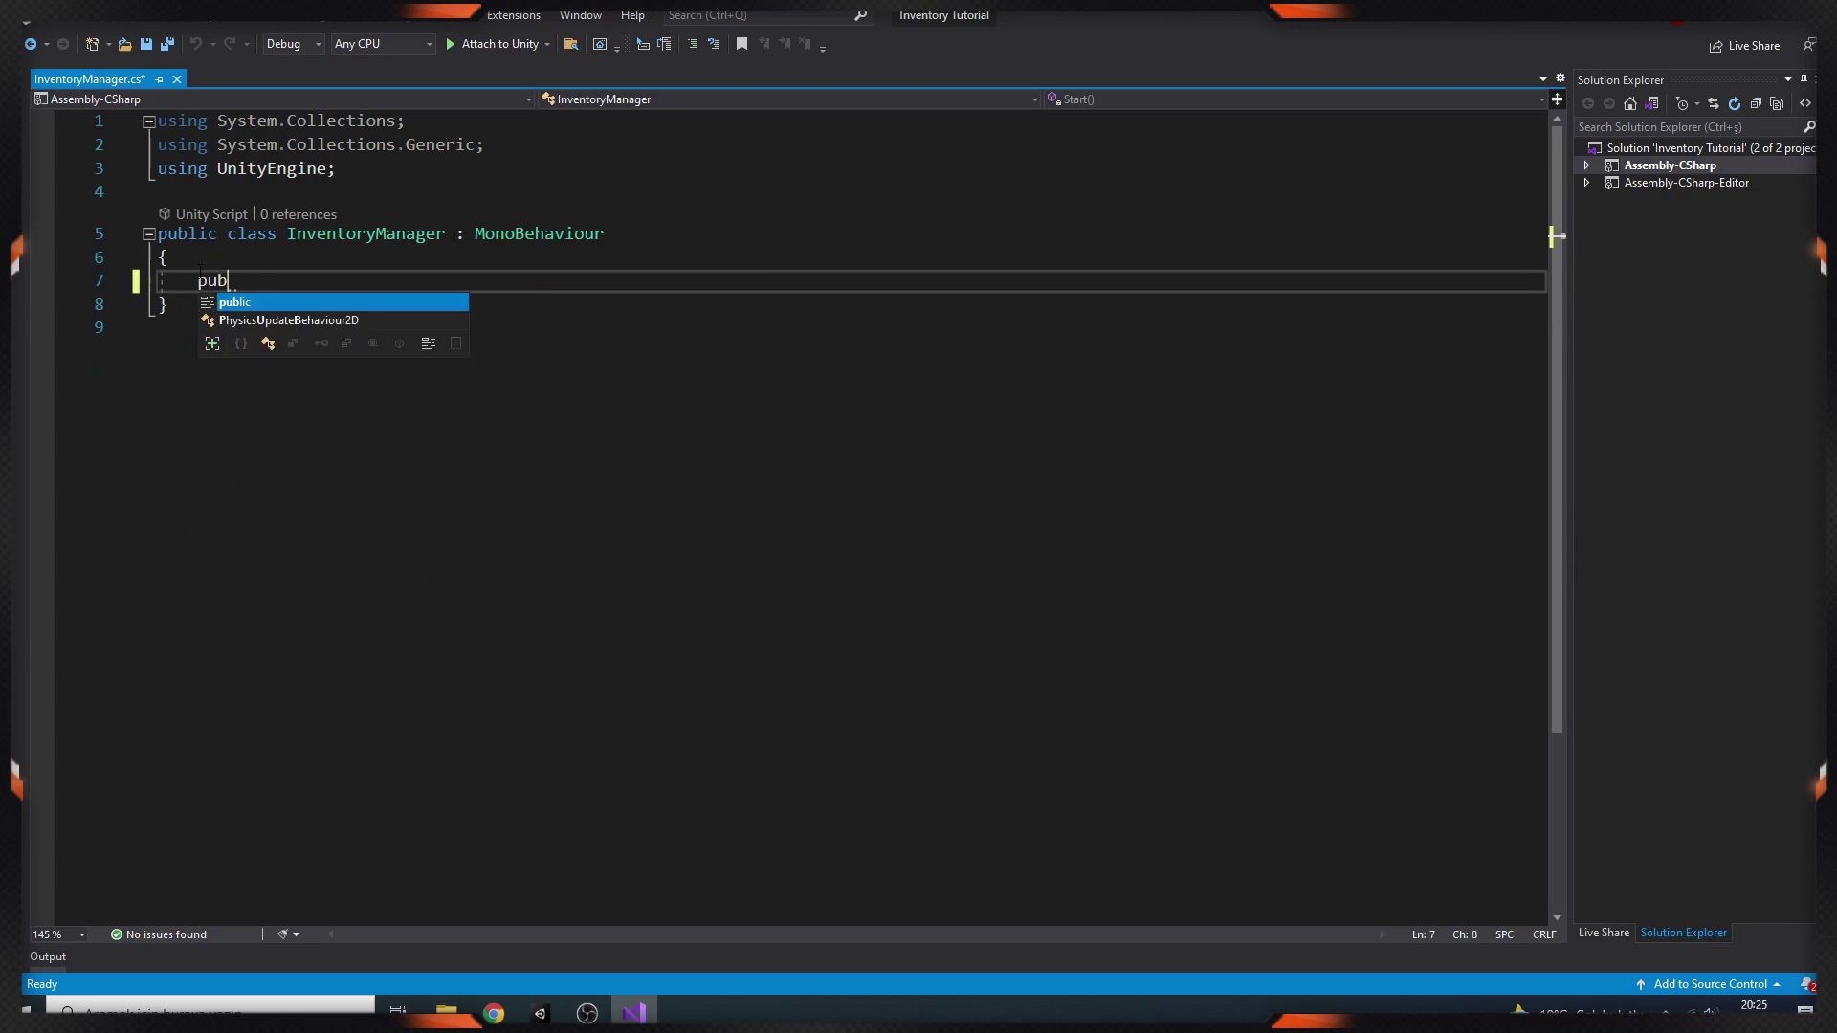
Declare 'public static InventoryManager Instance;' in the InventoryManager script.
type("lic Stat")
key("BackSpace")
key("BackSpace")
key("BackSpace")
key("BackSpace")
type("static InventoryManager Instance;")
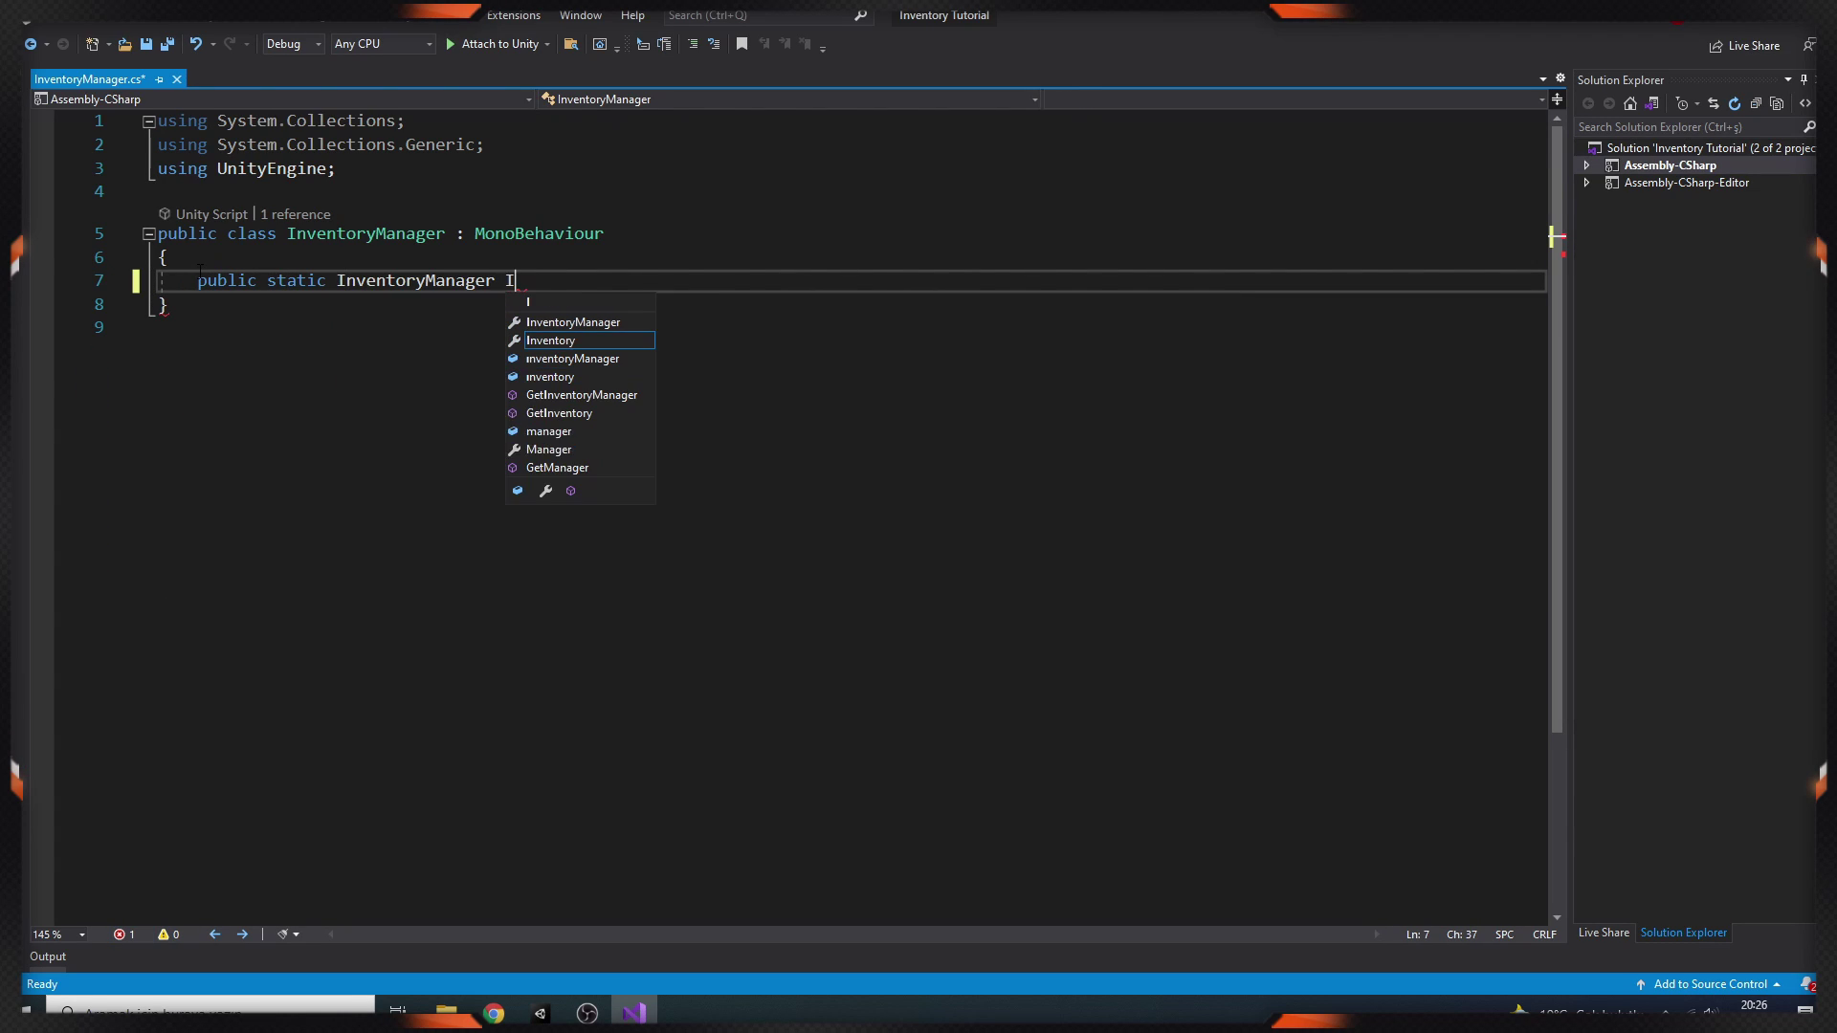
Add an Awake method that sets Instance = this.
key("Return")
key("Return")
type("aw")
key("Tab")
type("Instance = this;")
key("Down")
key("Down")
key("Up")
key("Return")
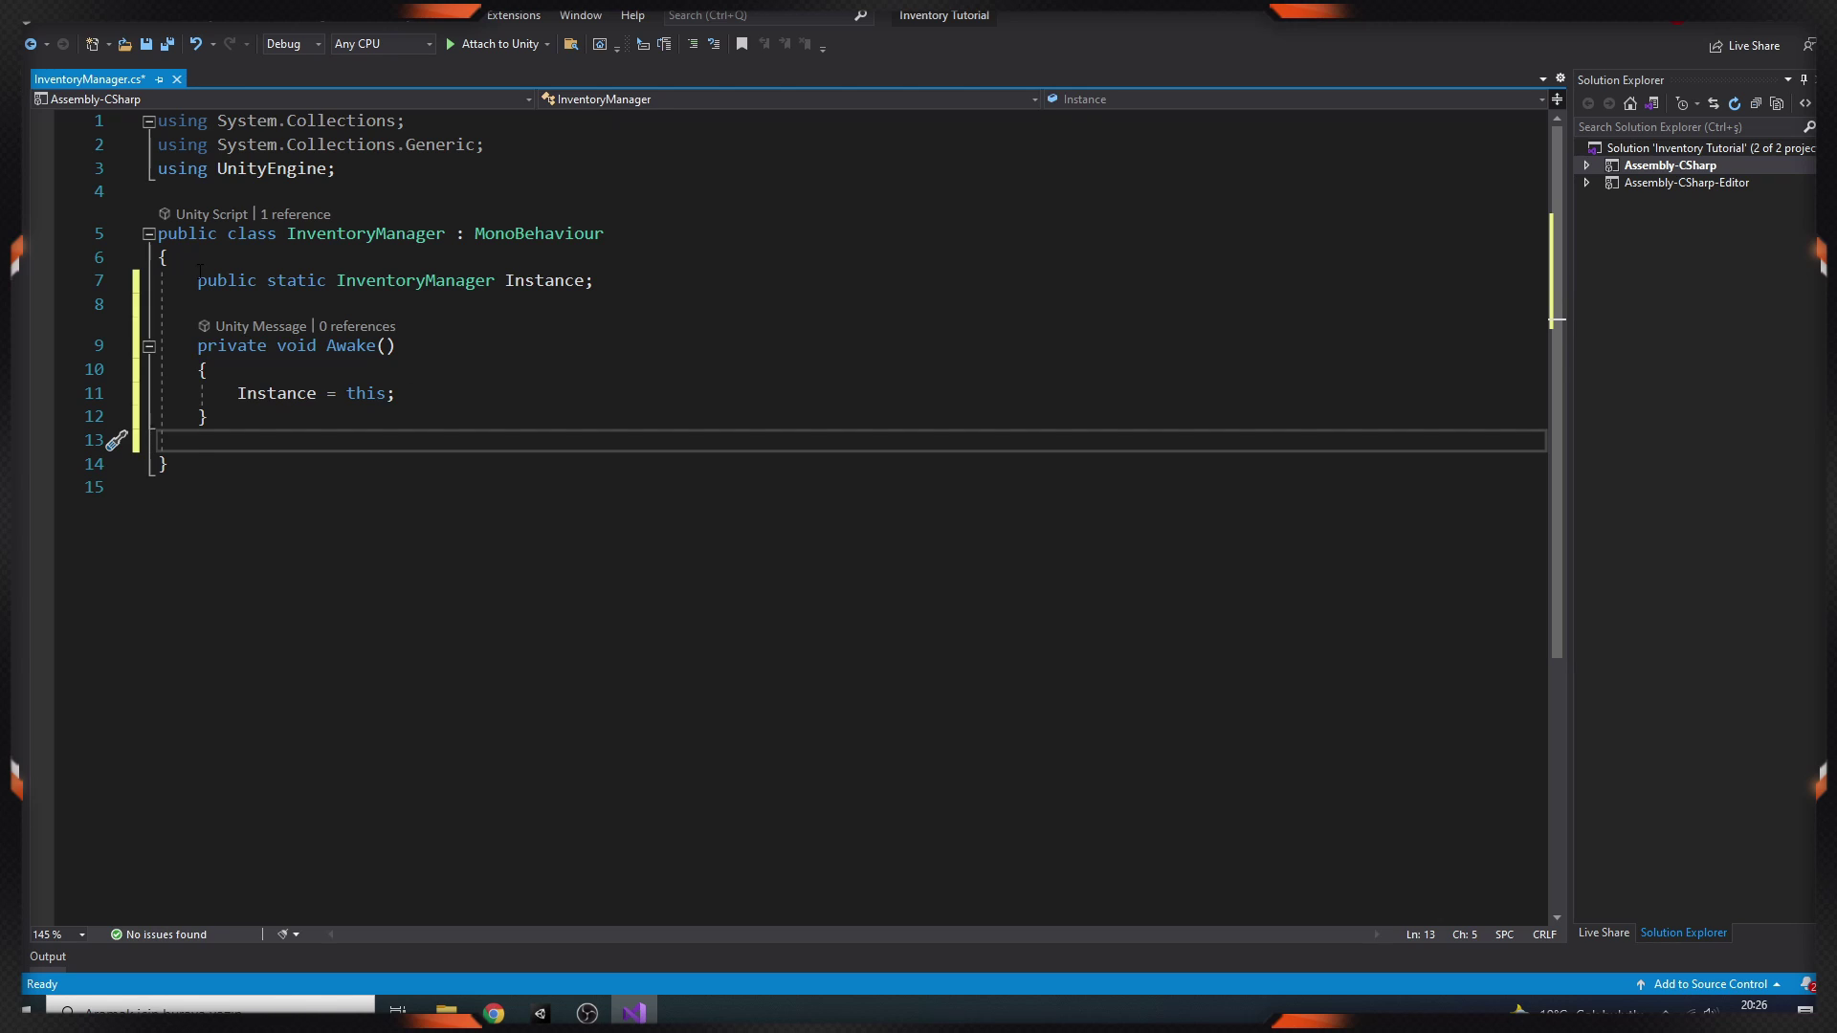
key("Up")
key("Up")
key("Up")
key("Up")
key("Up")
Declare 'public List<Item> Items = new List<Item>();' and save the script.
key("Return")
key("Up")
type("public List<")
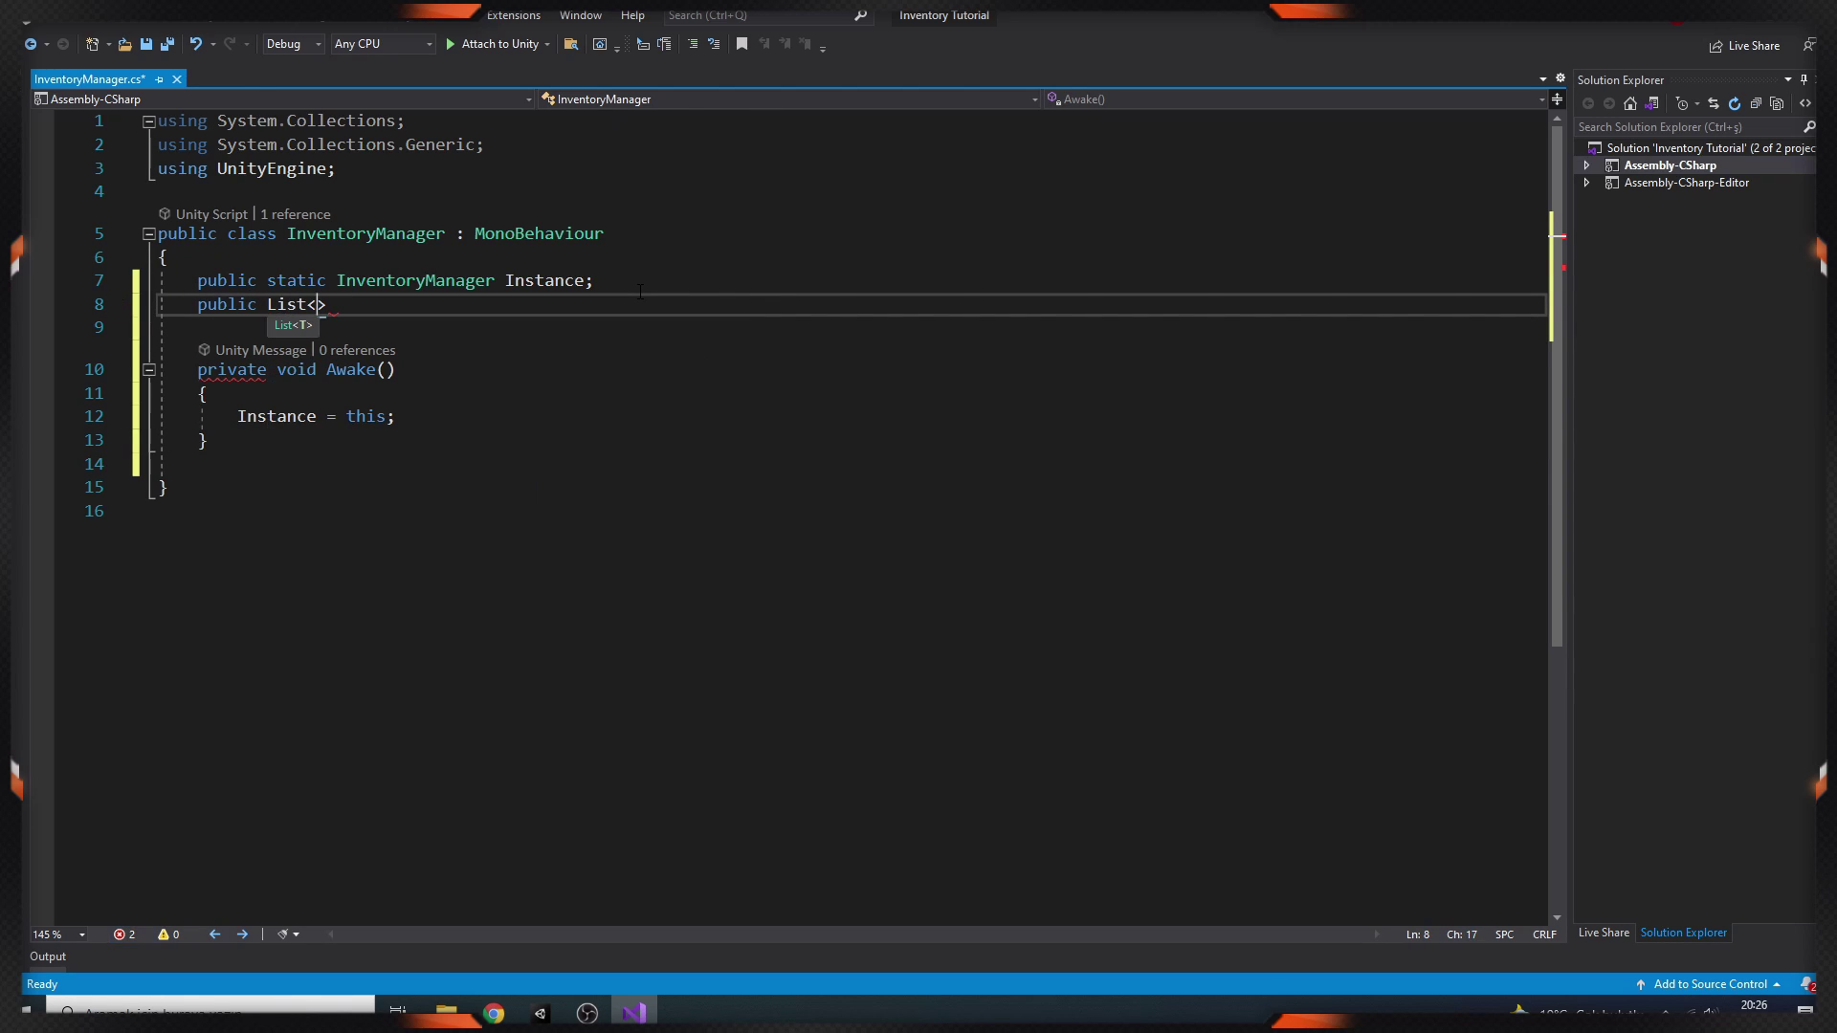
type("Item> It")
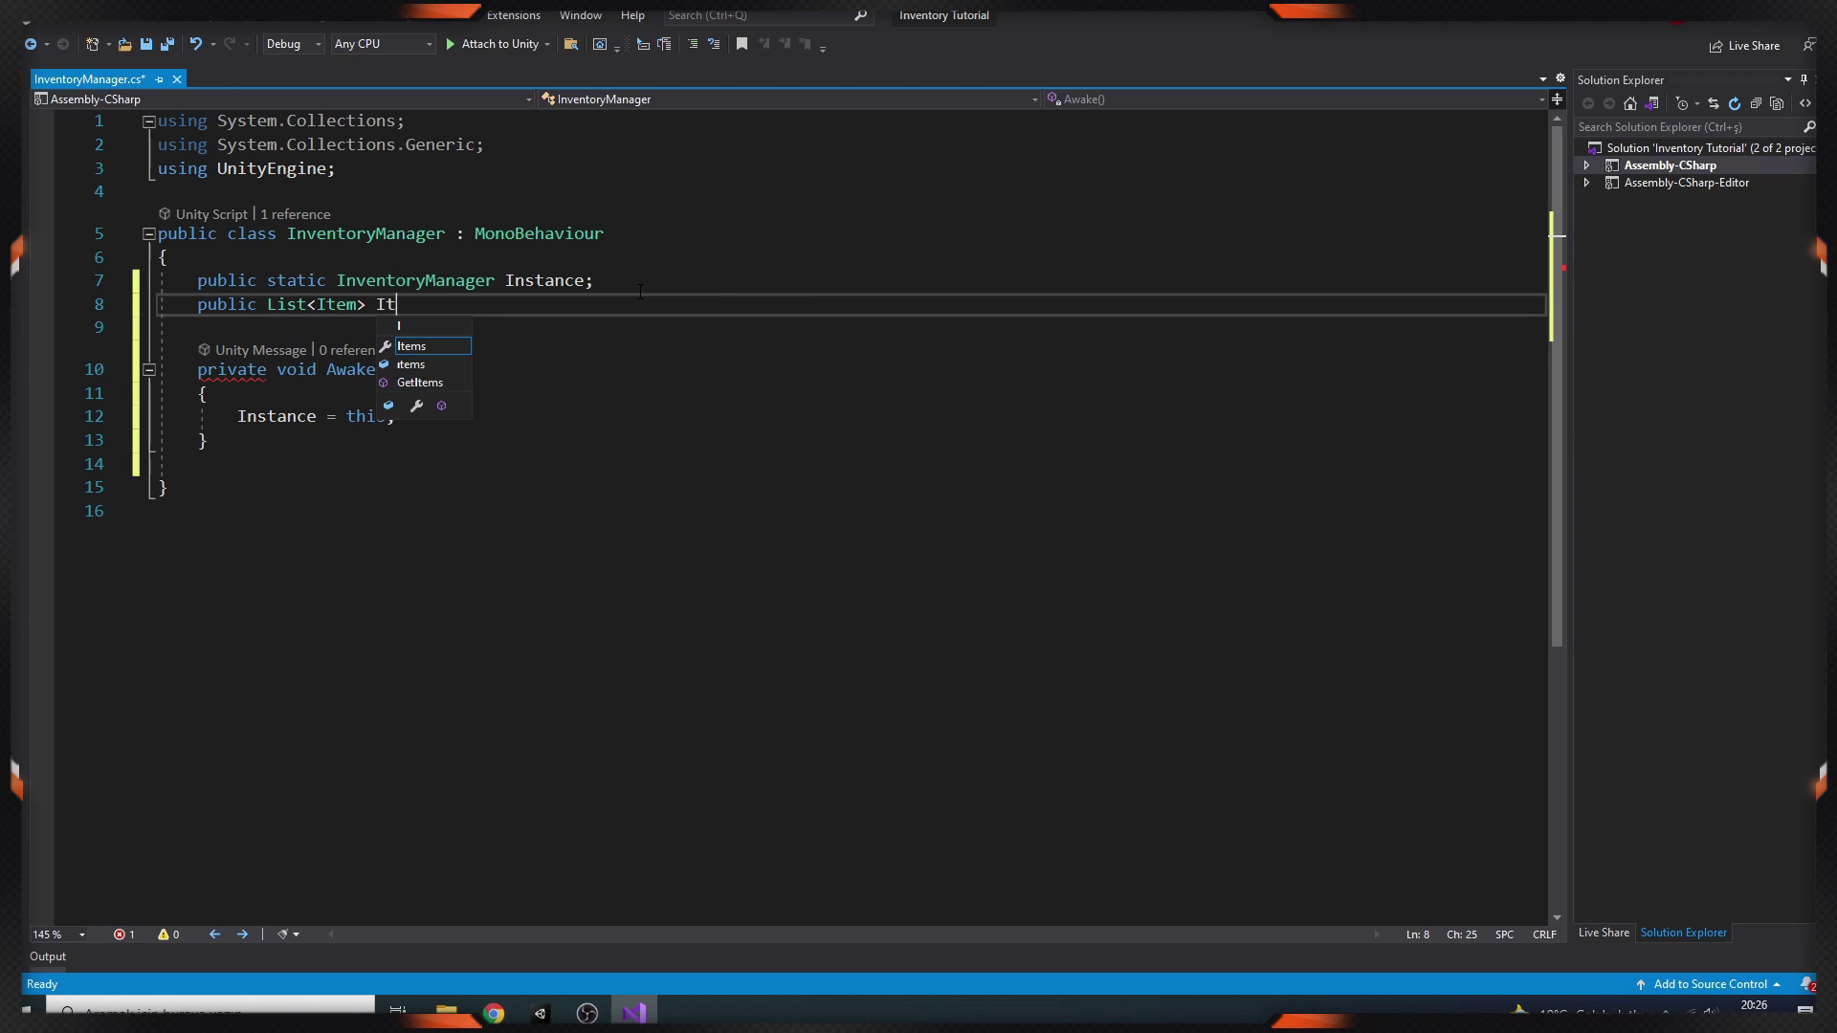
type("ems = new List<Item>();")
key("ctrl+s")
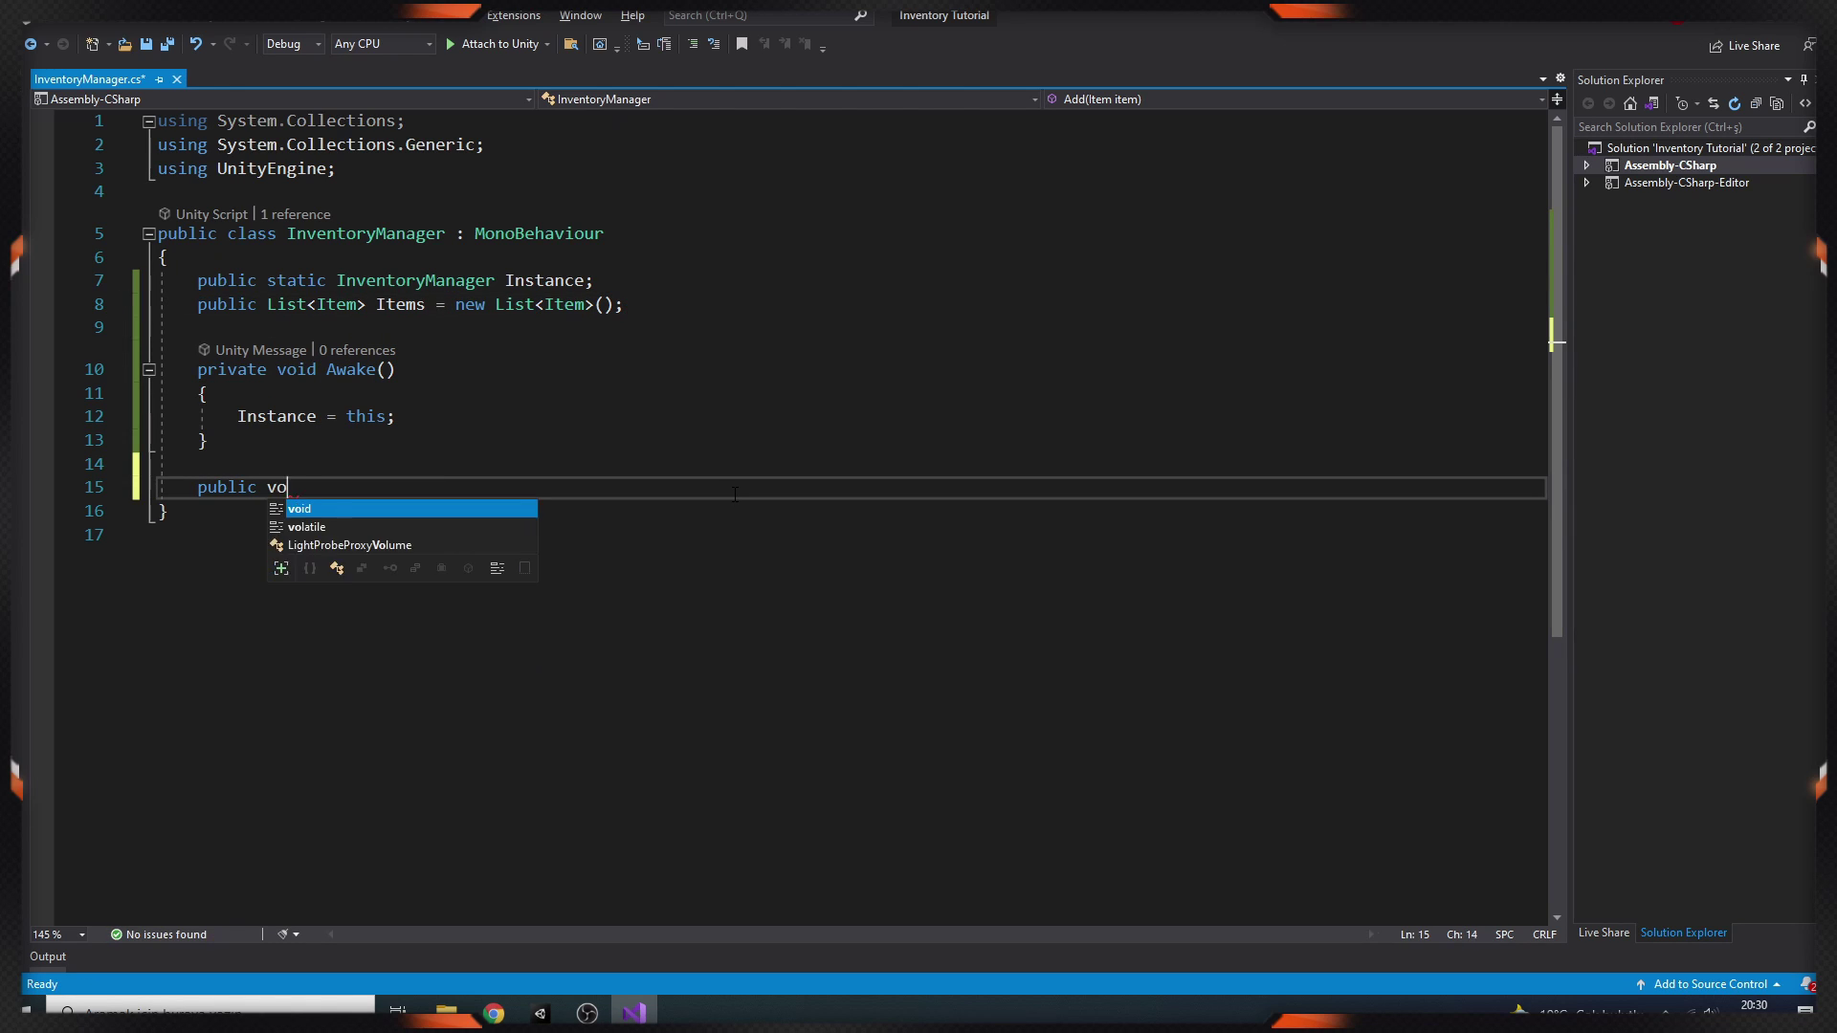
Write an Add(Item item) method that calls Items.Add(item), then save.
type("d Add")
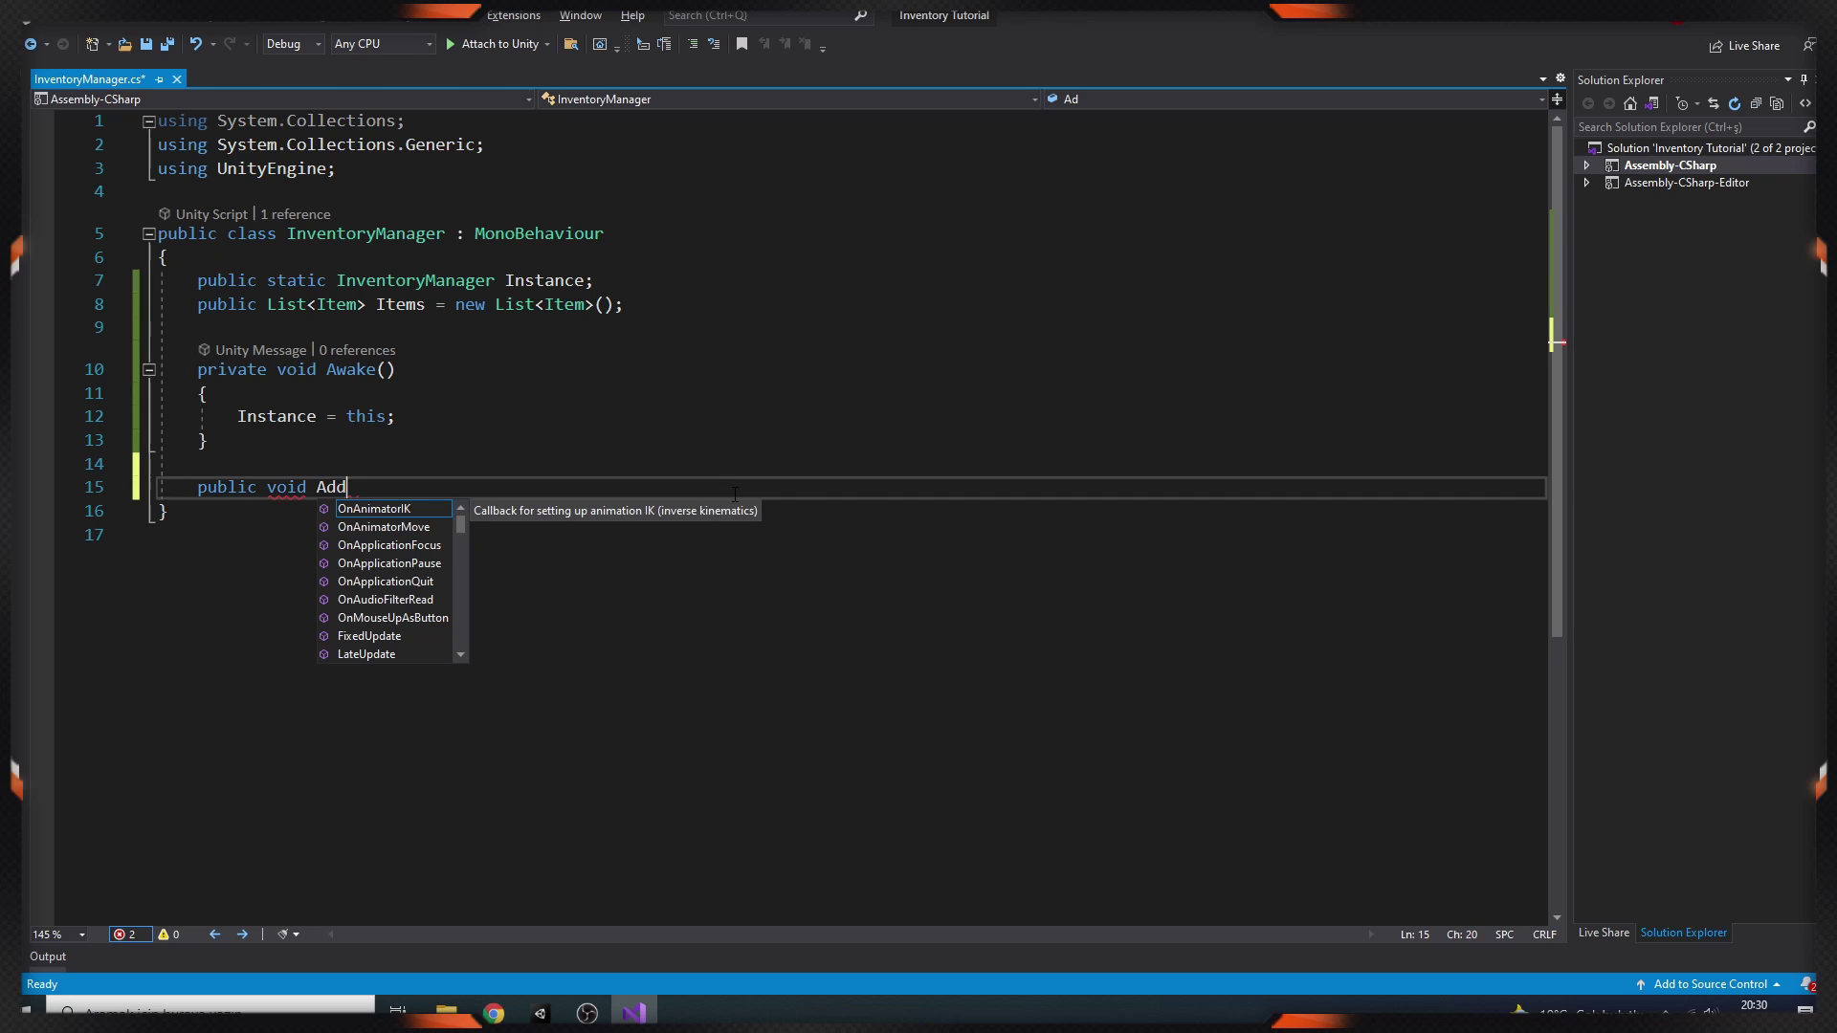
type("(Item item)")
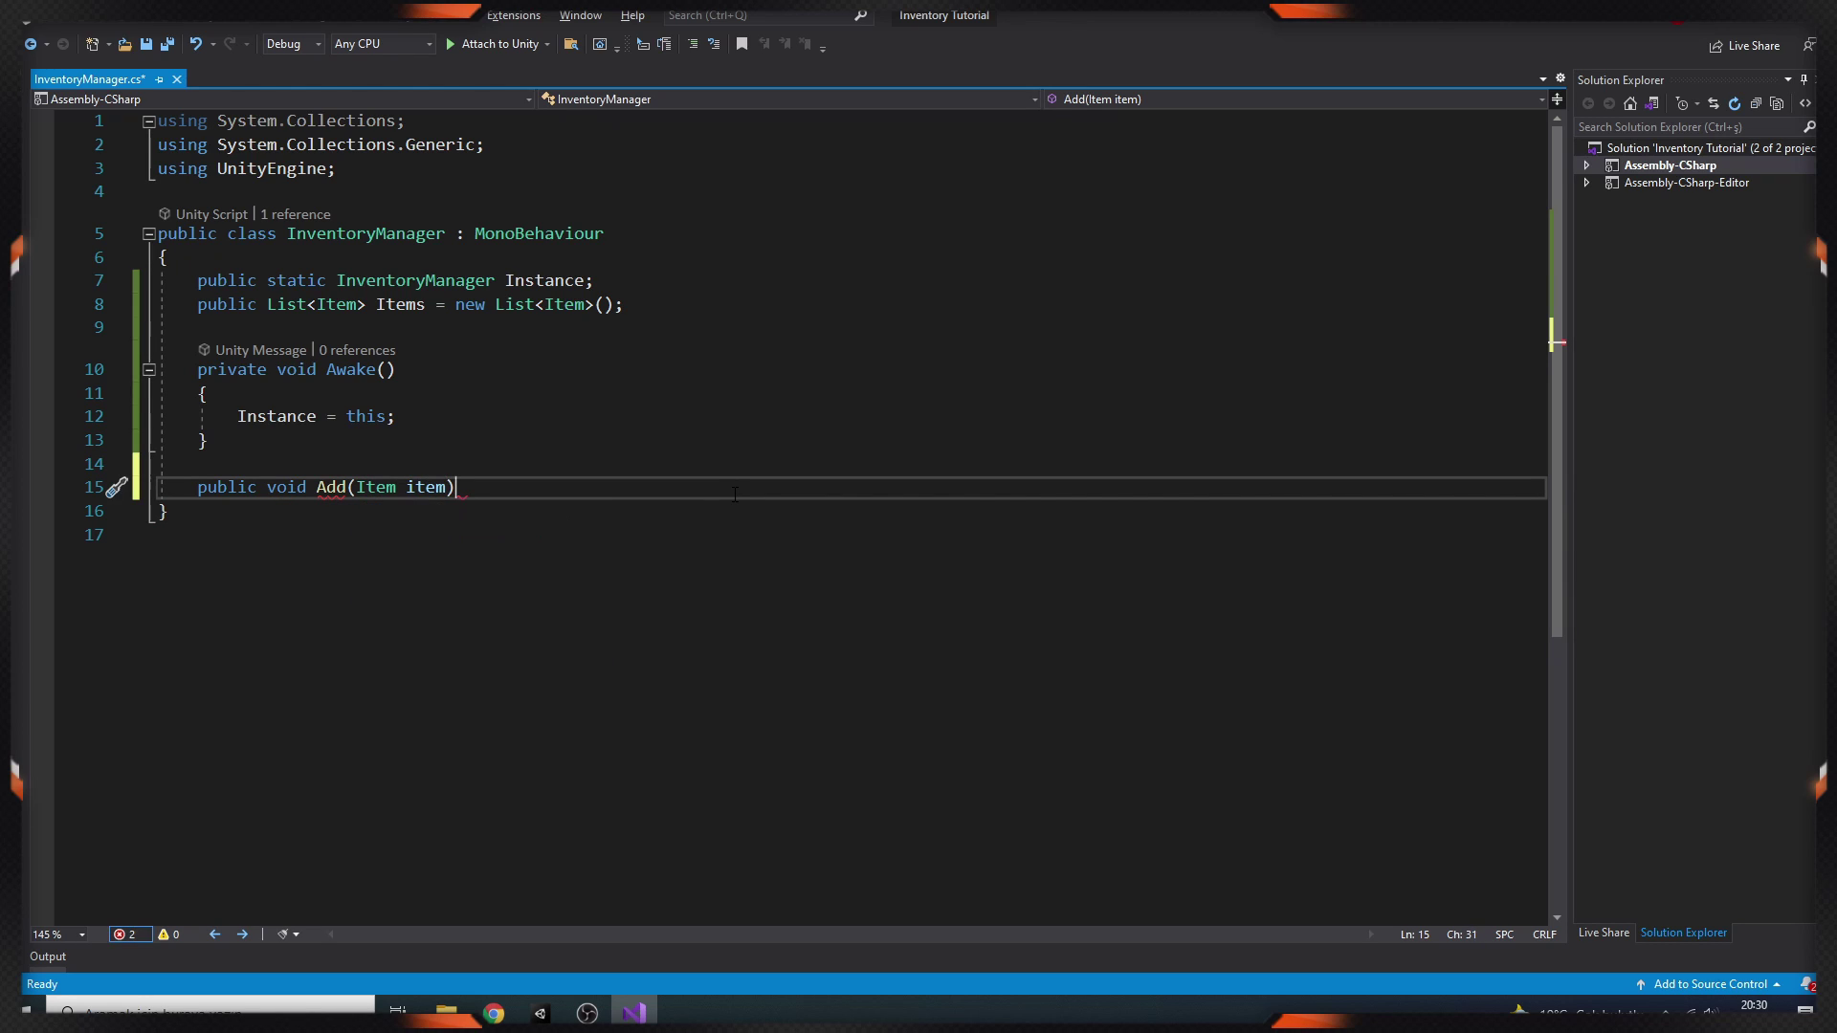
key("Return")
type("{")
key("Return")
type("Items.Add(item);")
key("ctrl+s")
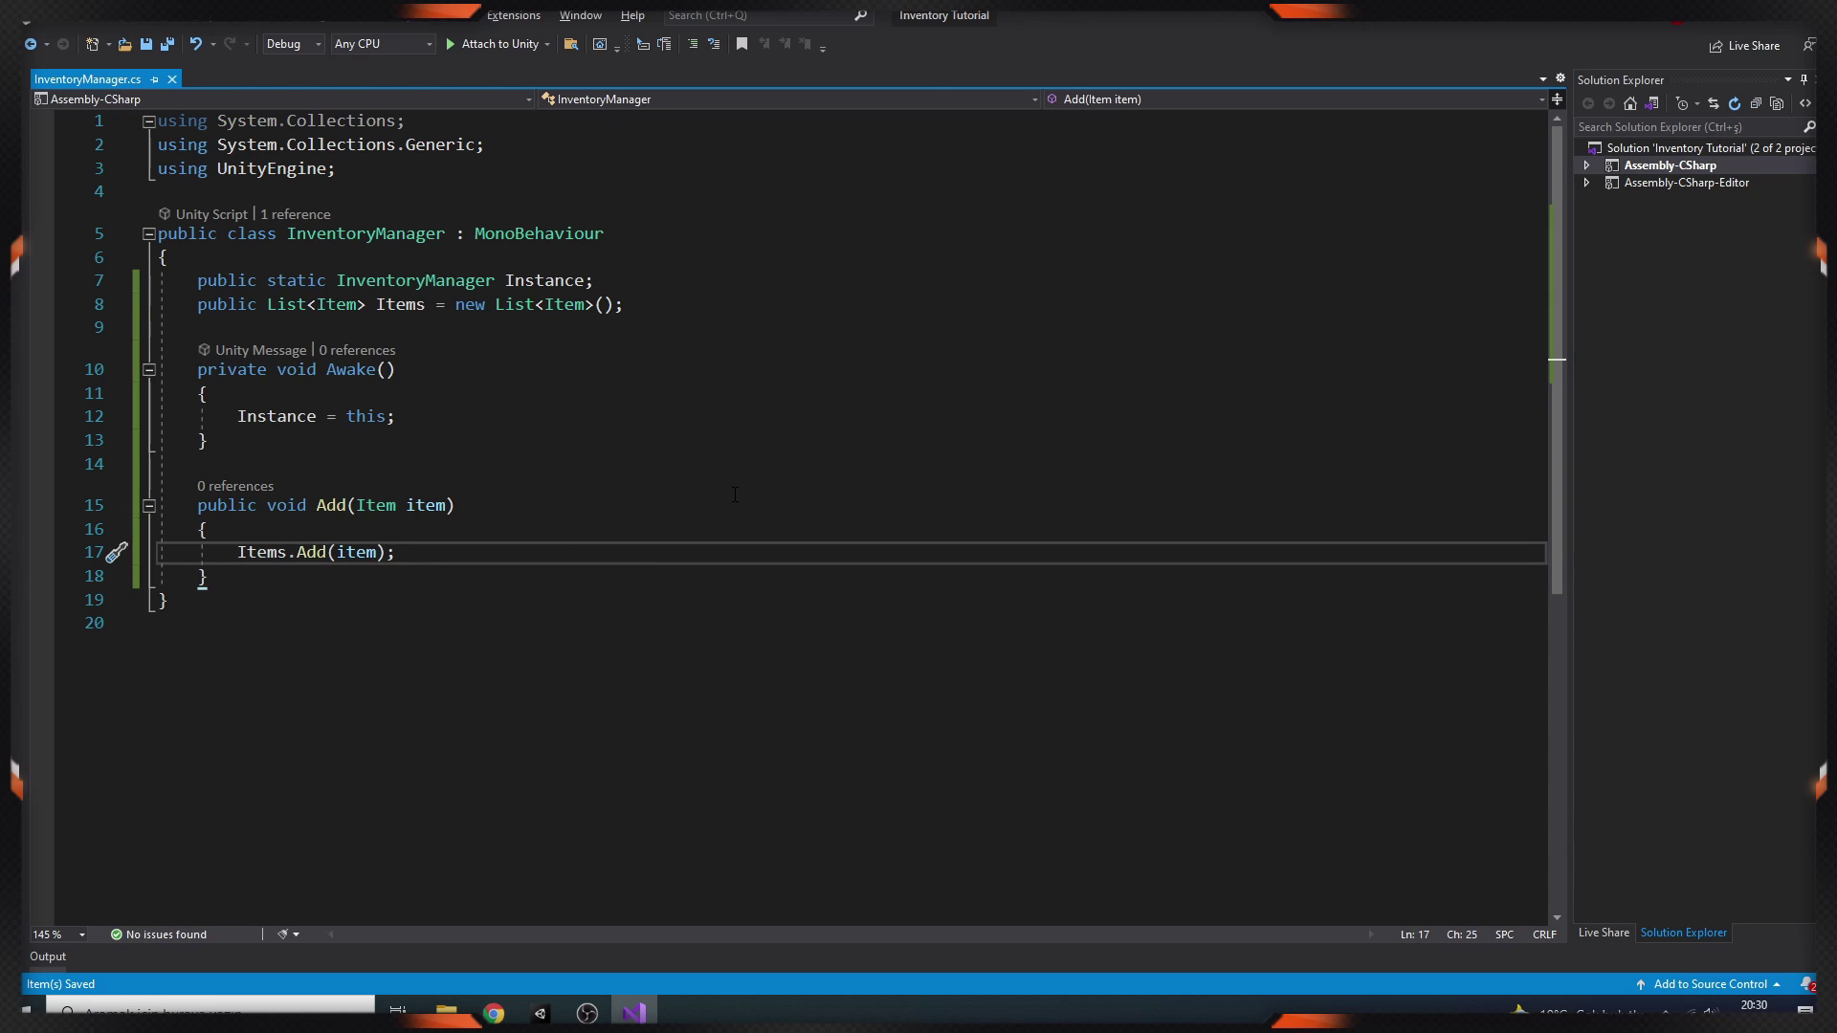
Write a public void Remove(Item item) method that calls Items.Remove(item).
left_click(303, 580)
key("Return")
key("Return")
type("pu")
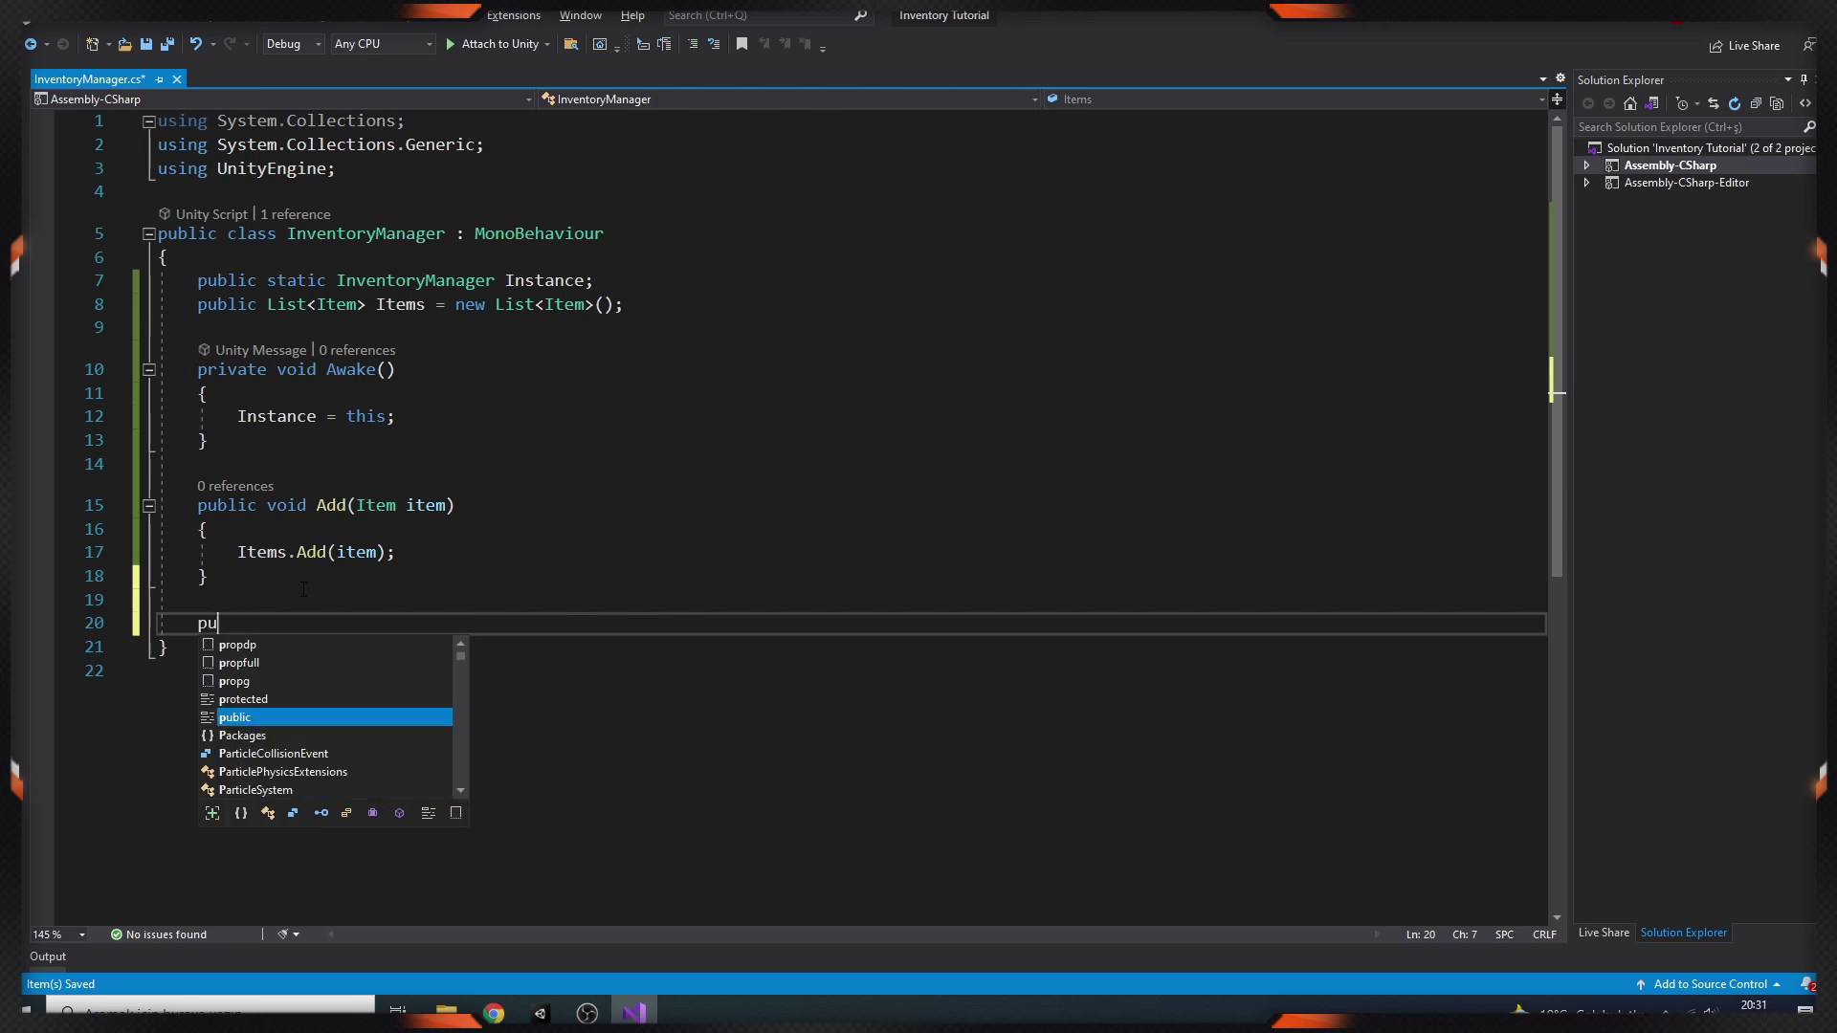
type("blic void Remove(Item")
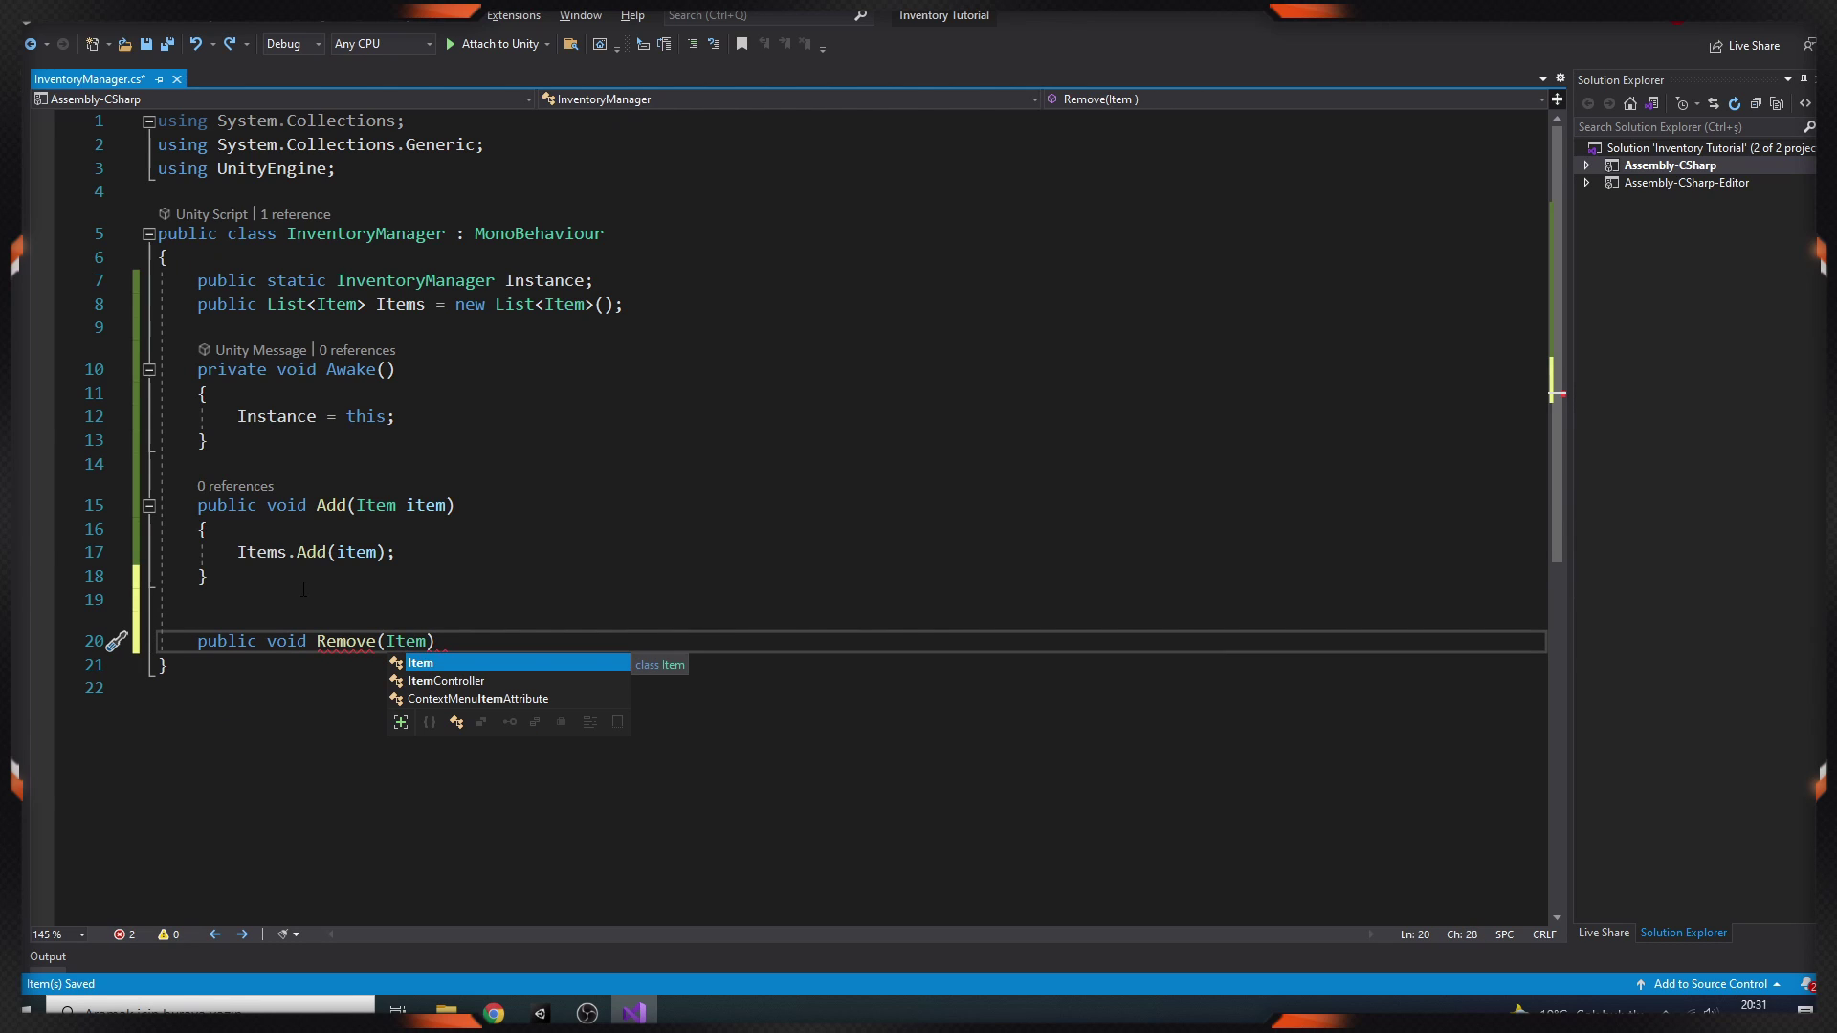
type(" item)")
key("Return")
type("{")
key("Return")
type("I")
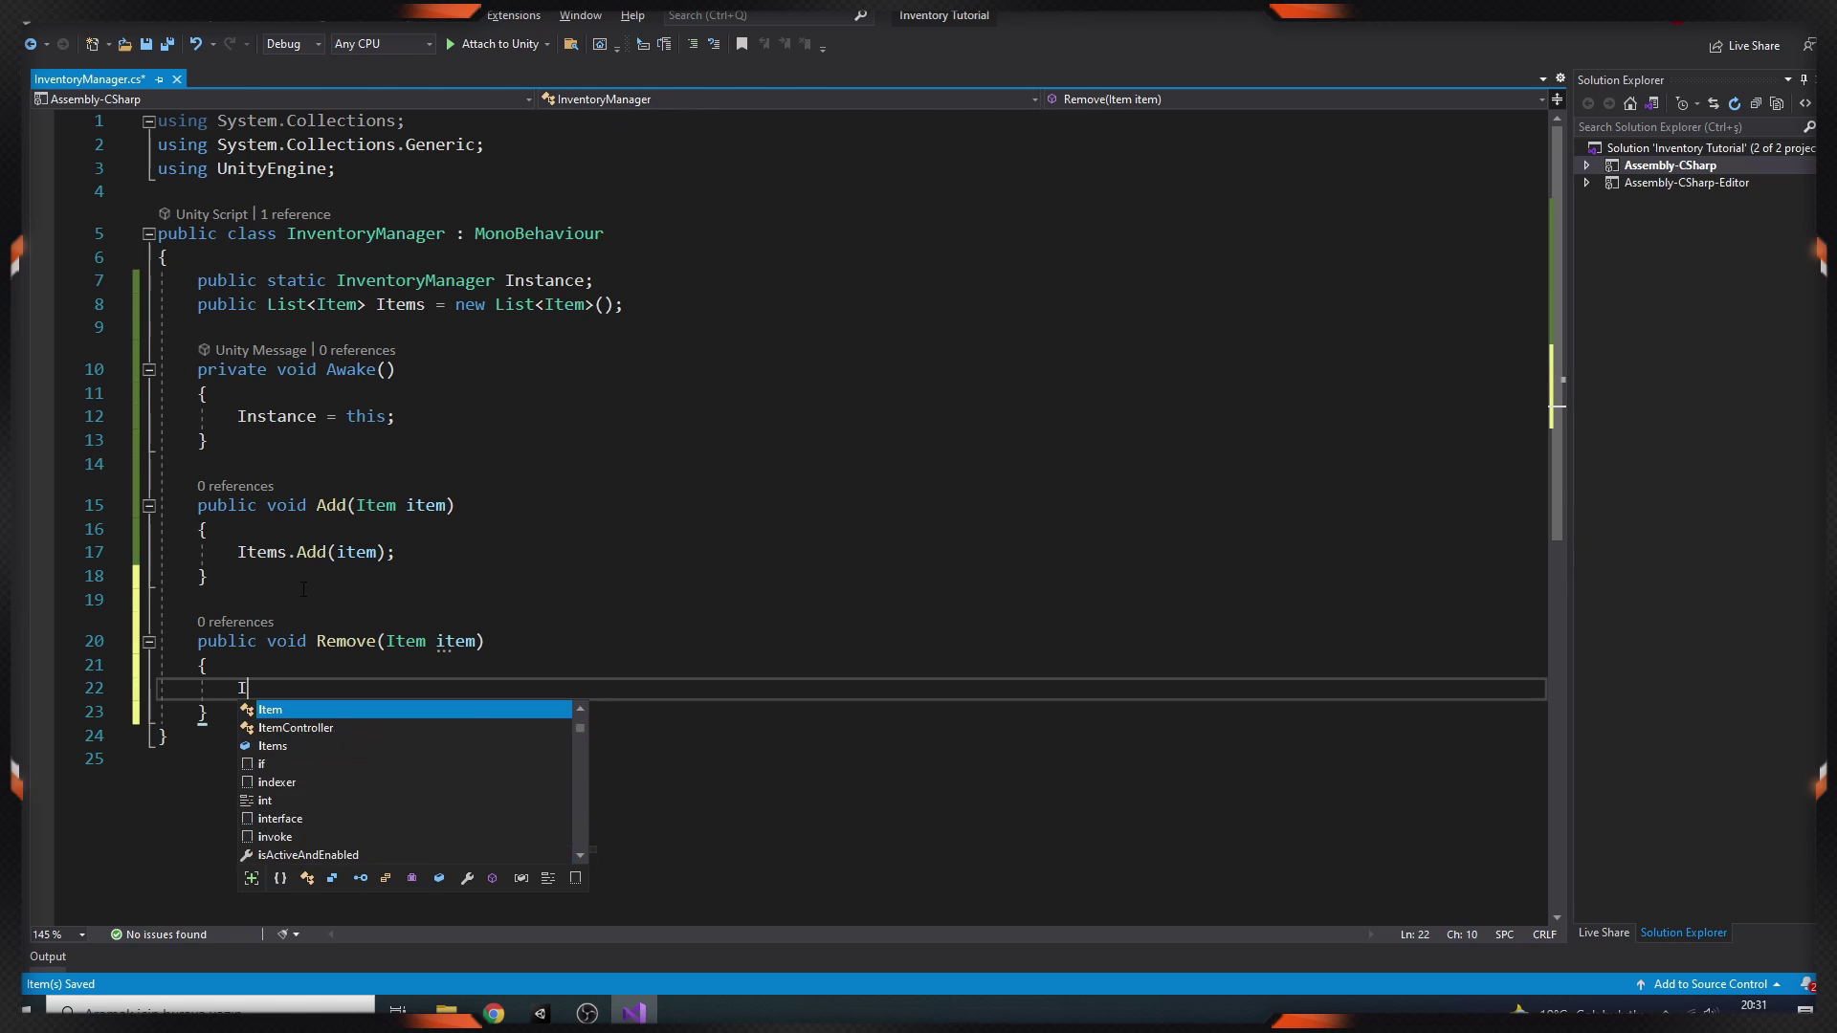
type("tems.Remove(item);")
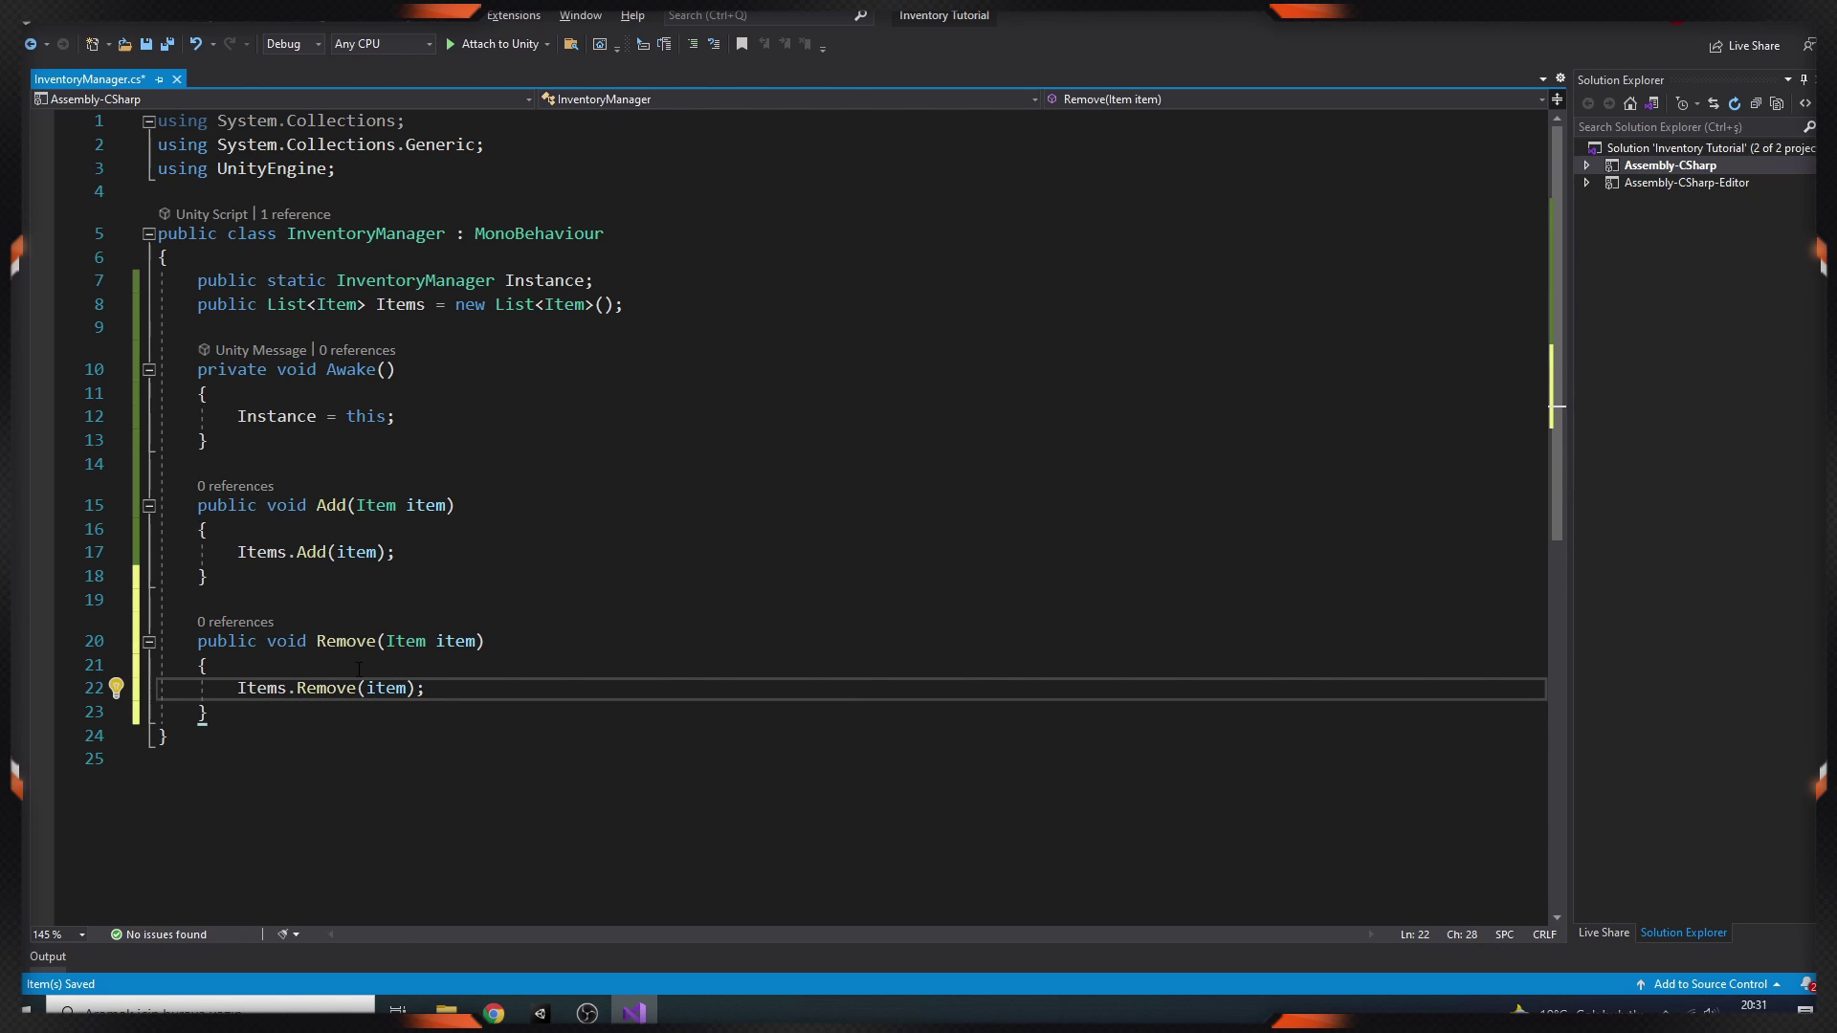
right_click(622, 821)
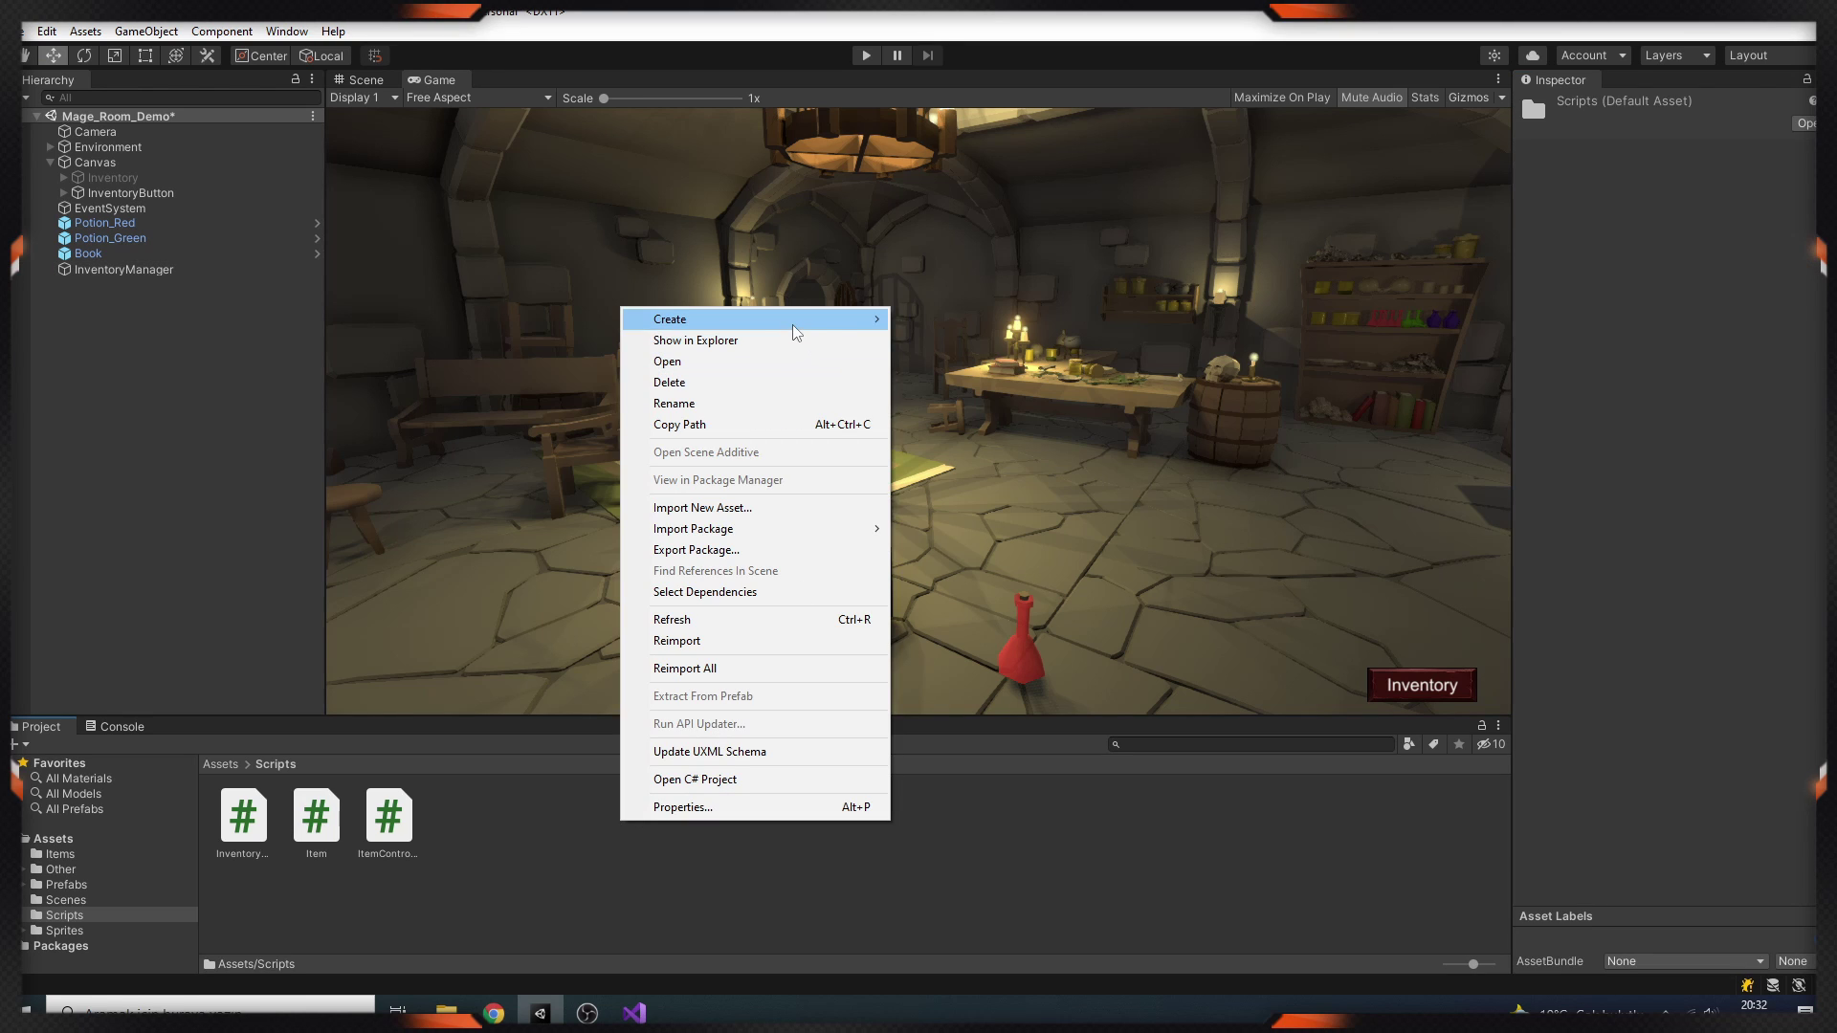
Create an ItemPickup C# script with a public Item field.
mouse_move(765, 318)
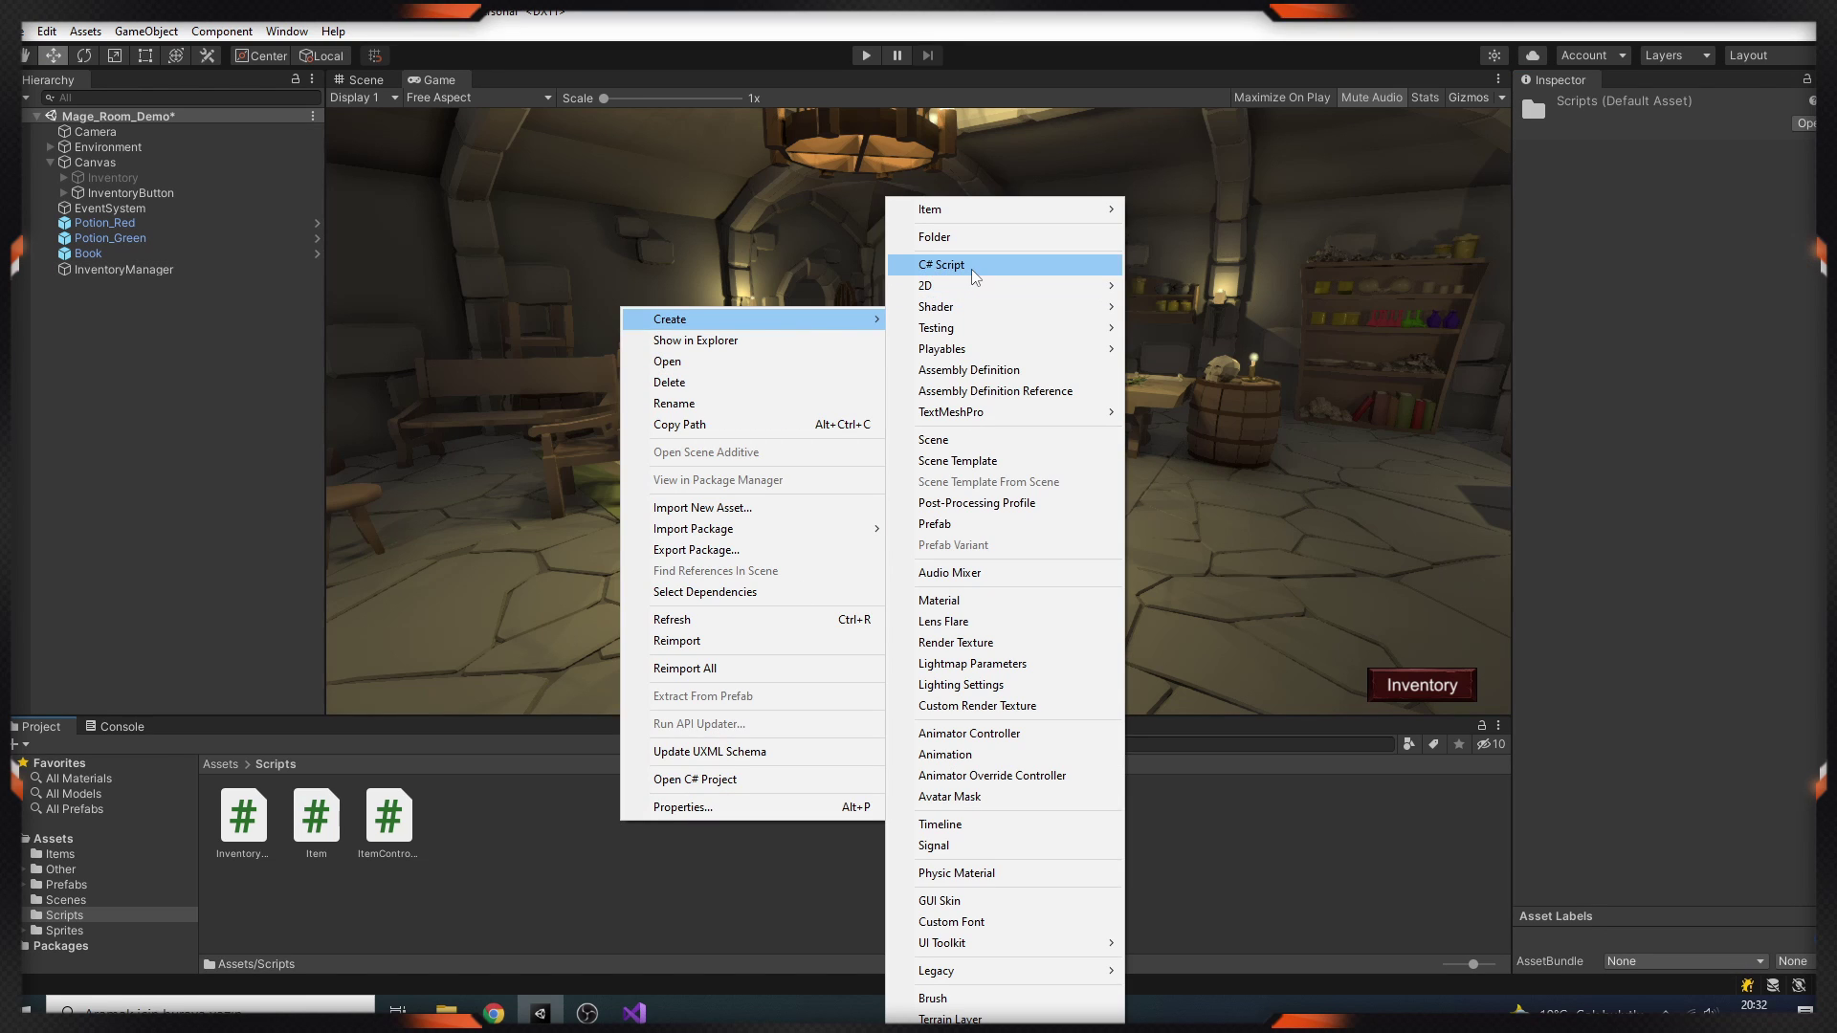
left_click(976, 276)
type("ItemPick")
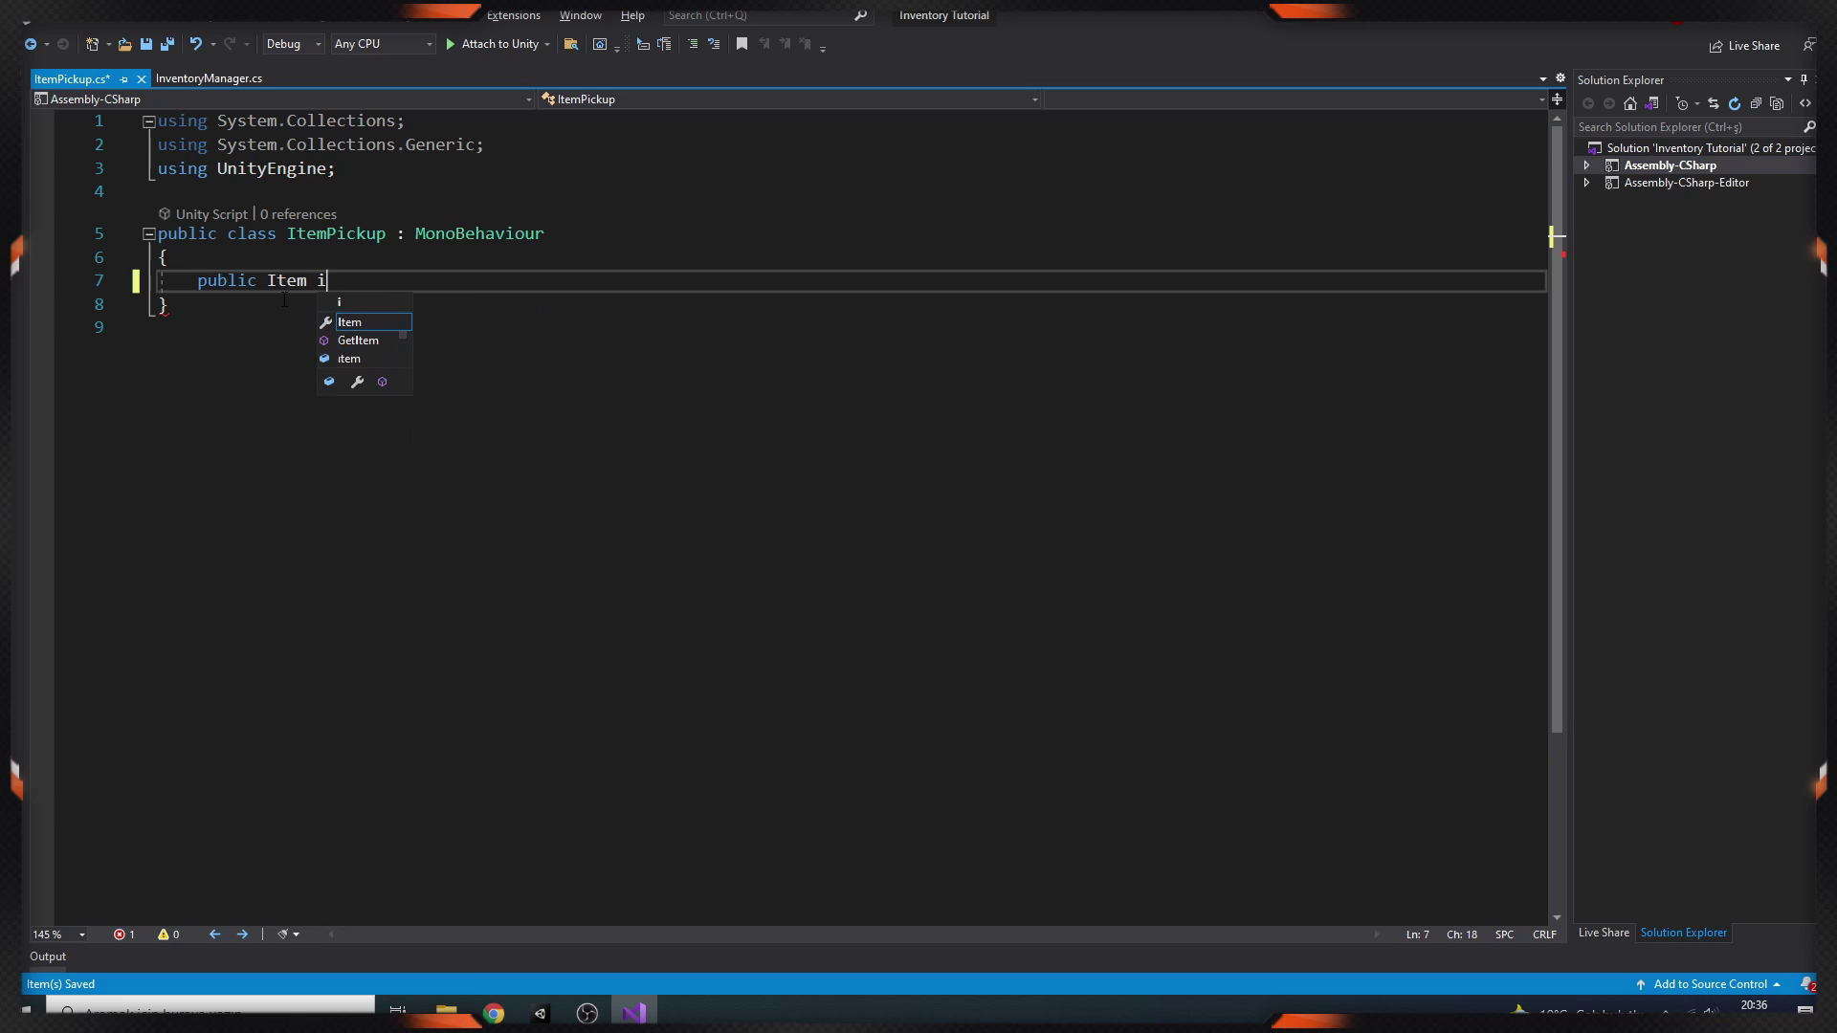
type("tem;")
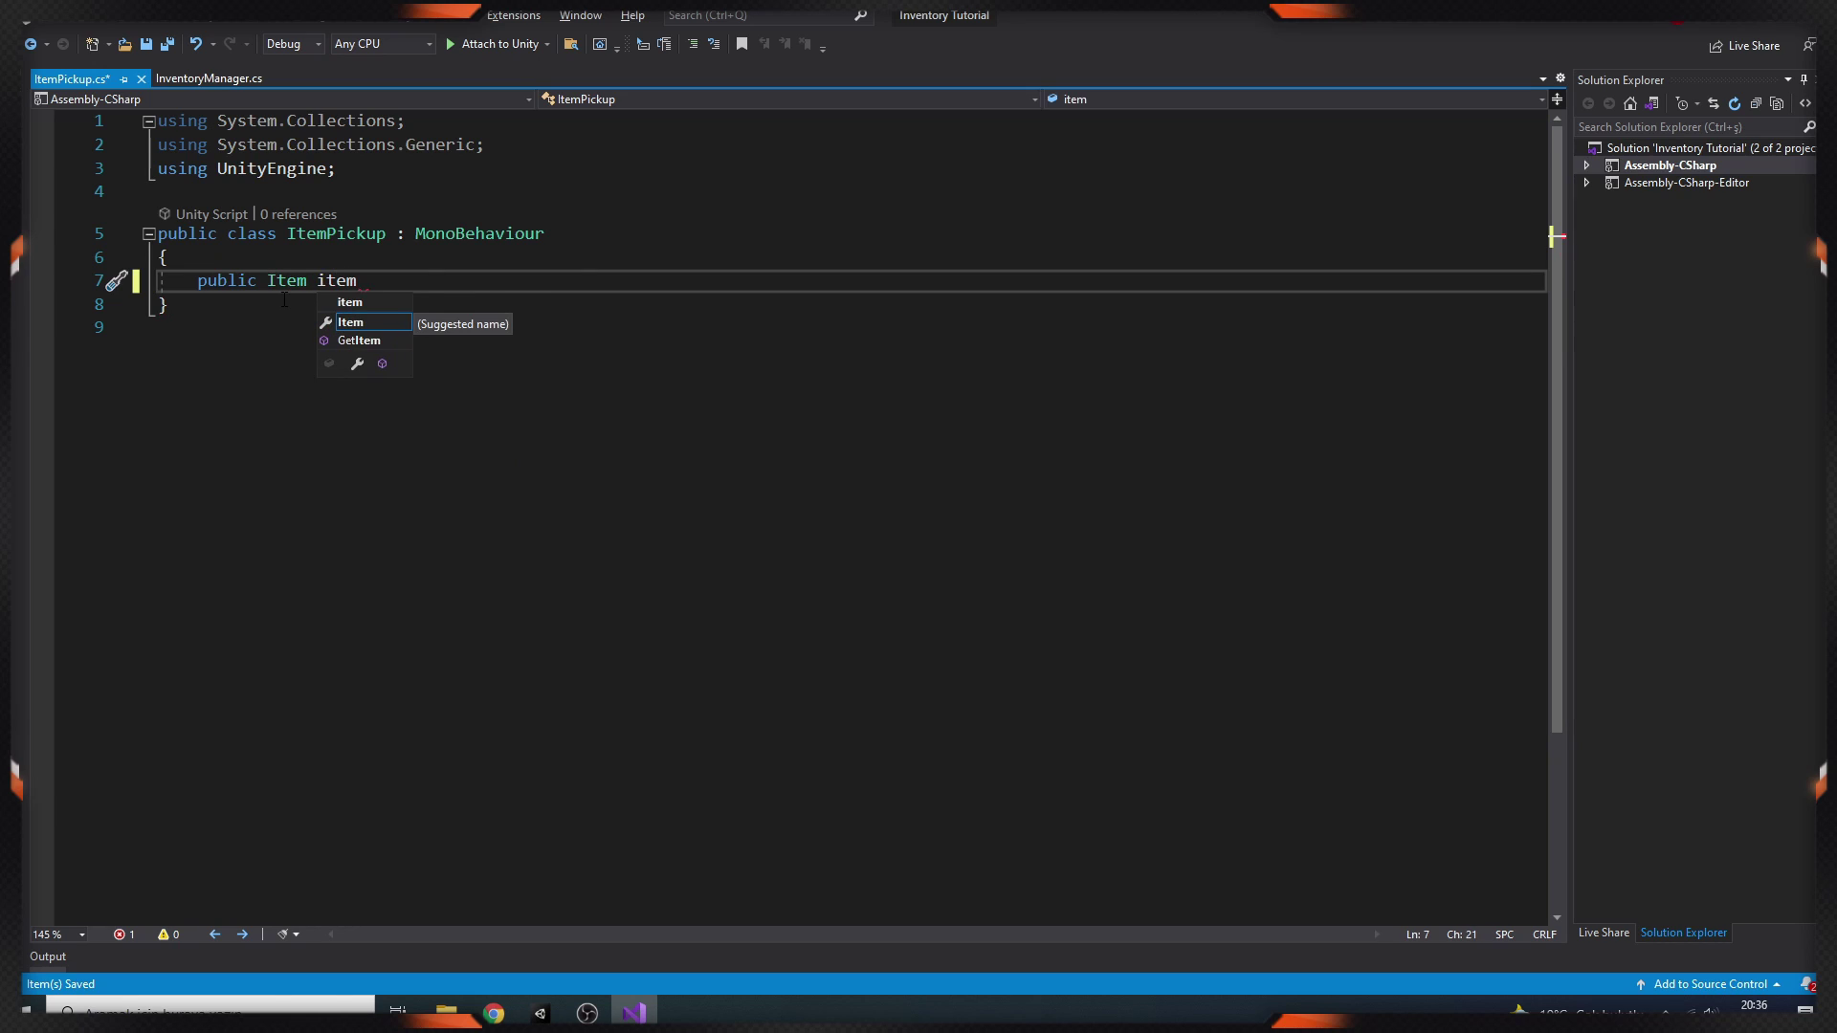
key("Return")
key("Return")
Write a Pickup() method calling InventoryManager.Instance.Add(Item) and Destroy(gameObject).
type("void Pickup()7")
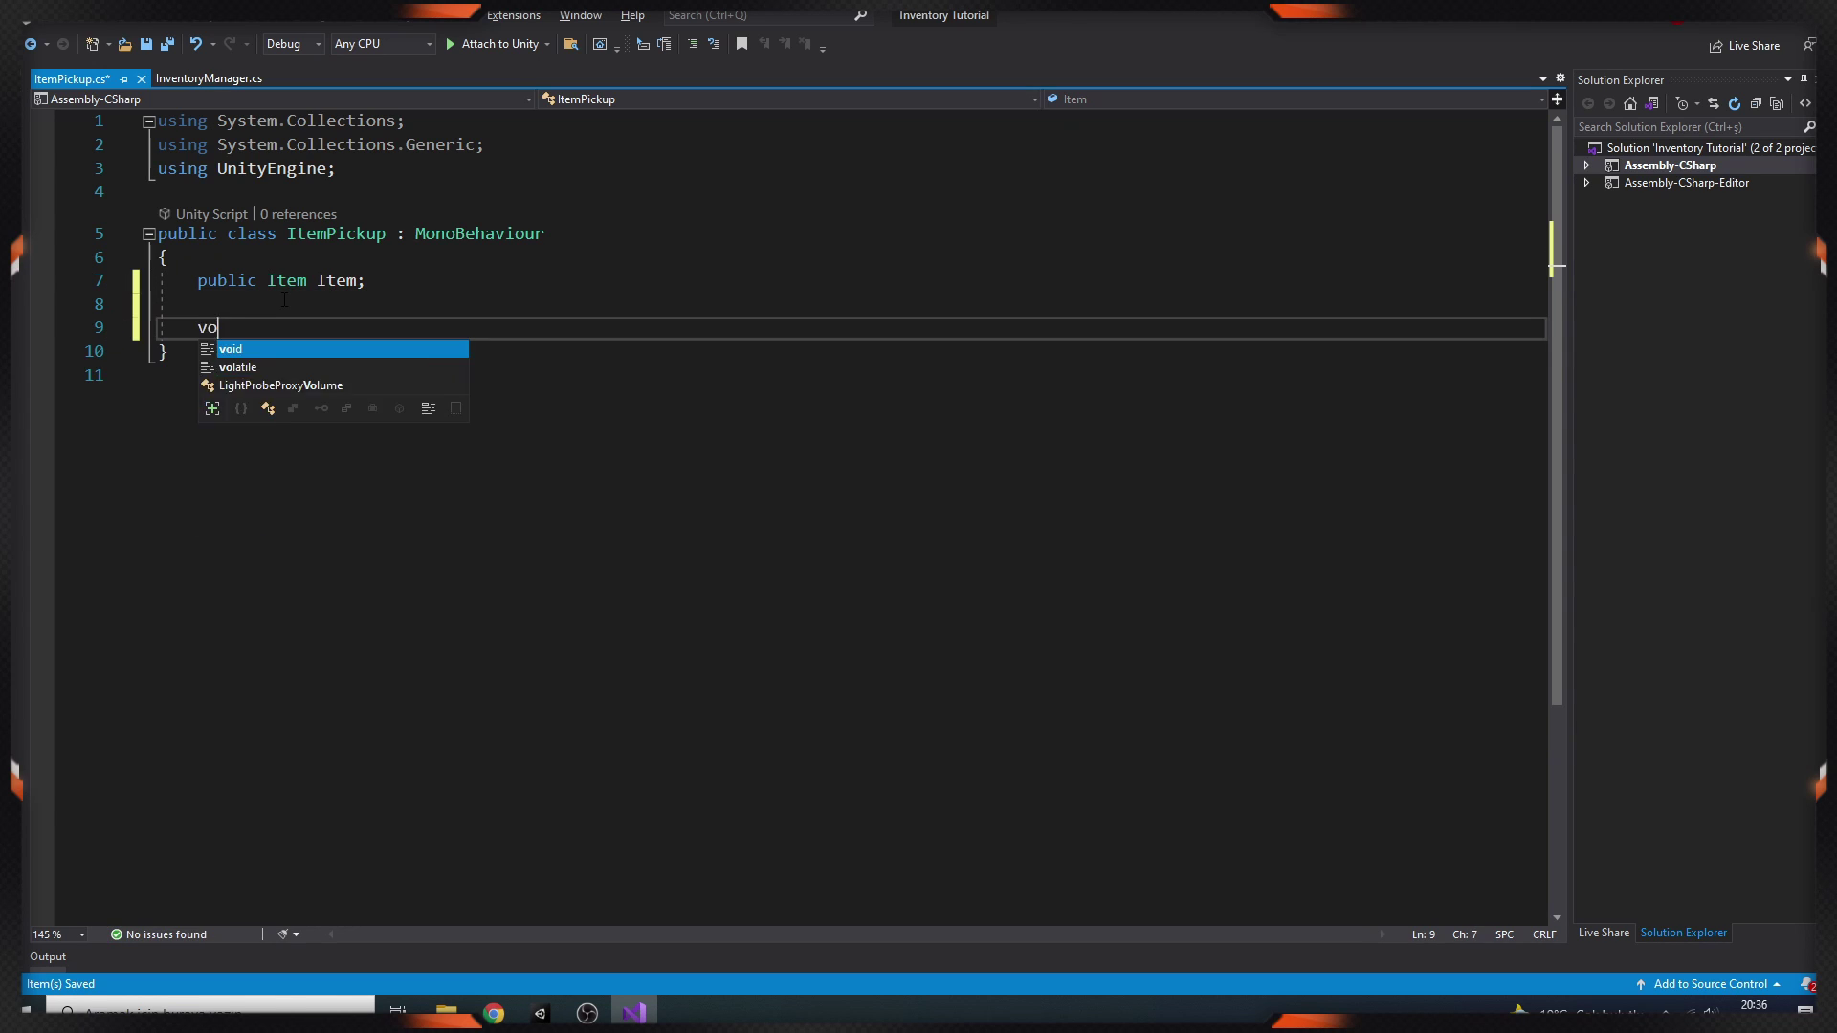
key("Return")
key("BackSpace")
key("BackSpace")
key("BackSpace")
type("{")
key("Return")
type("Inven")
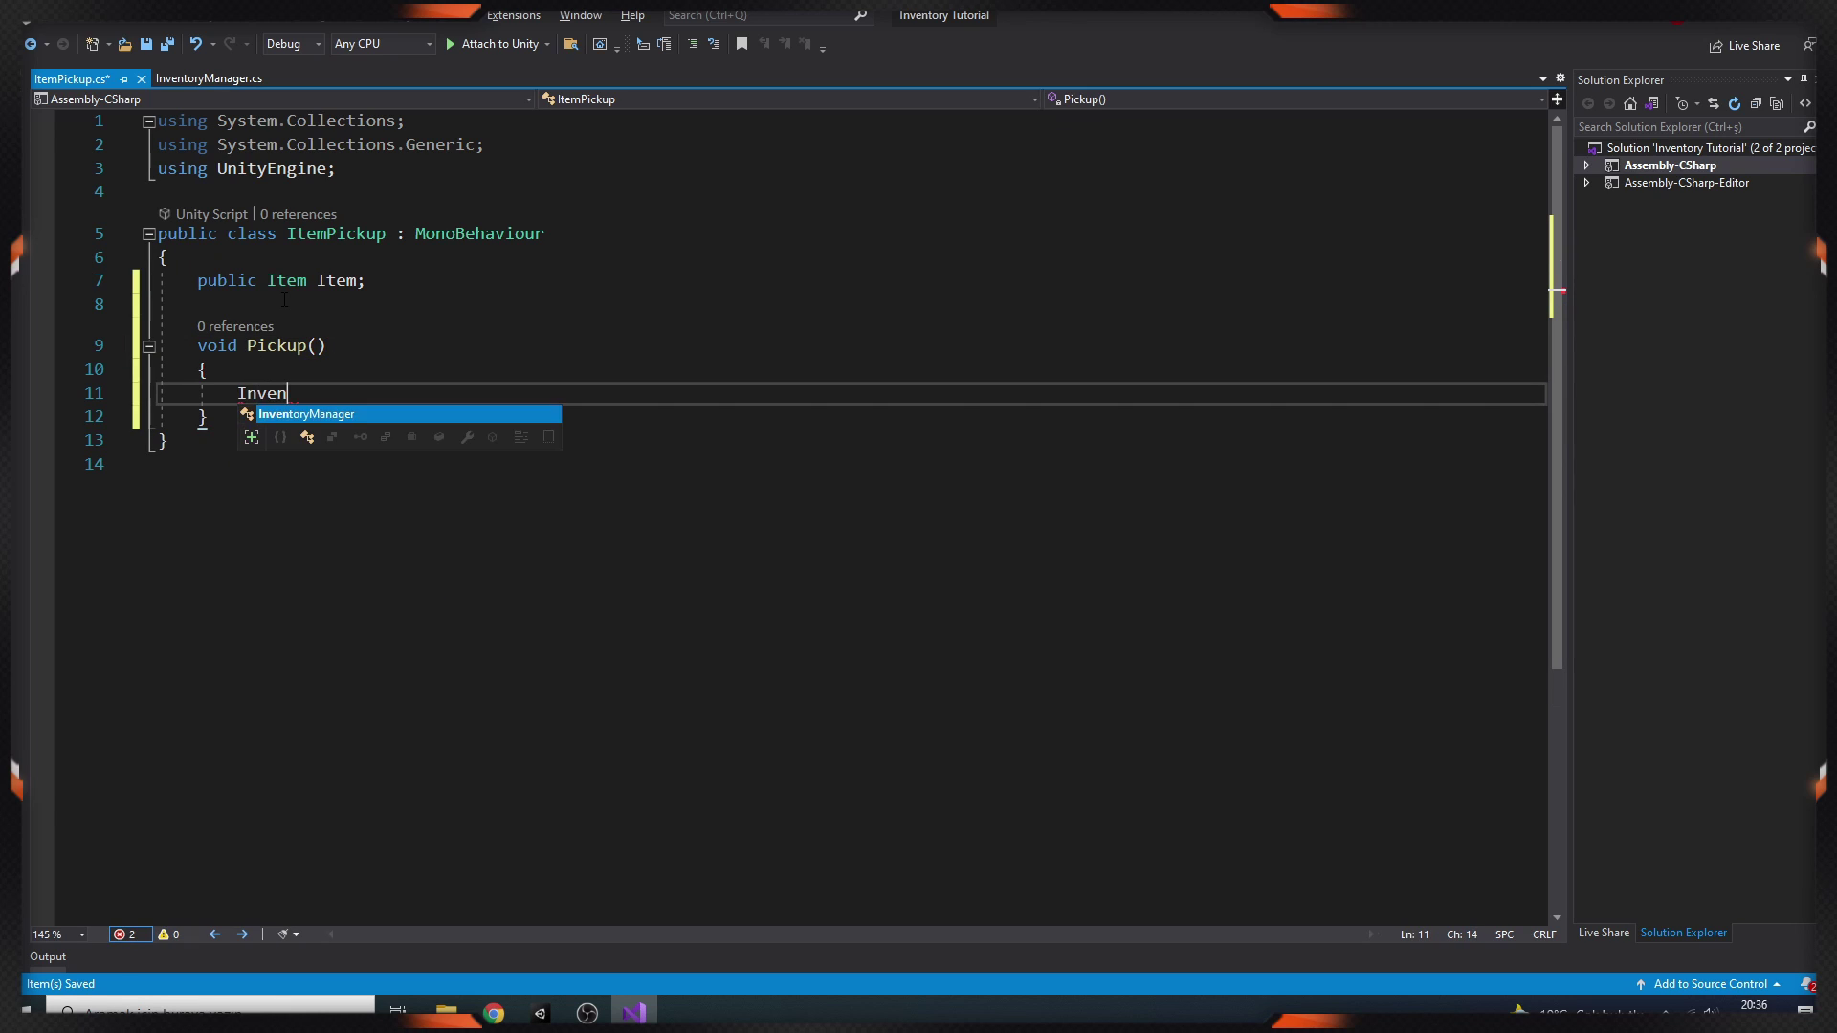
type("toryManager.Instance.Add(Item);")
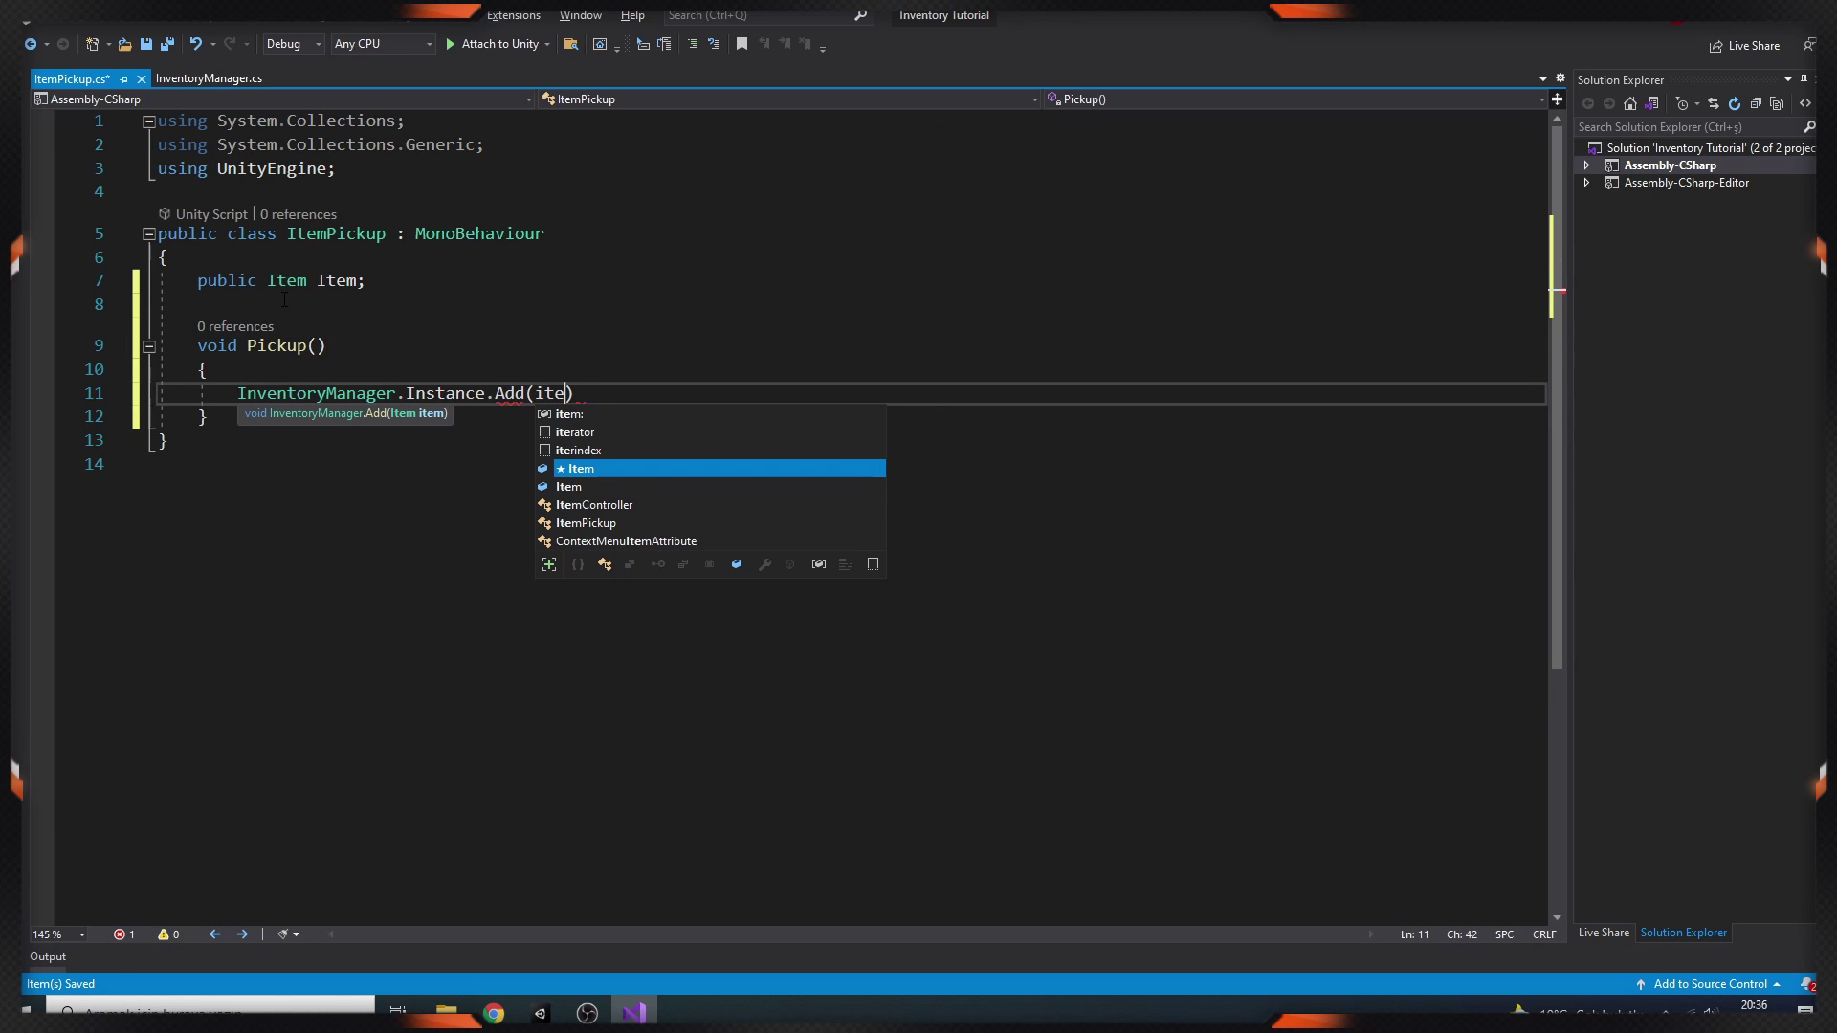
key("Return")
type("De")
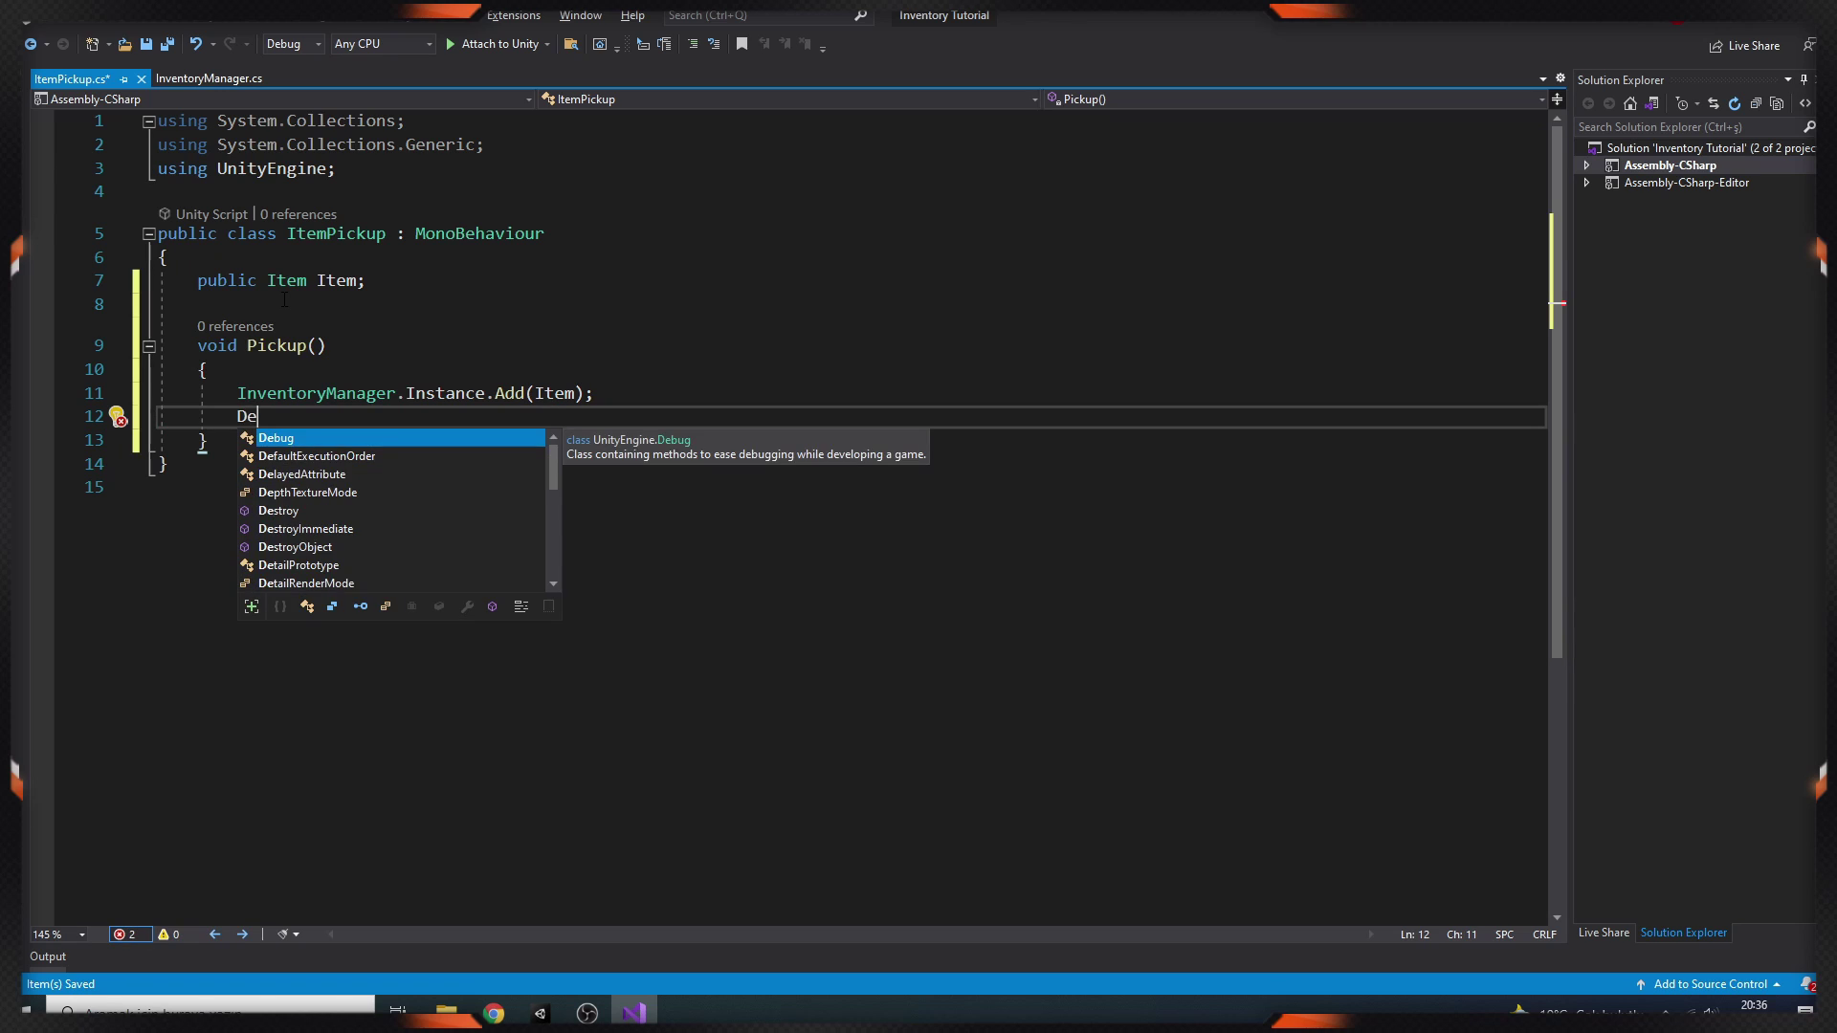
type("stroy(gameObject);")
key("Return")
Add an OnMouseDown method that calls Pickup(), then save ItemPickup.cs.
key("Down")
key("Return")
key("Return")
type("void OnMo")
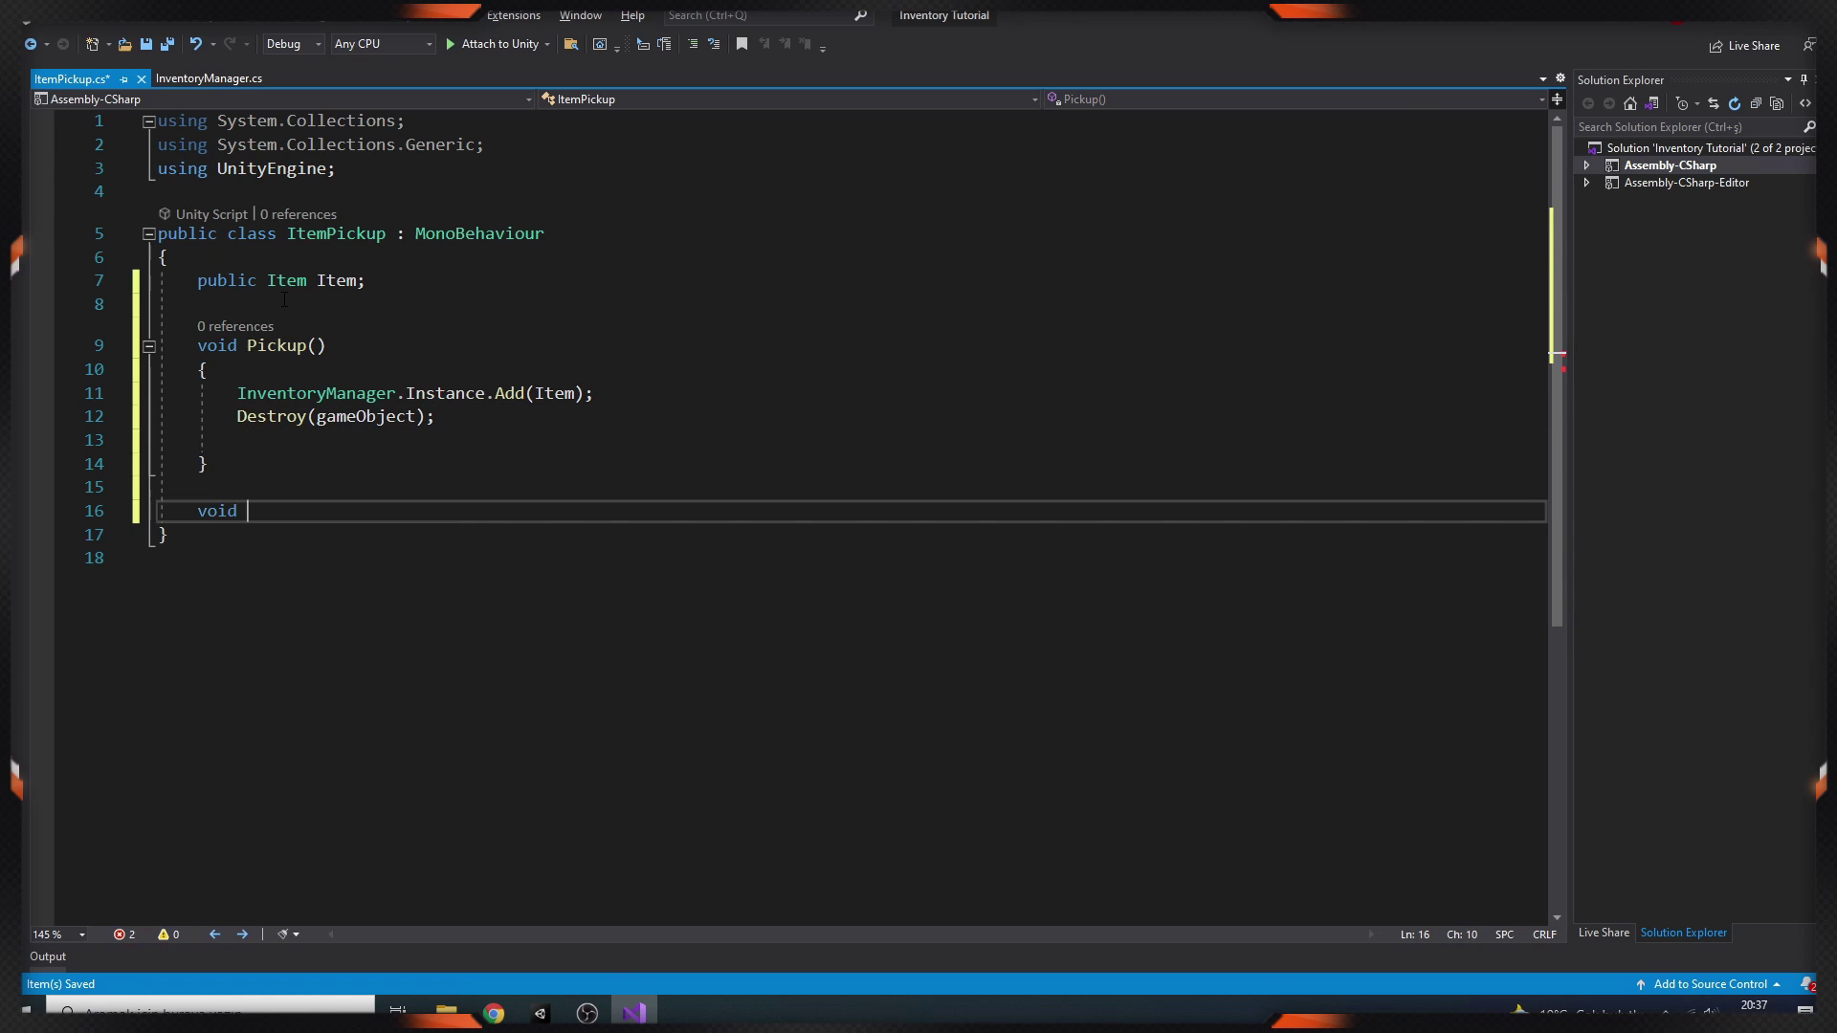
key("Tab")
type("Pickup();")
key("ctrl+s")
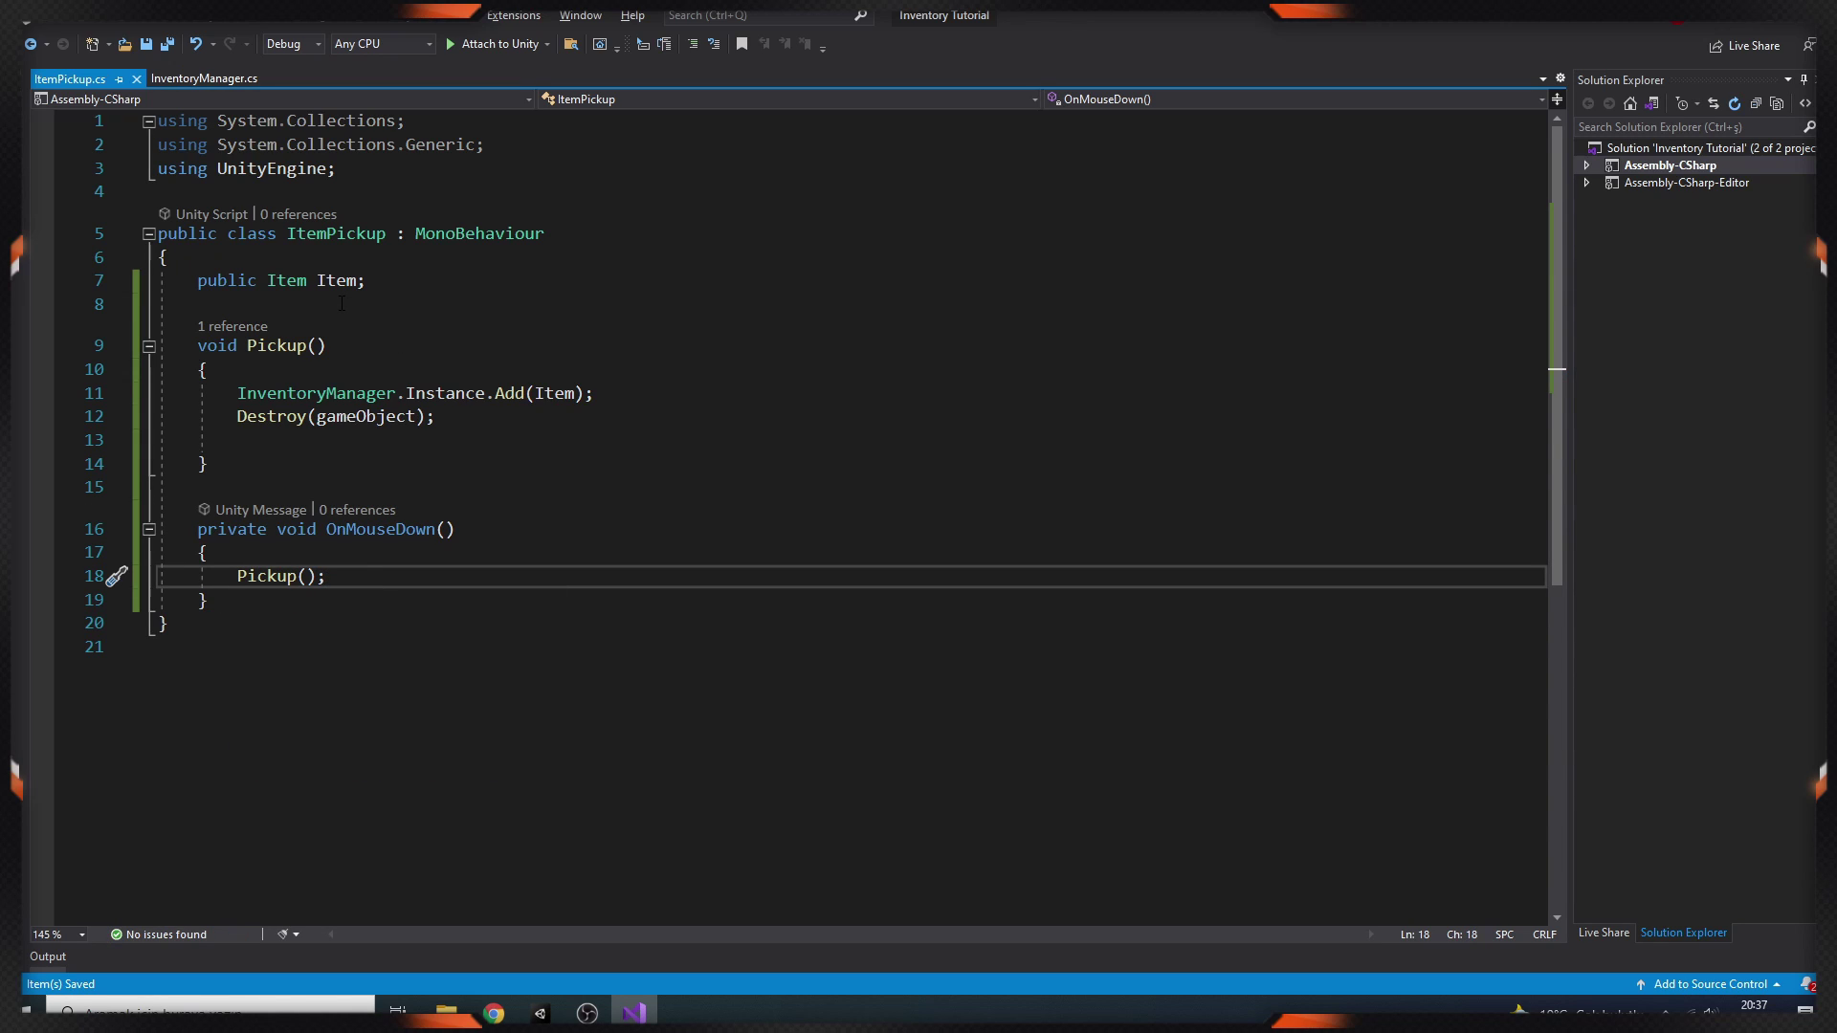
Select Potion_Red, Potion_Green and Book together and add an Item Pickup component to all three.
left_click(631, 1015)
left_click(130, 222)
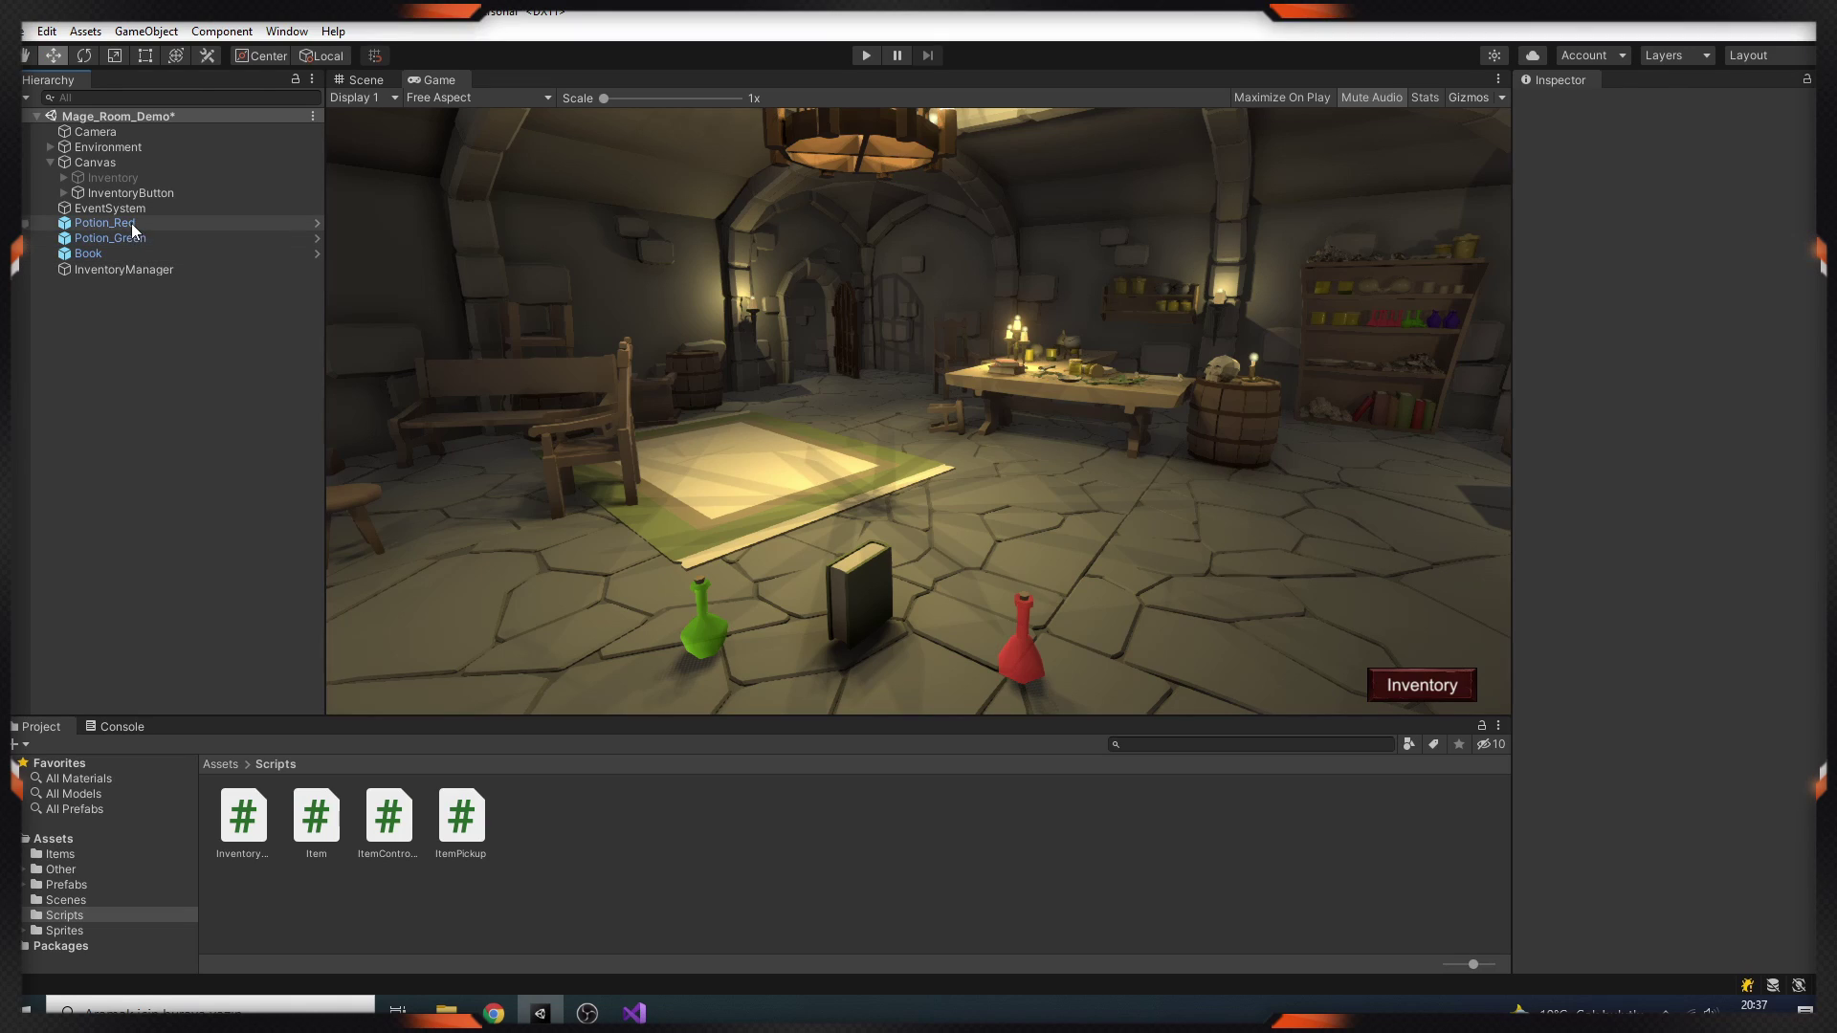
left_click(113, 255, "shift")
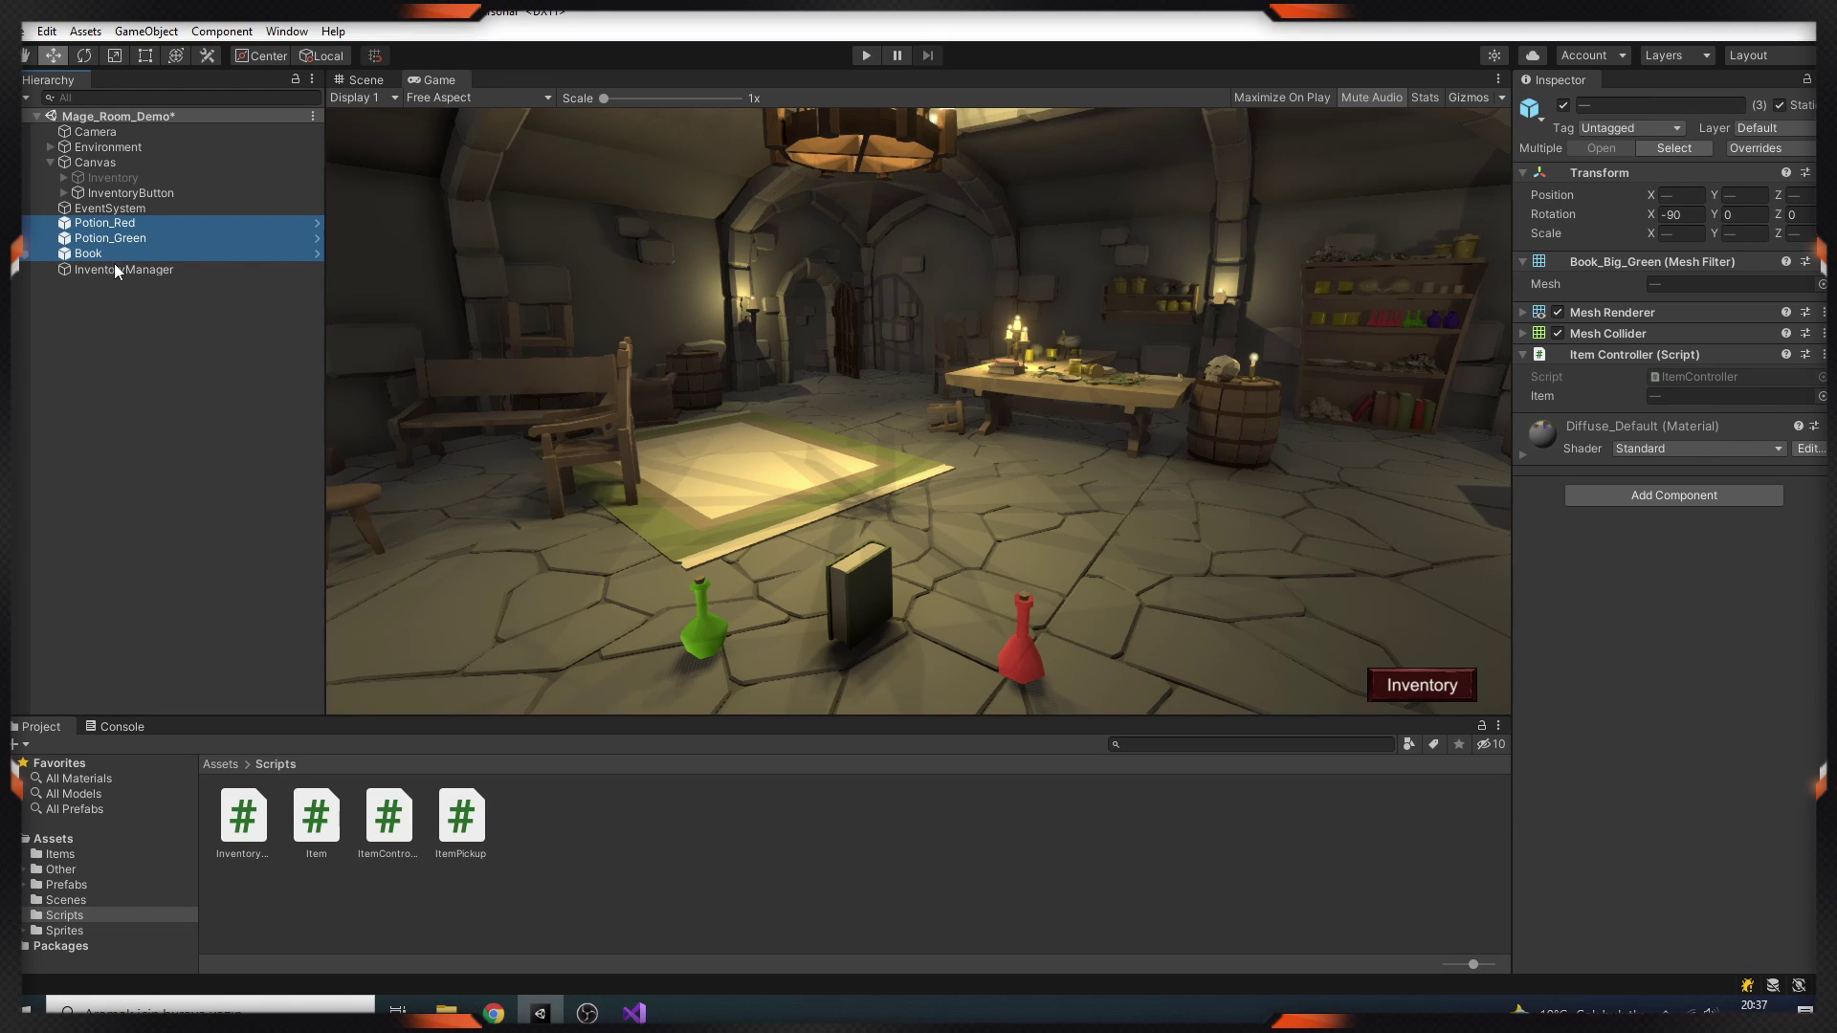
left_click(1695, 496)
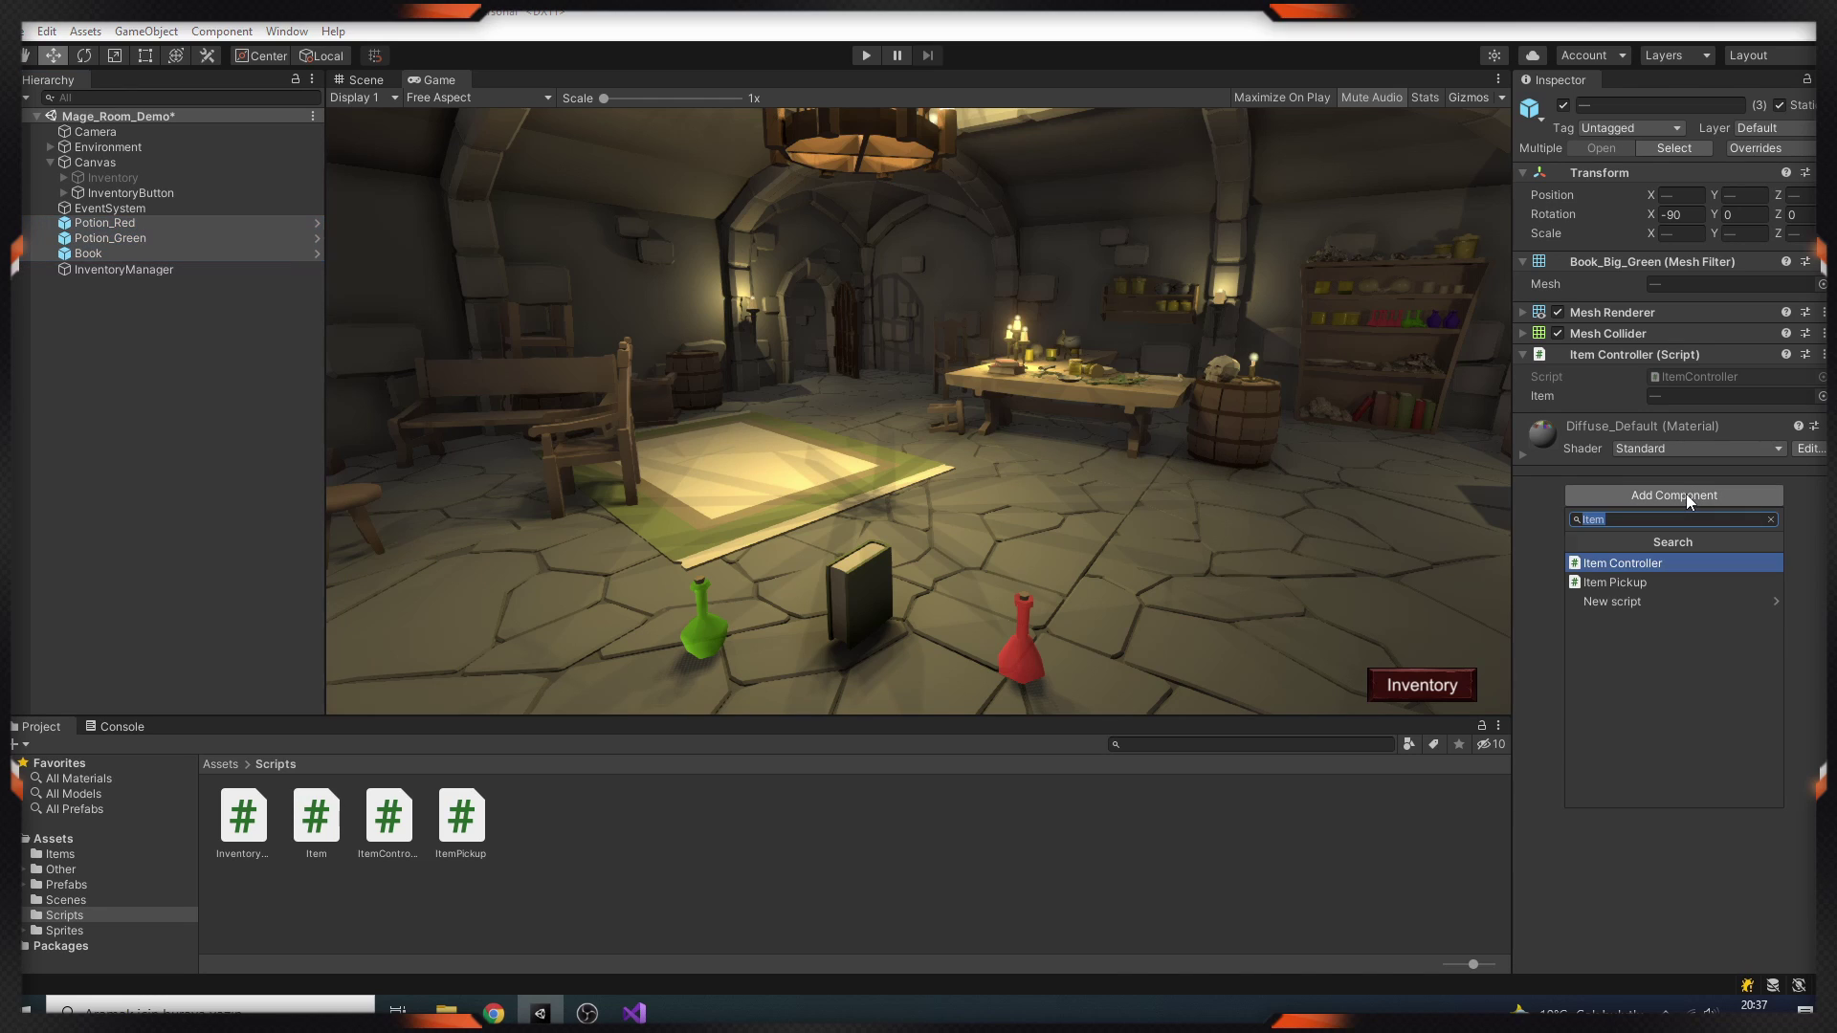
left_click(1632, 583)
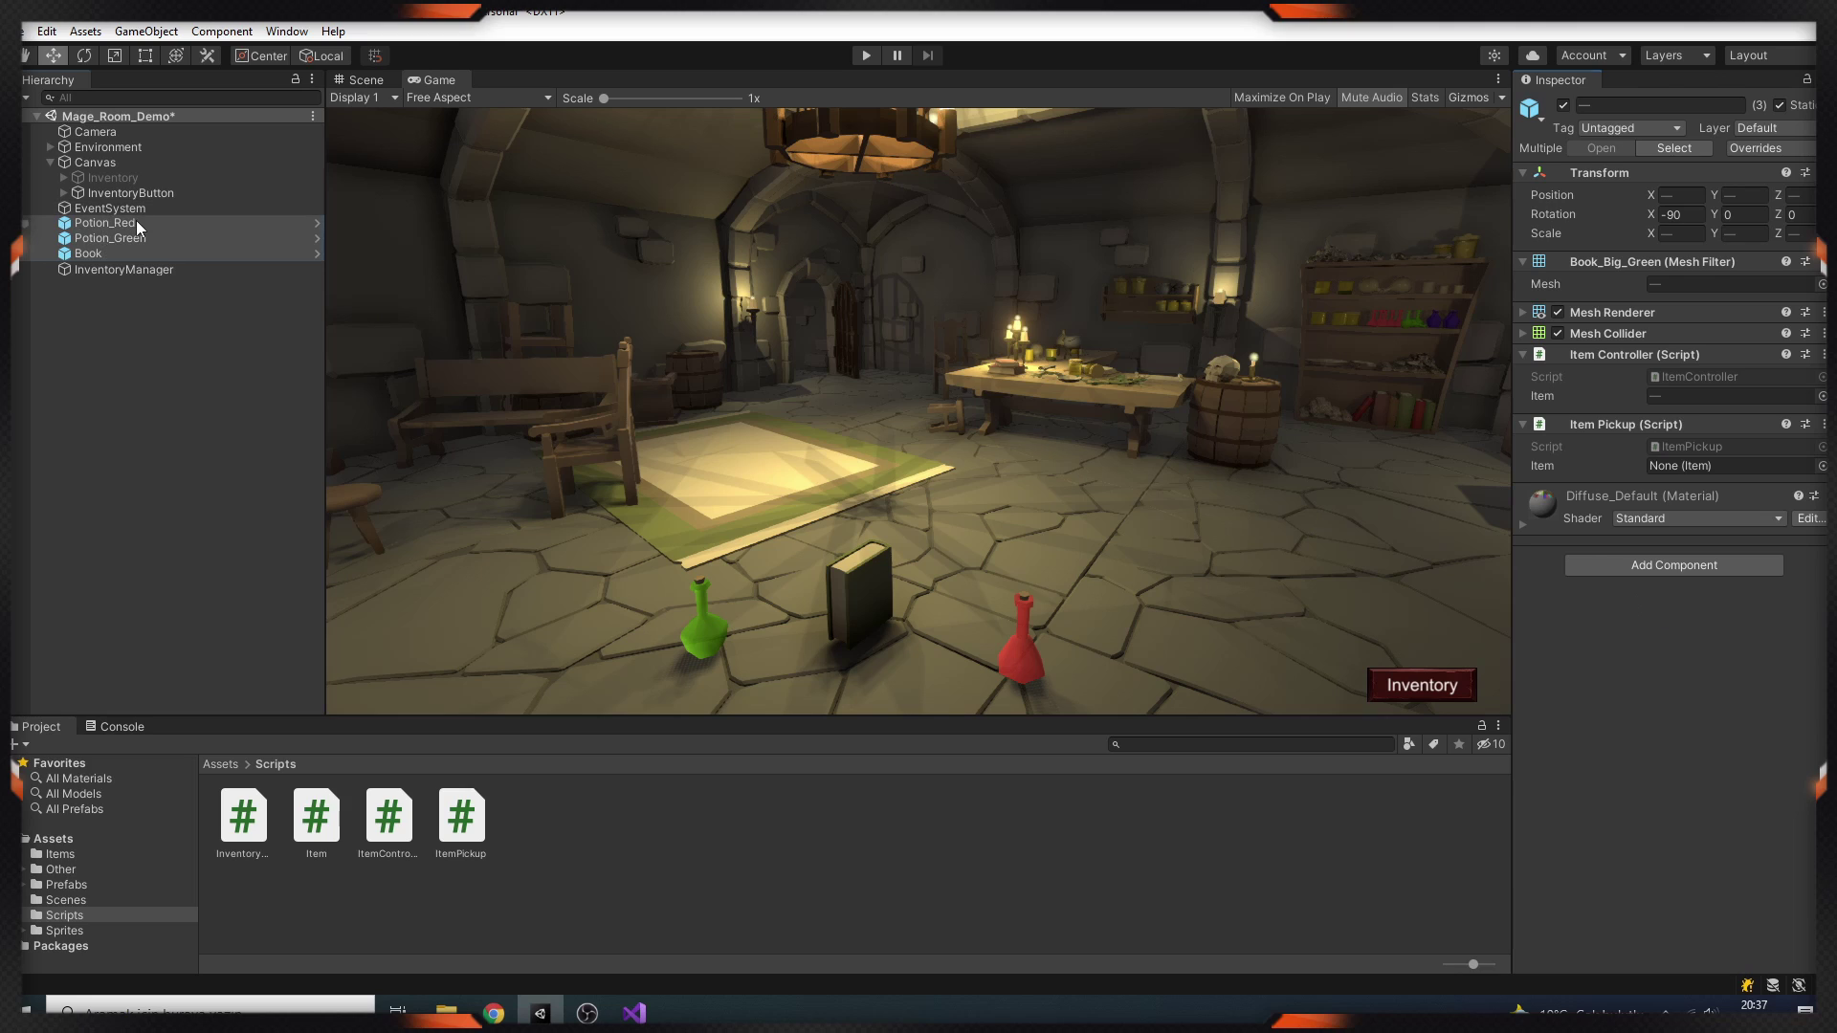
Drag the matching item assets from the Items folder into each object's Item Pickup field.
left_click(136, 222)
left_click(61, 855)
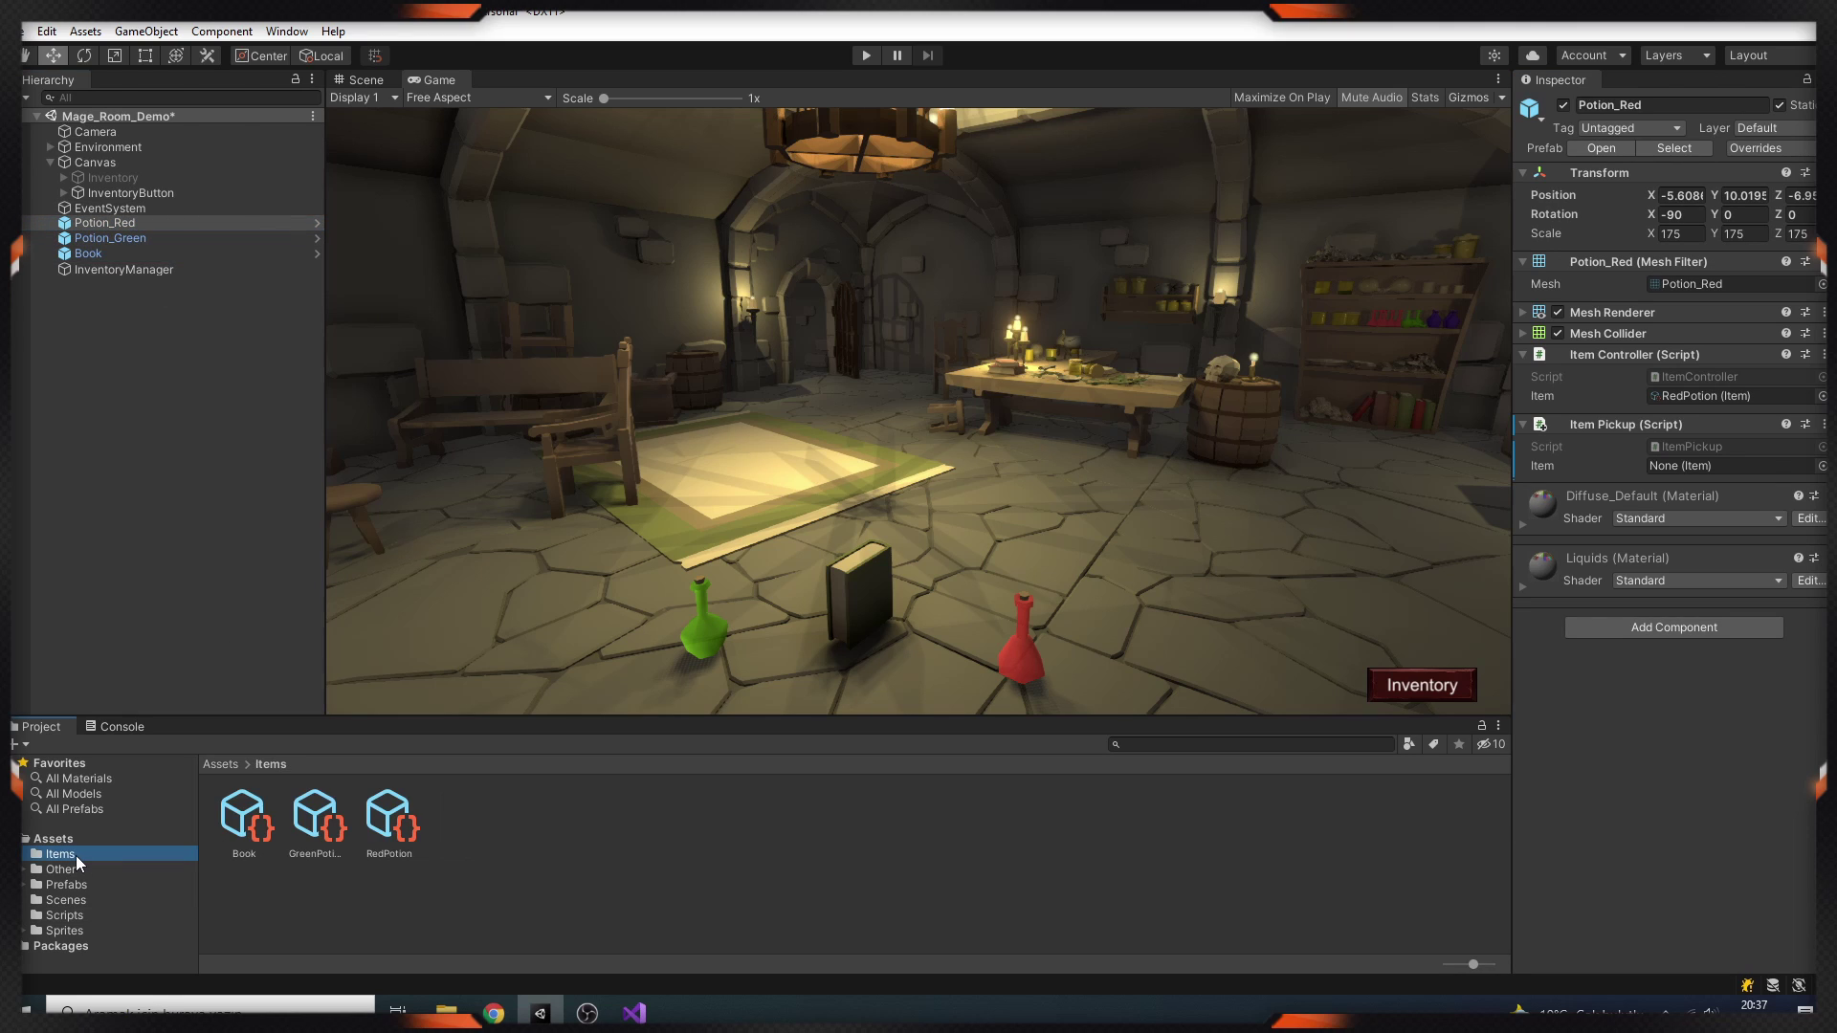
left_click_drag(389, 822, 1356, 547)
mouse_move(1692, 478)
left_mouse_down()
mouse_move(1642, 488)
mouse_move(1684, 466)
left_mouse_up()
key("Down")
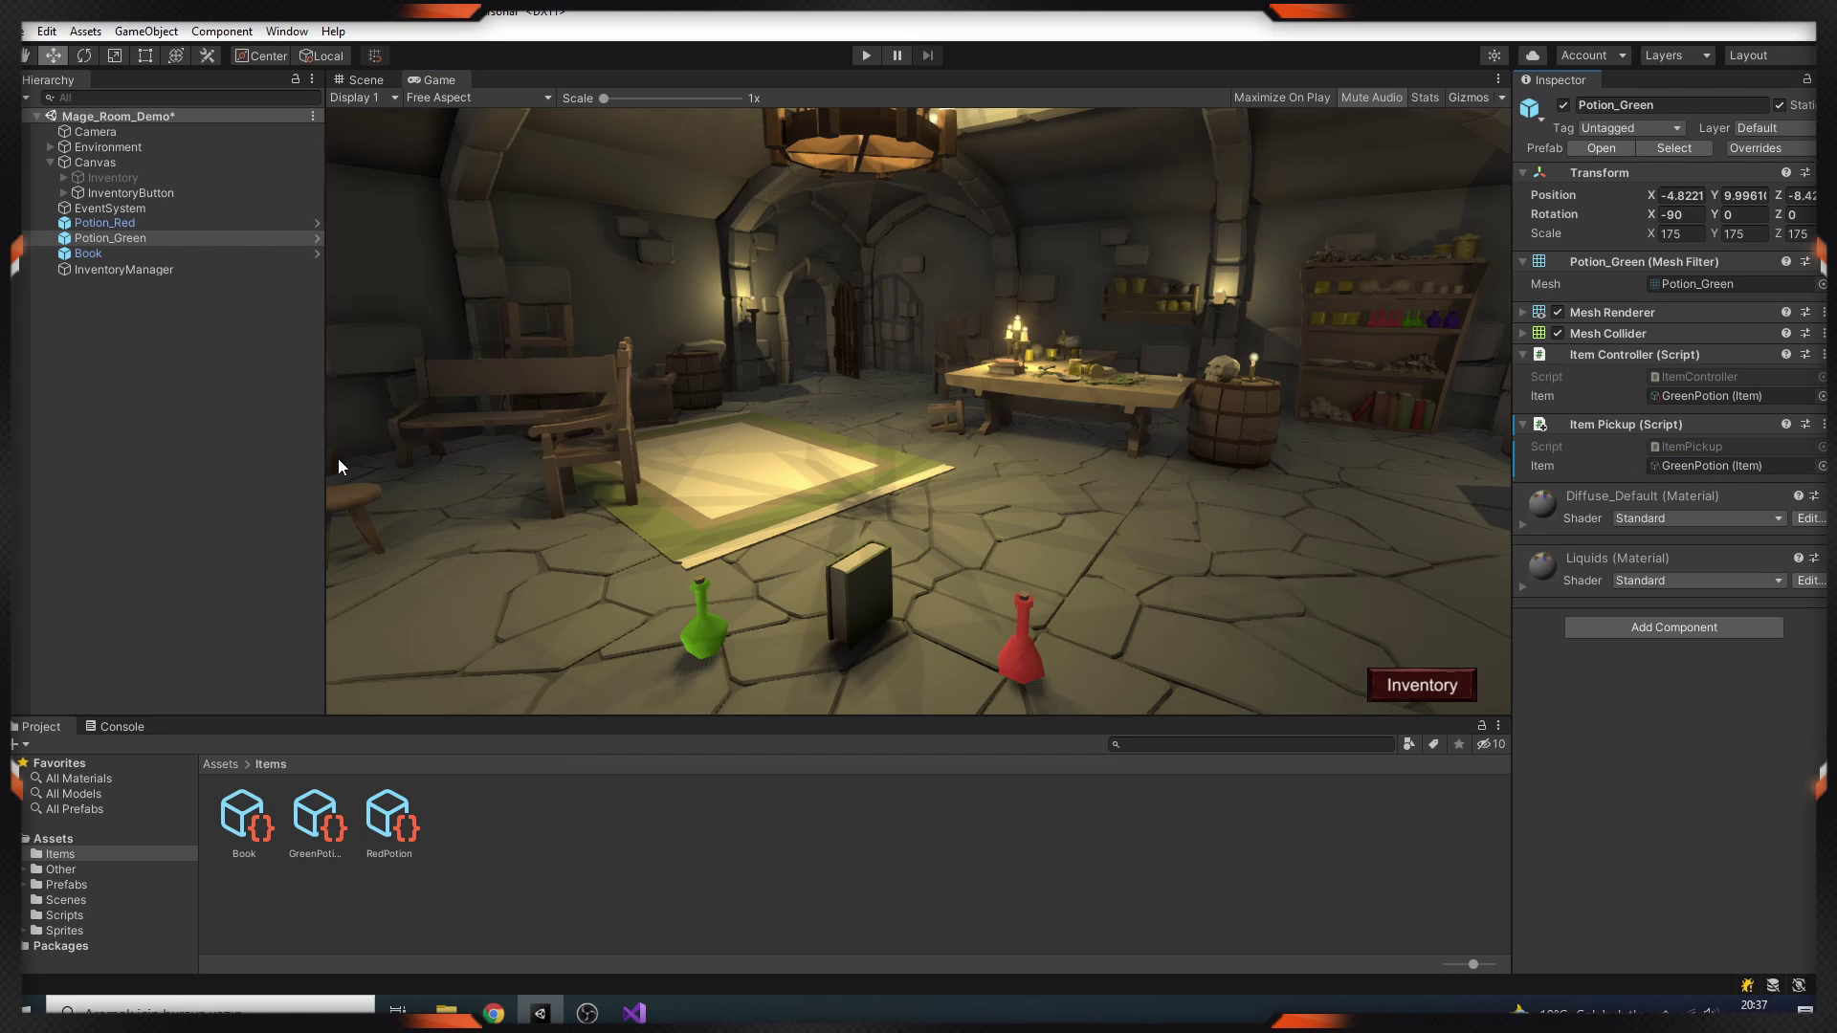
left_click(88, 253)
left_click_drag(245, 828, 1670, 471)
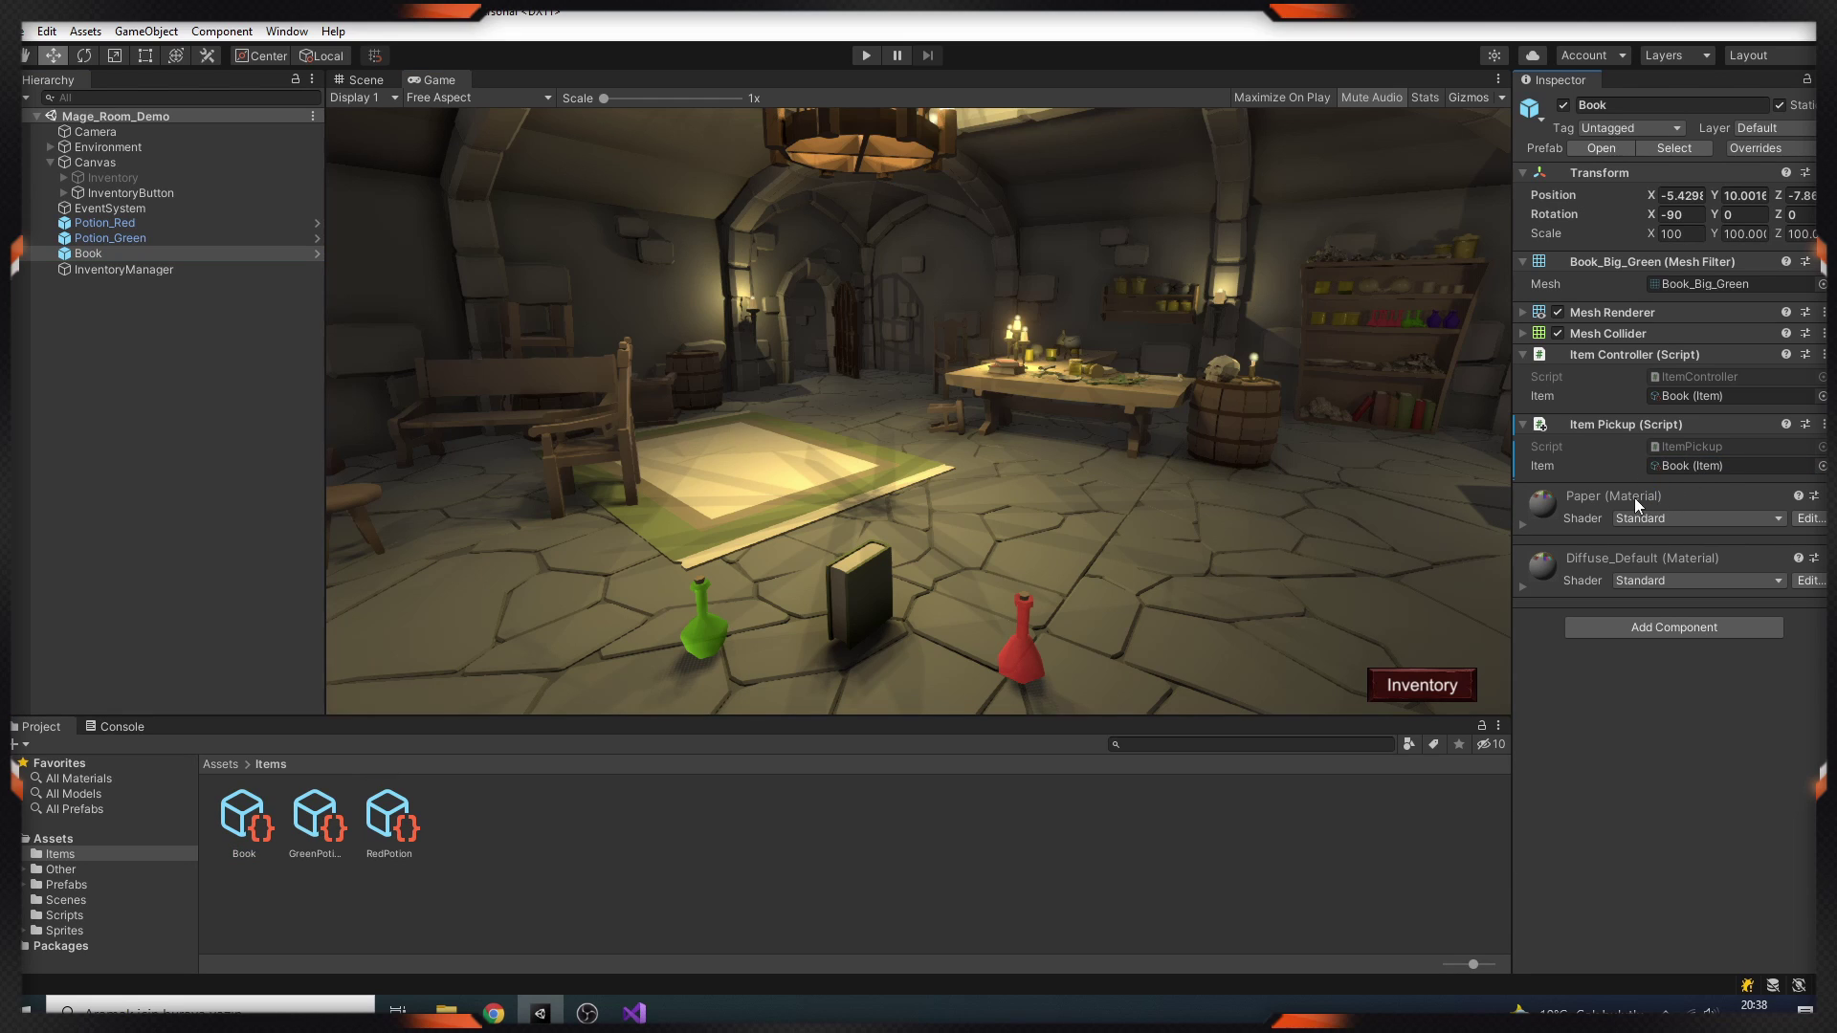
Play the scene, click the green potion, book and red potion, and watch InventoryManager's Items list fill.
key("Down")
key("ctrl+p")
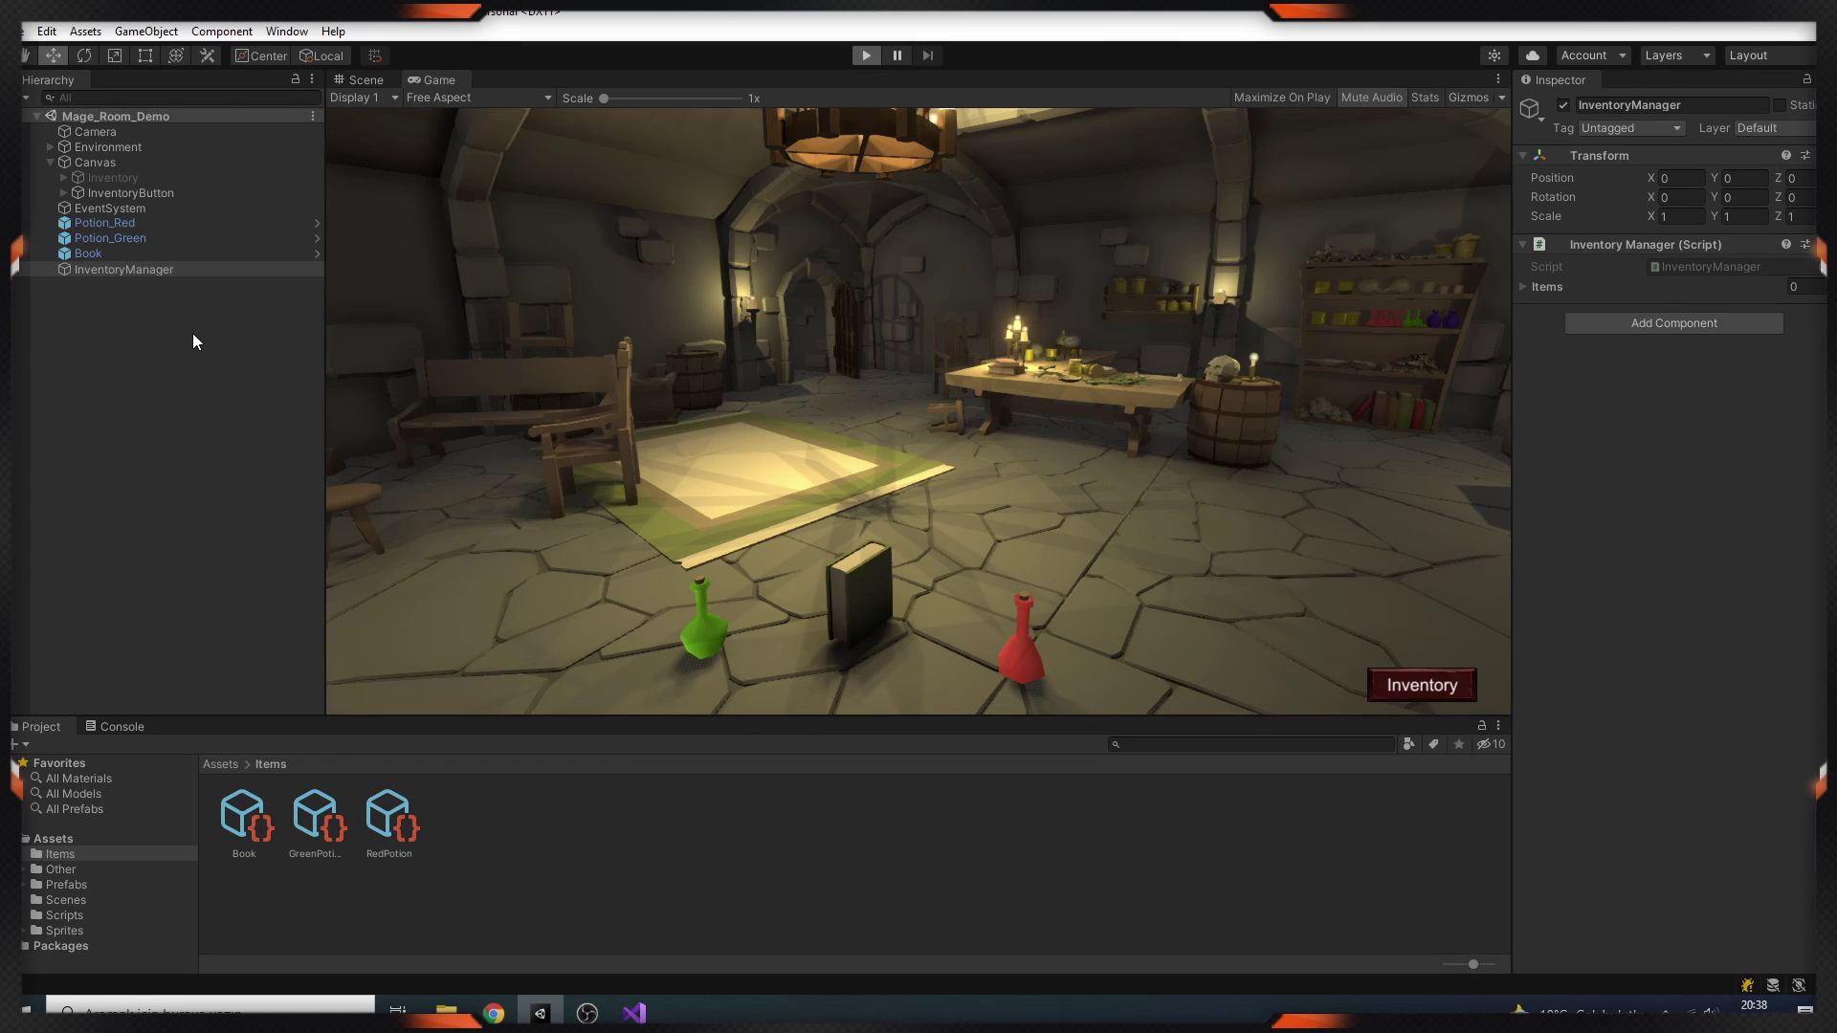
left_click(702, 630)
left_click(171, 257)
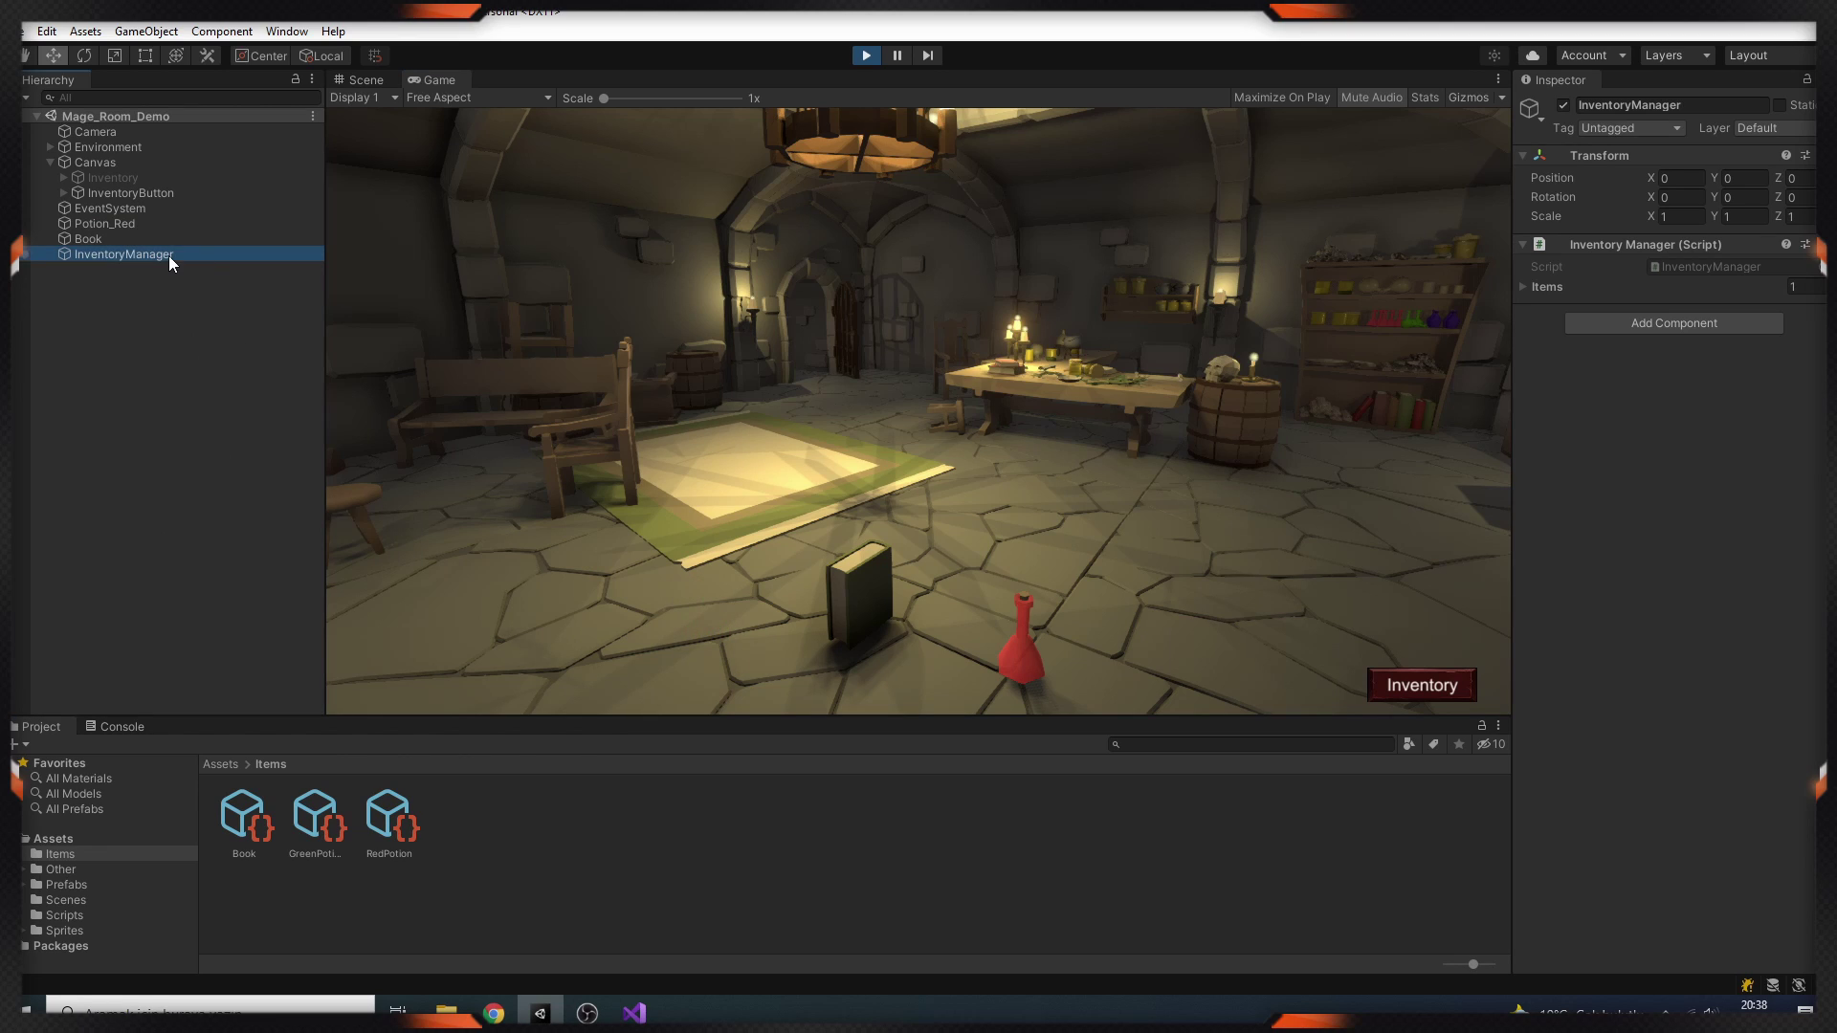
left_click(1523, 286)
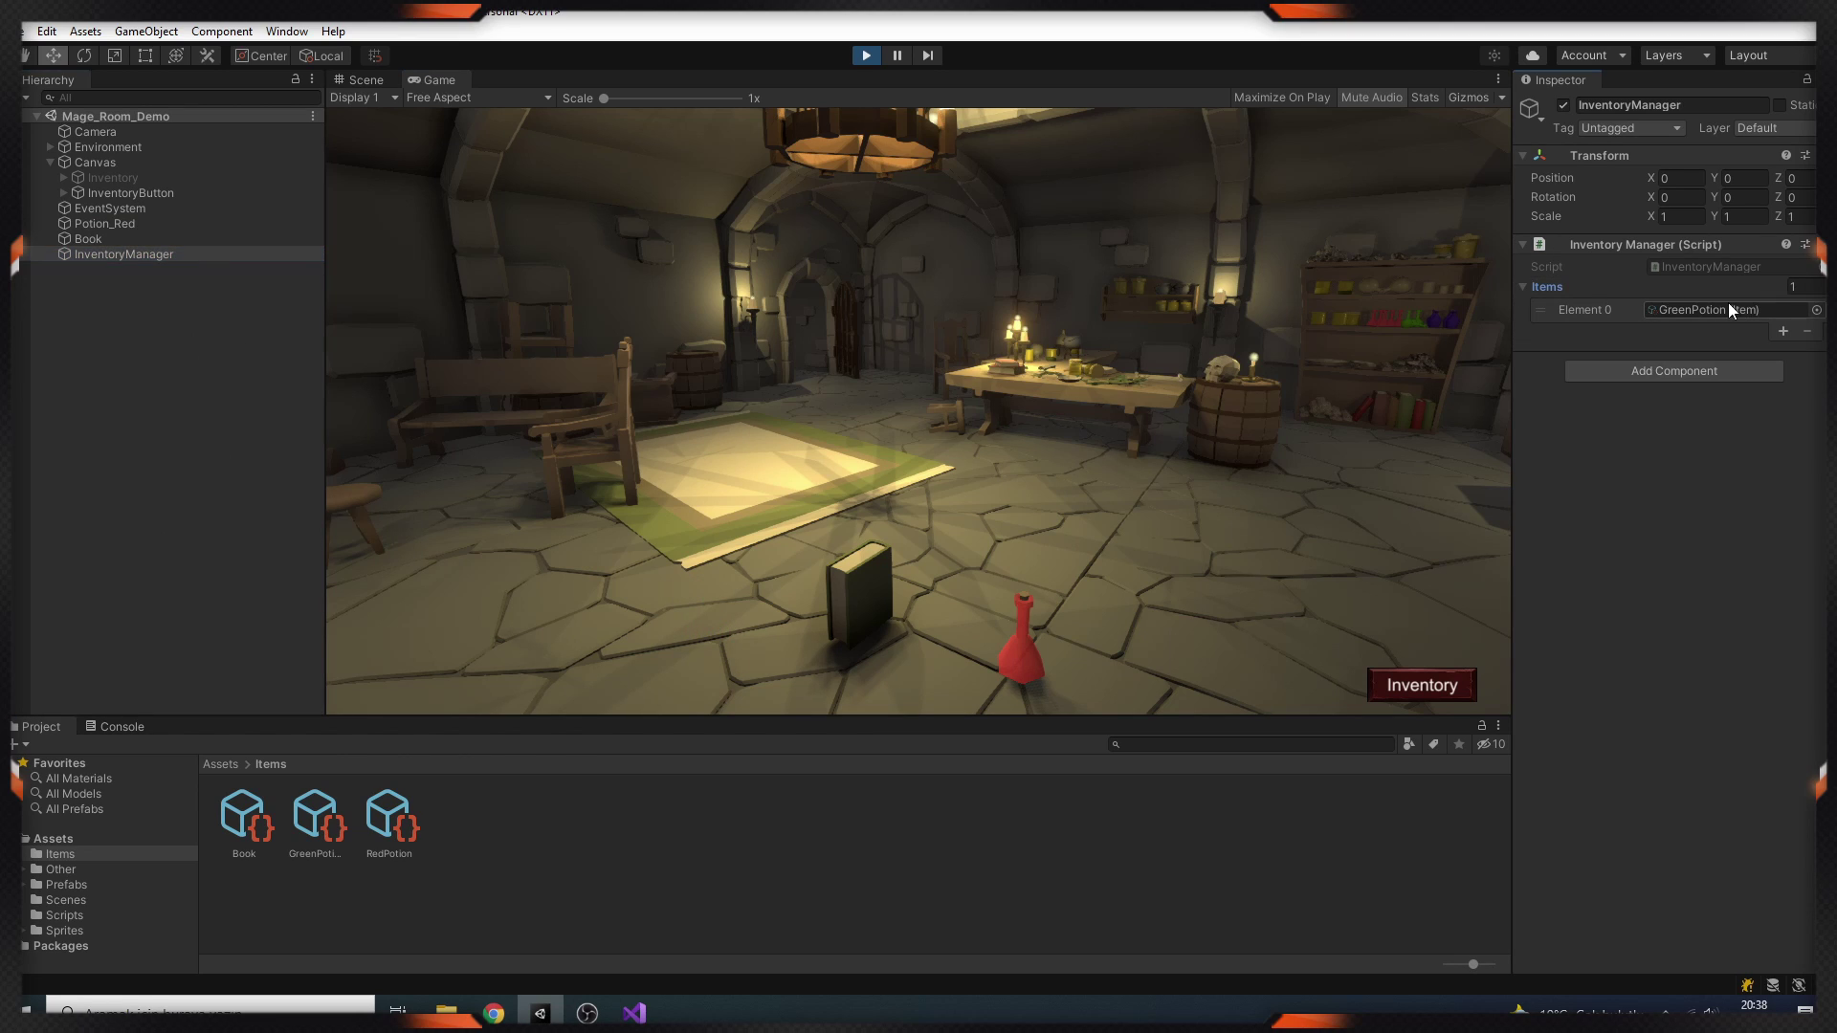
left_click(859, 588)
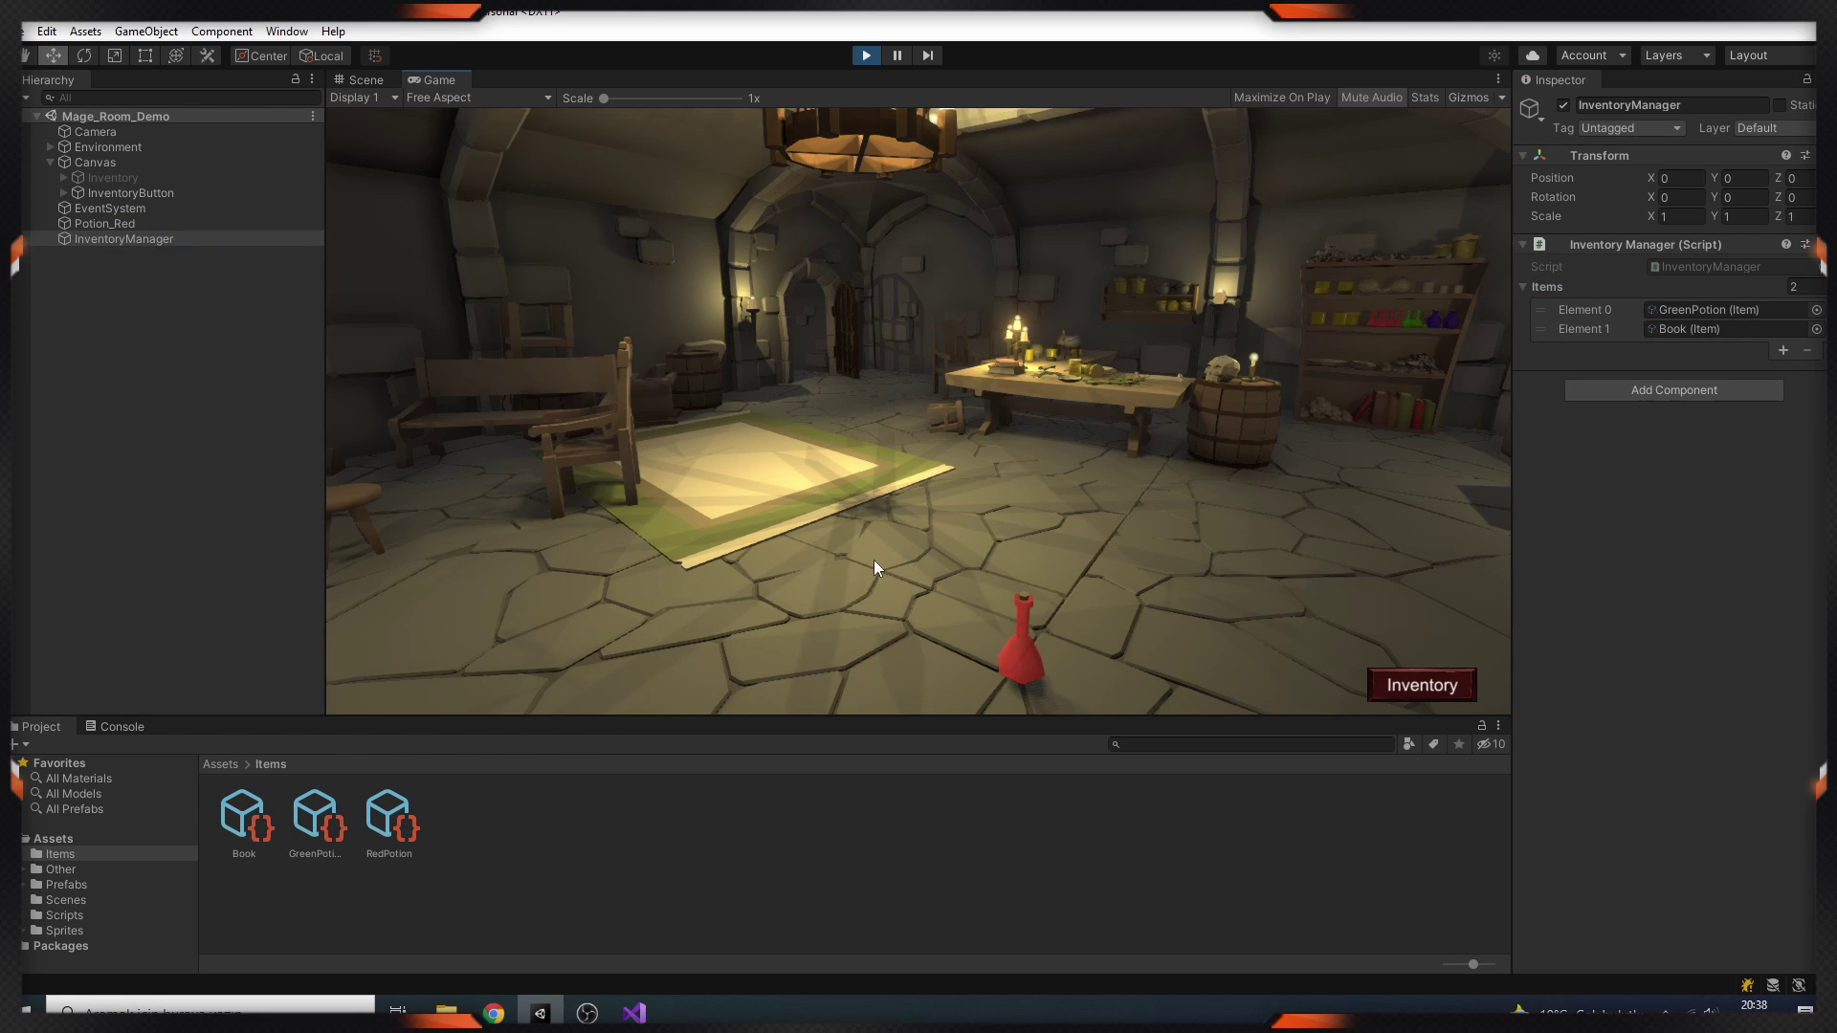
left_click(1022, 640)
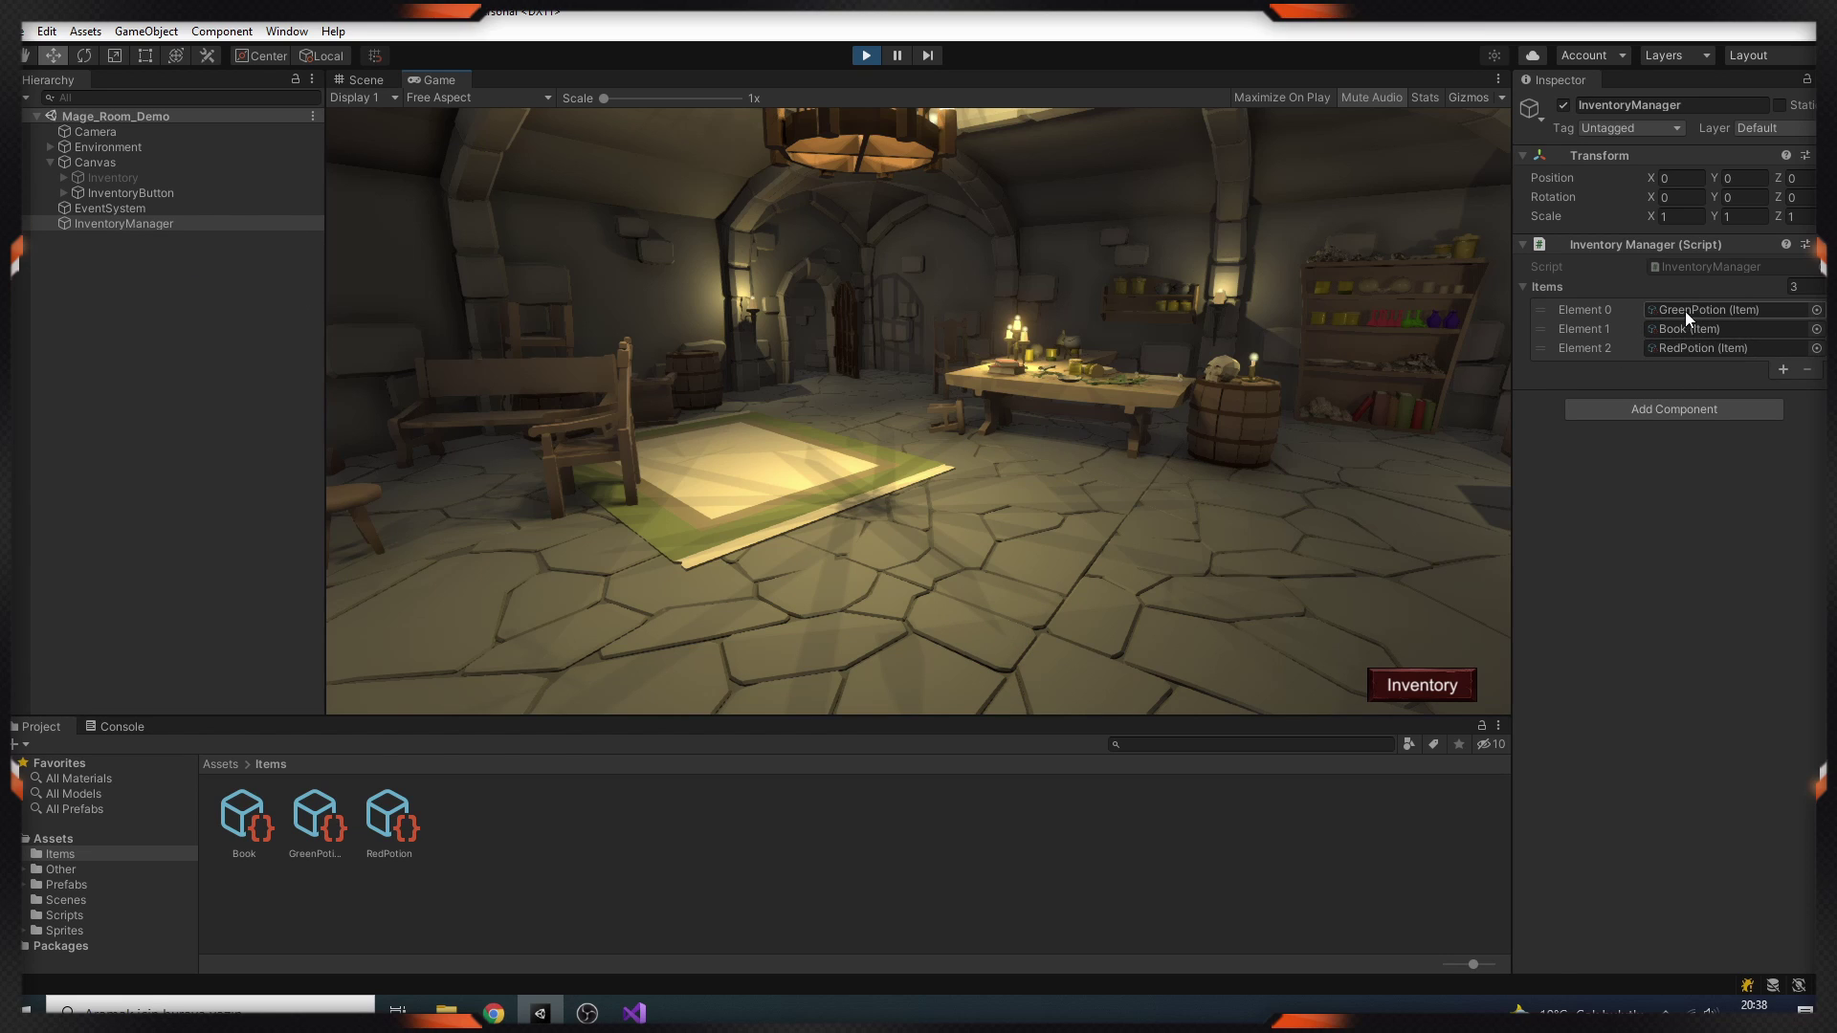
left_click(866, 56)
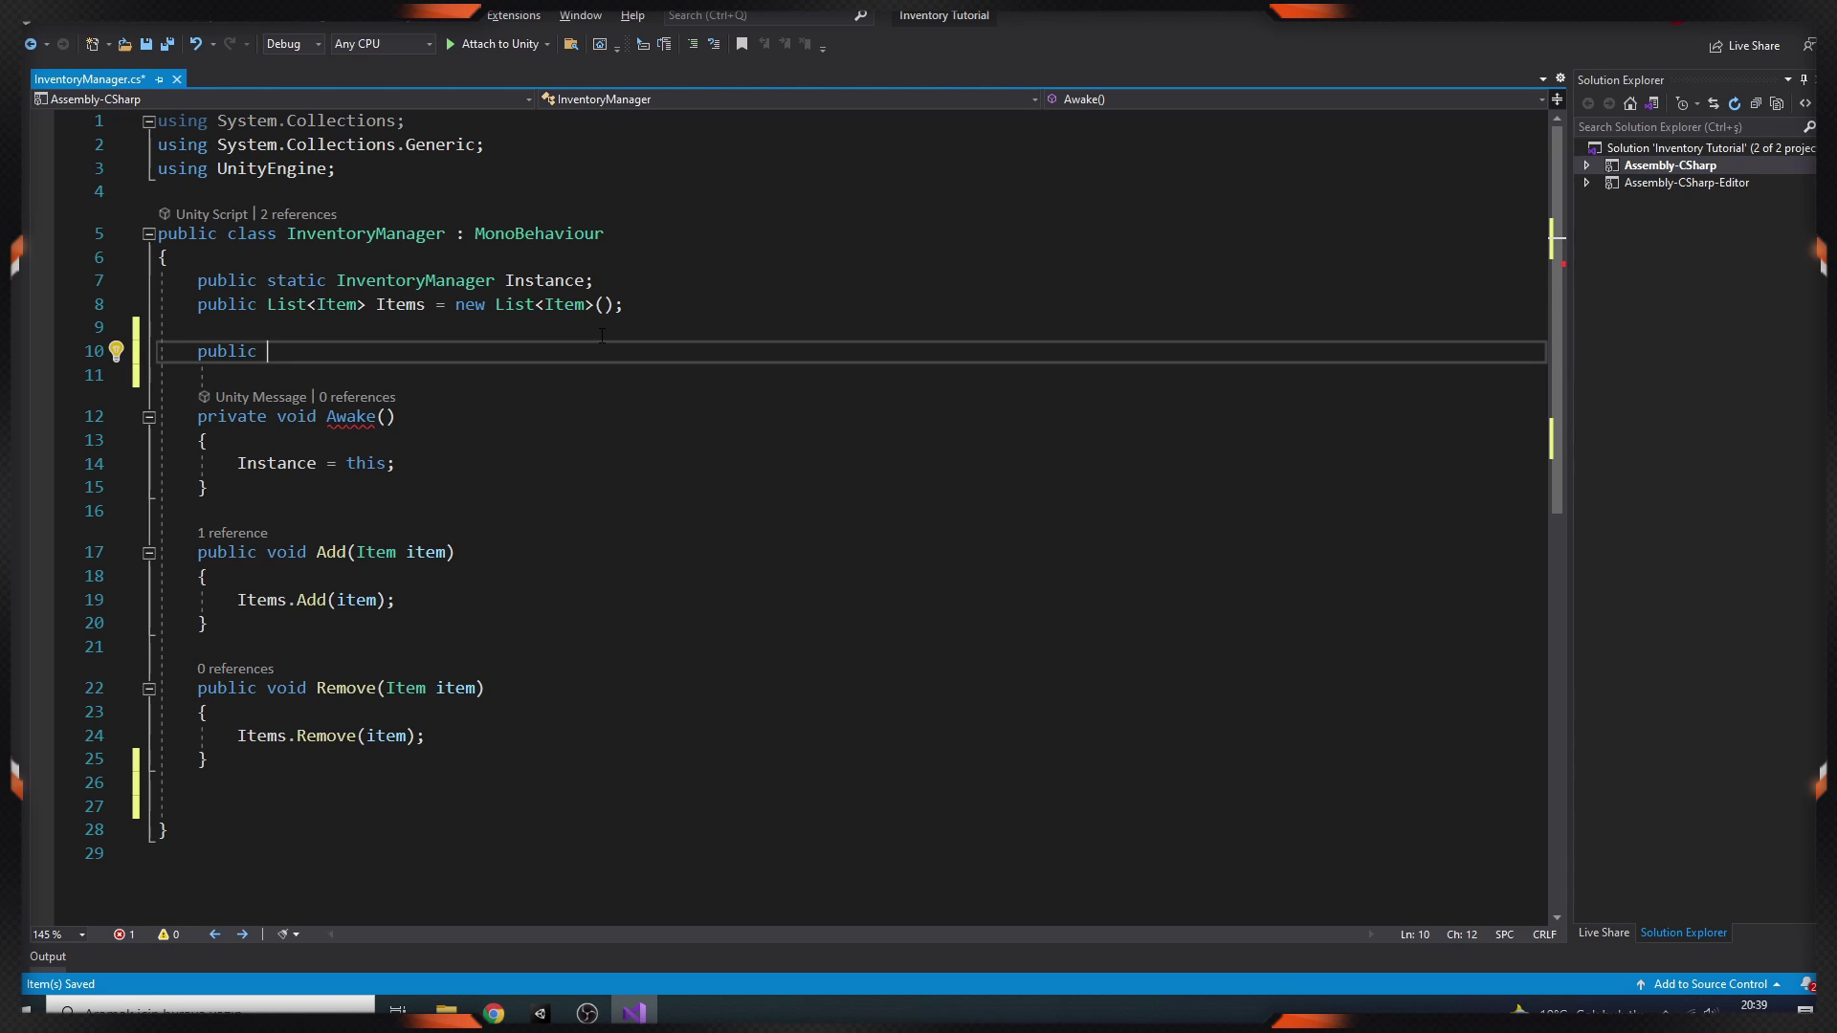
Declare public Transform ItemContent and public GameObject InventoryItem fields in InventoryManager.
type("Transform ItemContent;")
key("Return")
type("public ")
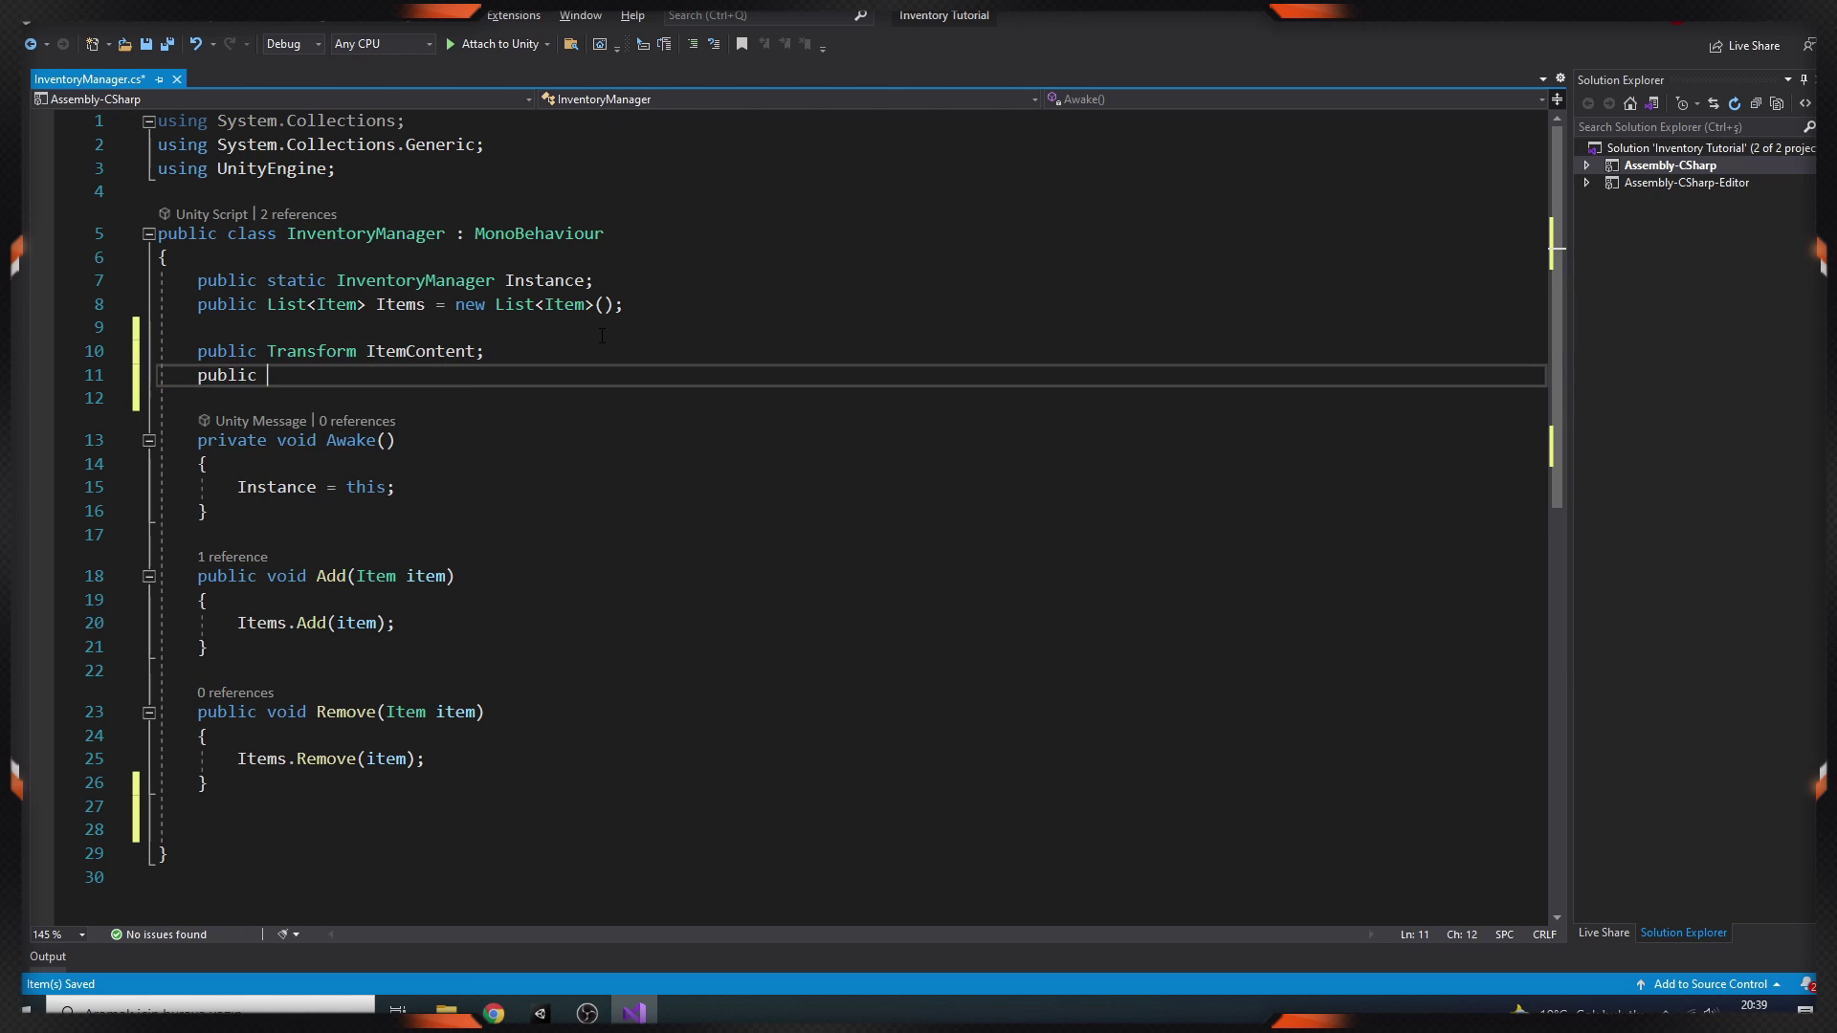
type("GameObject InventoryItem;")
Add a ListItems method whose foreach over Items instantiates InventoryItem under ItemContent, then save.
left_click(271, 827)
type("public v")
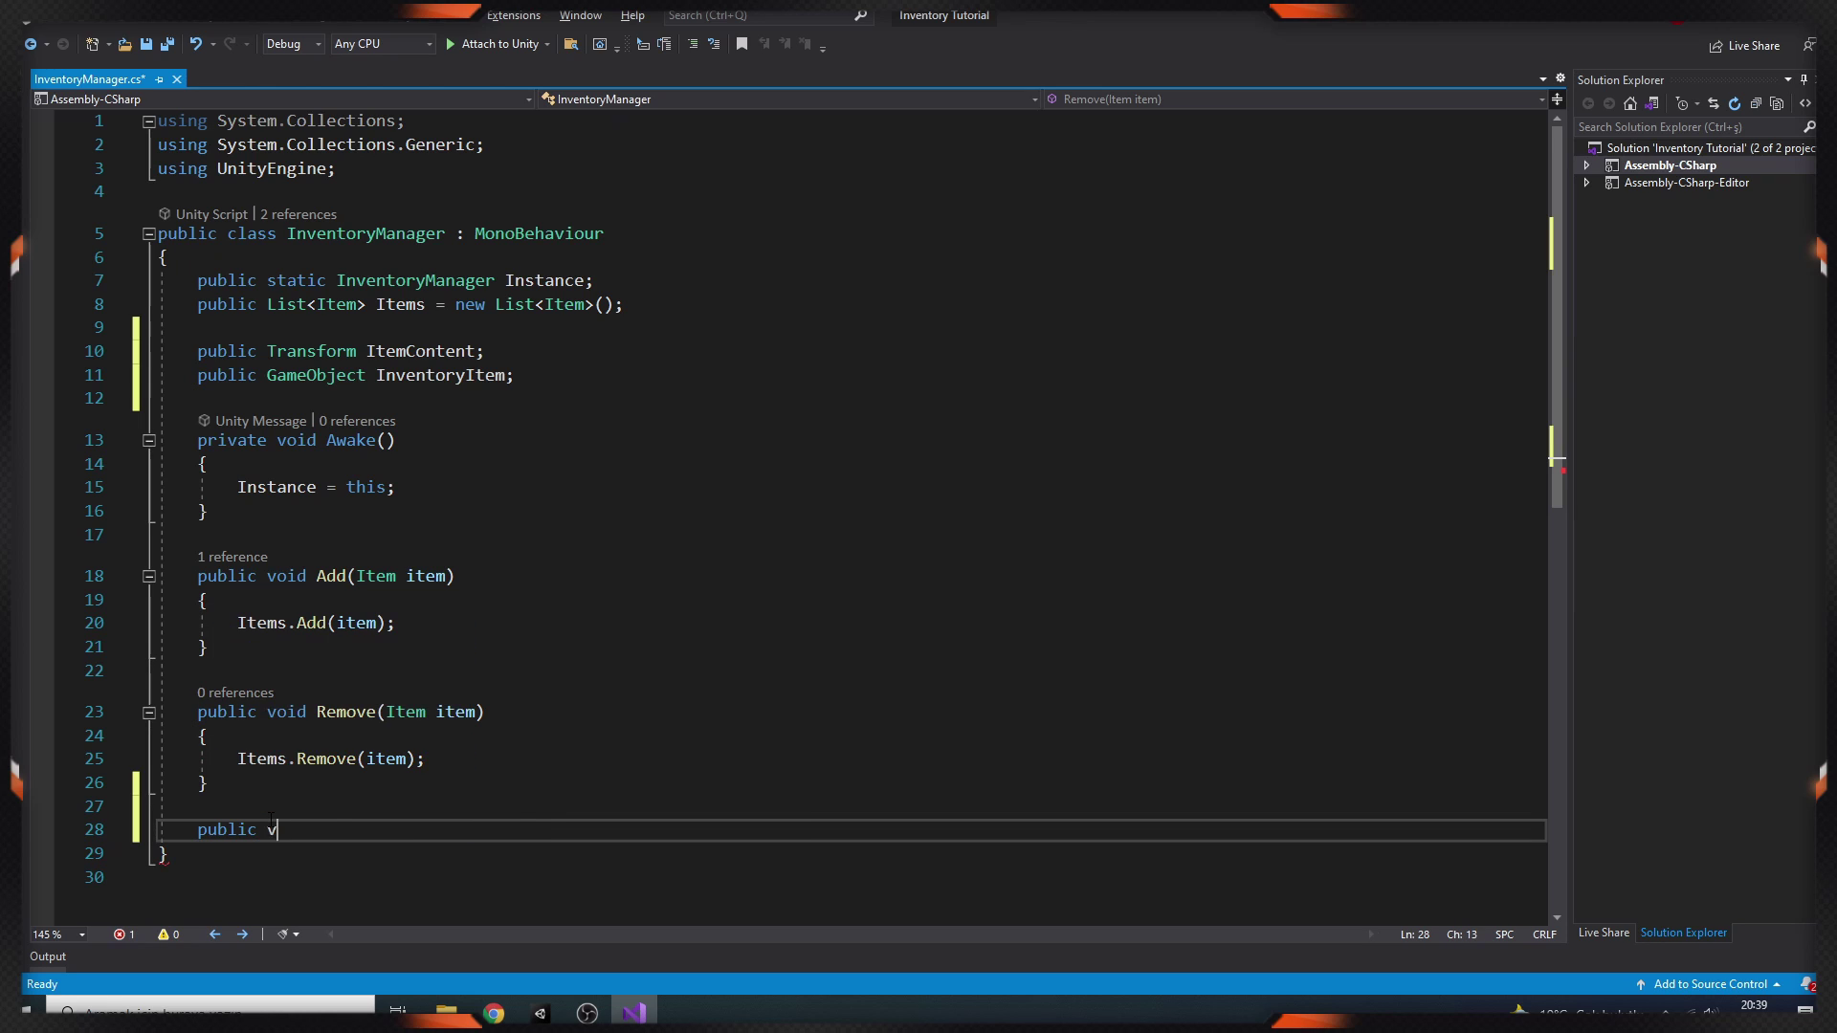
type("oid ListItems(")
key("Return")
type("{")
key("Return")
type("foreach")
key("Tab")
key("Tab")
key("Tab")
key("Tab")
type("Items")
key("Return")
key("Return")
type("Game")
key("Tab")
type("obj = Insta")
key("Tab")
type("(")
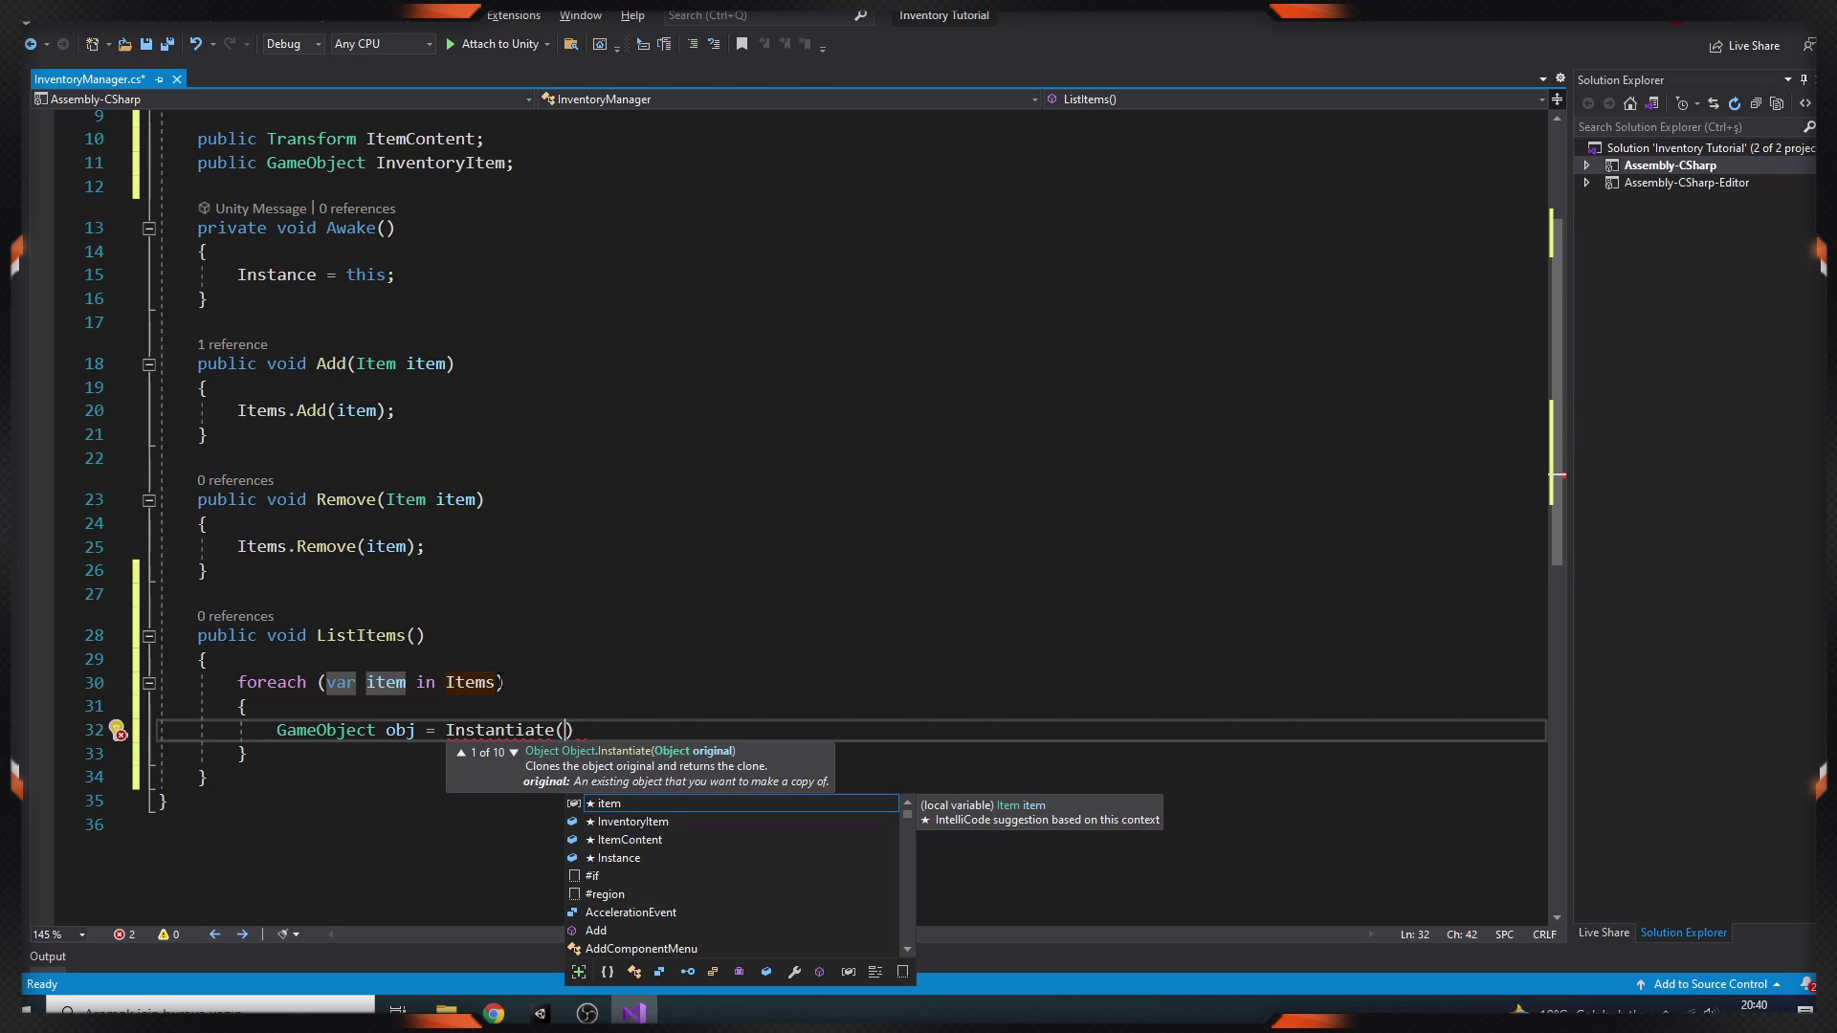
type("Invent")
key("Tab")
type(", ")
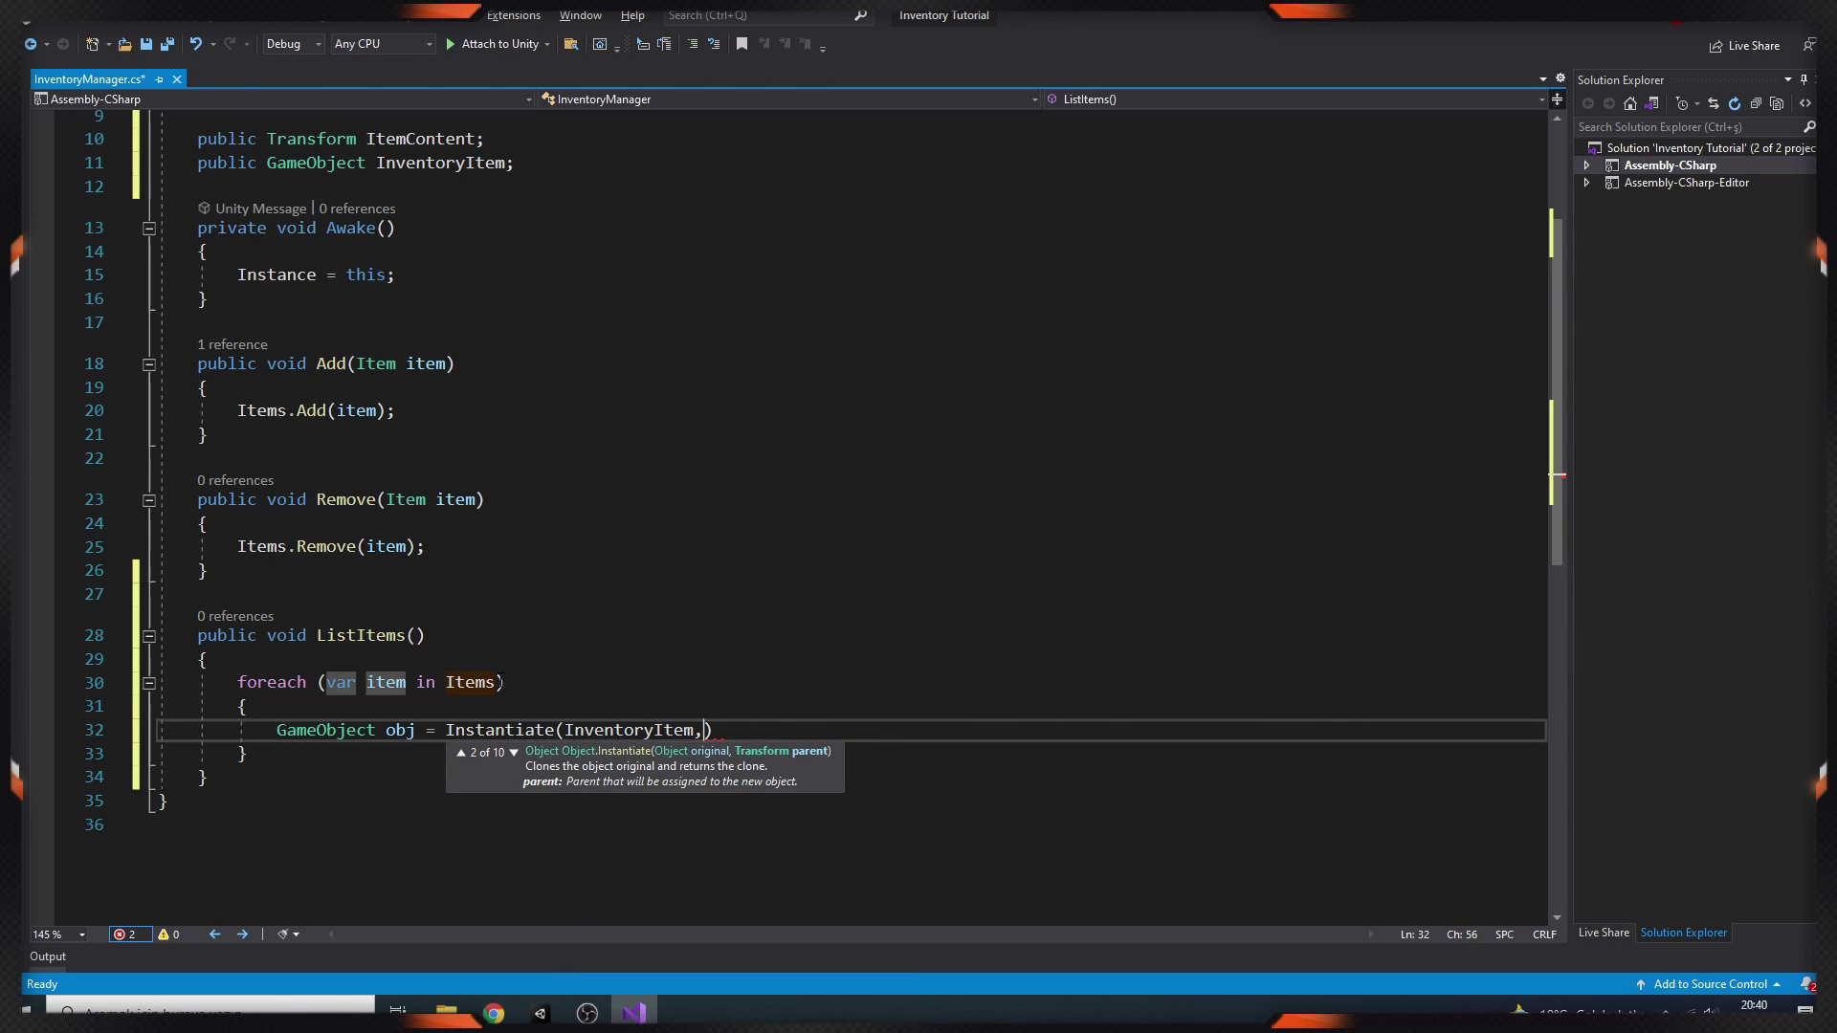
type("ItemContent);")
key("Return")
key("ctrl+s")
Look up the spawned slot's ItemName Text and ItemIcon Image components.
type("var itemName = obj.transform.")
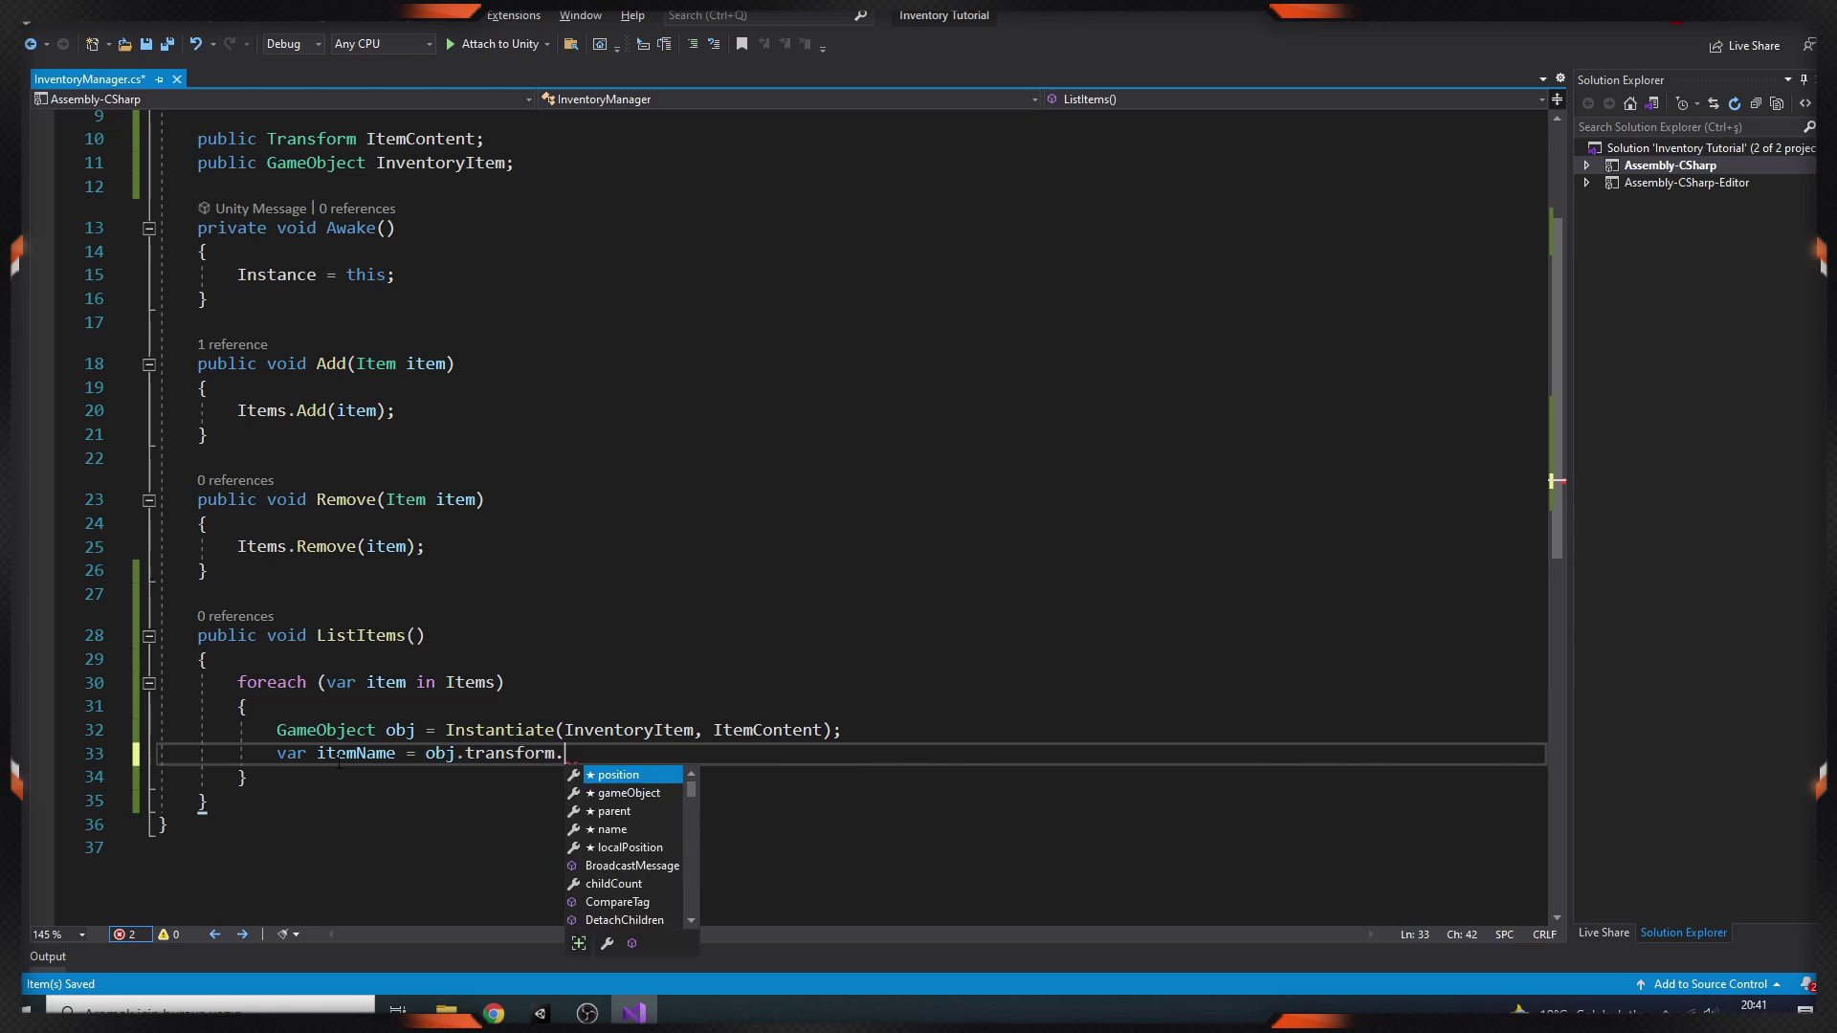
type("Find(\"")
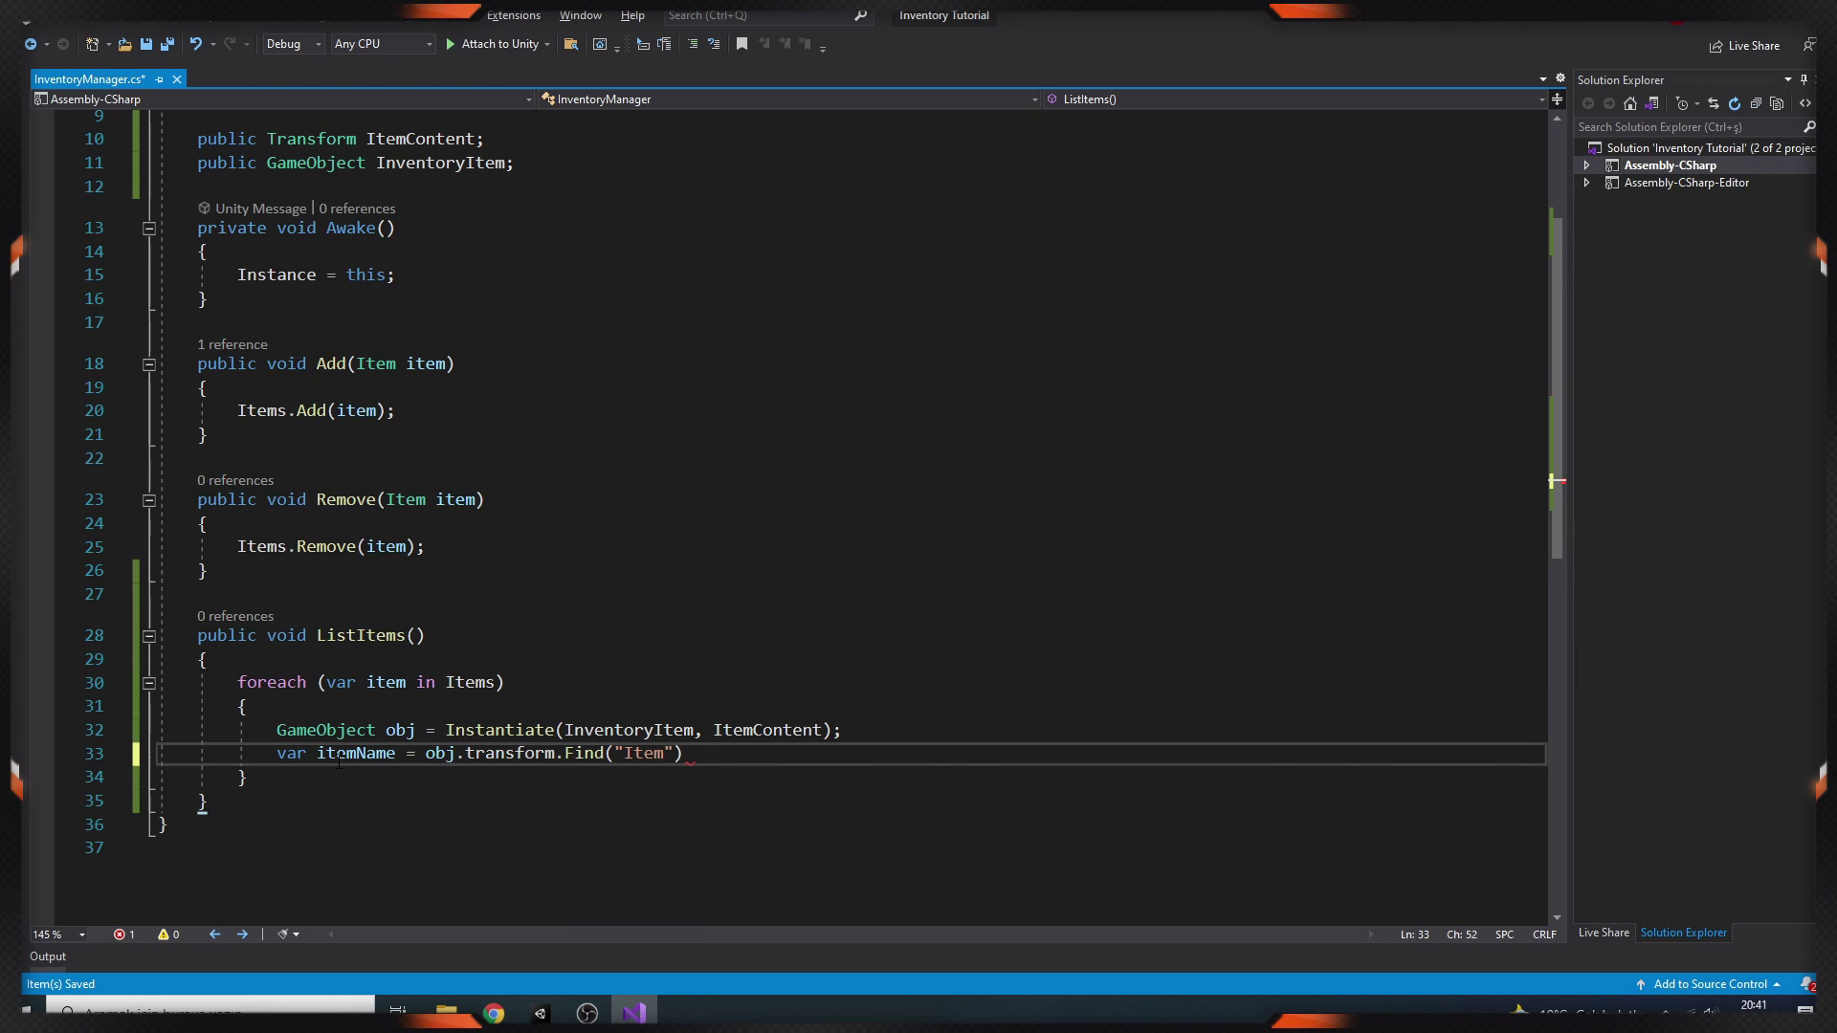
type("Item/ItemName\").GetComponent<Text>();")
key("Return")
type("var item")
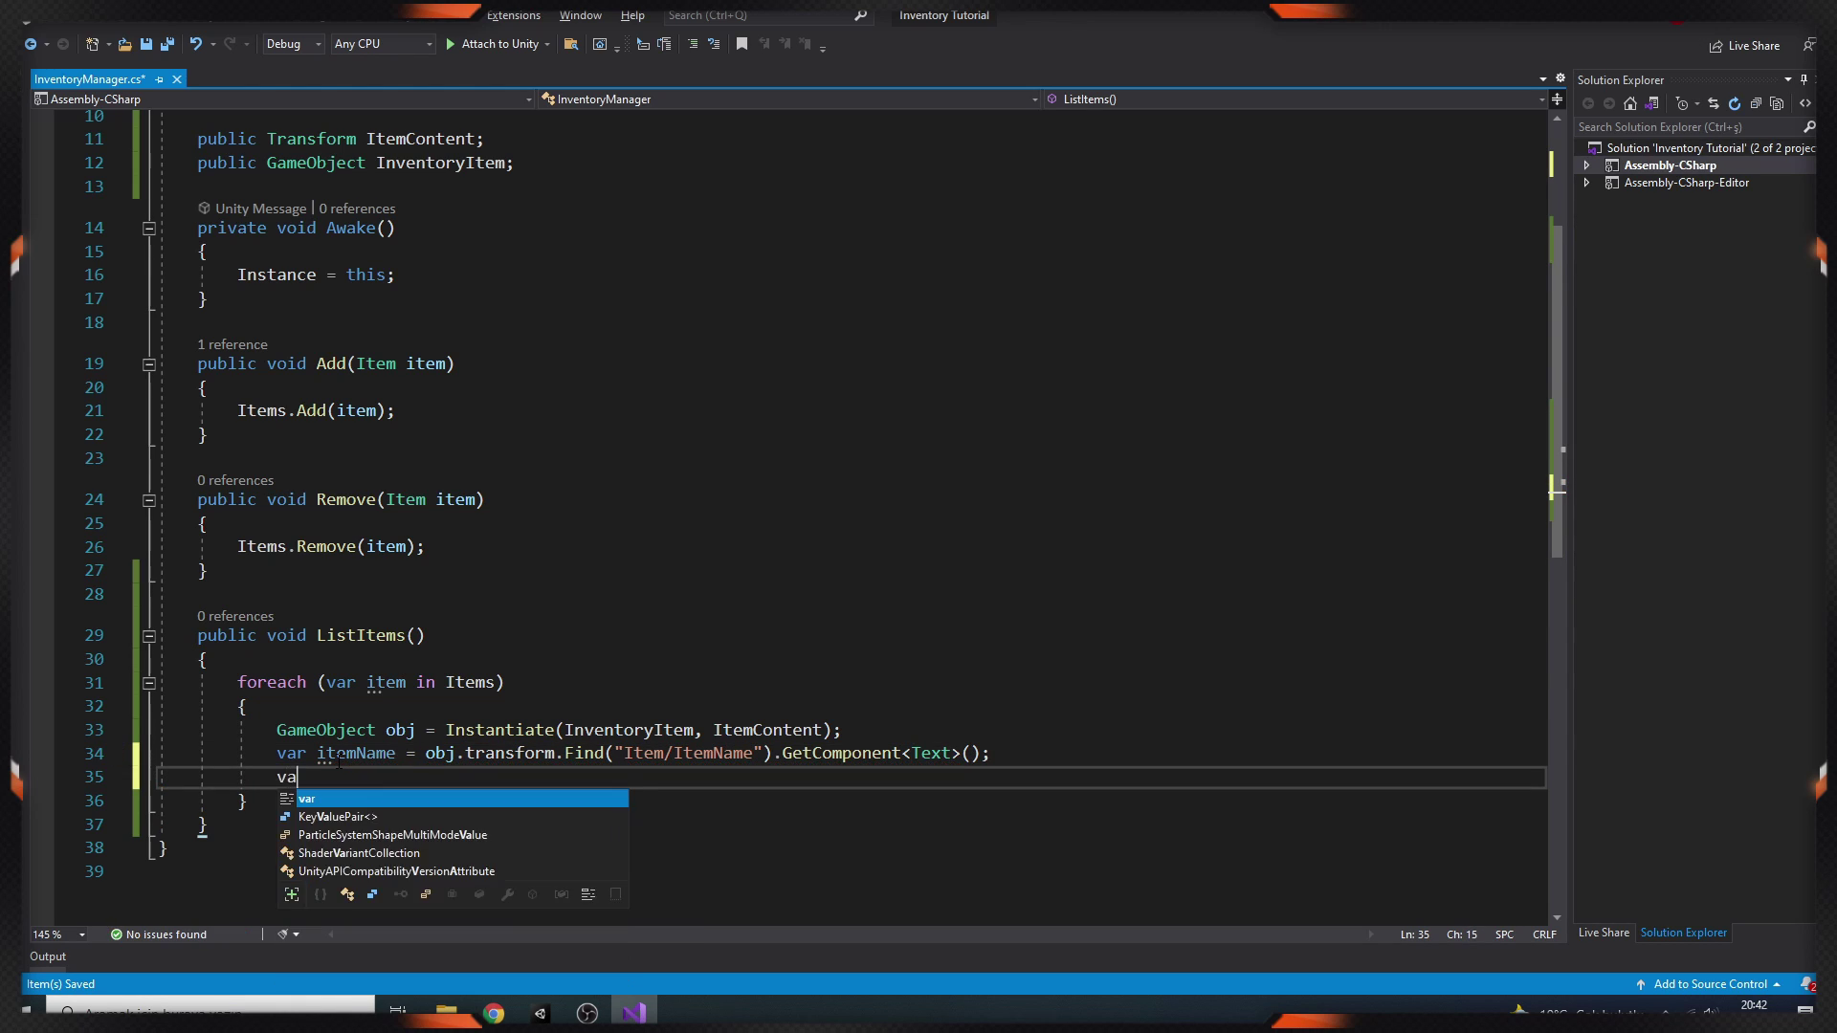
type("Icon = obj.transform.Find(\"I")
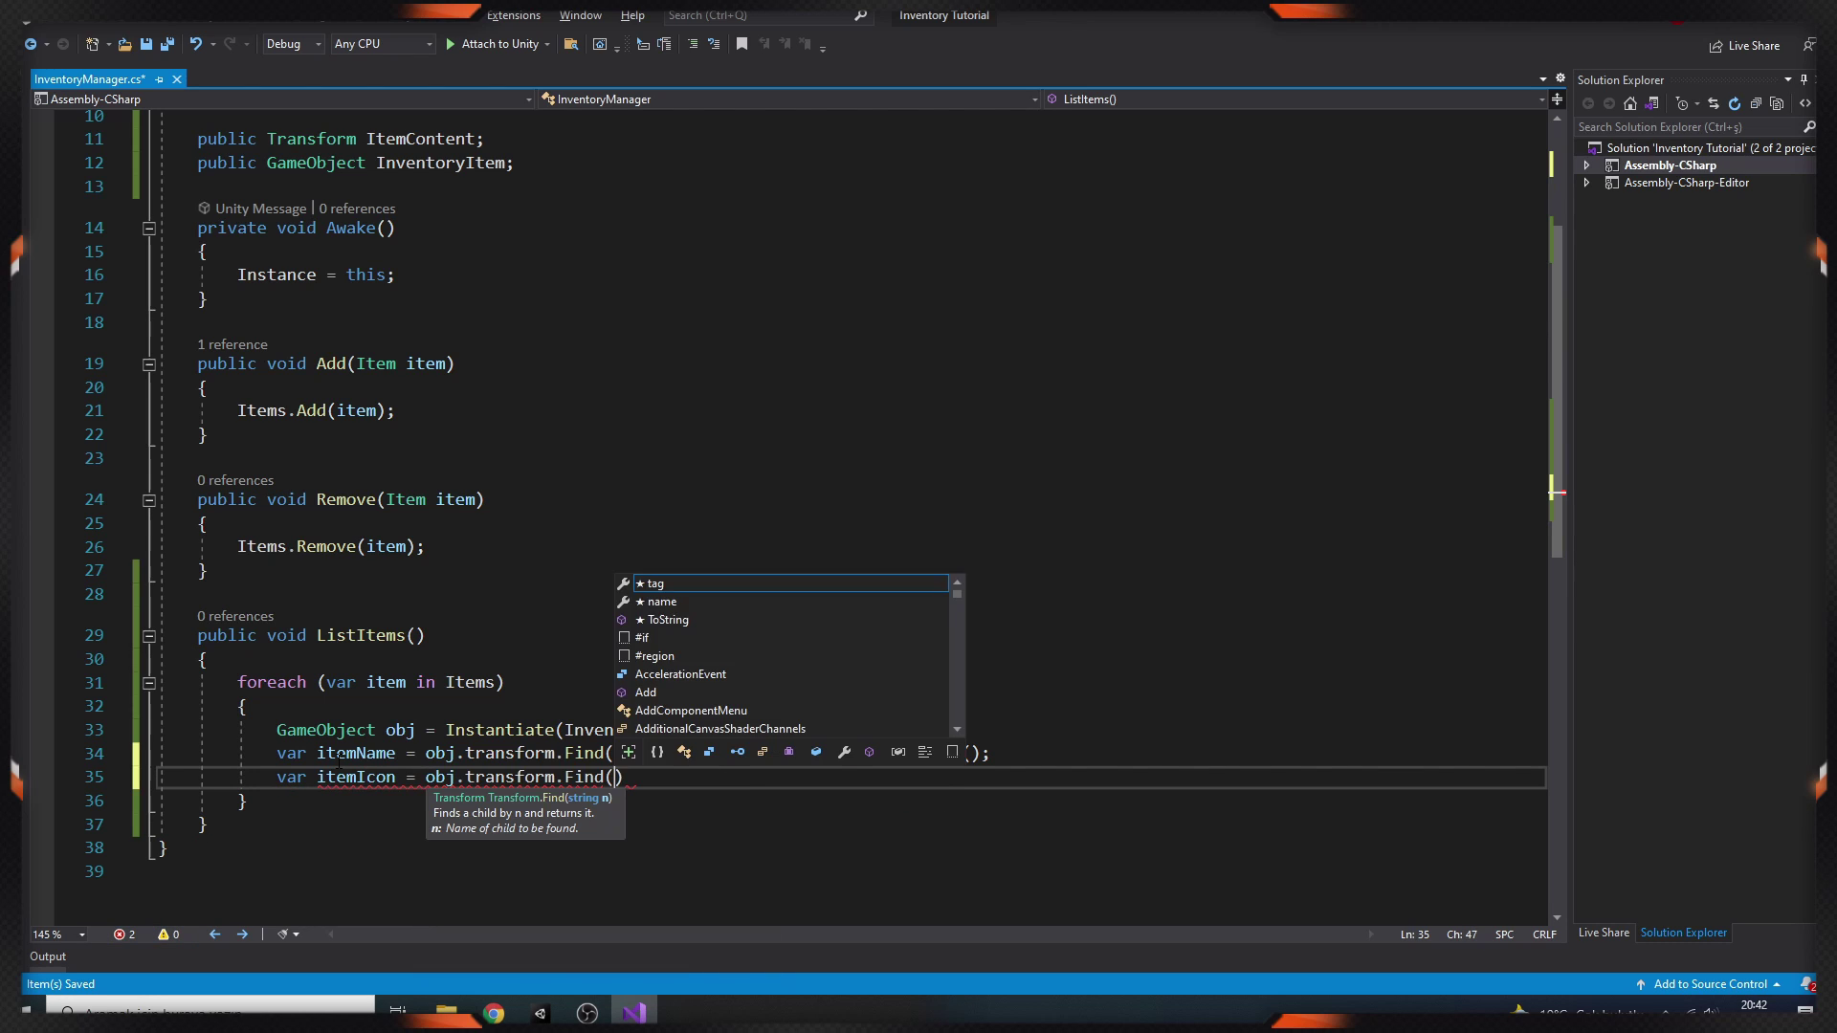
type("tem/ItemIcon")
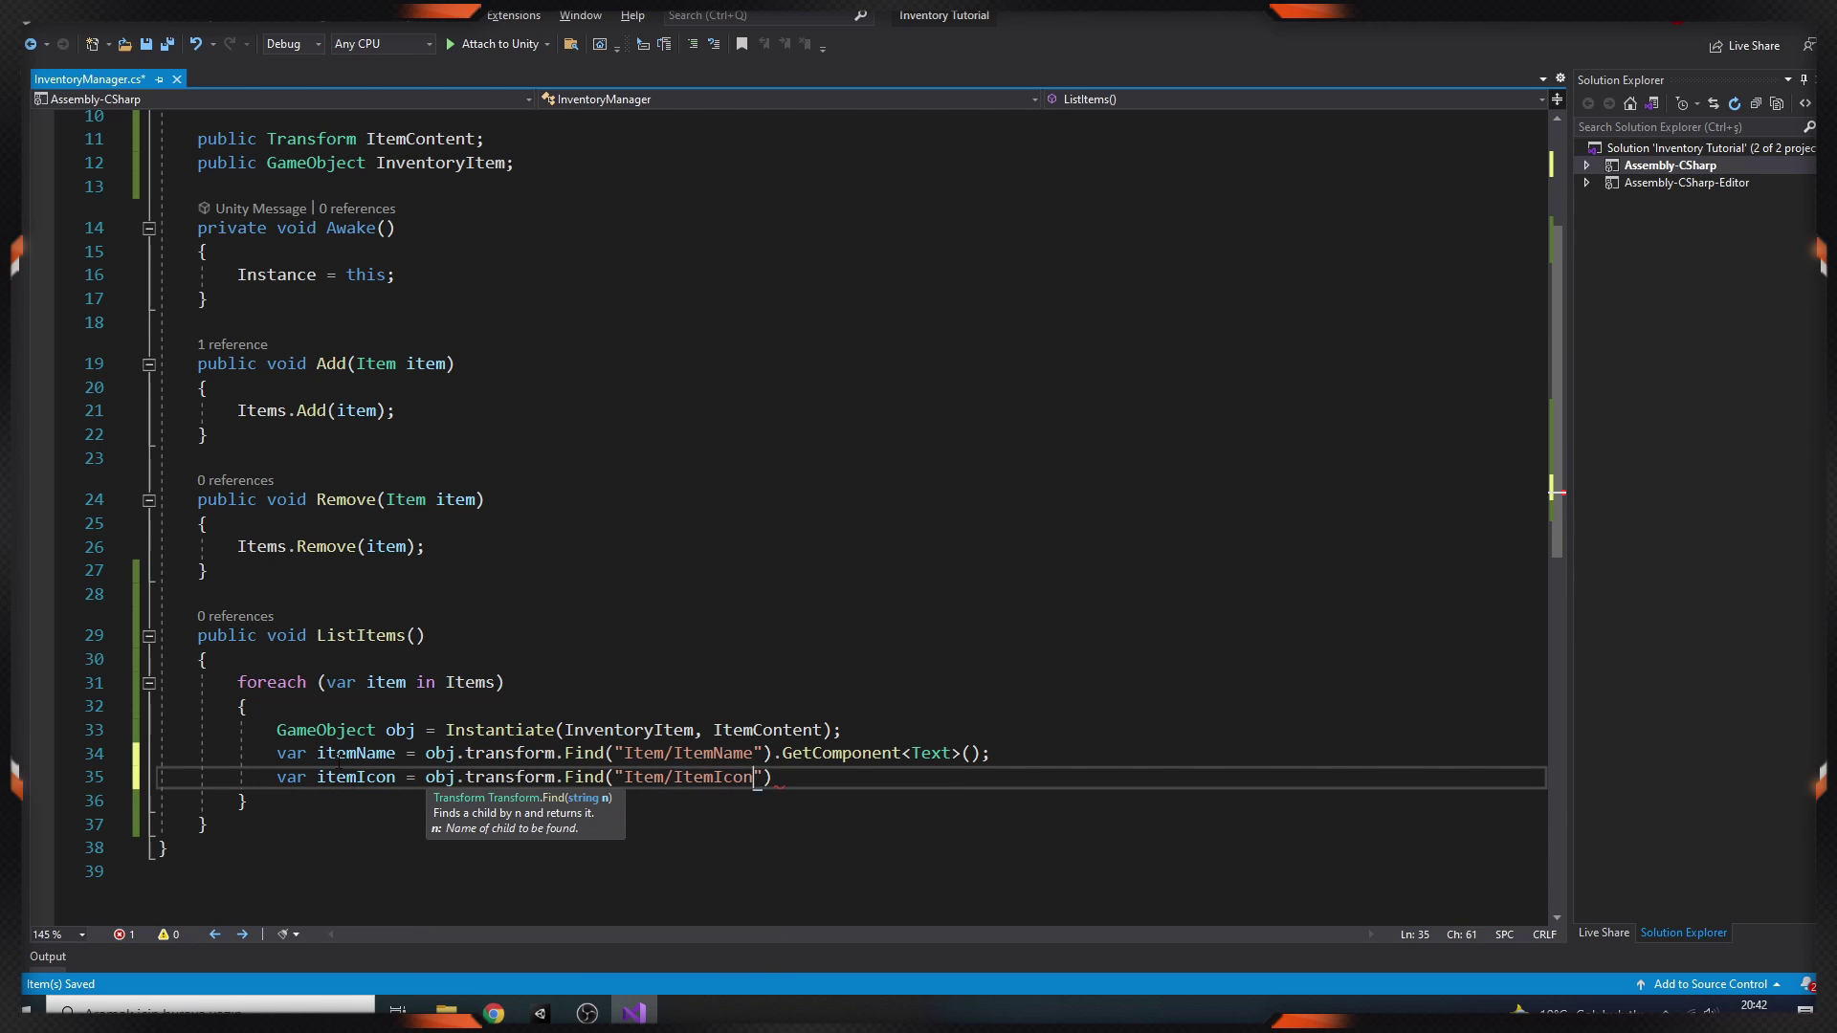
type("\").get")
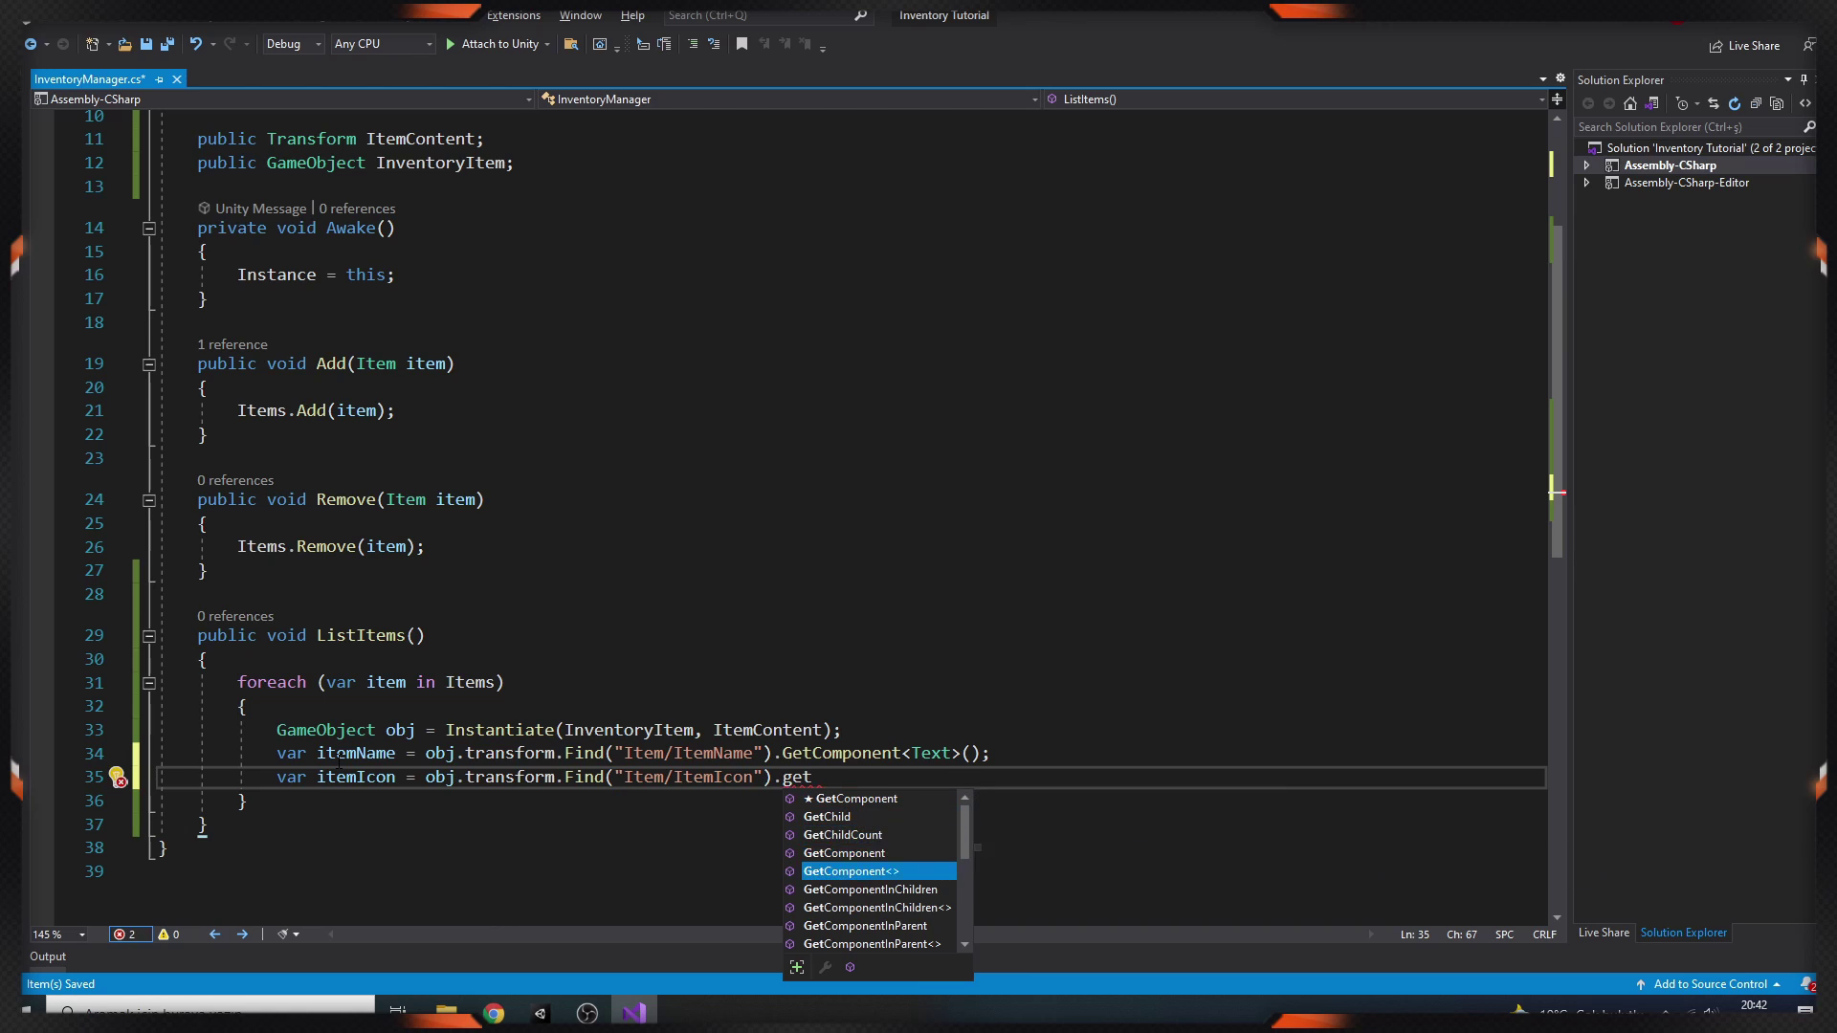
key("Tab")
type("Image>();")
key("Return")
key("Return")
Set itemName.text to item.itemName and itemIcon.sprite to item.icon in the loop.
type("itemName.text ")
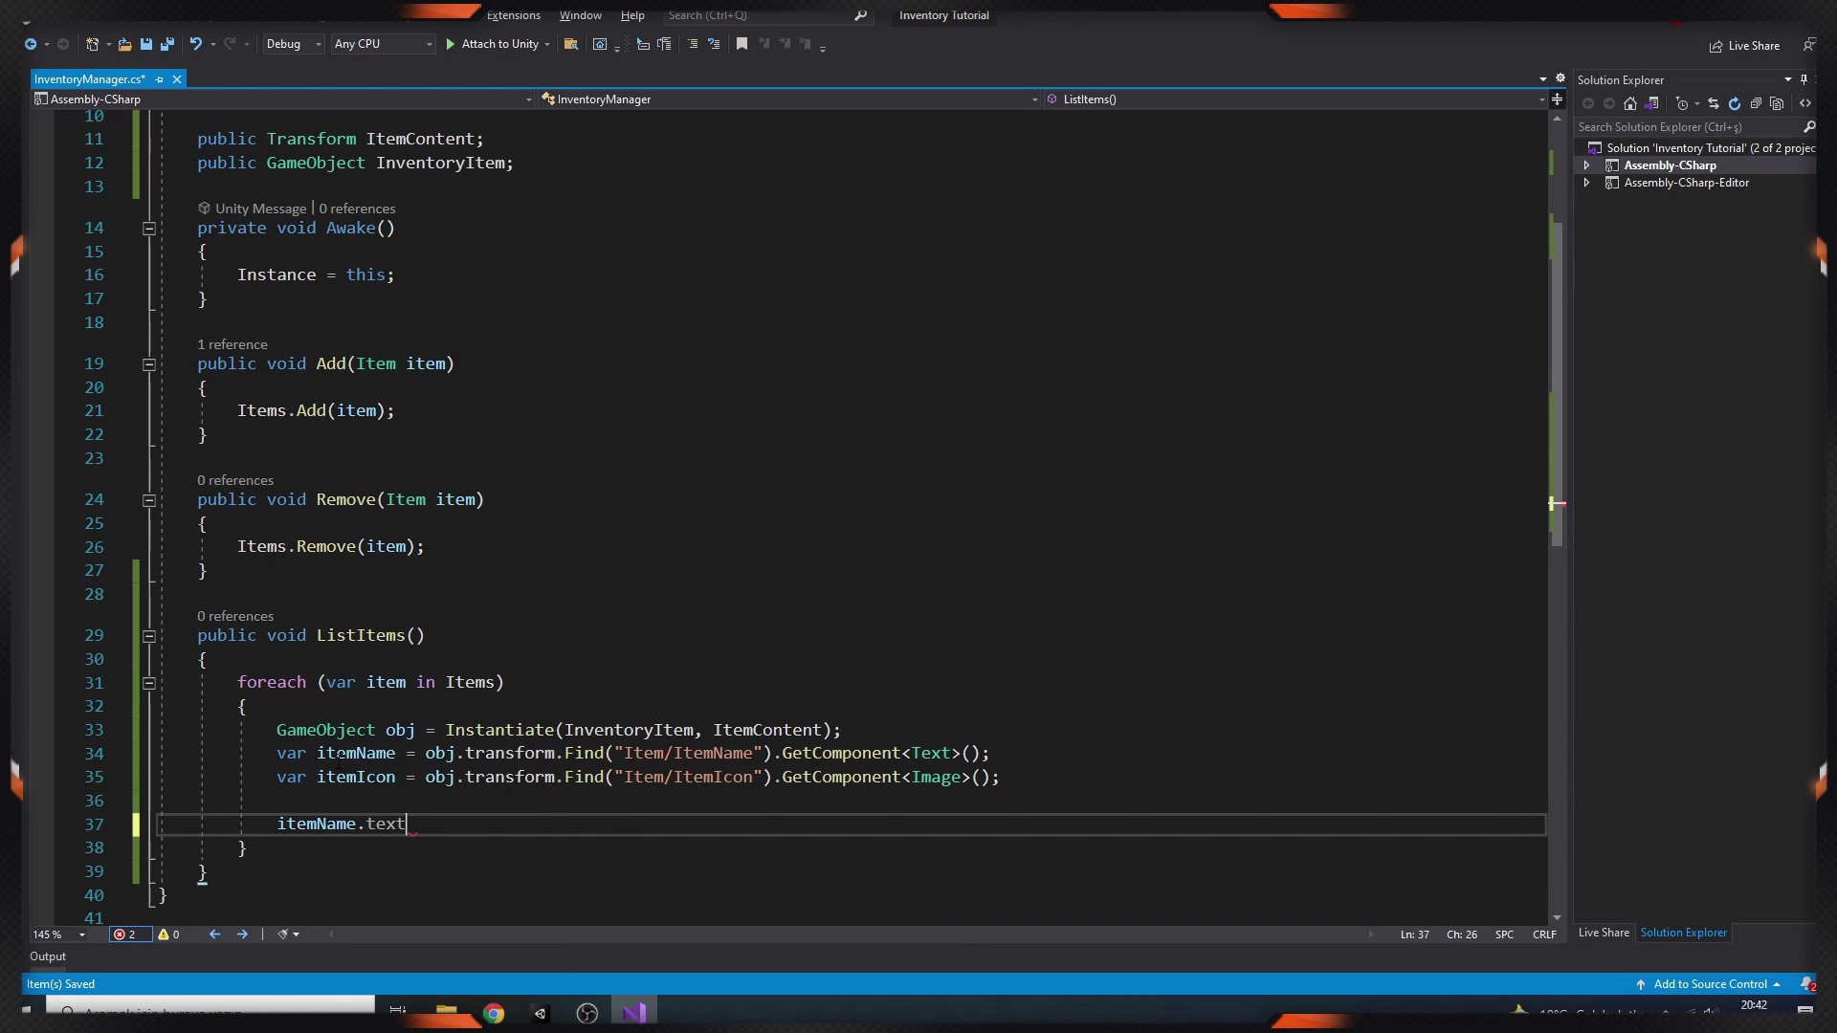
type("= item.itemName;")
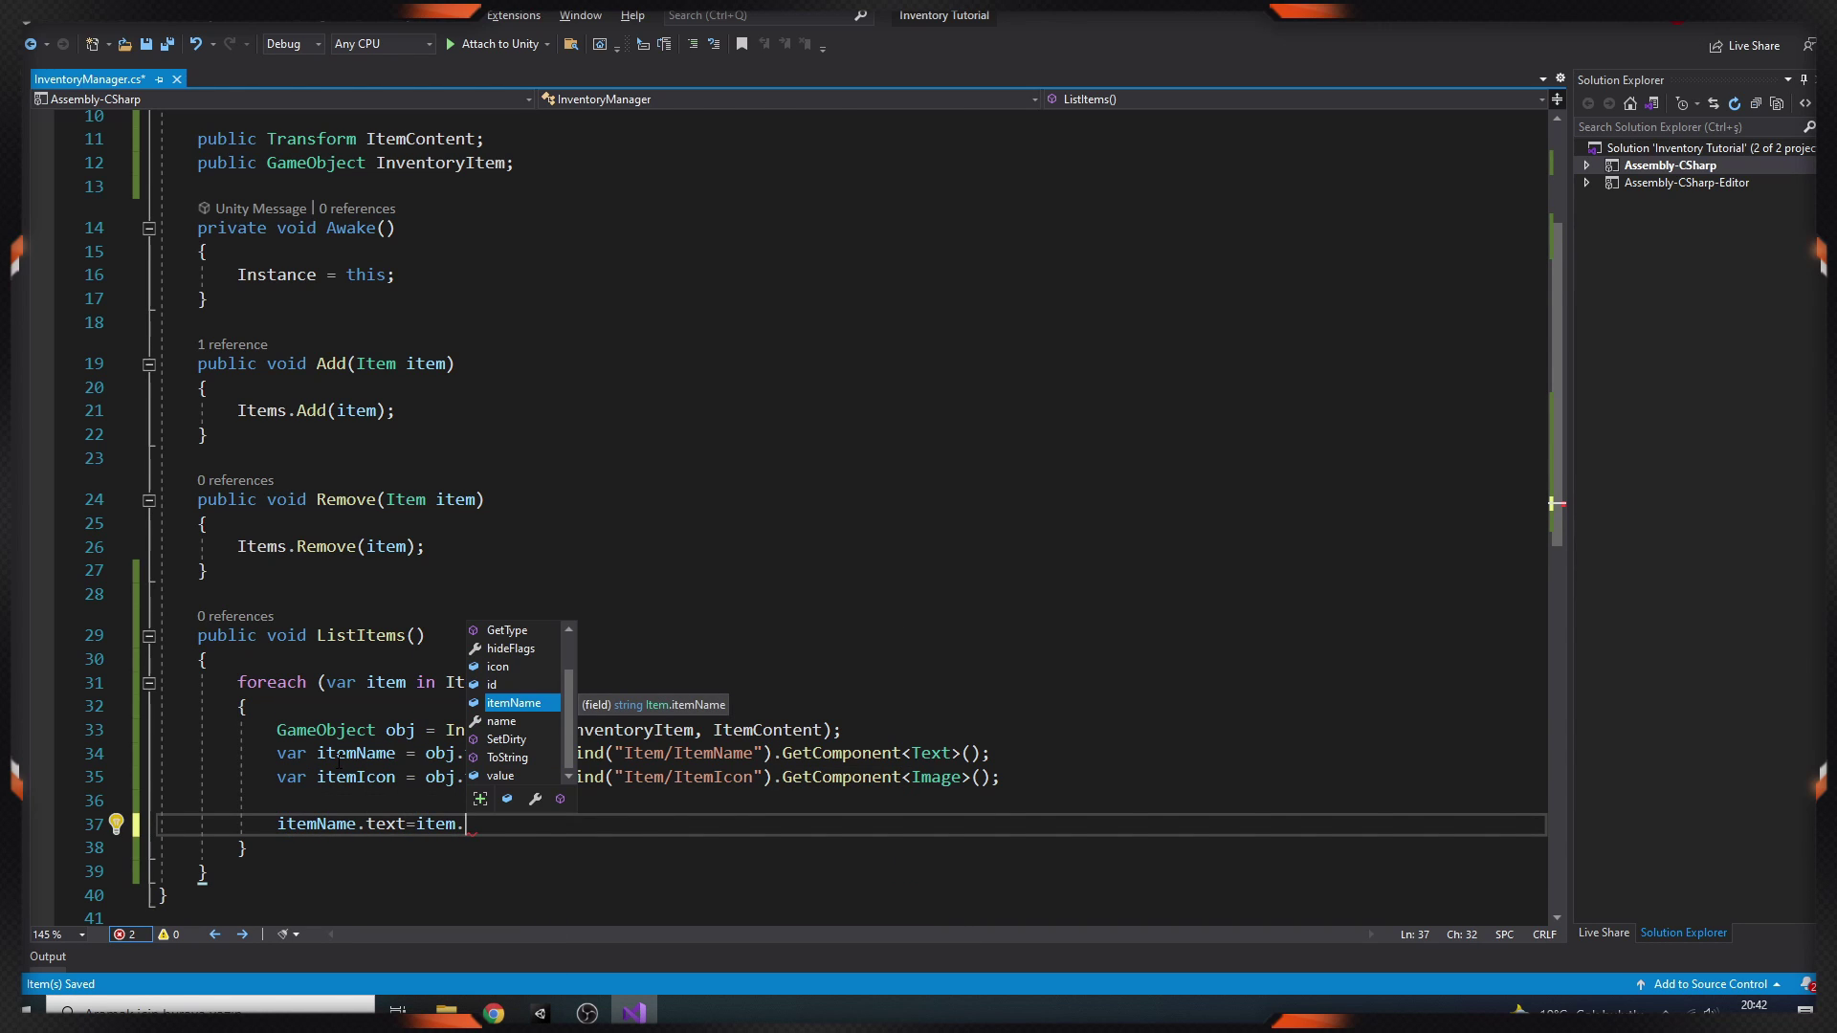
key("Return")
type("itemIcon")
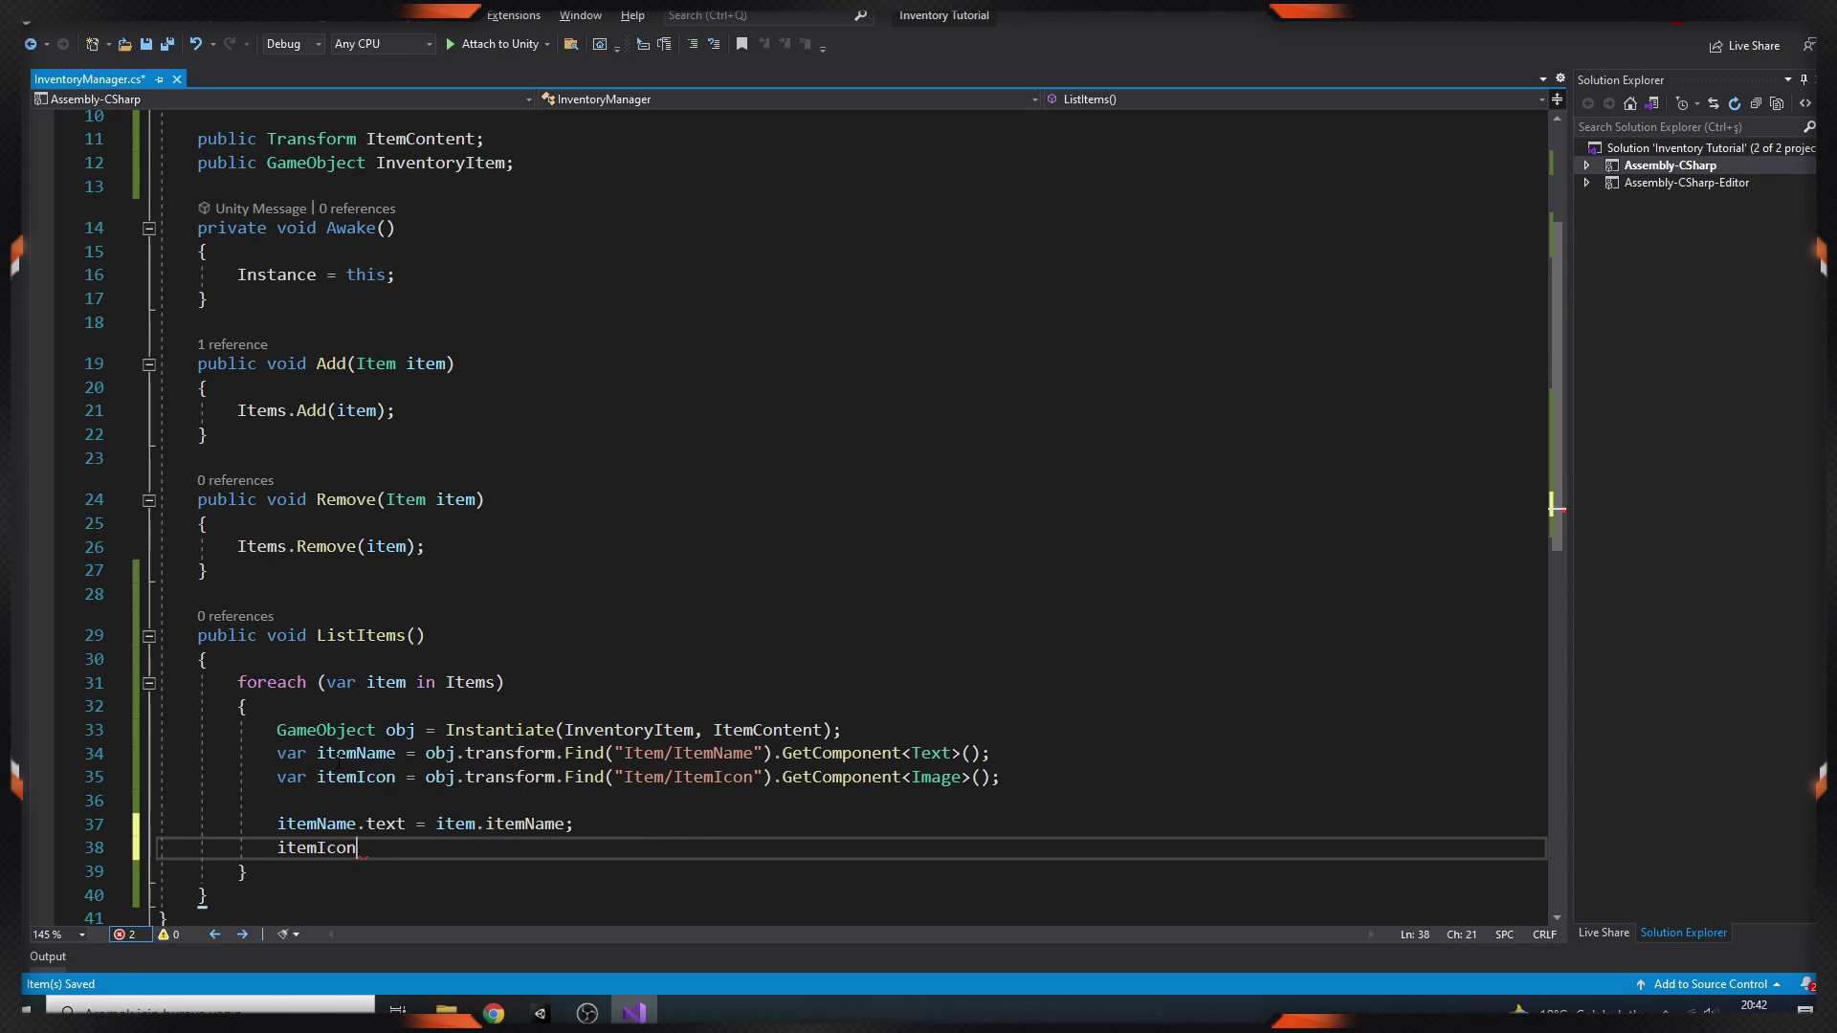
type(".sprite = item.icon")
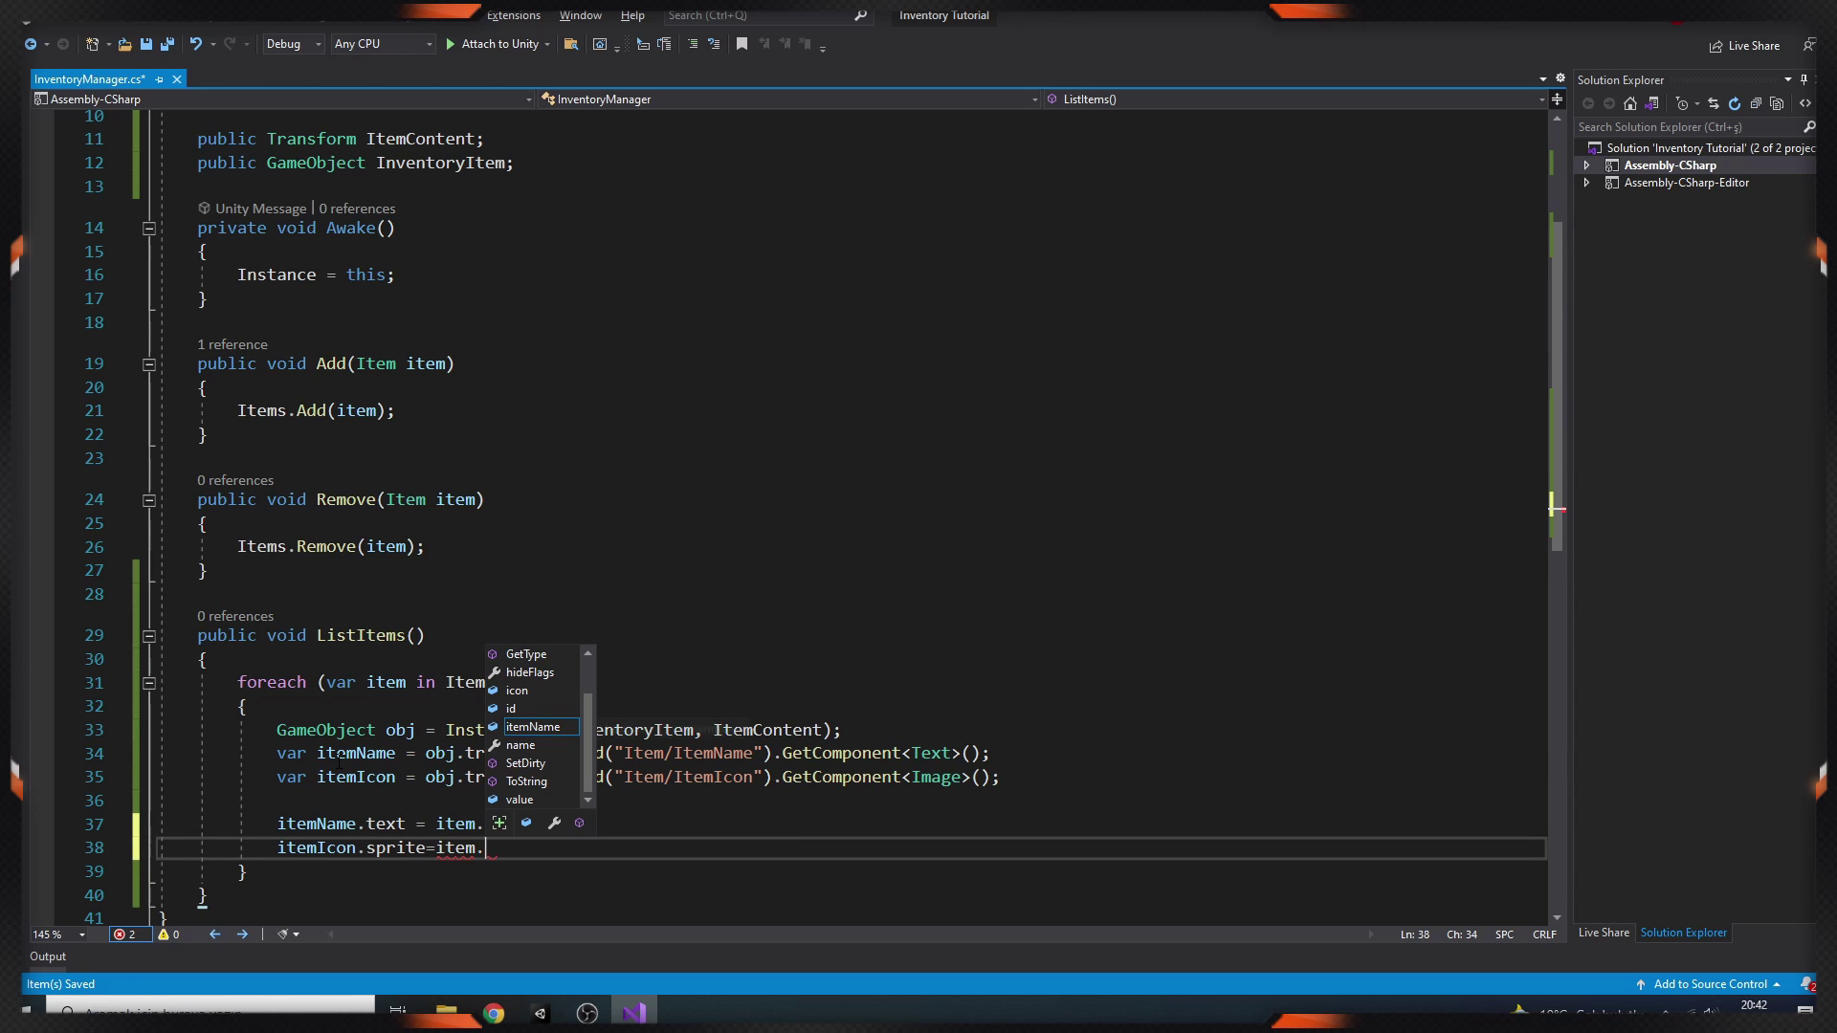
type(";")
scroll(387, 660, "down", 1)
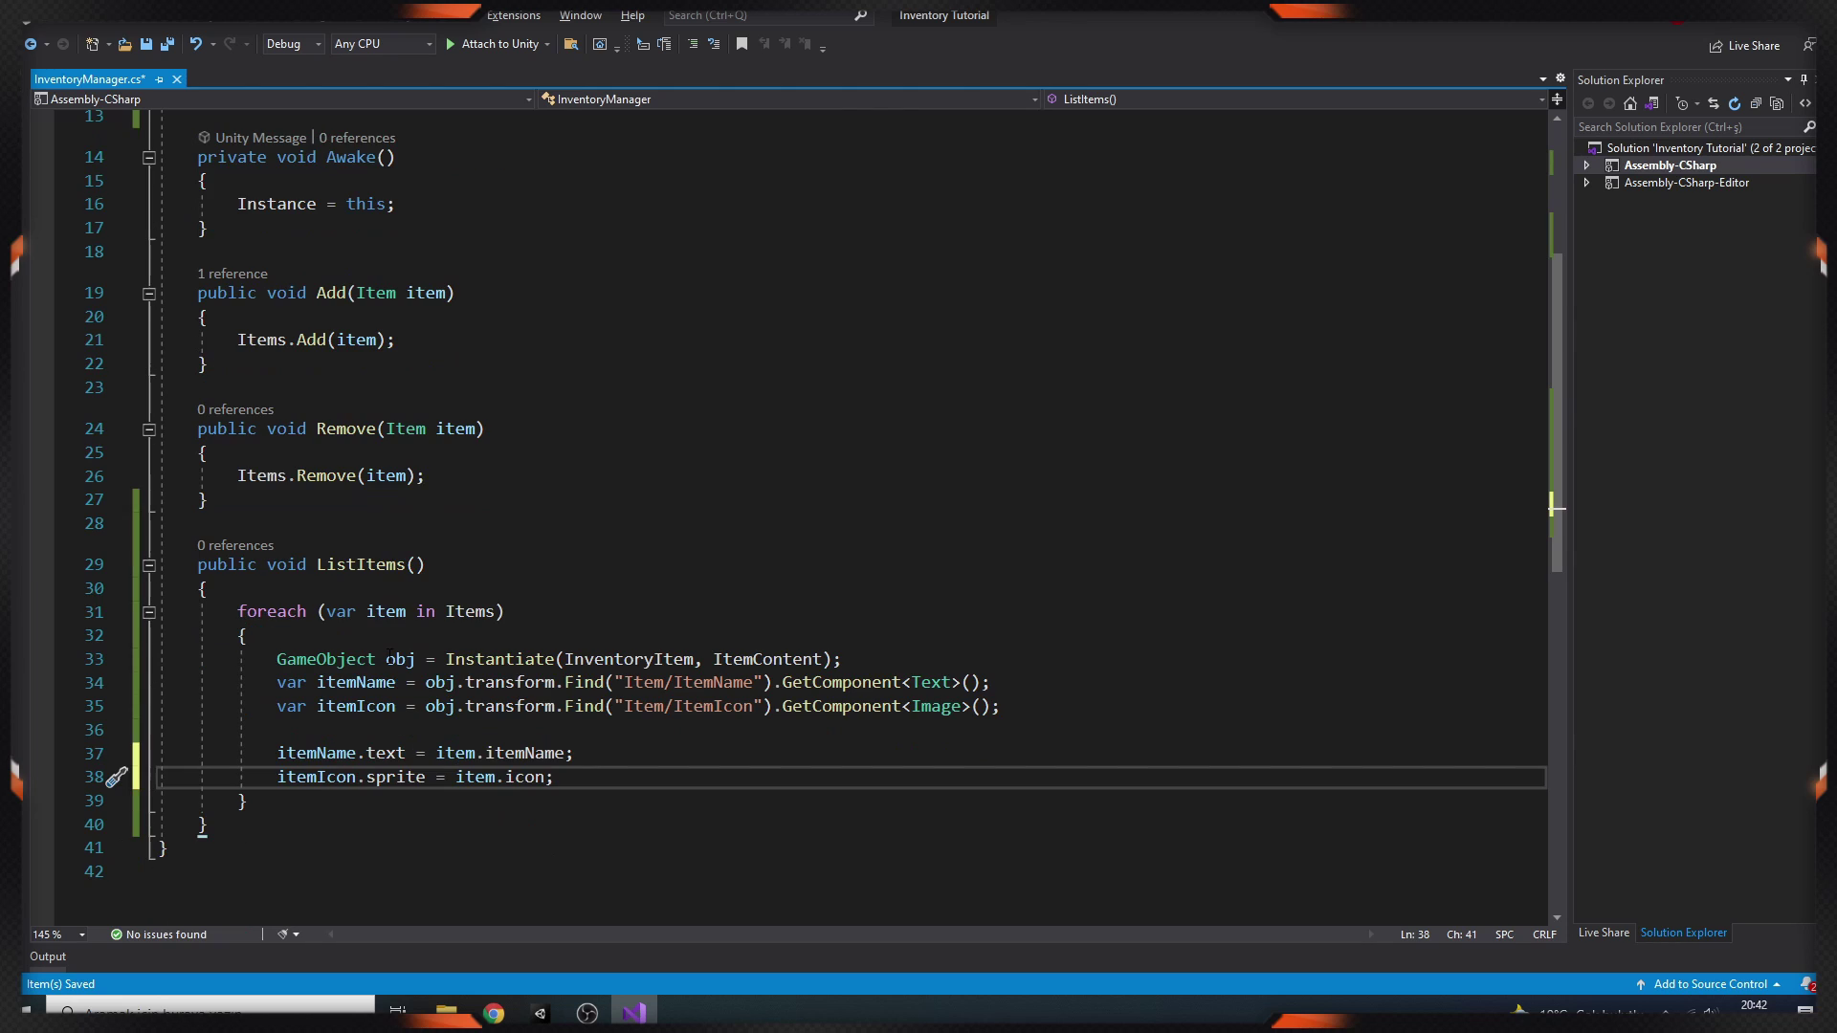
left_click(427, 585)
Add a second On Click action on InventoryButton that calls InventoryManager's ListItems().
key("alt+Tab")
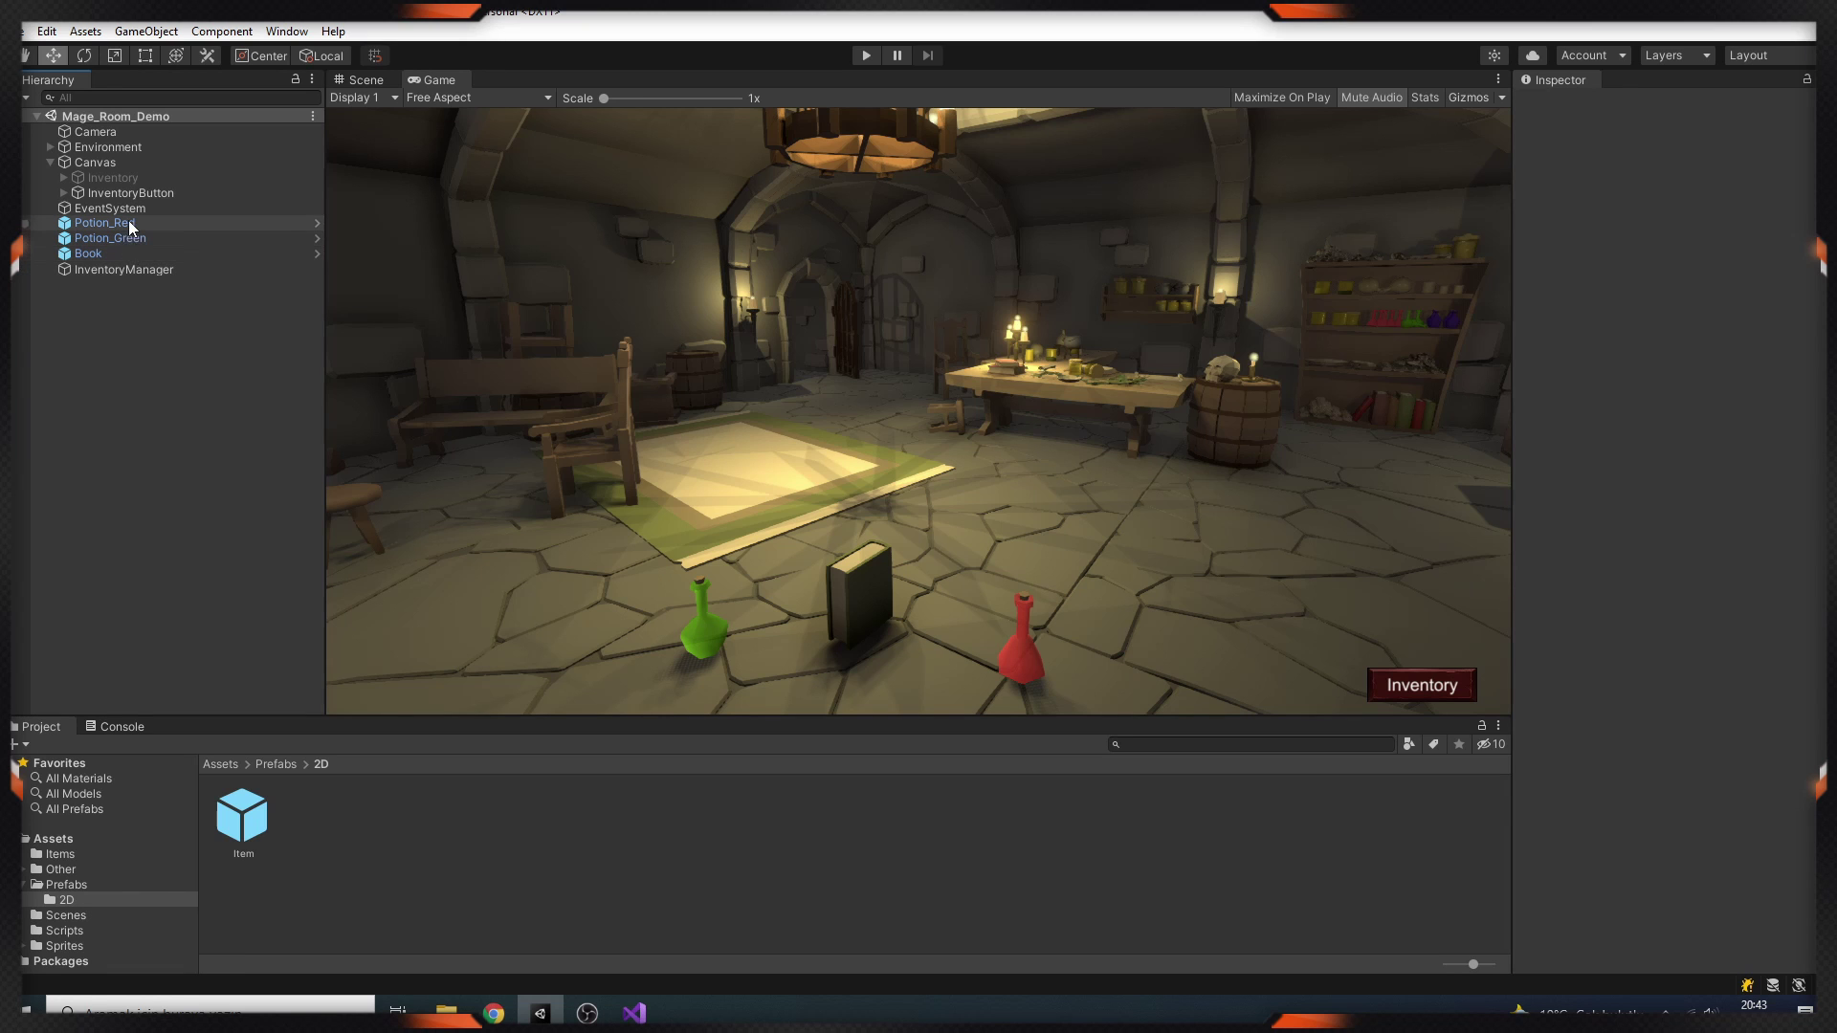
left_click(124, 192)
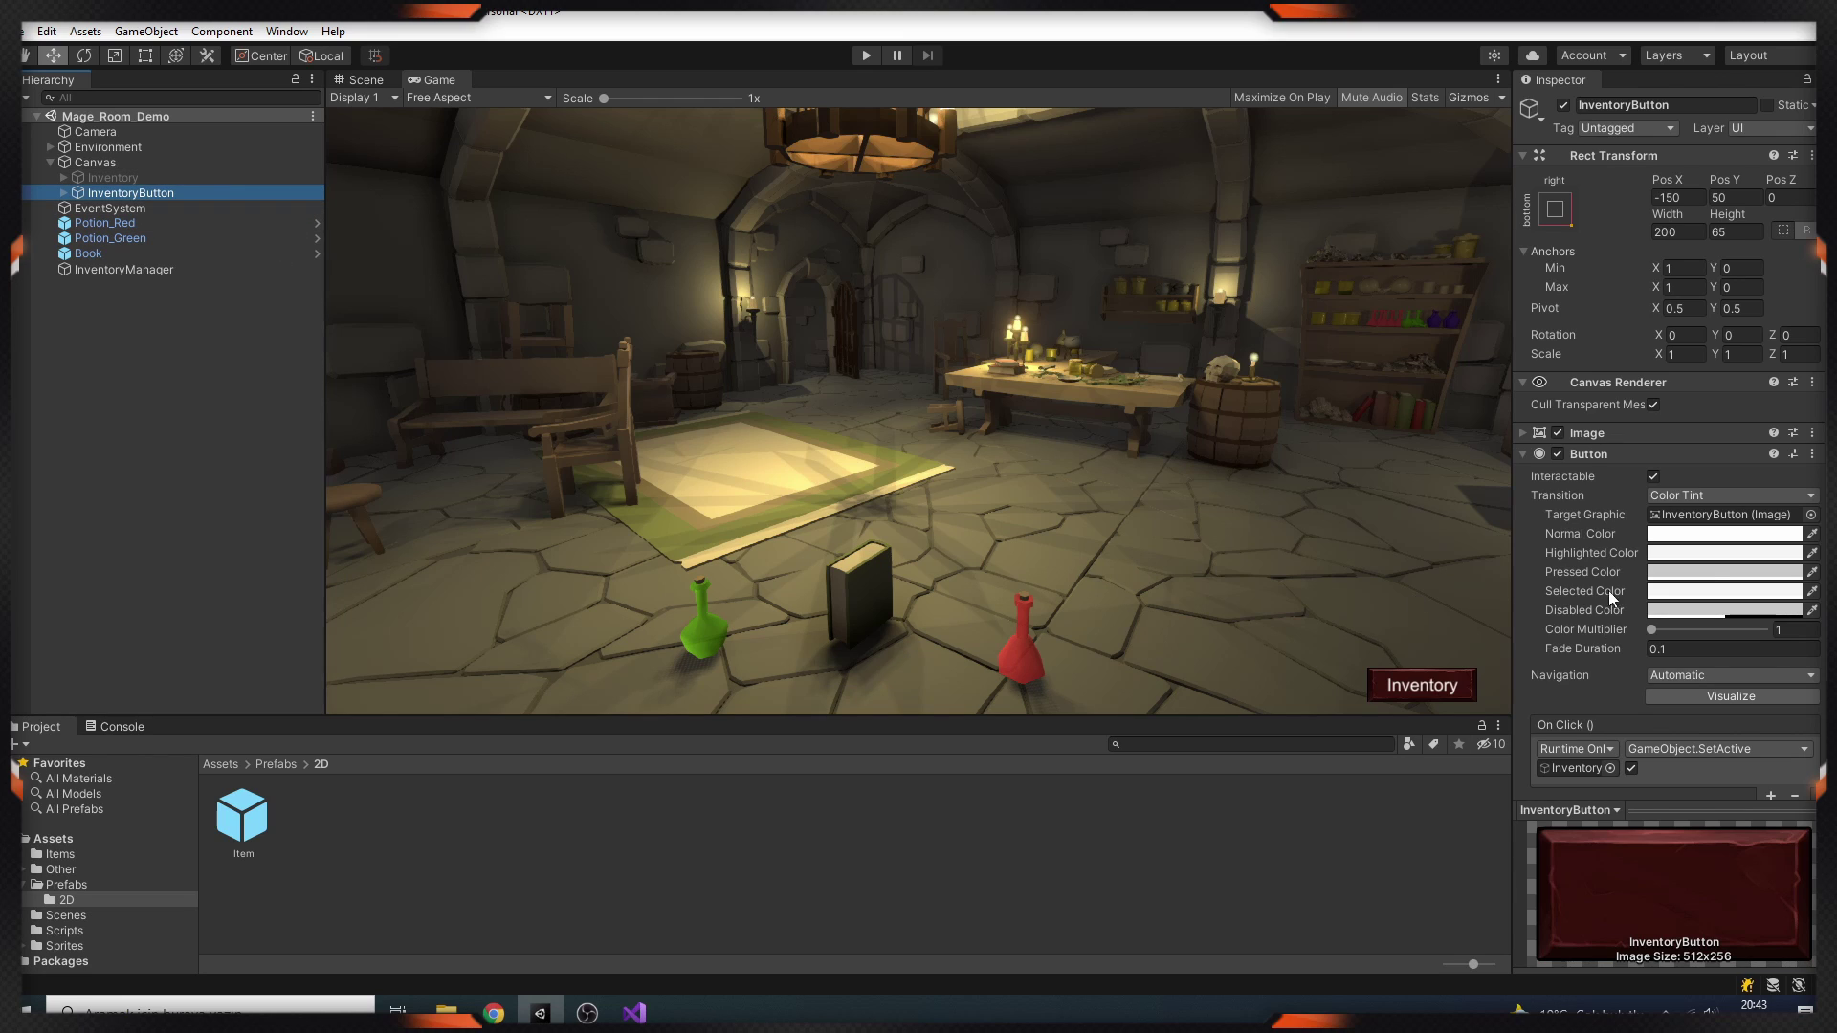
scroll(1770, 660, "down", 3)
left_click(1771, 674)
left_click_drag(123, 269, 1574, 694)
left_click(1649, 676)
mouse_move(1704, 766)
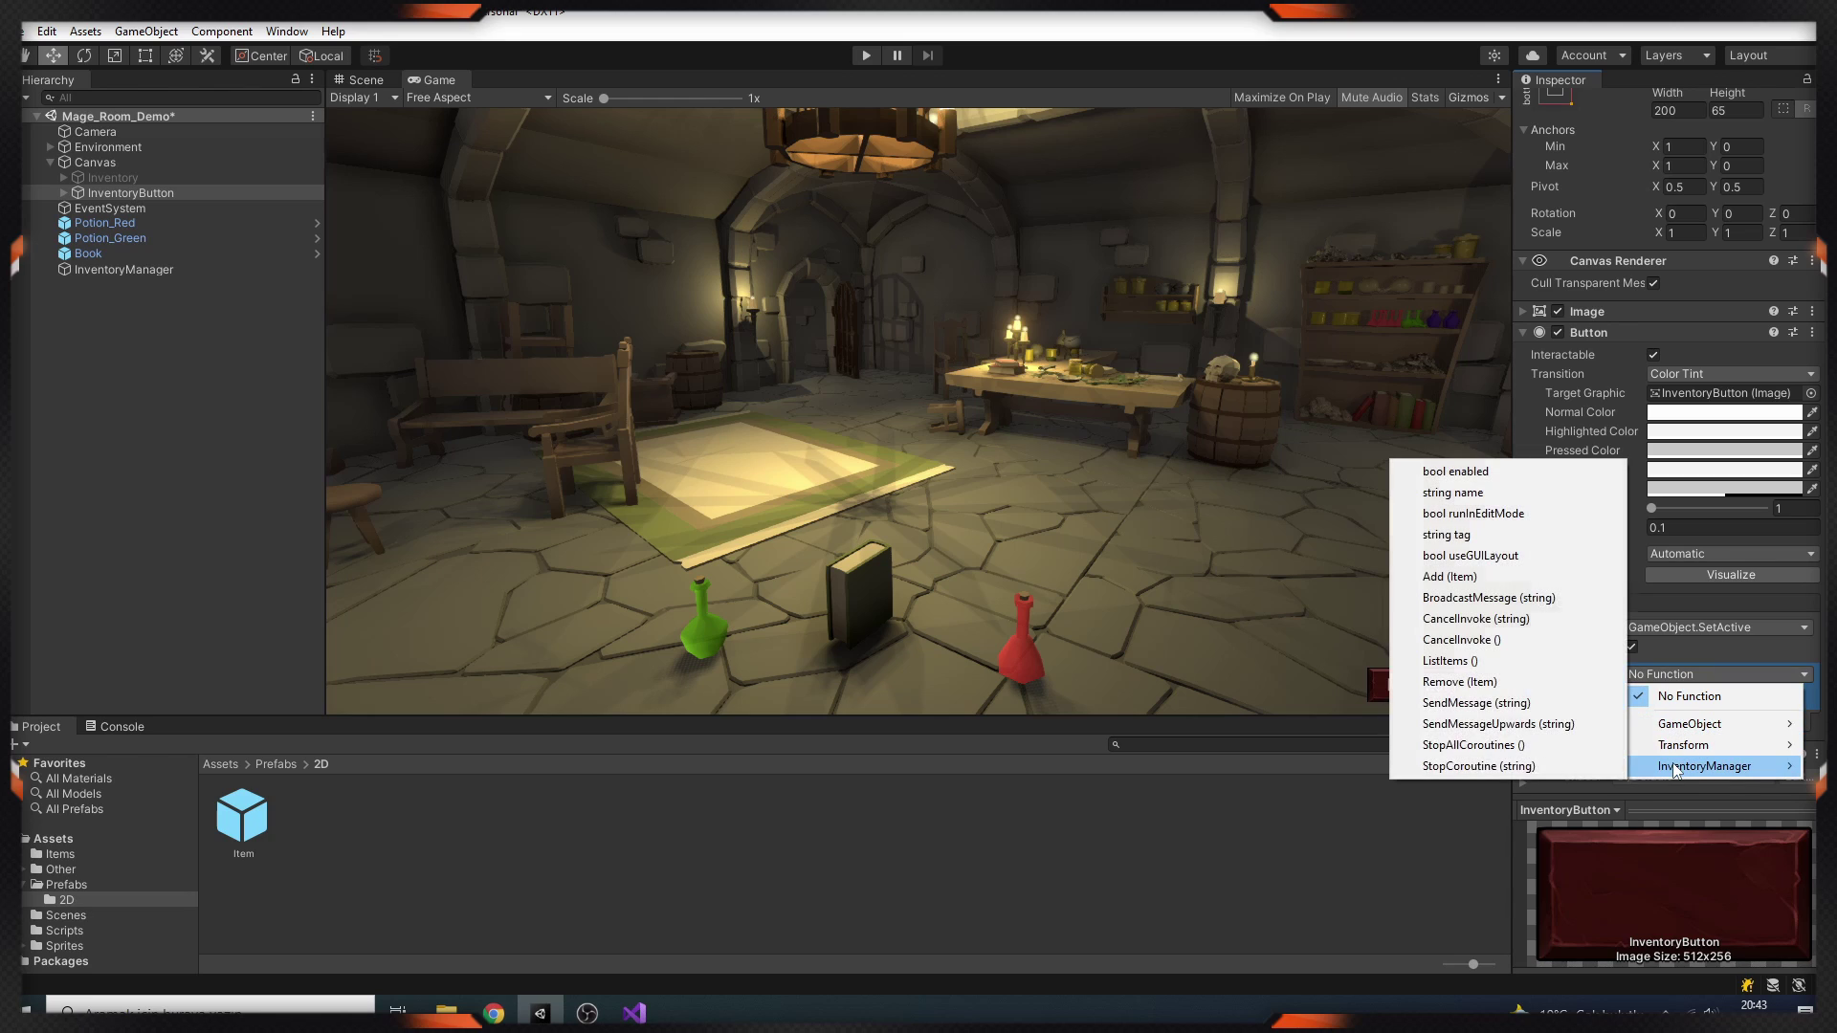
left_click(1472, 665)
Assign Content as Item Content and the Item prefab as Inventory Item on InventoryManager.
left_click(143, 269)
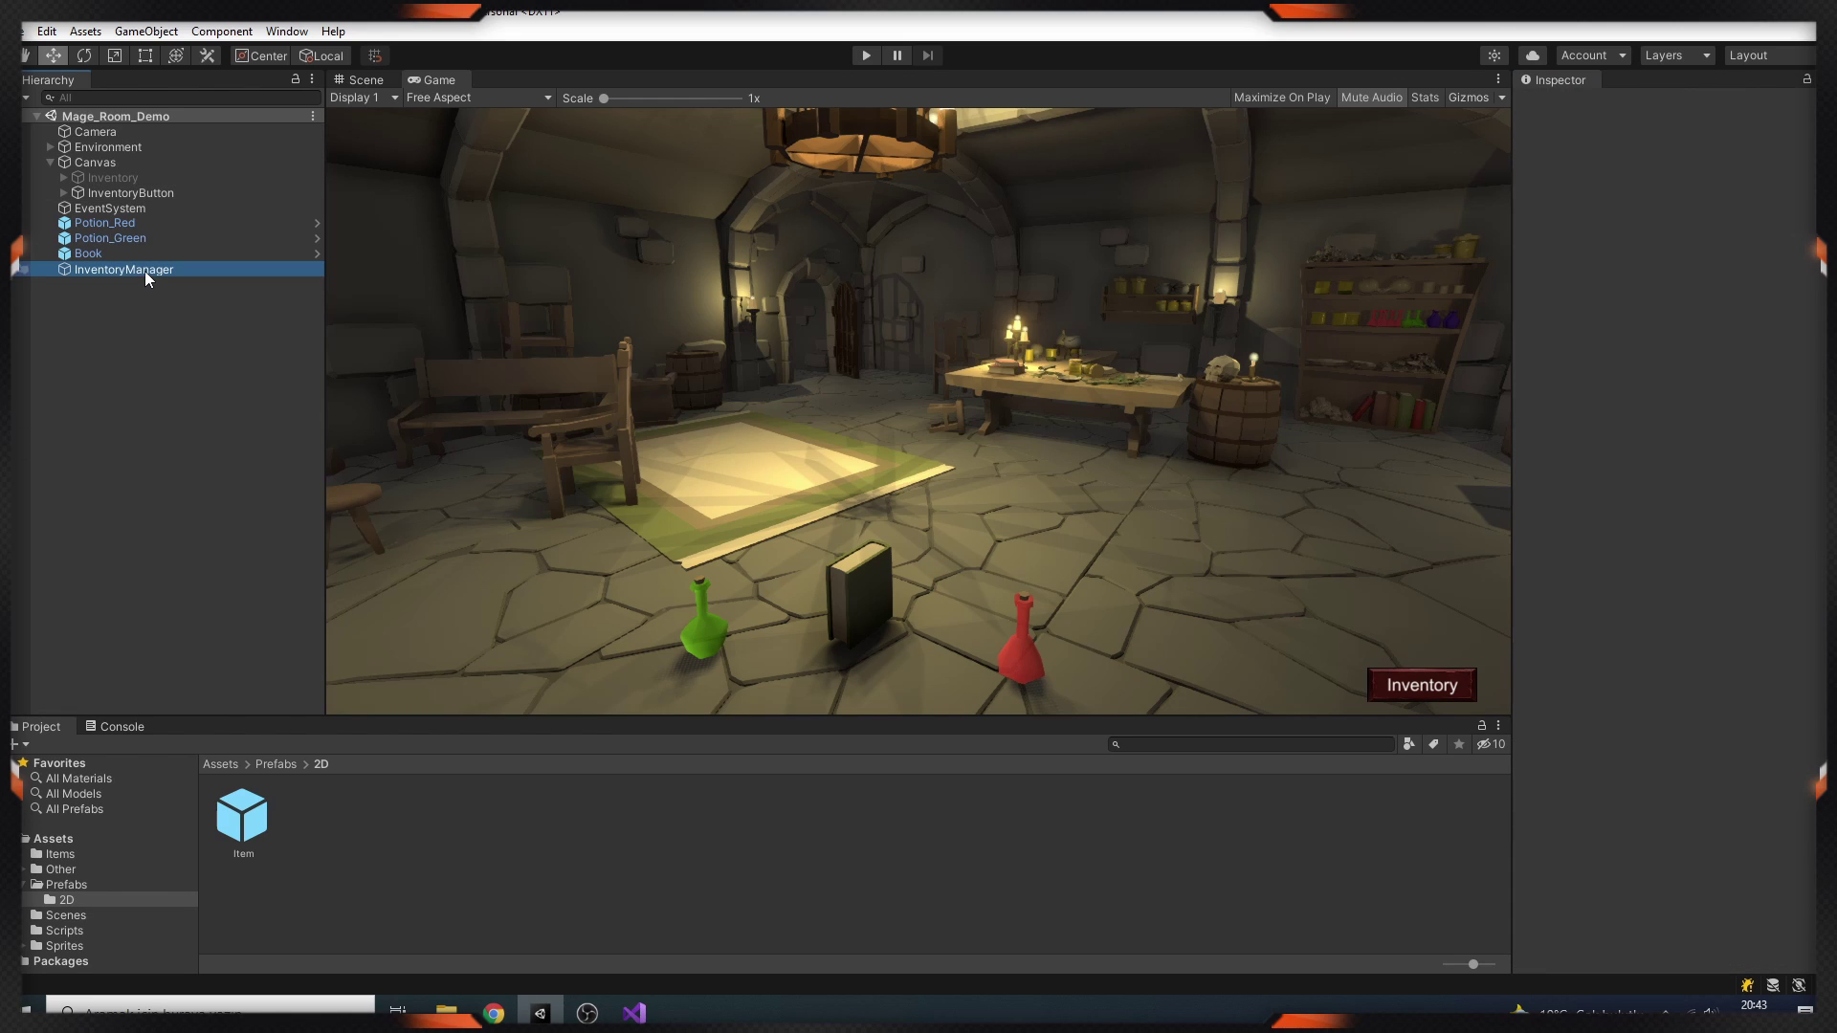
left_click(63, 178)
left_click_drag(126, 211, 1713, 356)
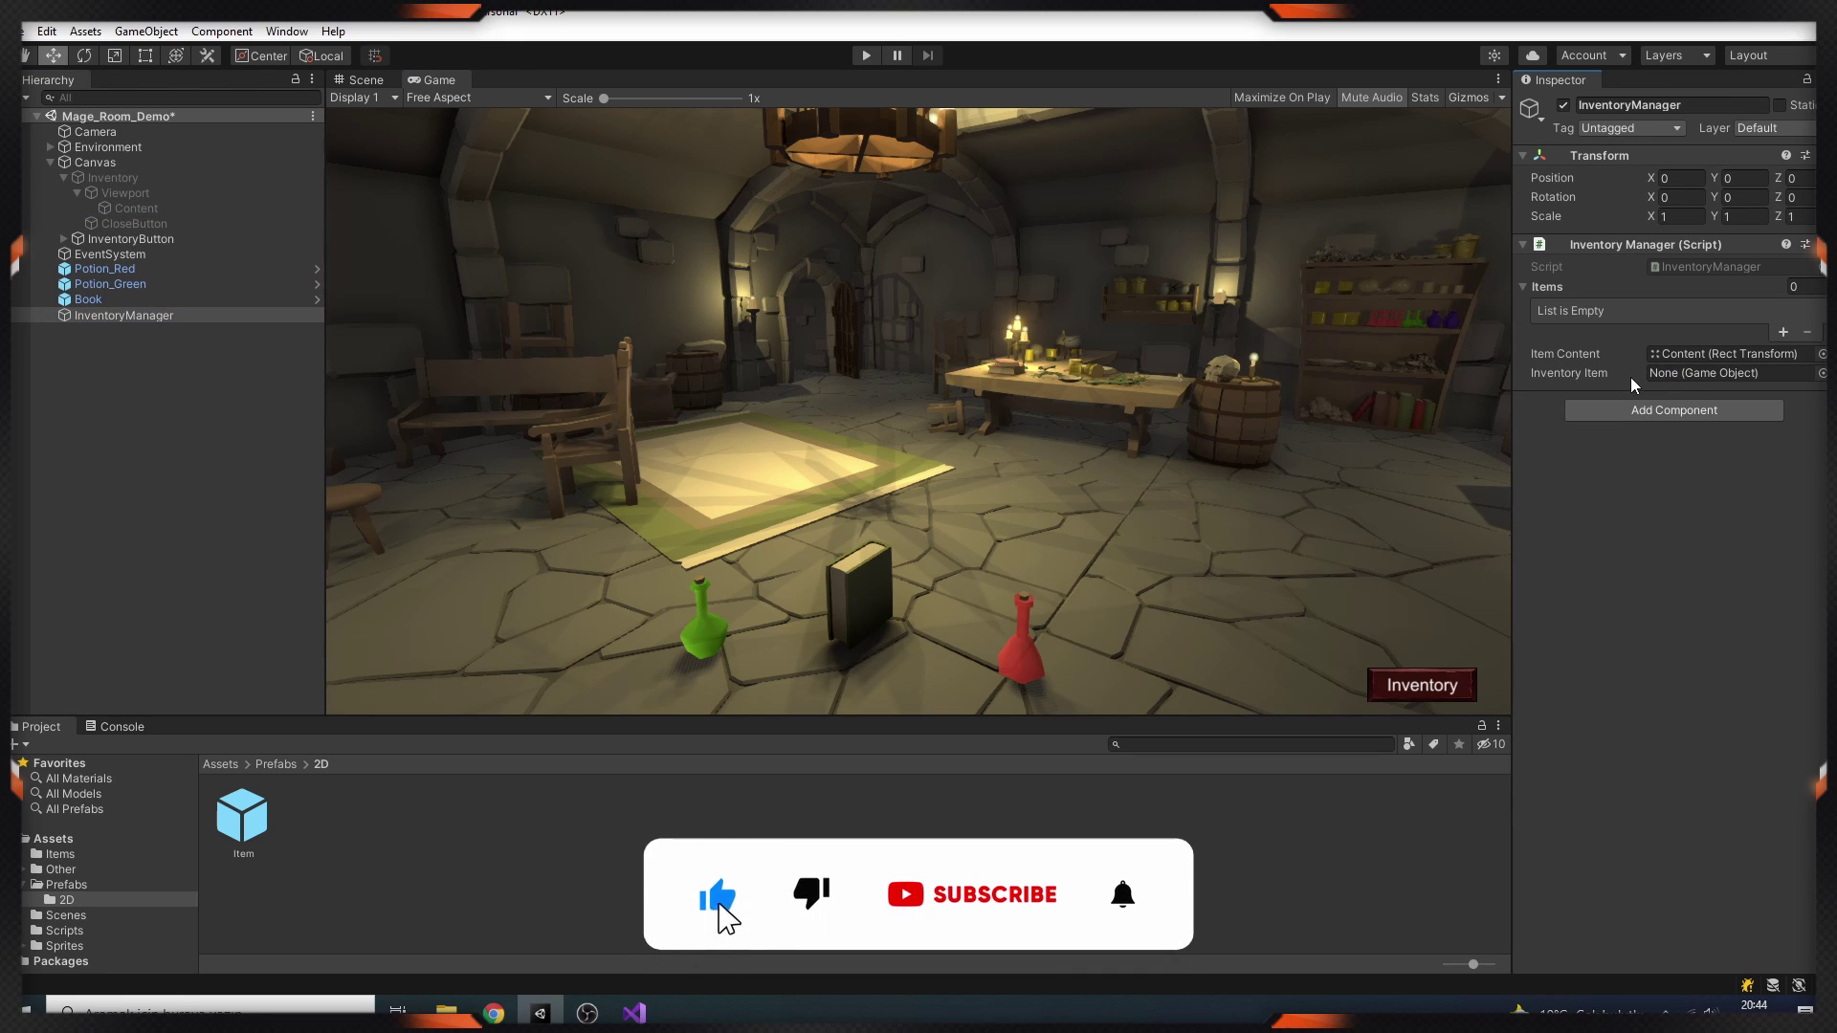
left_click_drag(240, 830, 1713, 375)
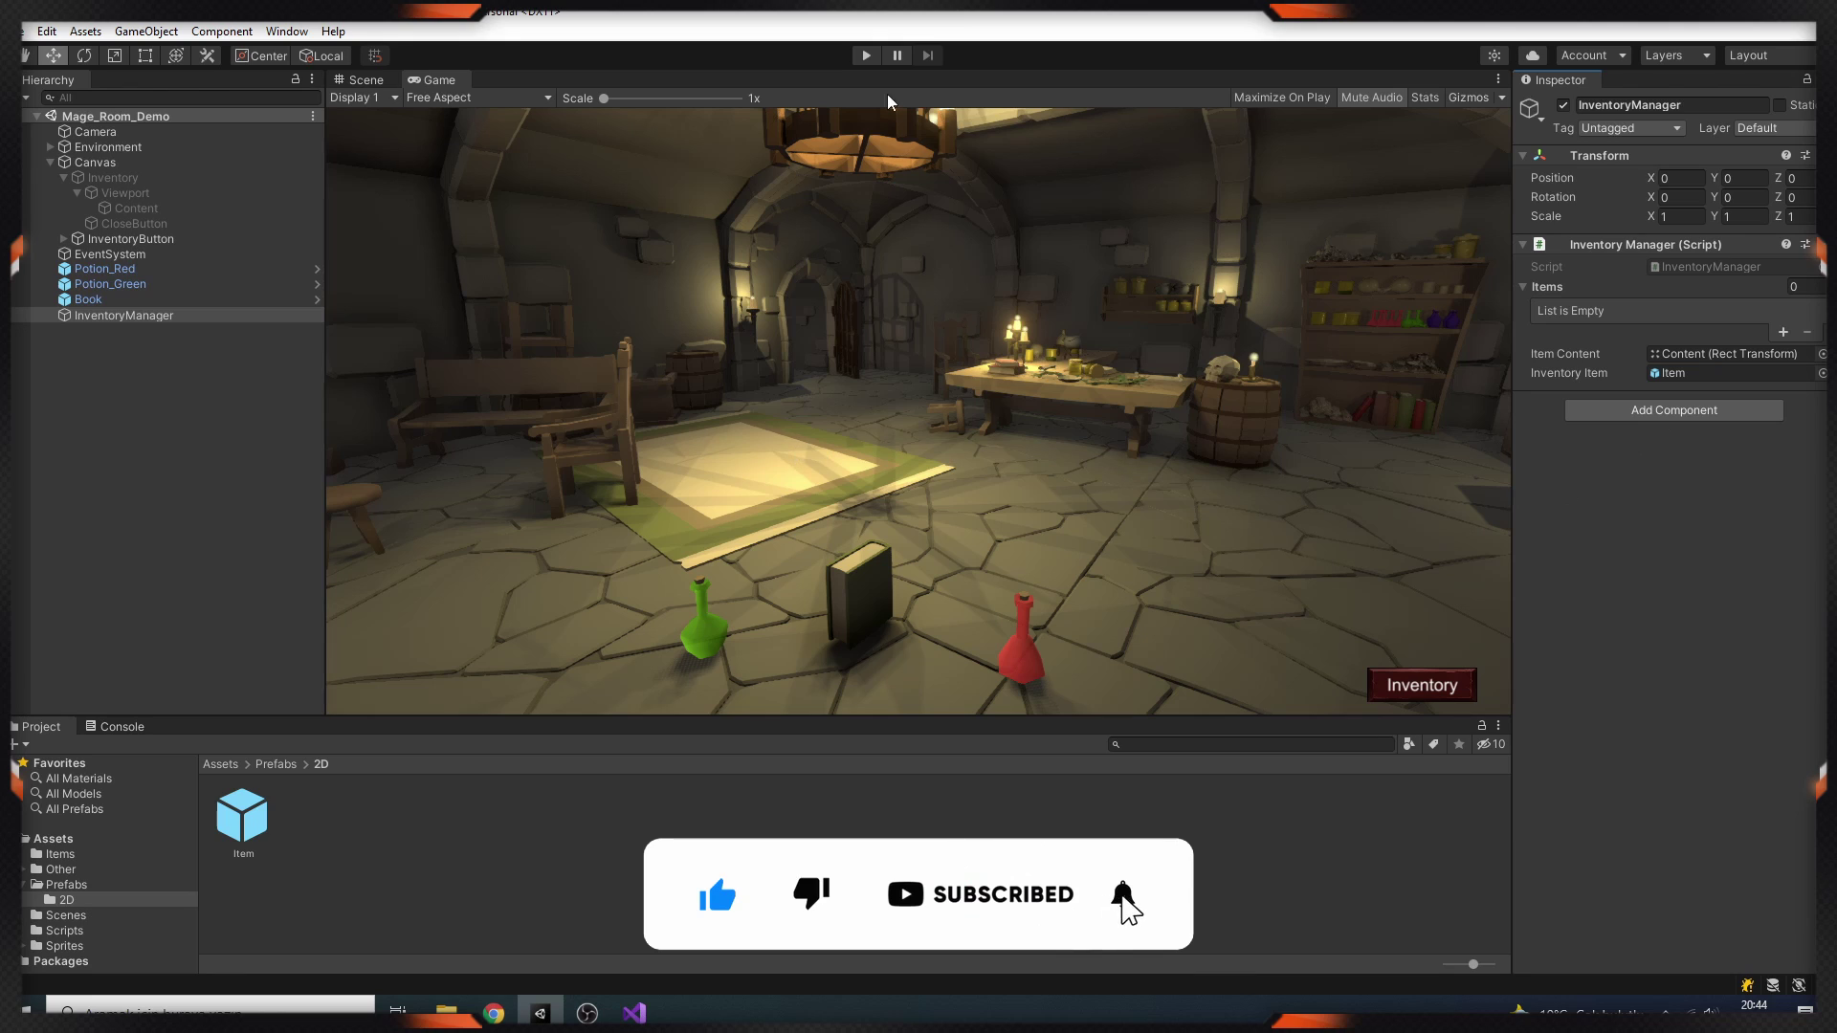
Play-test by picking up the green potion and opening the inventory, then trace the console error.
left_click(867, 55)
left_click(708, 624)
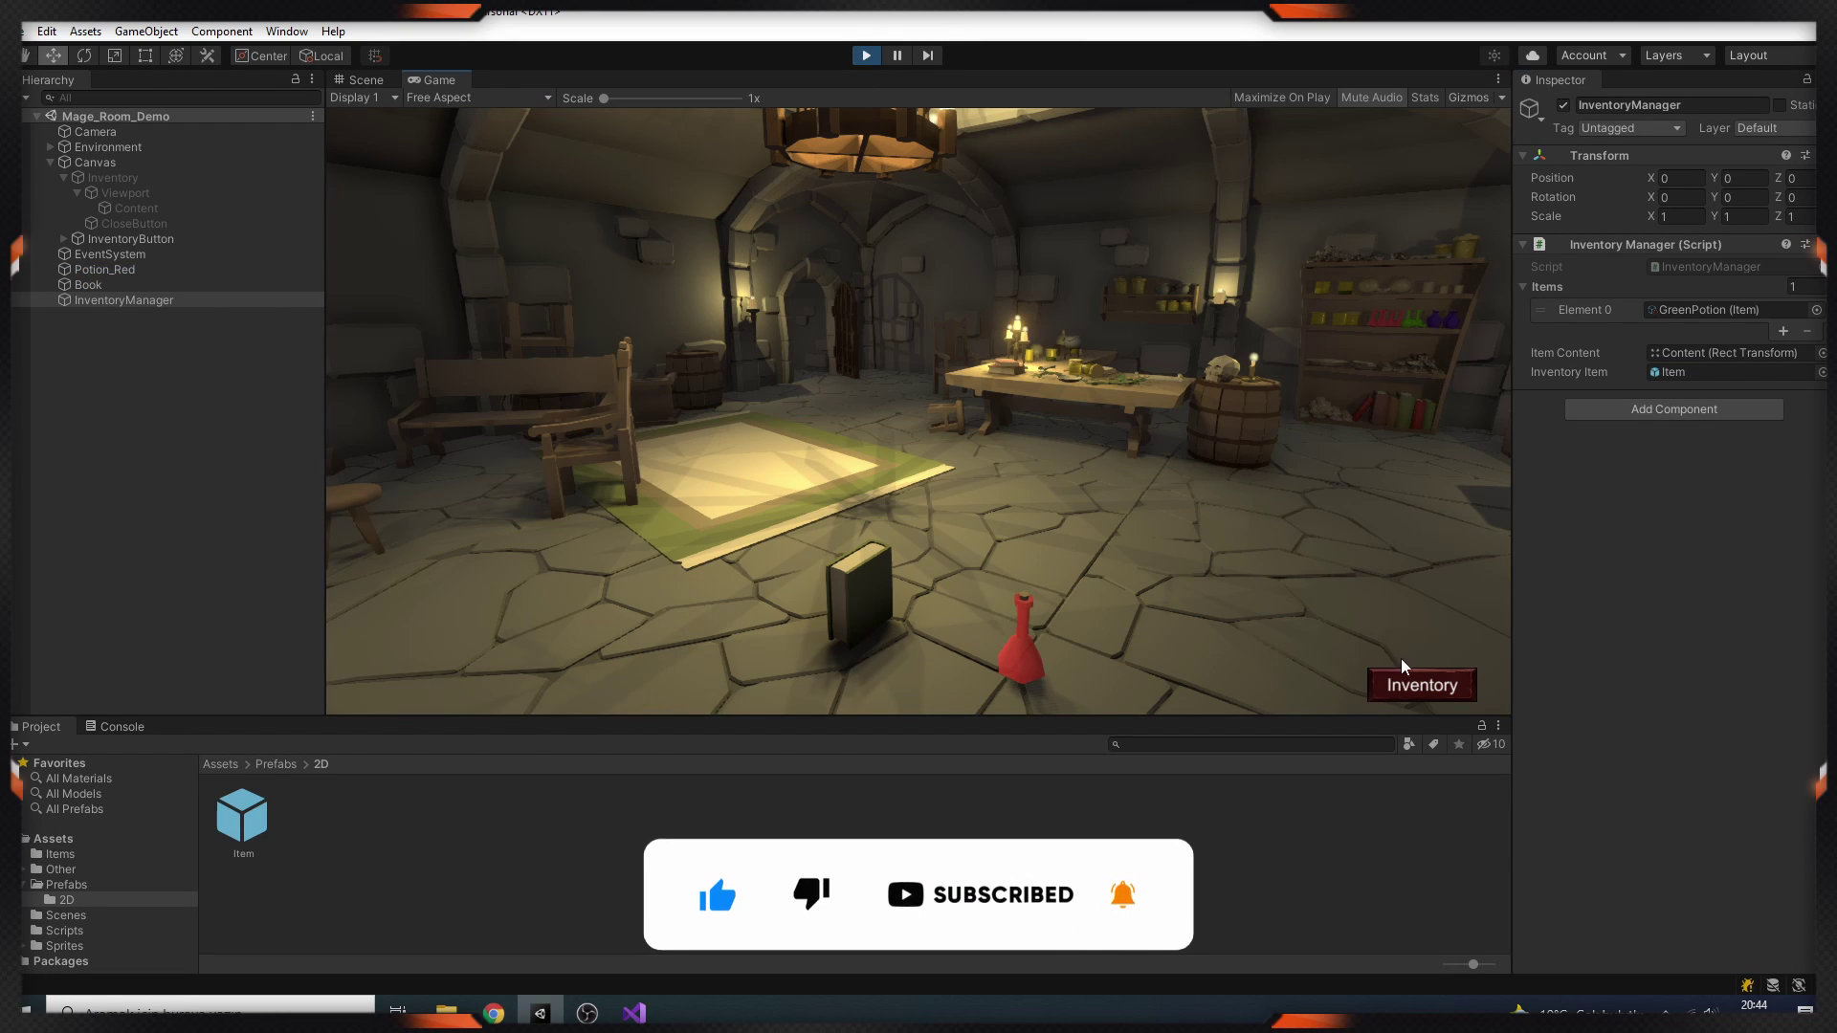
left_click(1407, 689)
left_click(122, 727)
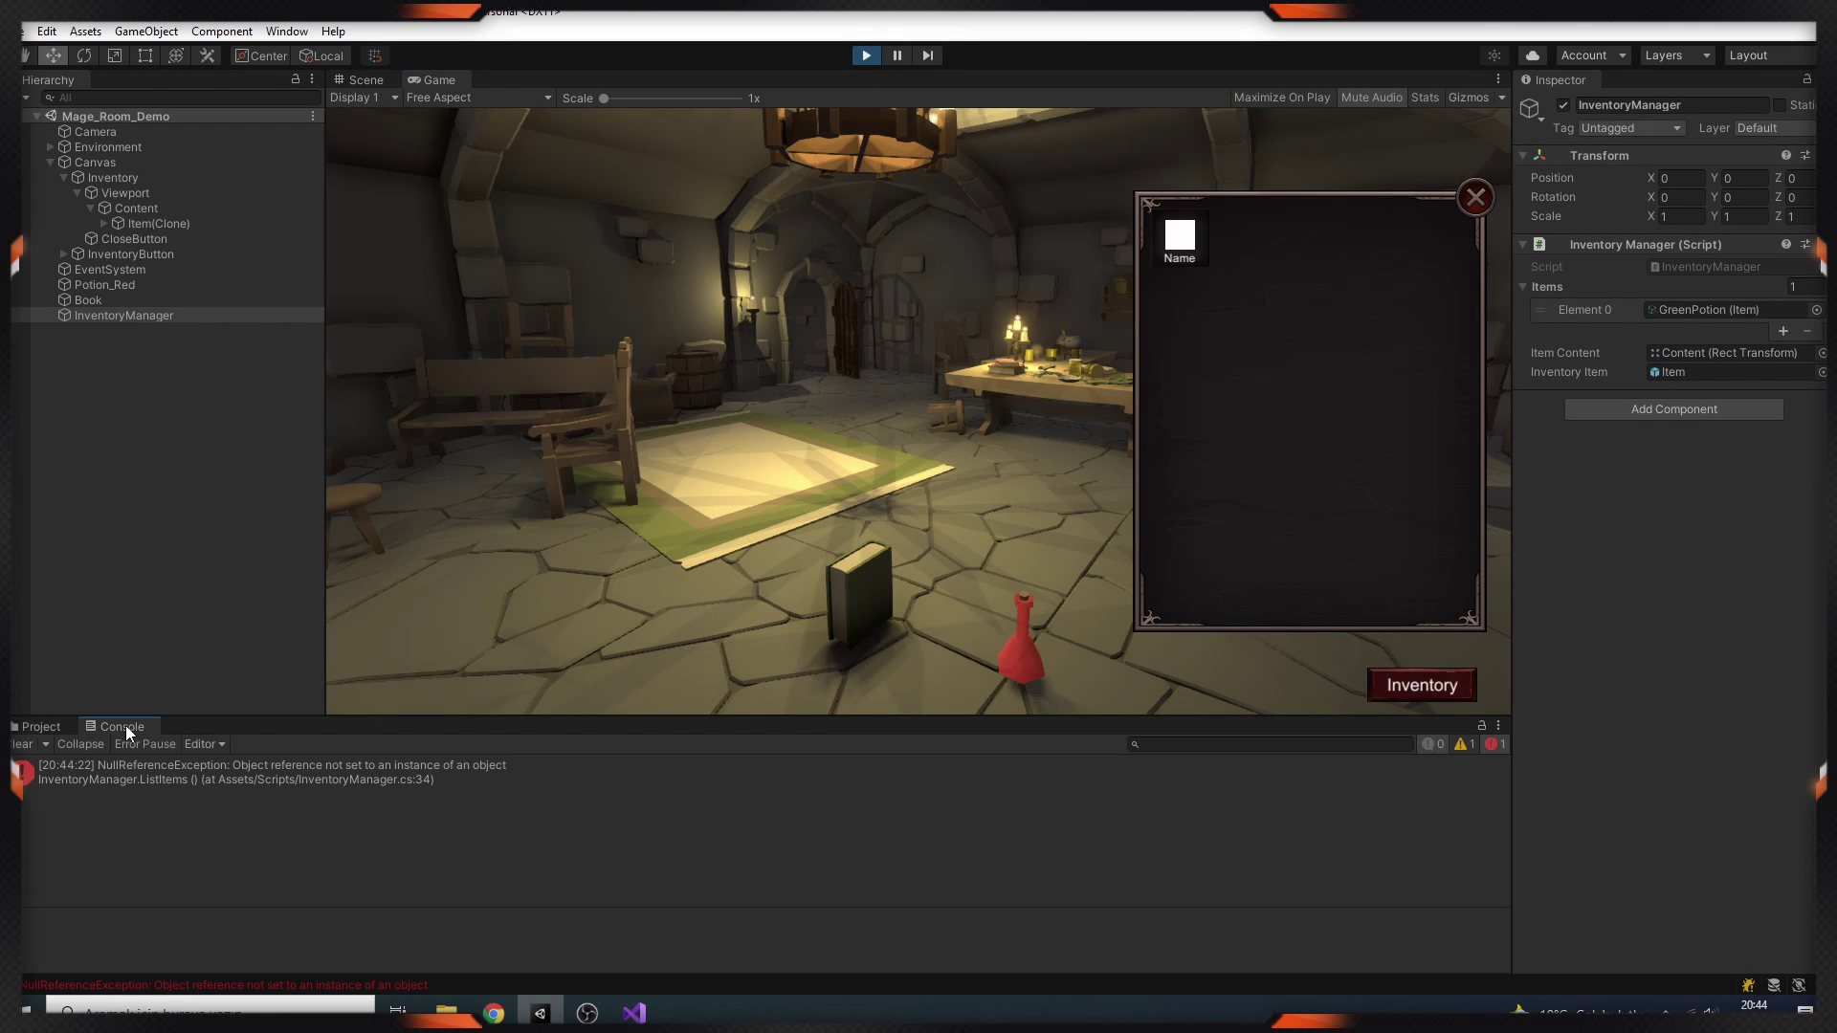
double_click(308, 792)
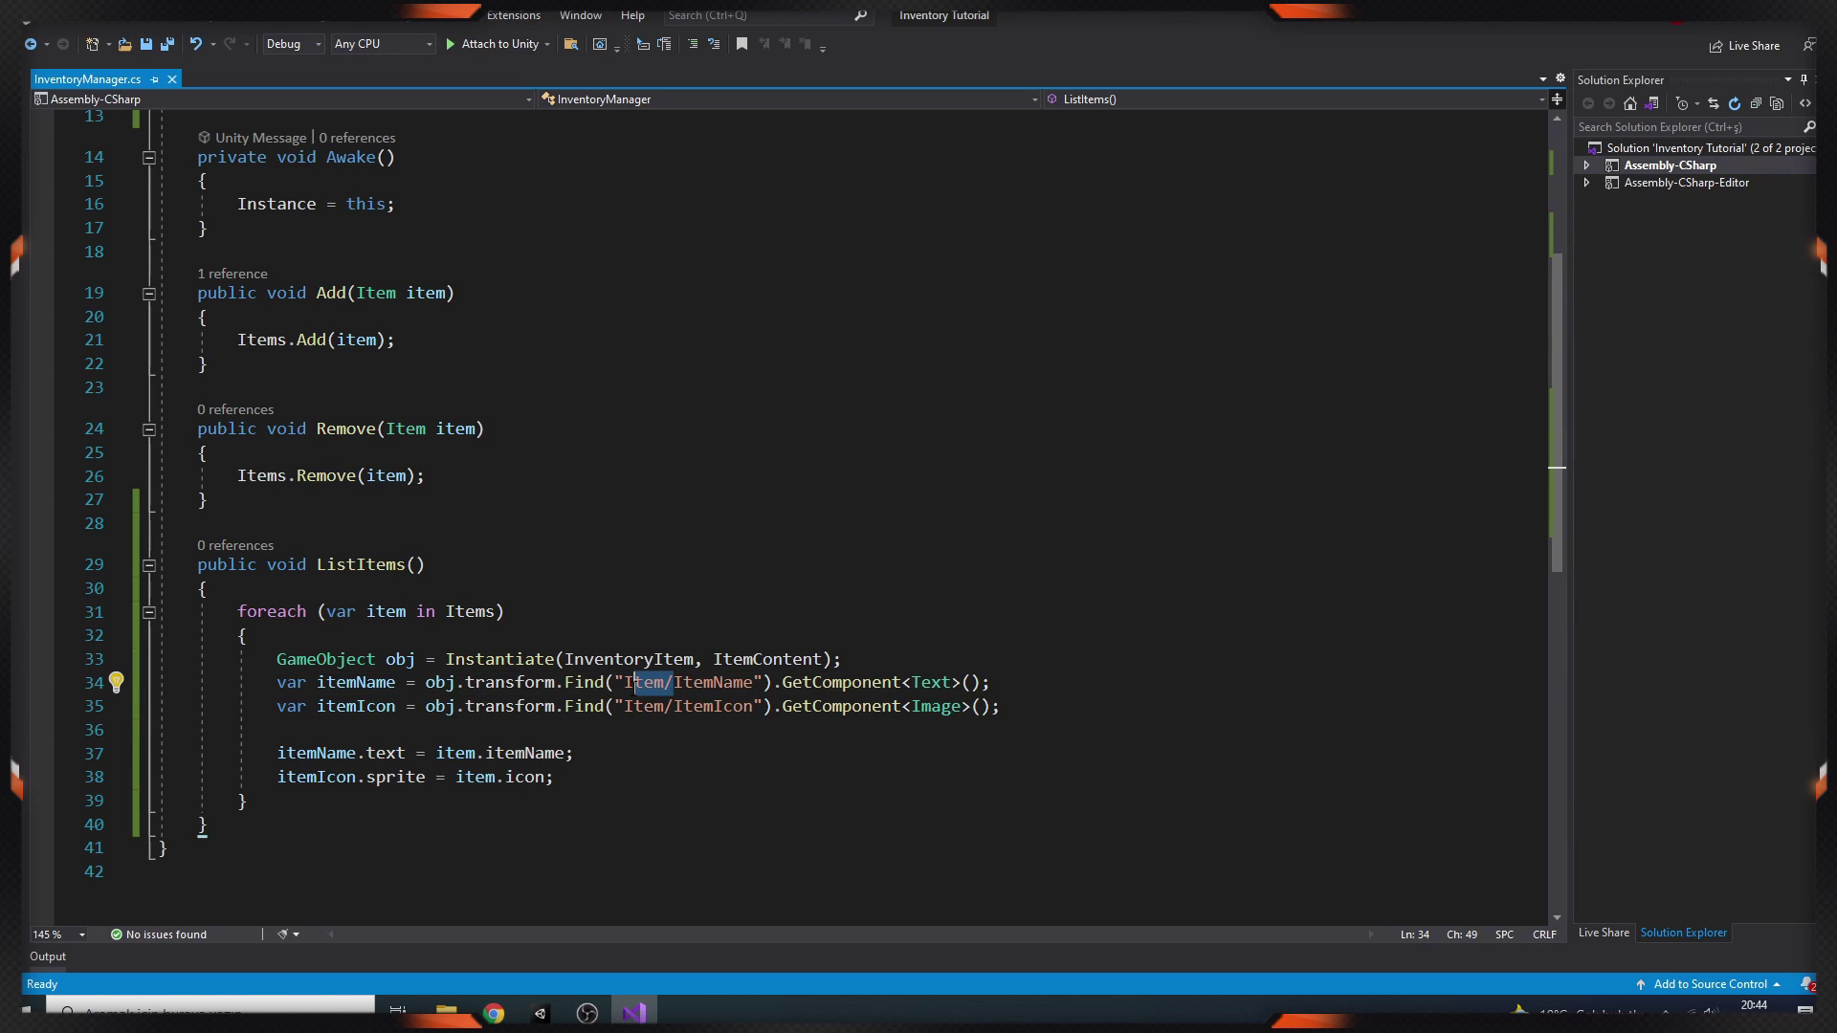
Shorten the Find paths to "ItemName" and "ItemIcon" and save InventoryManager.cs.
key("BackSpace")
left_click_drag(634, 706, 671, 708)
key("BackSpace")
key("BackSpace")
key("ctrl+s")
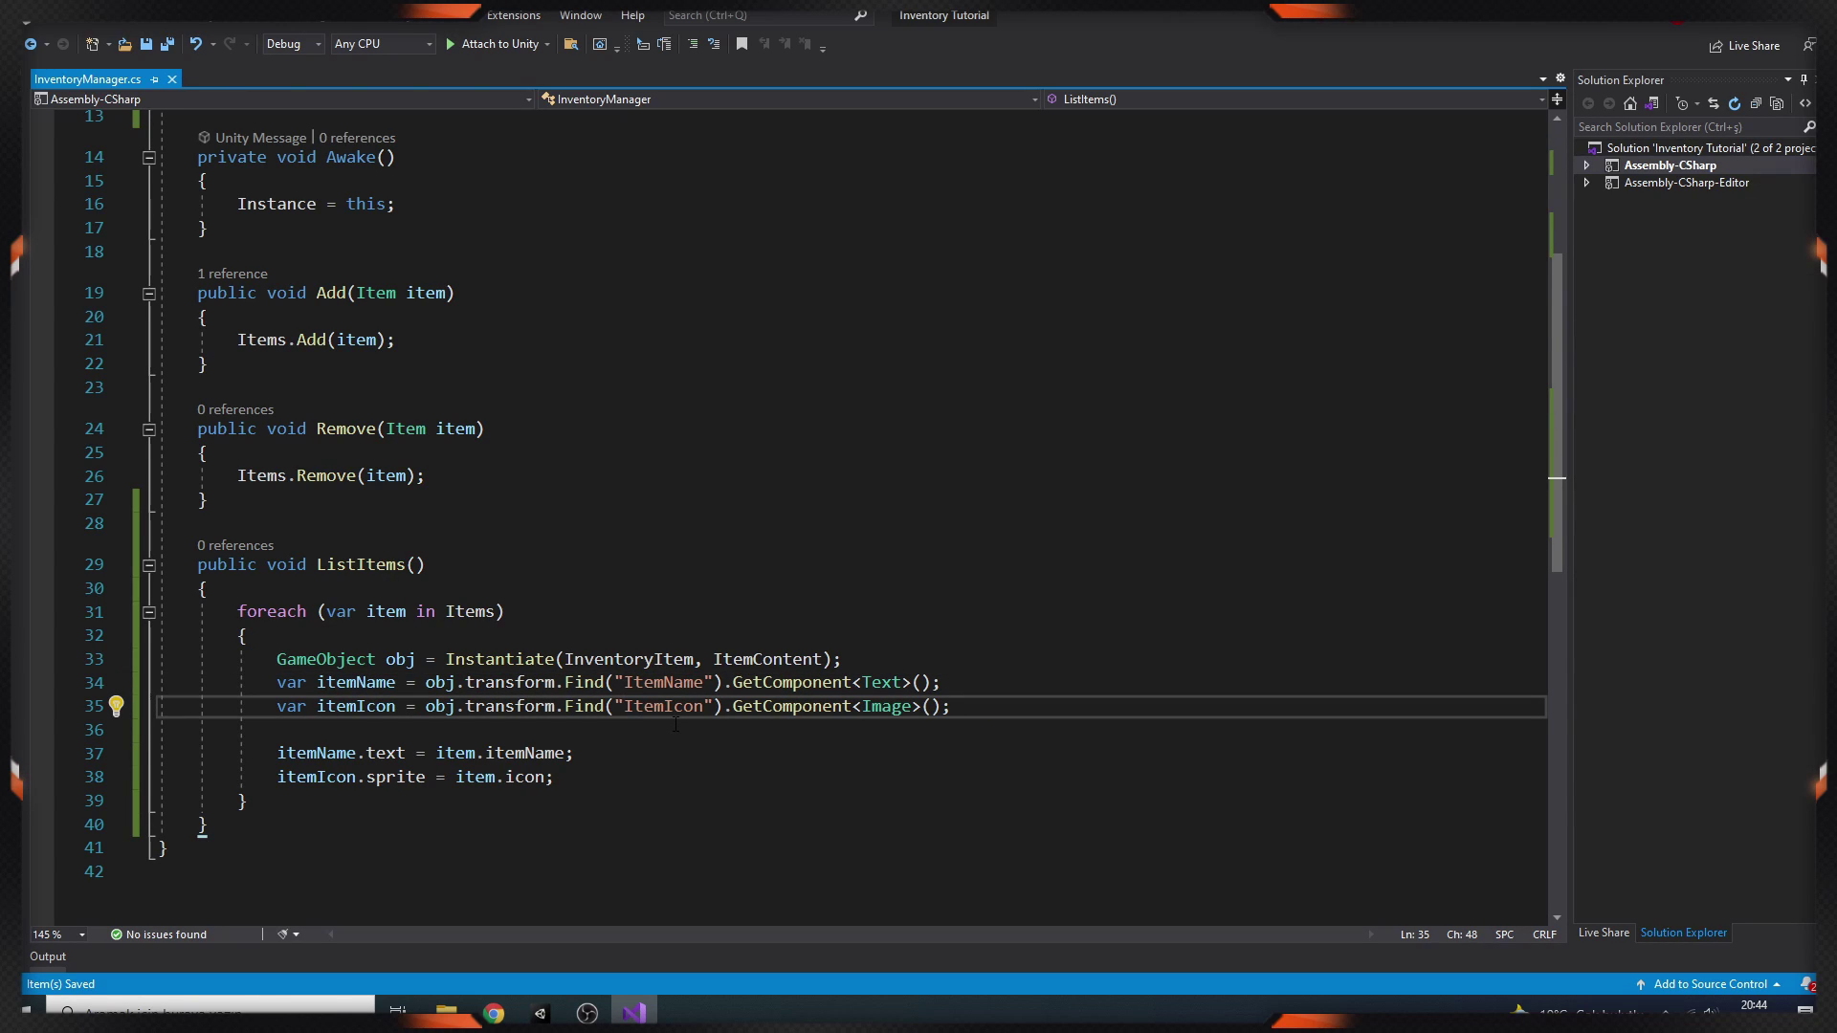
Retest in play mode, picking up the green potion and book and reopening the inventory.
left_click(636, 1011)
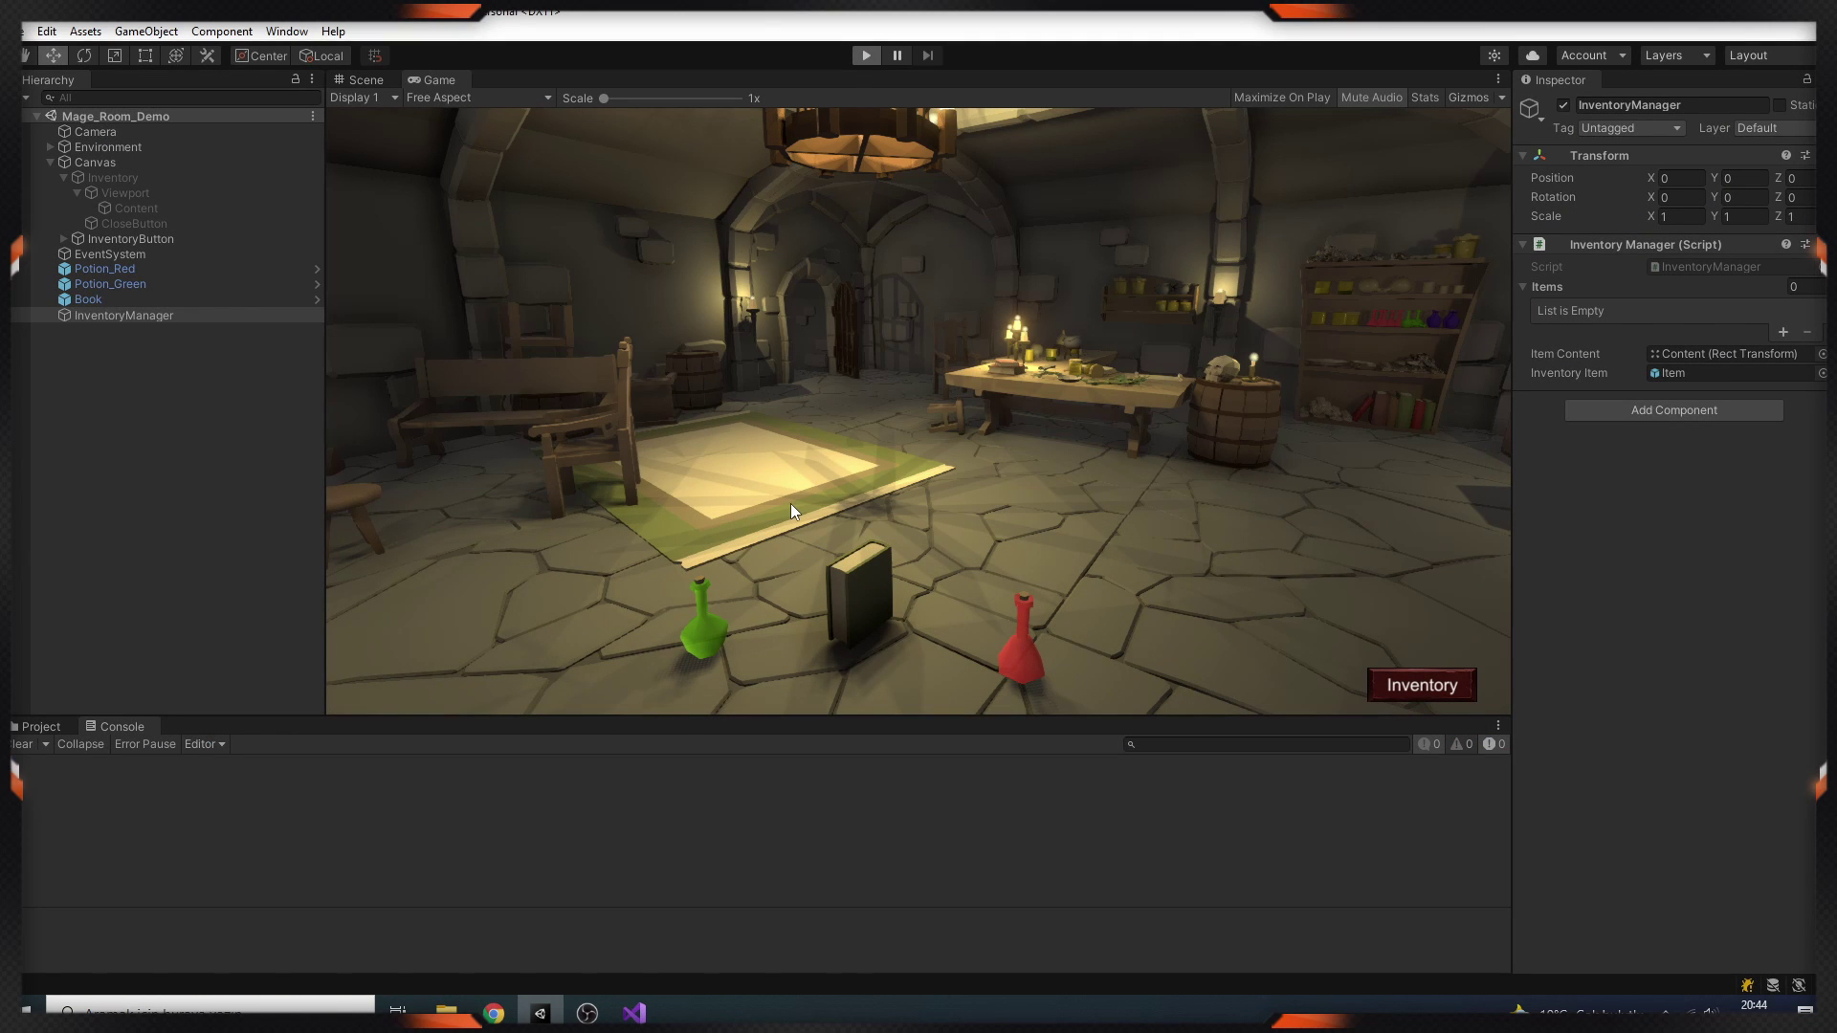
key("ctrl+p")
left_click(703, 634)
left_click(1397, 697)
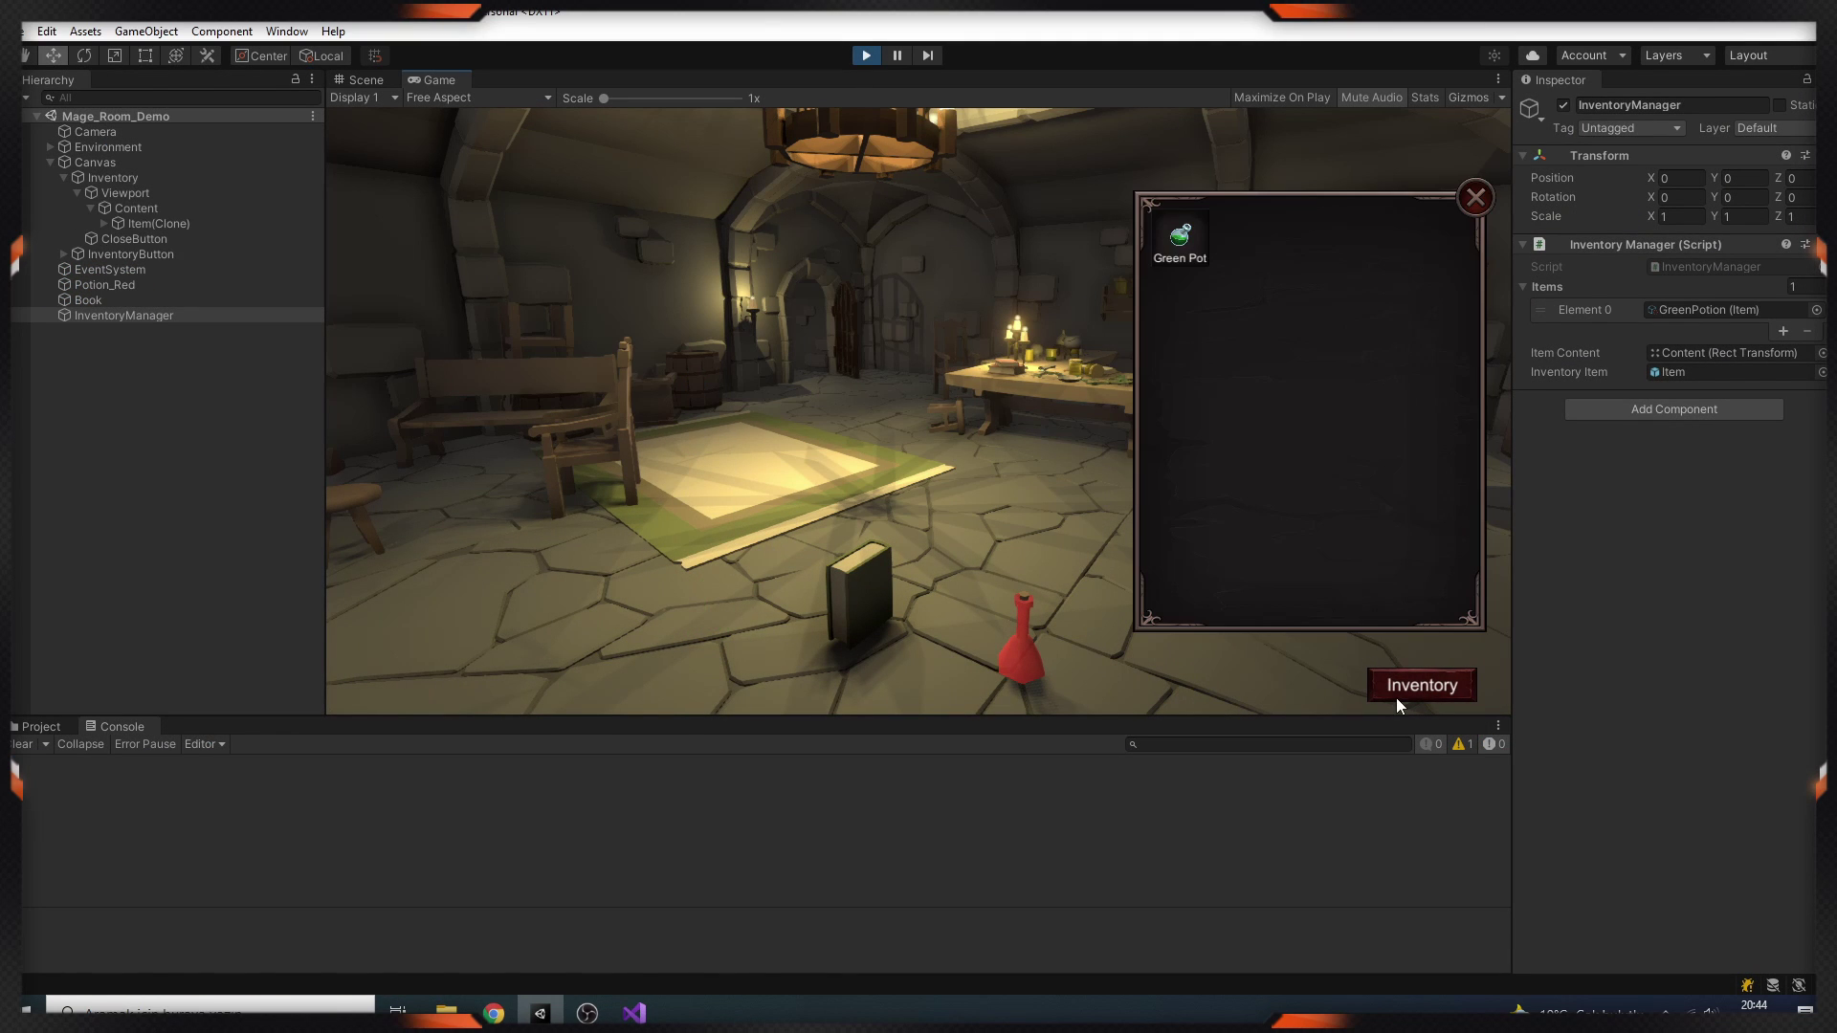
left_click(1476, 197)
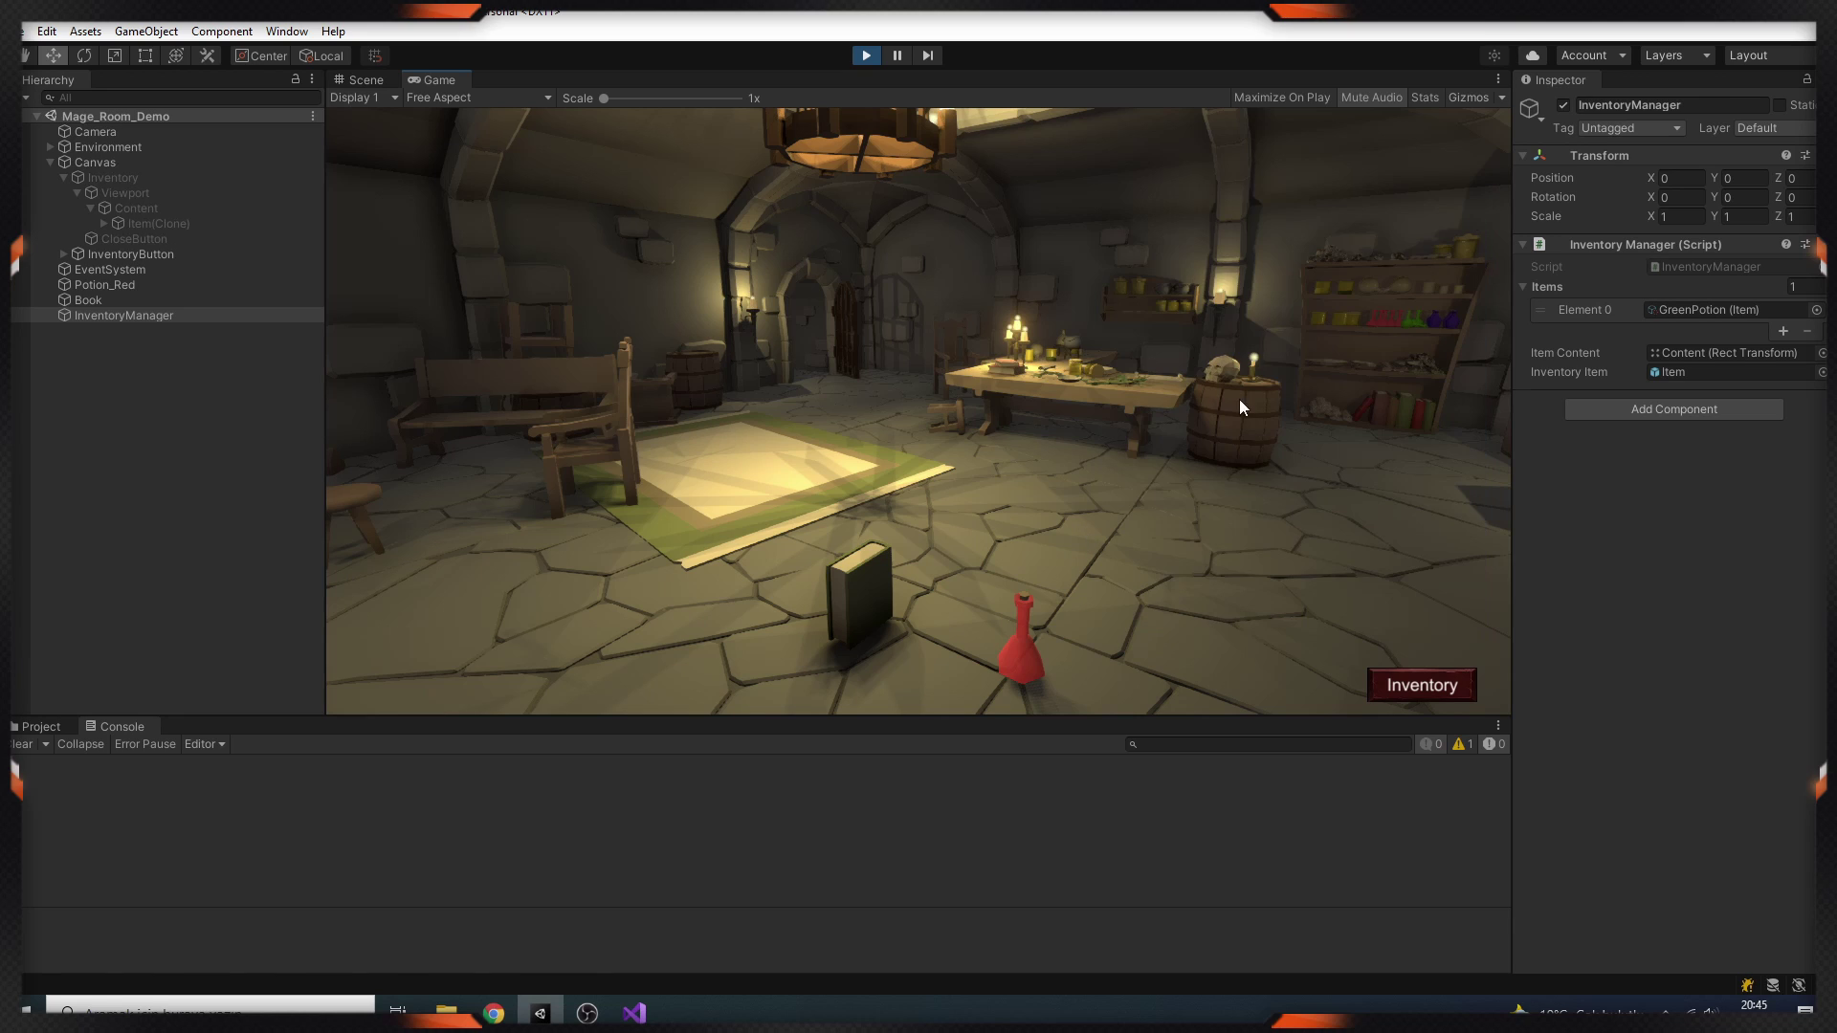
left_click(861, 594)
left_click(1422, 685)
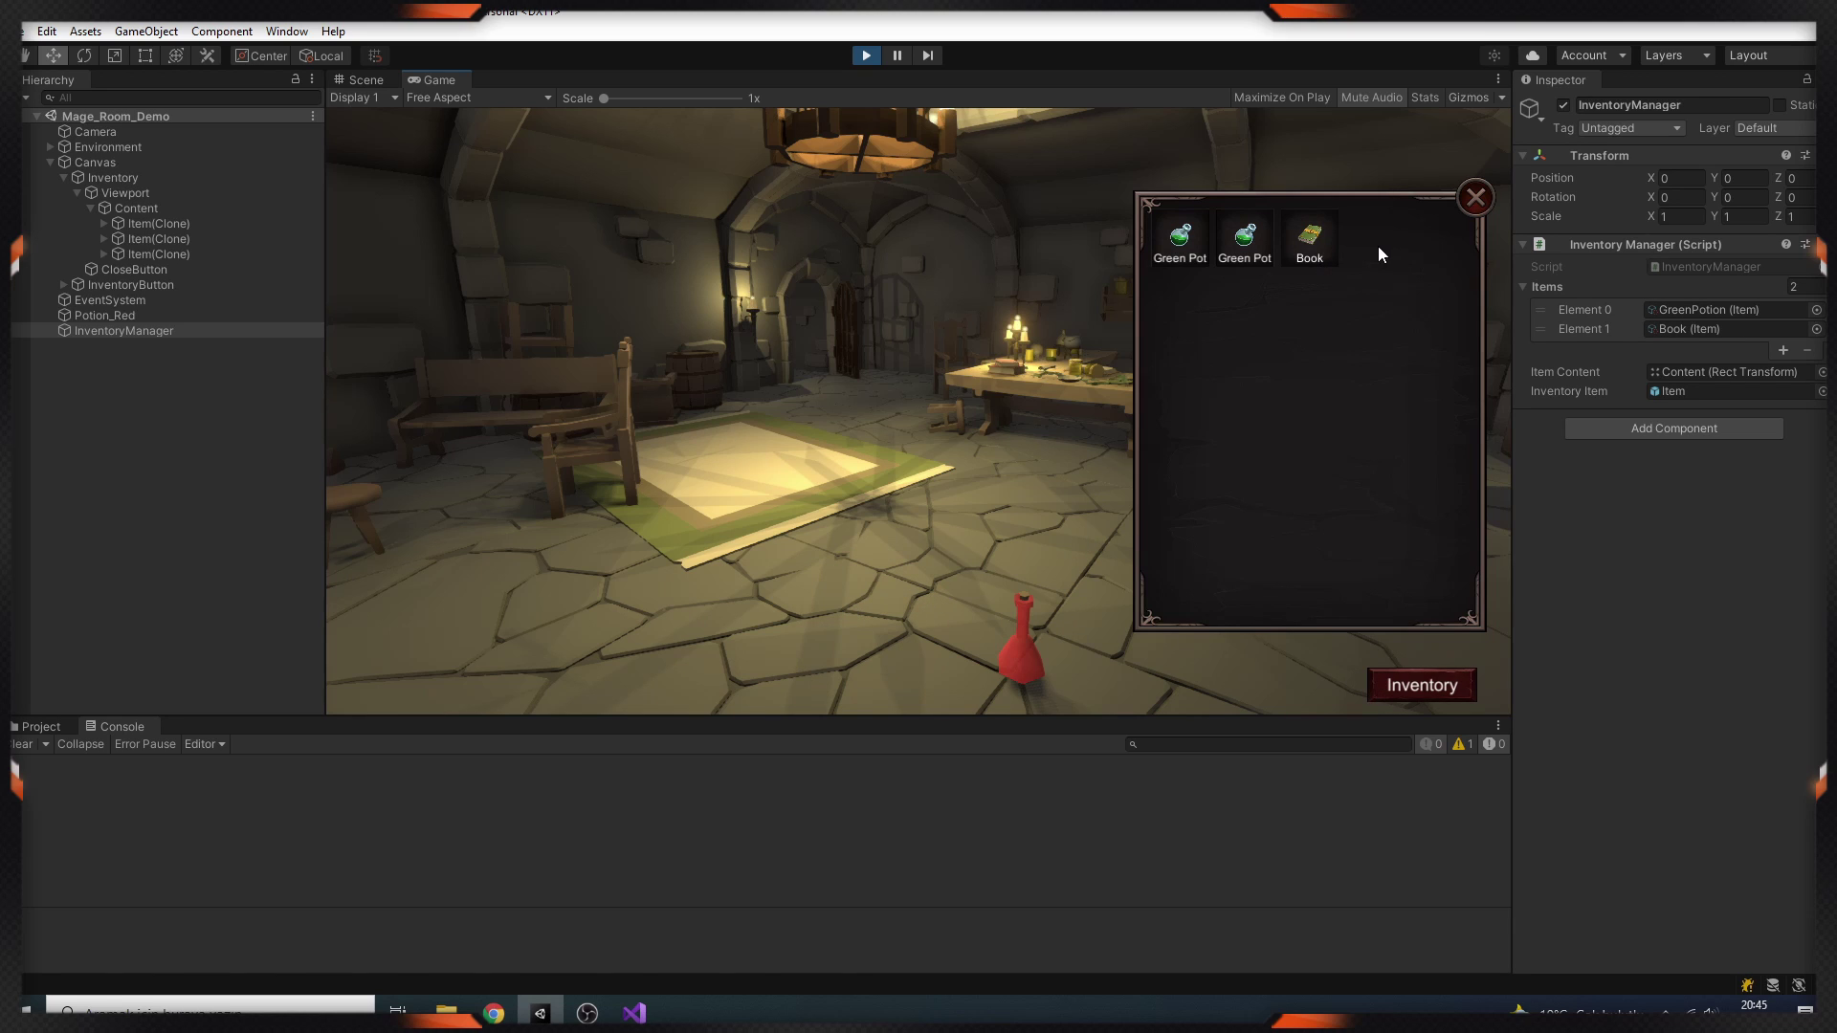
left_click(1470, 195)
left_click(1422, 686)
left_click(1475, 197)
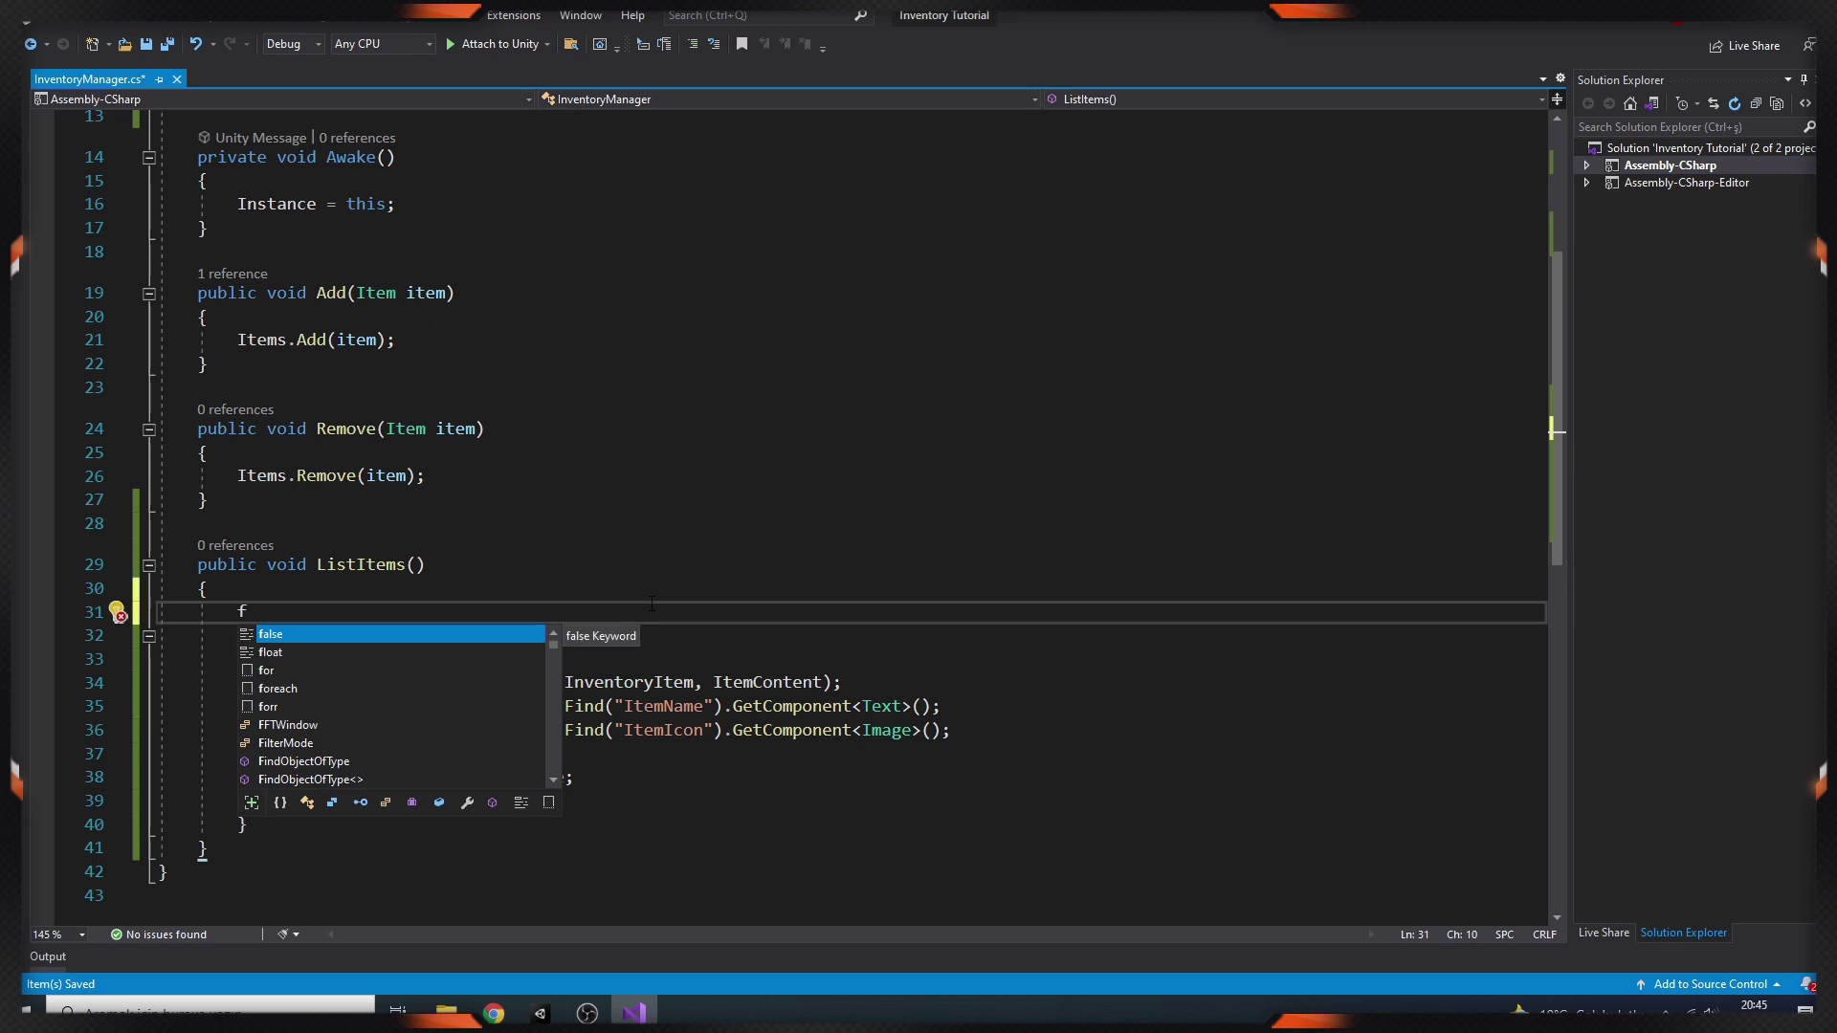
Add foreach (Transform item in ItemContent) Destroy(item.gameObject); at the top of ListItems and save.
type("ore")
key("Tab")
key("Tab")
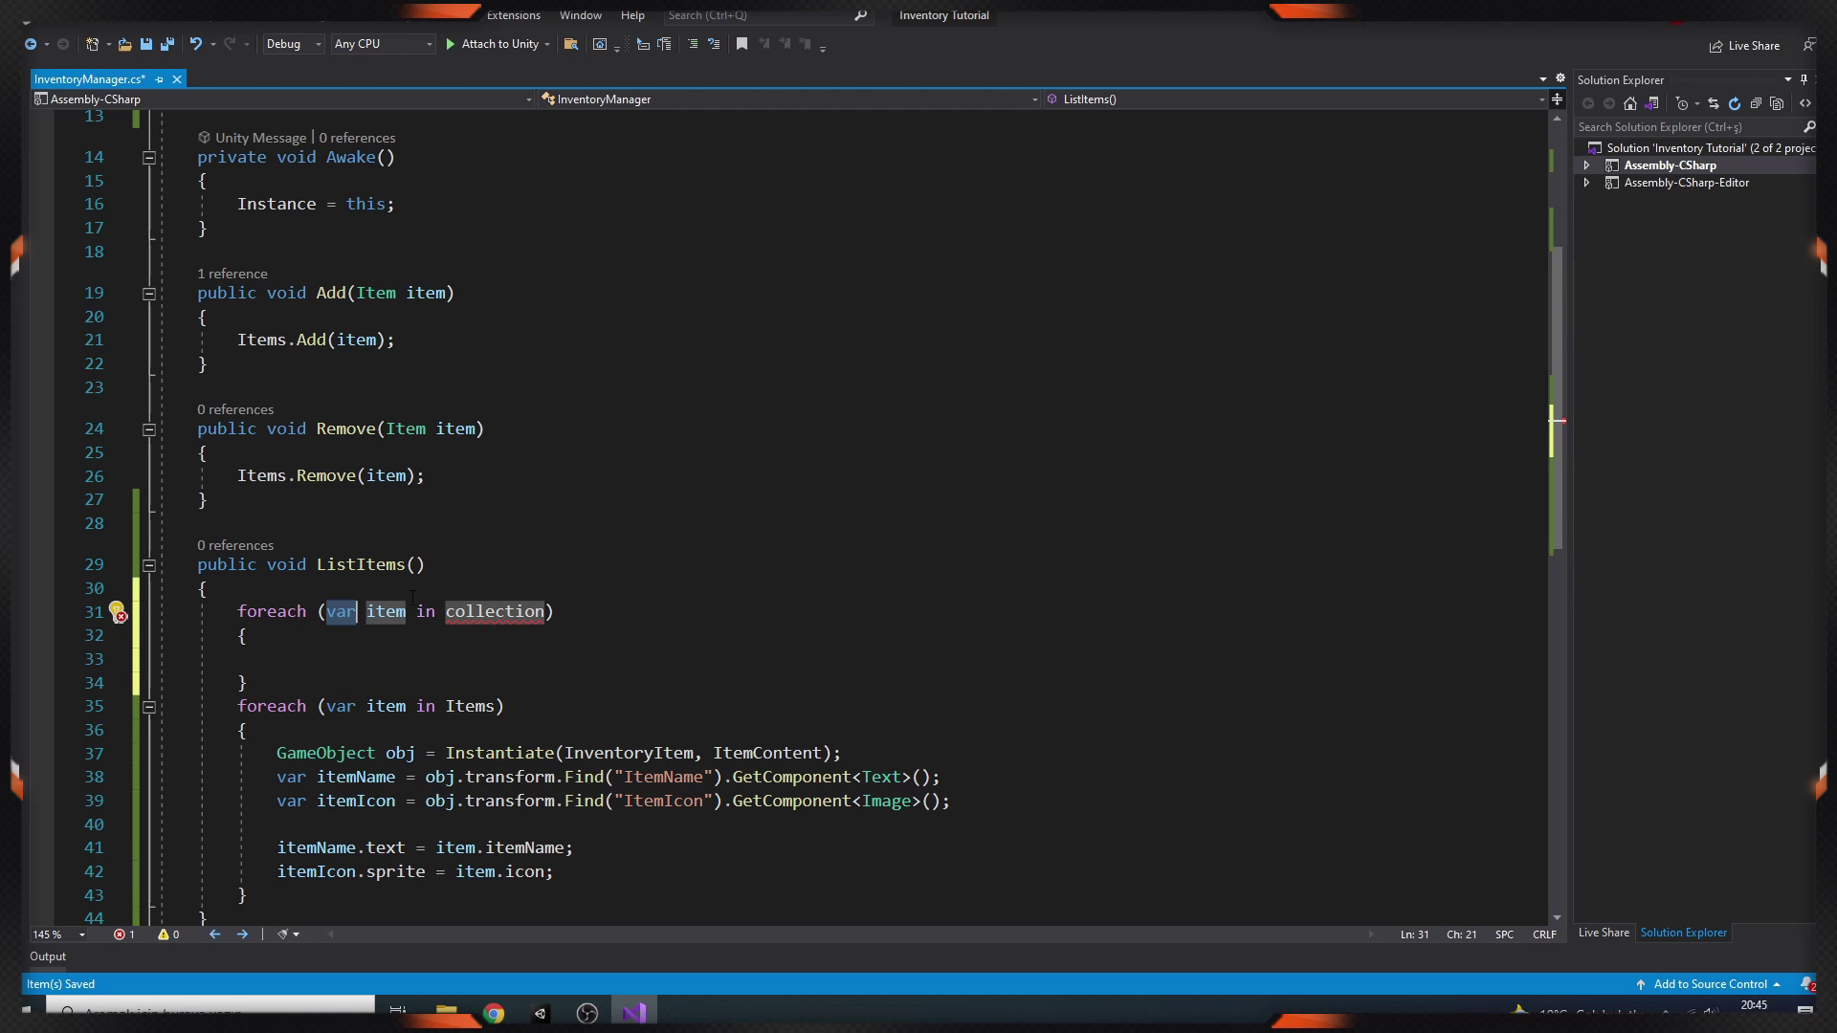
type("Transform")
key("Tab")
key("Tab")
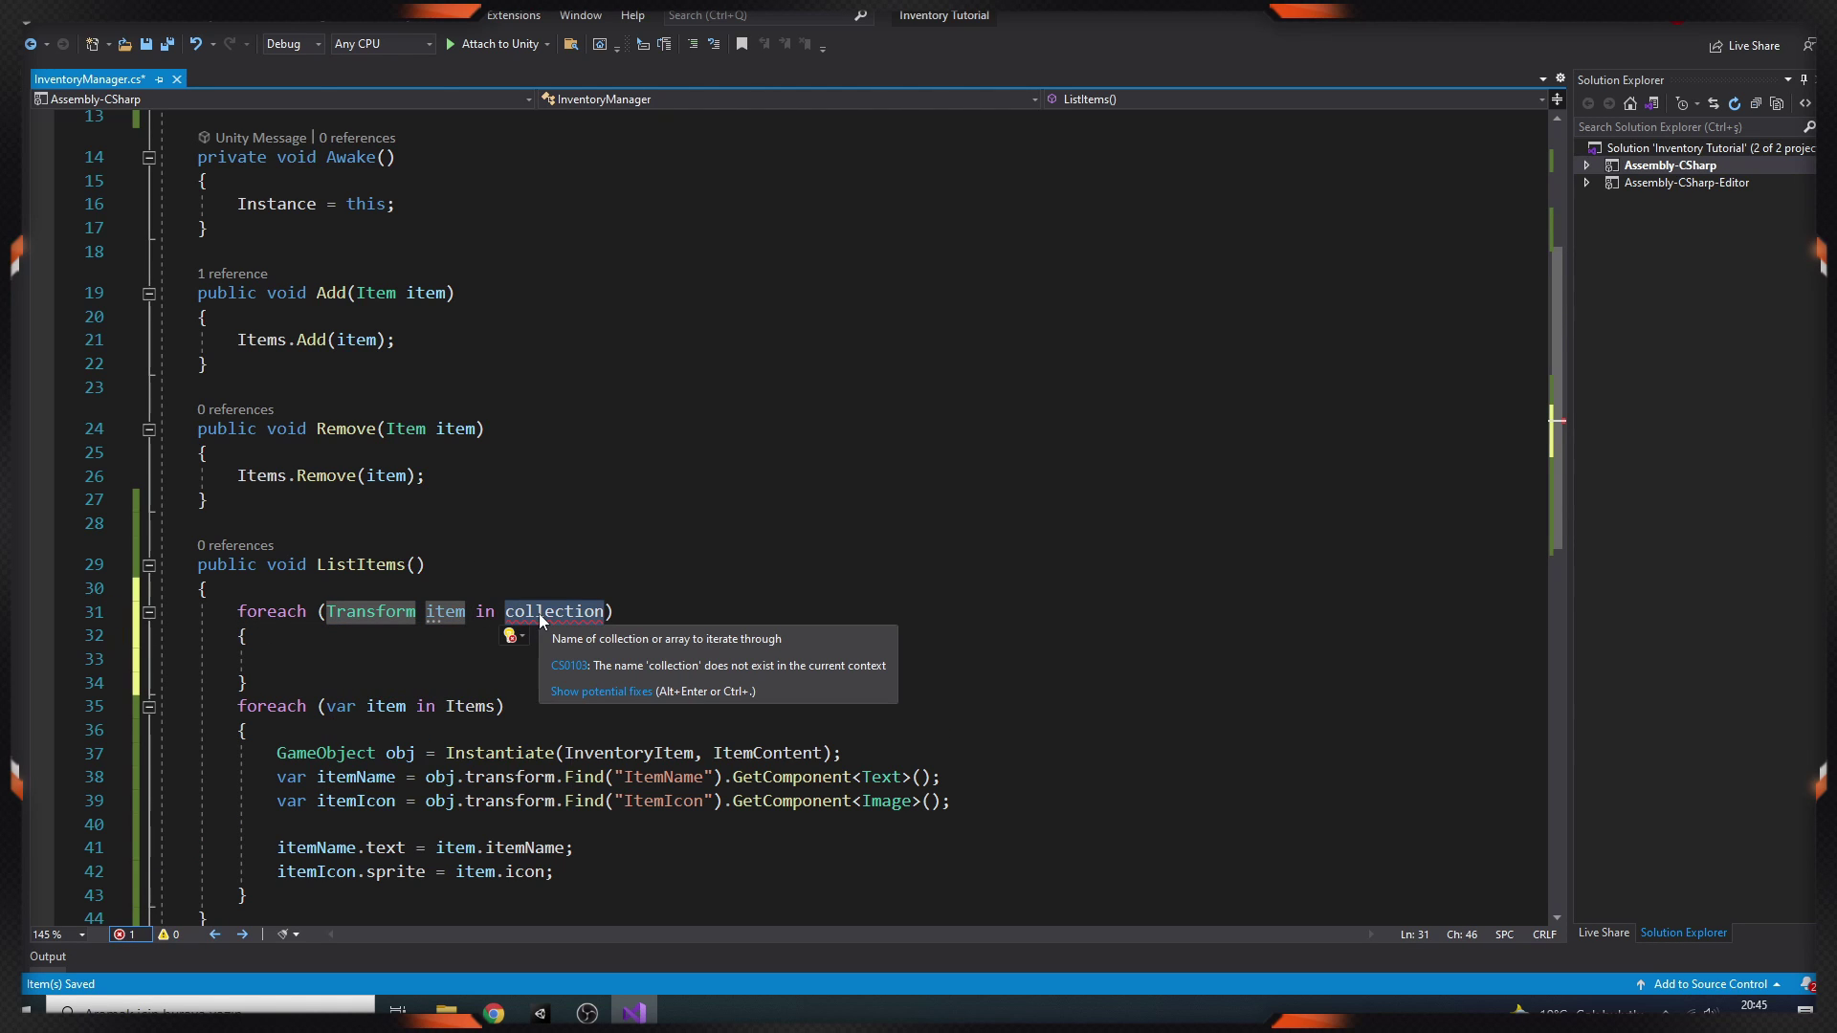
type("Conten")
key("Return")
key("Return")
type("destroy(item.ga")
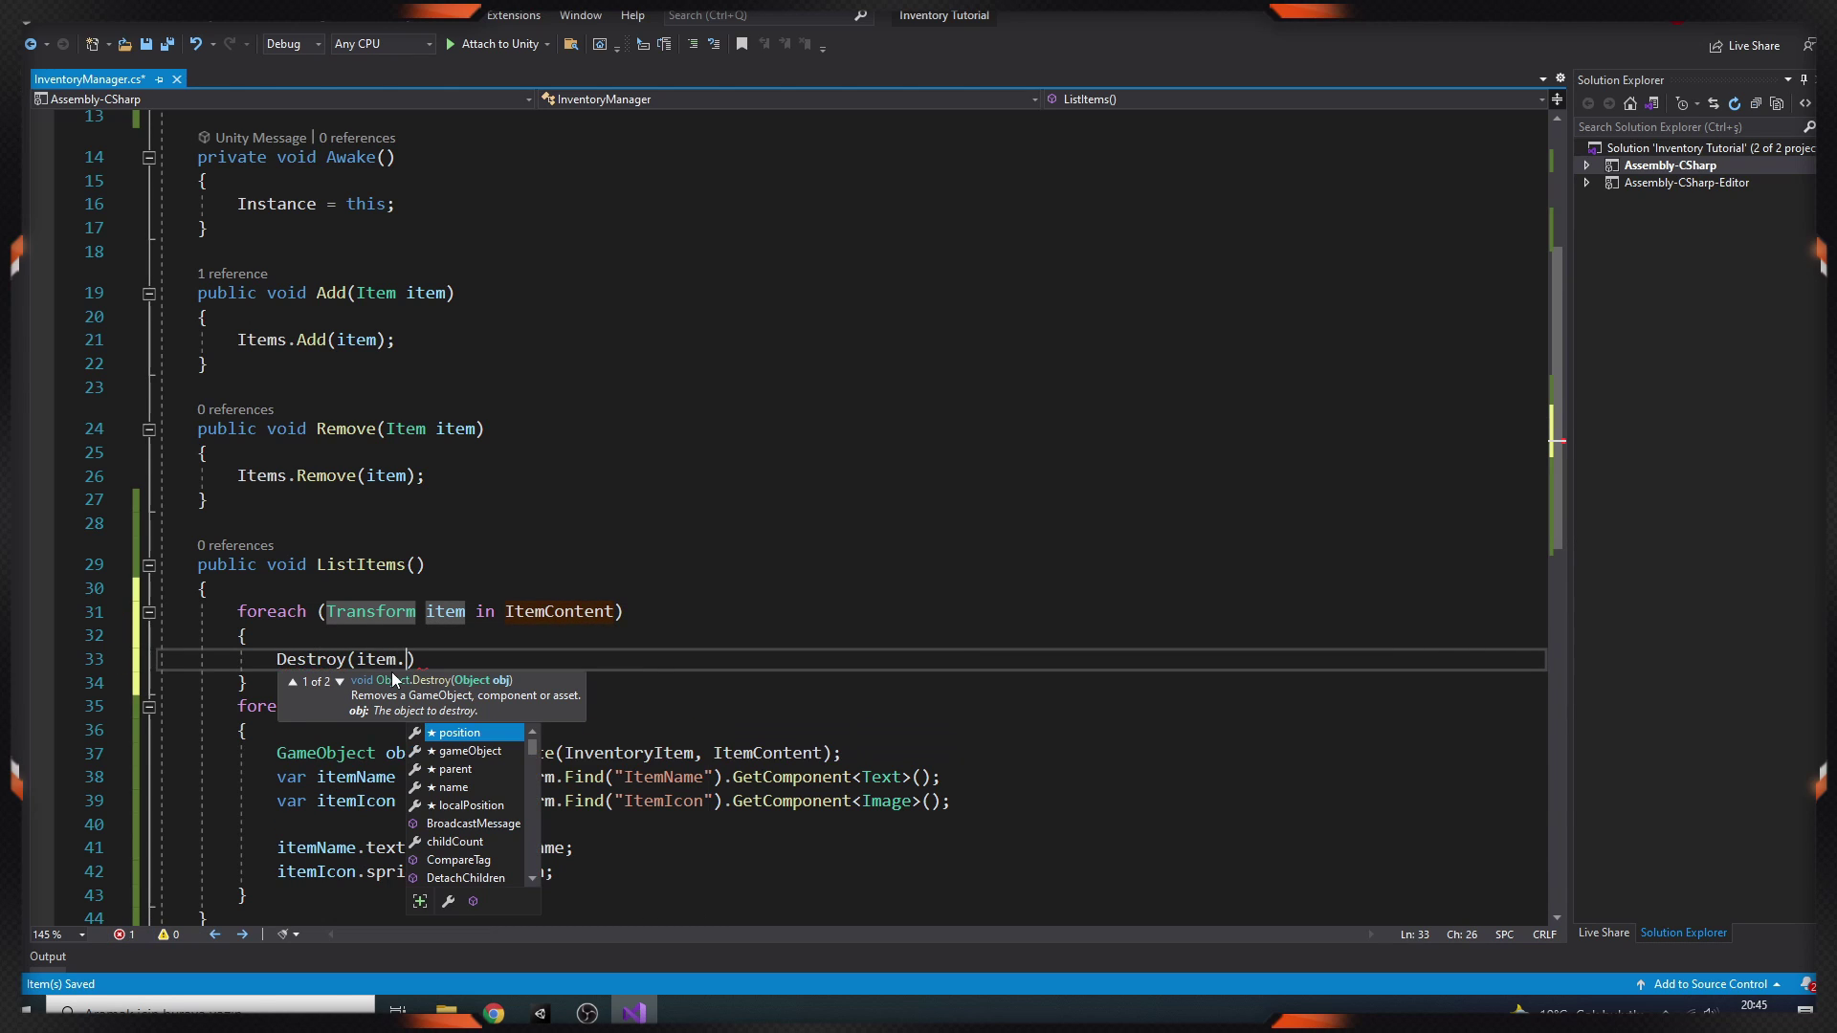
key("Tab")
type(");")
key("Down")
key("Return")
key("ctrl+s")
Add the comment '//Clean content before open' above the loop and save.
left_click(389, 590)
key("Return")
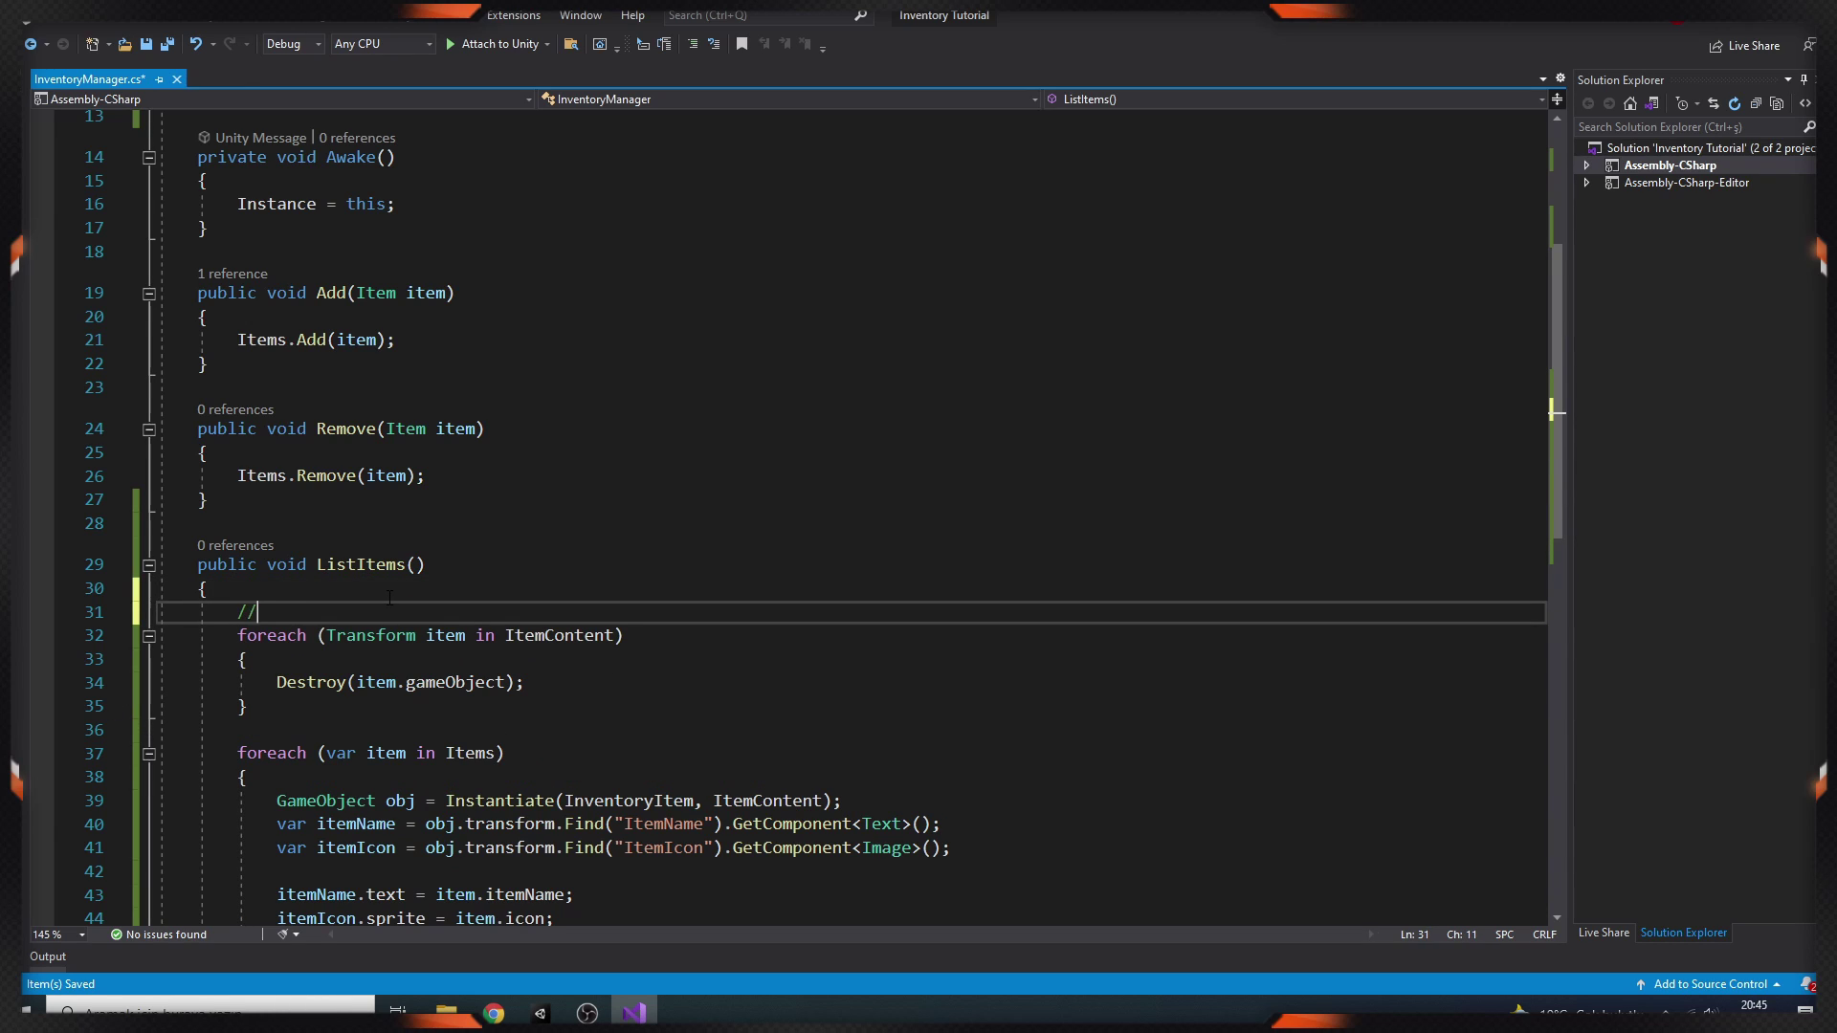
type("//Clean content before open")
key("ctrl+s")
Switch back to Unity and start play mode to test the cleanup.
scroll(813, 517, "down", 2)
key("alt+Tab")
left_click(860, 57)
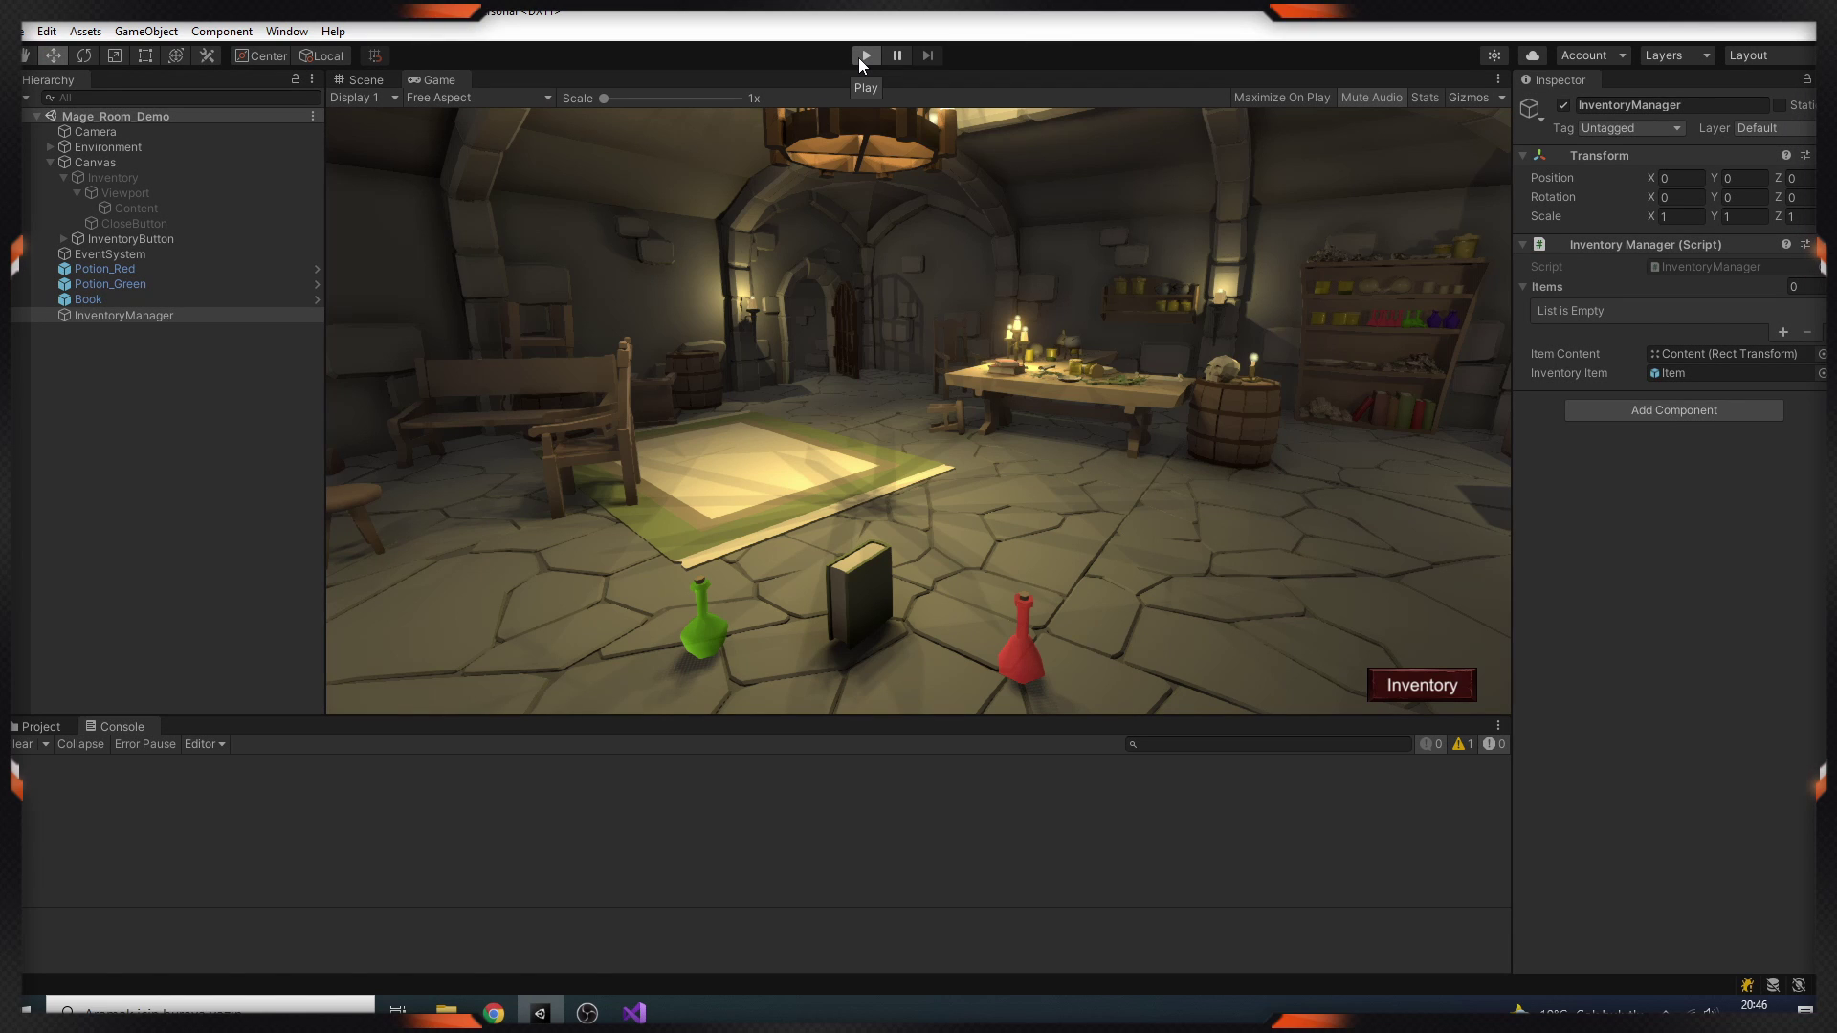
Pick up the green potion, book and red potion, reopening the inventory after each pickup.
left_click(704, 628)
left_click(1435, 687)
left_click(1475, 197)
left_click(1426, 686)
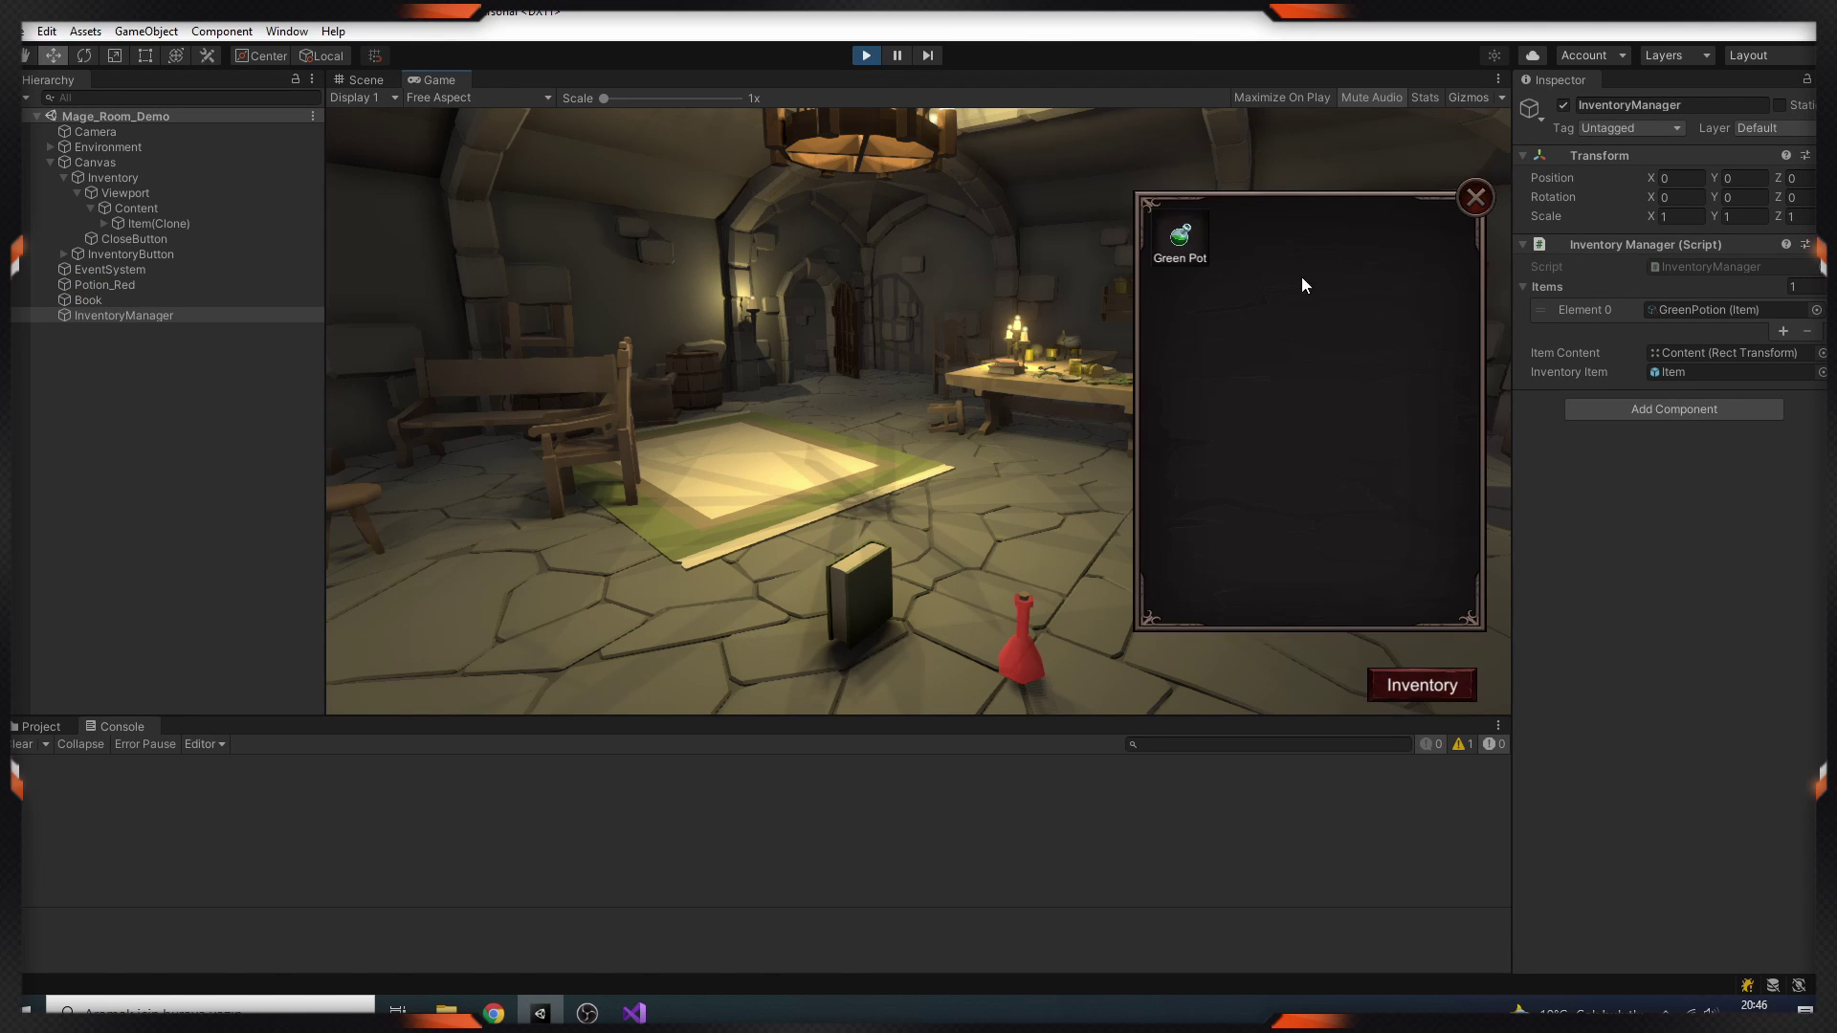
left_click(1483, 209)
left_click(859, 592)
left_click(1422, 685)
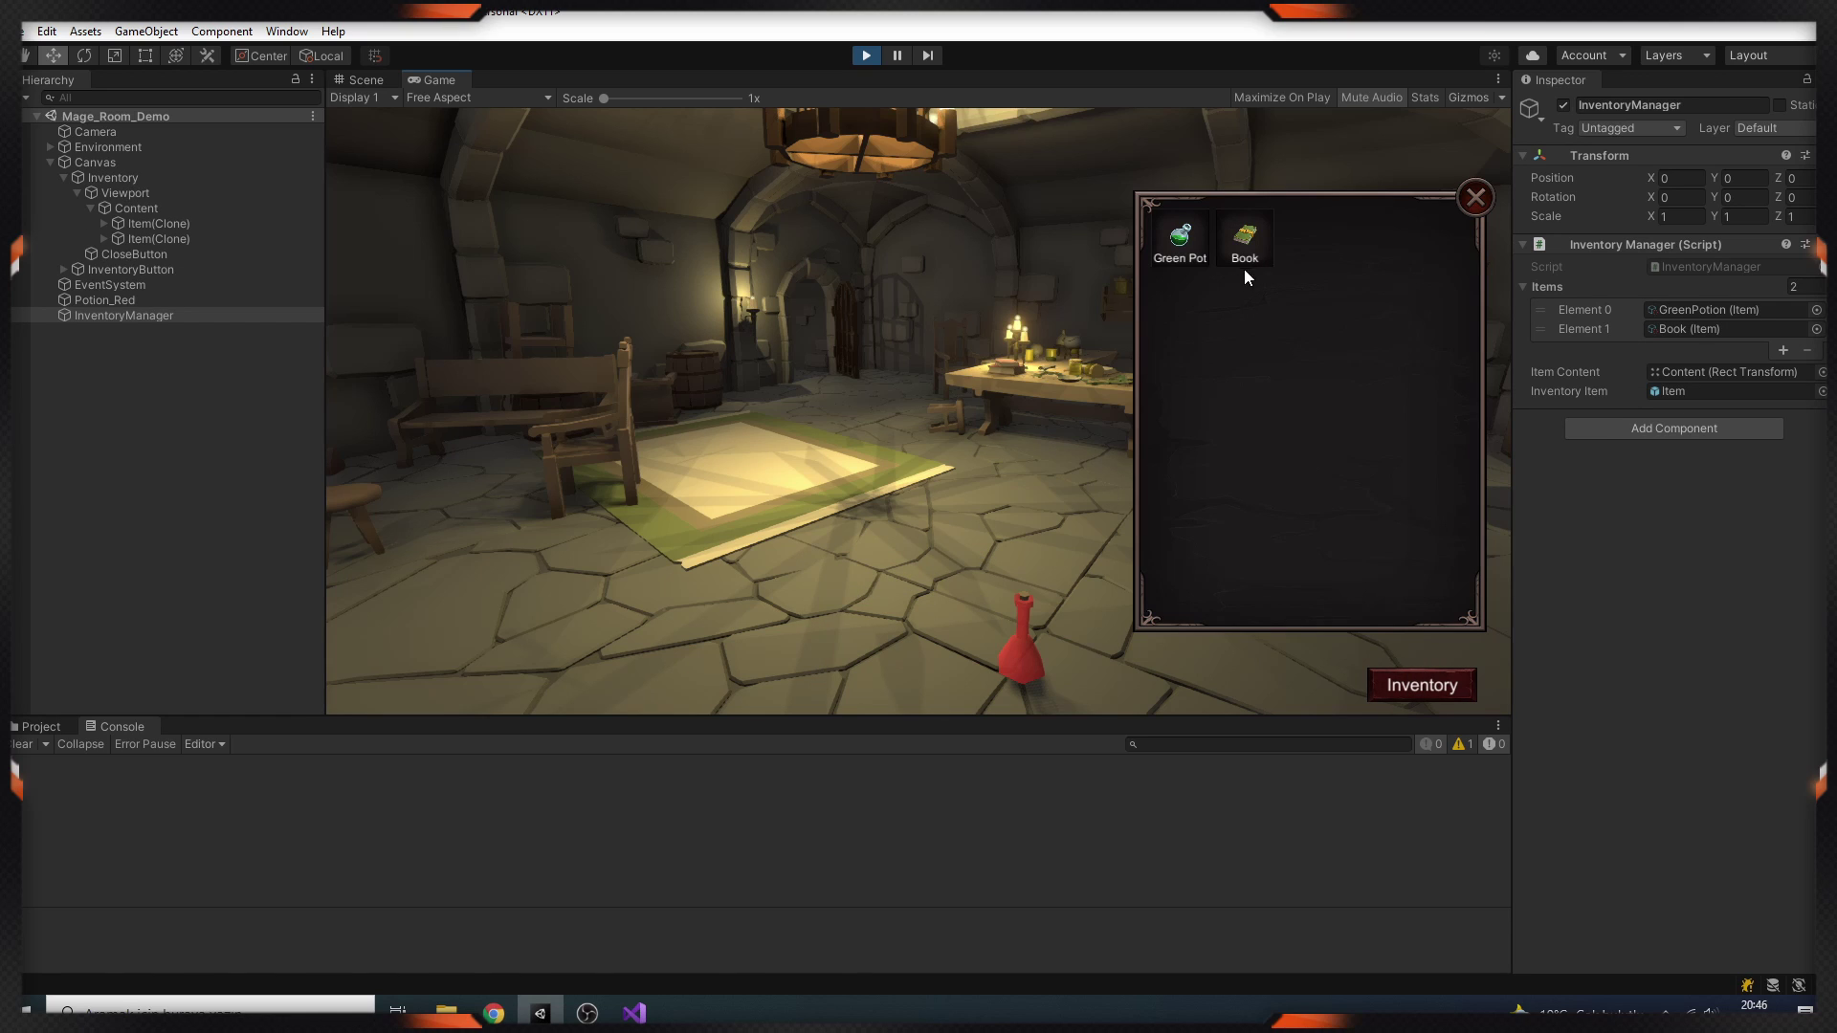
left_click(1475, 197)
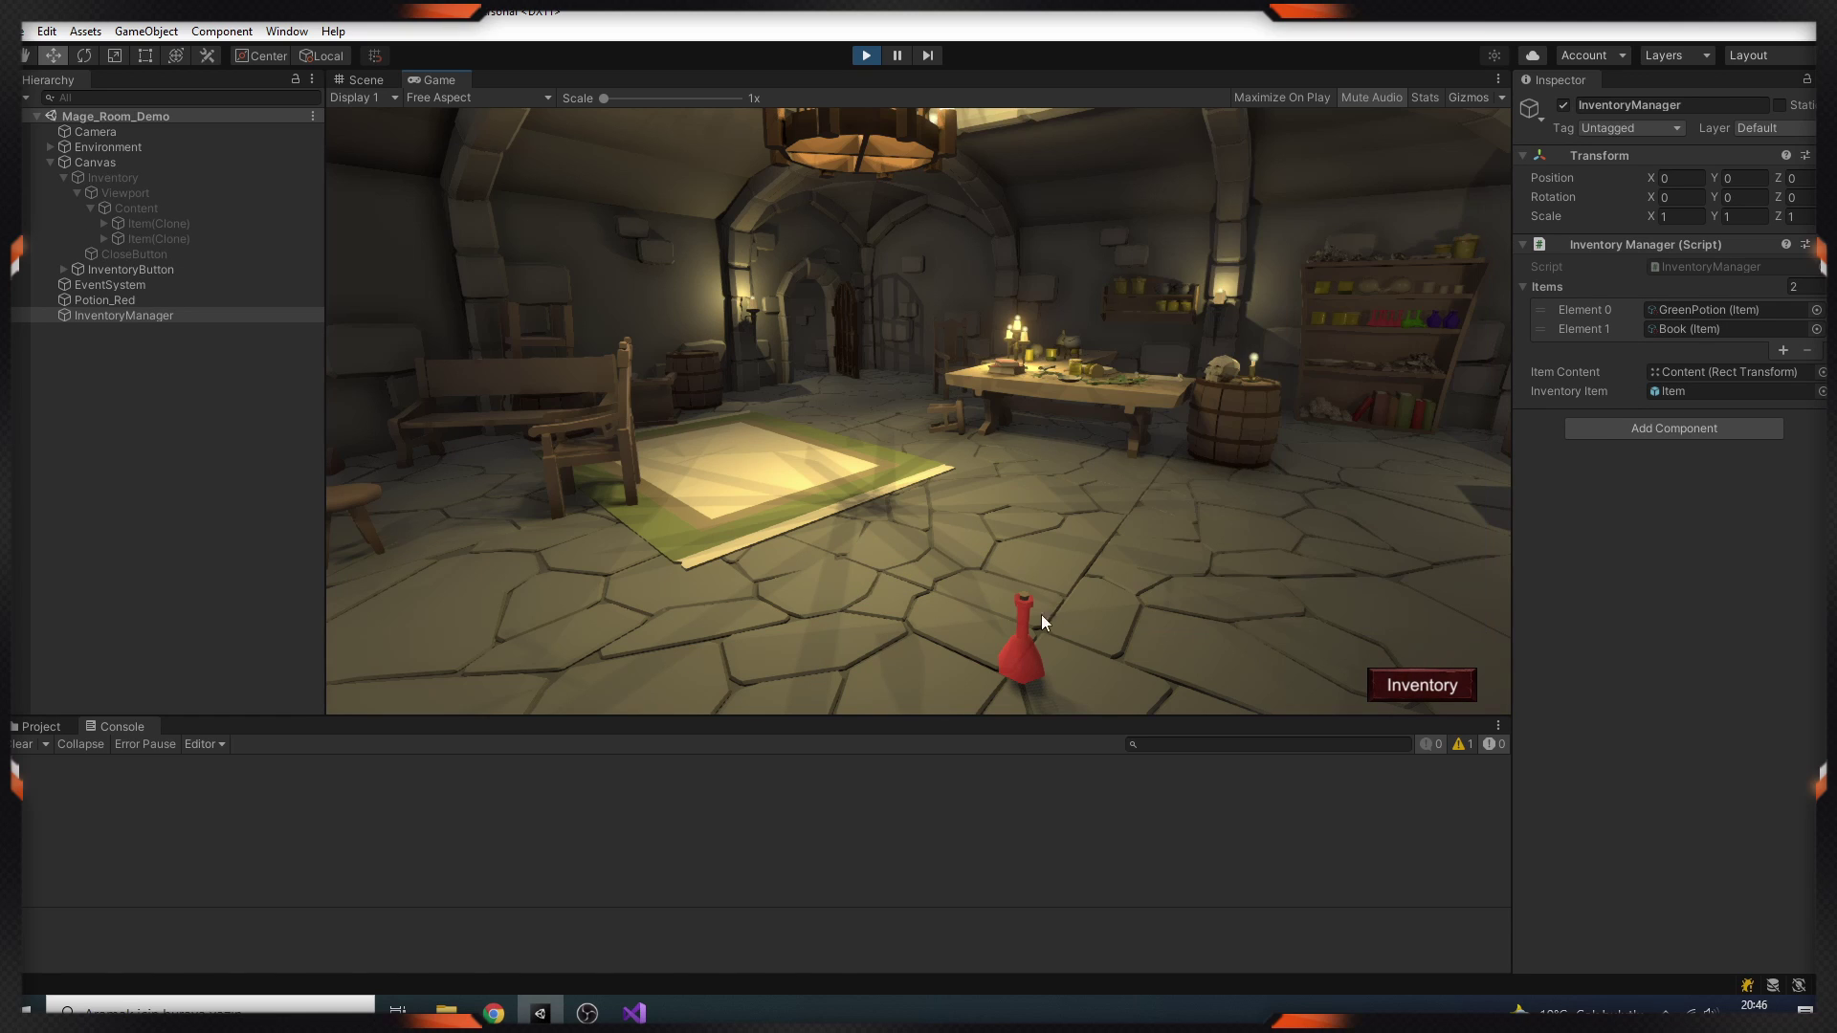
left_click(1024, 639)
left_click(1406, 685)
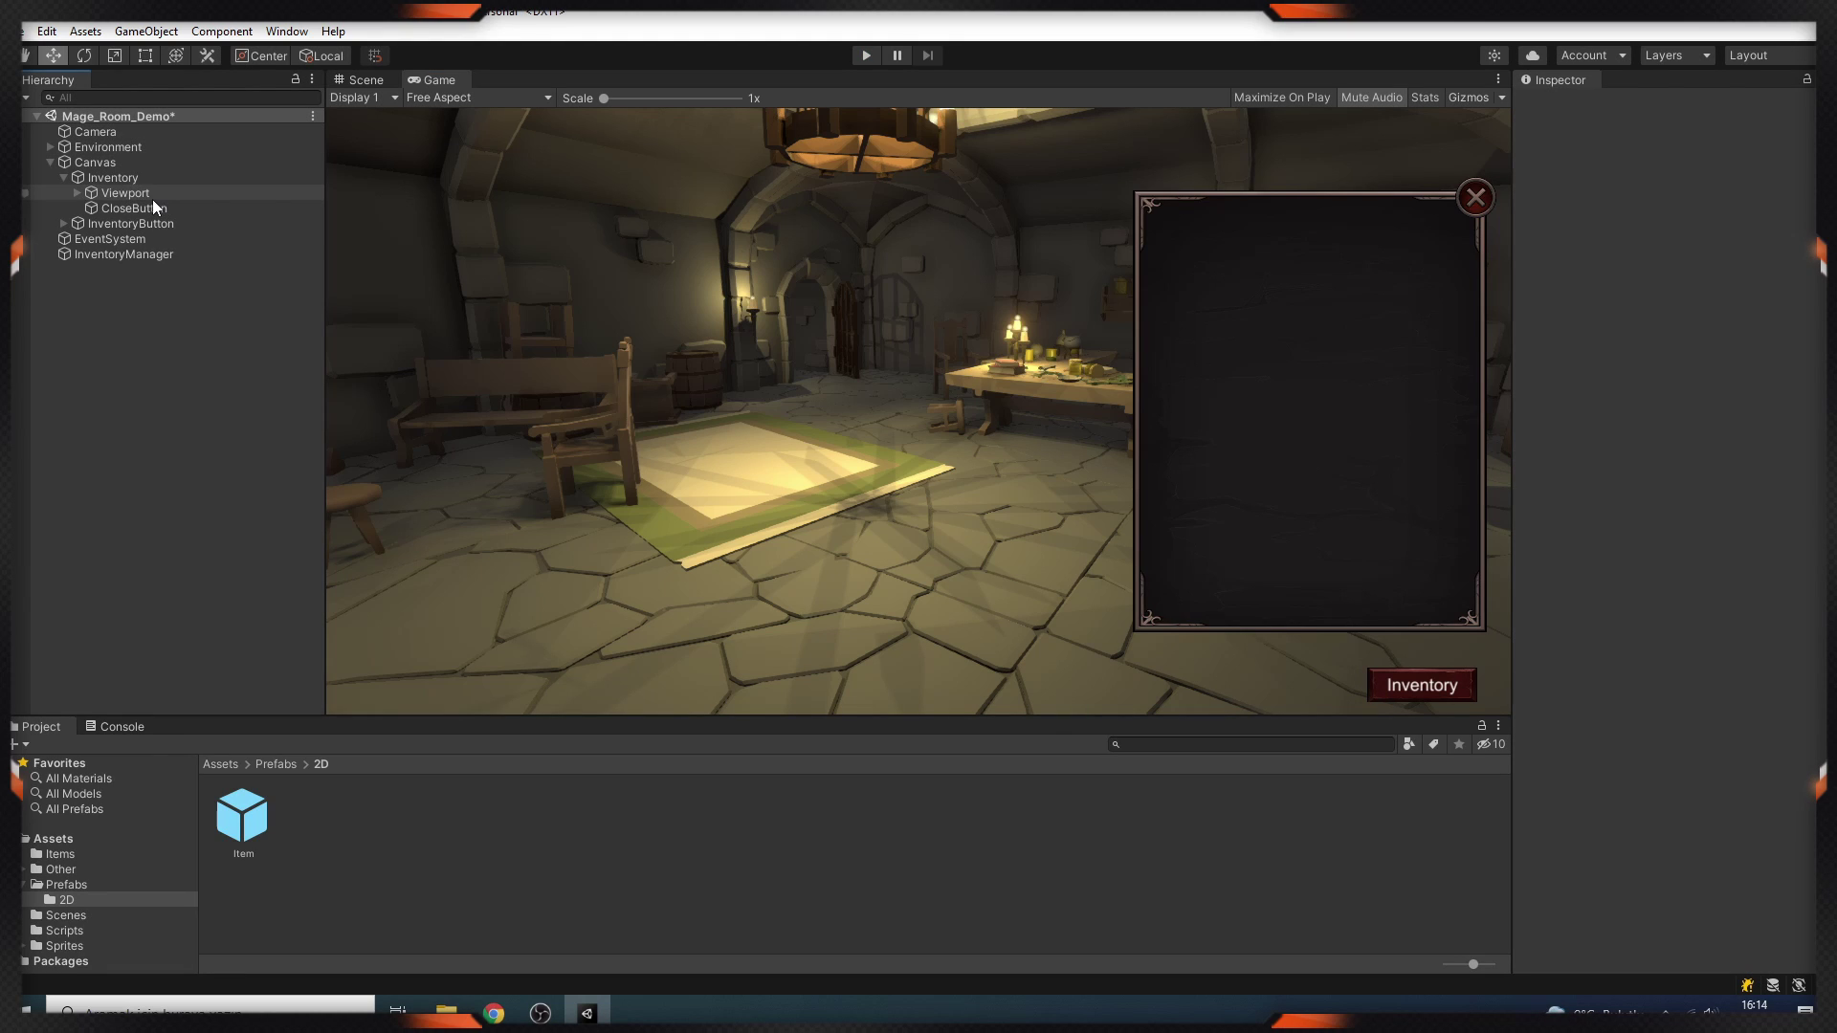
right_click(130, 177)
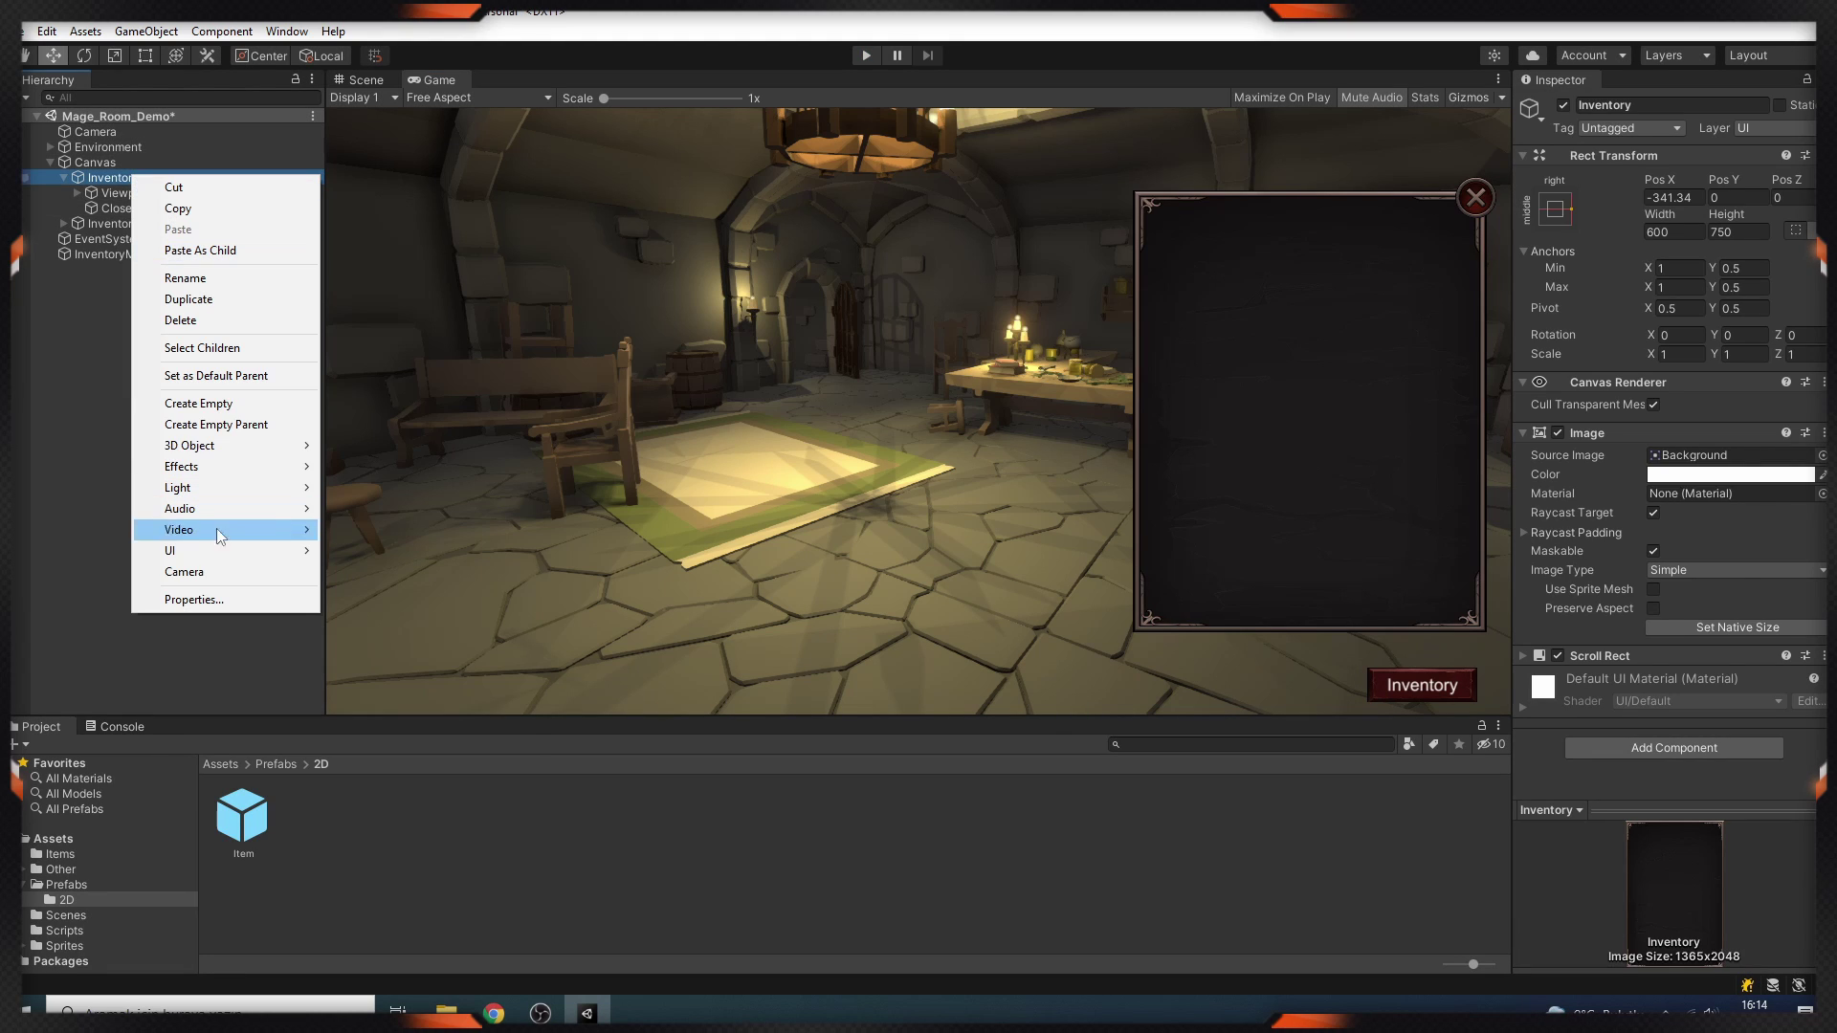
Add a toggle named EnableRemove to the Inventory panel.
mouse_move(215, 554)
left_click(378, 676)
type("EnableRemove")
key("Return")
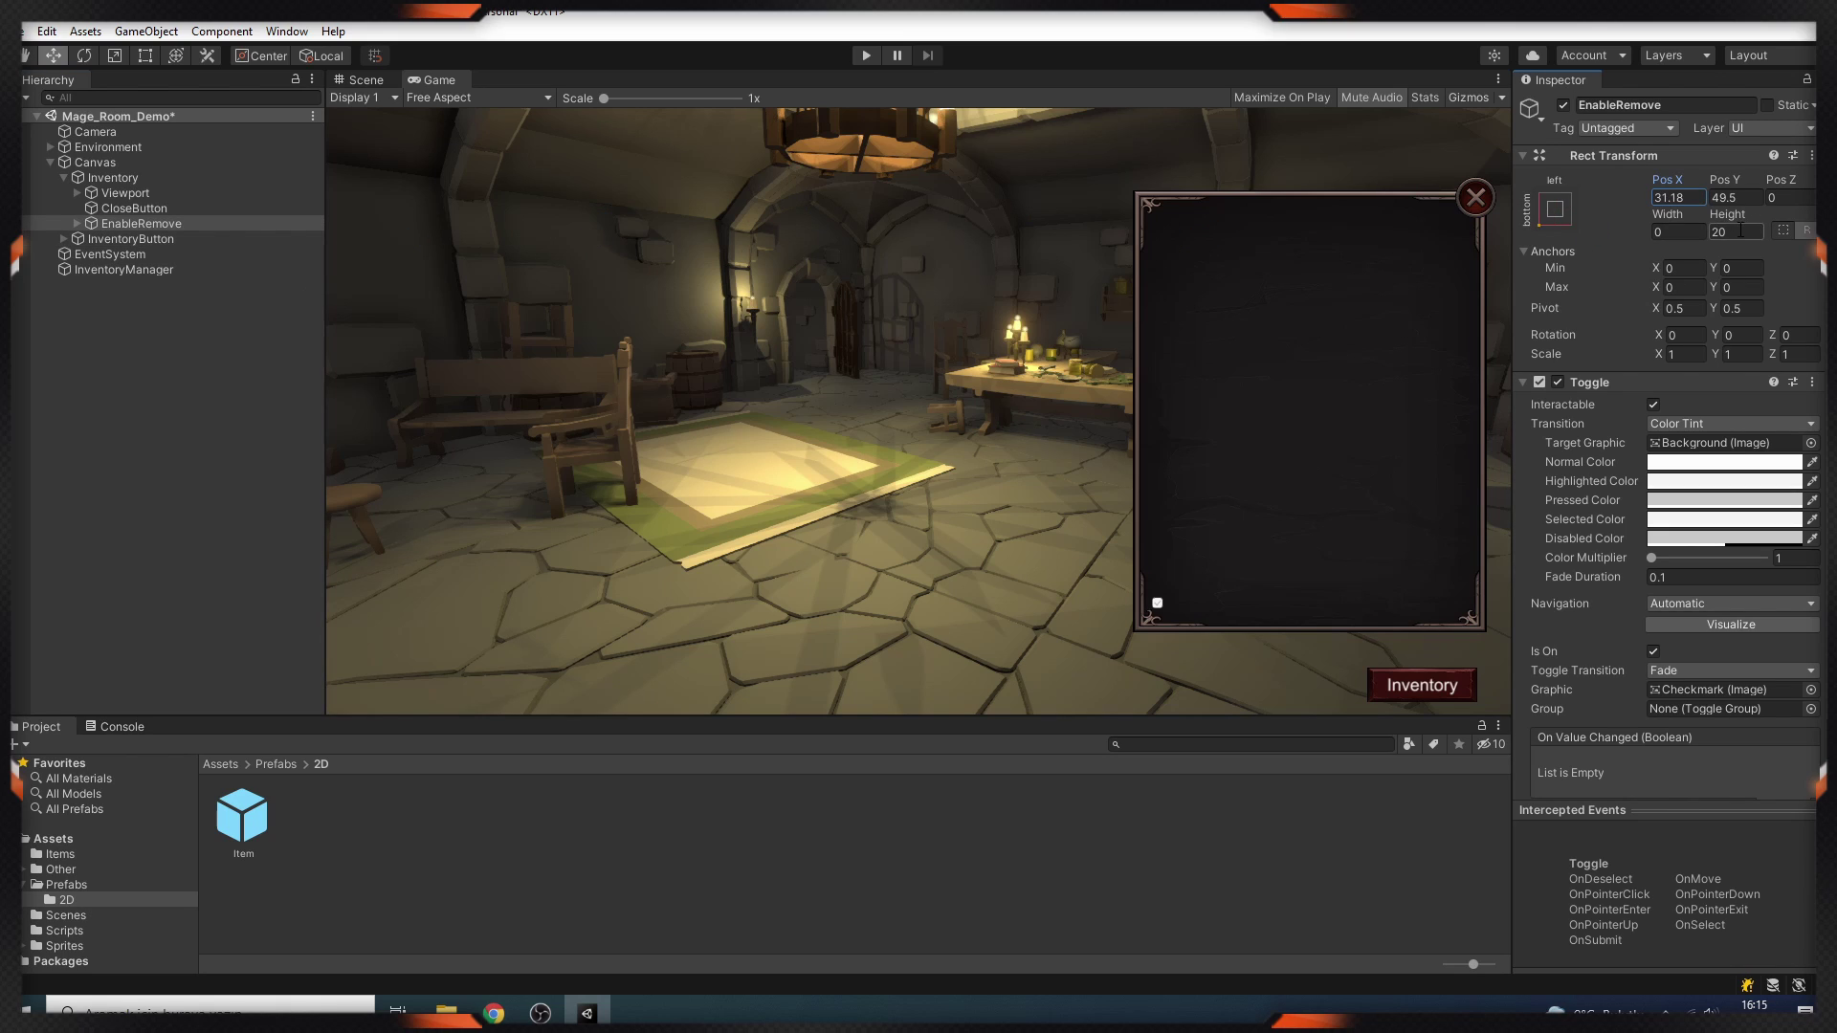
Give the toggle's Background the MiniBackground sprite as its Source Image.
left_click(78, 223)
left_click(145, 238)
left_click(1696, 230)
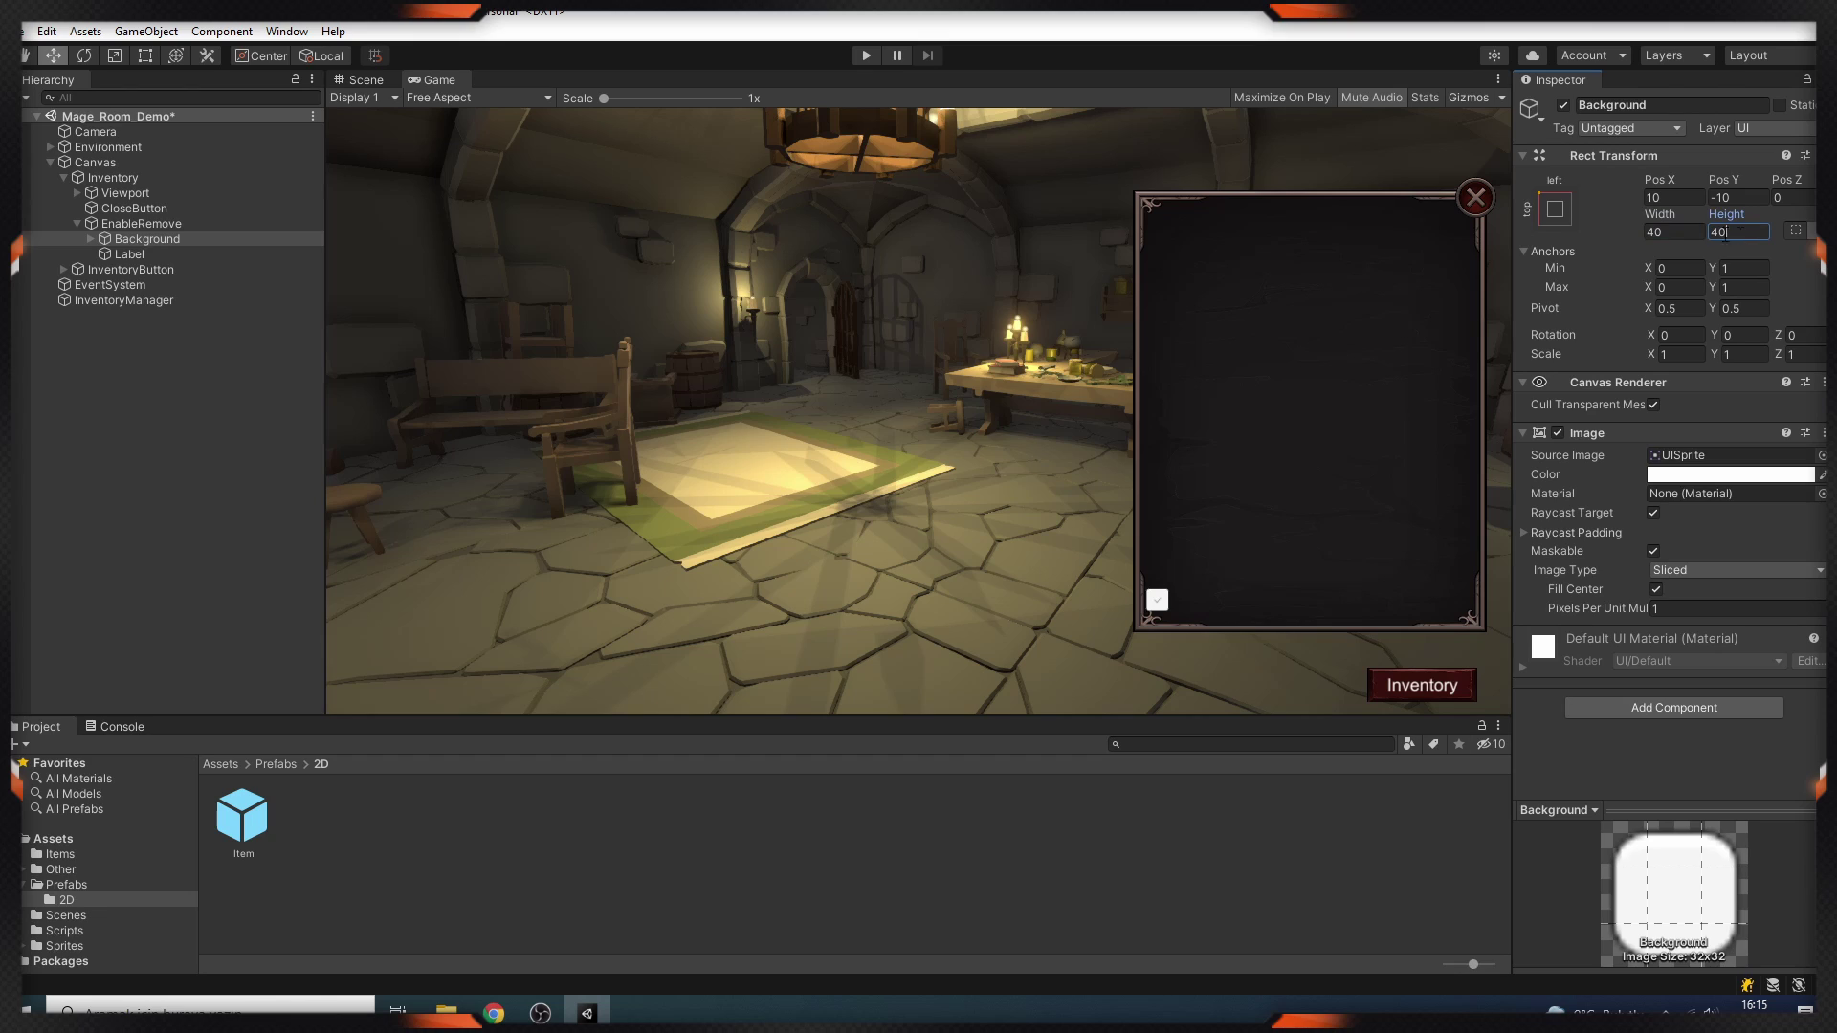
left_click(91, 239)
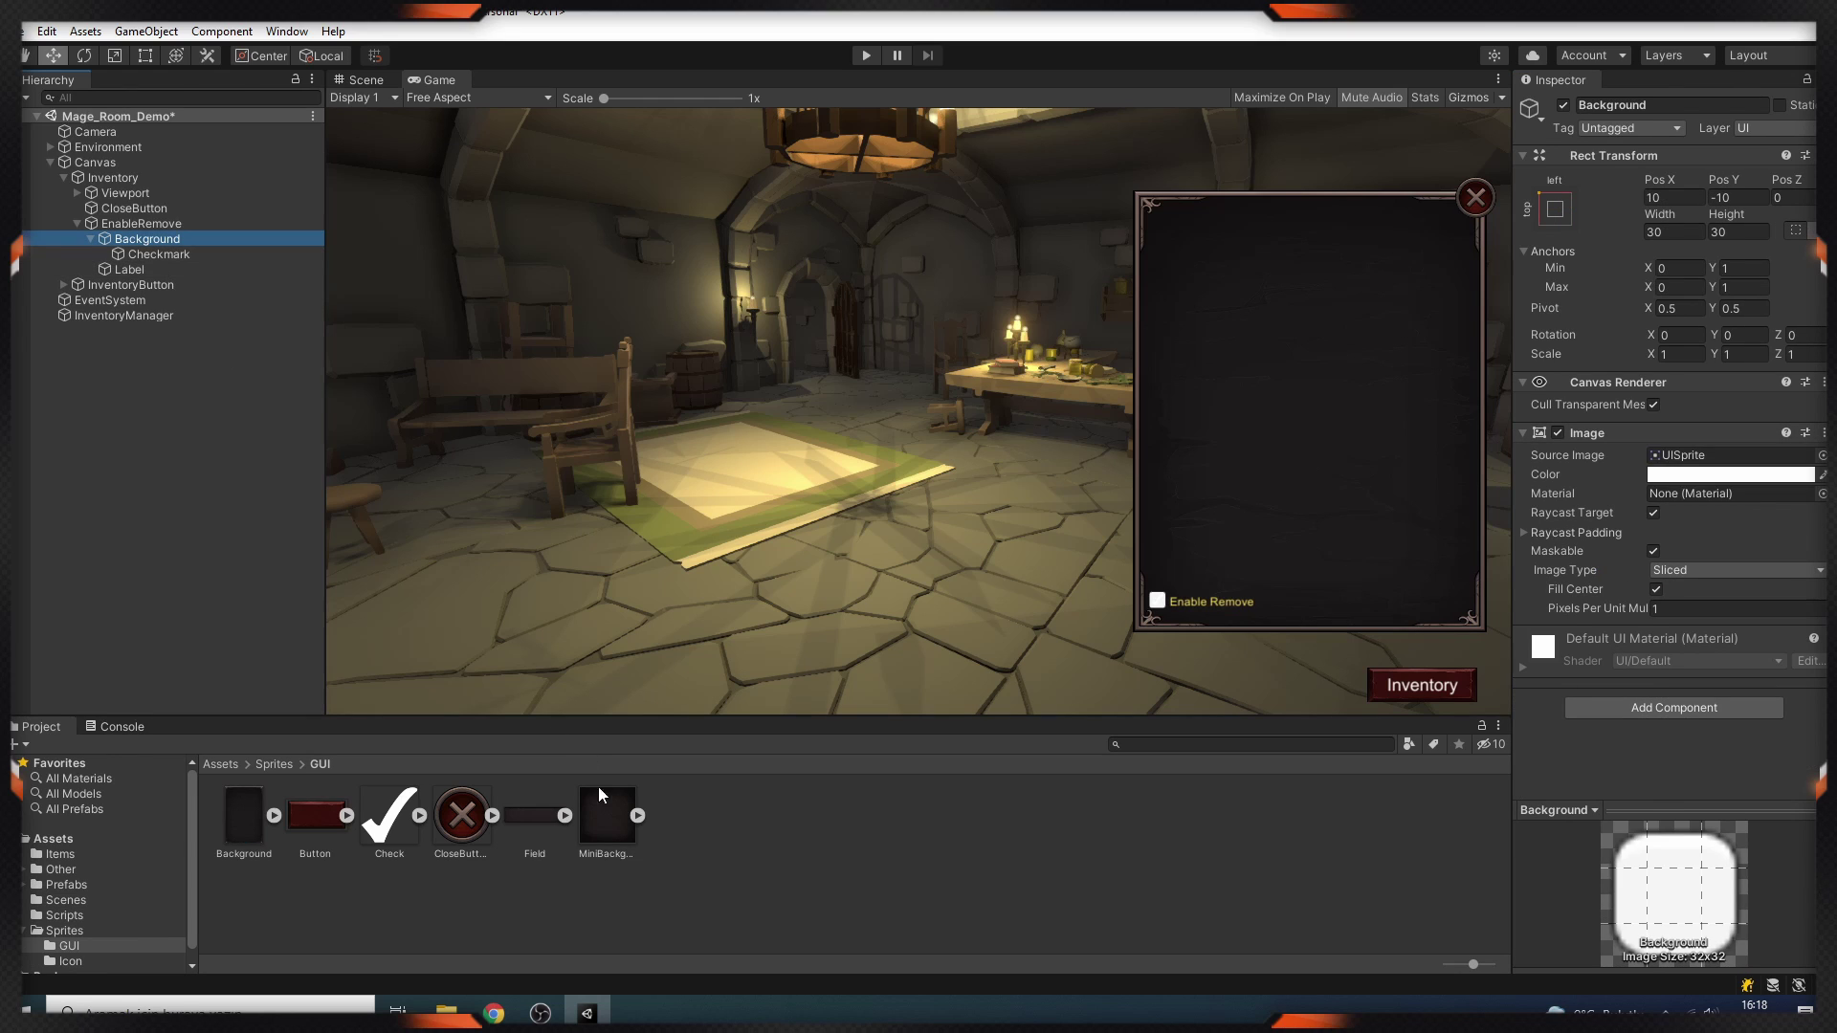
left_click_drag(606, 825, 1713, 456)
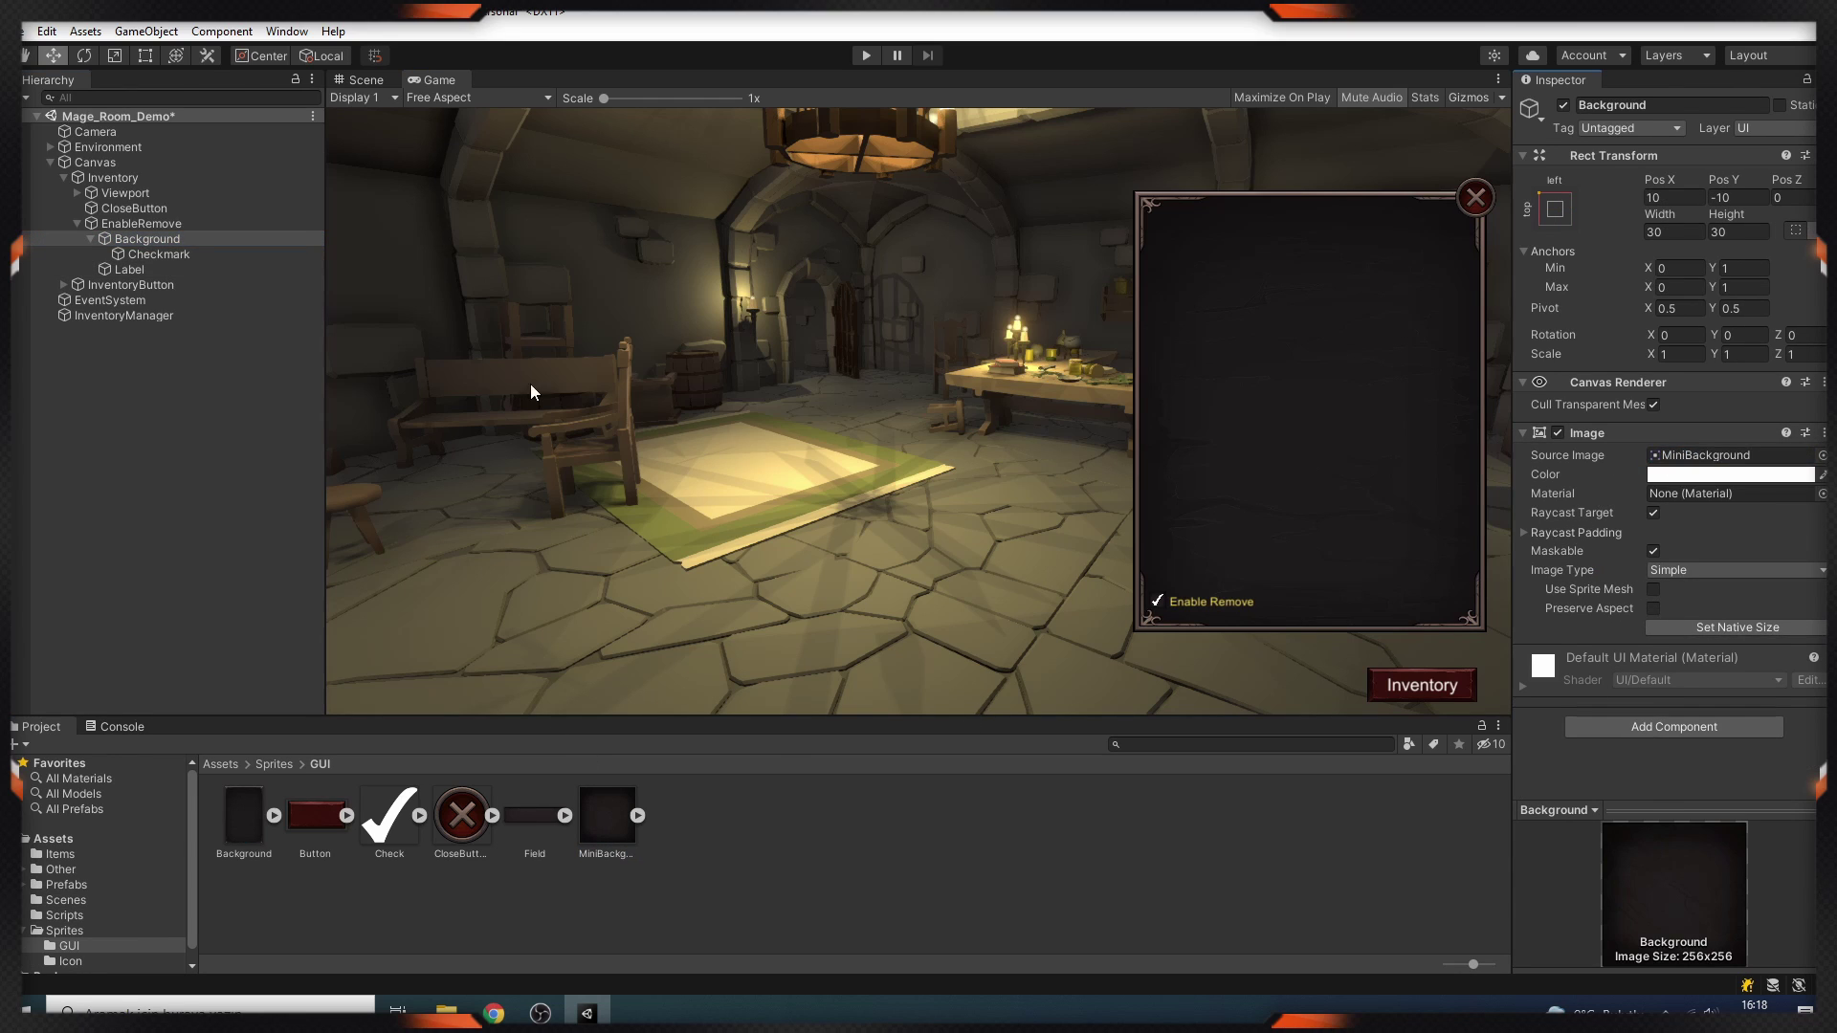
Shift the Checkmark's Image colour toward yellow in the colour picker.
left_click(159, 254)
left_click(1730, 475)
left_click_drag(1789, 560, 1741, 588)
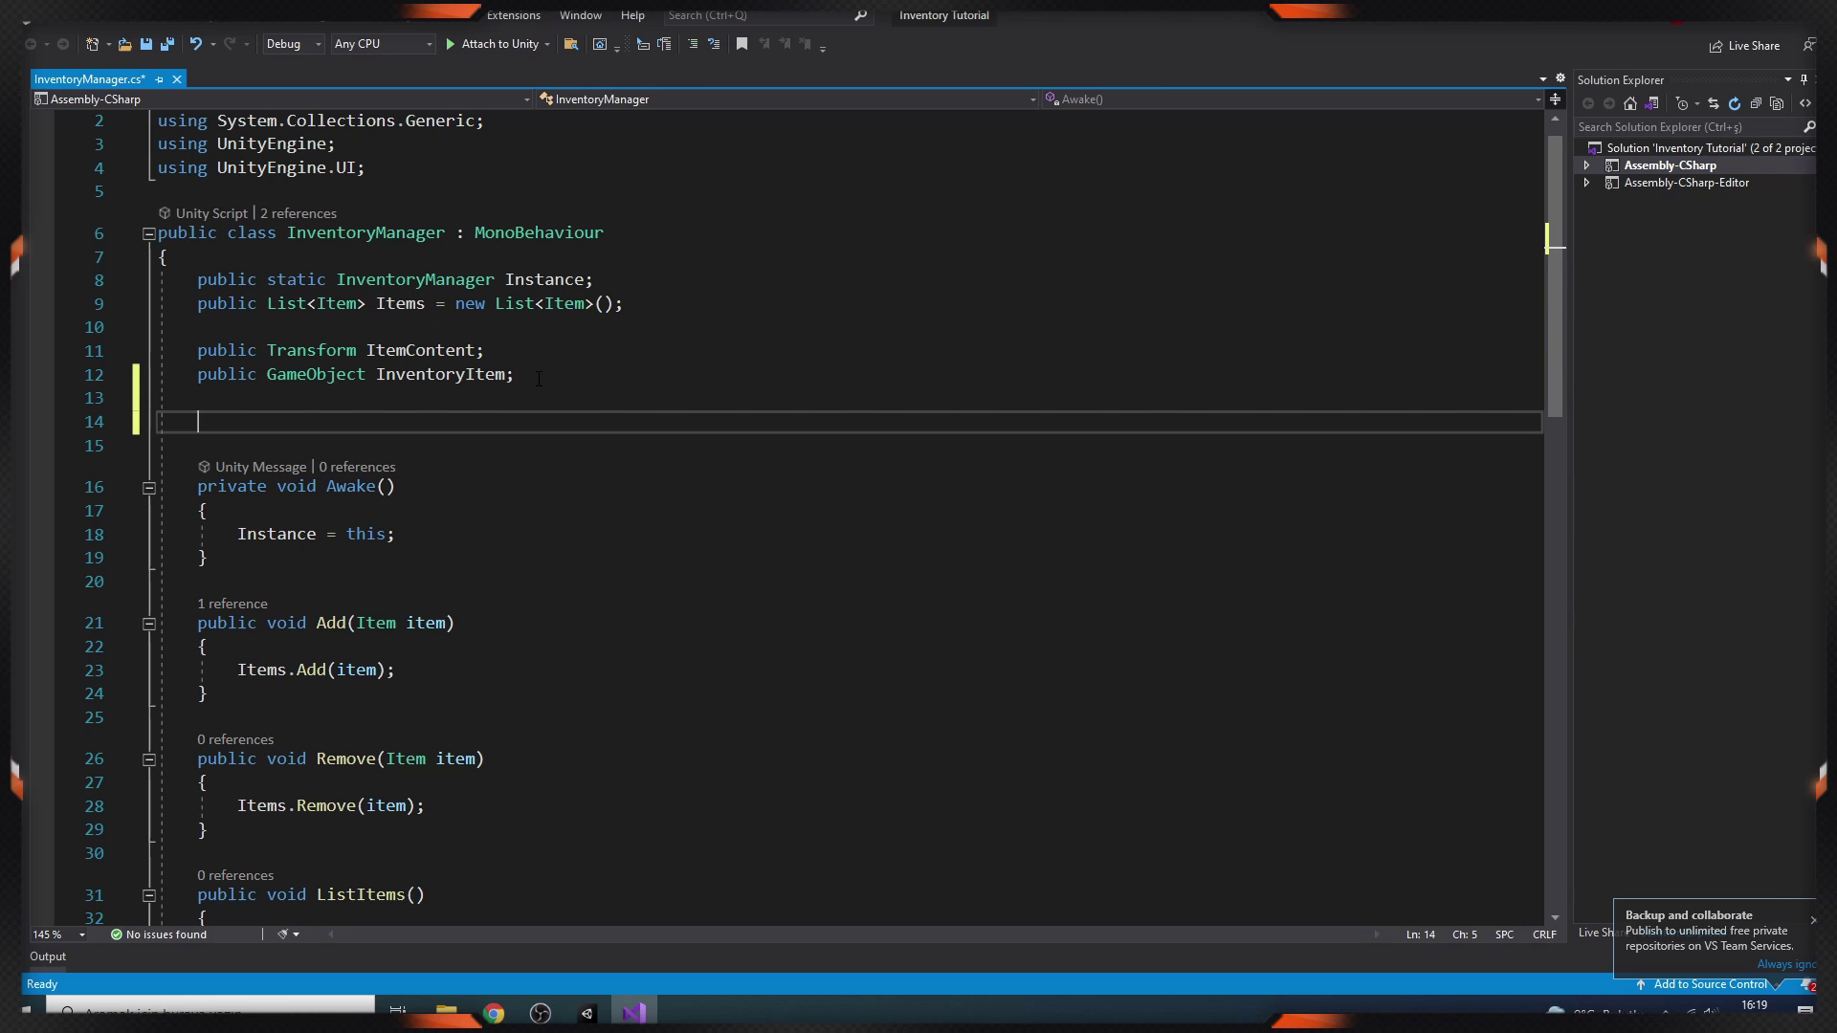
Declare public Toggle EnableRemove, save, and start a new method after ListItems.
type("p")
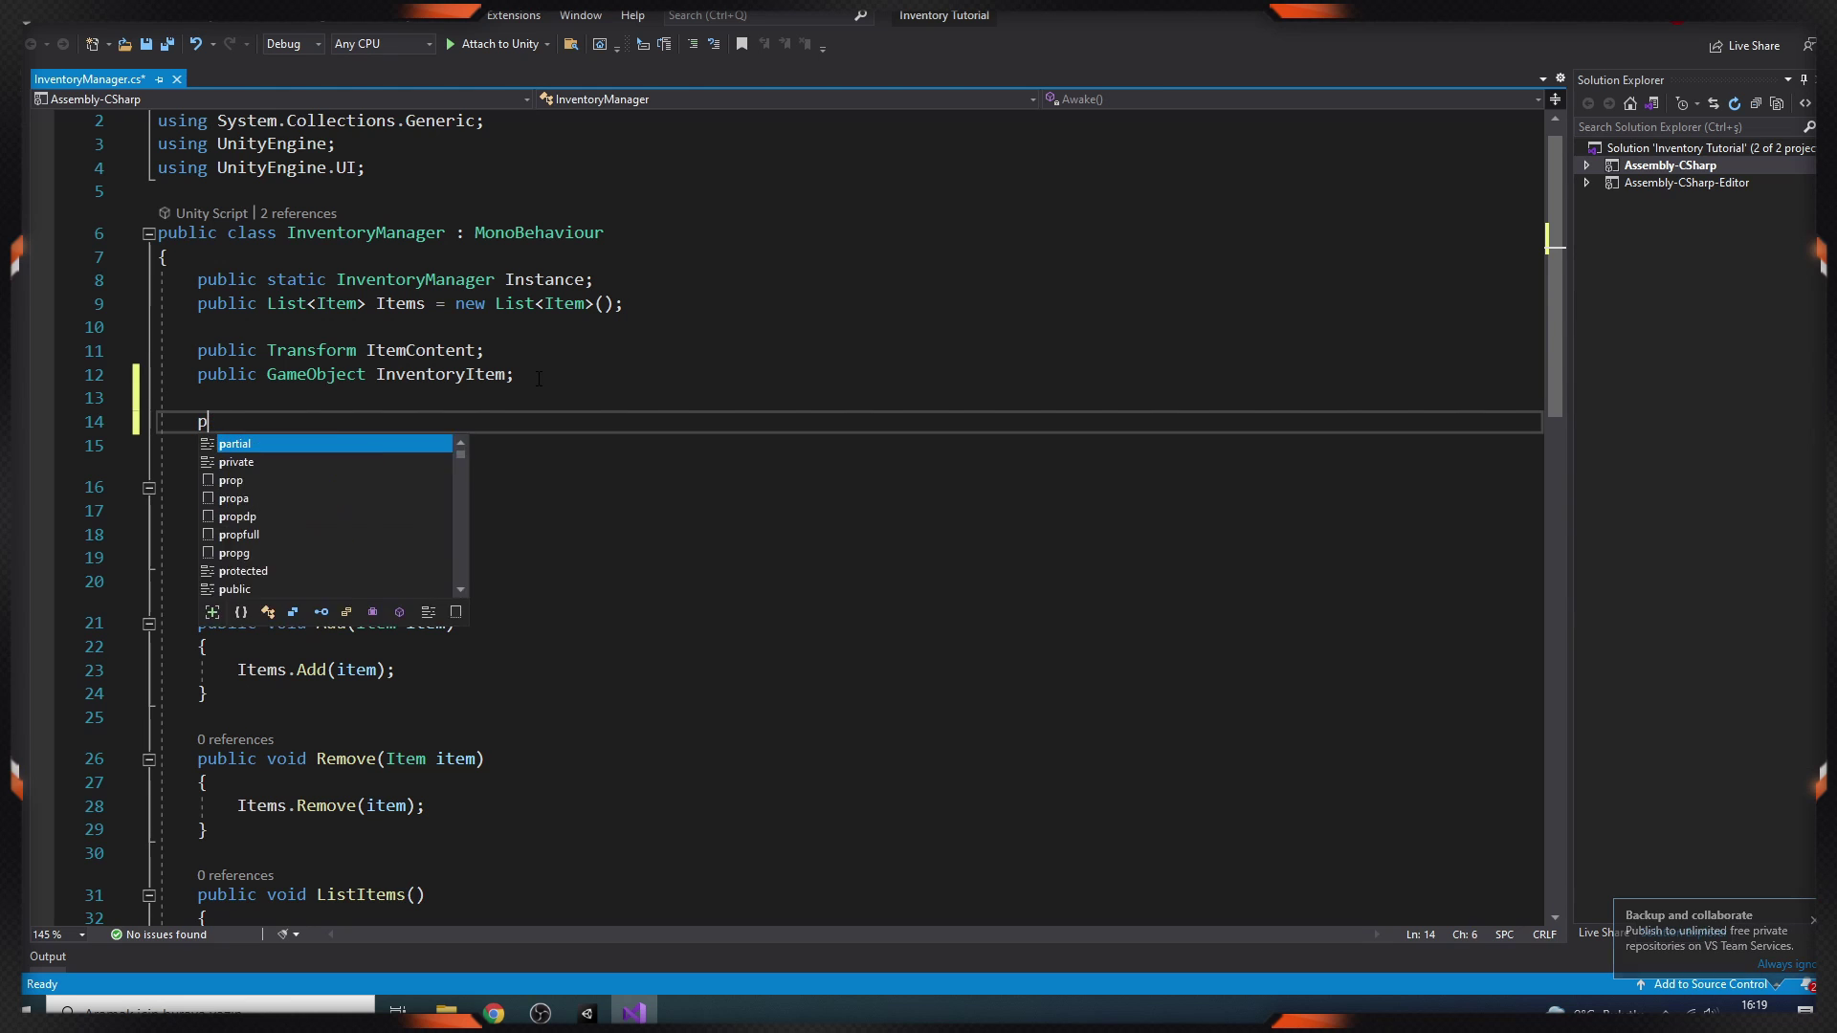
type("ublic Toggle EnableRemove;")
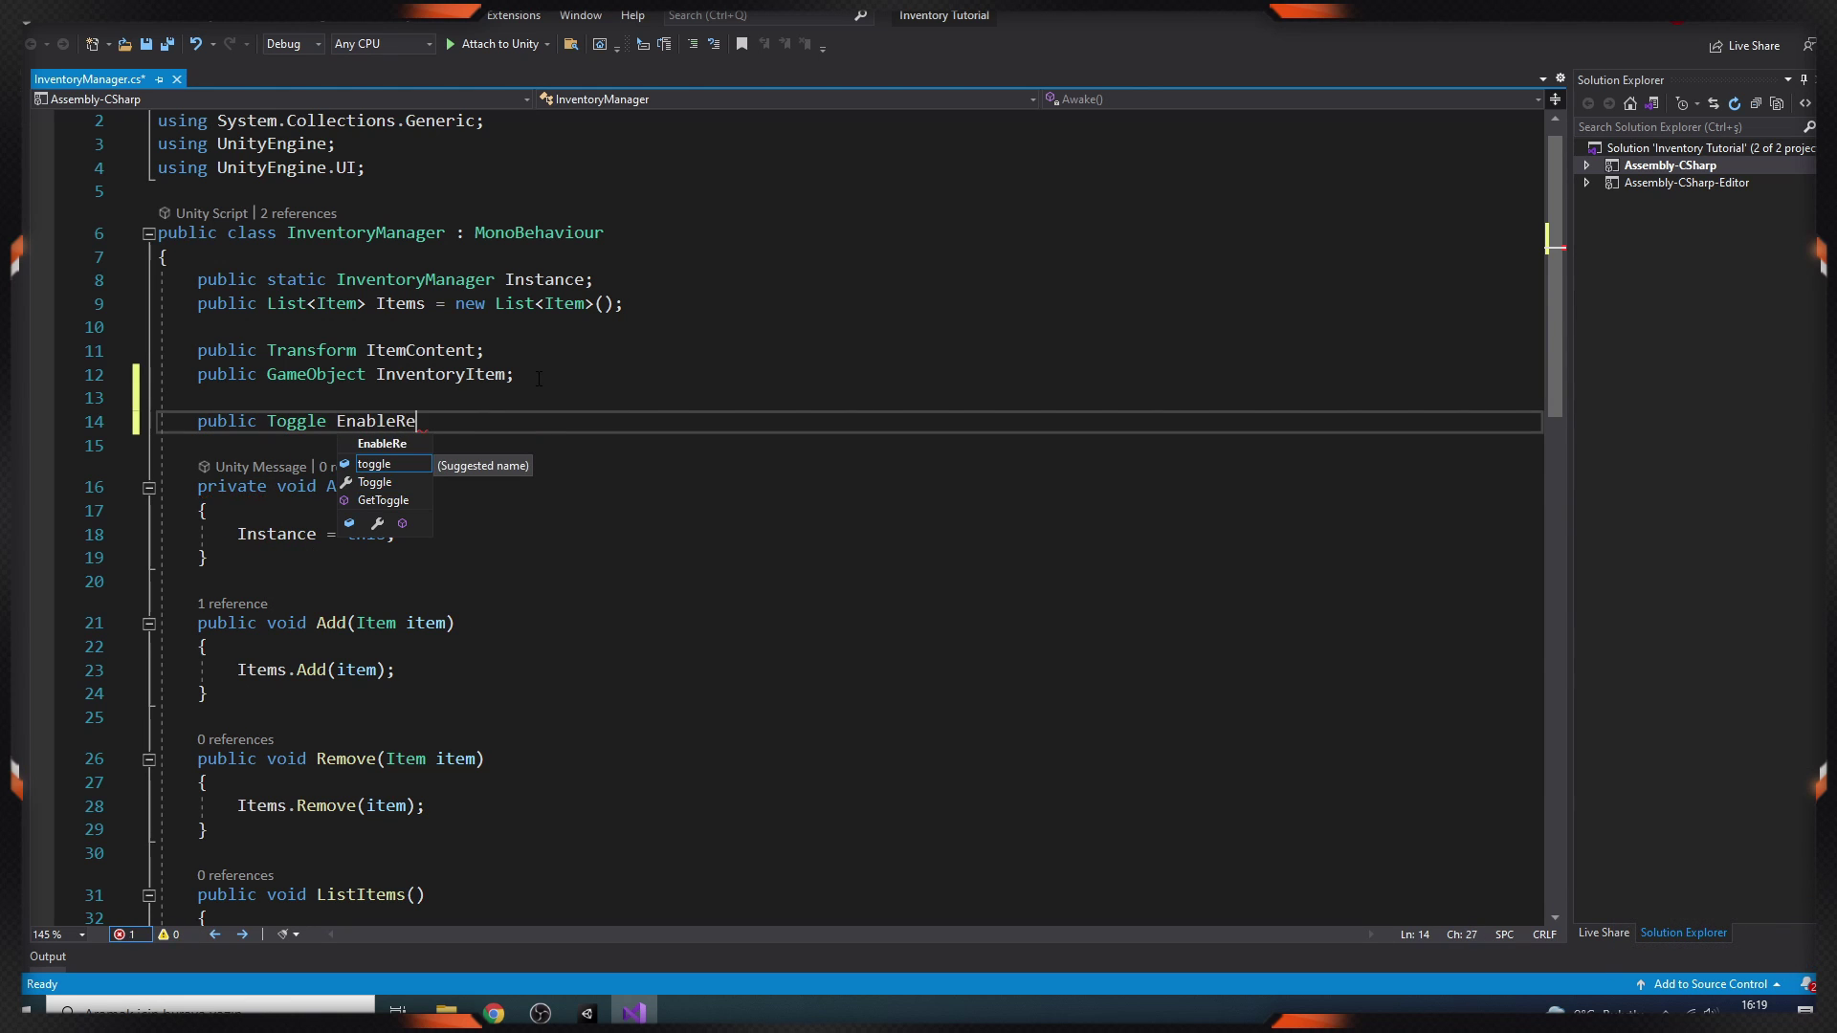
key("ctrl+s")
scroll(285, 668, "down", 8)
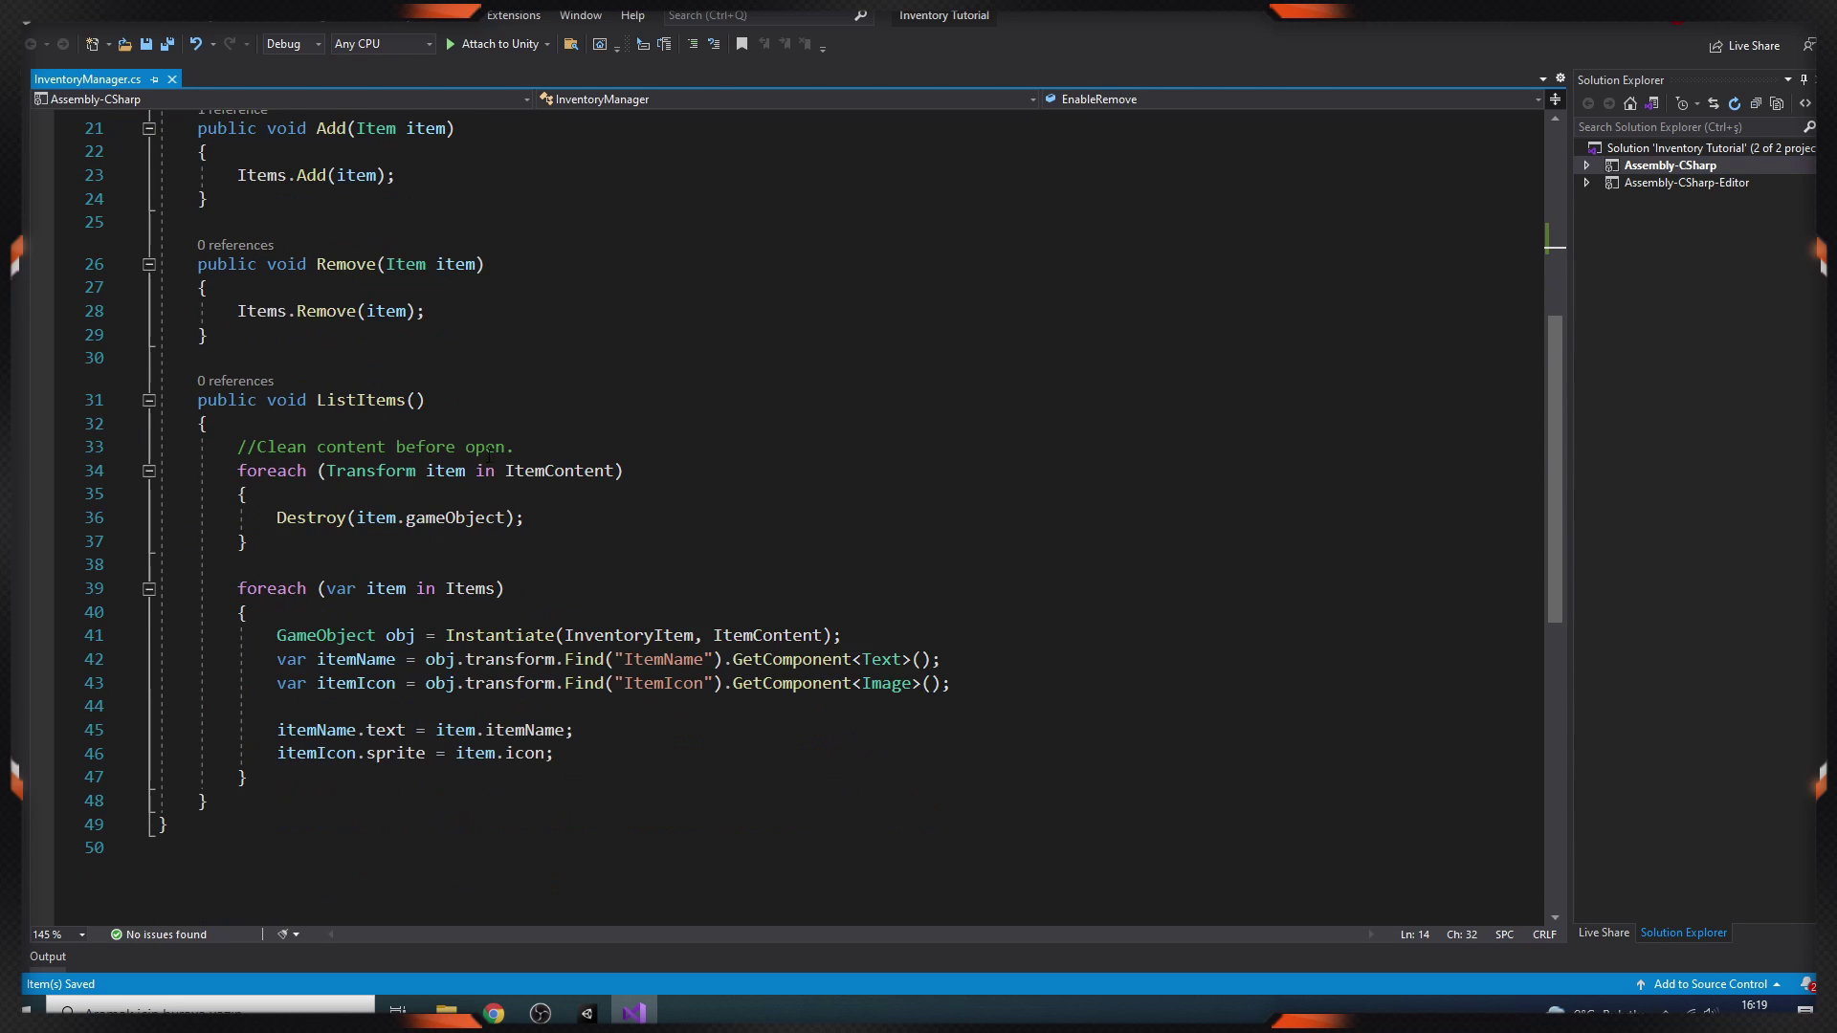
left_click(285, 668)
key("Return")
key("Return")
type("p")
Add an if on EnableRemove.isOn containing a foreach loop over ItemContent.
type("i")
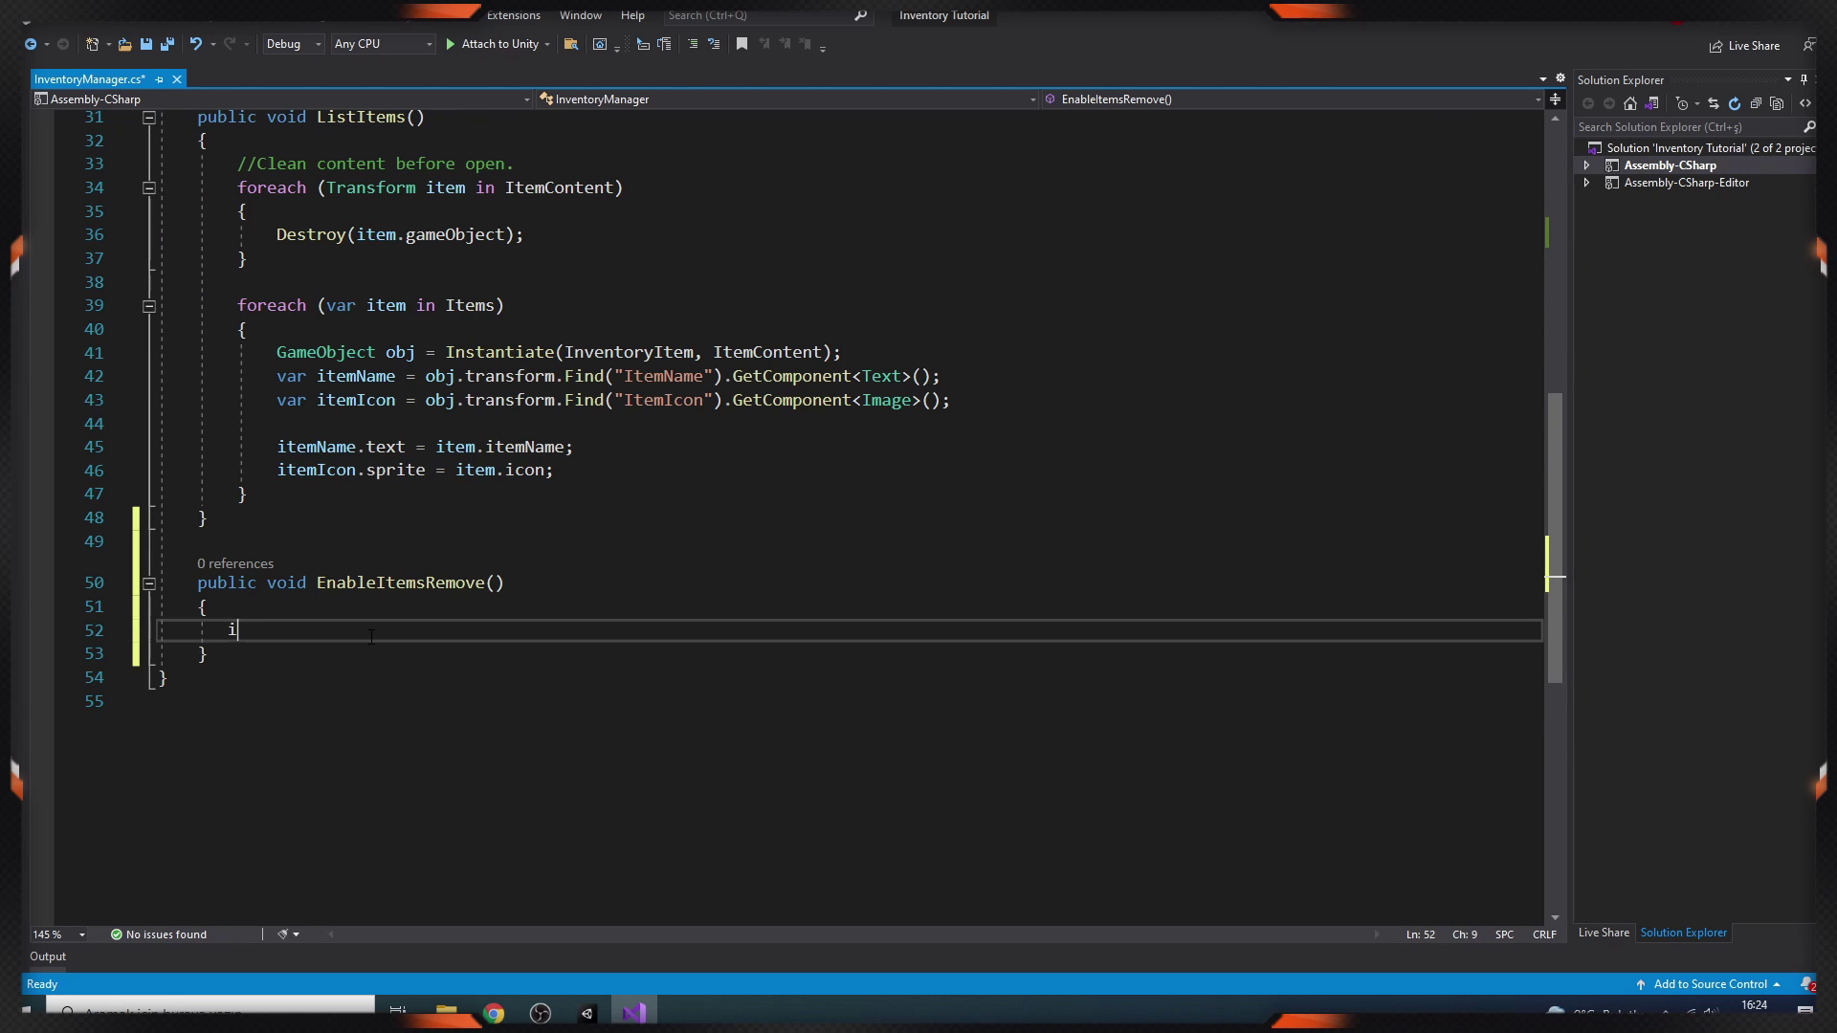
type("f(enableRemove.is")
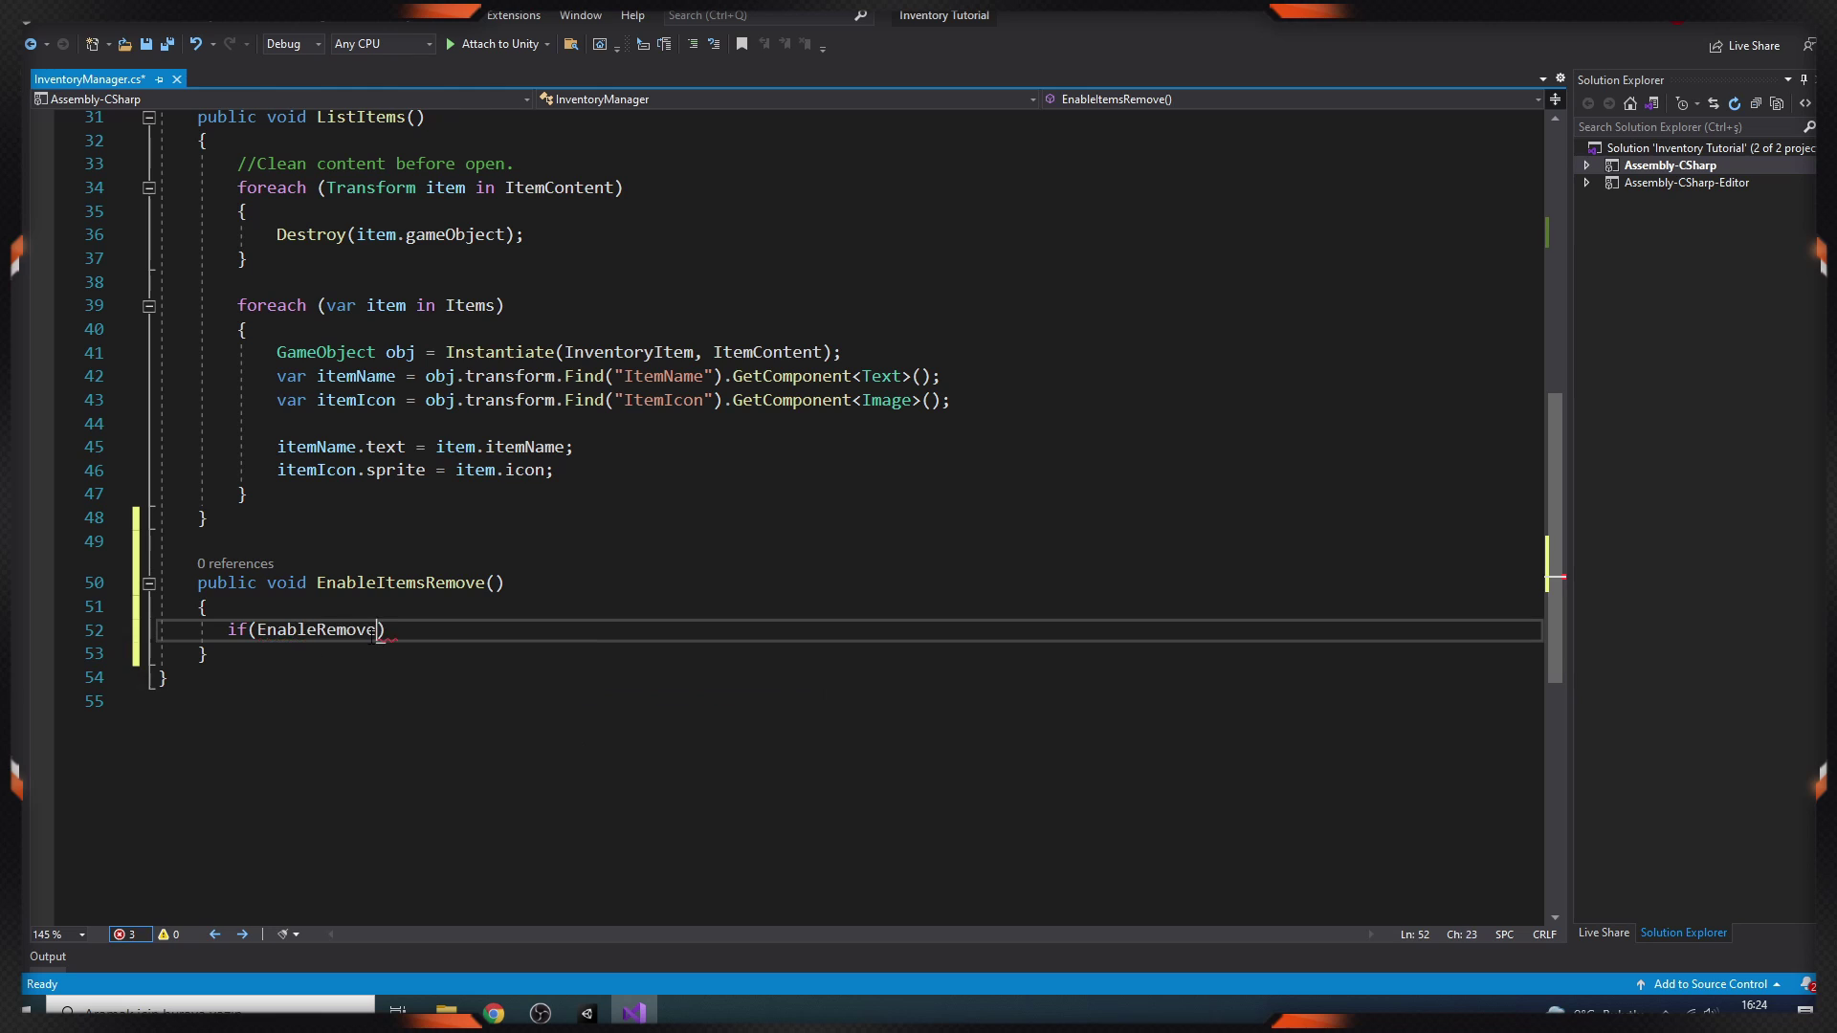
key("Return")
type("{")
key("Return")
type("foreach")
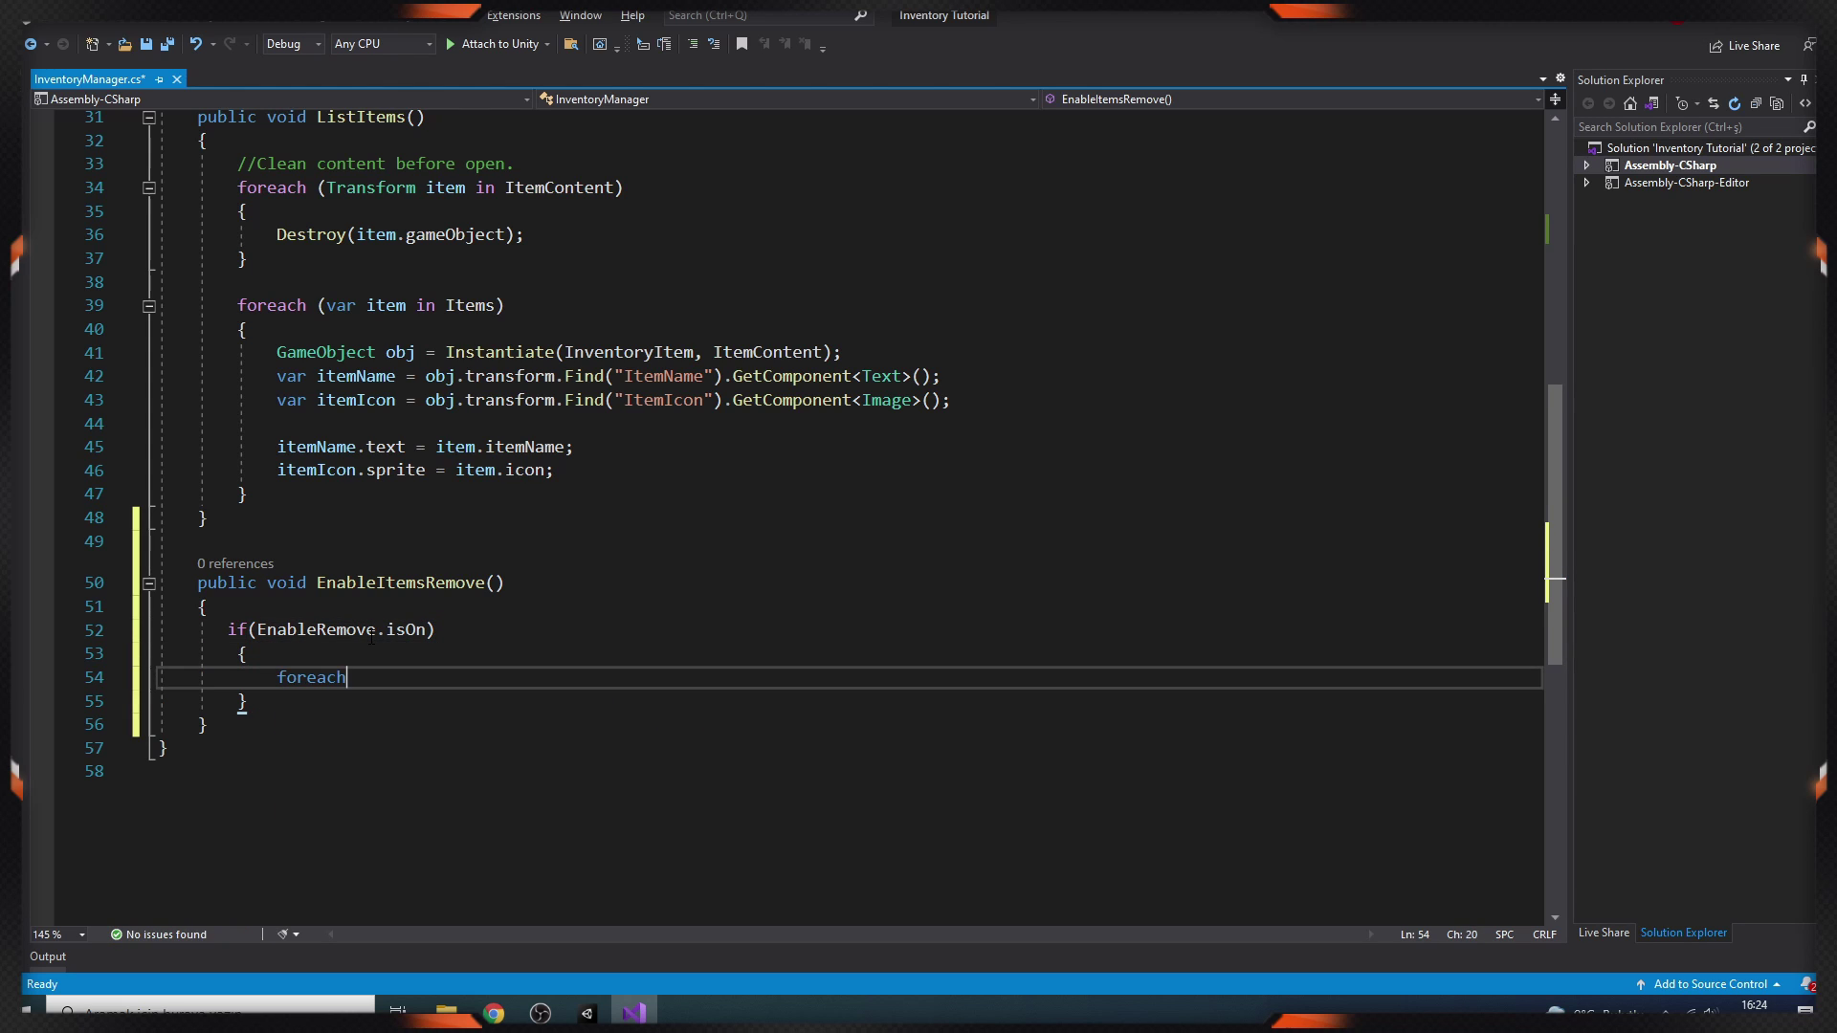
key("Tab")
key("Tab")
type("ite")
key("Down")
key("Down")
key("Down")
key("Return")
Make the loop use Transform item and call Find("RemoveButton").gameObject.SetActive(true).
left_click(869, 733)
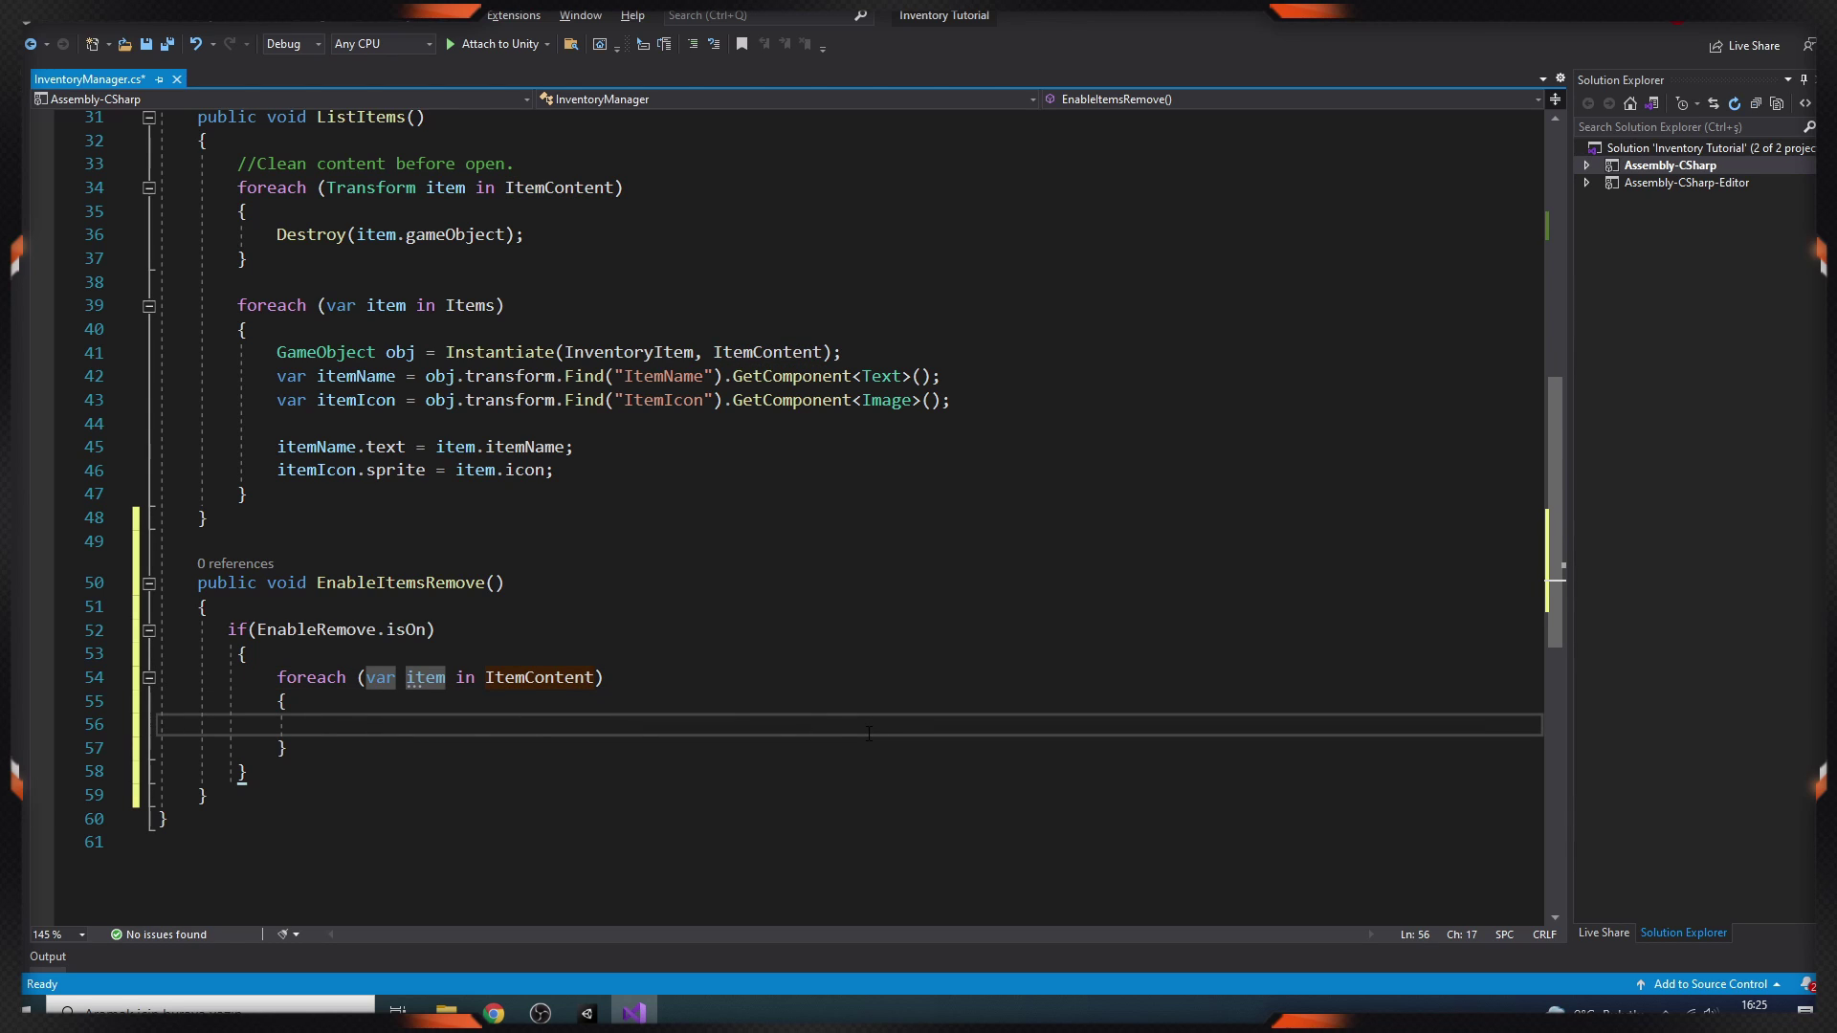
type("item.tr")
key("BackSpace")
key("BackSpace")
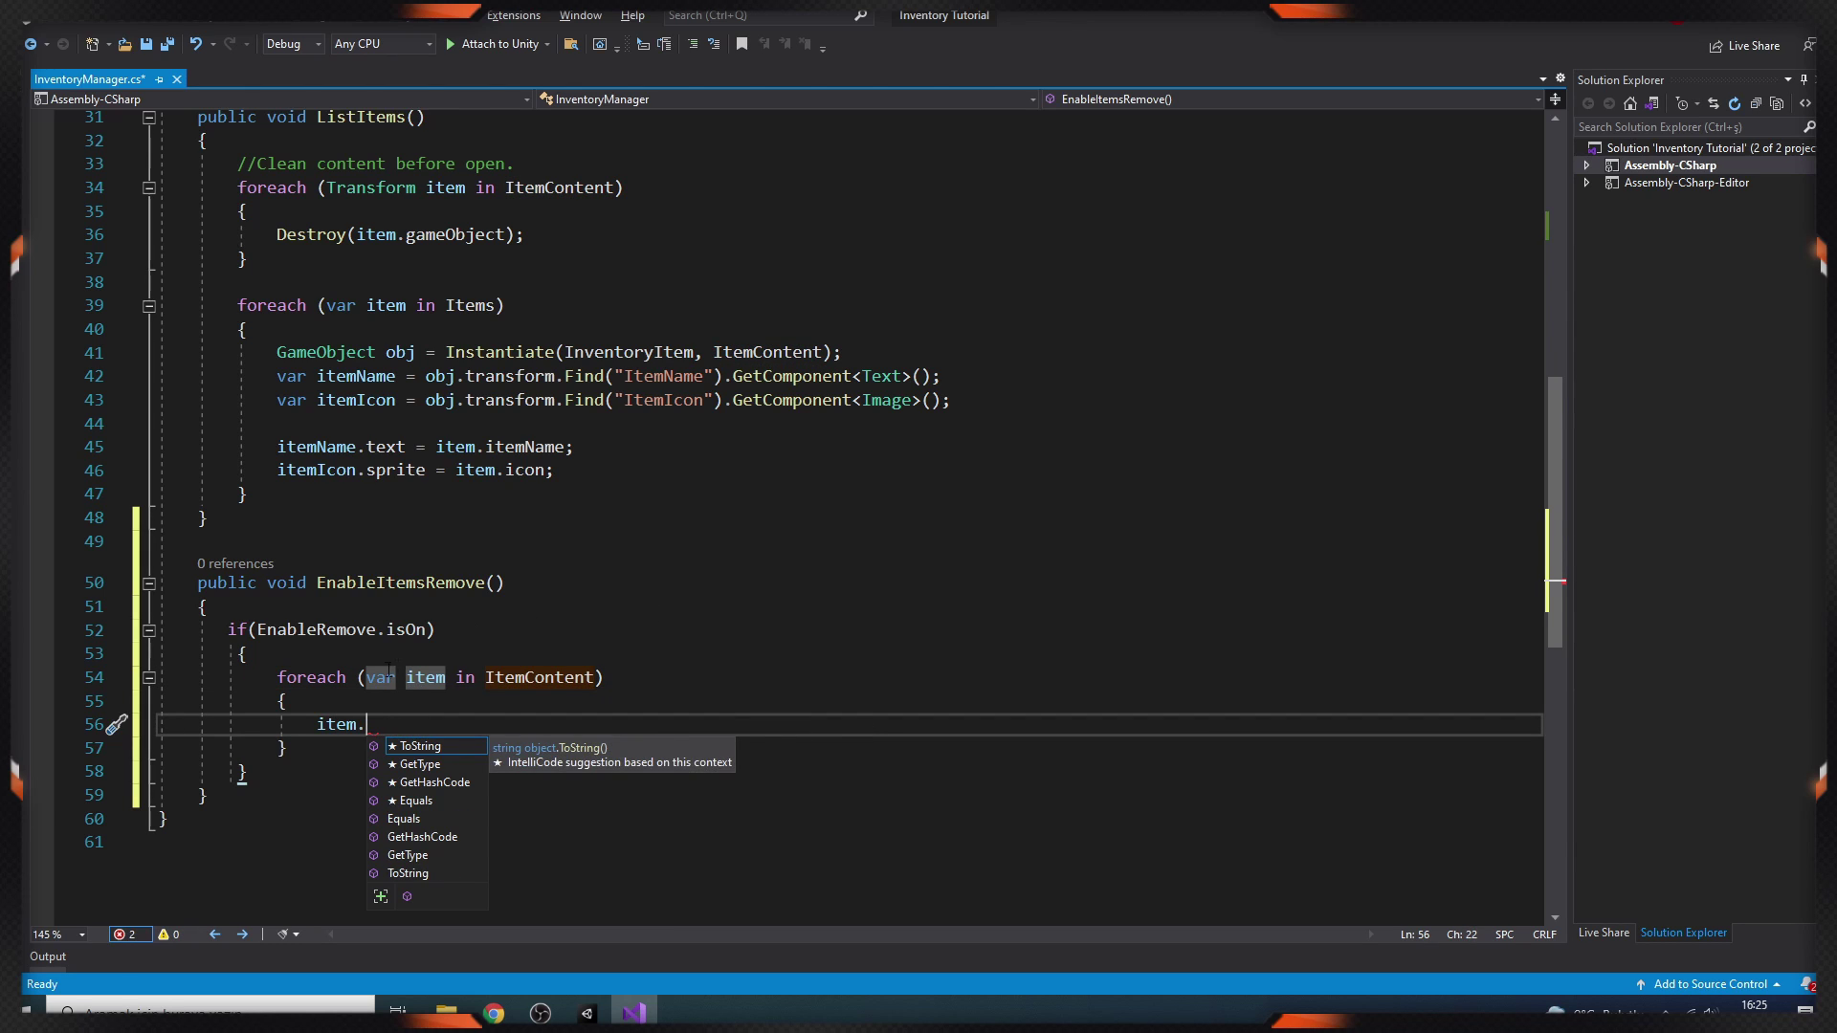
double_click(392, 674)
type("Transform")
left_click(688, 735)
type("Find(\"RemoveButton\").")
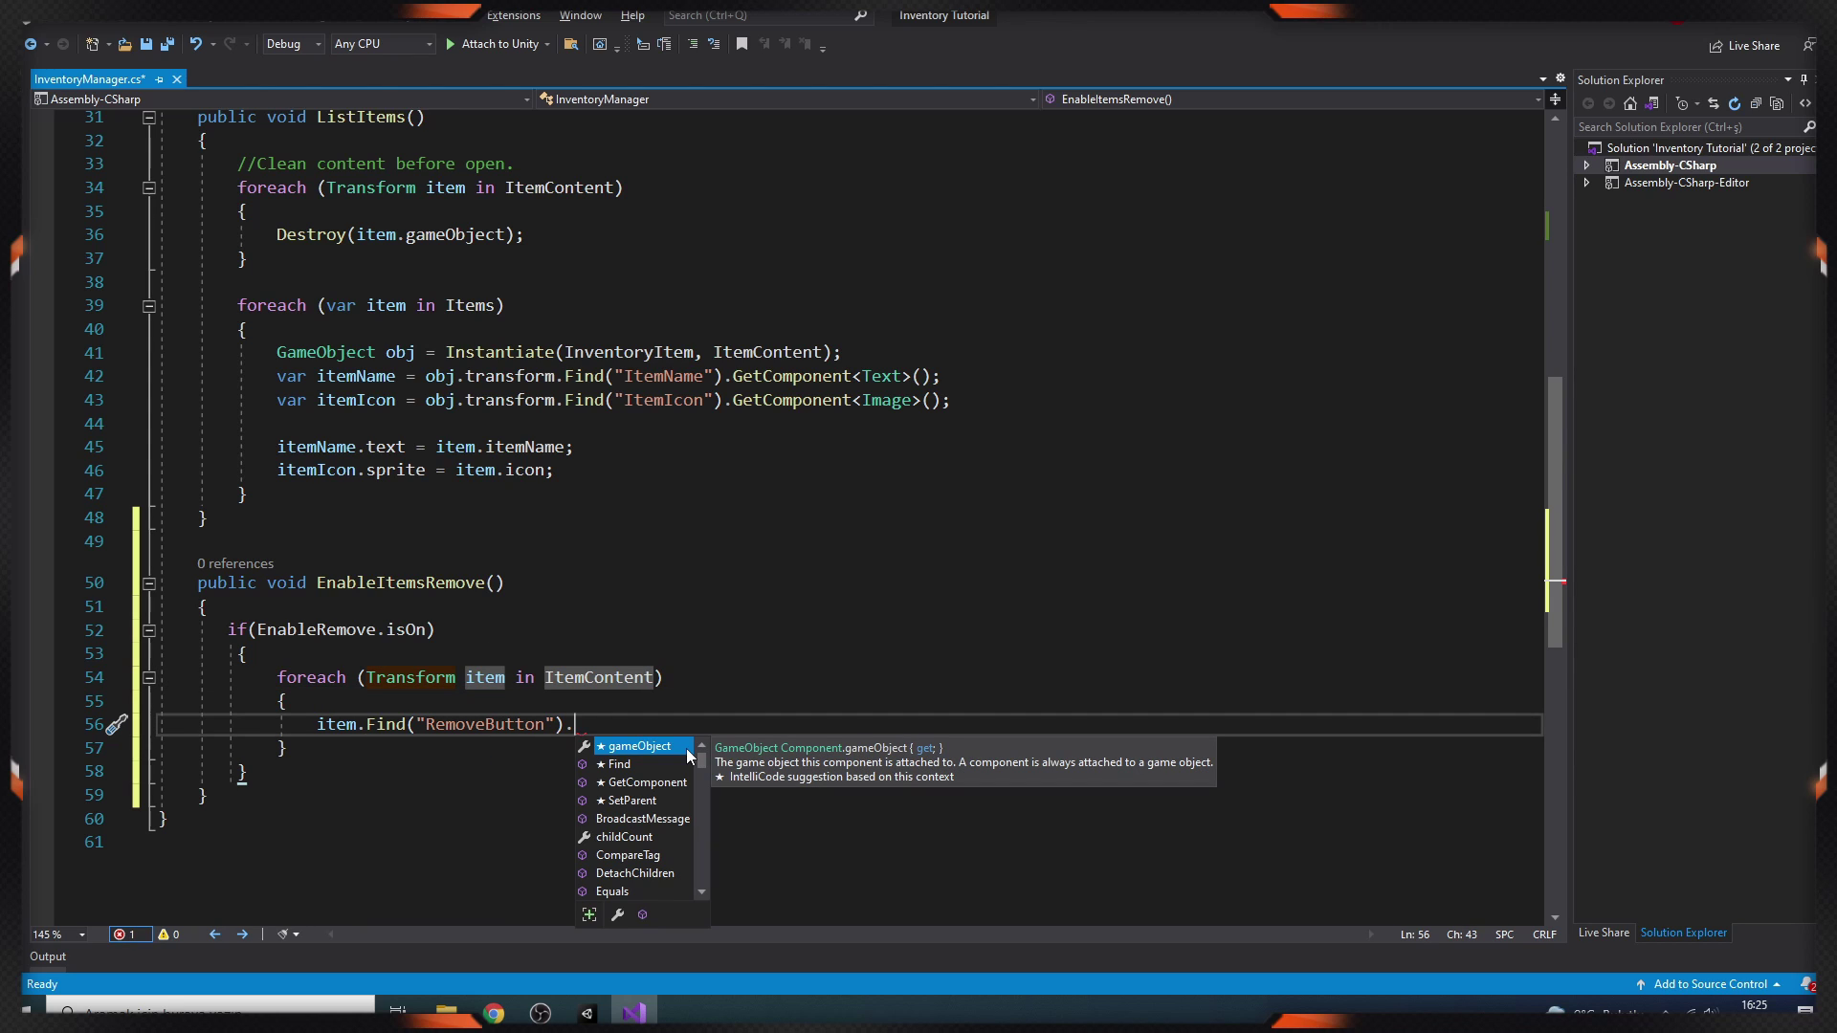
type("gameObject.SetActive(true);")
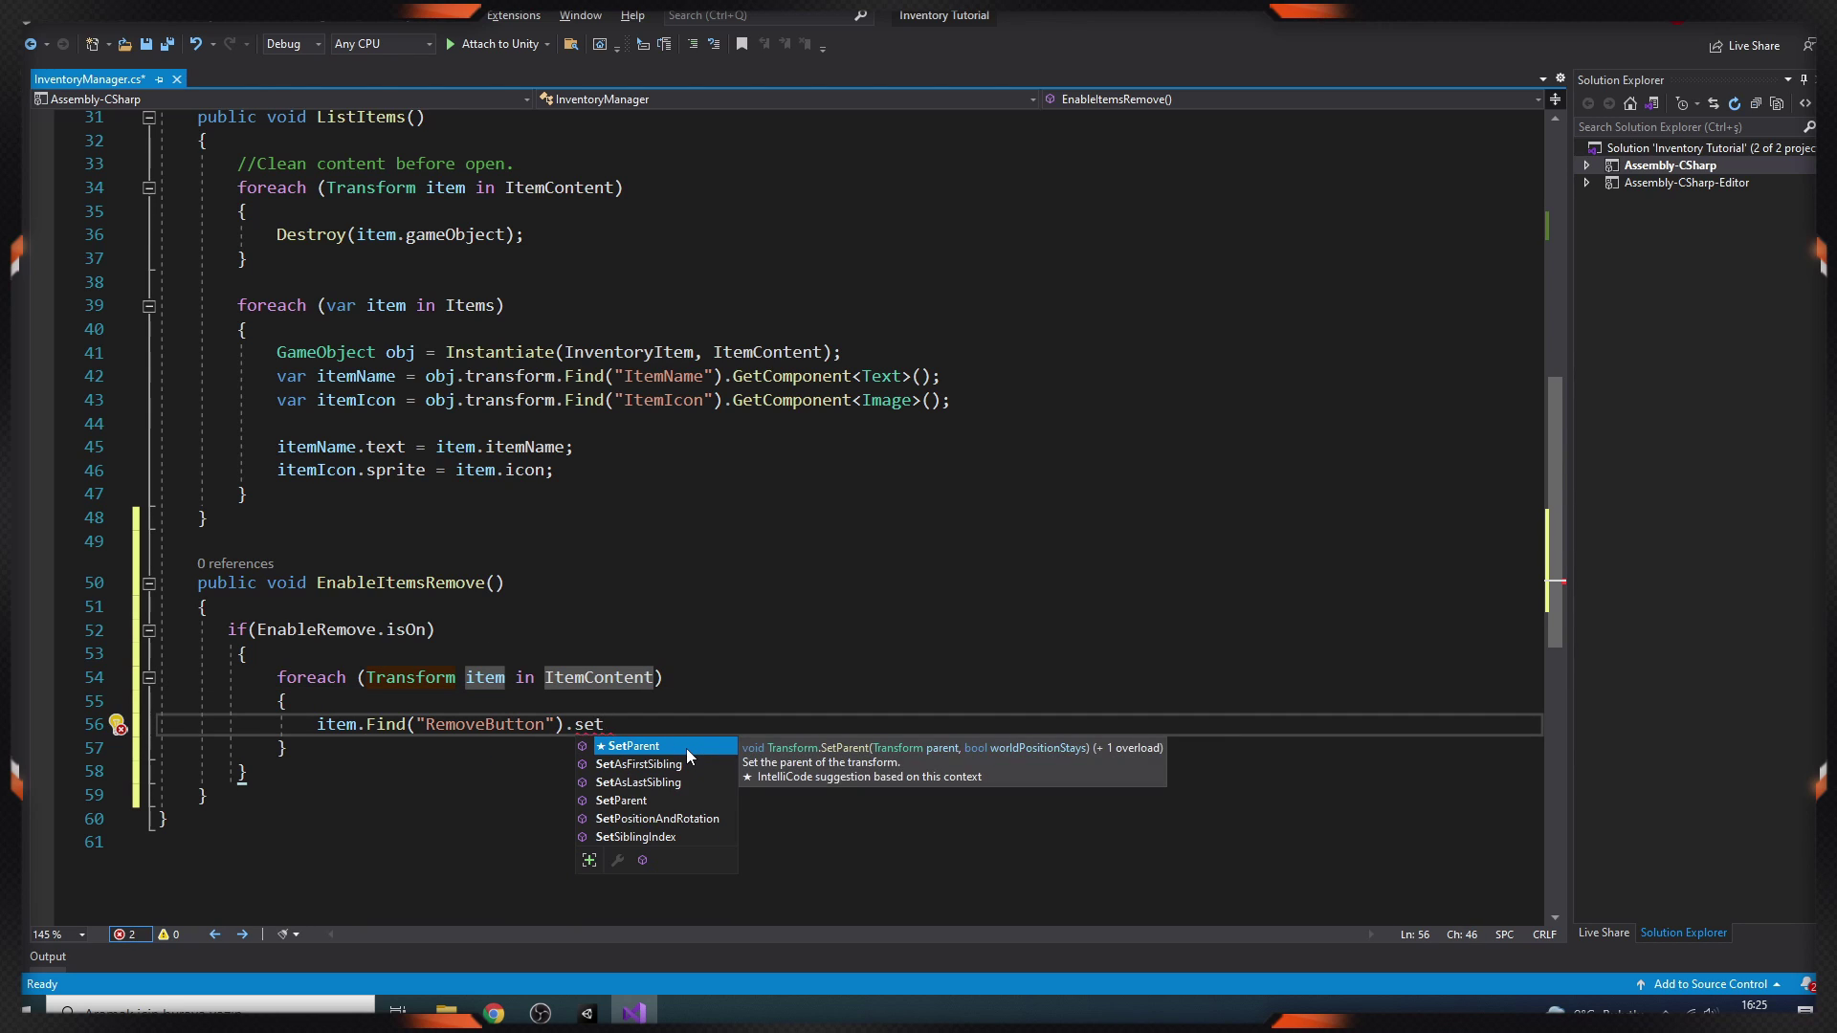
Add an else branch holding a copy of the foreach loop.
left_click(292, 776)
type("else")
key("Return")
type("{")
key("Return")
left_click_drag(277, 676, 288, 750)
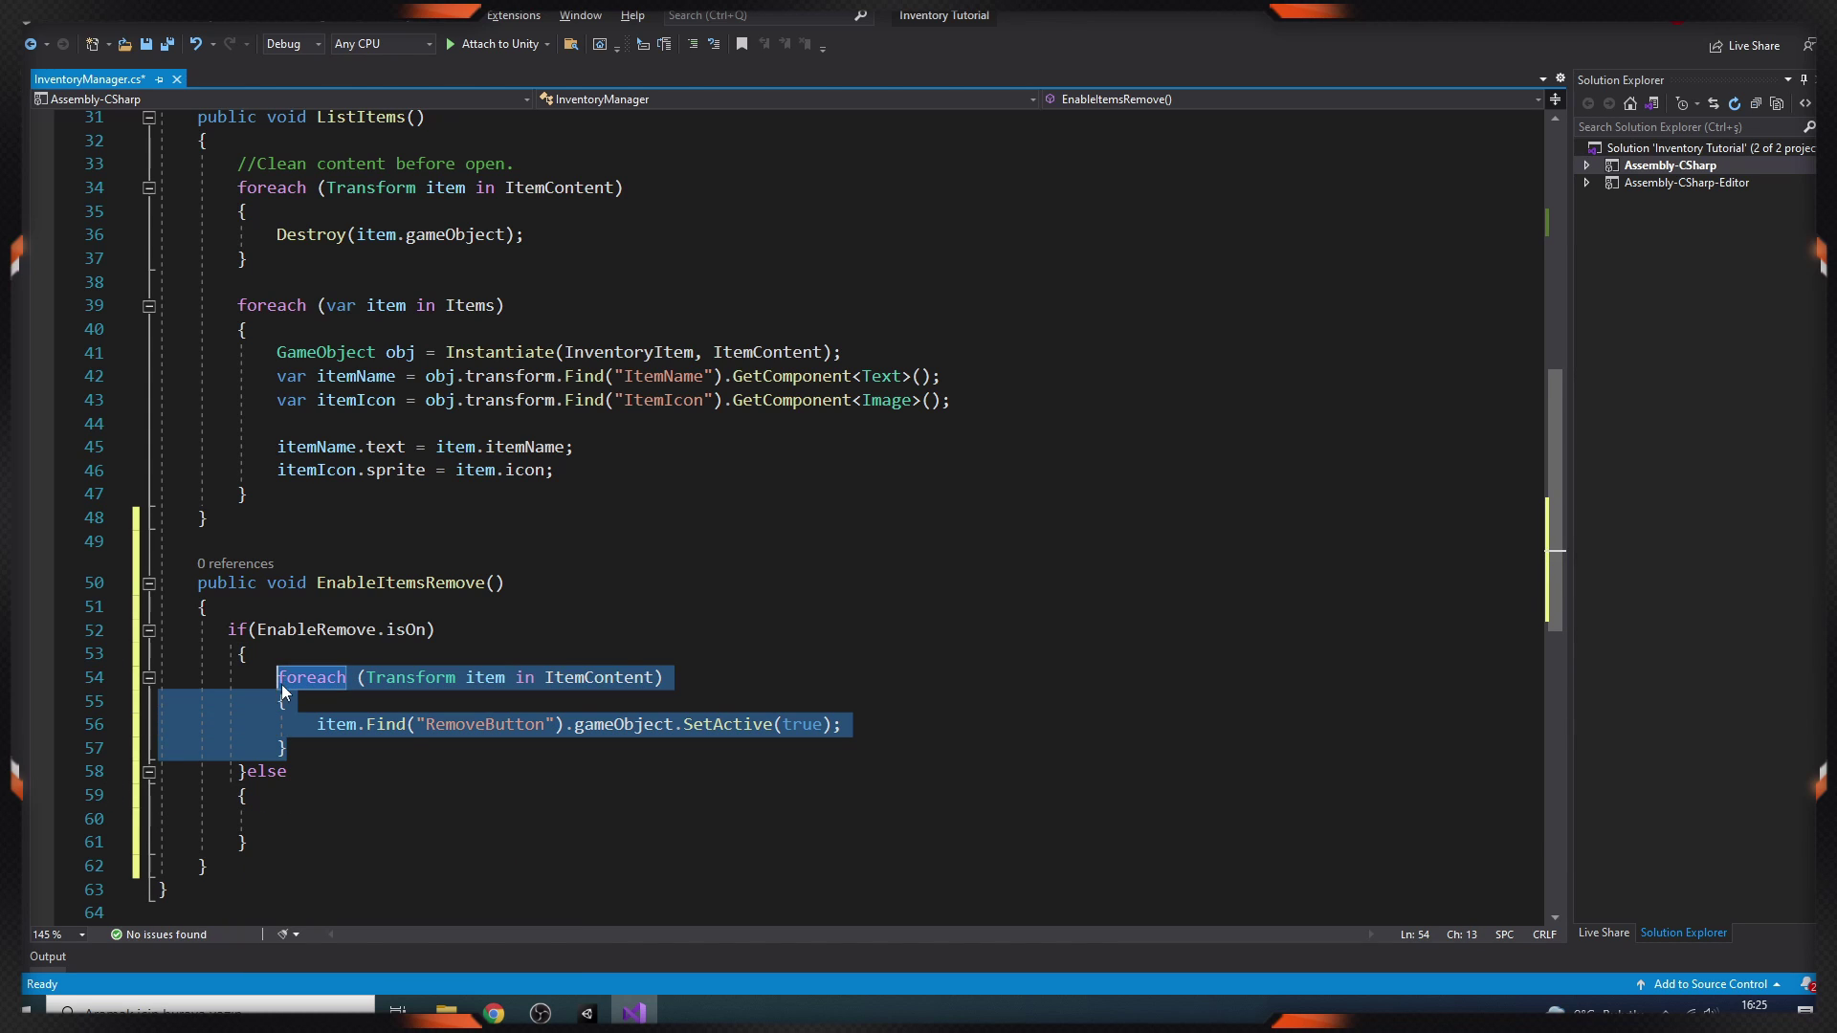
key("ctrl+c")
left_click(278, 819)
key("ctrl+v")
Change the else loop's SetActive argument to false and save the script.
scroll(697, 866, "down", 2)
double_click(806, 748)
type("false")
left_click(551, 797)
key("ctrl+s")
left_click(588, 1013)
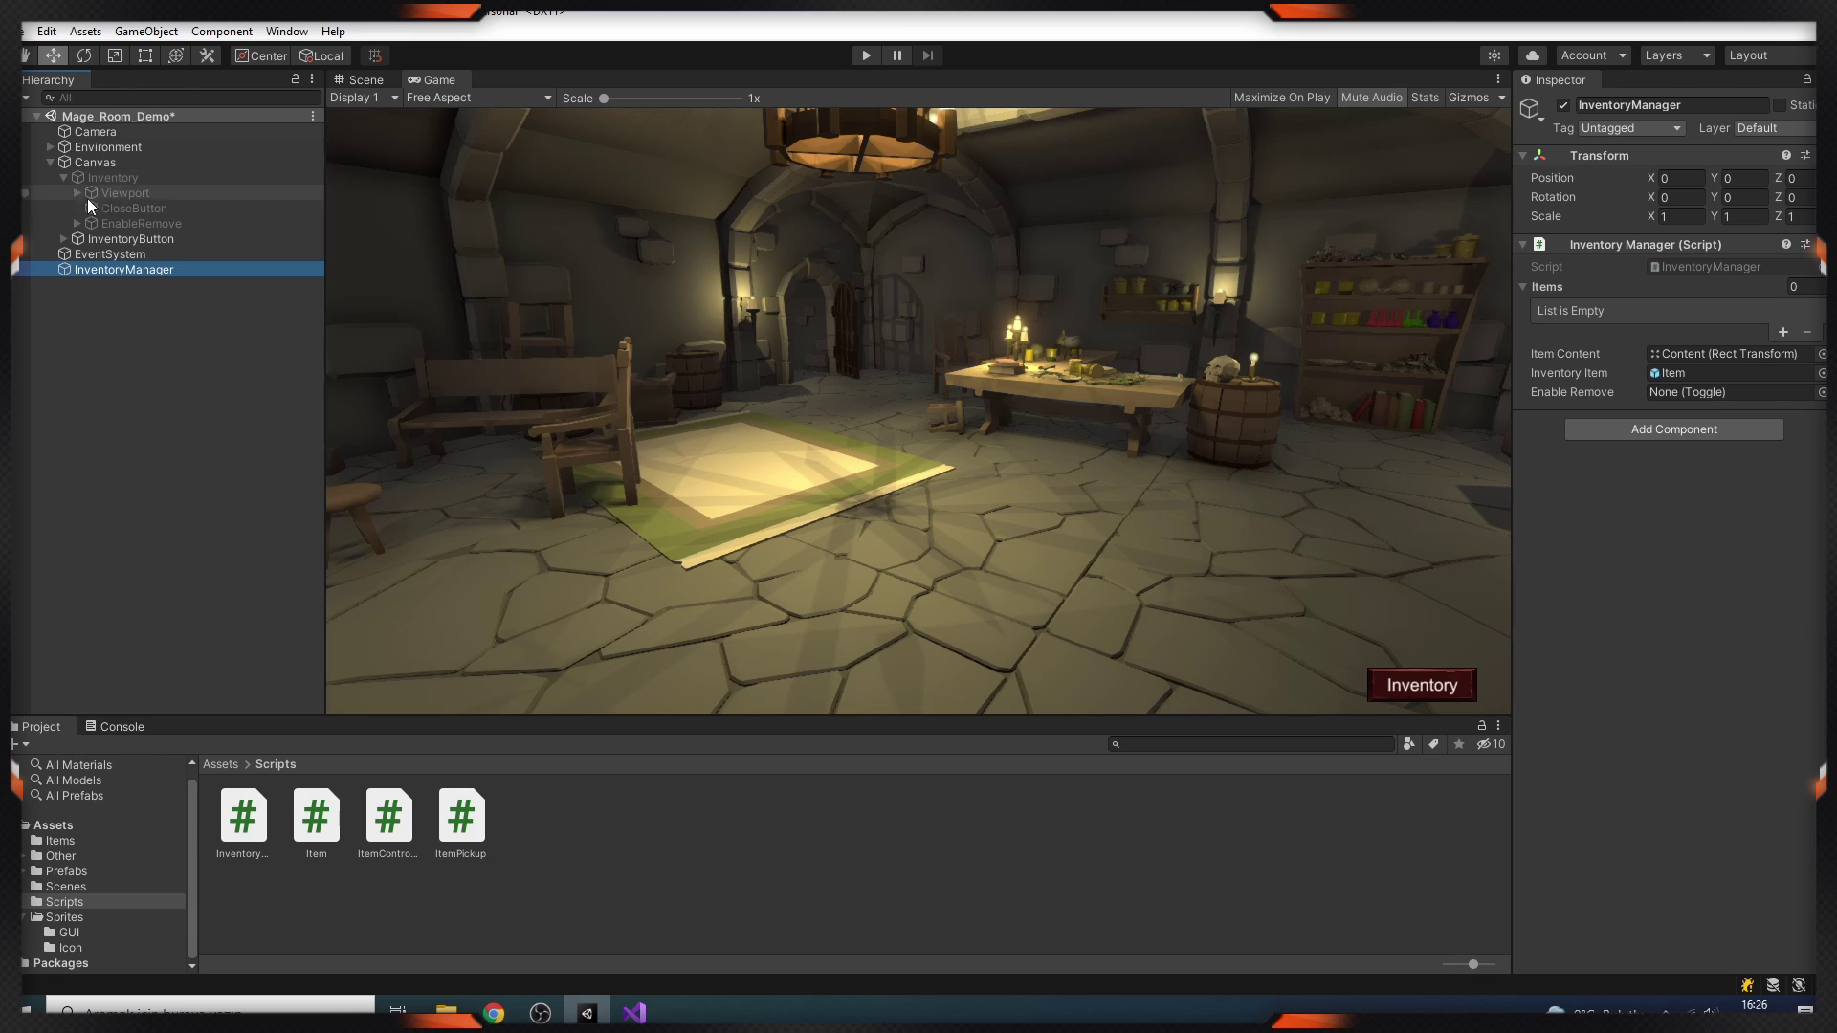
Assign EnableRemove to InventoryManager and place Book, Potion_Green and Potion_Red in the scene.
left_click_drag(1350, 328, 1690, 395)
left_click(81, 872)
left_click_drag(330, 836, 143, 285)
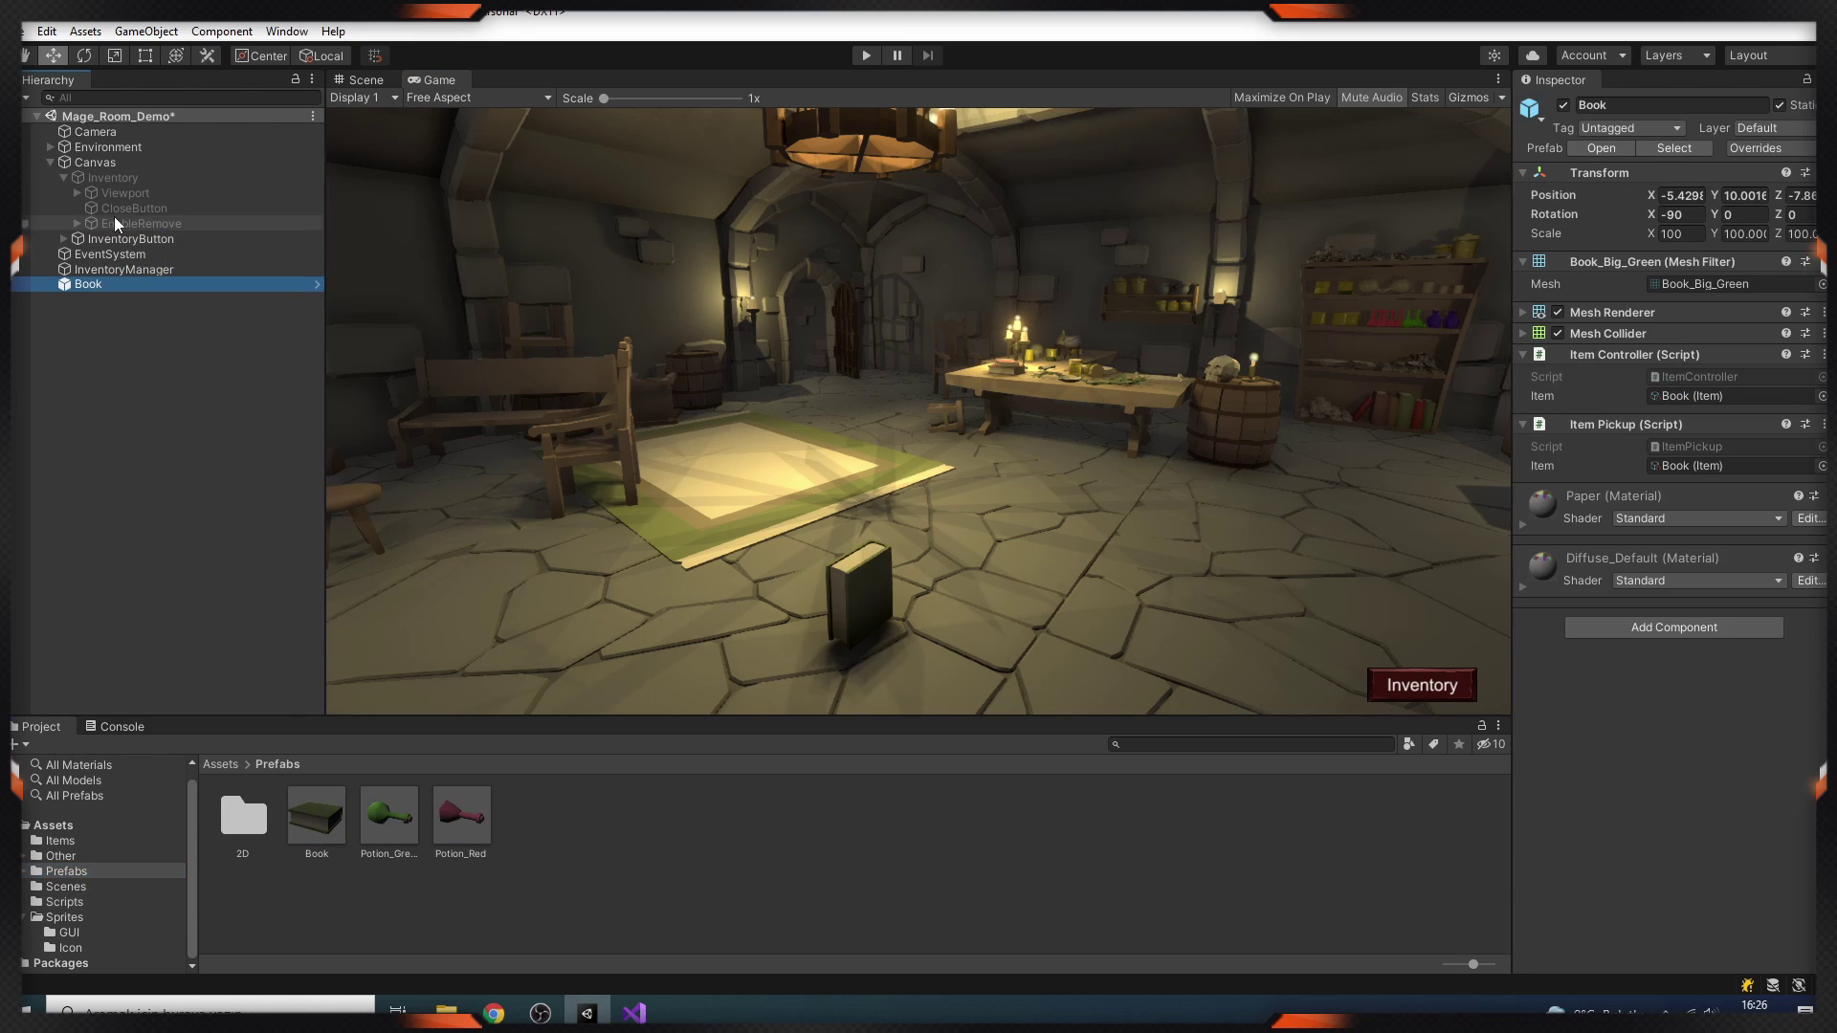
left_click_drag(231, 635, 192, 479)
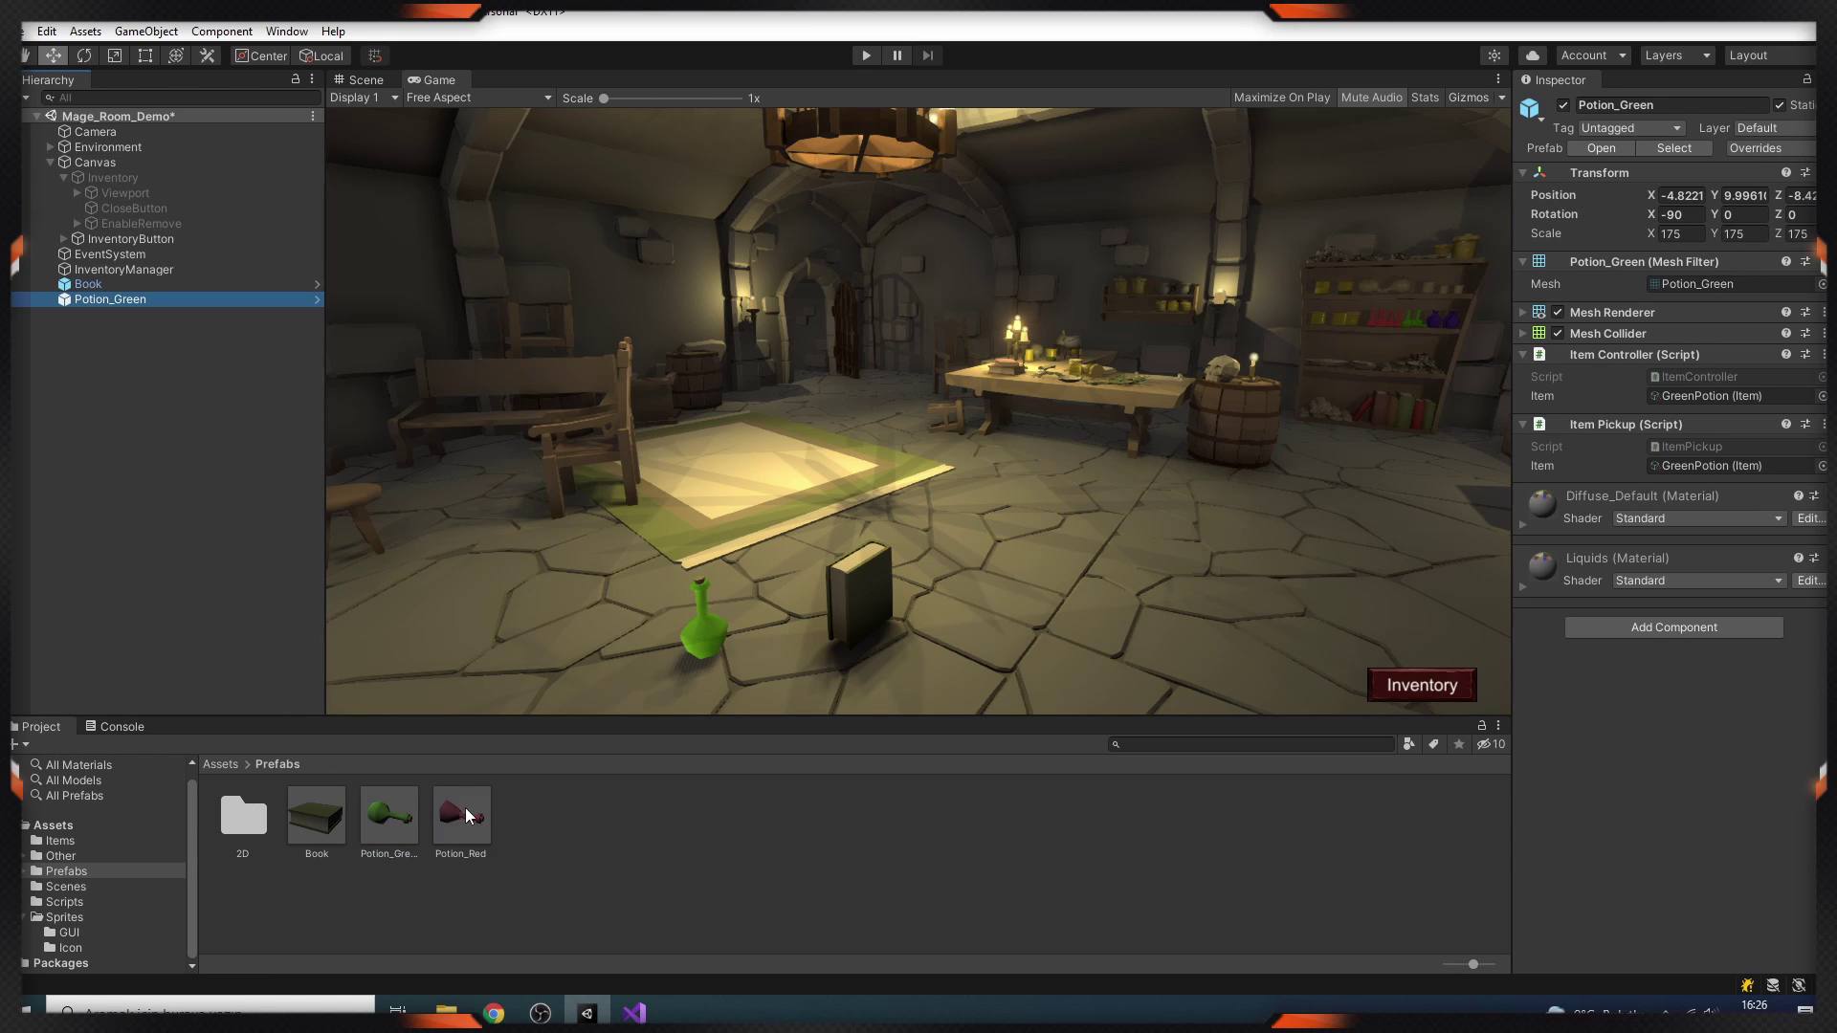
left_click_drag(461, 815, 192, 479)
Add an On Value Changed action on EnableRemove targeting InventoryManager.
left_click(140, 223)
scroll(1674, 478, "down", 2)
left_click(1771, 739)
left_click_drag(125, 268, 1574, 711)
left_click(1713, 691)
Set the toggle to call EnableItemsRemove(), then play and collect the Book and red potion.
mouse_move(1687, 784)
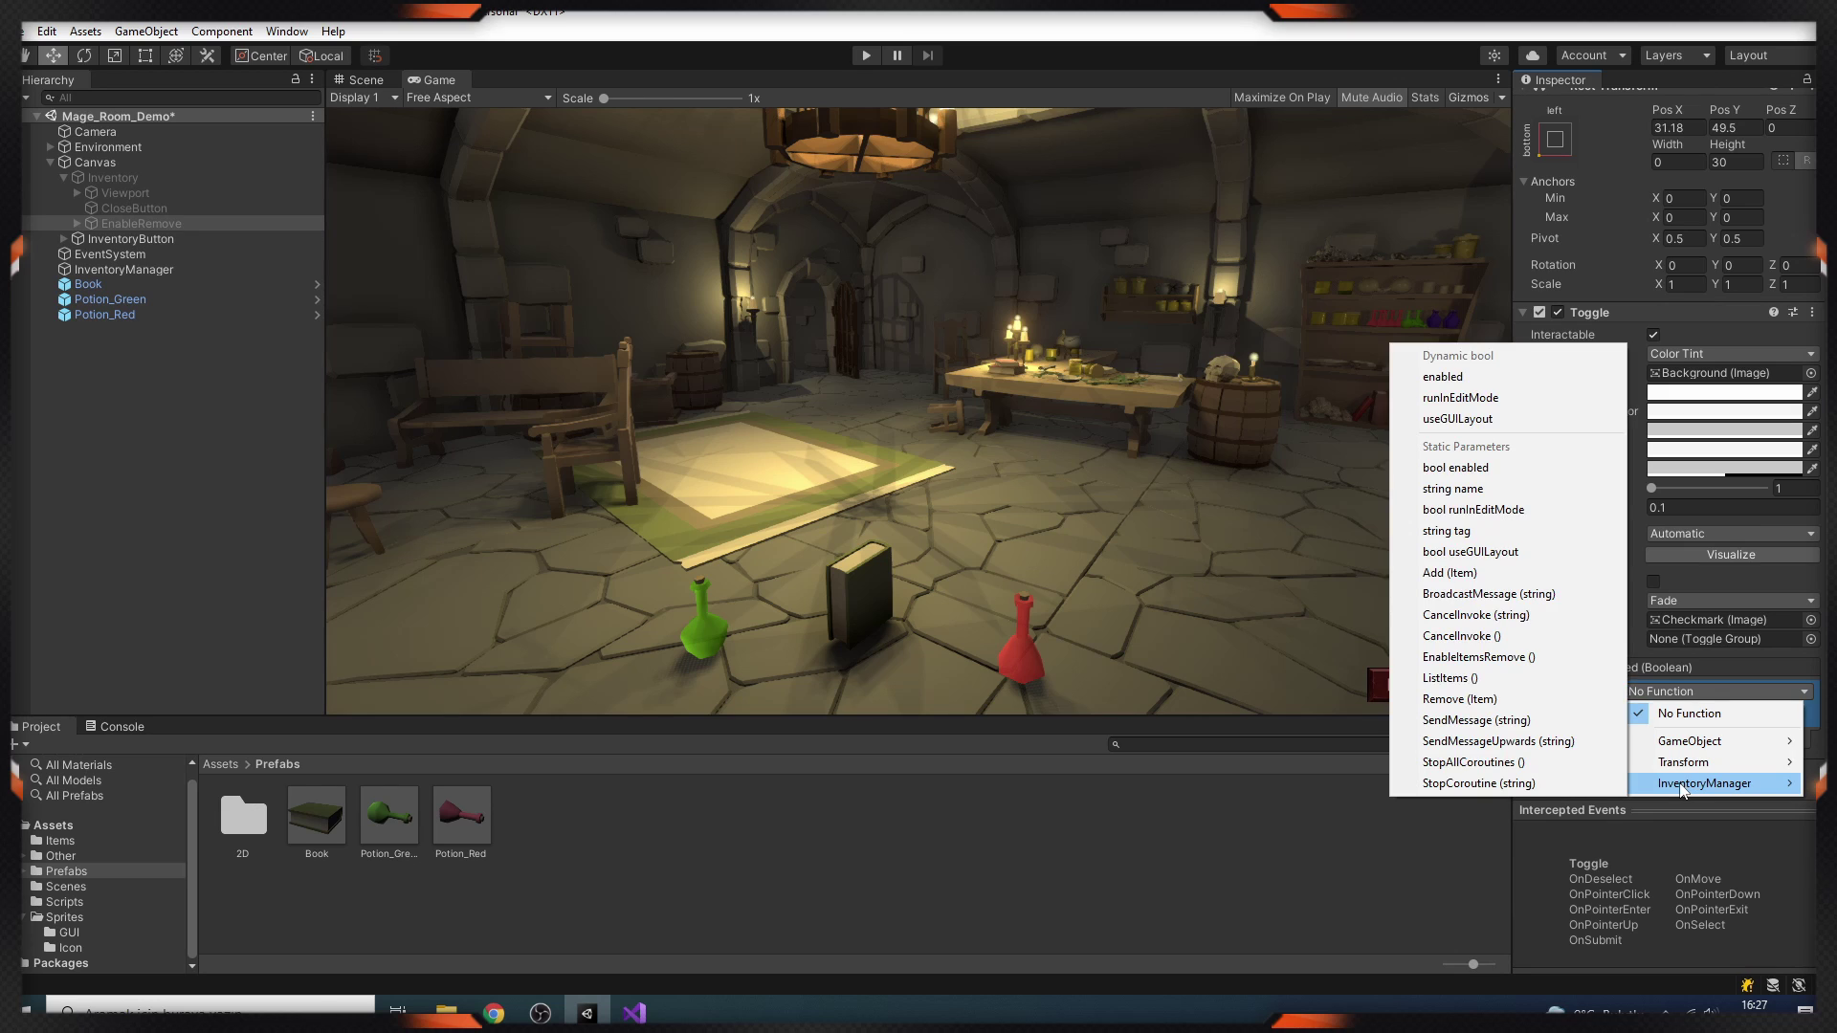
left_click(1478, 658)
left_click(864, 55)
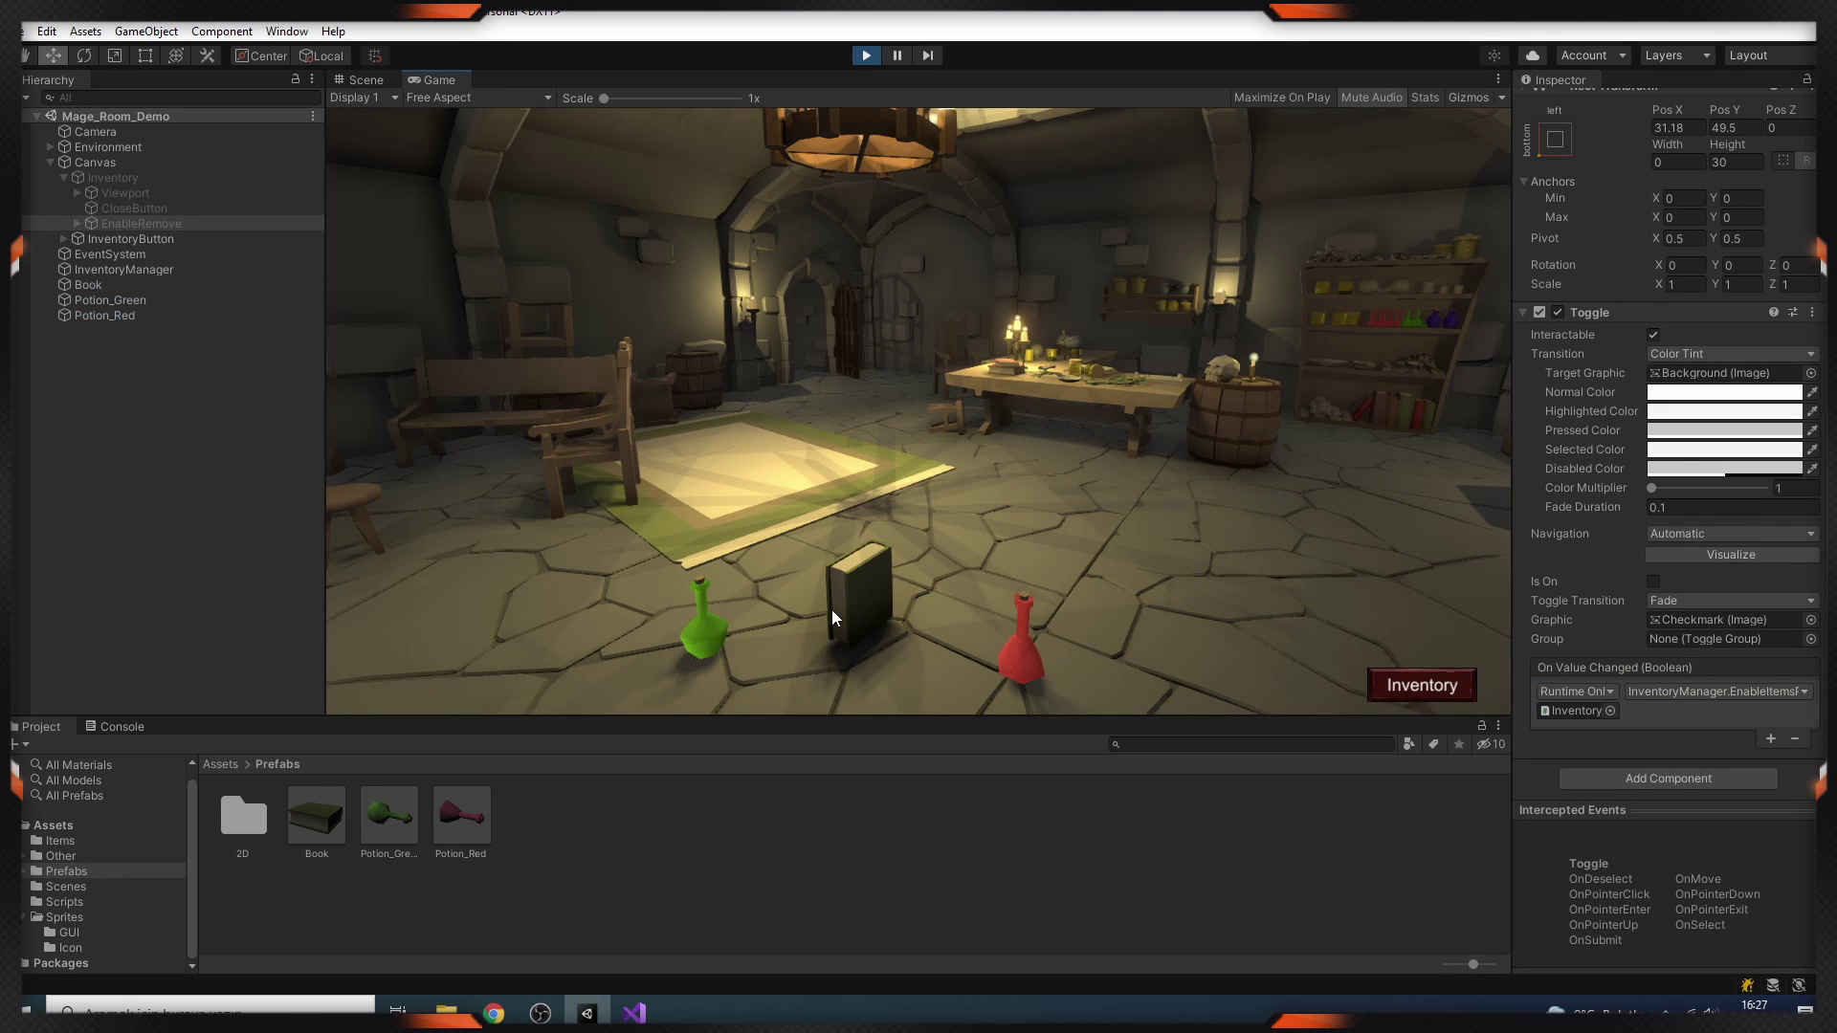
left_click(838, 608)
left_click(1028, 681)
left_click(1440, 685)
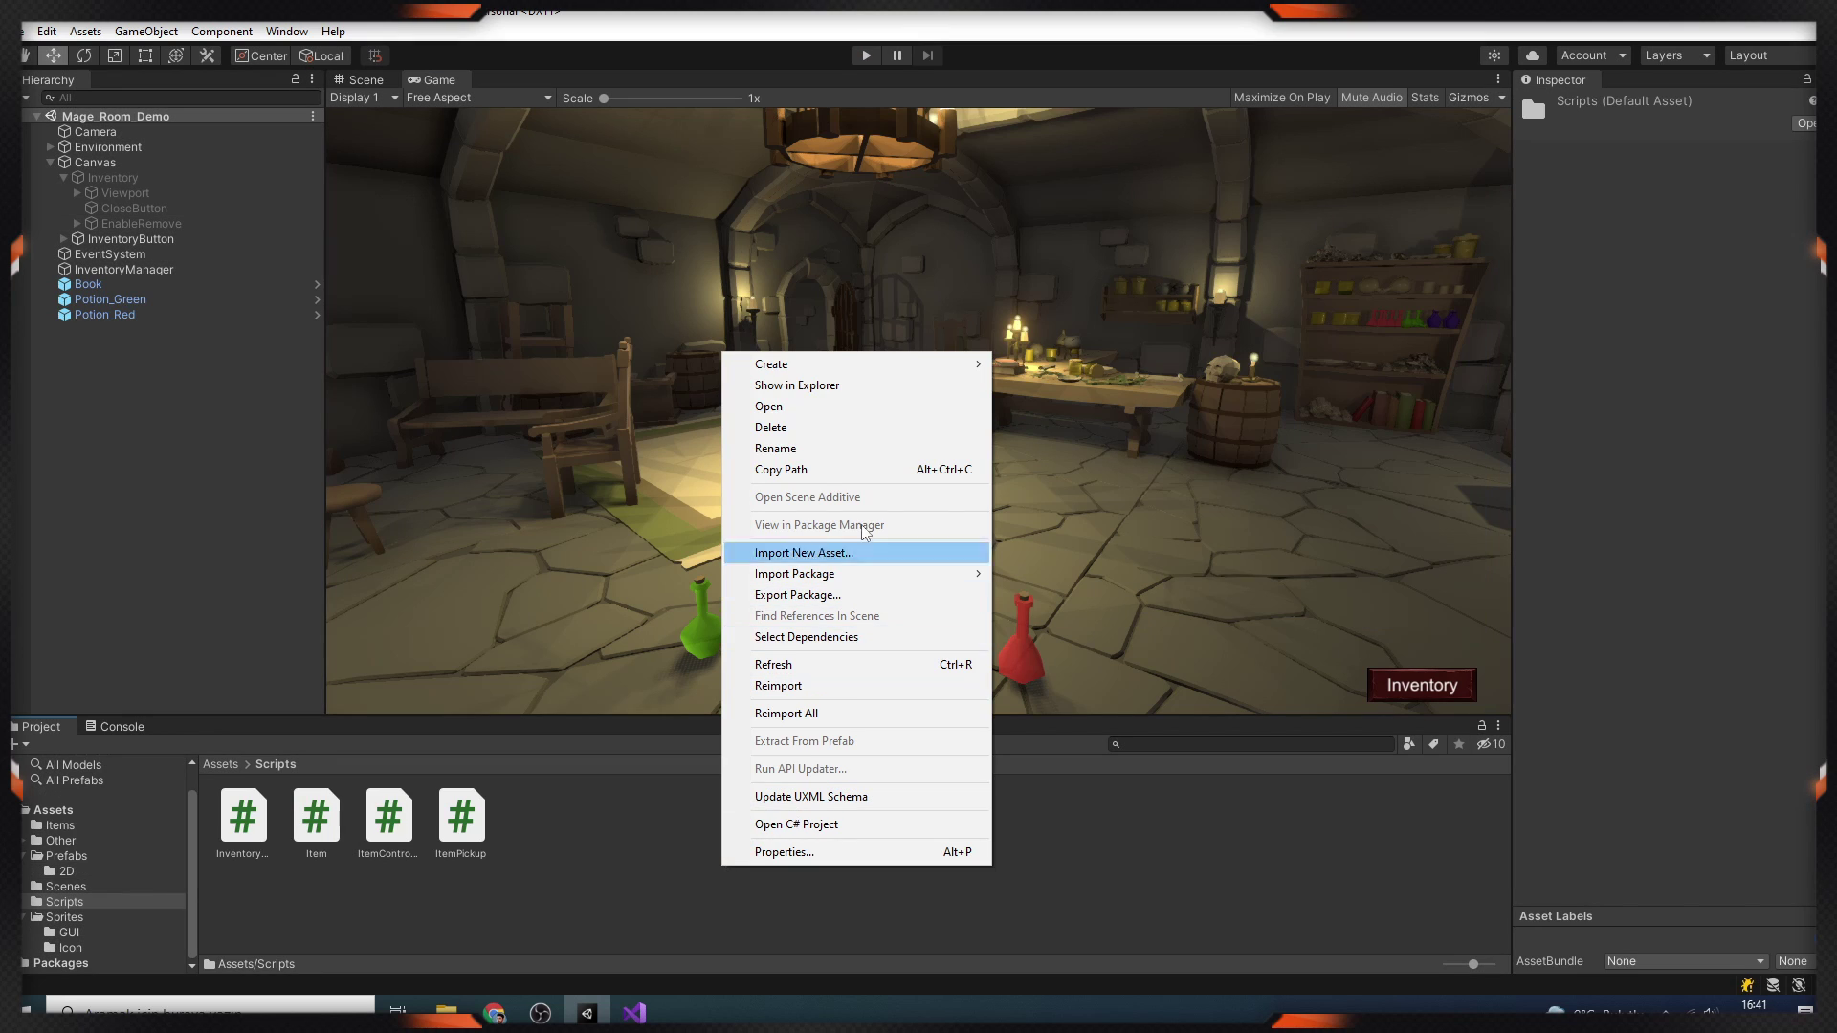
Create a new C# script named InventoryItemController.
mouse_move(861, 369)
left_click(1014, 270)
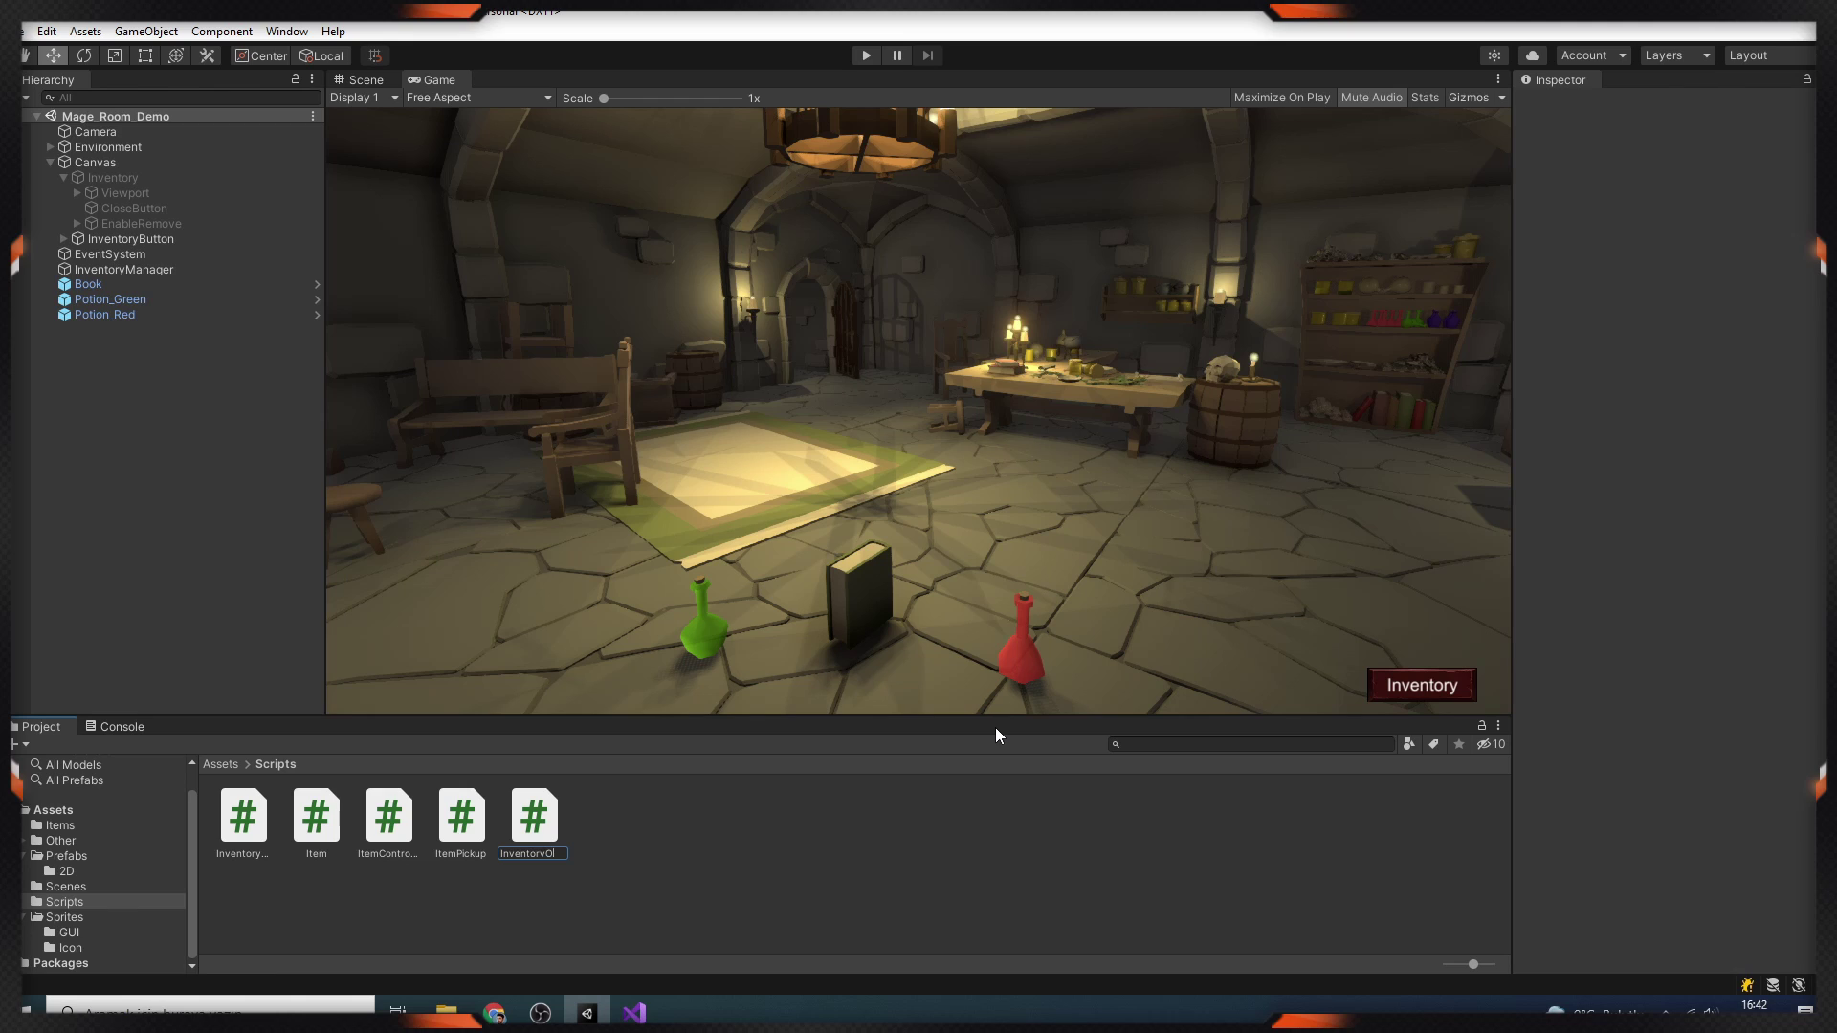
type("InventoryItemController")
key("Return")
Place the Item prefab under Content, add Inventory Item Controller, and declare an Item item field.
left_click(66, 871)
left_click_drag(243, 818, 141, 211)
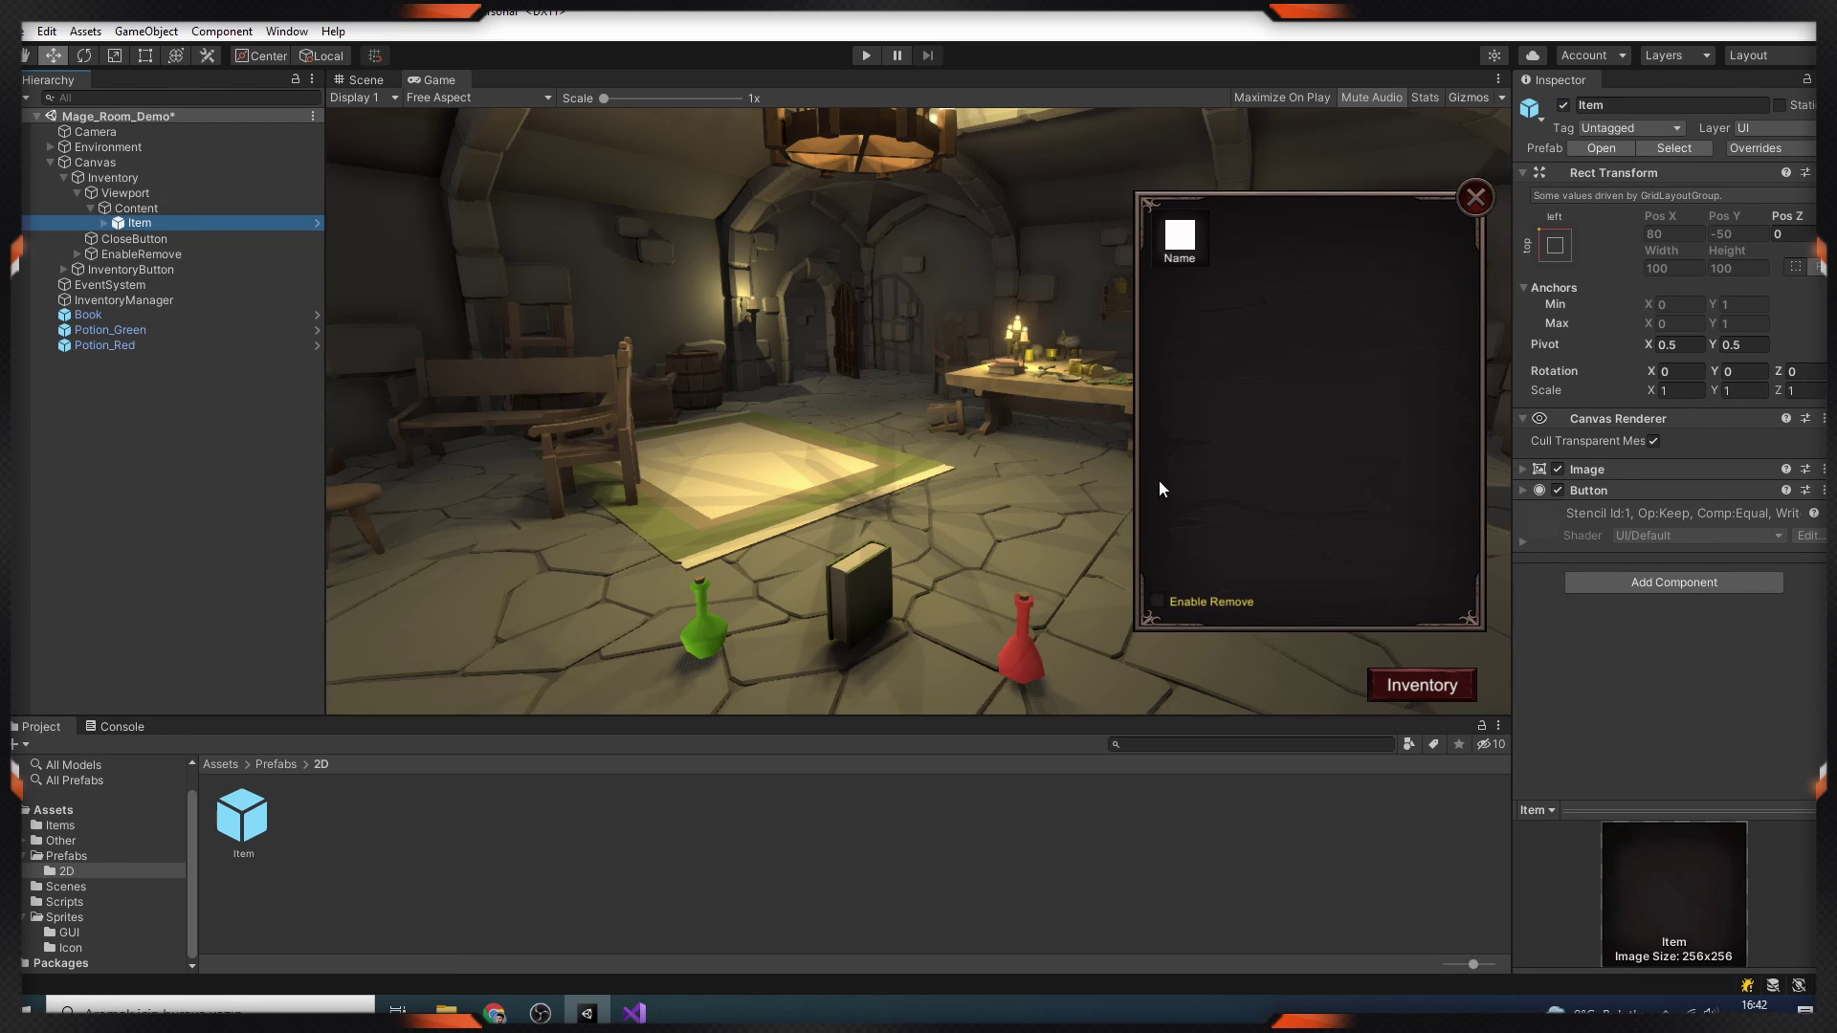
left_click(1642, 588)
type("Inven")
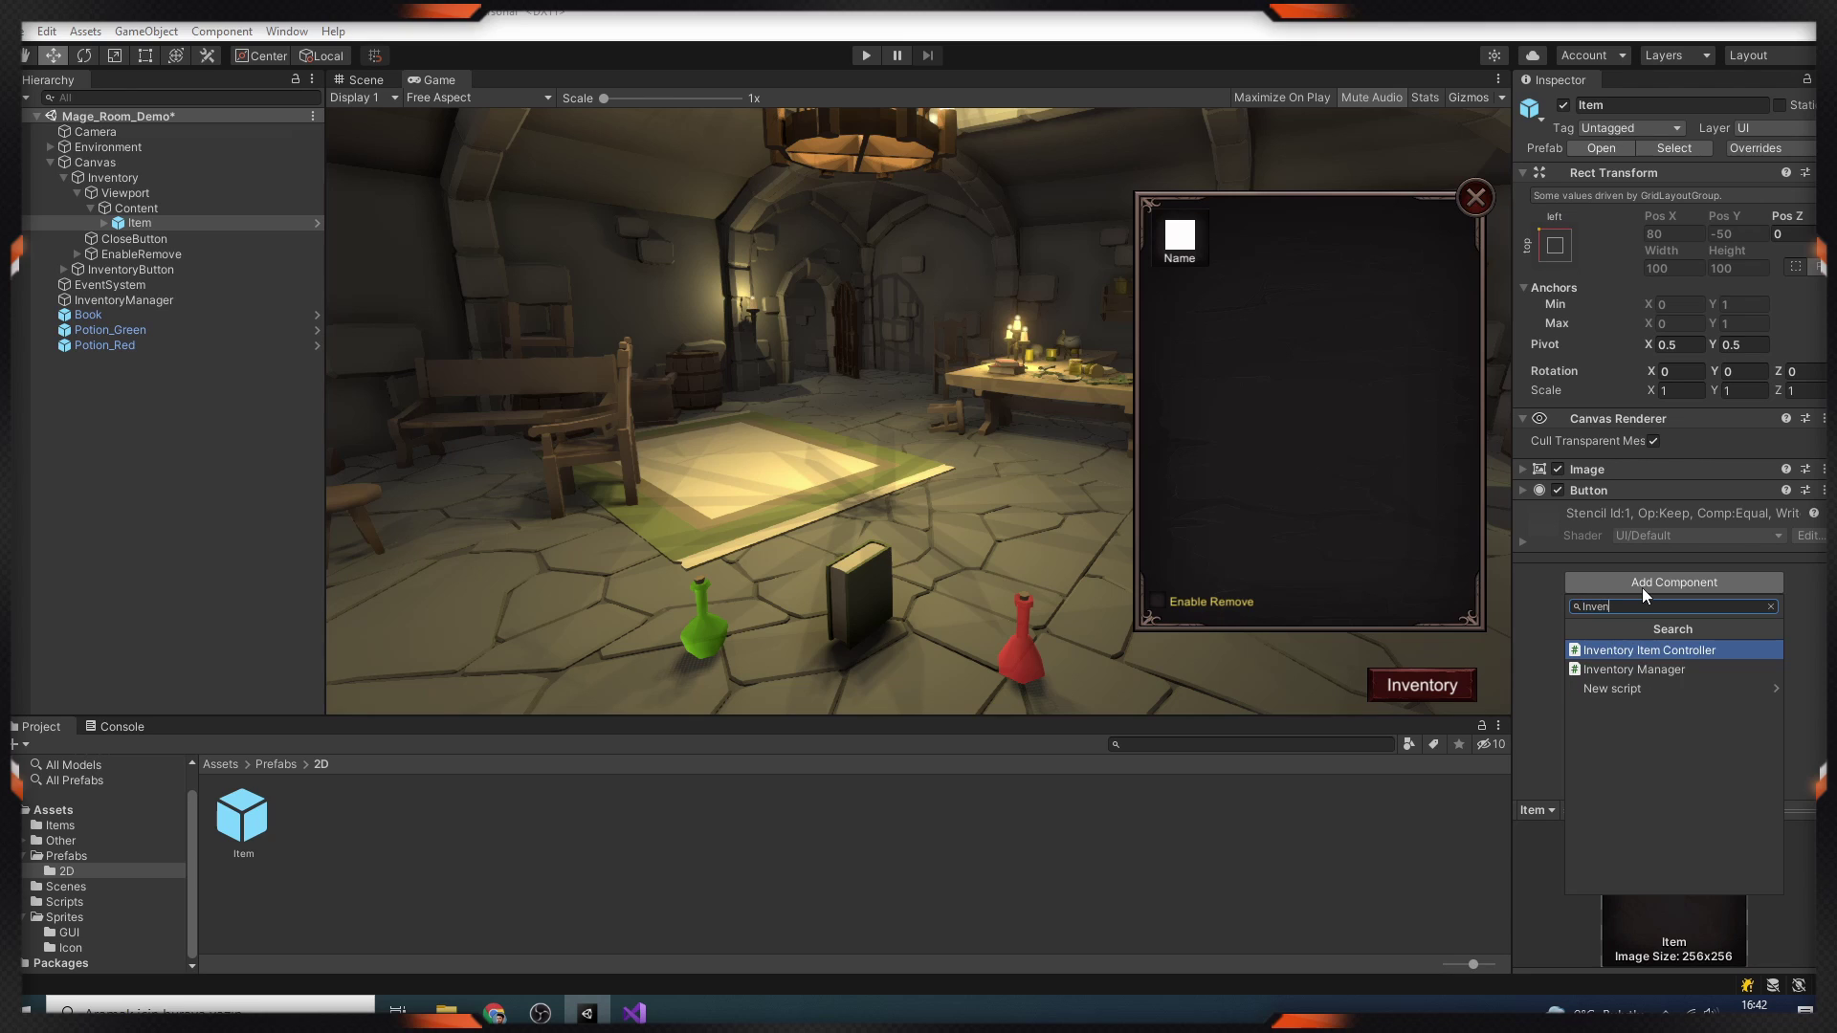
key("Return")
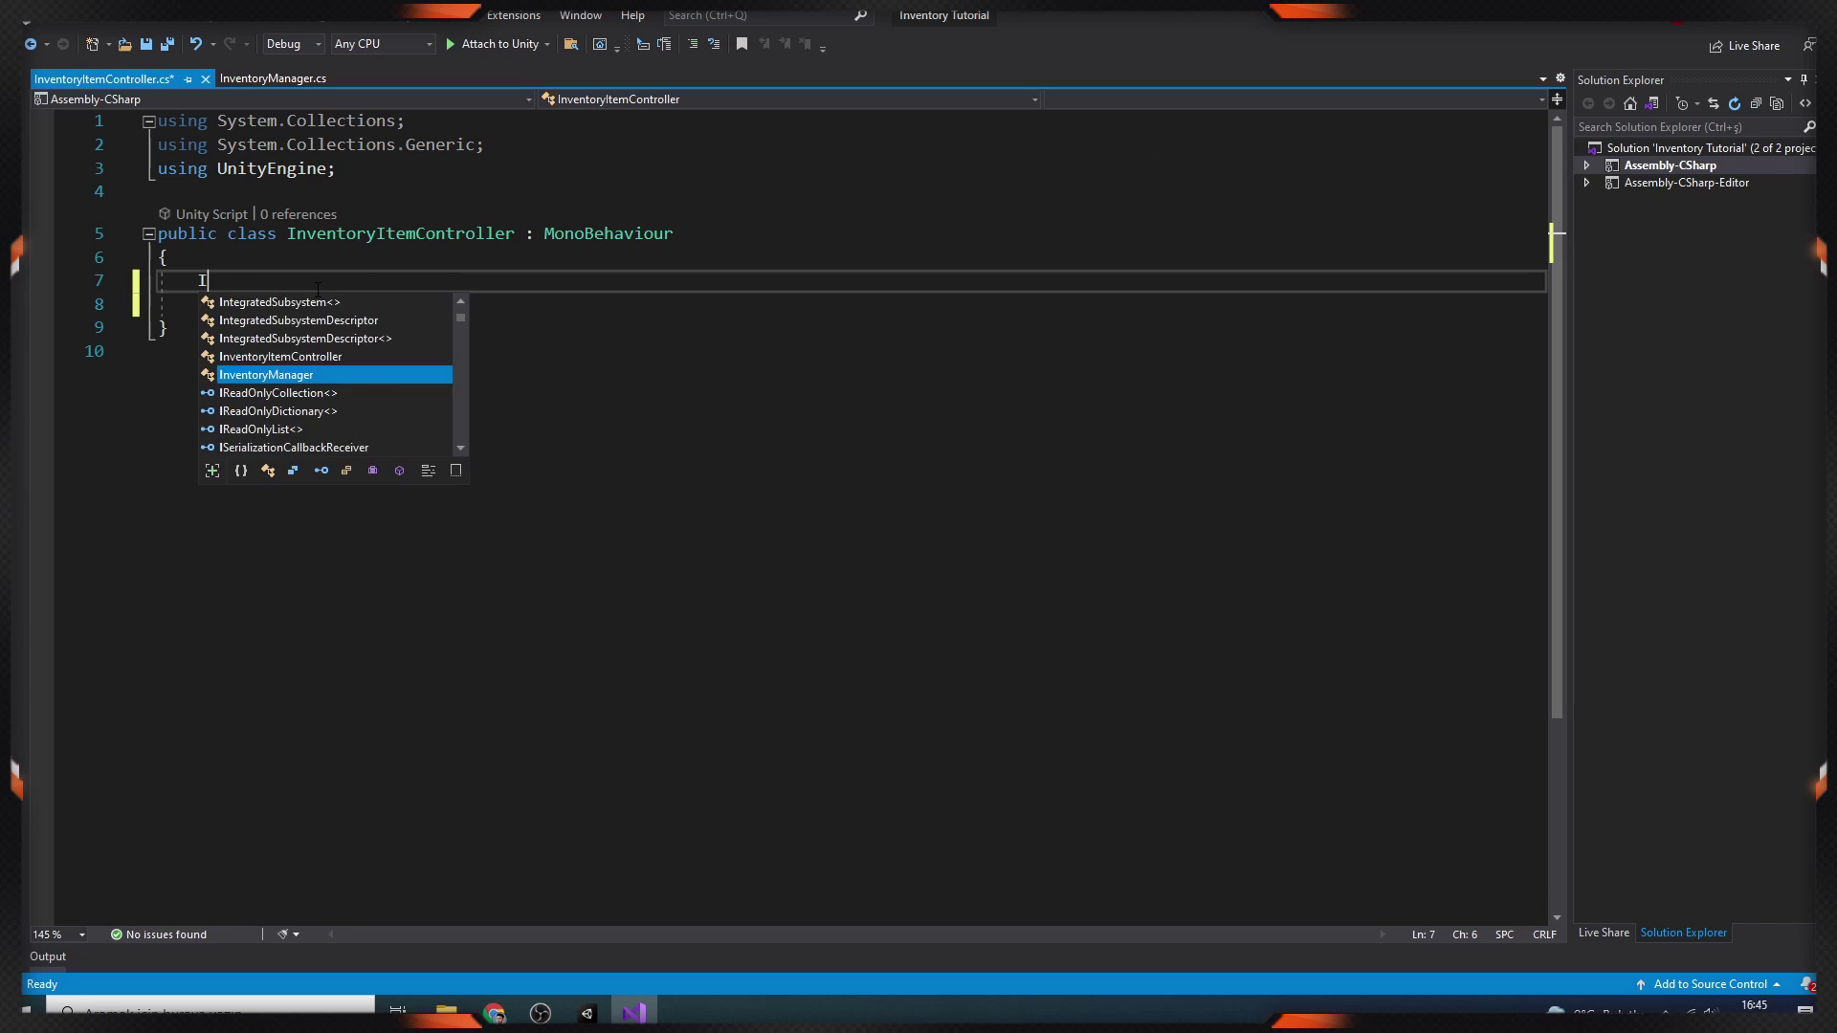
type("tem item;")
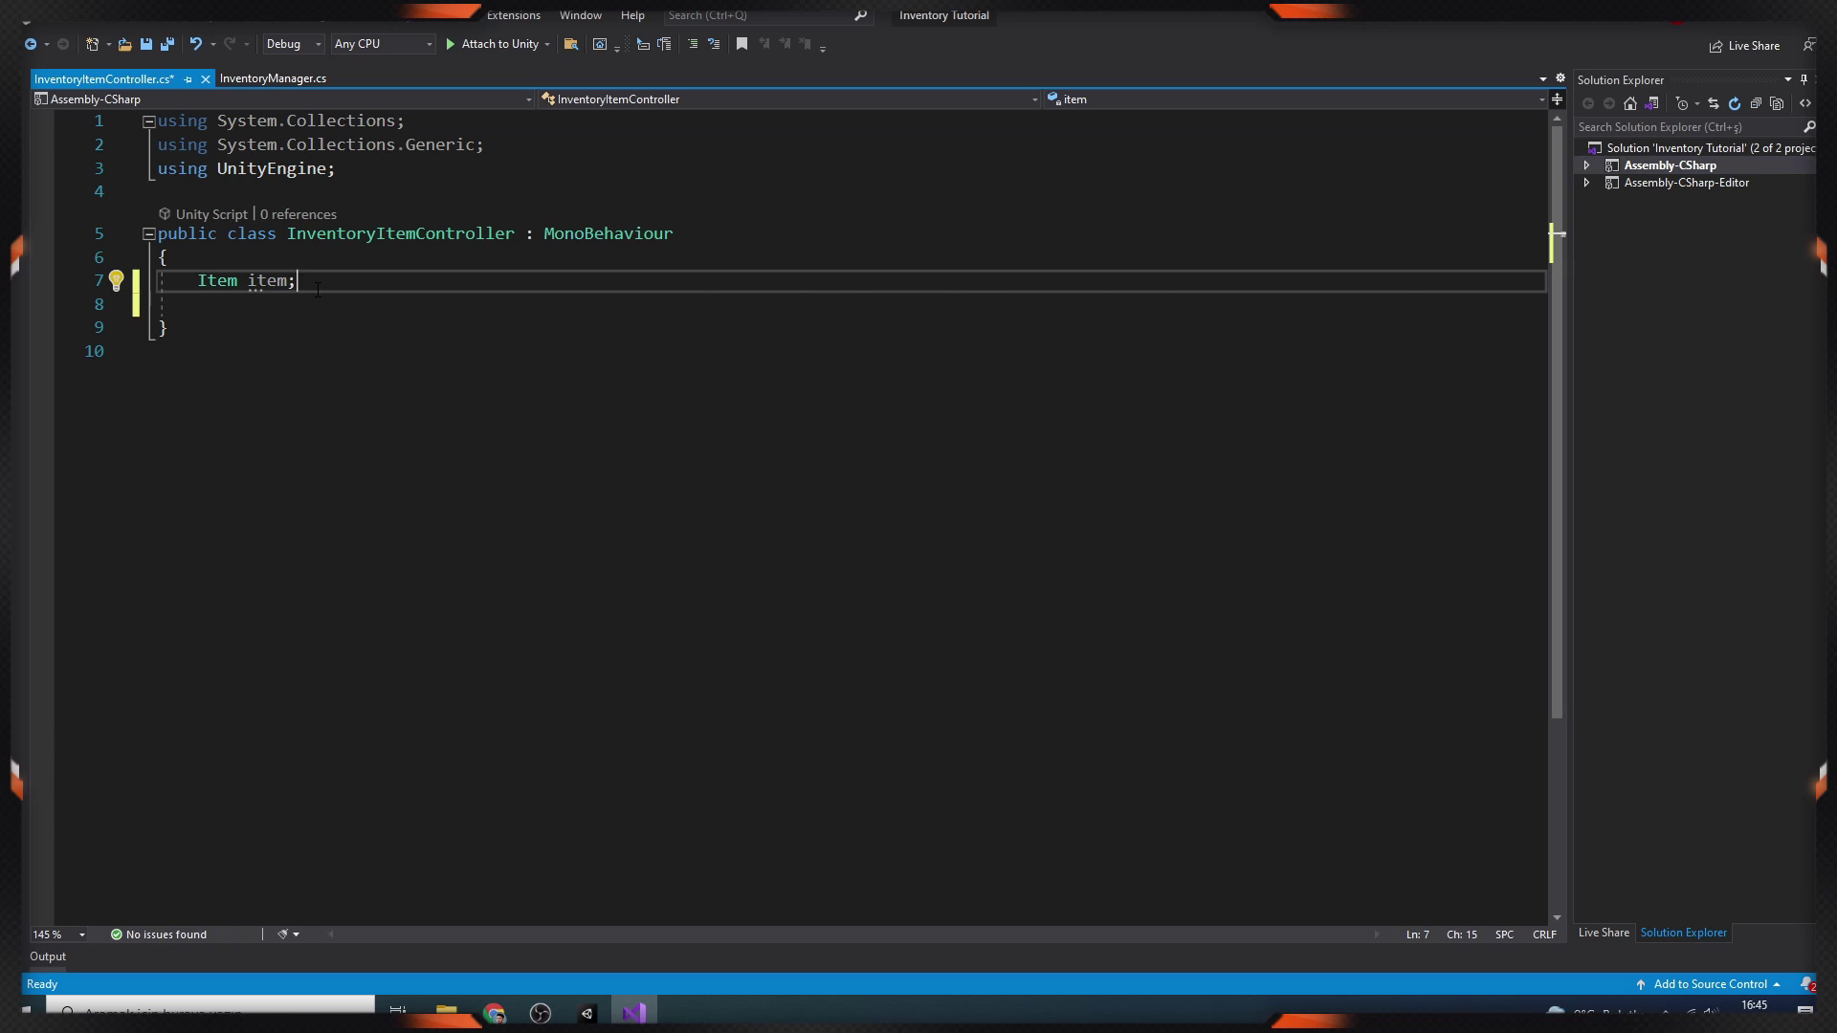
Add a RemoveItem() method calling InventoryManager.Instance.Remove(item) and save.
key("Down")
key("Return")
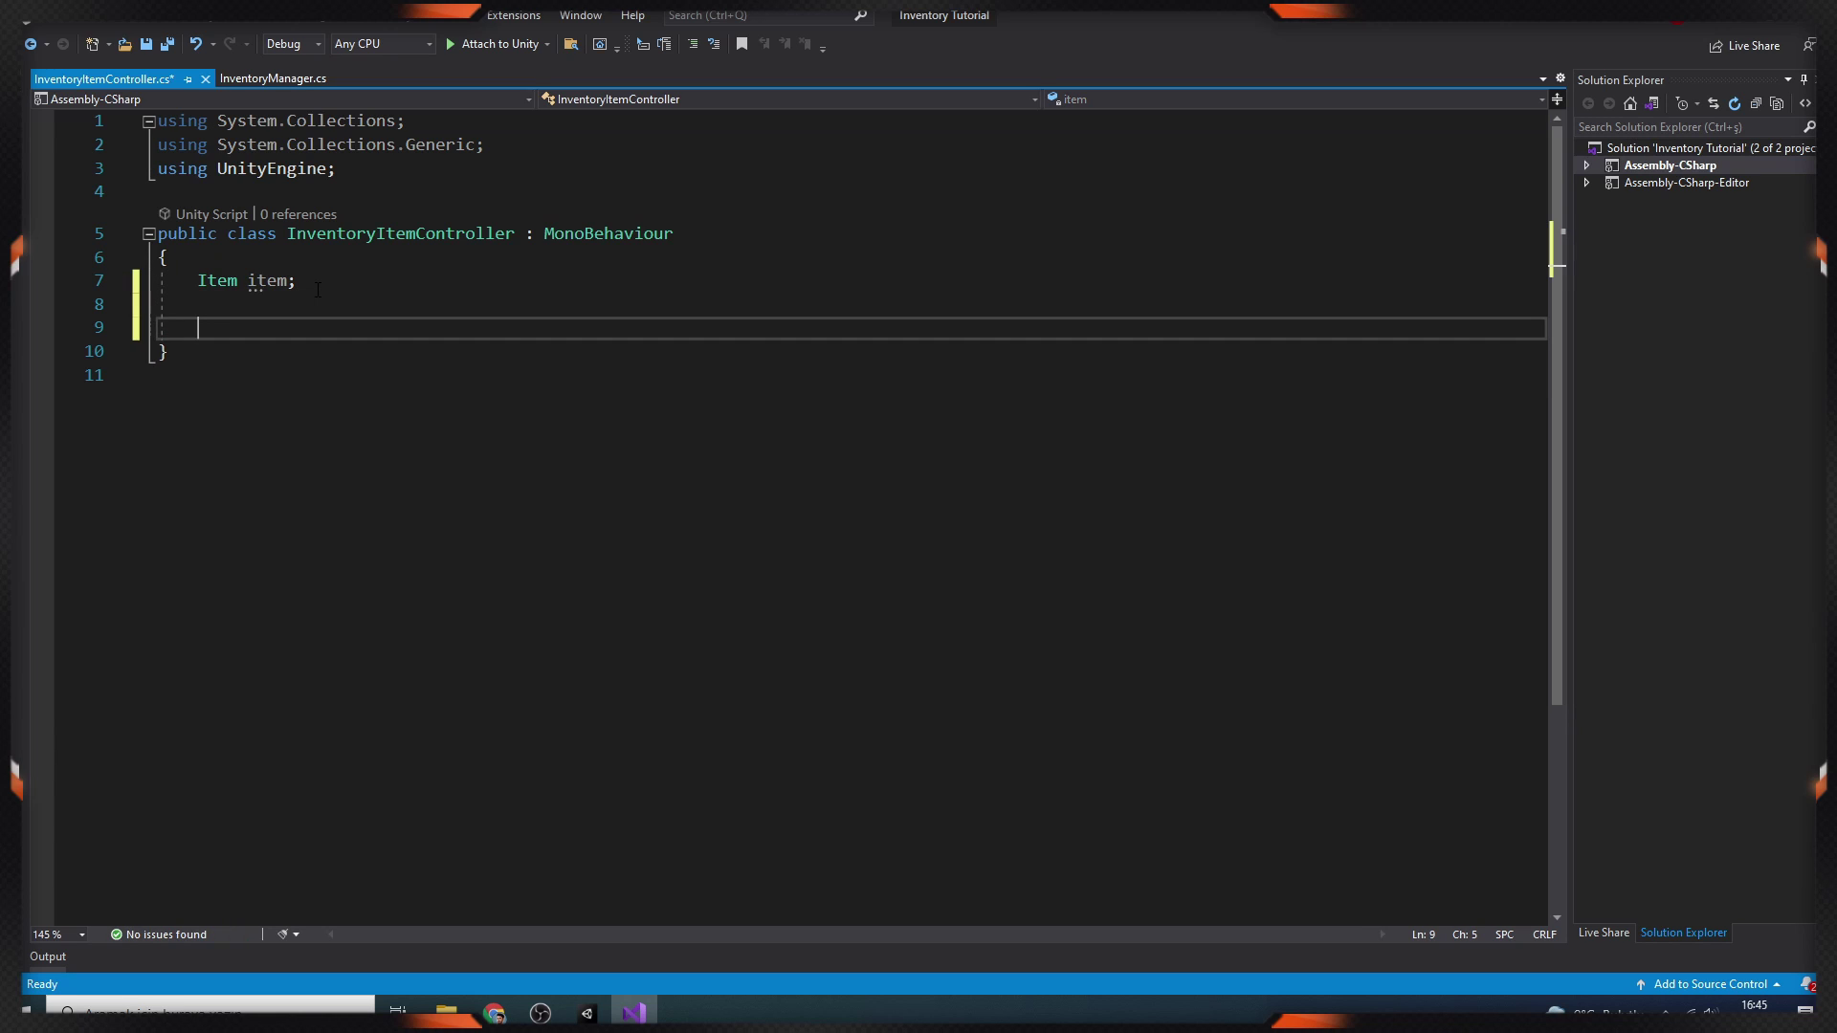
type("public vo")
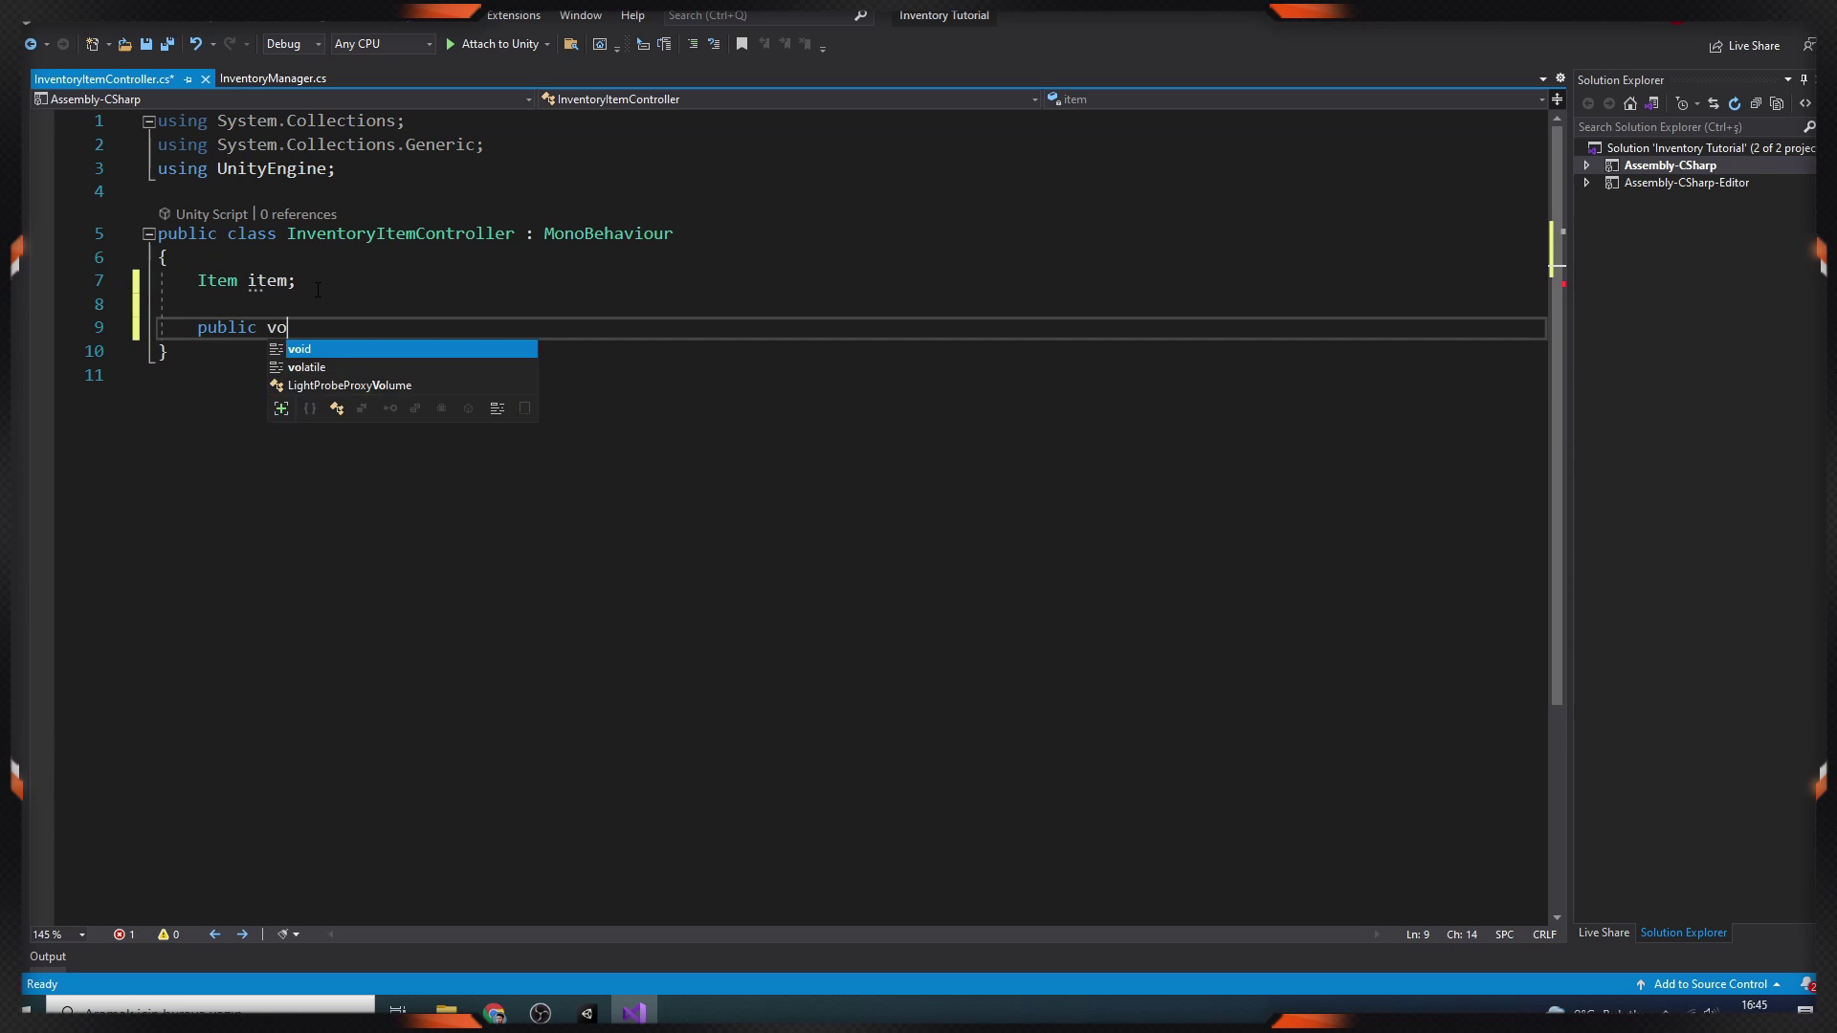
type("id RemoveItem()")
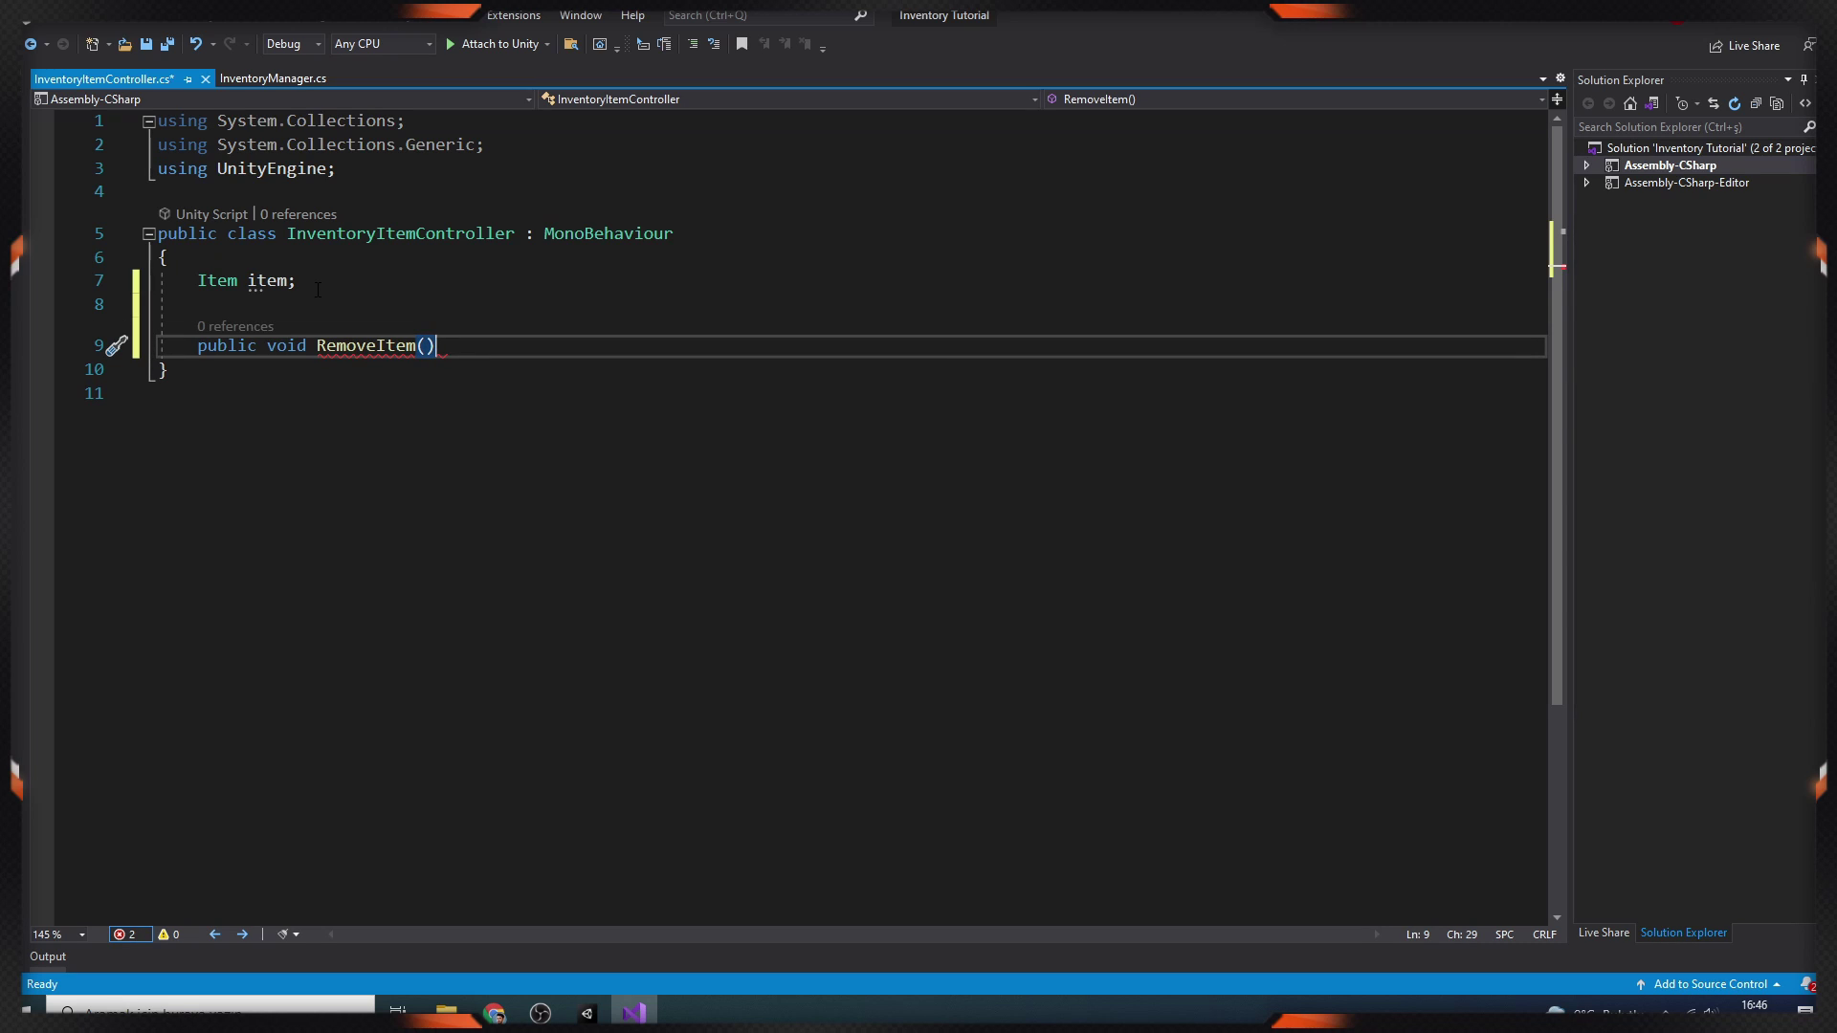
key("Return")
type("{")
key("Return")
type("InventoryManager.")
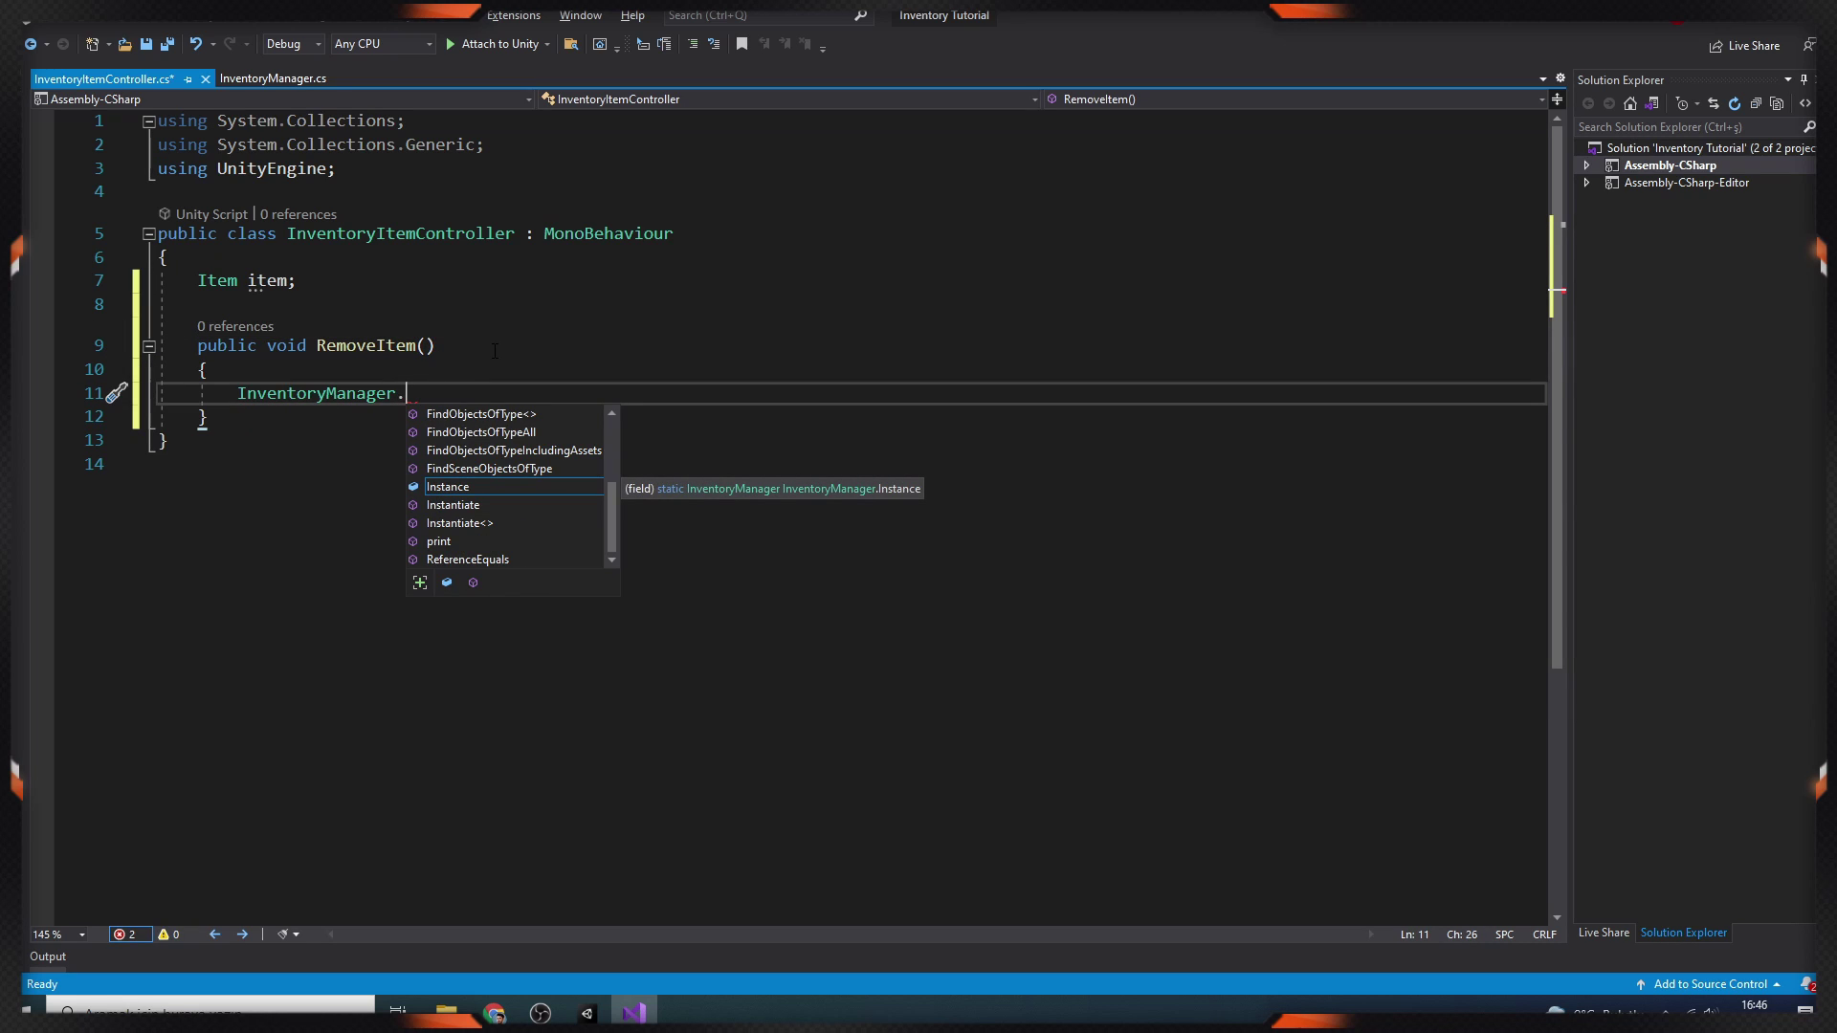
type("Instance.Remove(item")
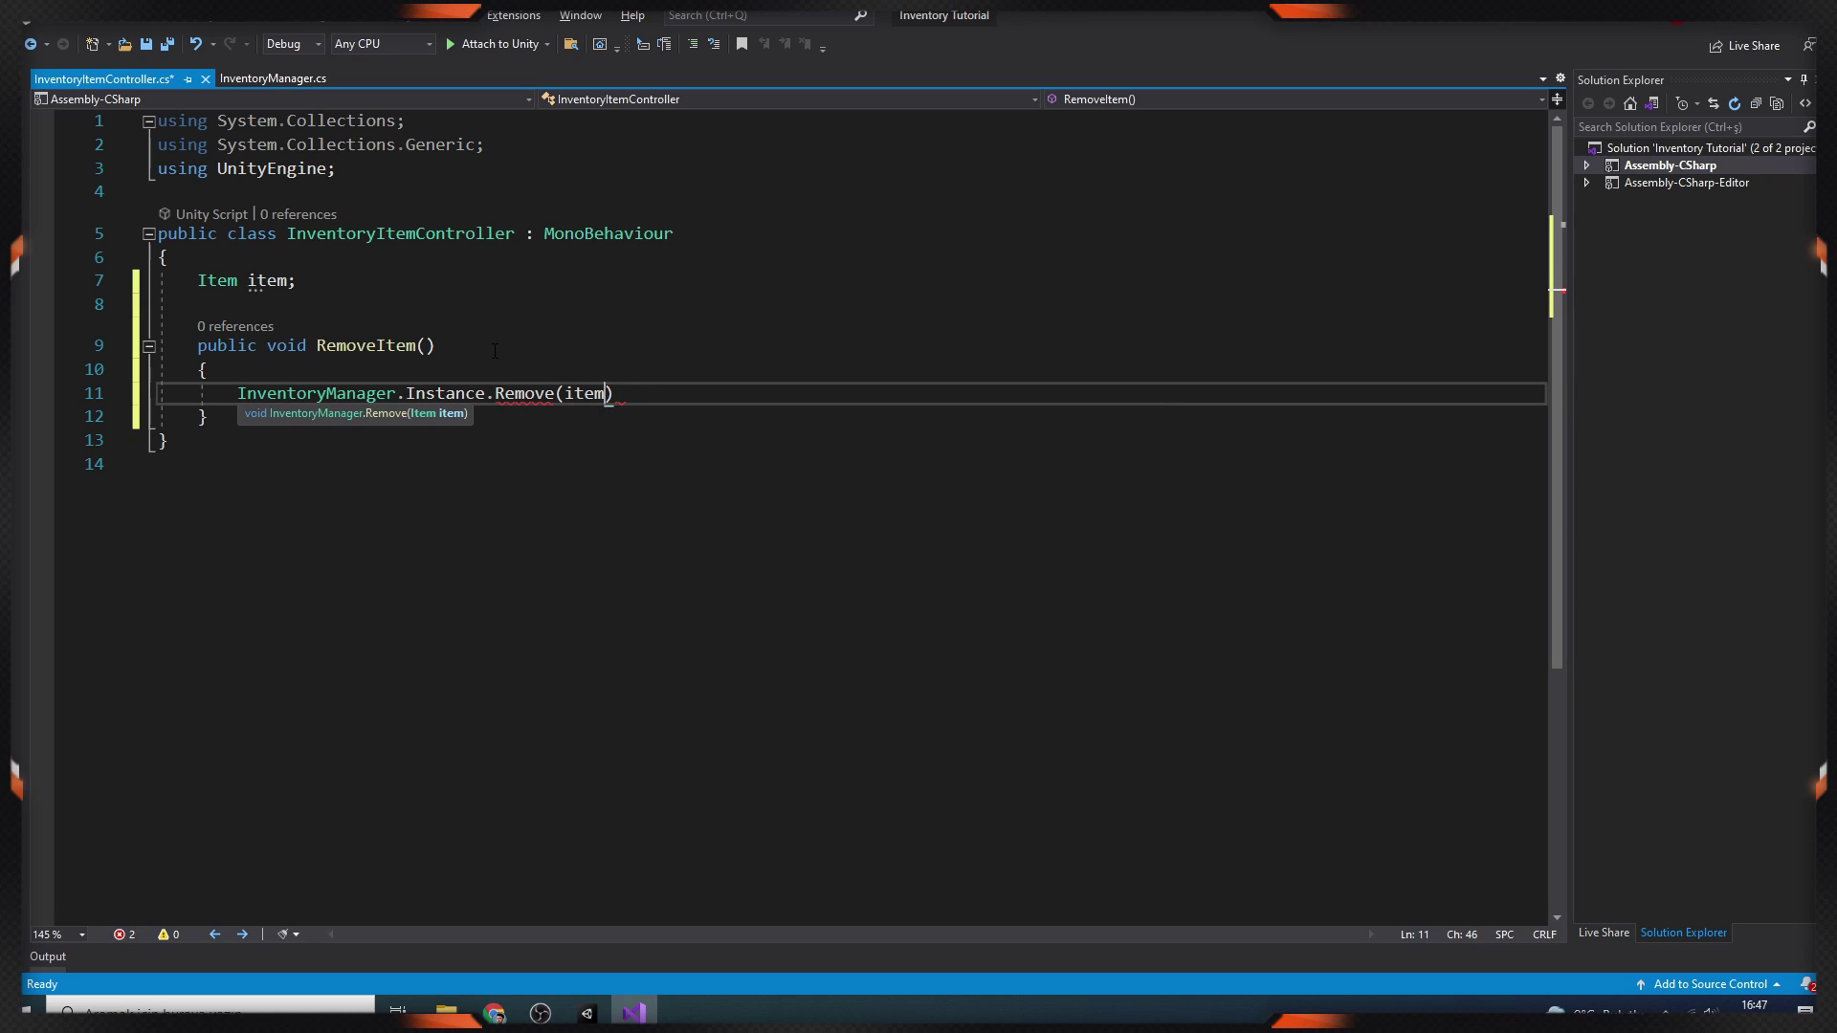
type(");")
key("ctrl+s")
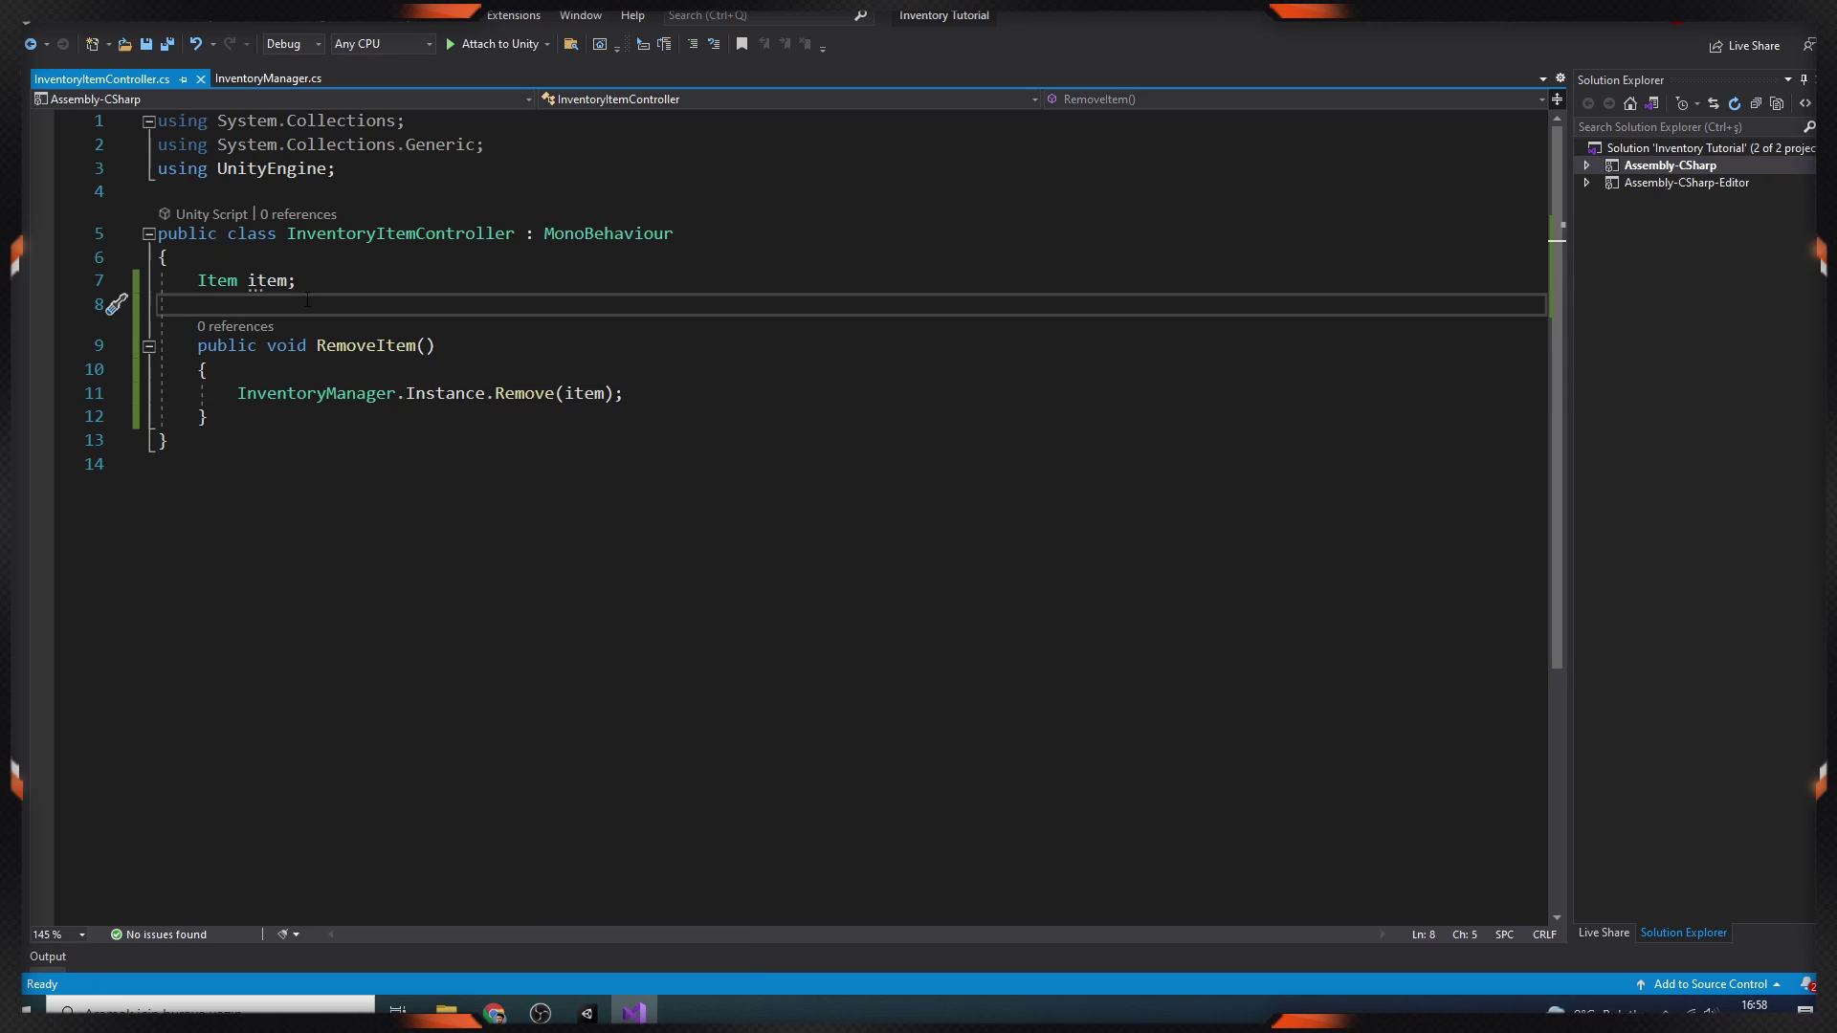
Declare a public Button RemoveButton field, importing the UnityEngine.UI namespace.
type("public Button")
key("ctrl+period")
key("Return")
type("Remove")
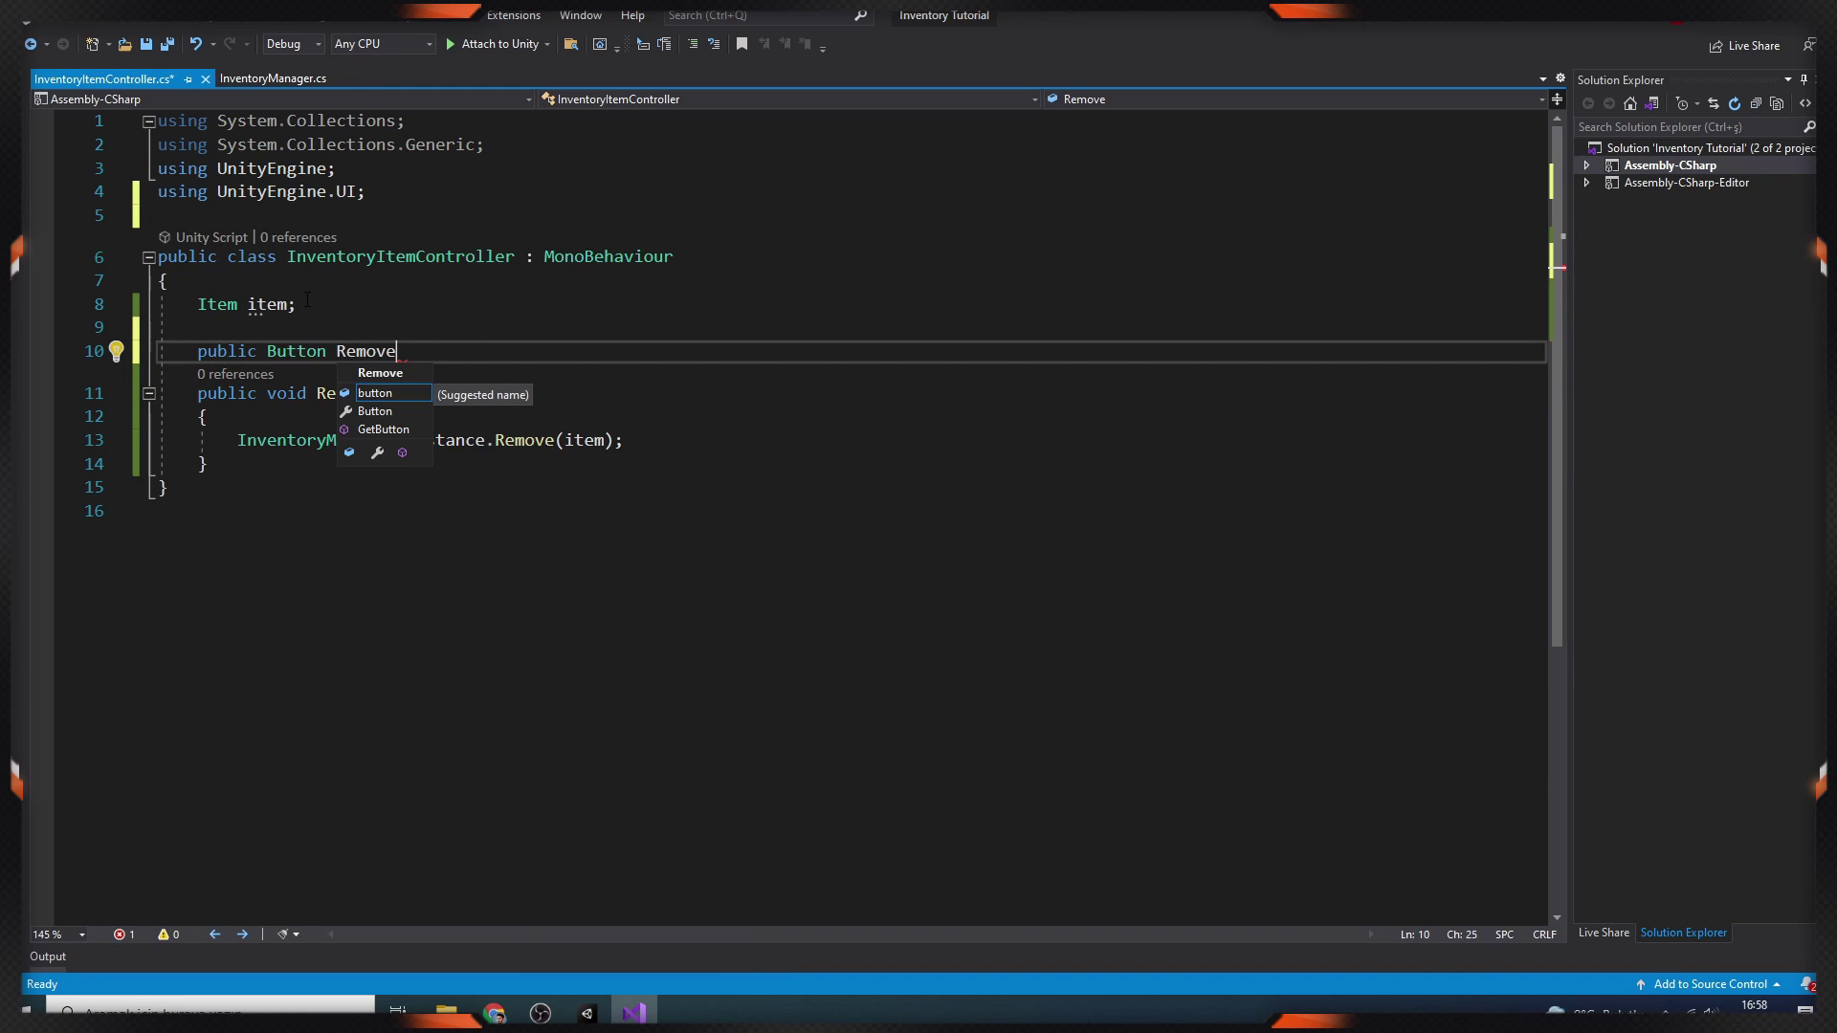
type("Button;")
key("ctrl+s")
Add an AddItem(Item newItem) method that assigns item = newItem.
left_click(320, 463)
key("Return")
key("Return")
type("public ")
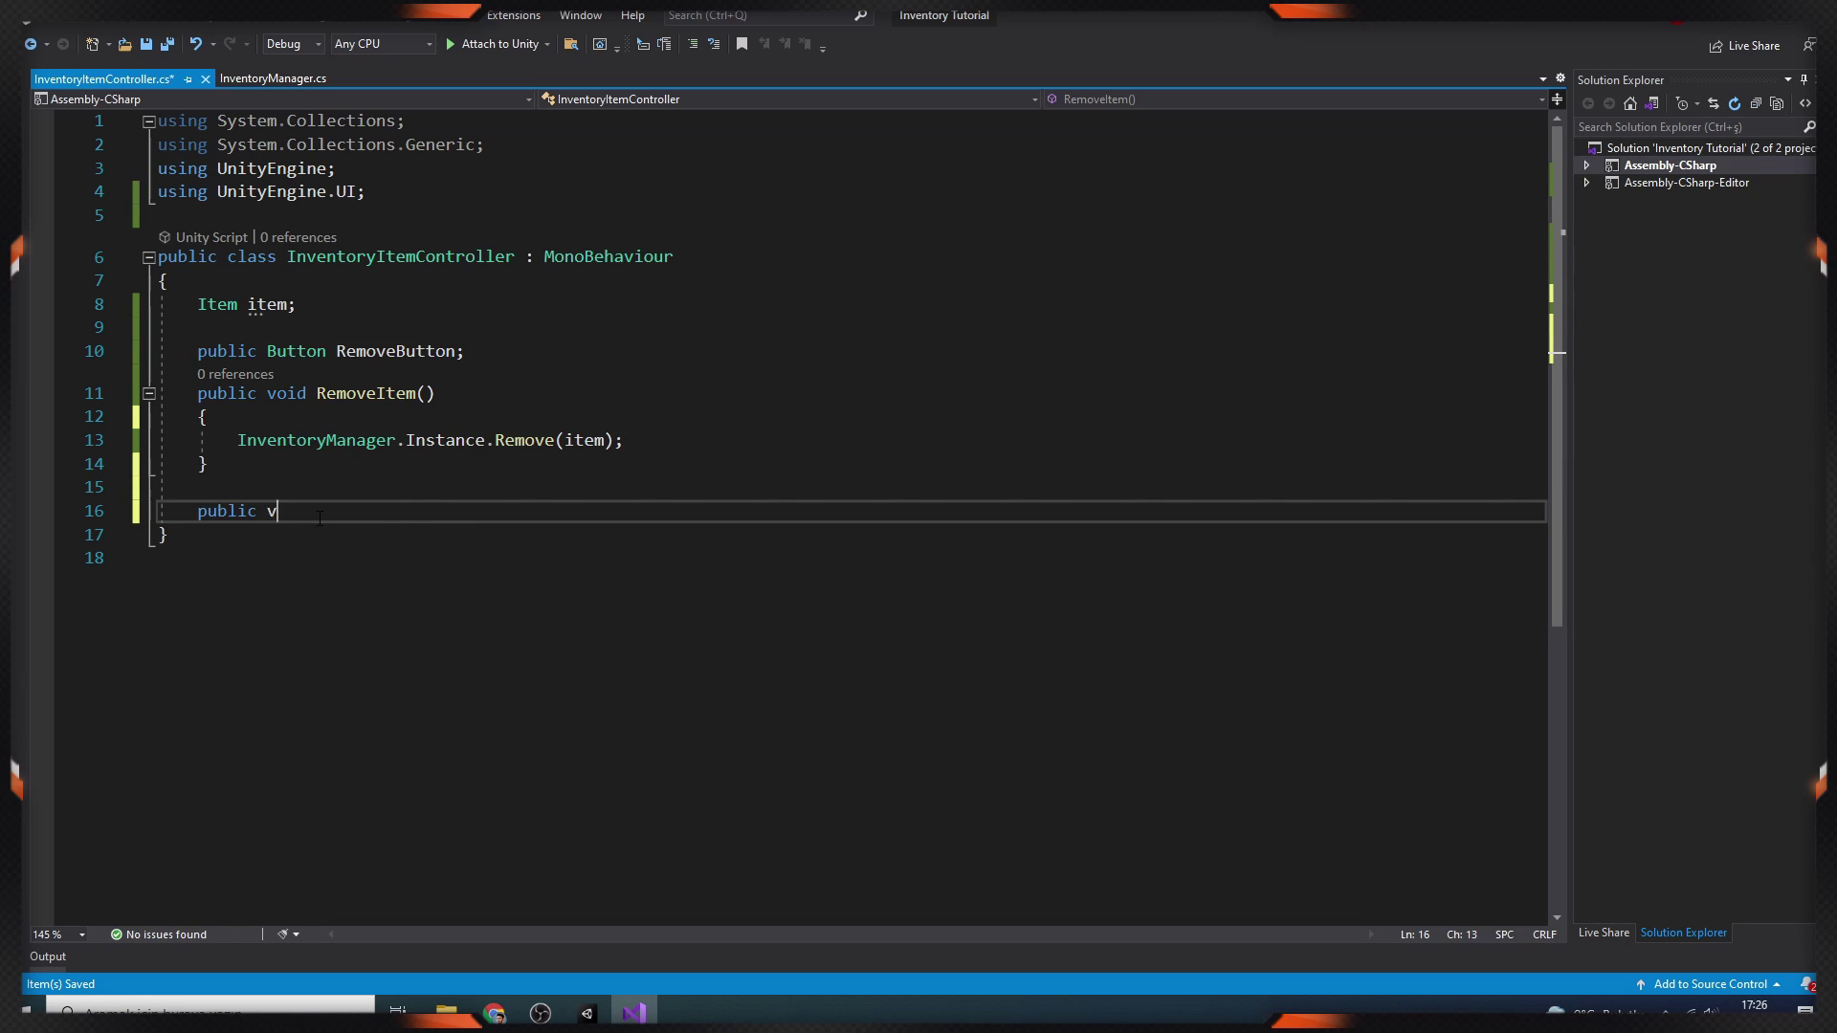
type("void AddItem(Item New")
key("BackSpace")
key("BackSpace")
key("BackSpace")
type("newItem")
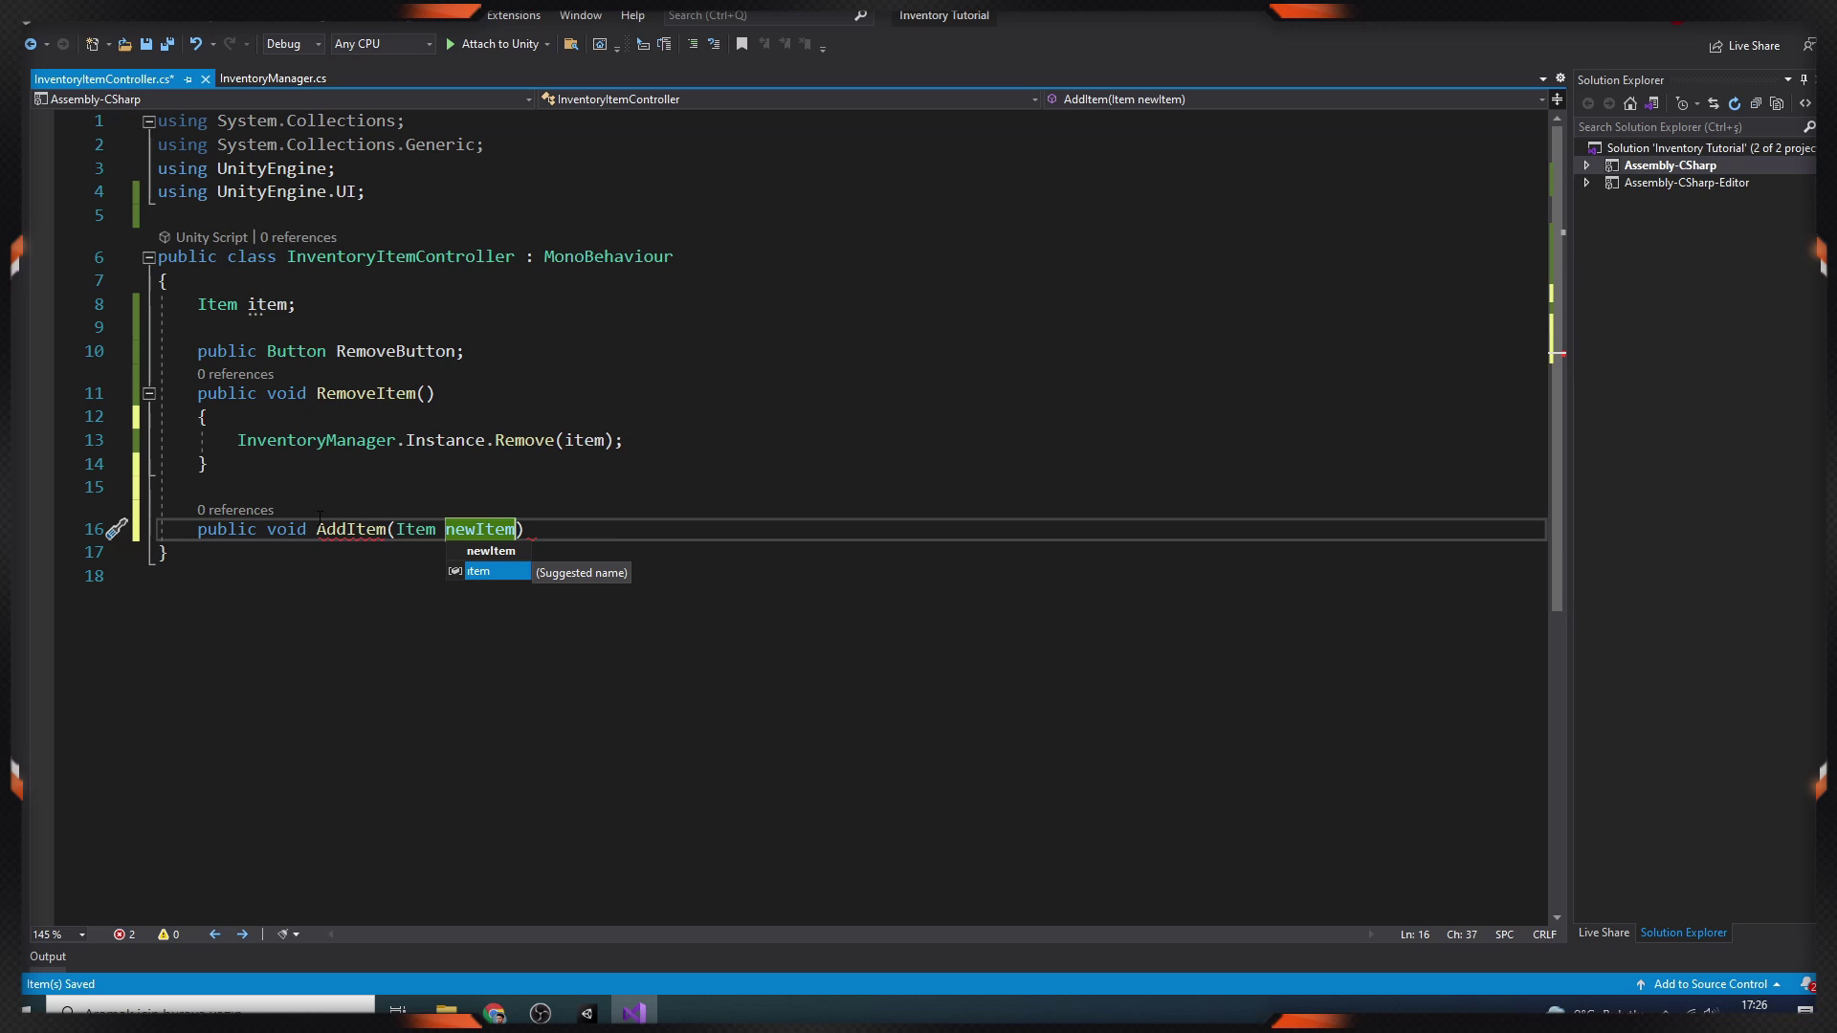
type(")")
key("Return")
type("{")
key("Return")
type("item = newItem;")
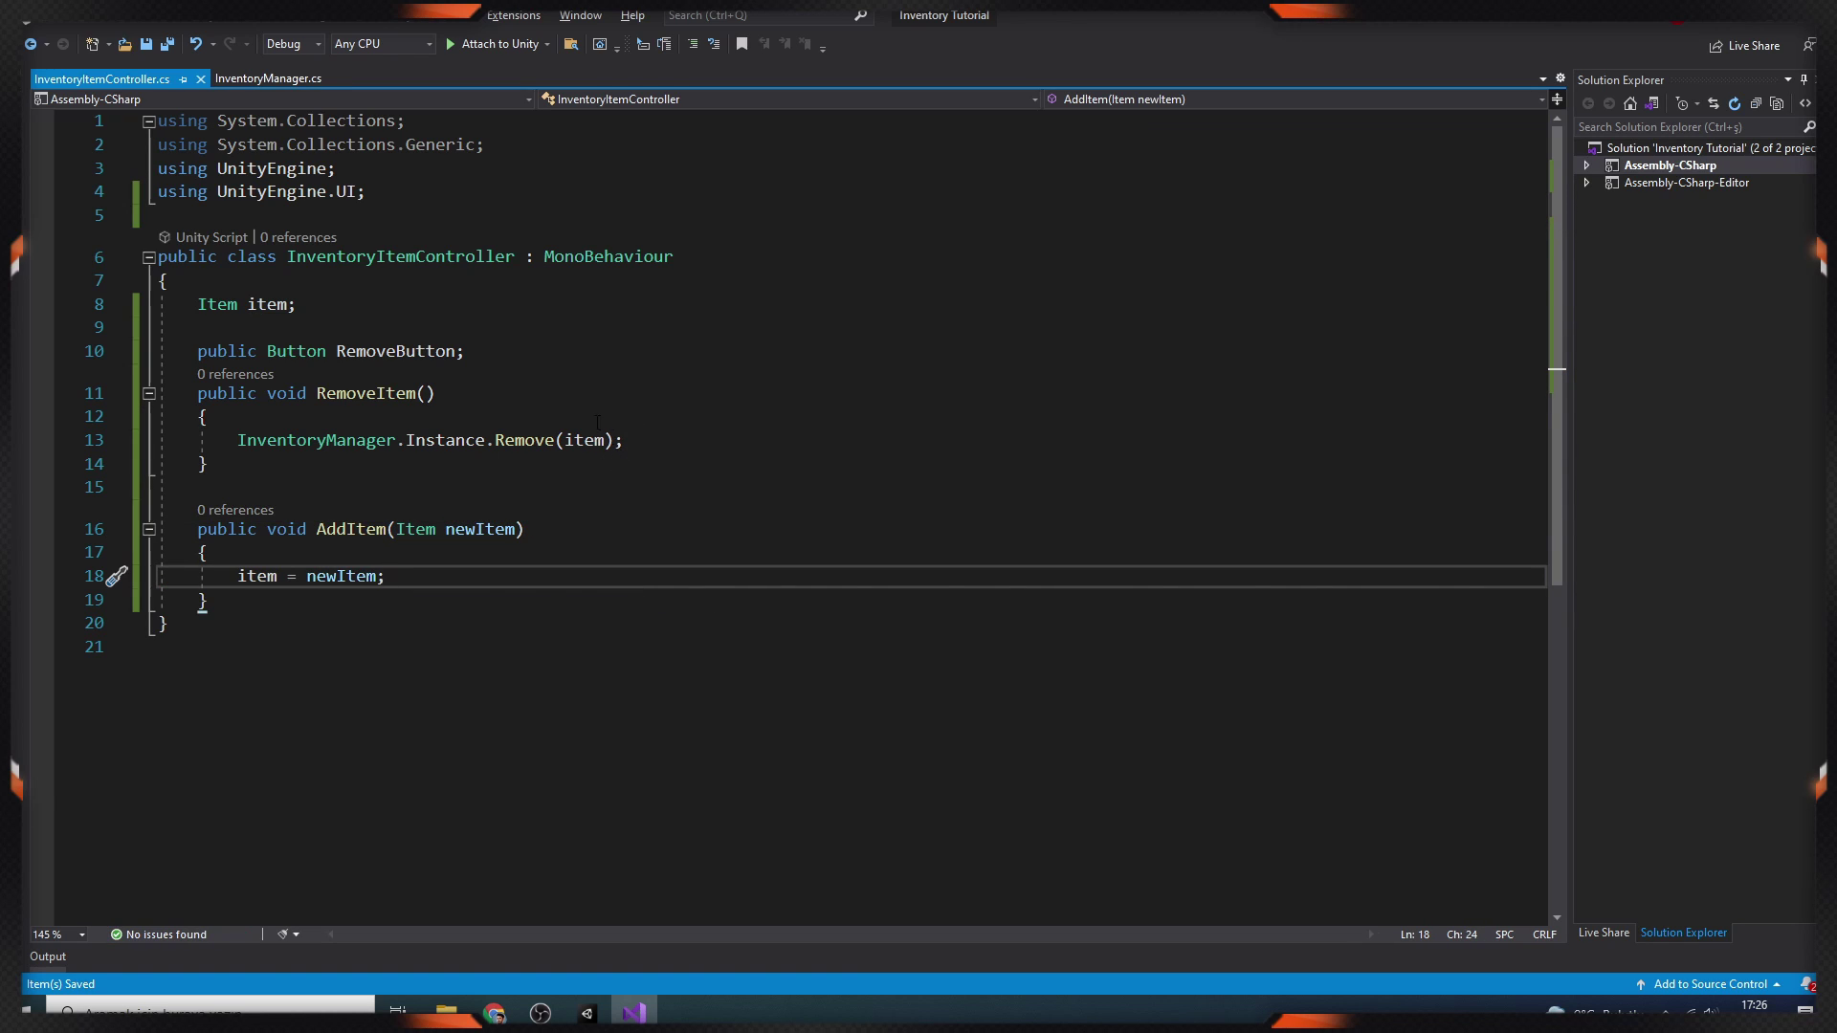
In InventoryManager, add an InventoryItemController[] InventoryItems field and begin a void SetInventoryItems() method.
left_click(305, 80)
scroll(605, 536, "up", 7)
type("p")
type("ublic InventoryItemController[] Inventor")
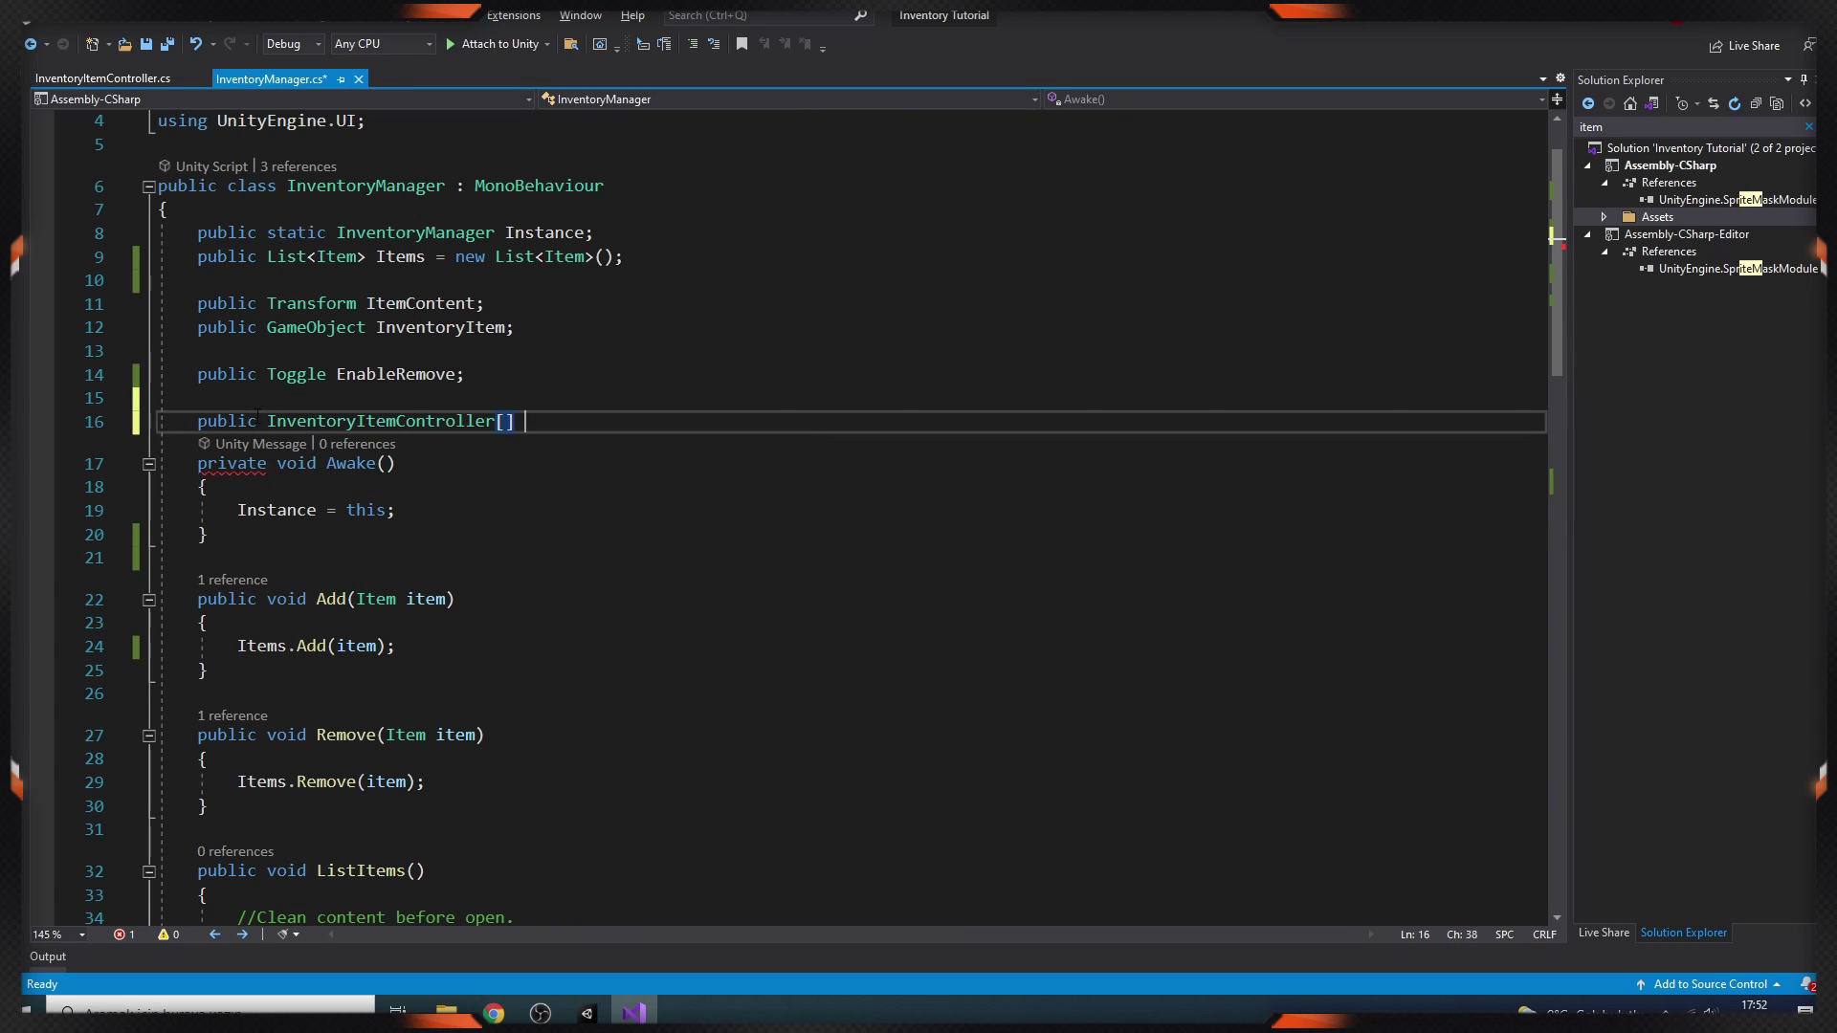
type("yItems;")
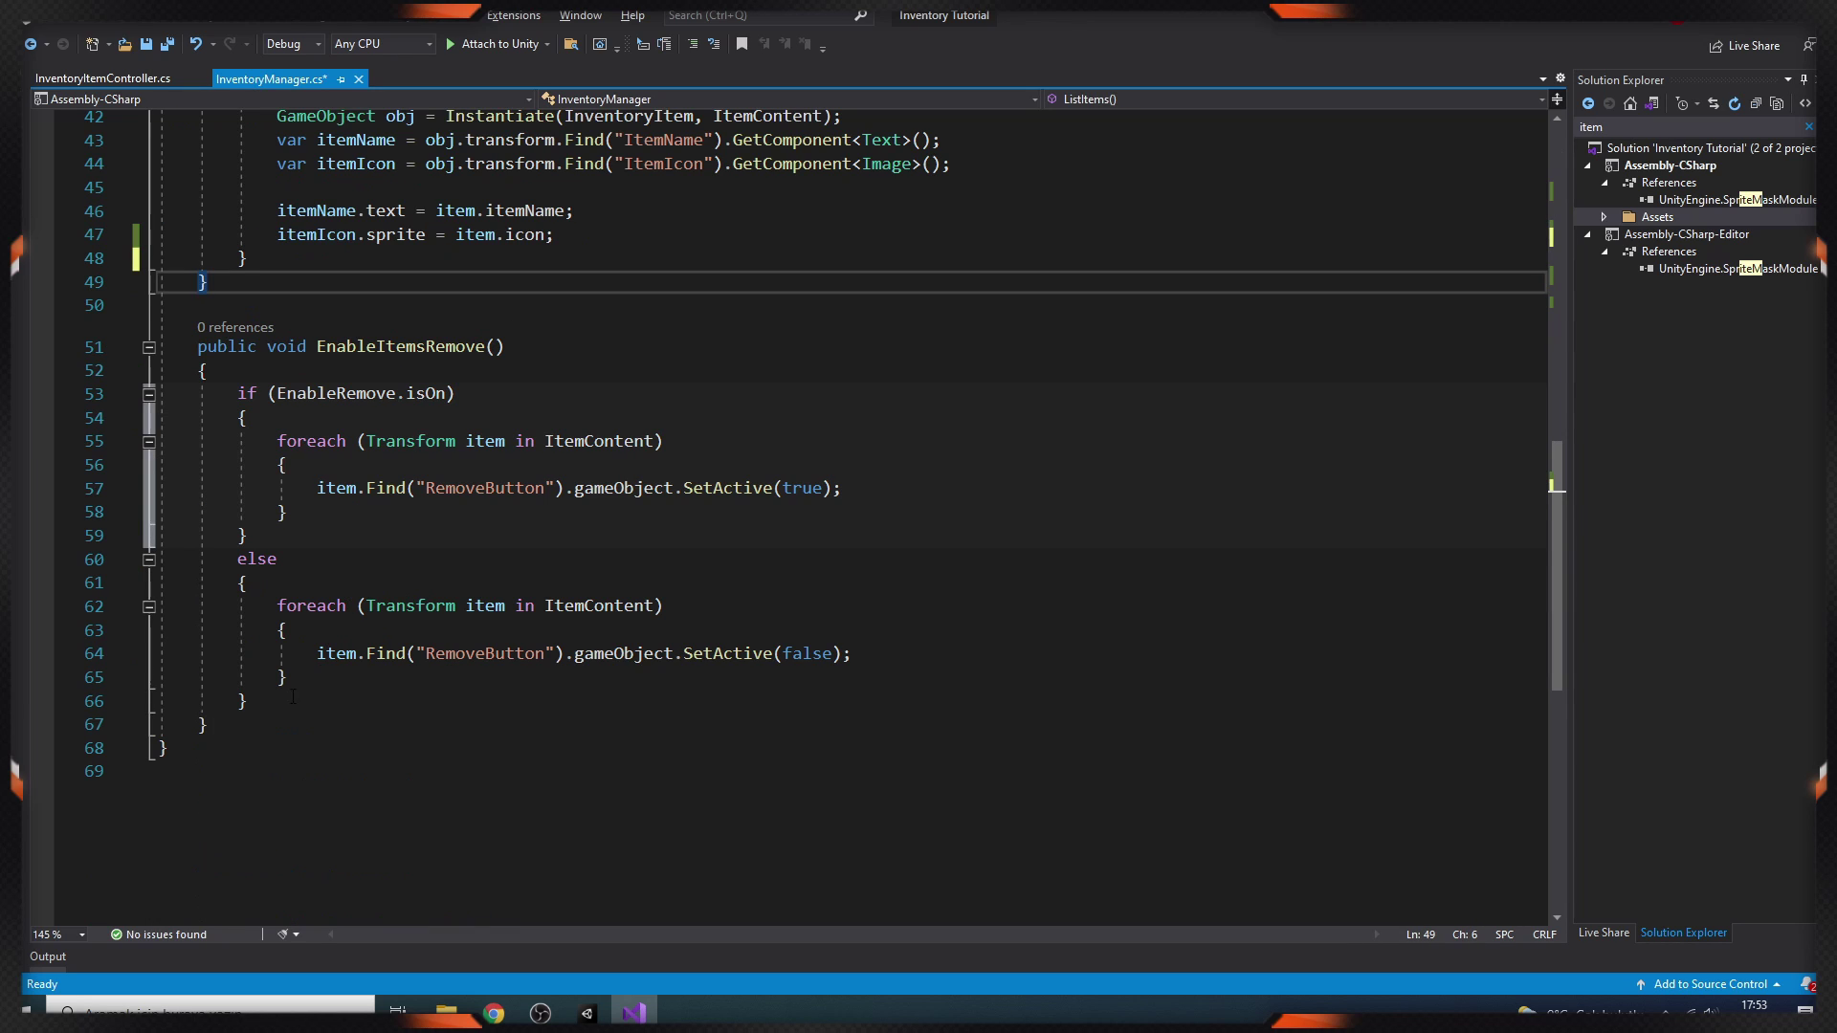
left_click(315, 725)
key("Return")
key("Return")
scroll(333, 711, "down", 2)
type("public SetInventoryItems()")
key("Return")
type("{")
key("Return")
type("Invent")
type("oryItems.")
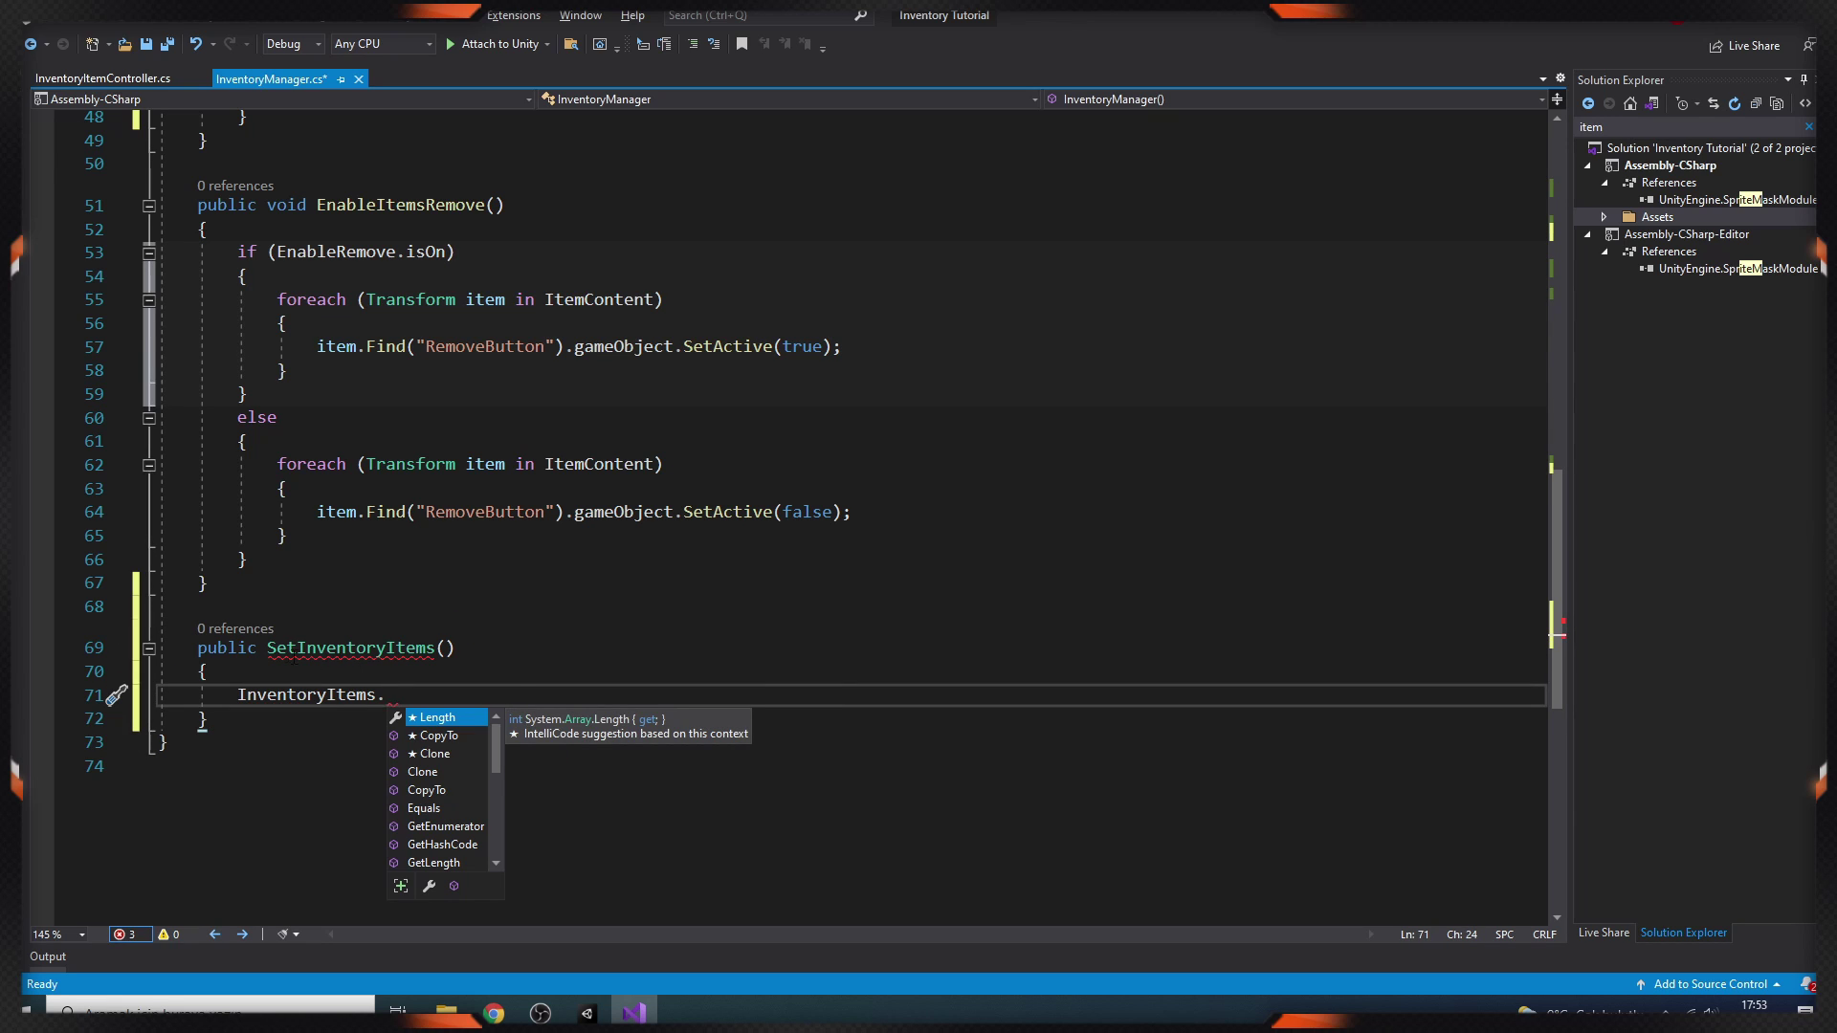
left_click(267, 648)
type("void")
Fill InventoryItems with ItemContent.GetComponentsInChildren<InventoryItemController>().
left_click(400, 710)
left_click(400, 705)
type("ItemContent.getcomponents")
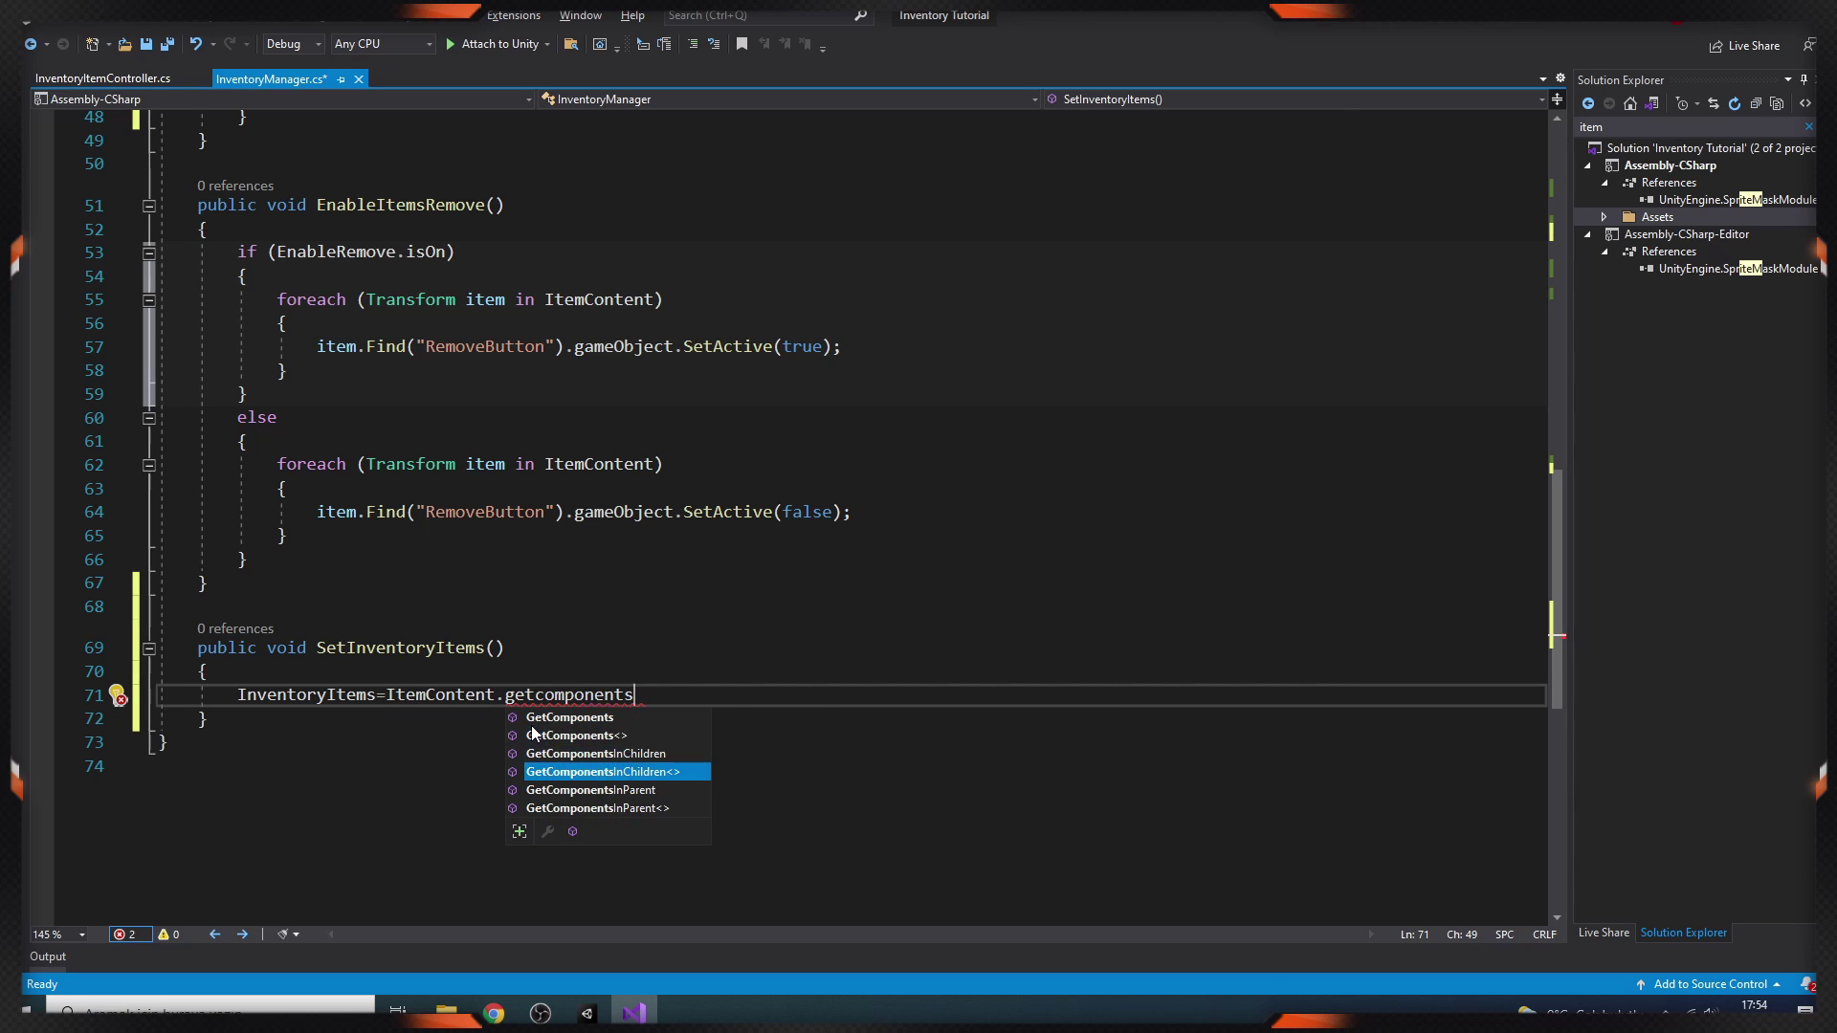
key("Tab")
type("InventoryItemController>();")
key("ctrl+s")
key("Return")
key("Return")
Loop over Items.Count calling InventoryItems[i].AddItem(Items[i]).
type("for")
key("Tab")
key("Tab")
type("Items.Cou")
key("Tab")
key("Return")
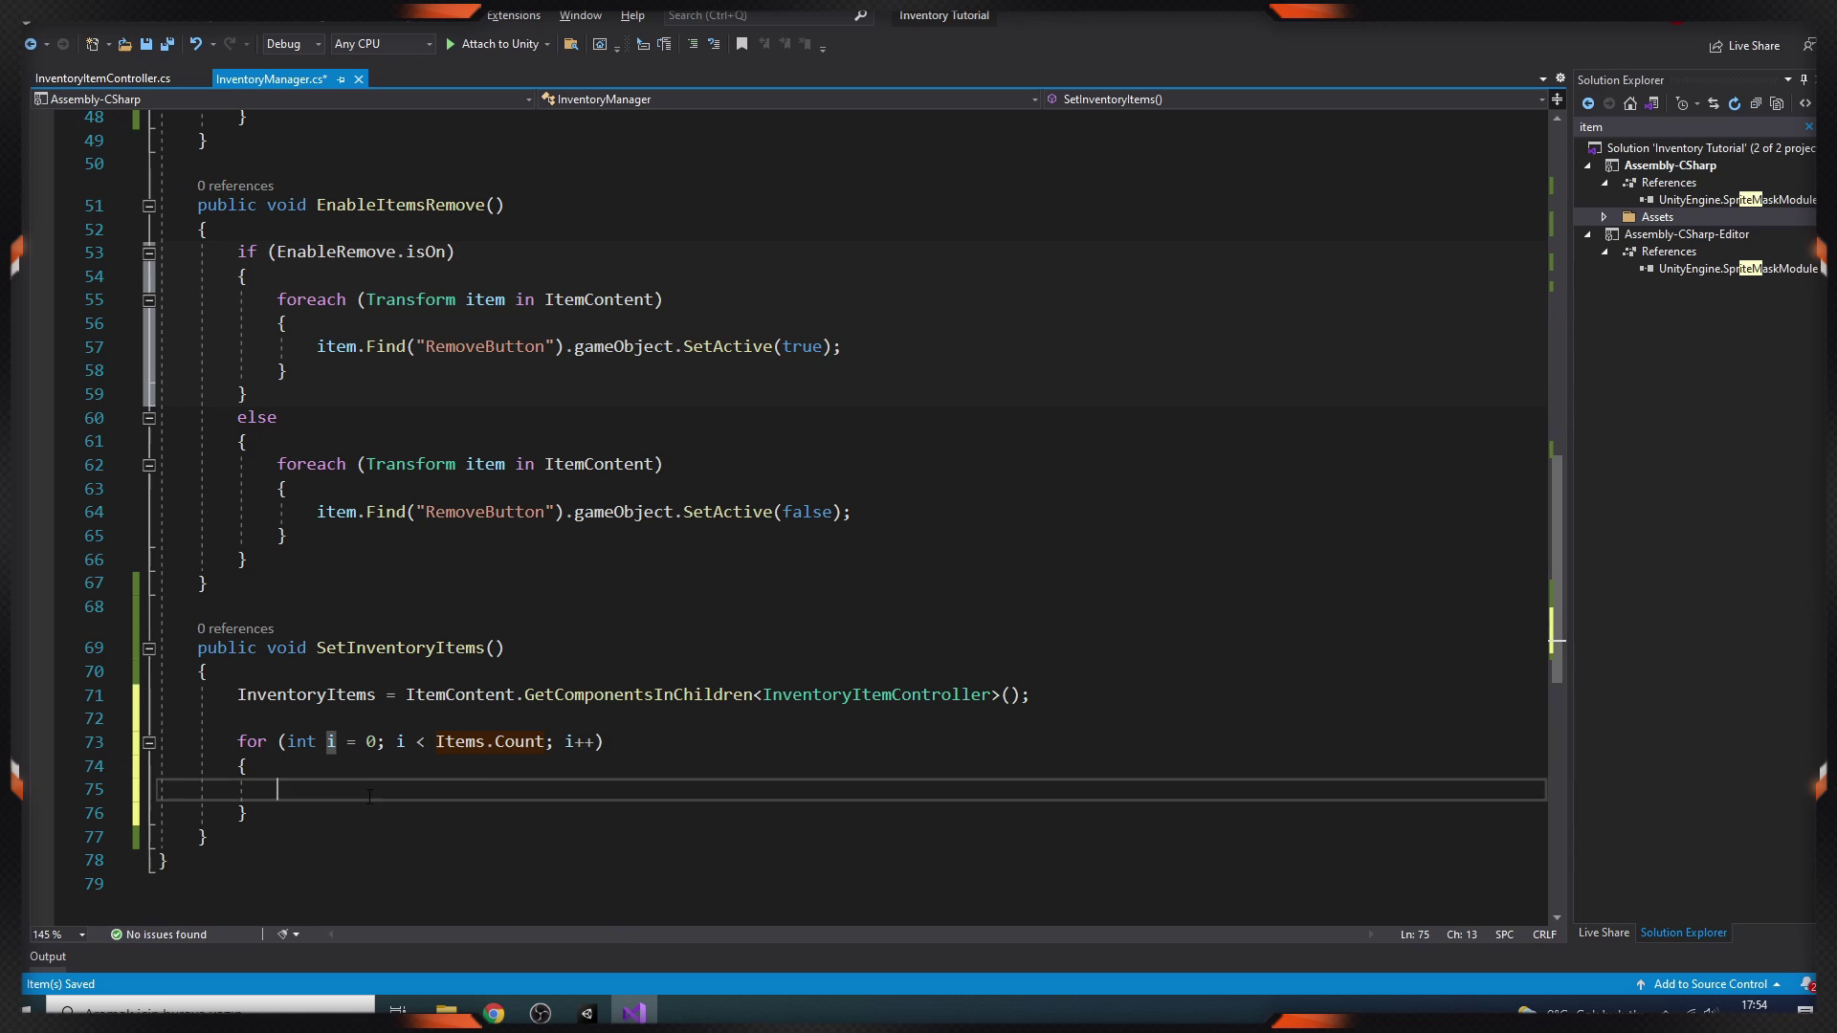
type("inven")
key("Tab")
type("[i].AddItem(Items);")
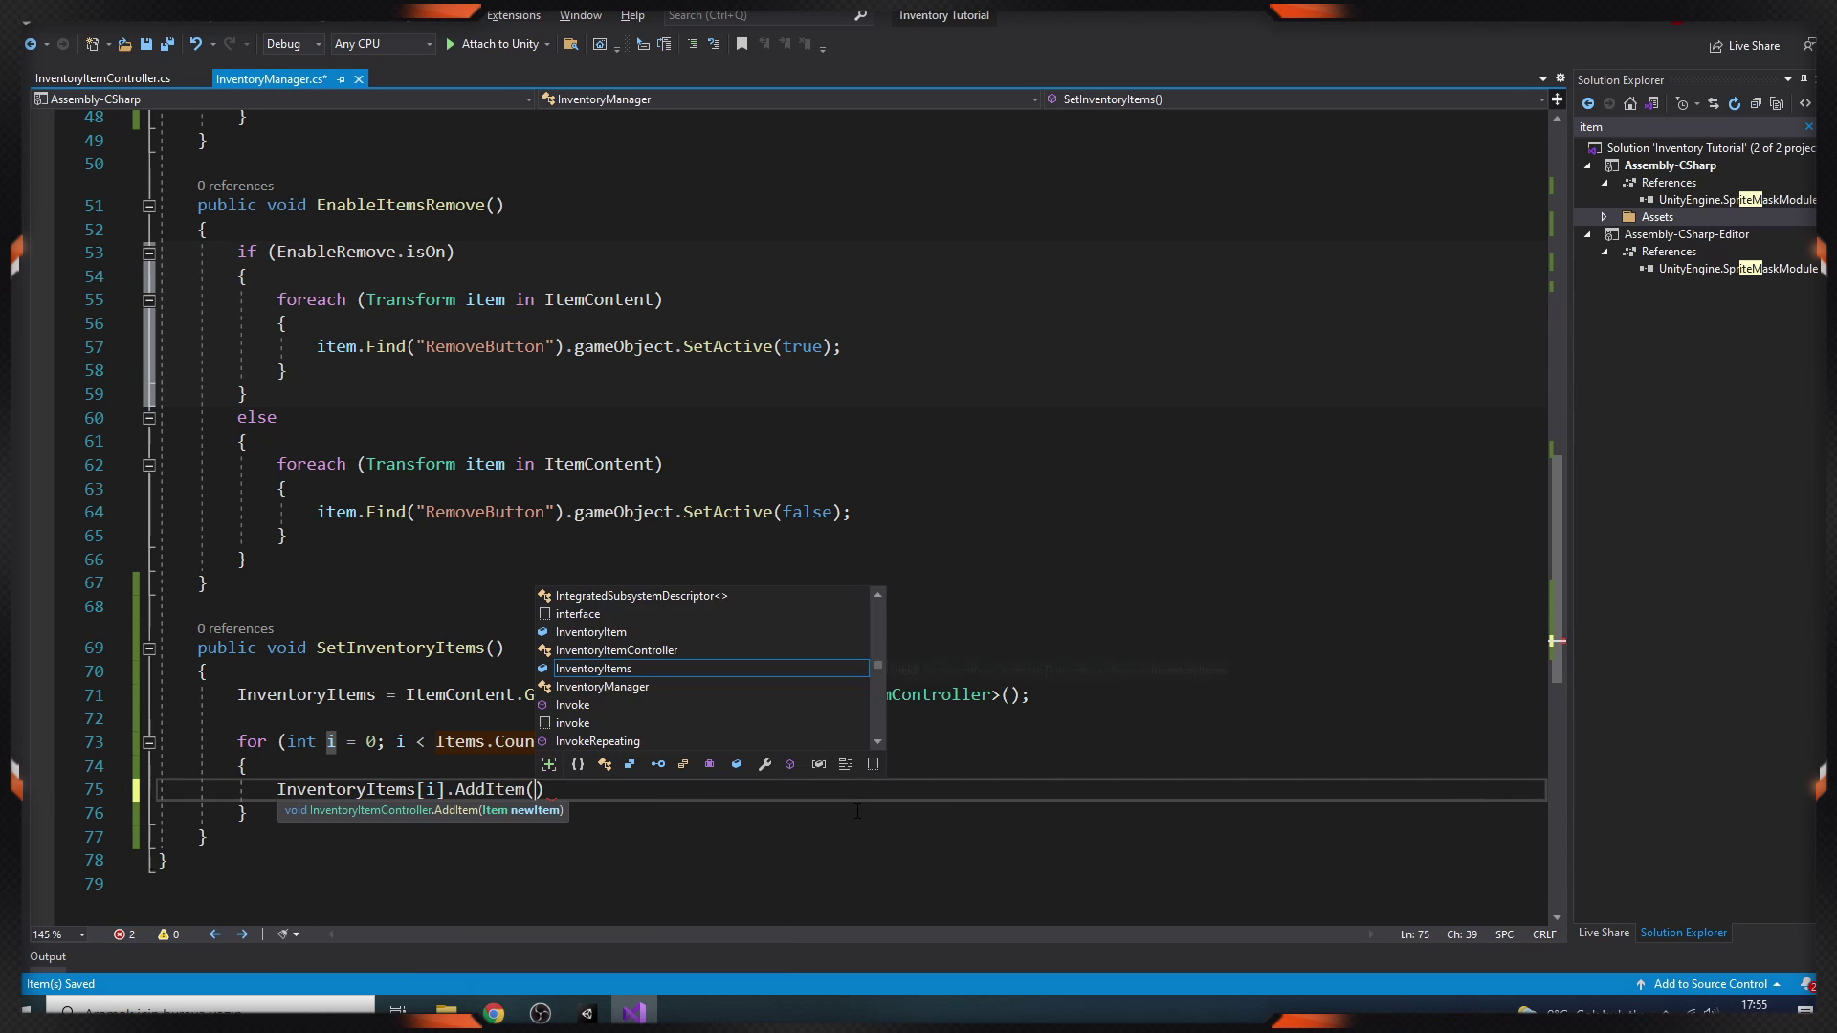
key("Left")
key("Left")
type("[i]")
Call SetInventoryItems() at the end of ListItems and save InventoryManager.
scroll(858, 811, "up", 6)
left_click(296, 543)
key("Return")
key("Return")
type("SetInventoryItems();")
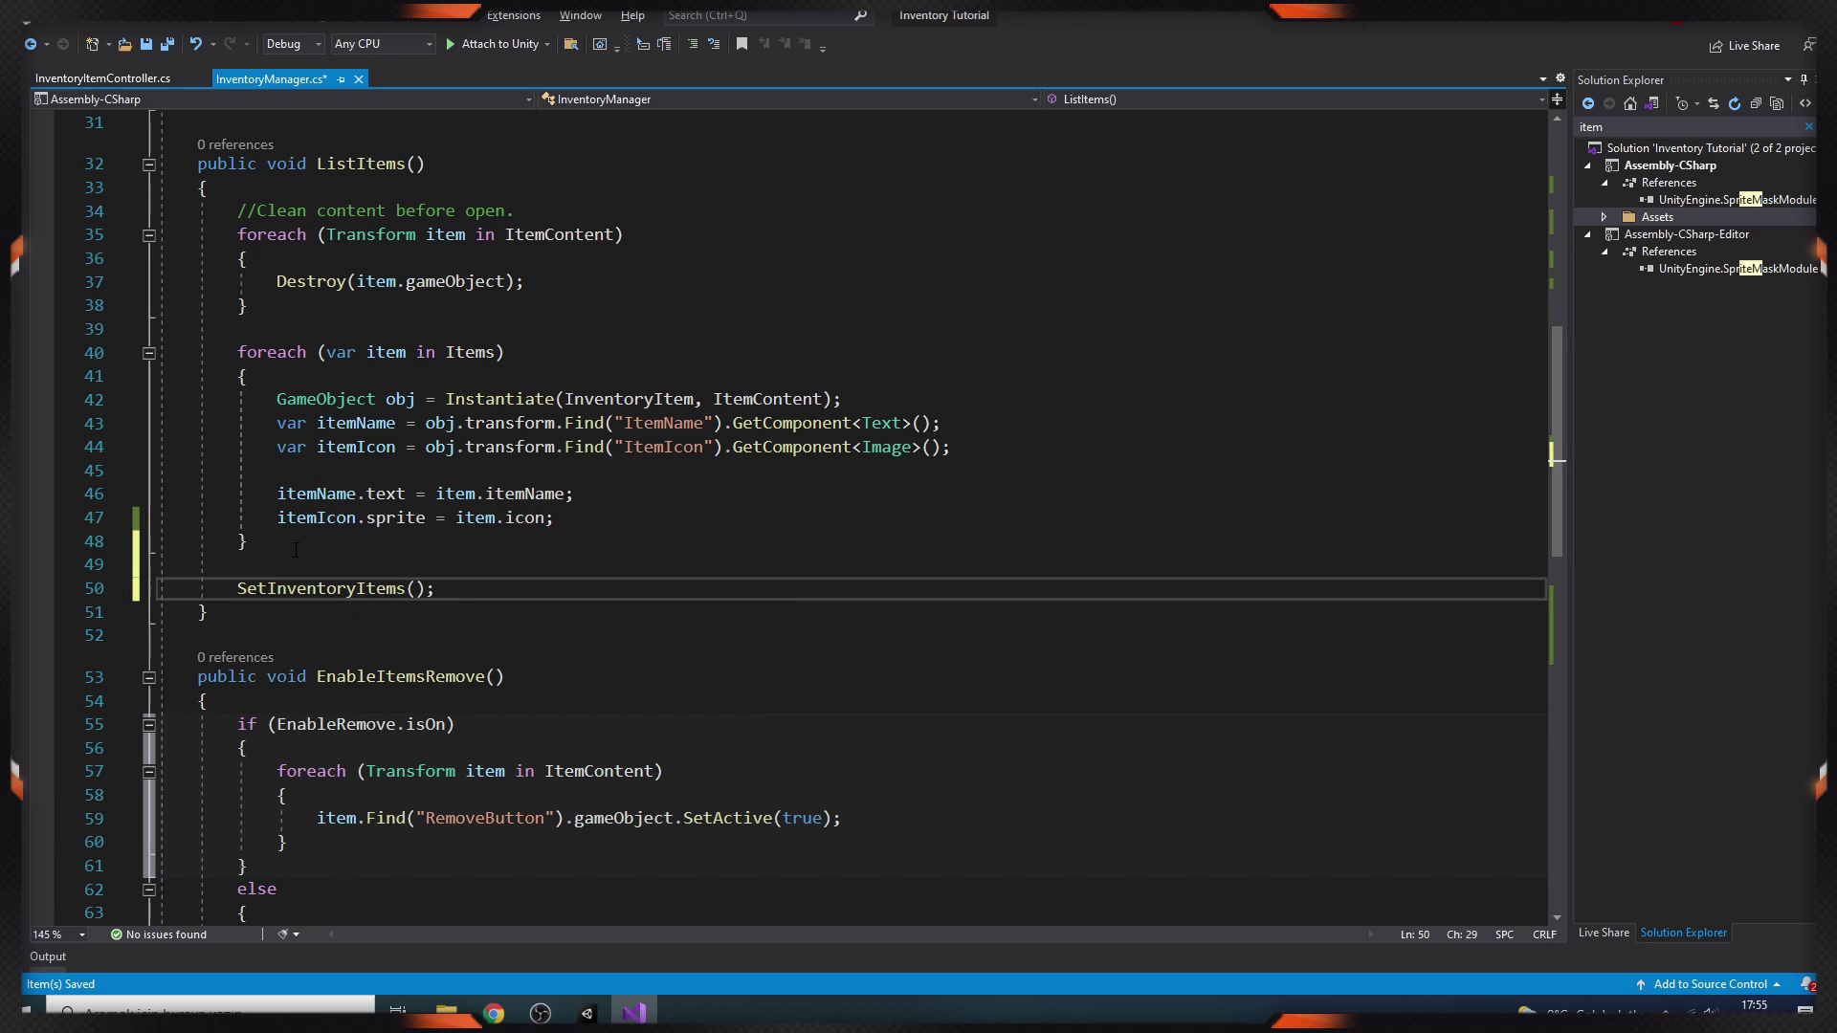
key("ctrl+s")
scroll(390, 536, "down", 6)
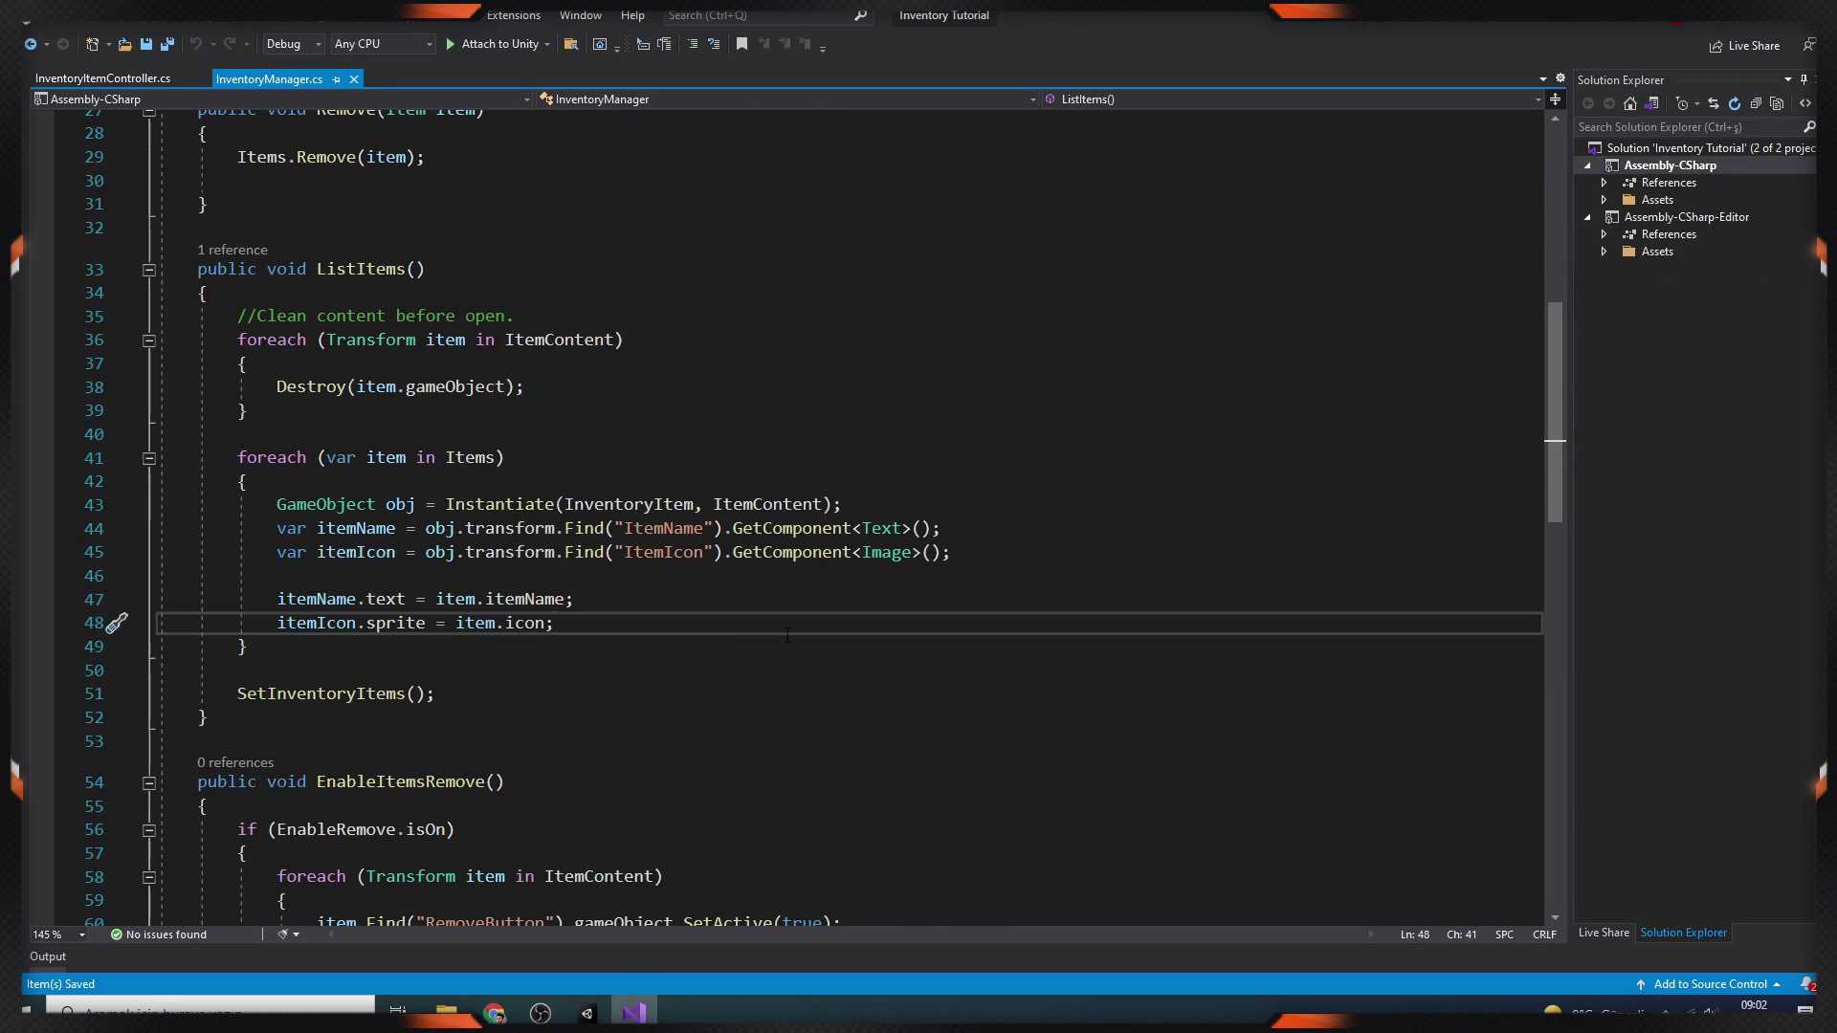
In ListItems, find each item's RemoveButton and SetActive(true) when EnableRemove.isOn.
key("Return")
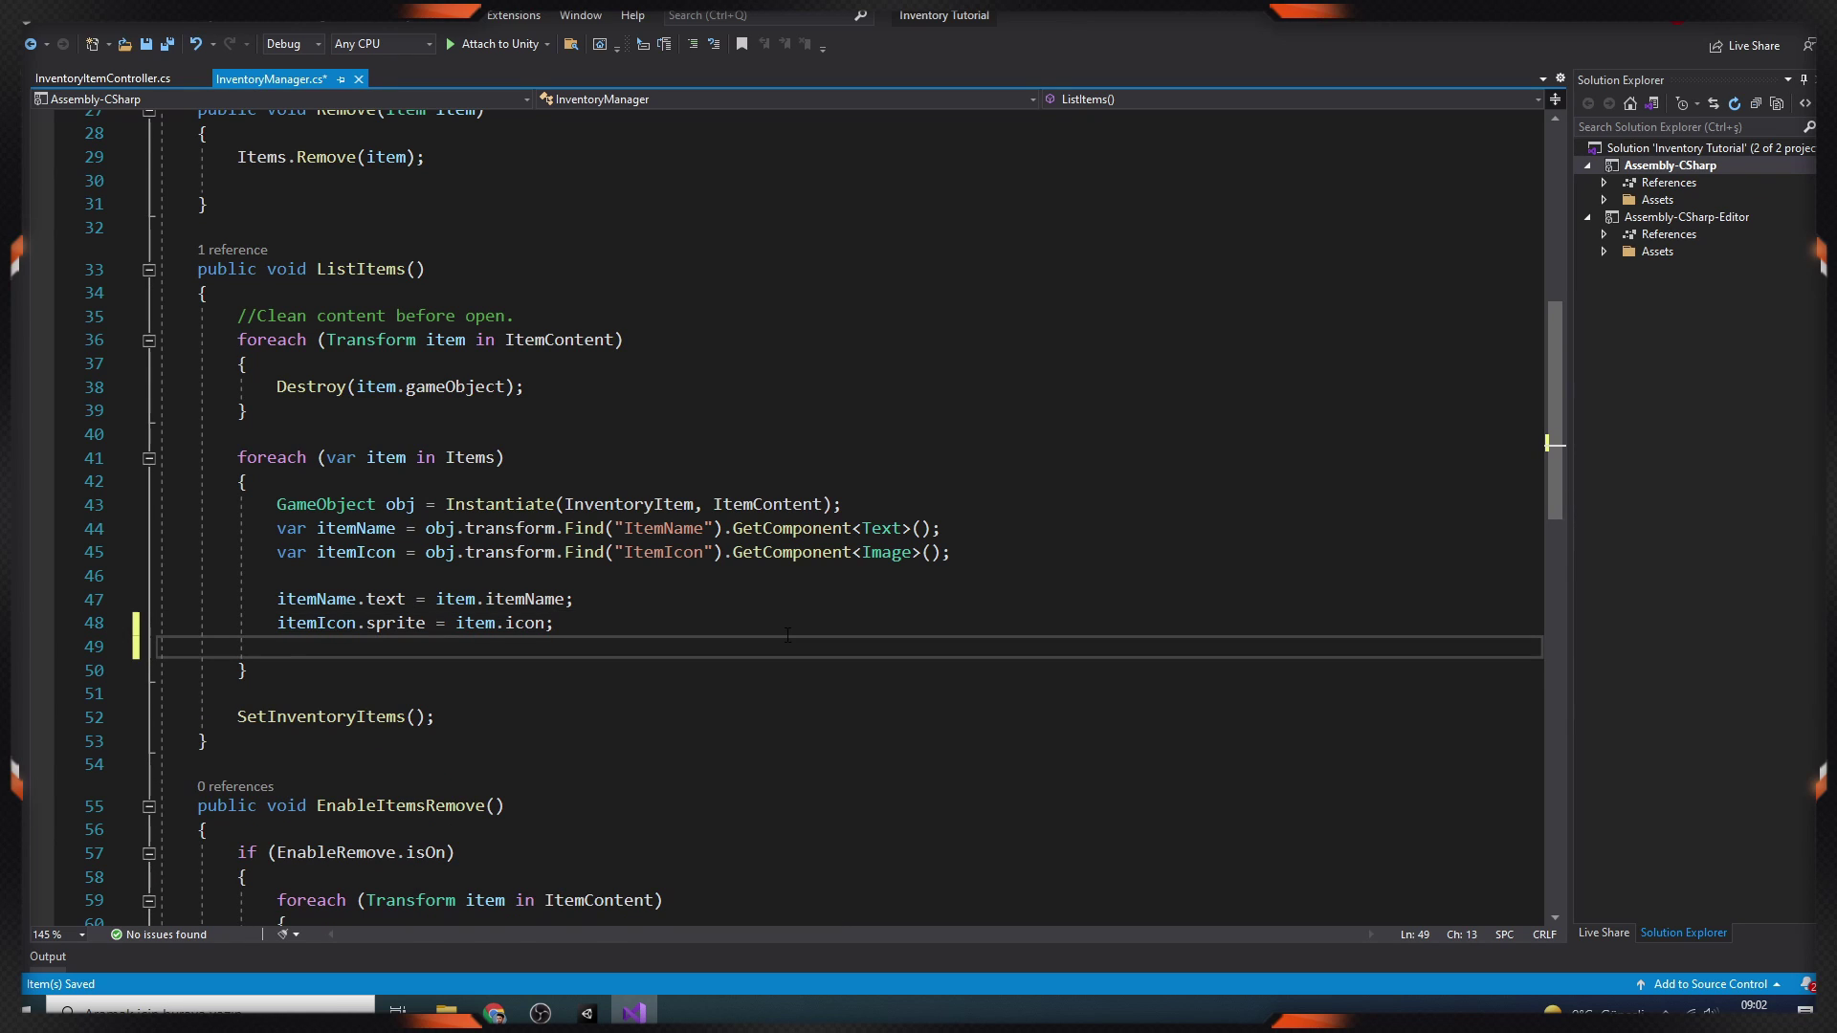
key("Return")
type("if(EnableRemove.isOn)")
key("Return")
left_click(983, 555)
key("Return")
type("var removeBi")
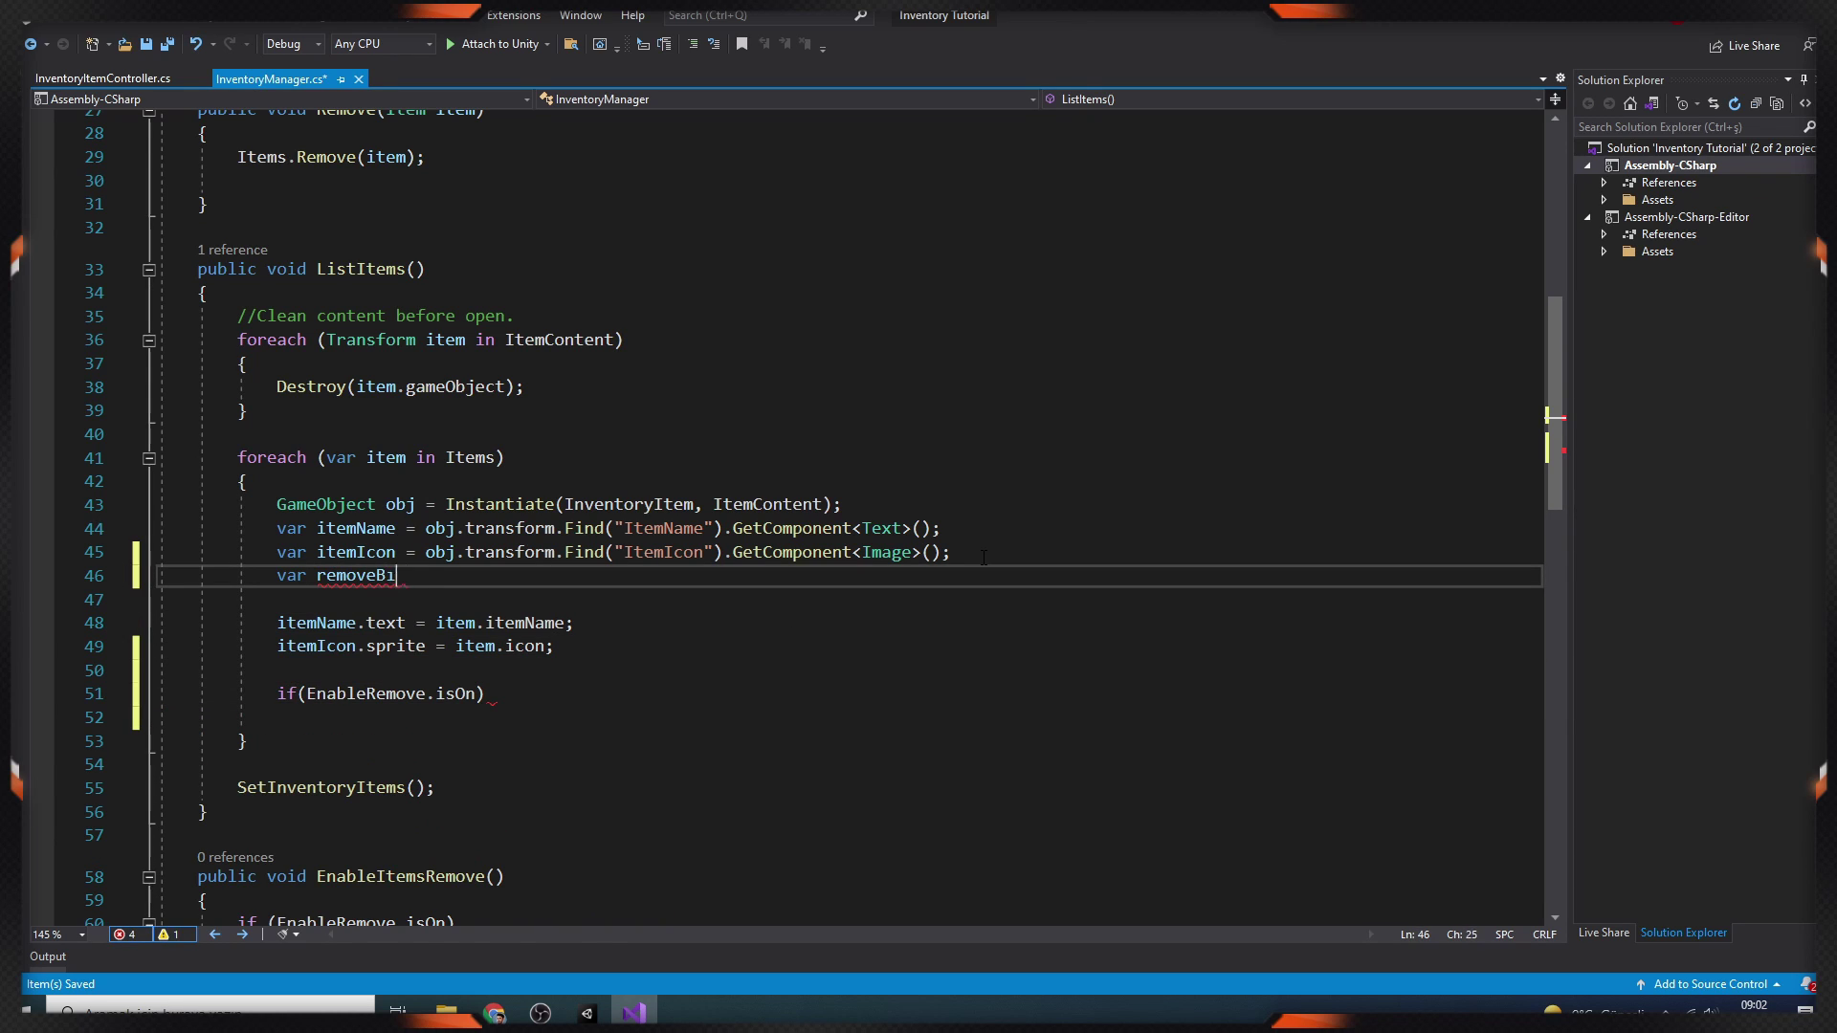
key("BackSpace")
type("utton = obj.transform.Find(\"RemoveButton\")")
type(".gameObject;")
left_click(528, 719)
type("removeButton")
type(".SetActive(true);")
Change the RemoveButton lookup to GetComponent<Button>() and activate its gameObject.
double_click(864, 575)
type("GetComponent<Button>()")
key("ctrl+s")
left_click(442, 717)
type(".gameObject")
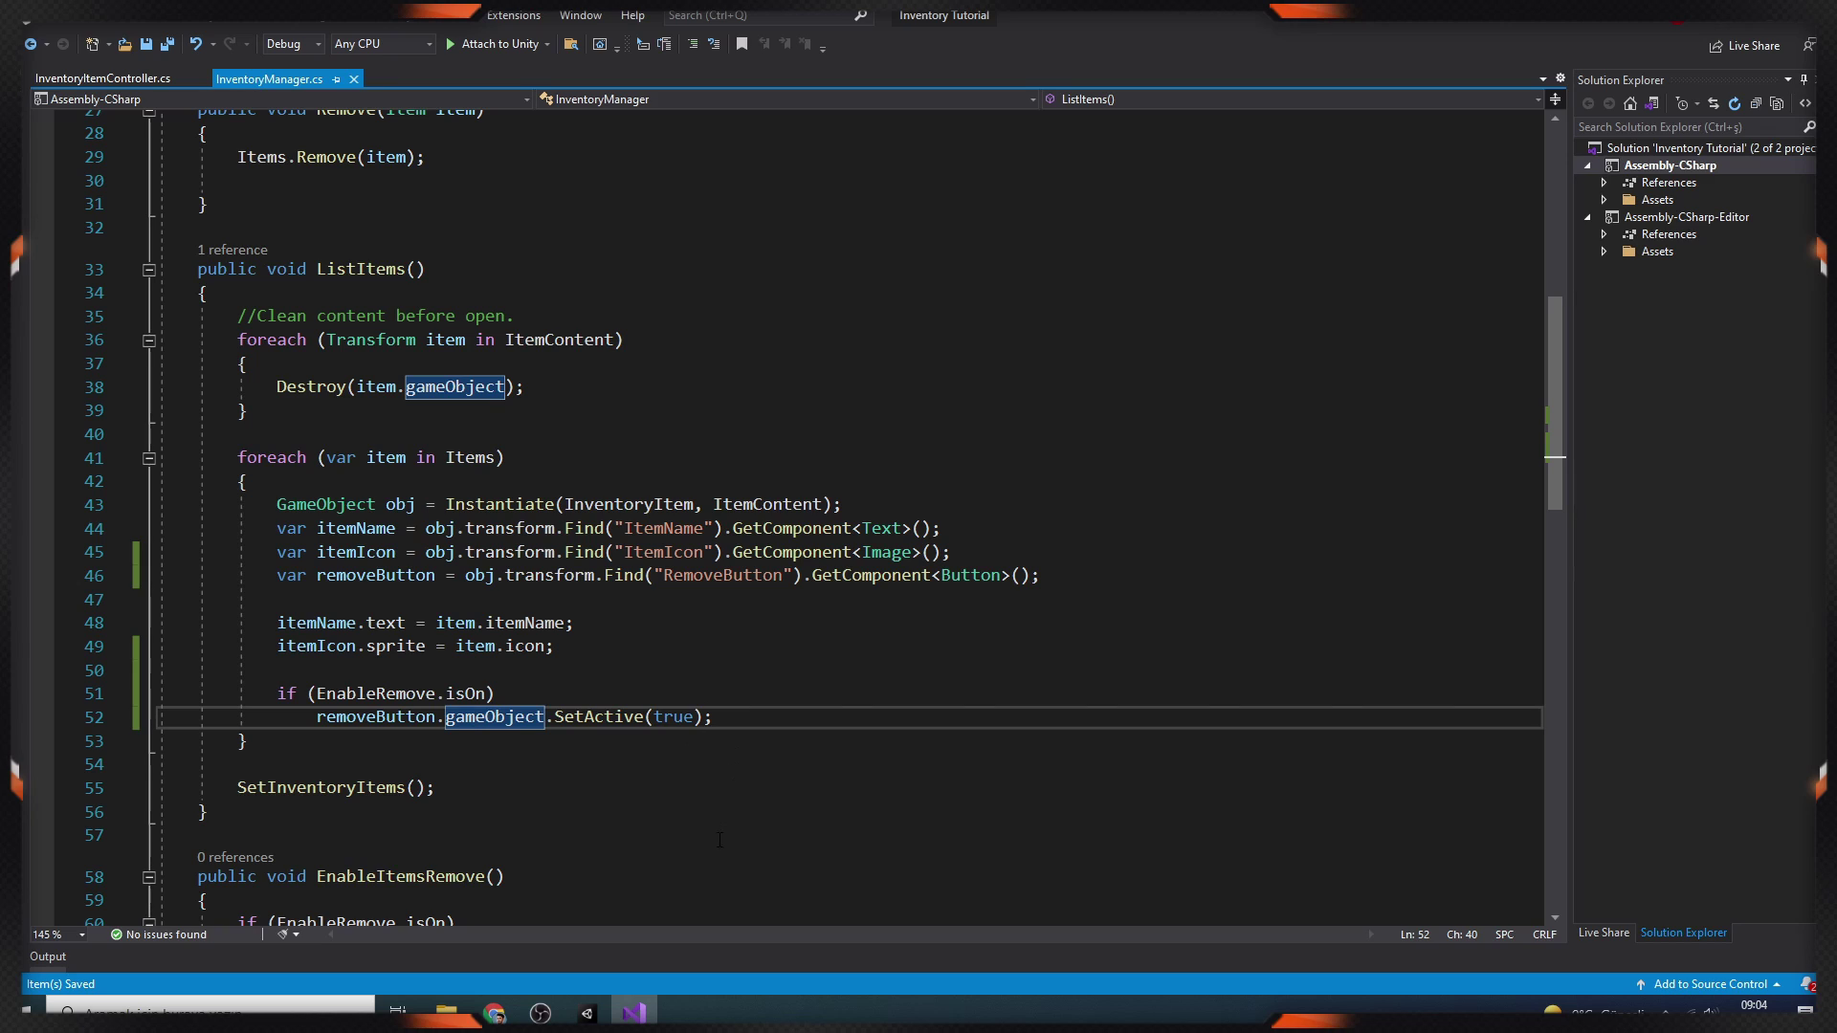
Add Destroy(gameObject) to RemoveItem in InventoryItemController and save.
type("Destroy(game")
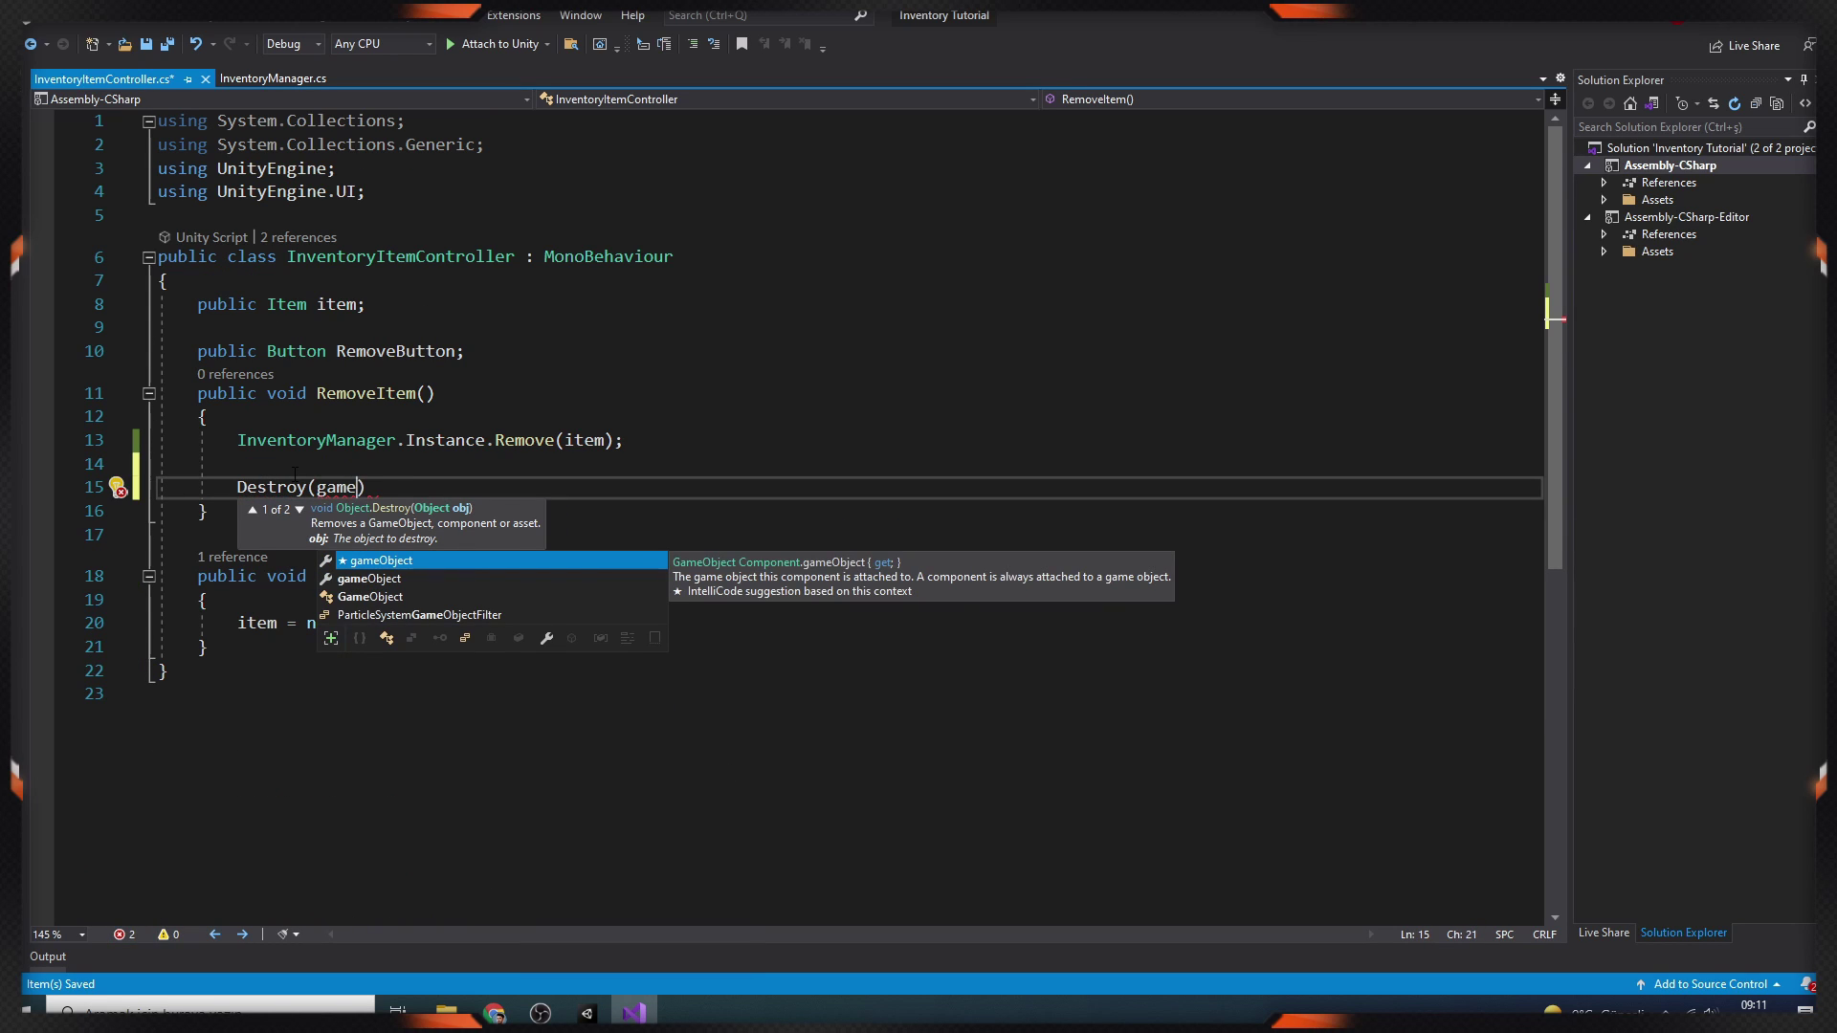
key("Tab")
type(");")
key("ctrl+s")
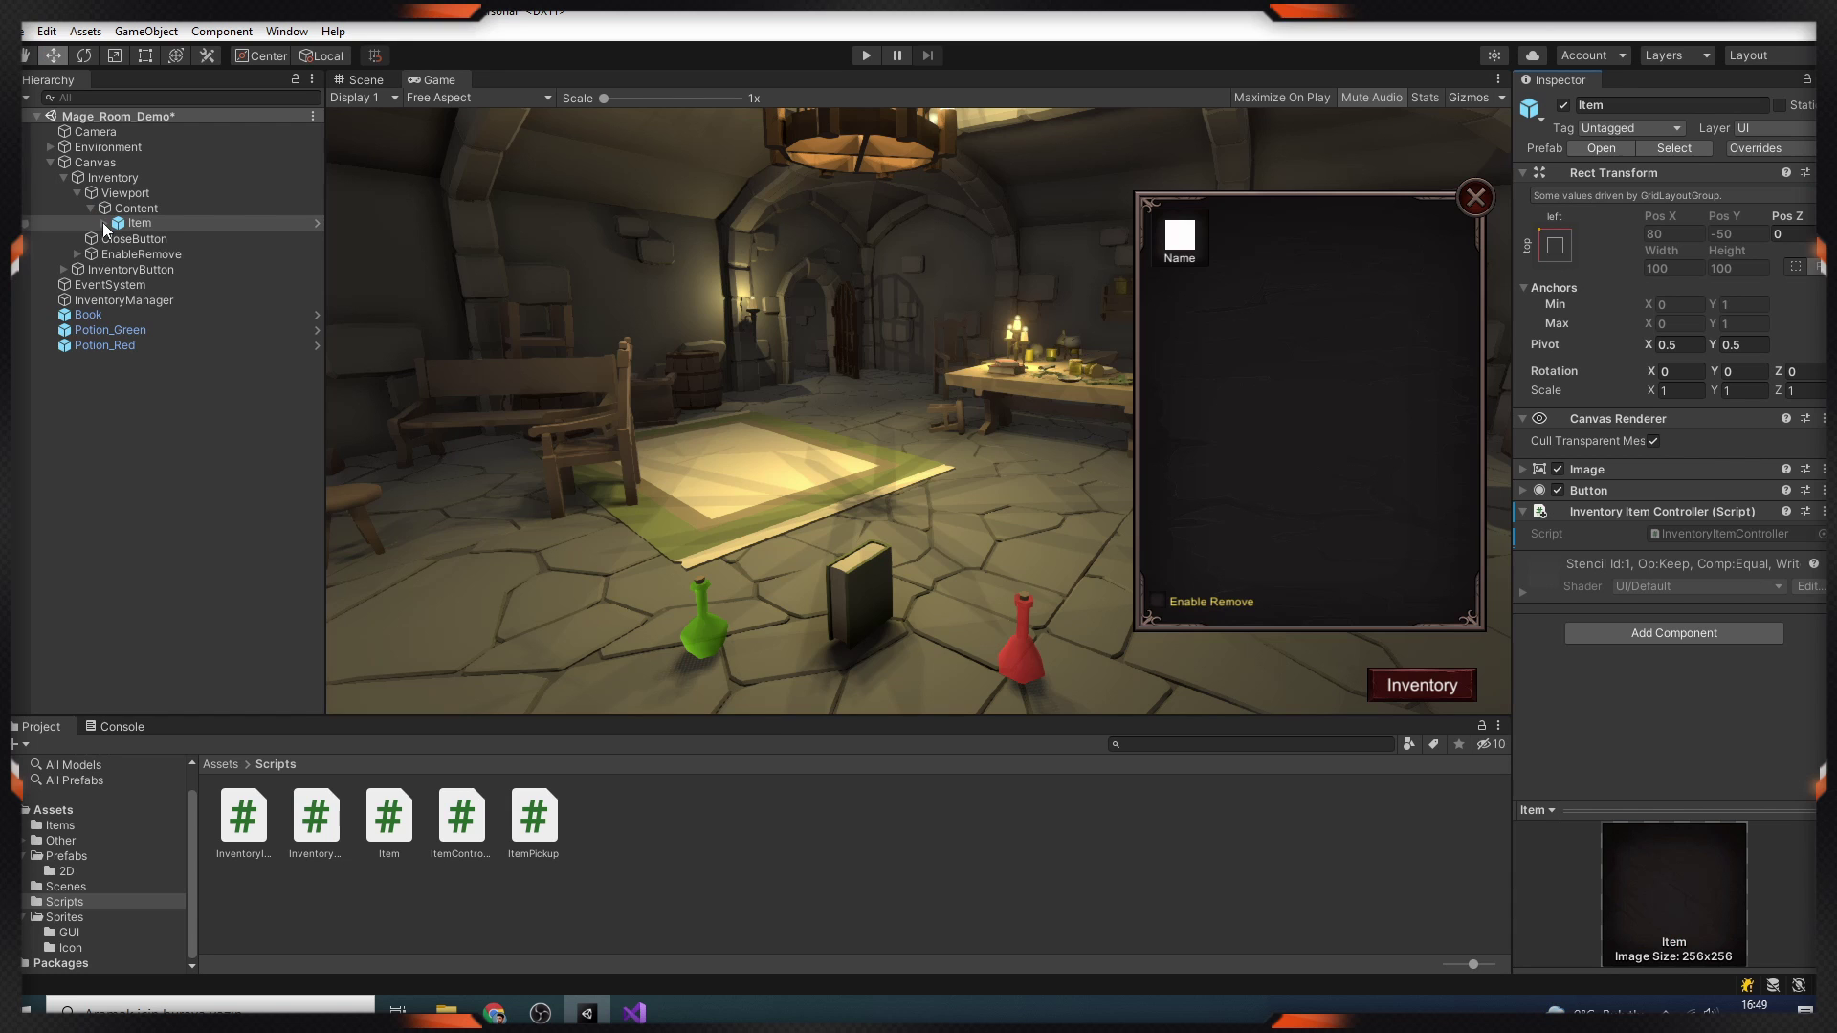
Add an On Click entry to Item's RemoveButton calling InventoryItemController.RemoveItem(), then enter play mode.
left_click(103, 223)
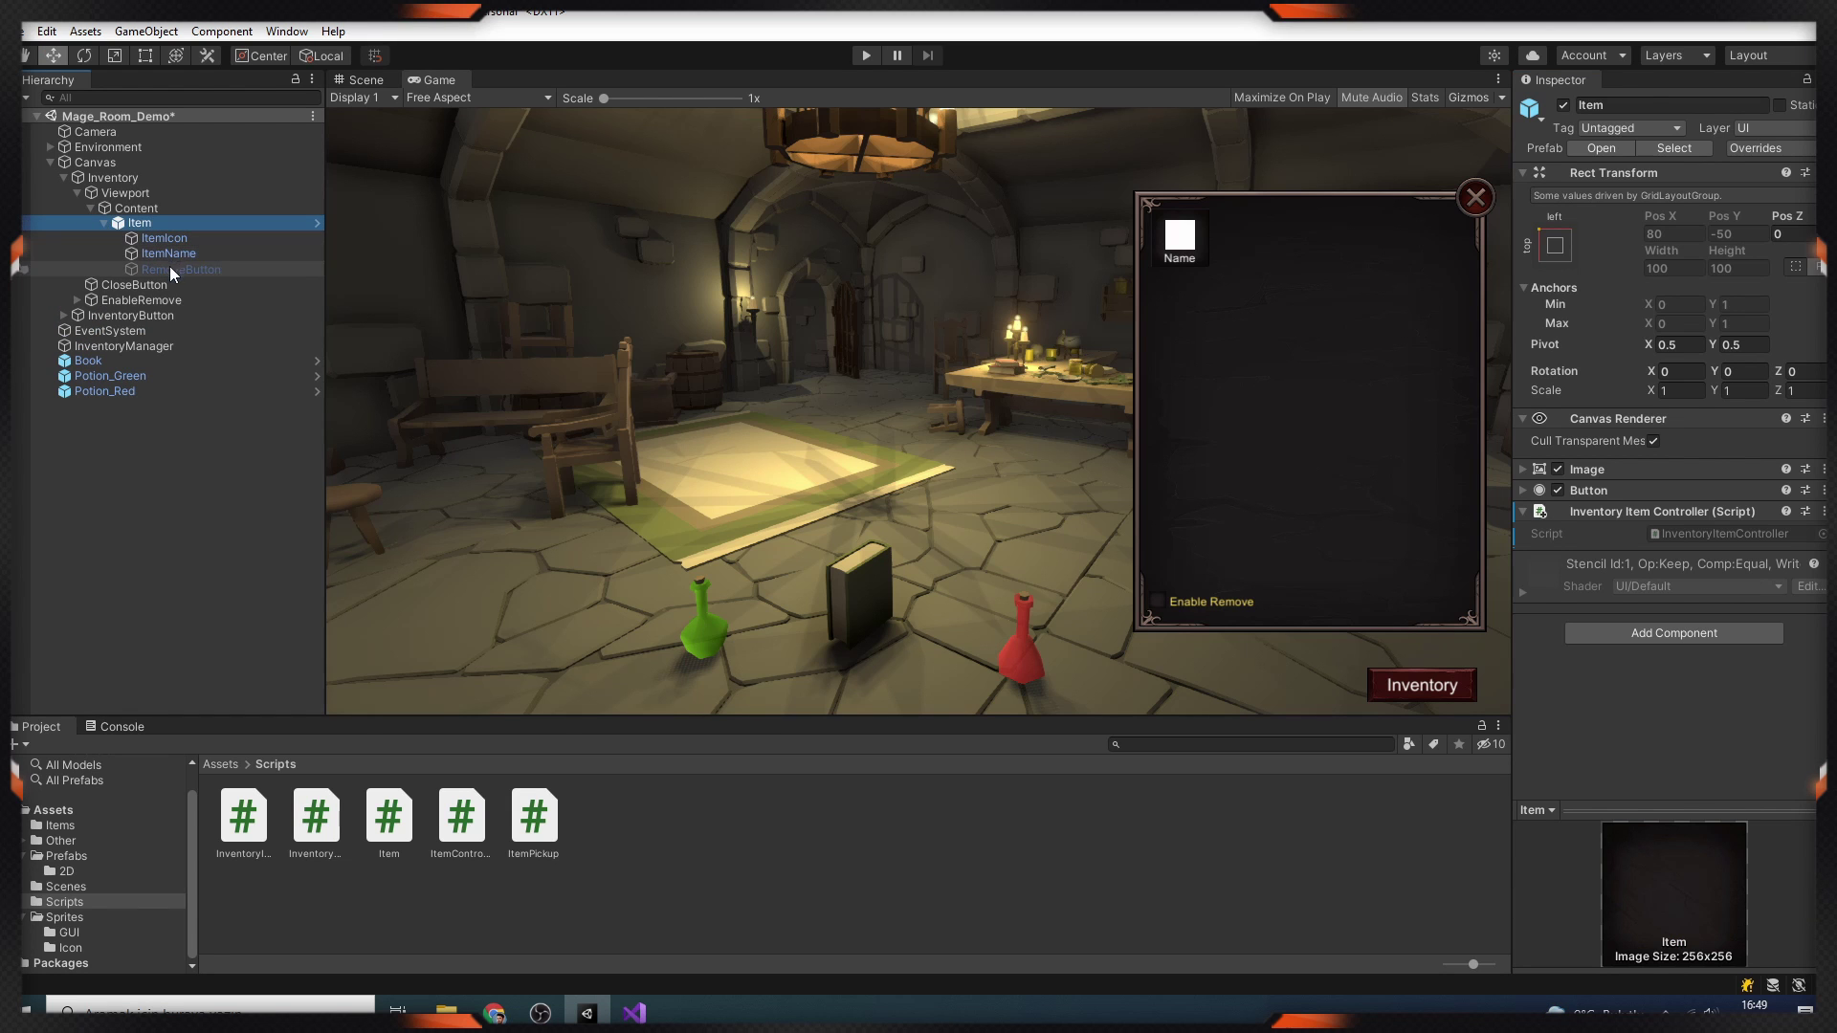
left_click(173, 270)
left_click(1627, 454)
scroll(1713, 574, "down", 2)
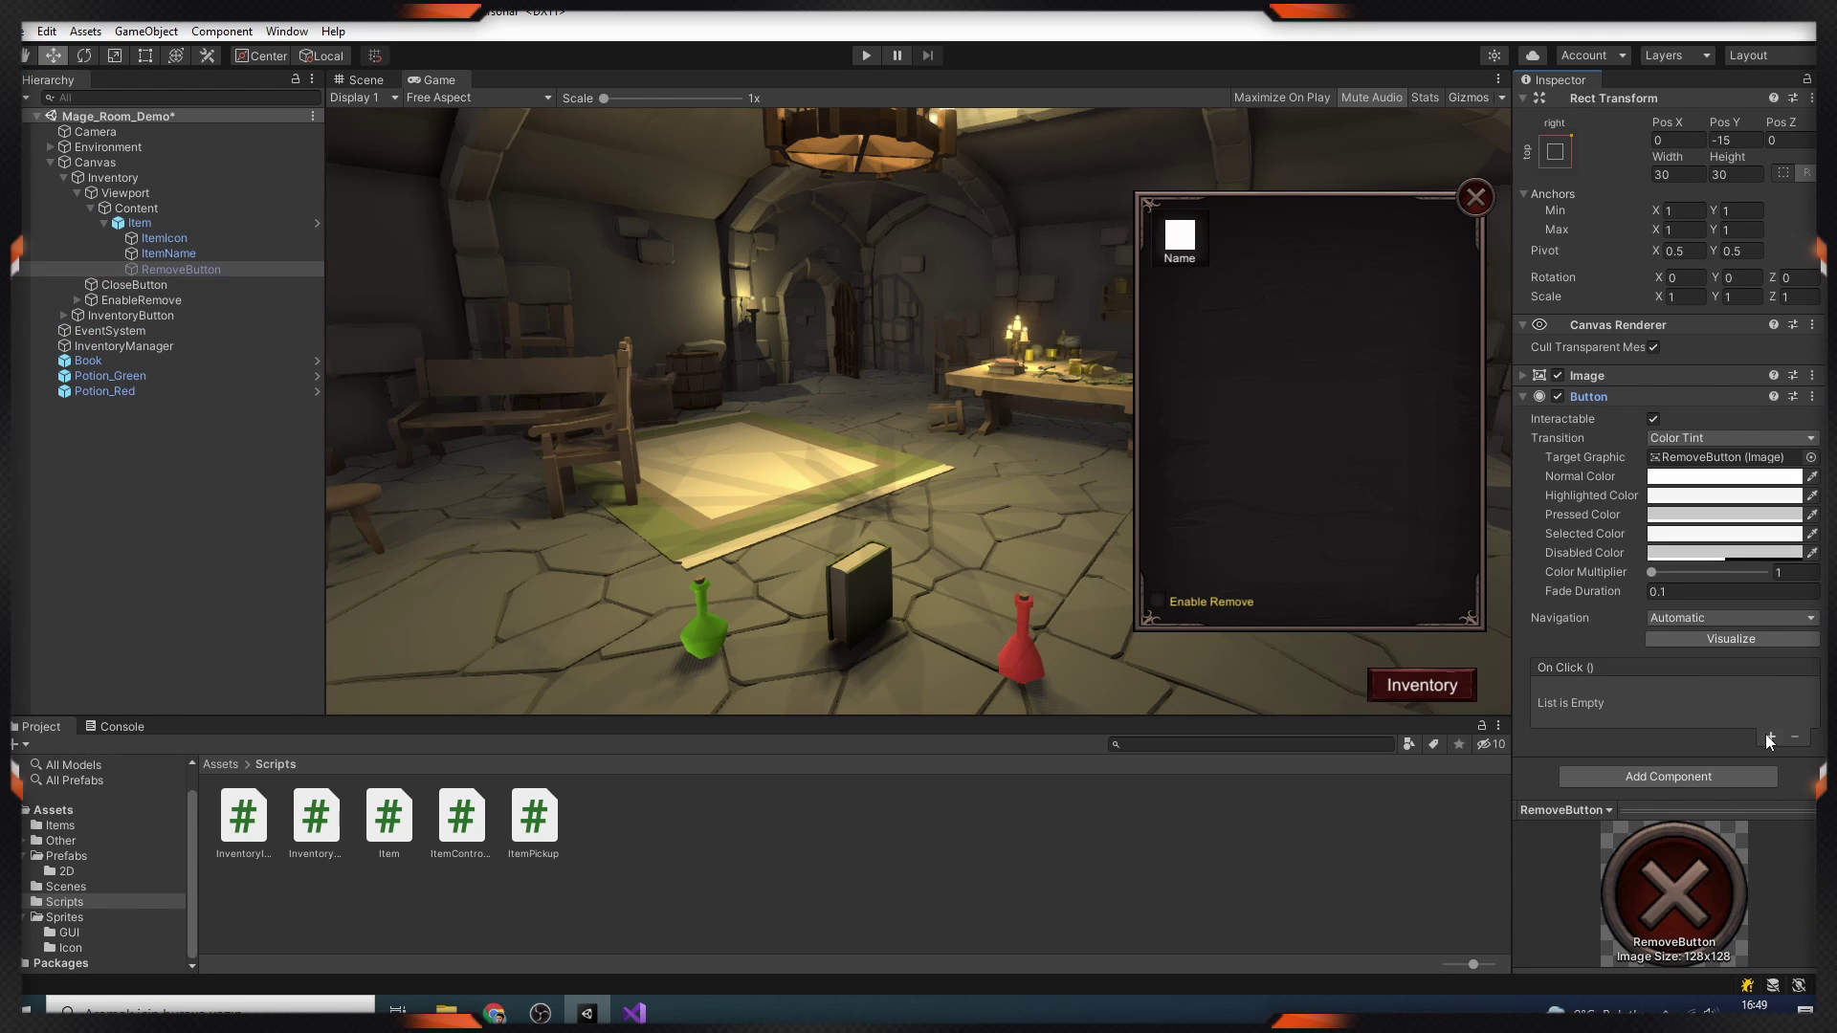
left_click(1766, 735)
left_click_drag(139, 228, 1606, 716)
left_click(1709, 697)
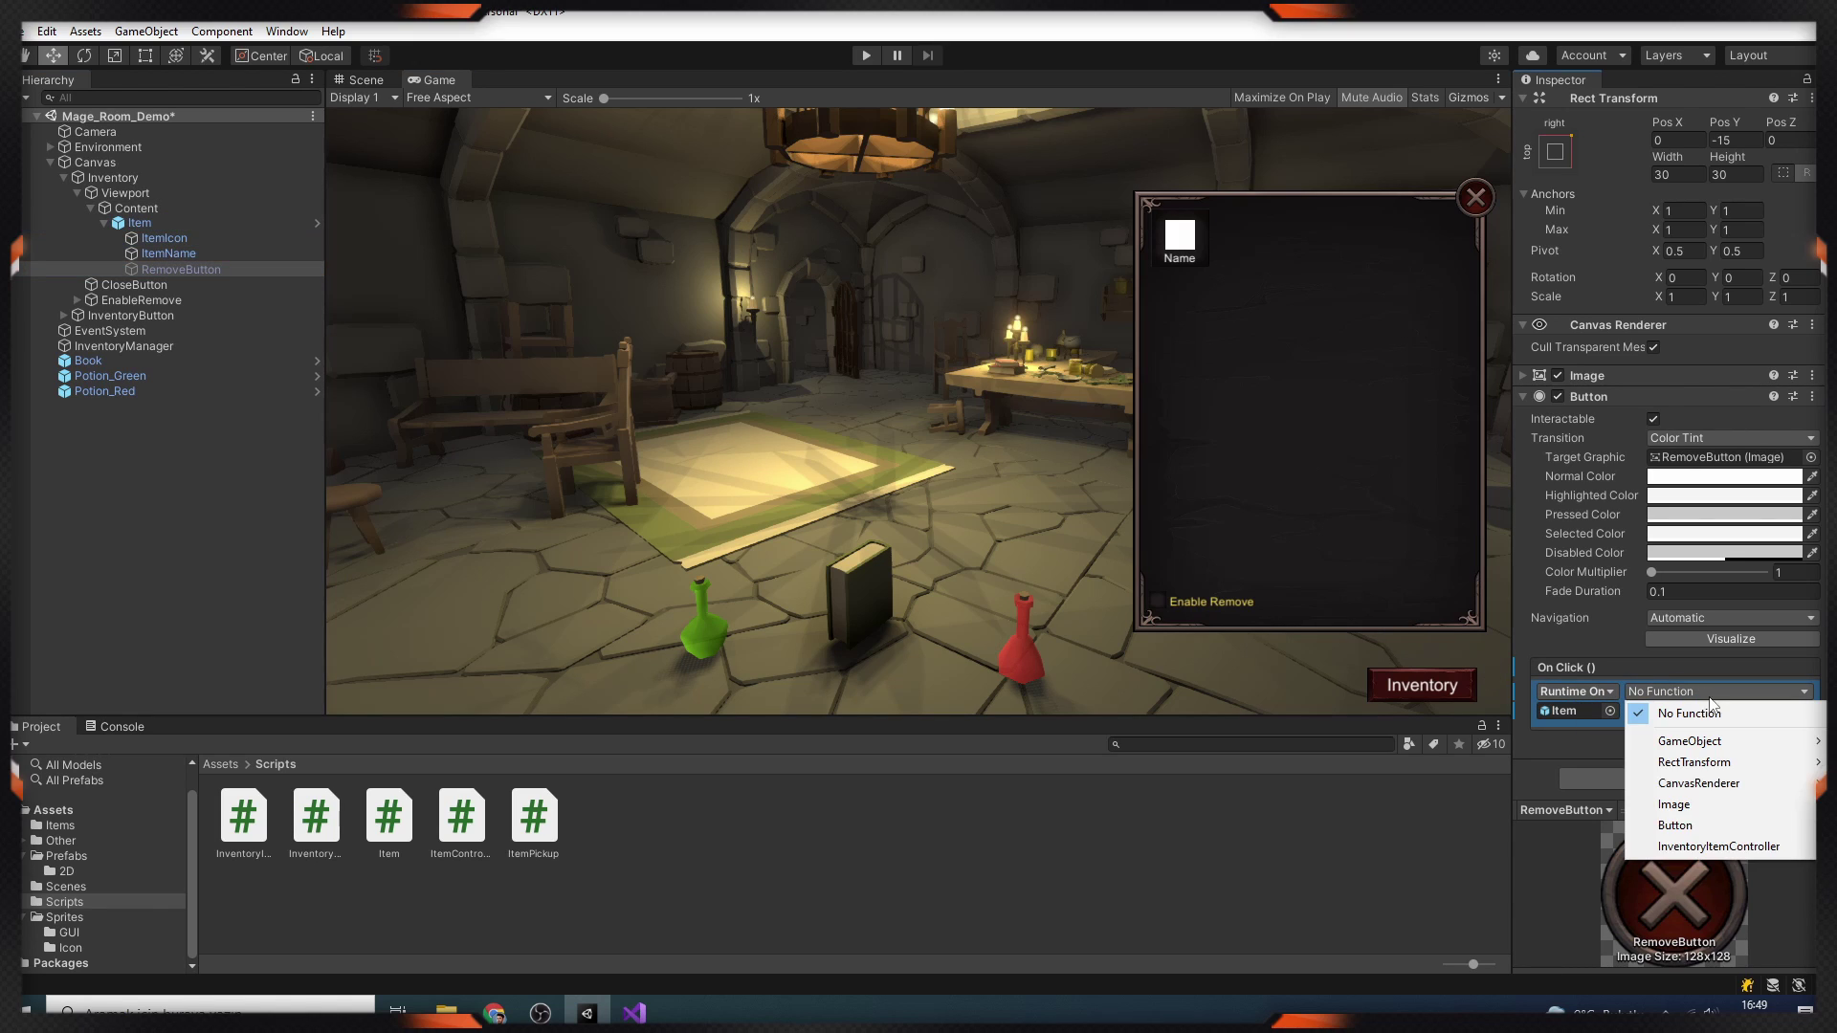
mouse_move(1704, 848)
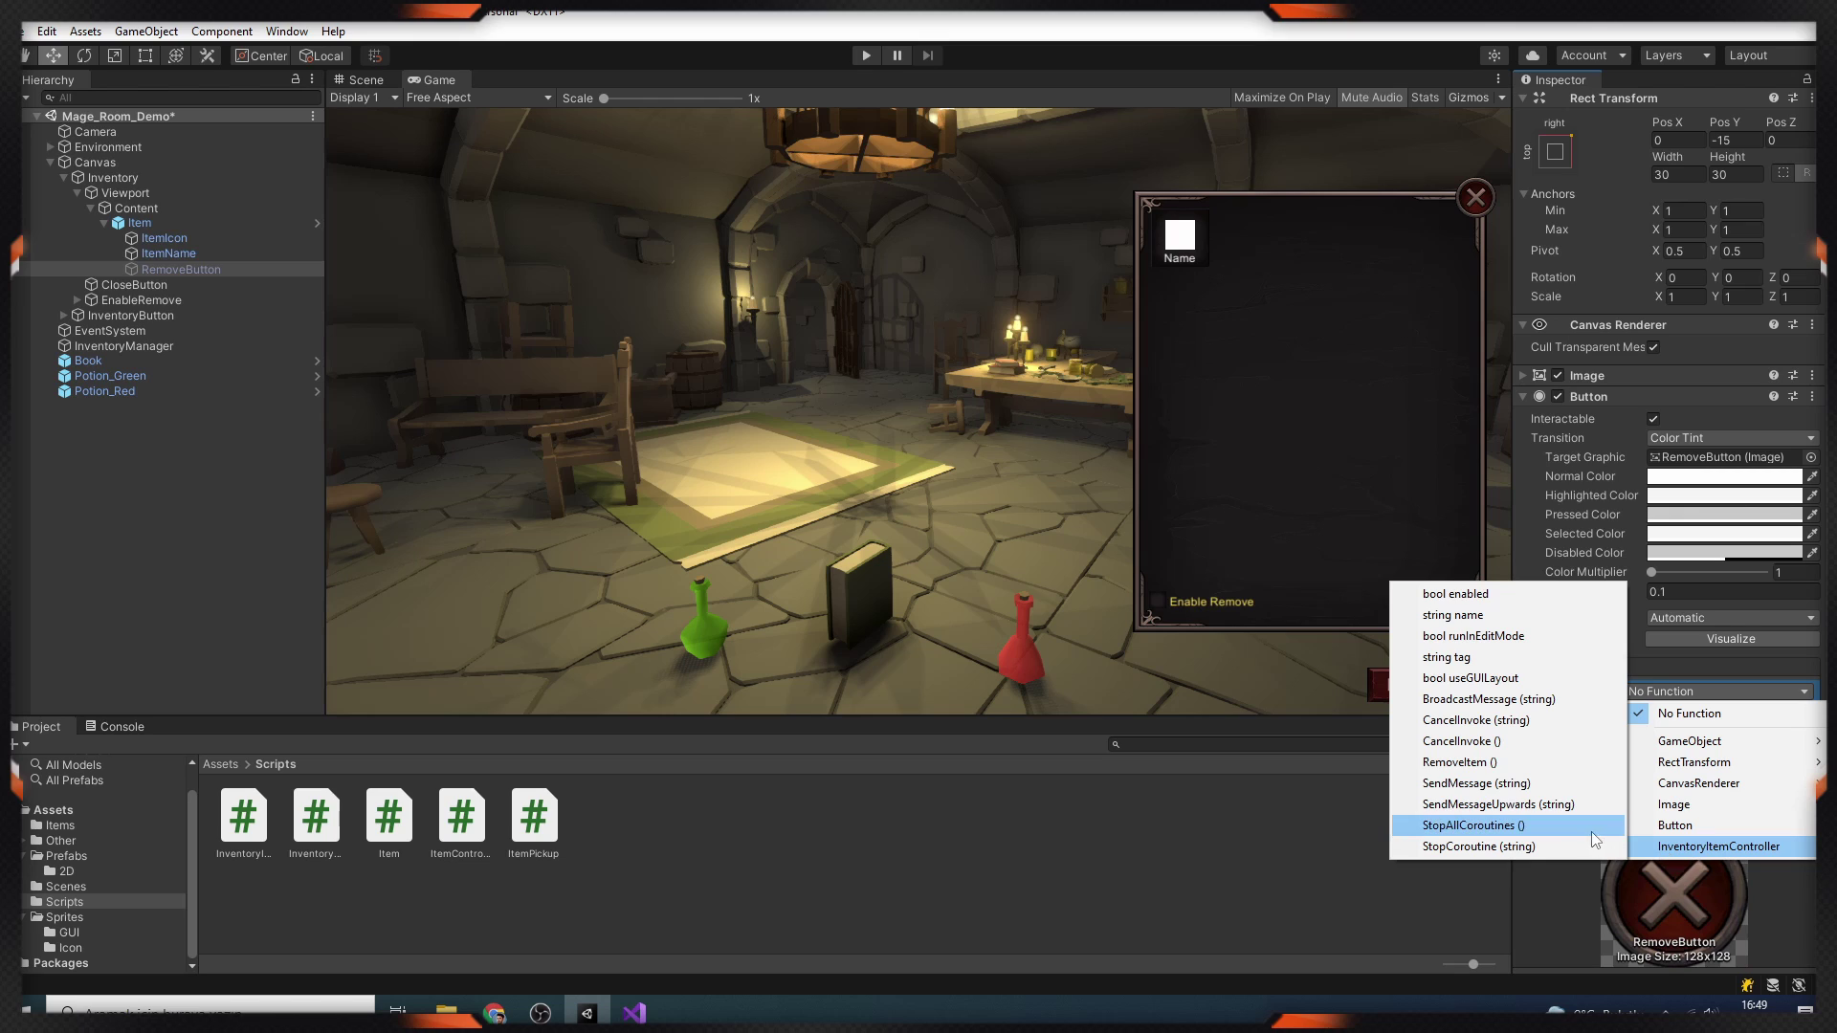
left_click(1492, 763)
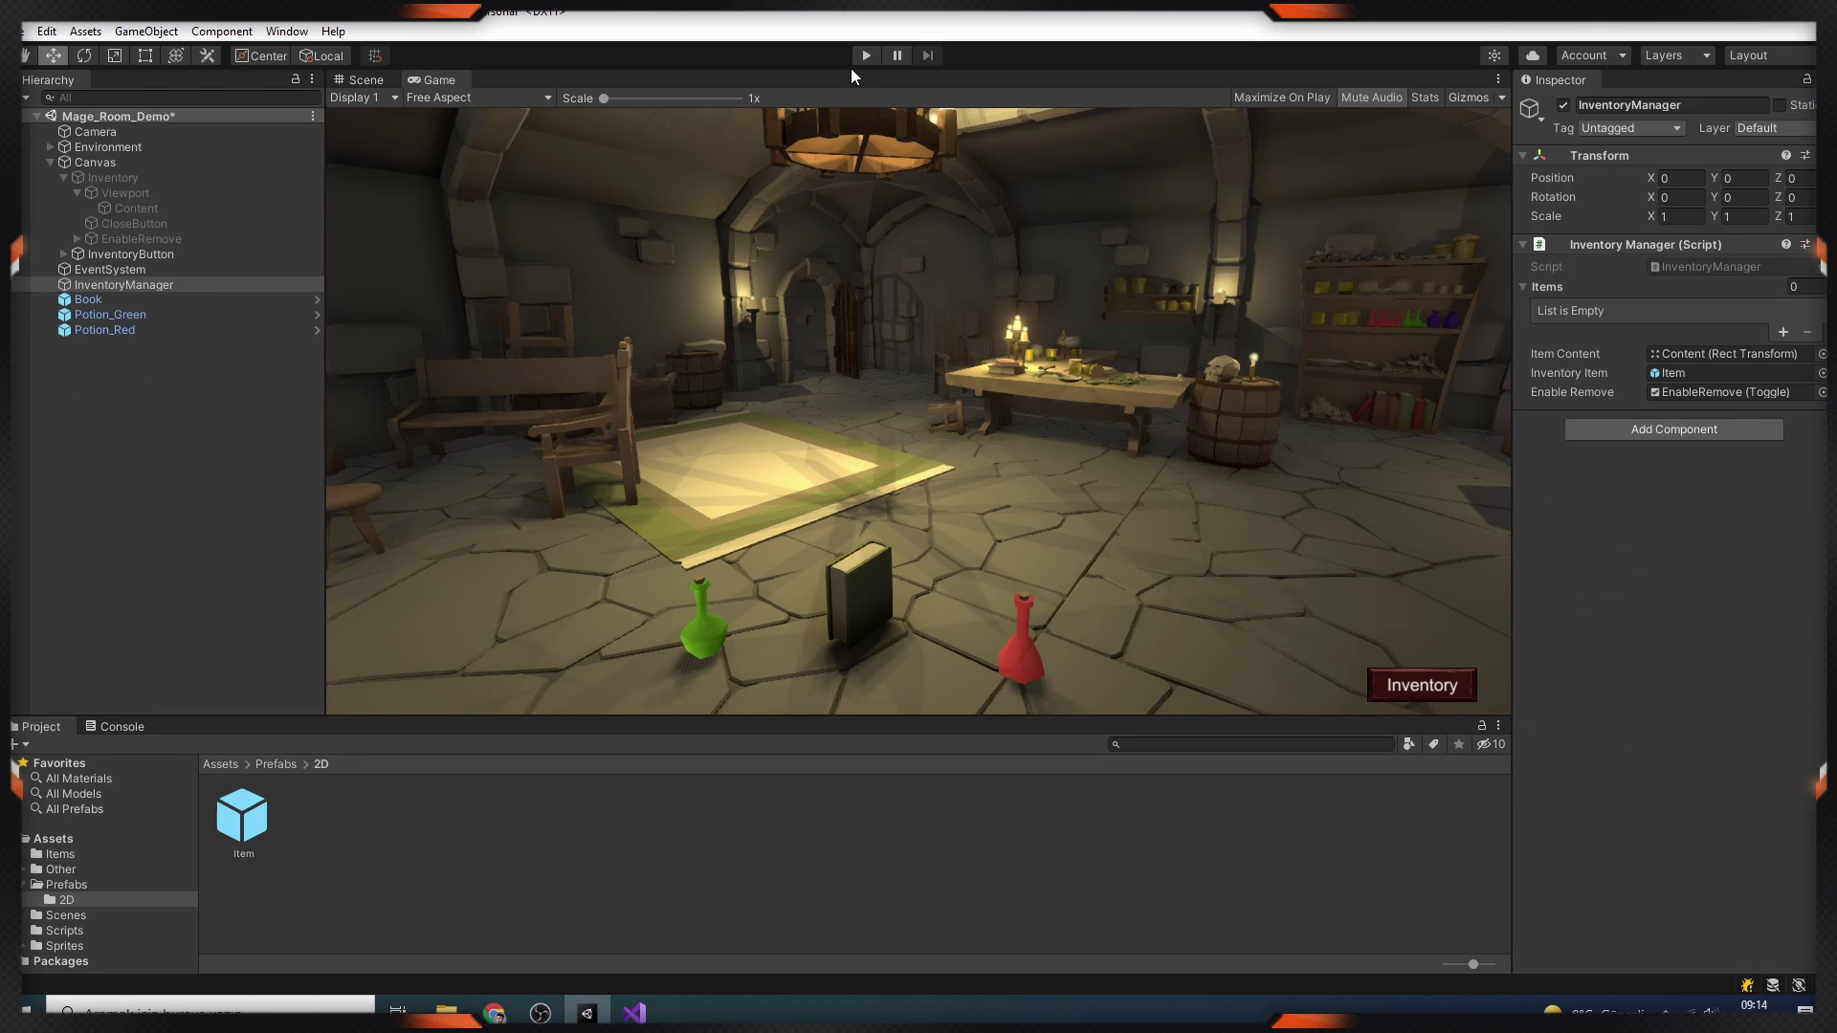
left_click(864, 55)
Pick up the book, green and red potions, then remove Red Pot, Green Pot and Book from the inventory.
left_click(854, 603)
left_click(697, 623)
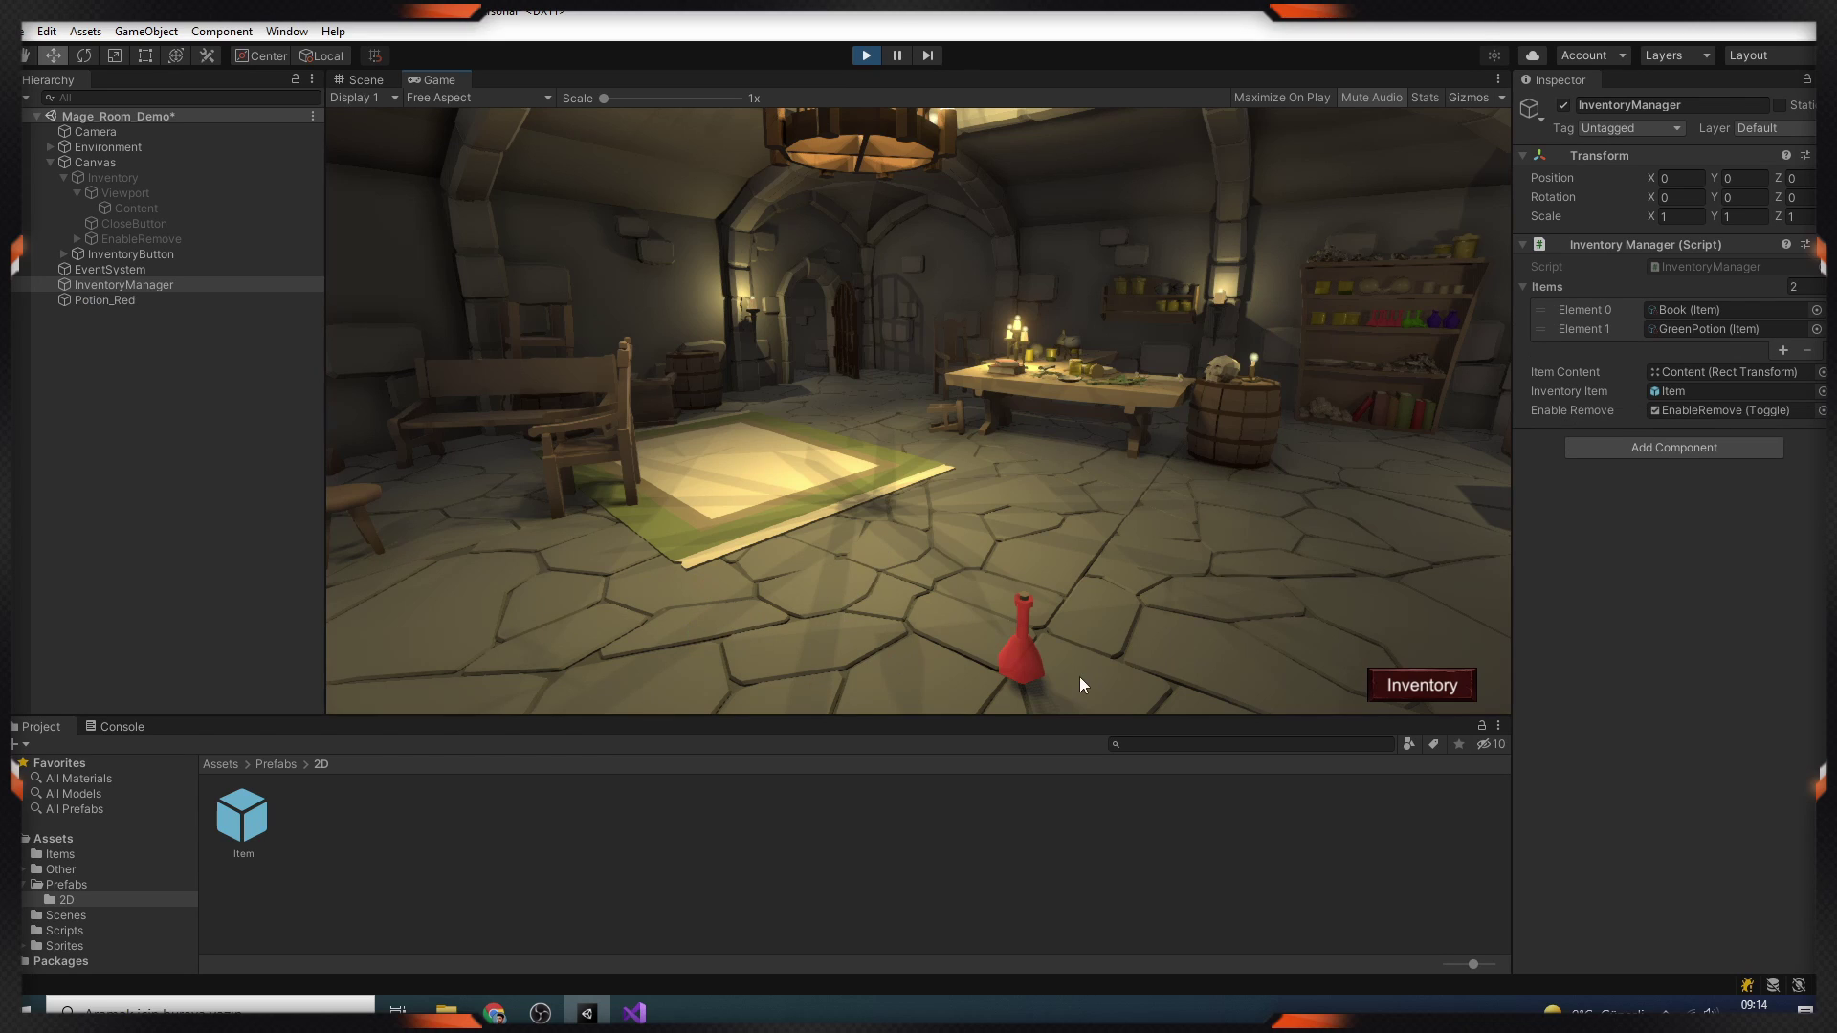
left_click(1024, 656)
left_click(1435, 685)
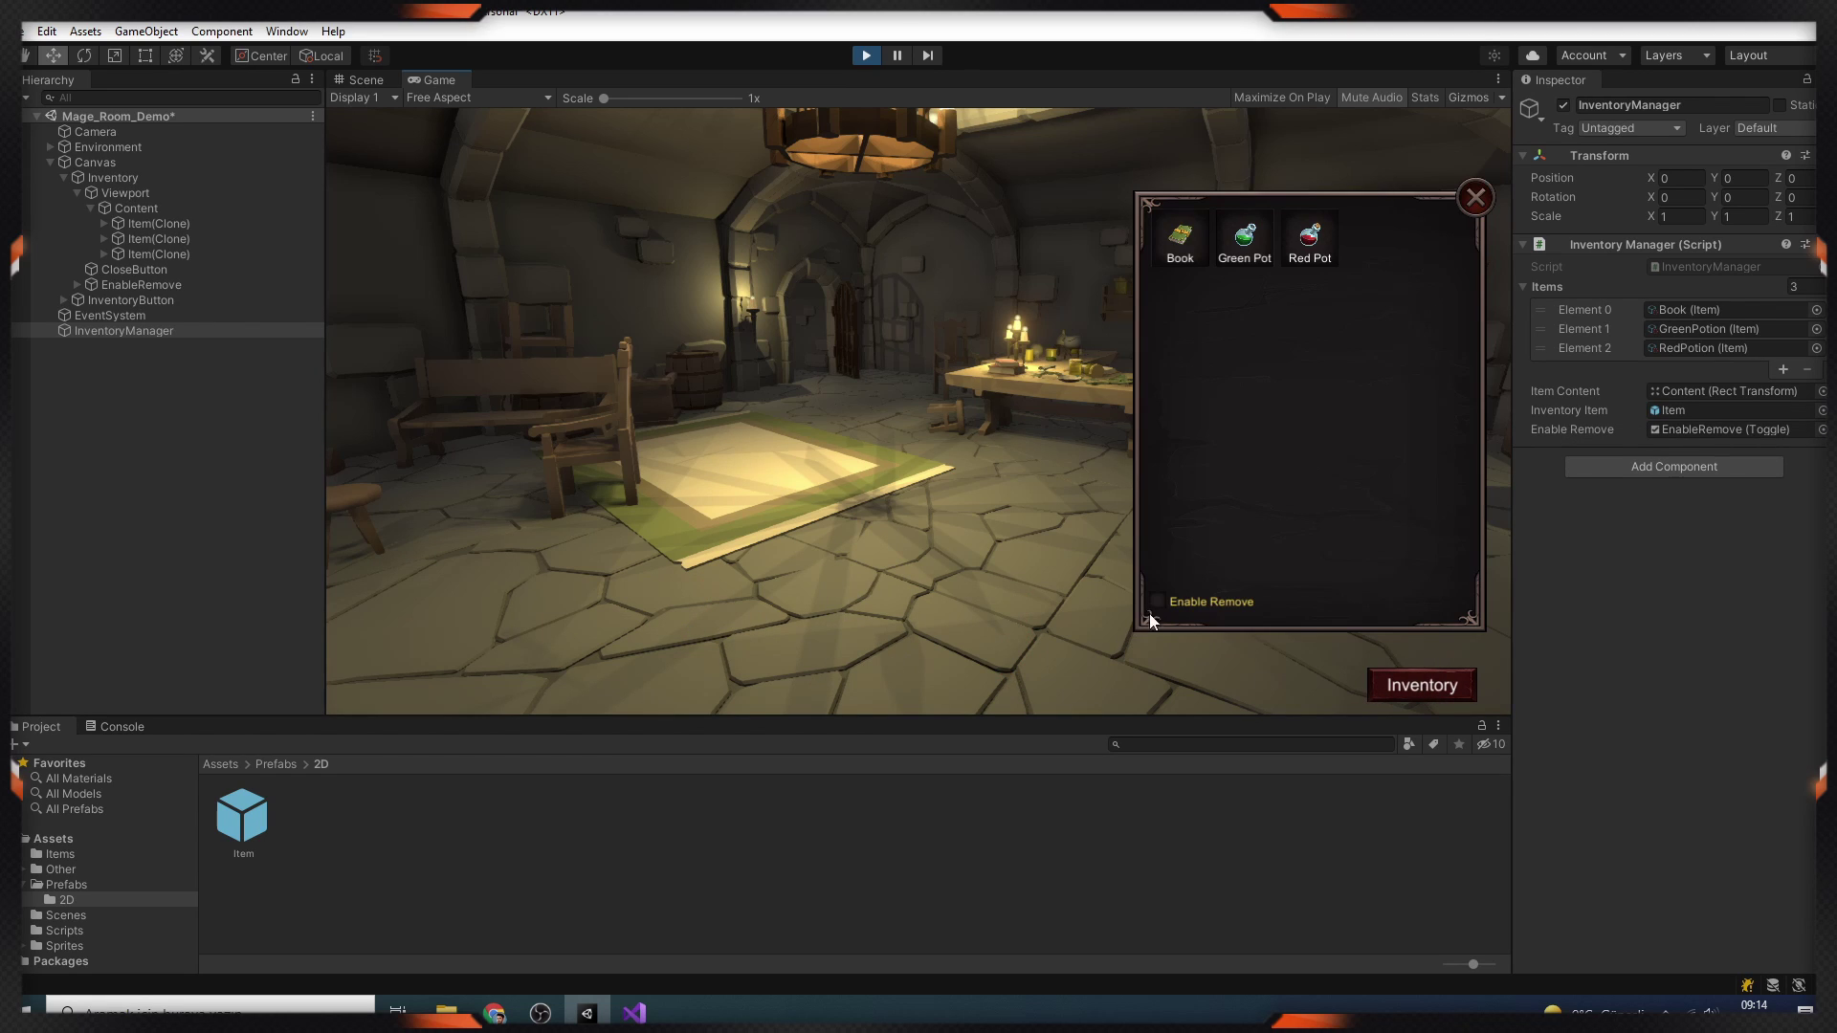
left_click(1340, 217)
left_click(1273, 217)
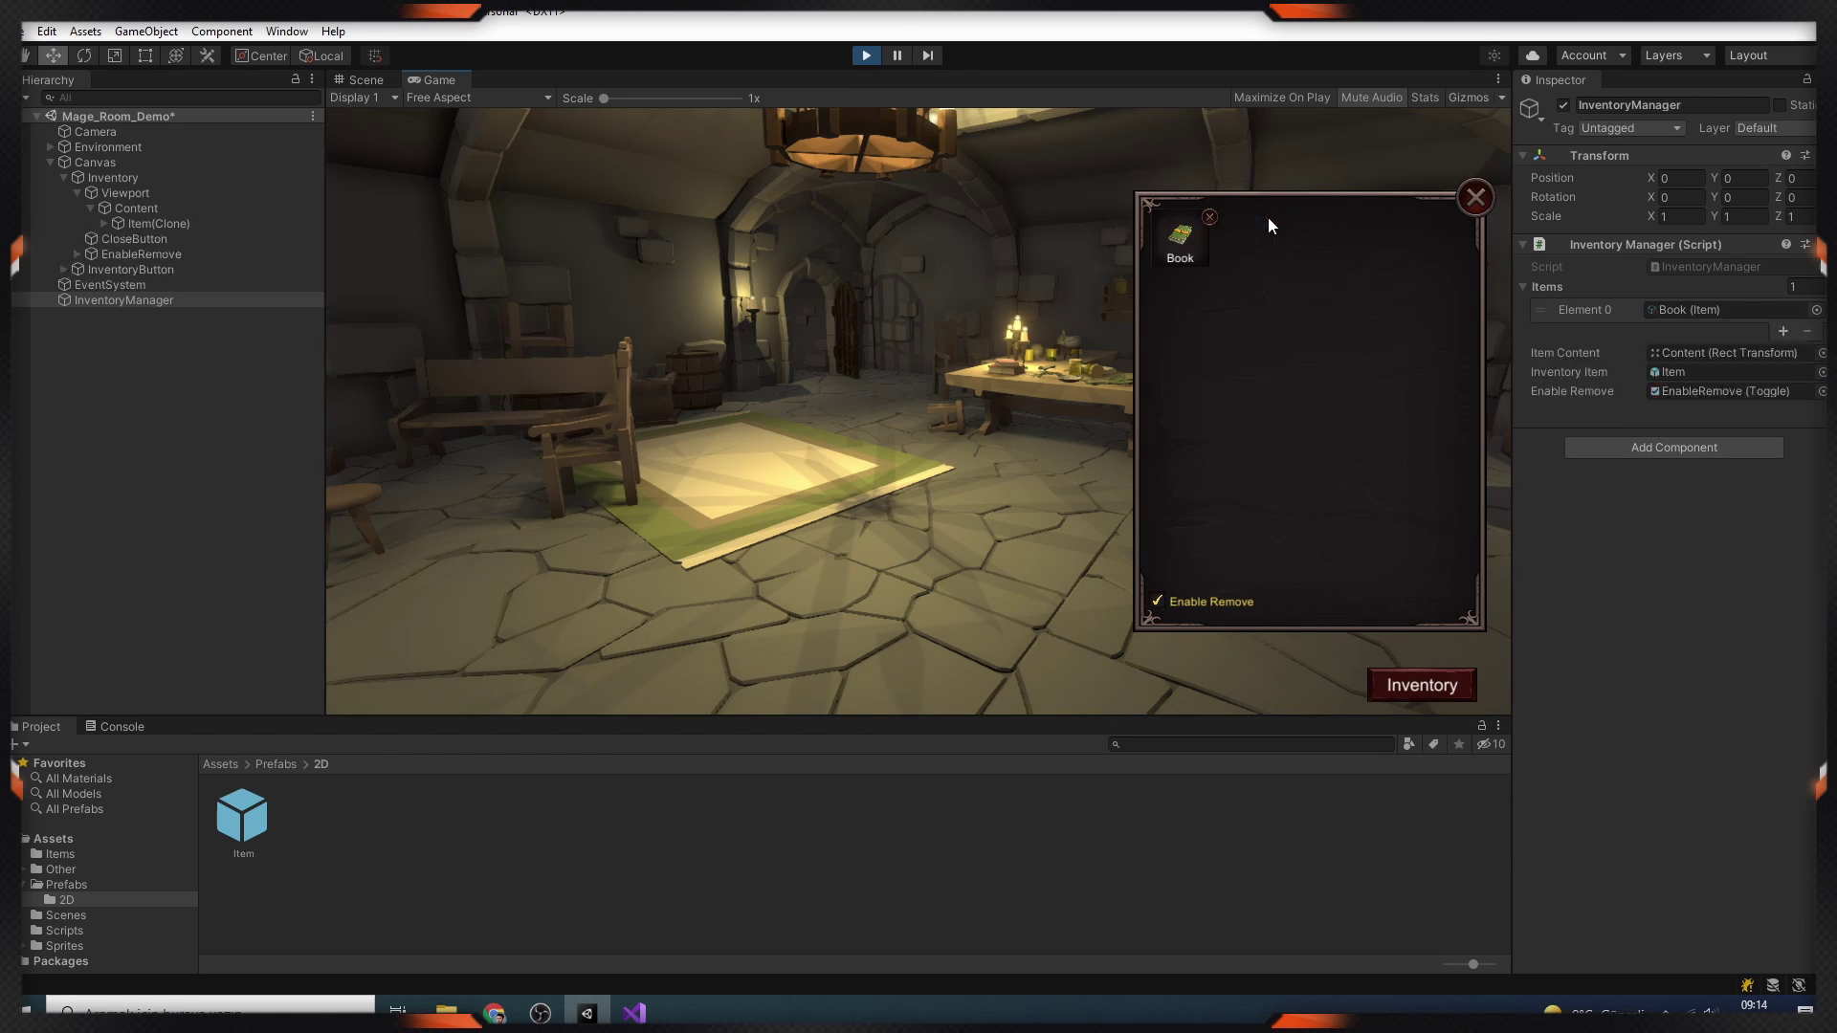
left_click(1210, 217)
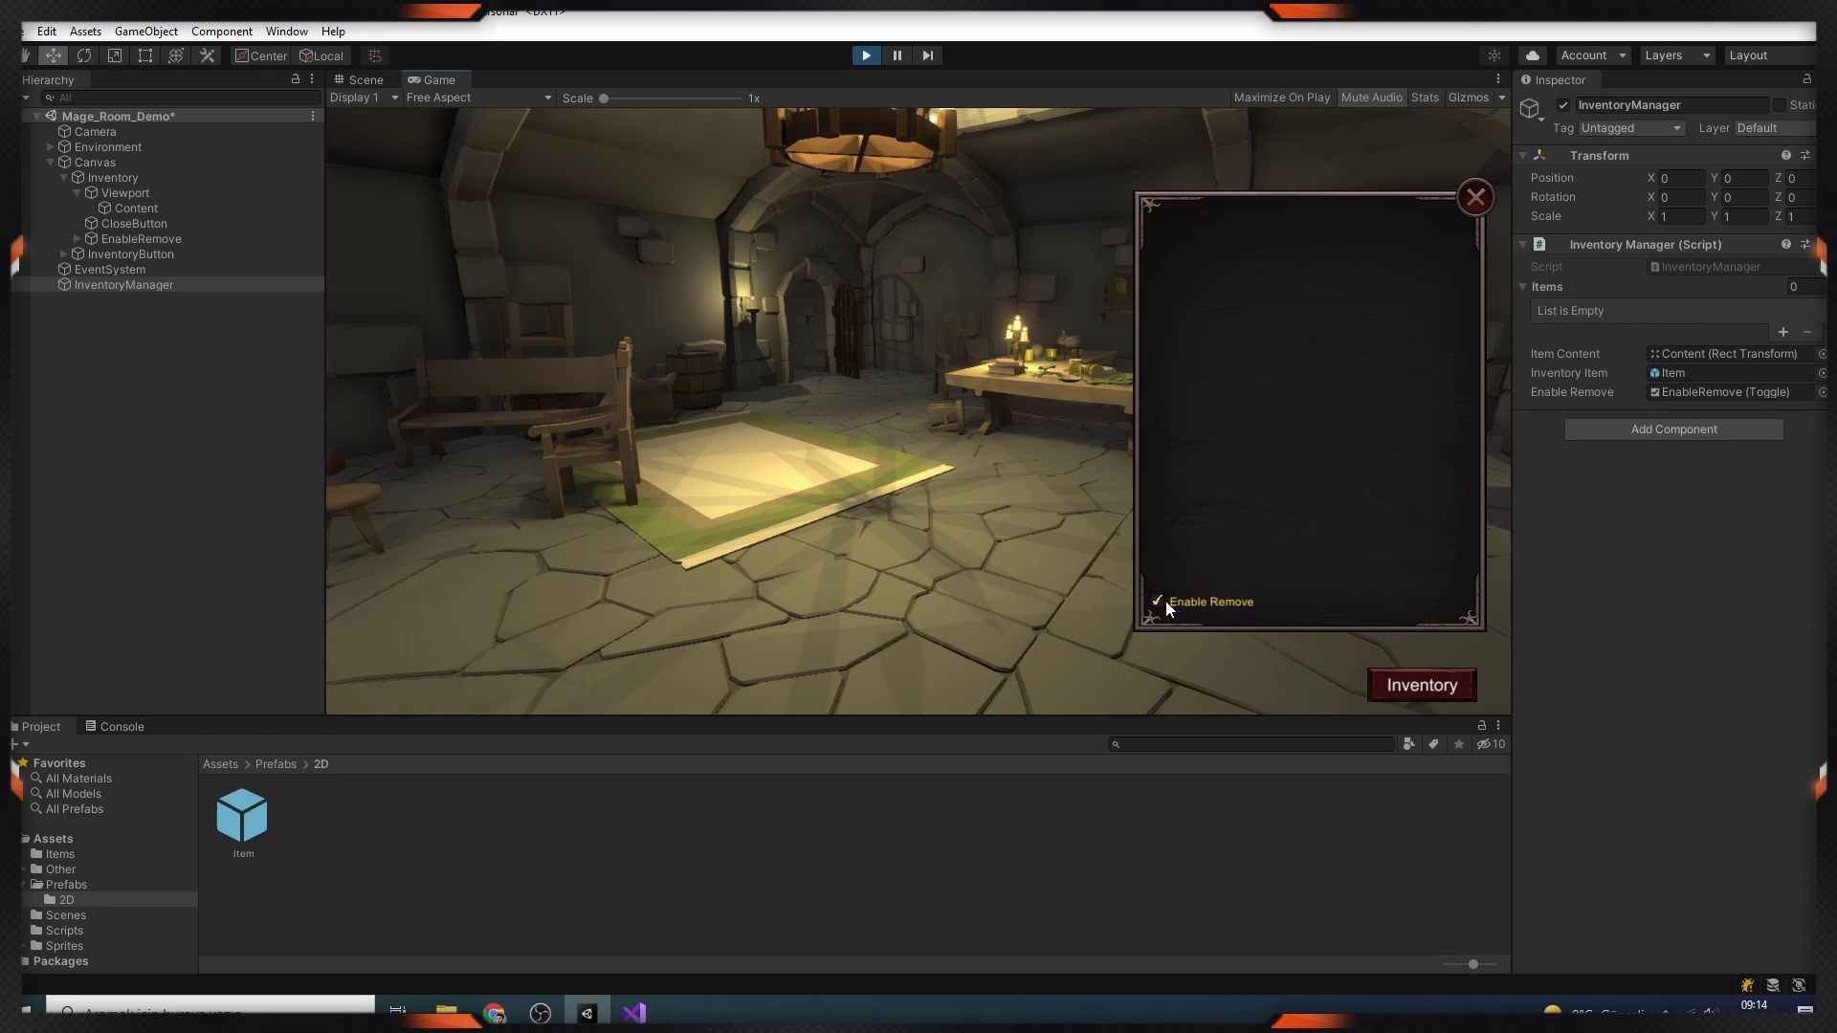
Exit play mode and add a UI Image named Health under the Canvas.
left_click(1472, 201)
left_click(866, 56)
right_click(94, 161)
mouse_move(153, 533)
left_click(411, 579)
type("Health")
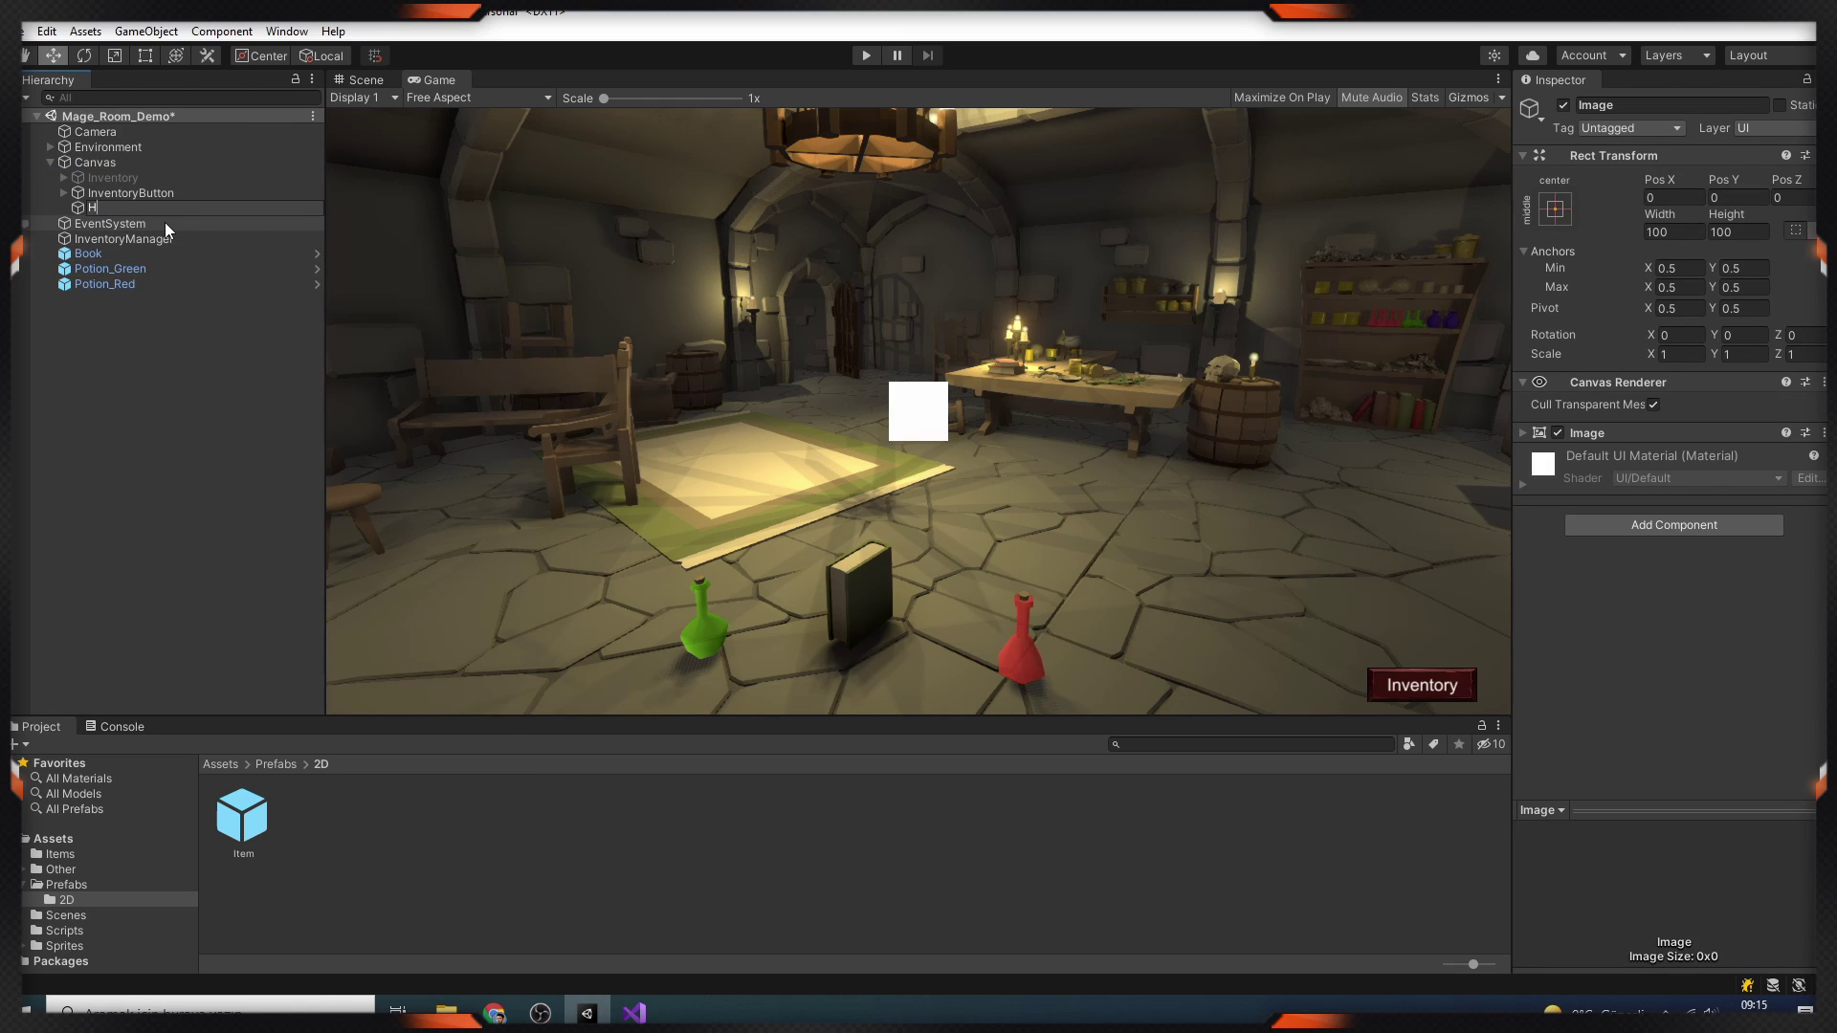
key("Return")
left_click(1675, 232)
Size the Health image 200×50, anchor it top-left and set its Y position to -50.
type("200")
left_click(1738, 232)
type("50")
left_click(1555, 208)
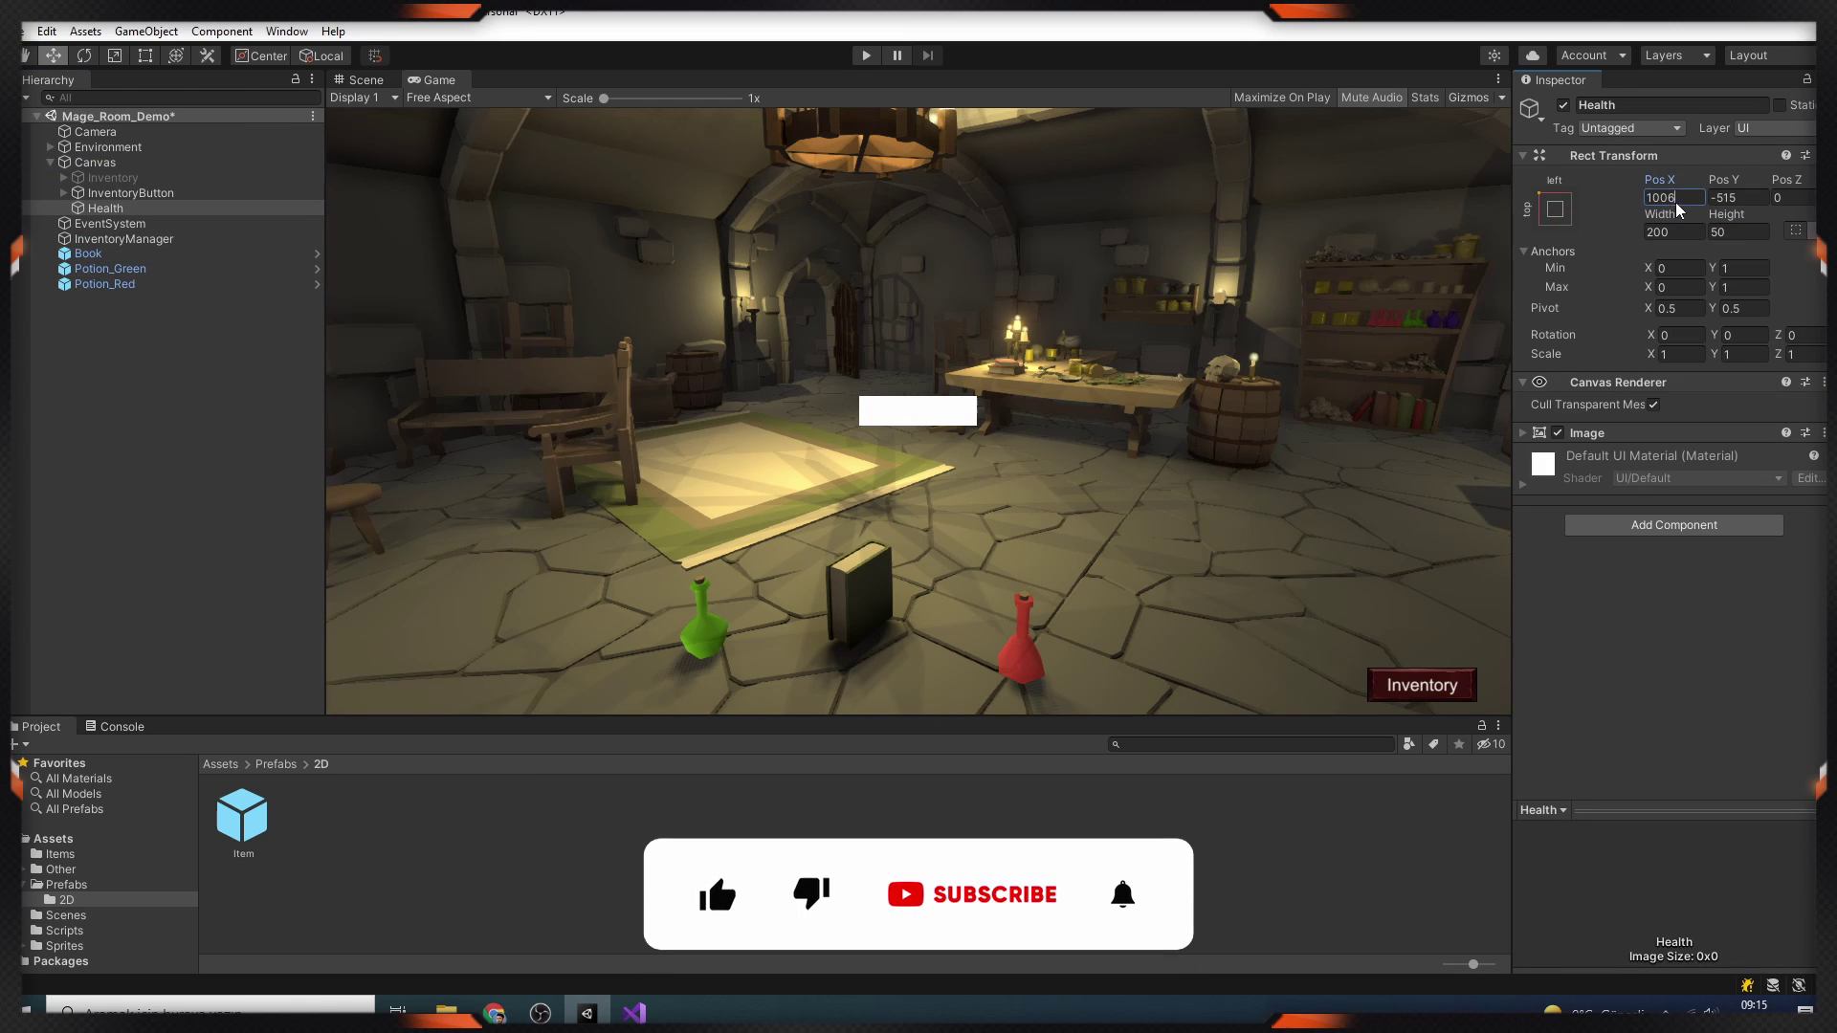
left_click(1597, 319)
left_click(1675, 197)
key("BackSpace")
type("10")
key("BackSpace")
type("50")
left_click(1737, 196)
type("-50")
Assign the Field sprite to Health and add a Text child stretched to fill the bar.
left_click(26, 945)
left_click(69, 961)
mouse_move(508, 818)
left_mouse_down()
mouse_move(1627, 435)
mouse_move(1732, 456)
left_mouse_up()
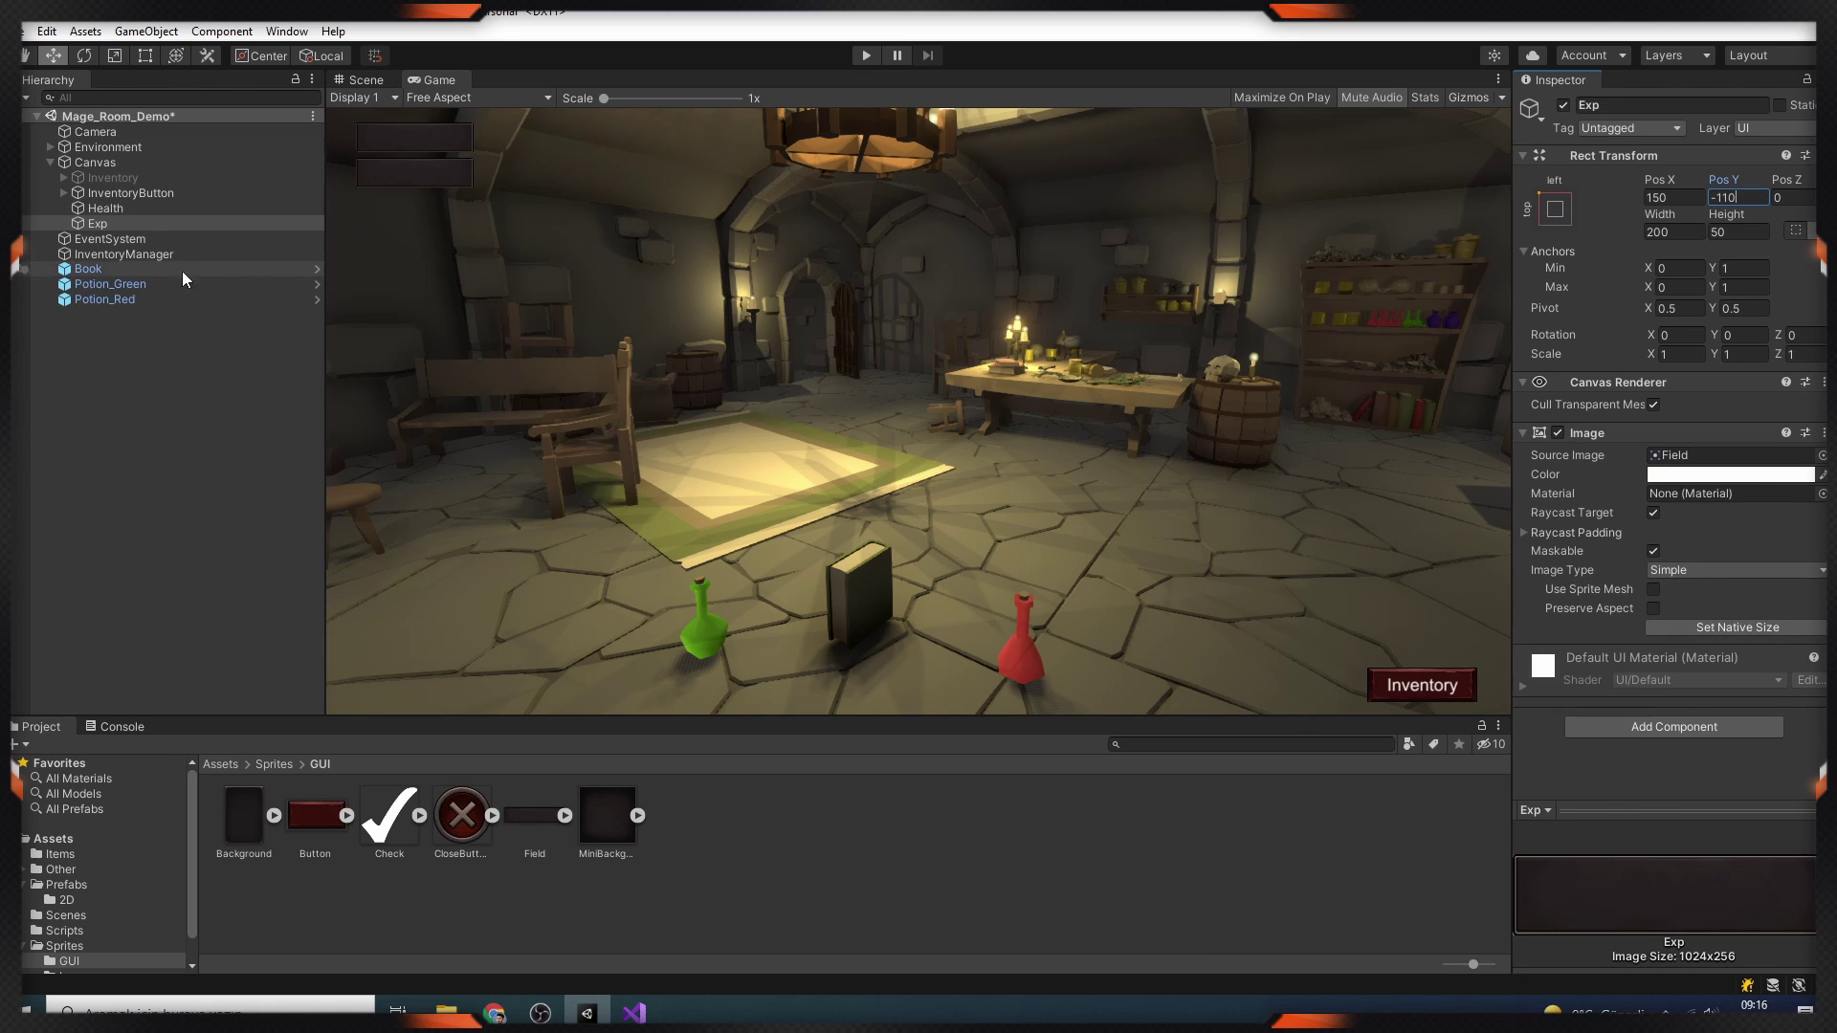
right_click(110, 208)
left_click(362, 593)
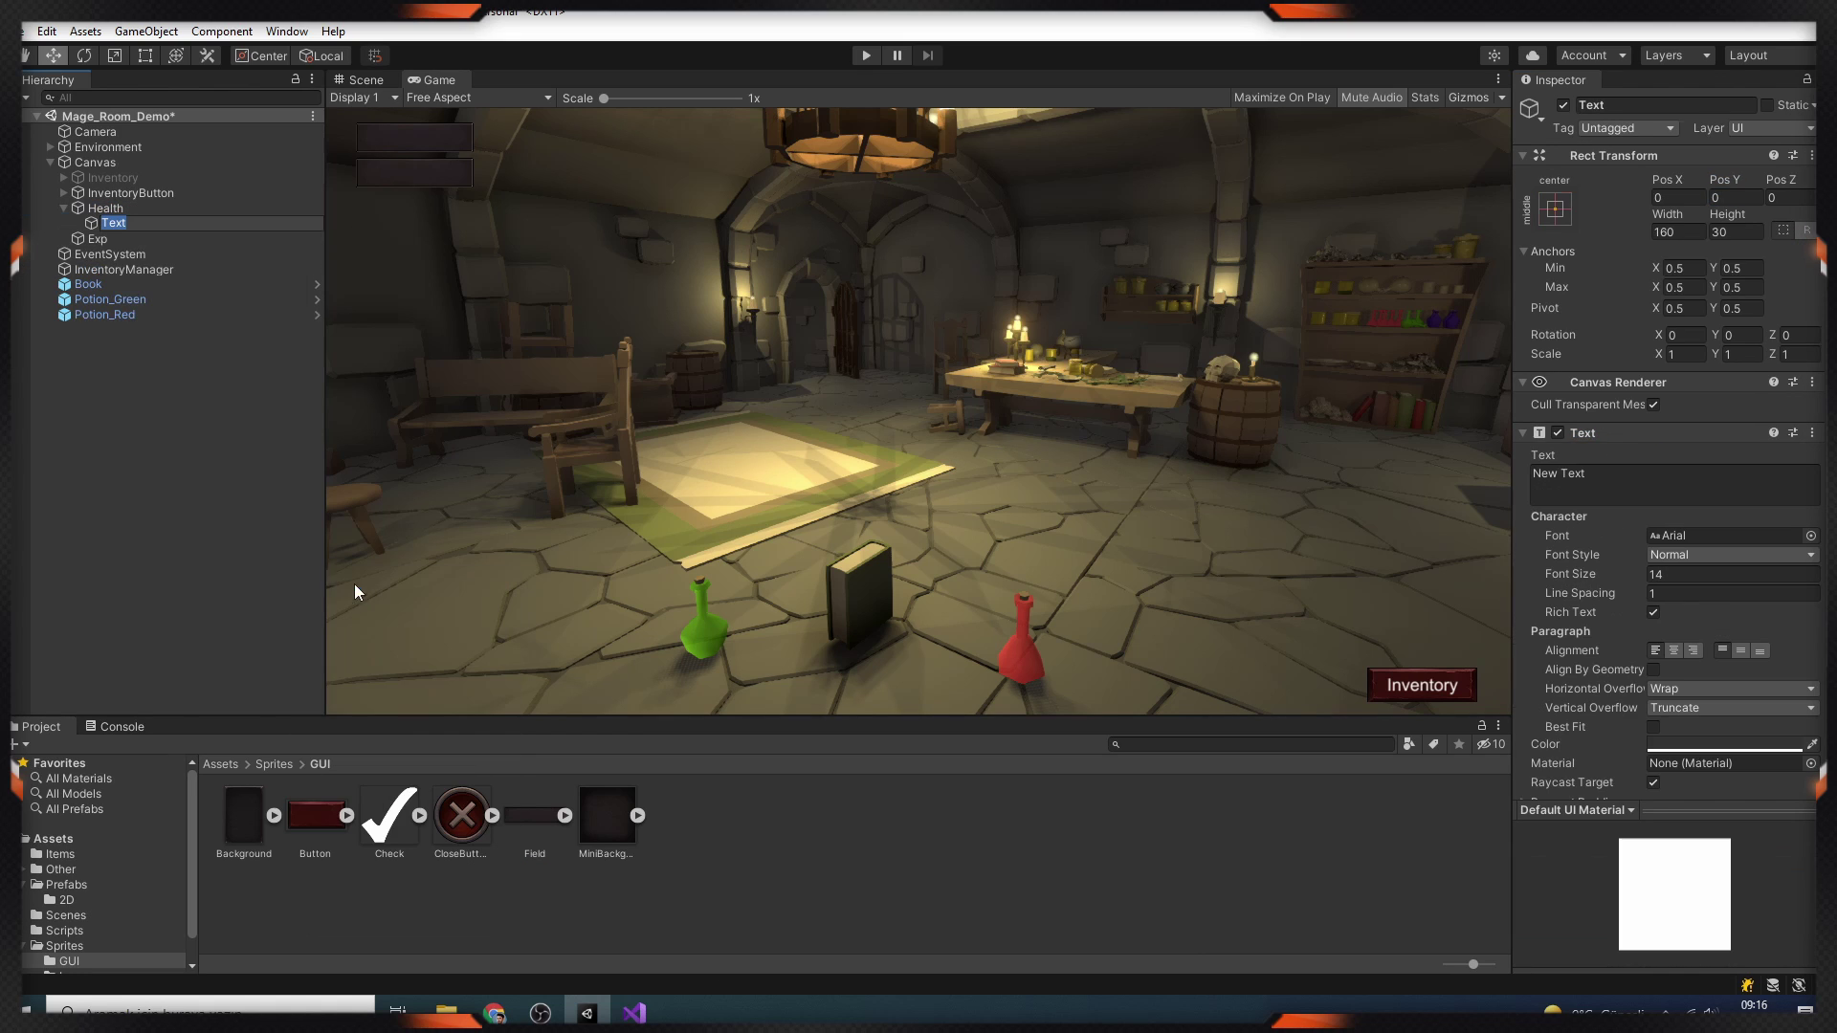
left_click(1643, 483)
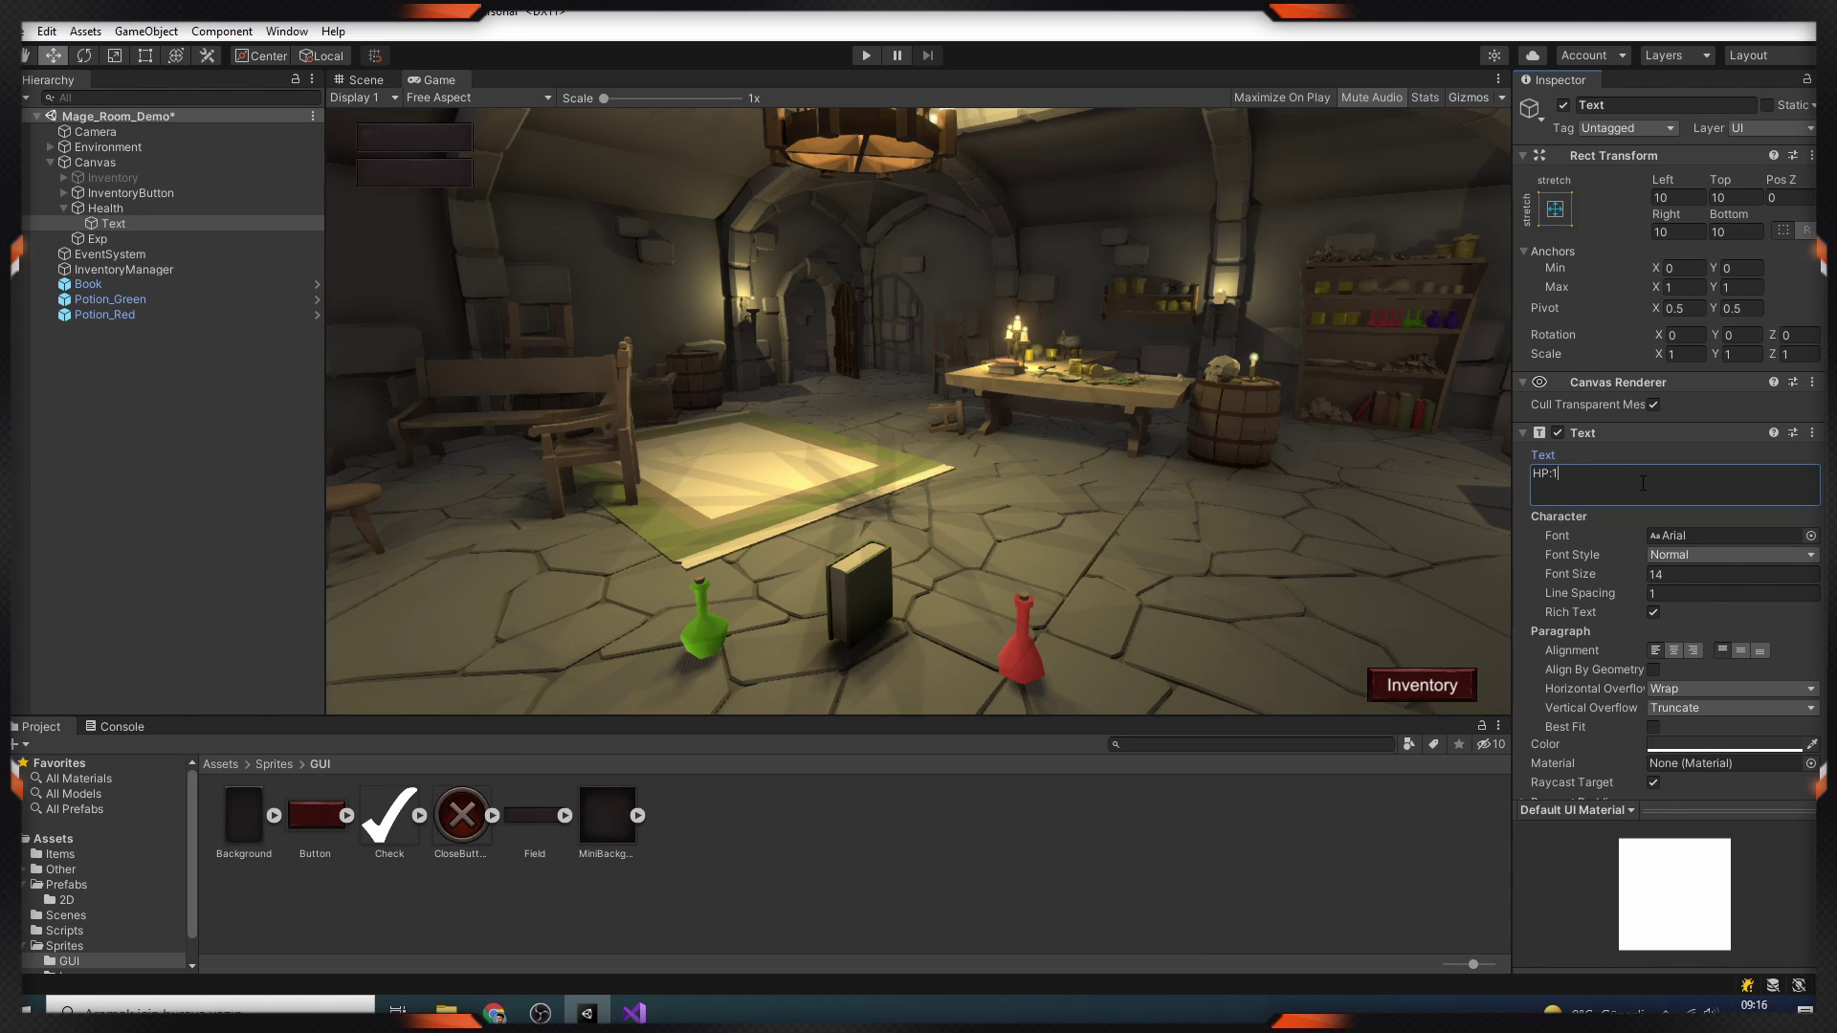